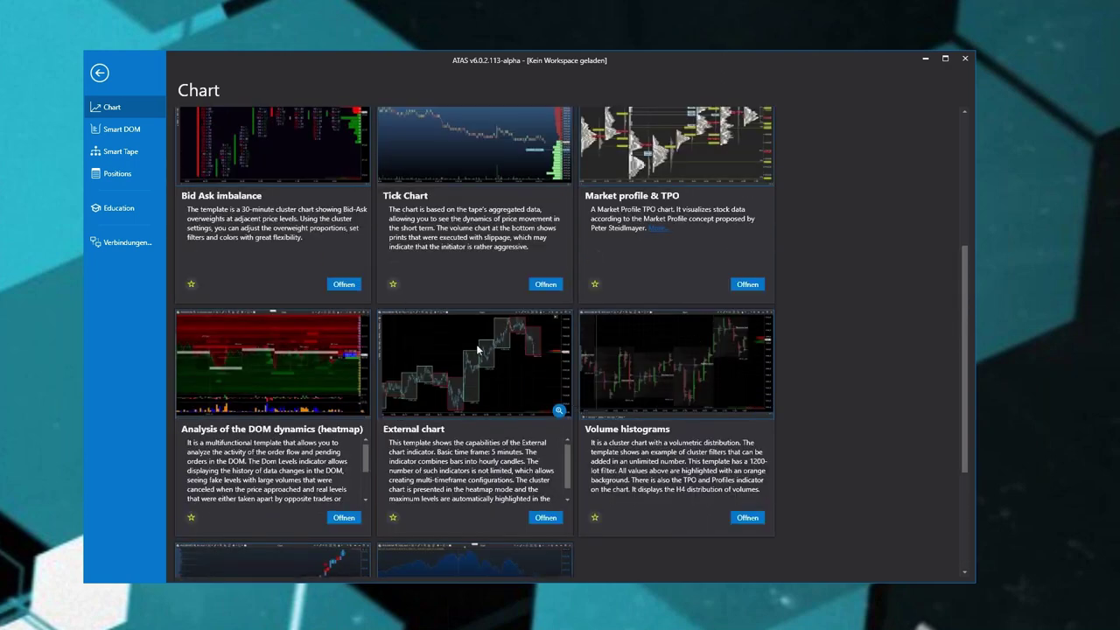
# Step: Look through the available chart templates, from Scalping DOM (dark) to COT reports, Open Interest
pyautogui.scroll(3, 617, 388)
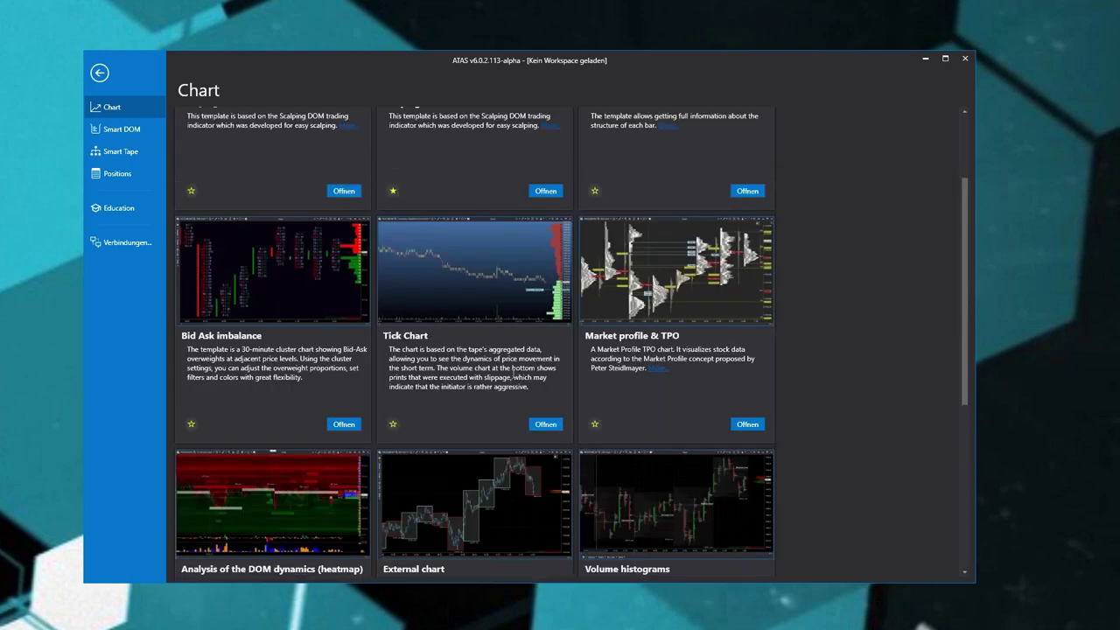
pyautogui.scroll(3, 499, 371)
pyautogui.scroll(1, 490, 366)
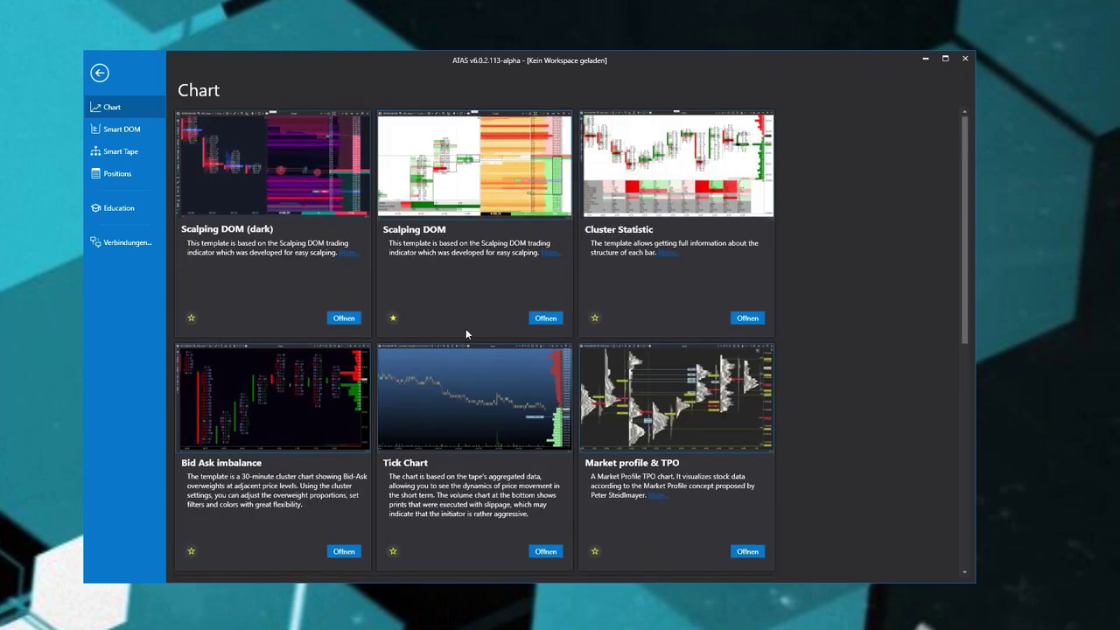
pyautogui.scroll(-5, 466, 328)
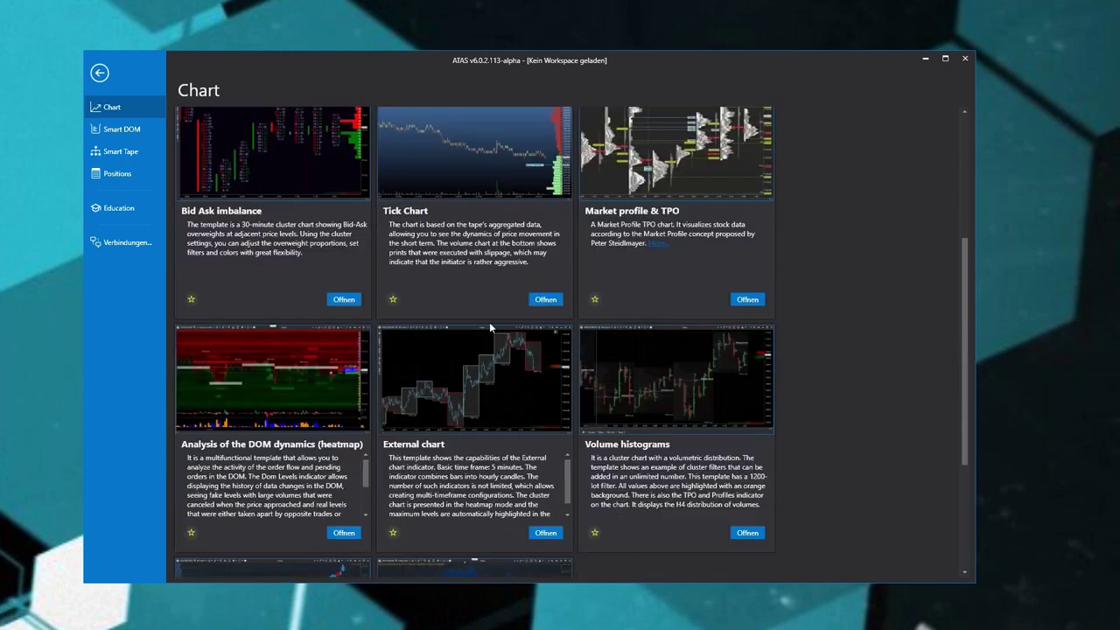
pyautogui.scroll(3, 497, 309)
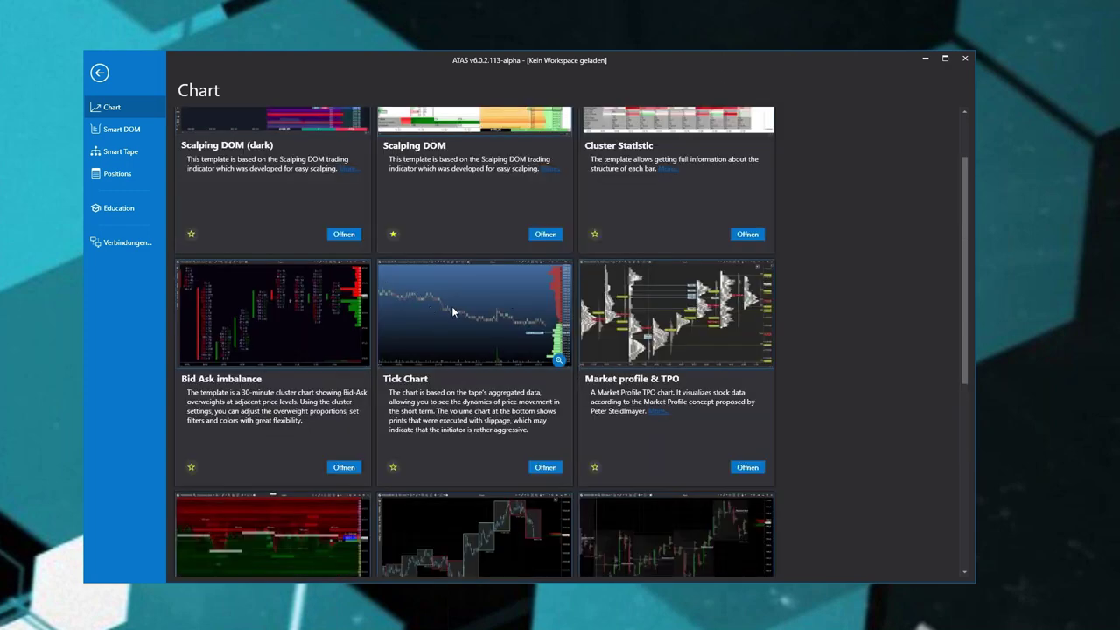
pyautogui.scroll(2, 462, 313)
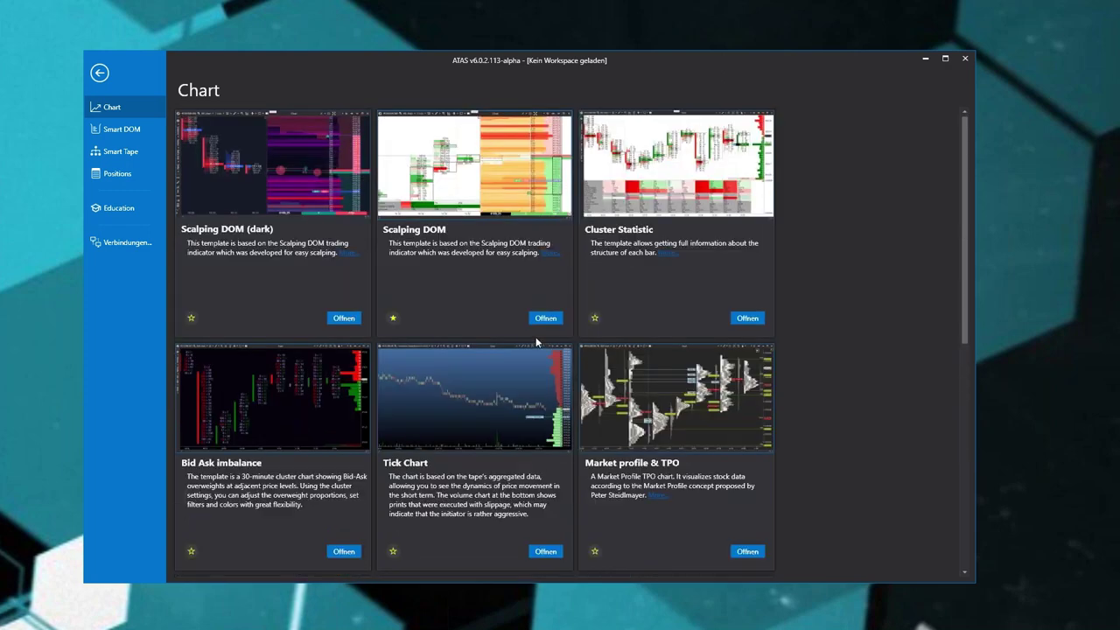
pyautogui.scroll(-8, 468, 306)
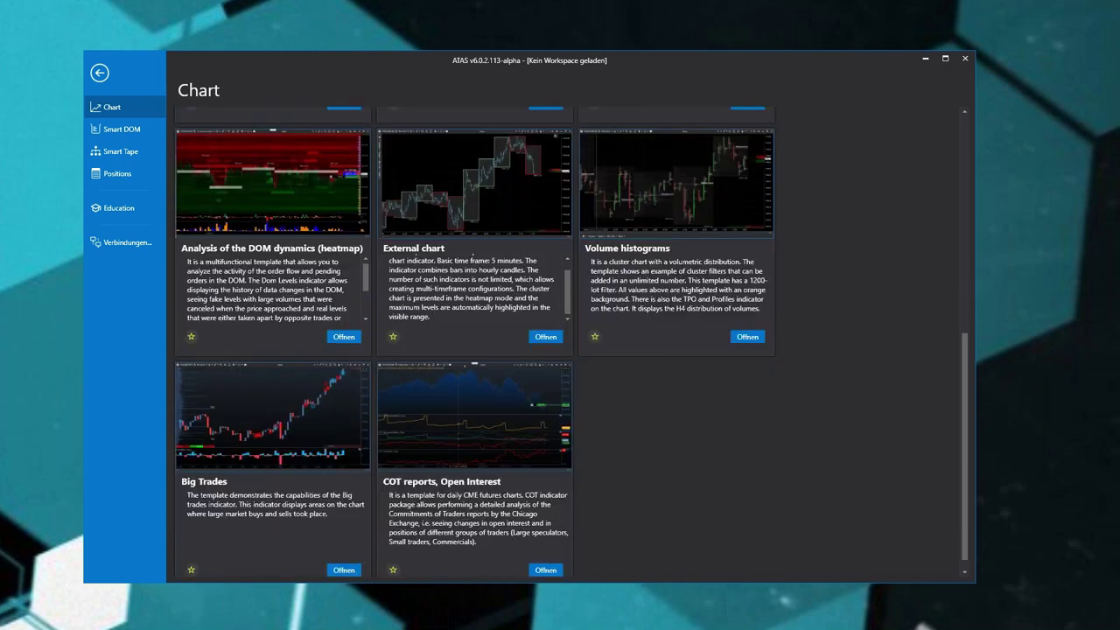
pyautogui.moveTo(548, 369)
pyautogui.scroll(10, 545, 364)
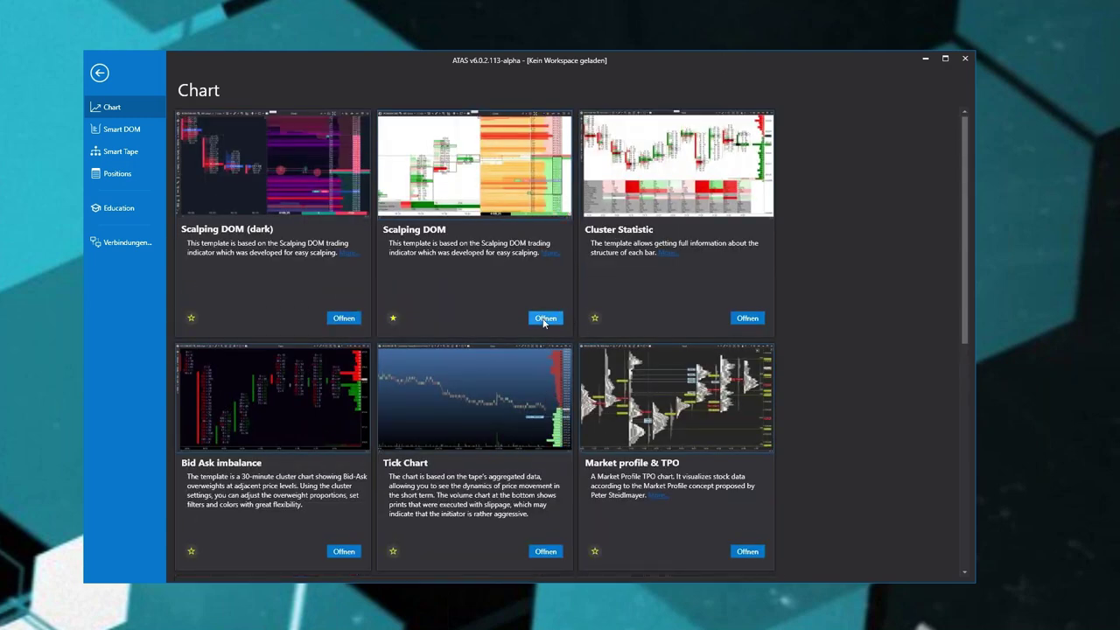
pyautogui.scroll(-2, 508, 321)
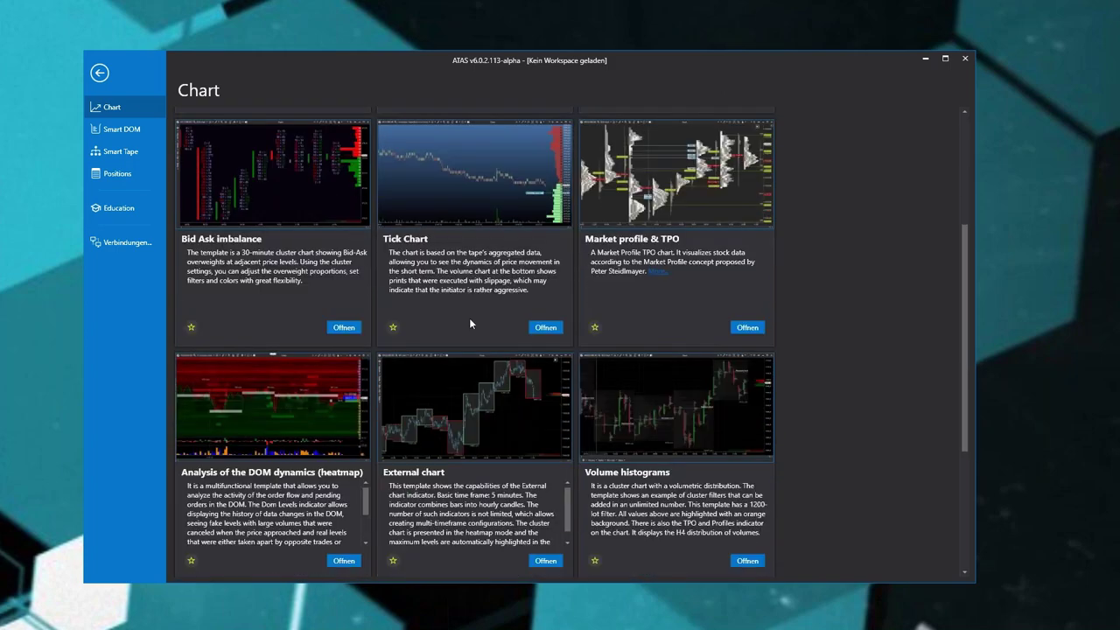
pyautogui.scroll(-3, 565, 334)
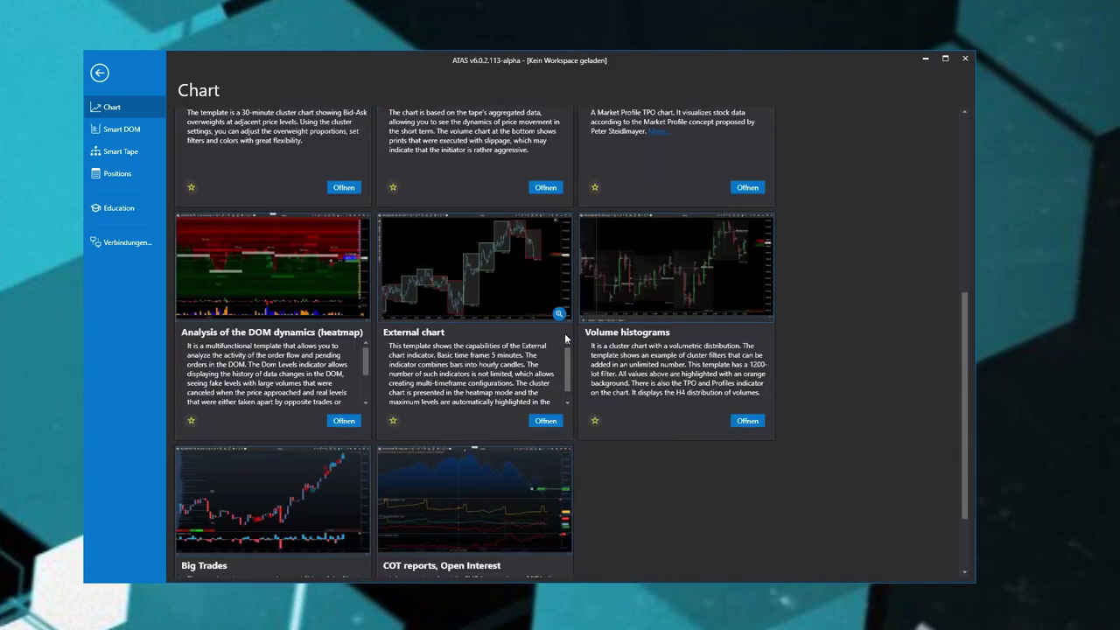
pyautogui.scroll(3, 483, 305)
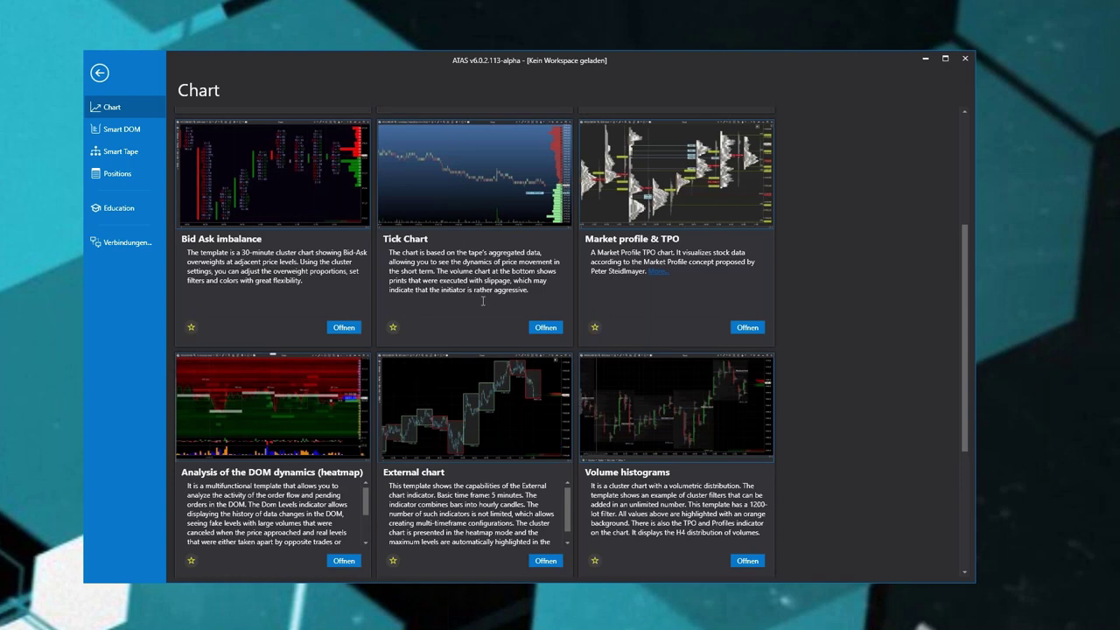
pyautogui.scroll(3, 483, 305)
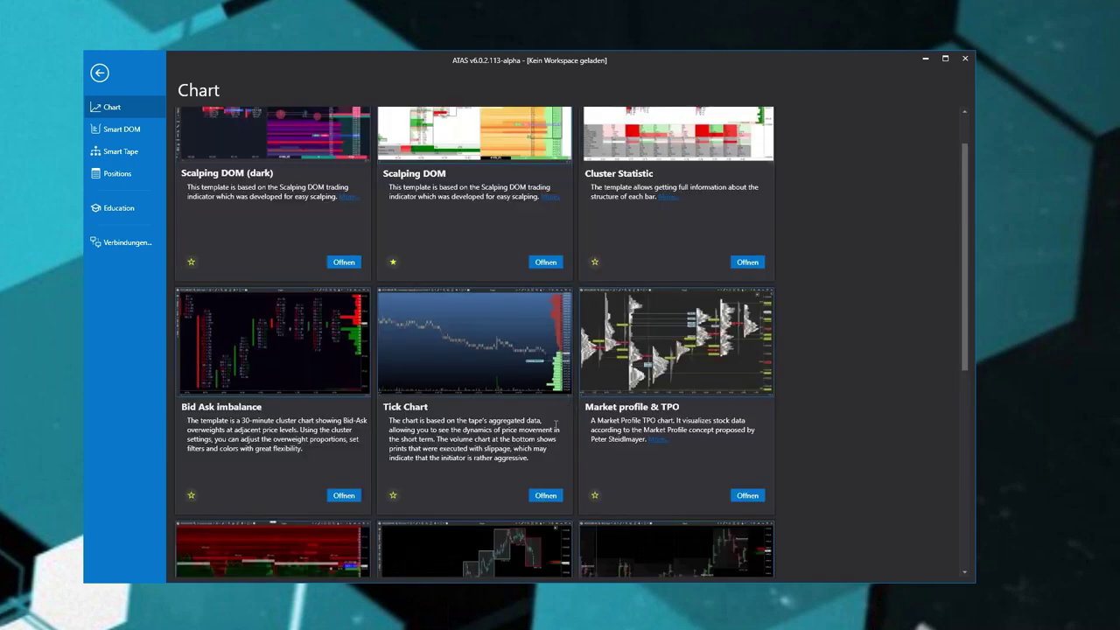
pyautogui.scroll(1, 488, 324)
pyautogui.scroll(-8, 494, 348)
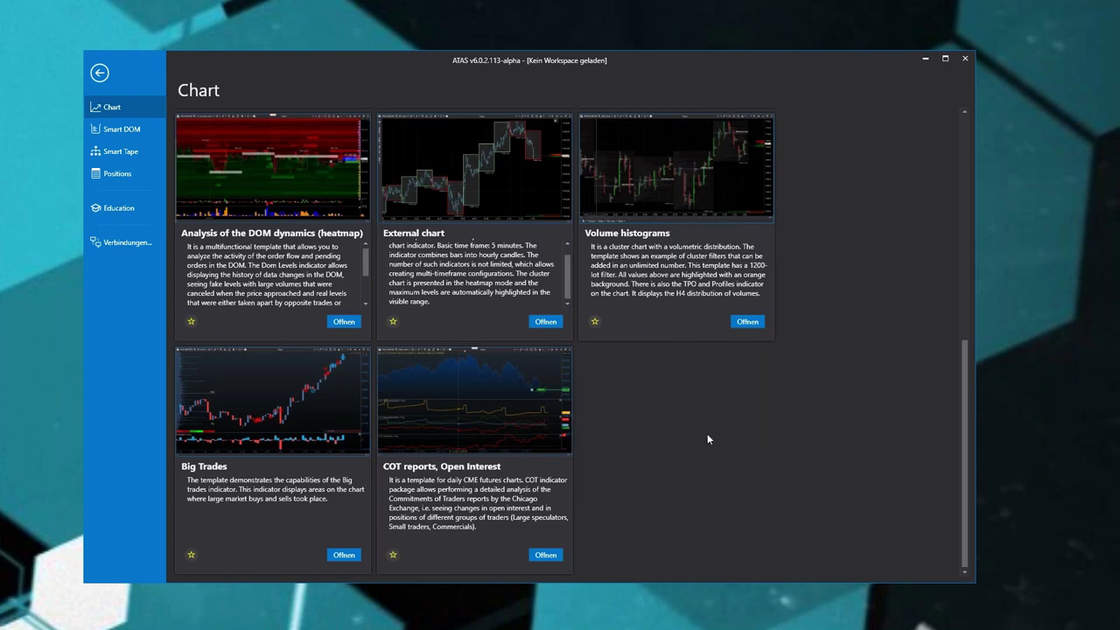
pyautogui.scroll(8, 707, 433)
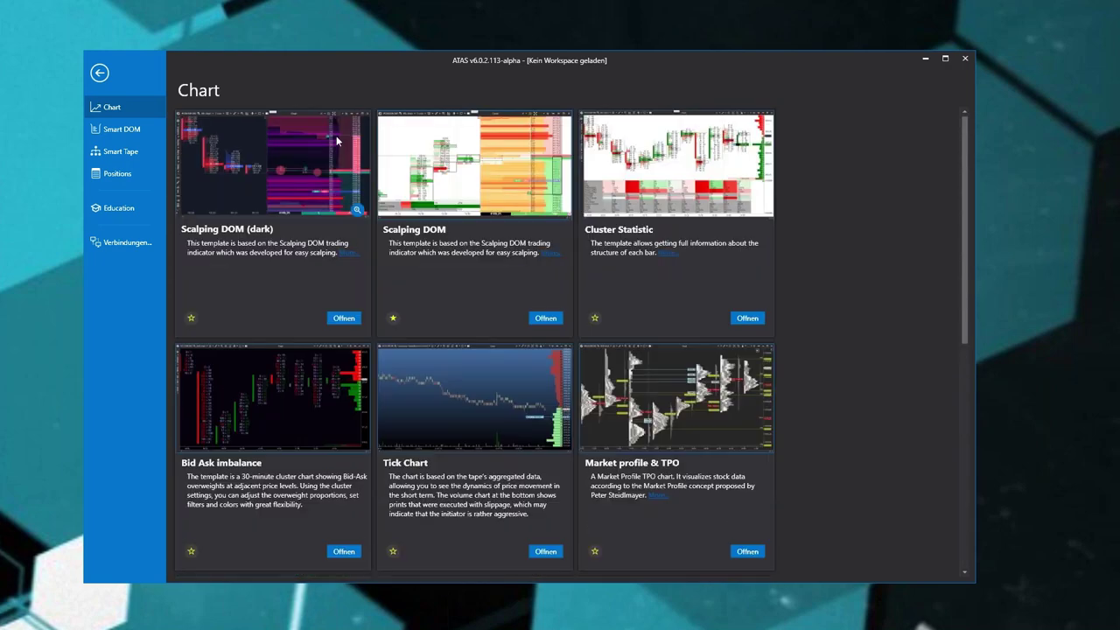
# Step: Show the Smart DOM templates and look through them, from Basic to Light extended
pyautogui.click(122, 129)
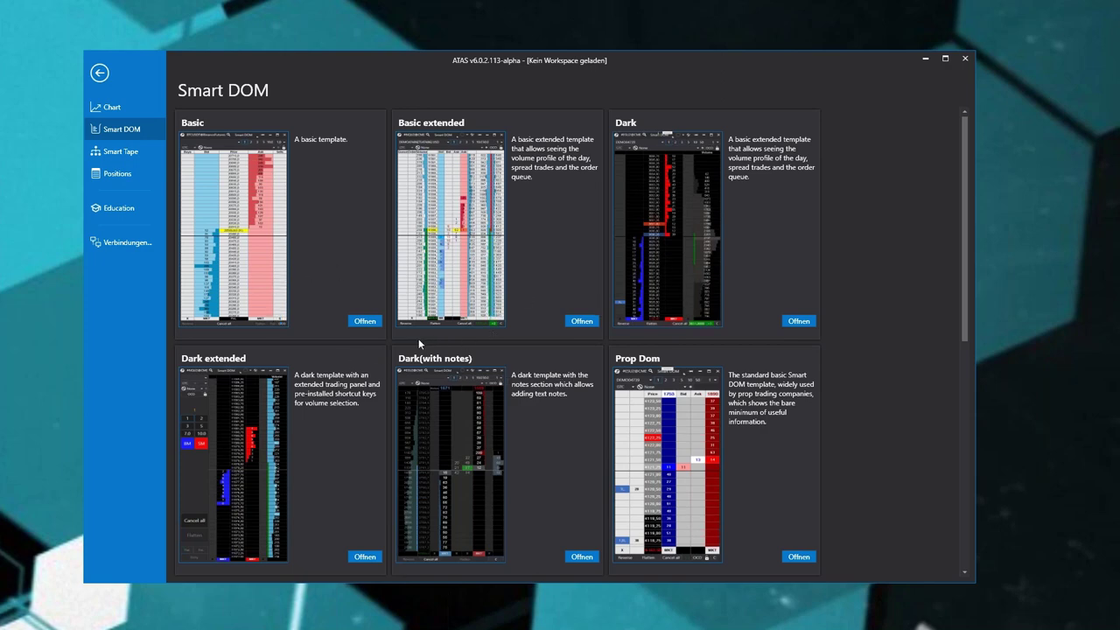
pyautogui.scroll(-3, 418, 338)
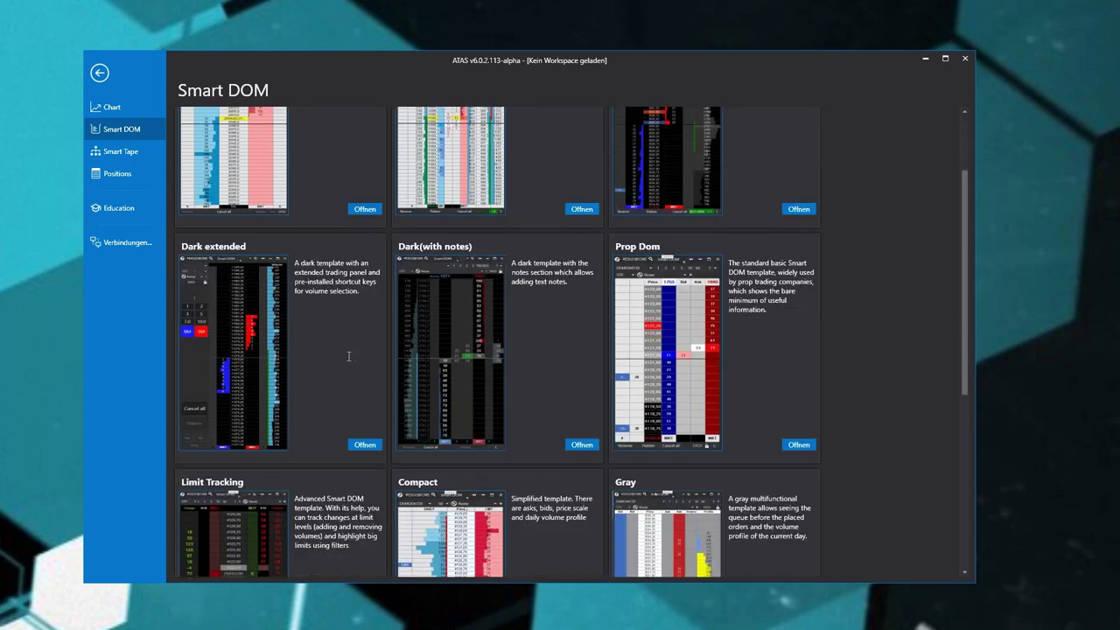
pyautogui.scroll(2, 441, 376)
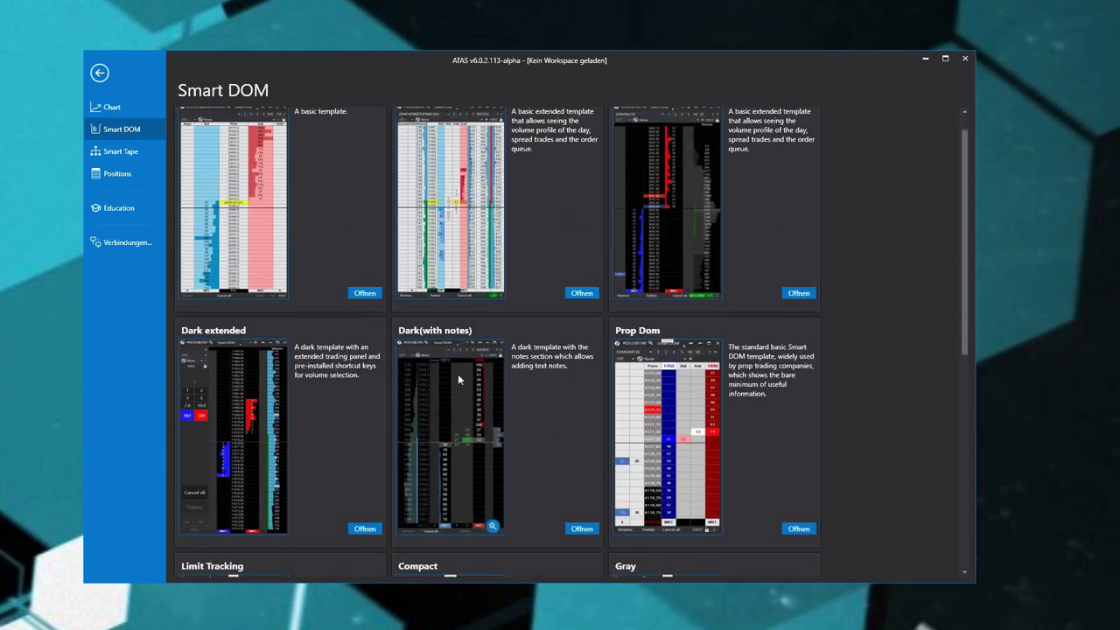
pyautogui.scroll(-2, 458, 374)
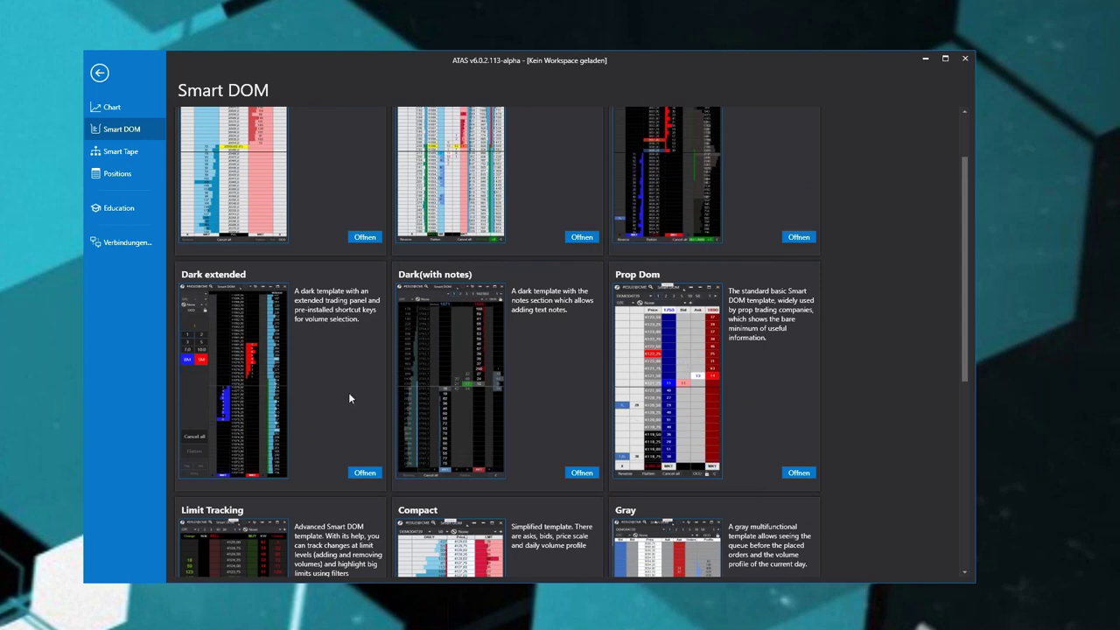
pyautogui.scroll(3, 432, 381)
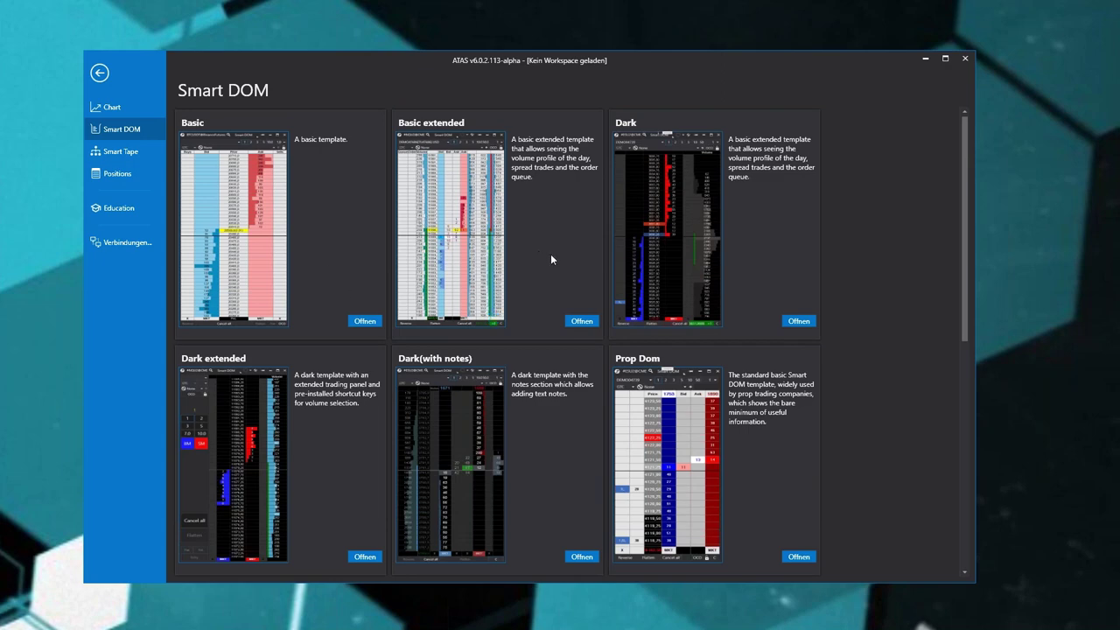
pyautogui.scroll(-2, 508, 241)
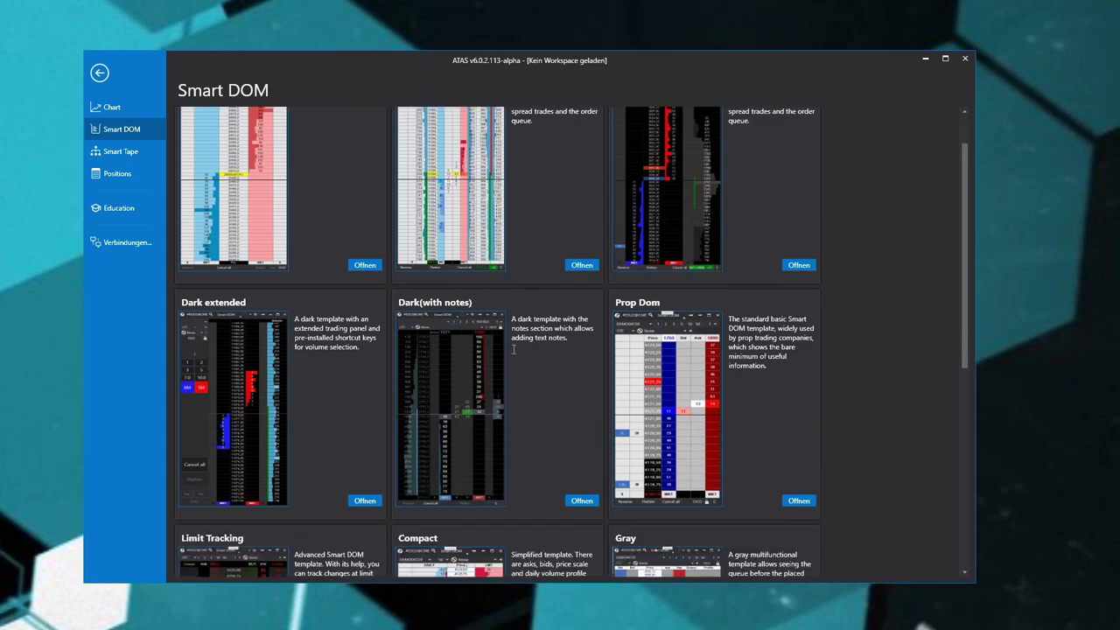
pyautogui.scroll(-6, 454, 355)
pyautogui.scroll(-9, 455, 355)
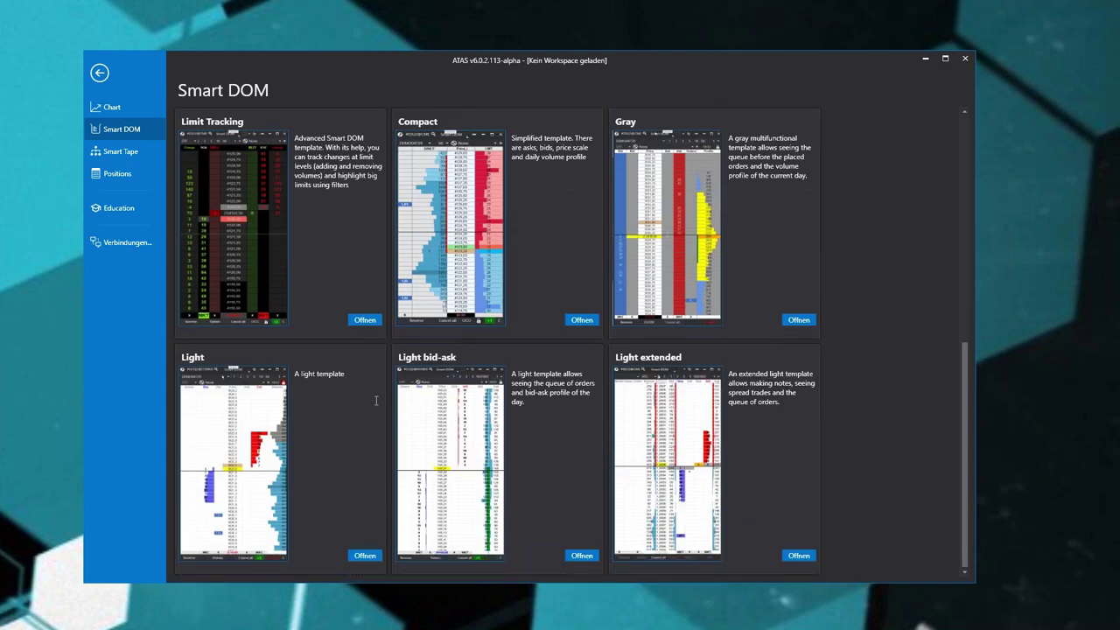
pyautogui.scroll(6, 506, 387)
pyautogui.scroll(11, 485, 395)
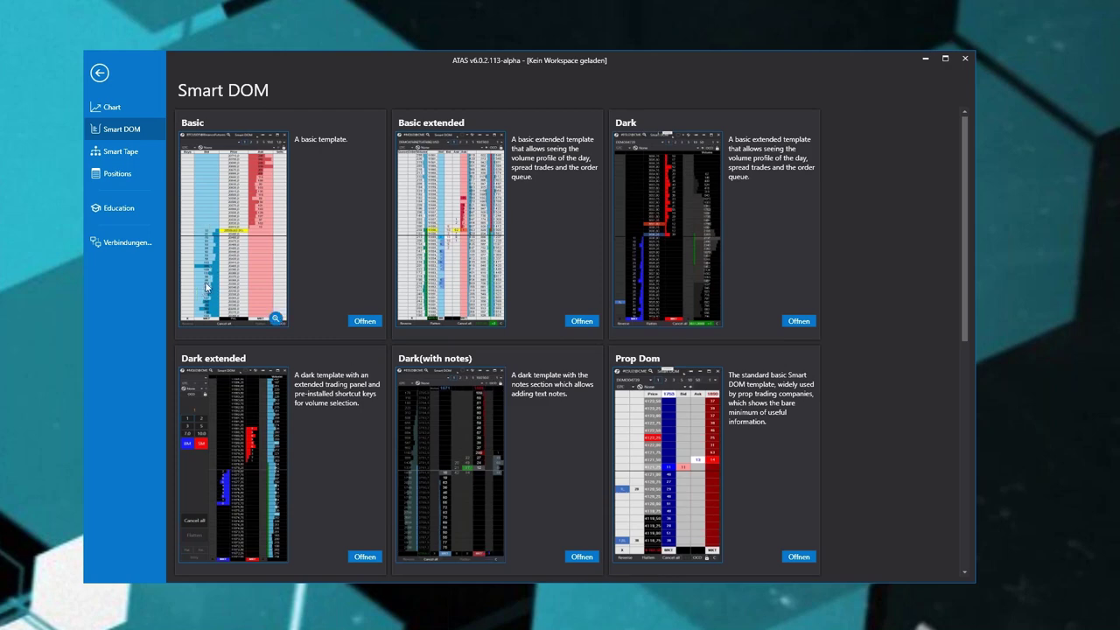
pyautogui.scroll(-4, 462, 386)
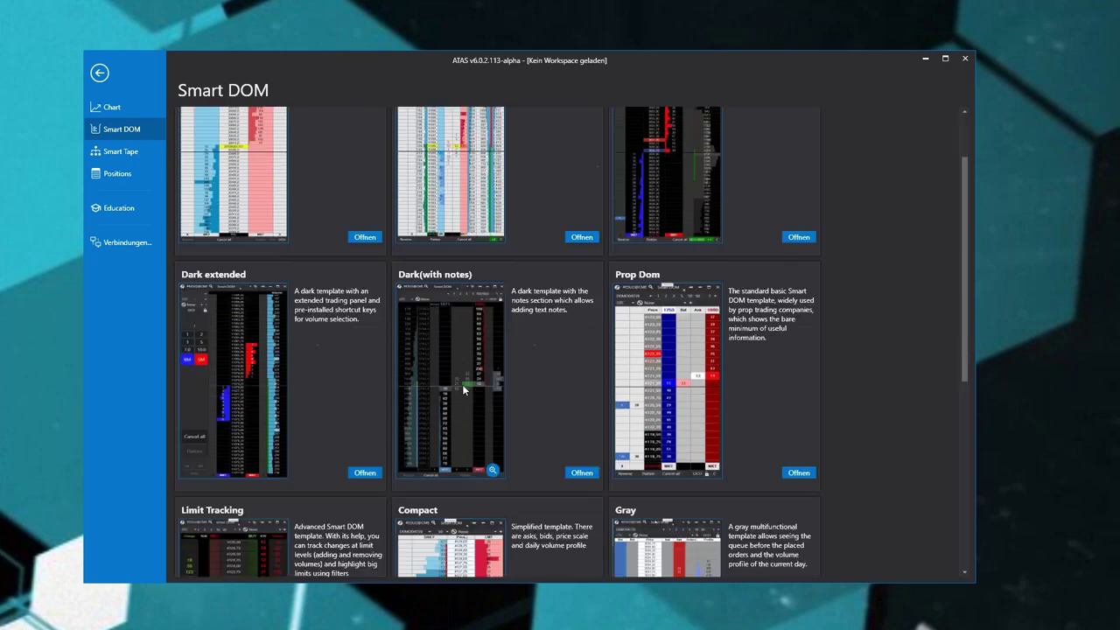
pyautogui.scroll(4, 460, 384)
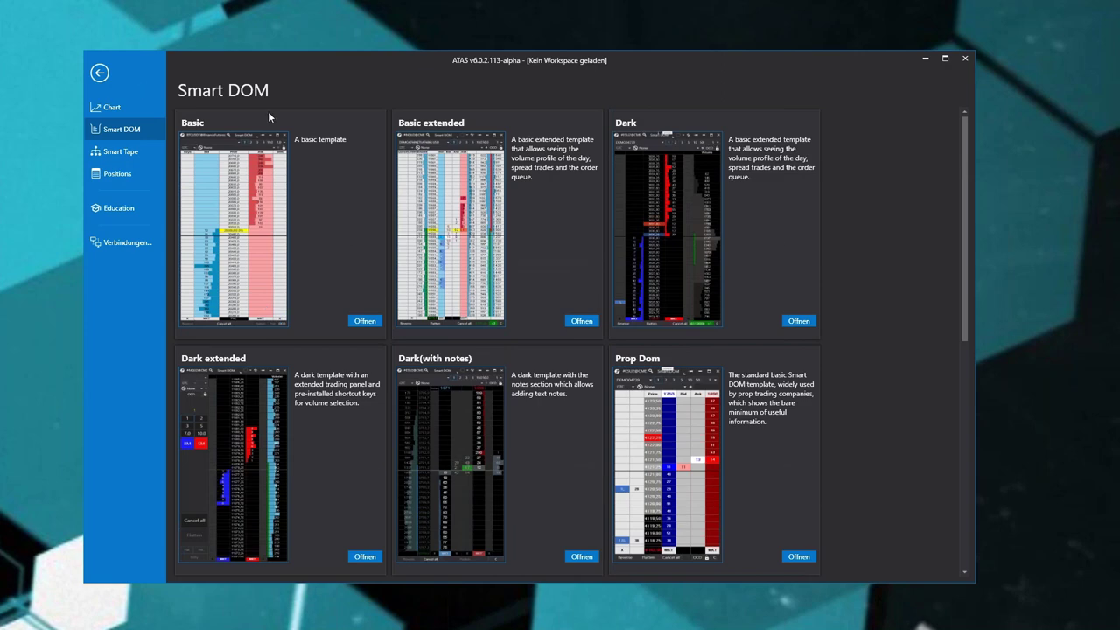
# Step: View the Smart Tape templates and the Positions templates for crypto, futures and stocks
pyautogui.click(122, 152)
pyautogui.moveTo(417, 276)
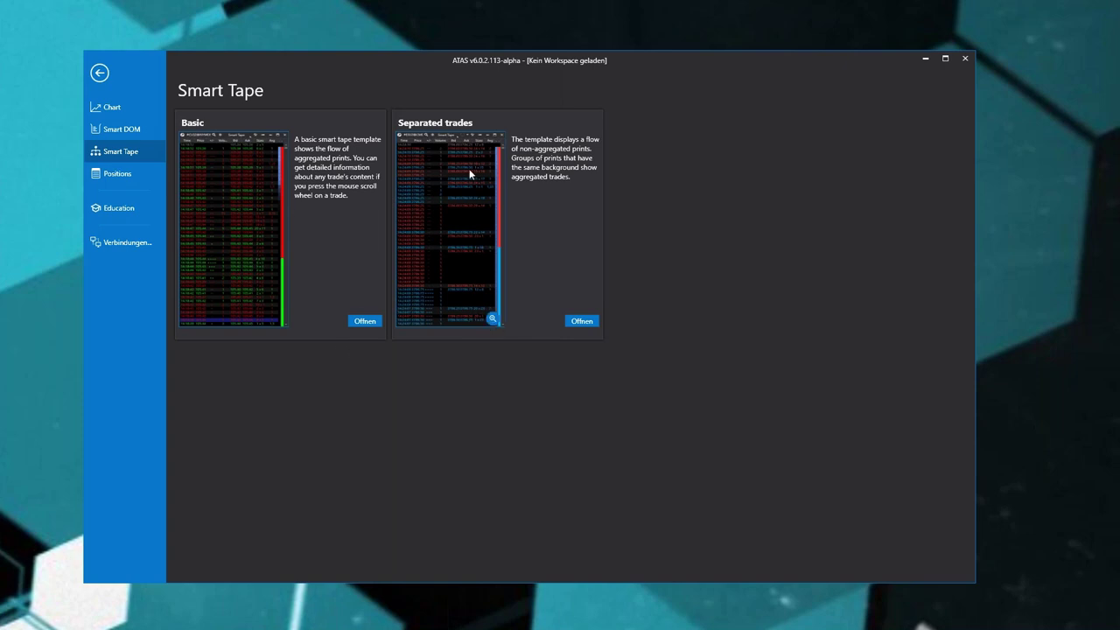
pyautogui.click(138, 180)
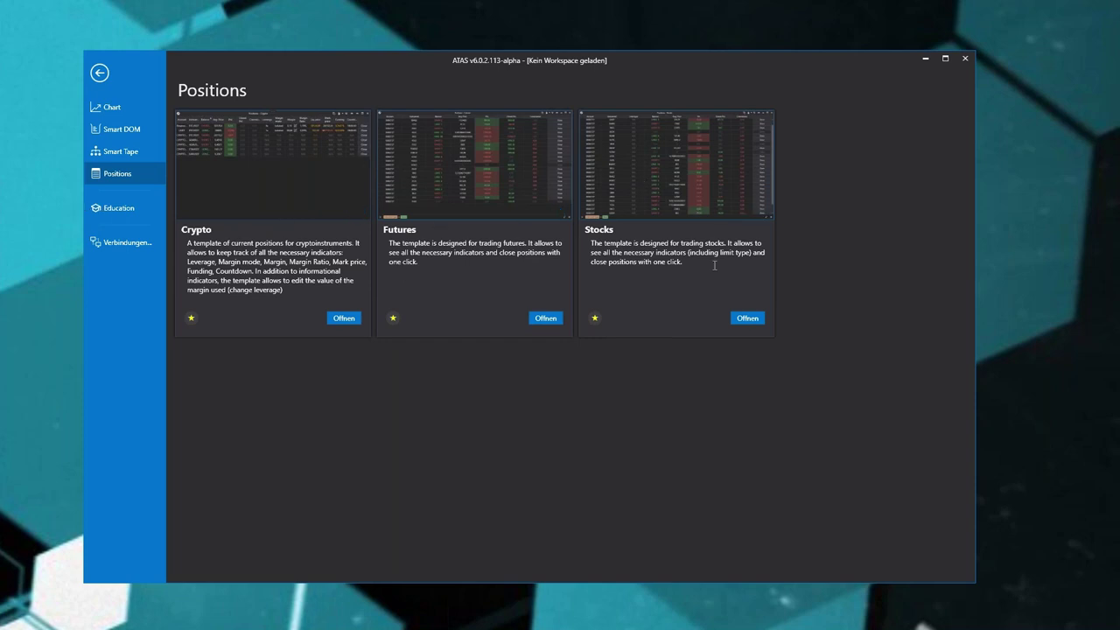
# Step: Open the Education section and look through the material under Market Replay and Kennenlernen von ATAS
pyautogui.click(121, 215)
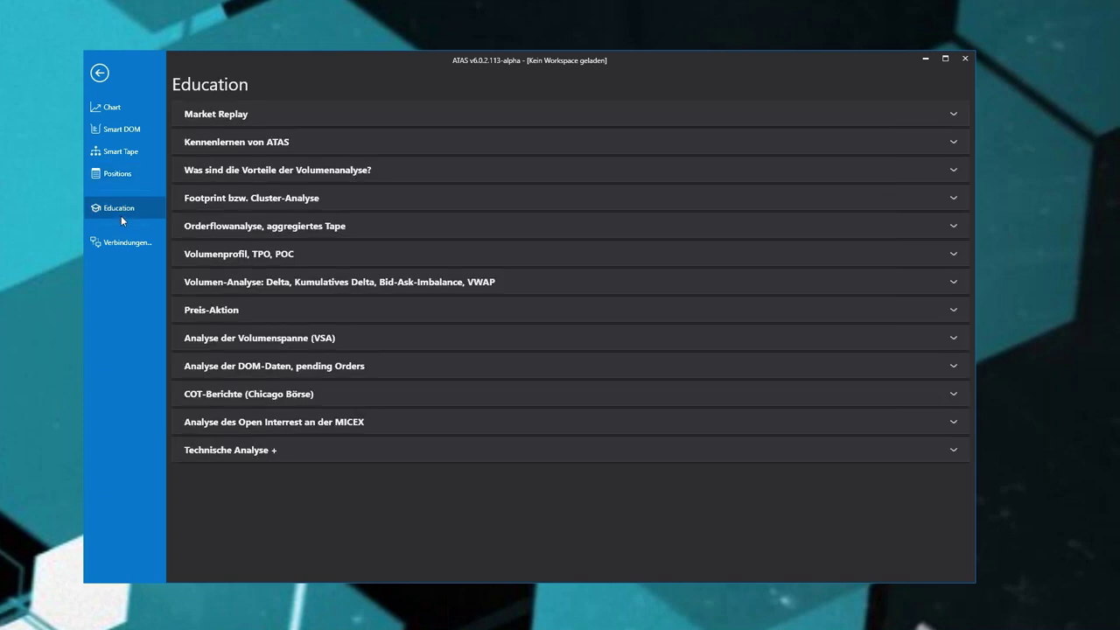
pyautogui.click(953, 114)
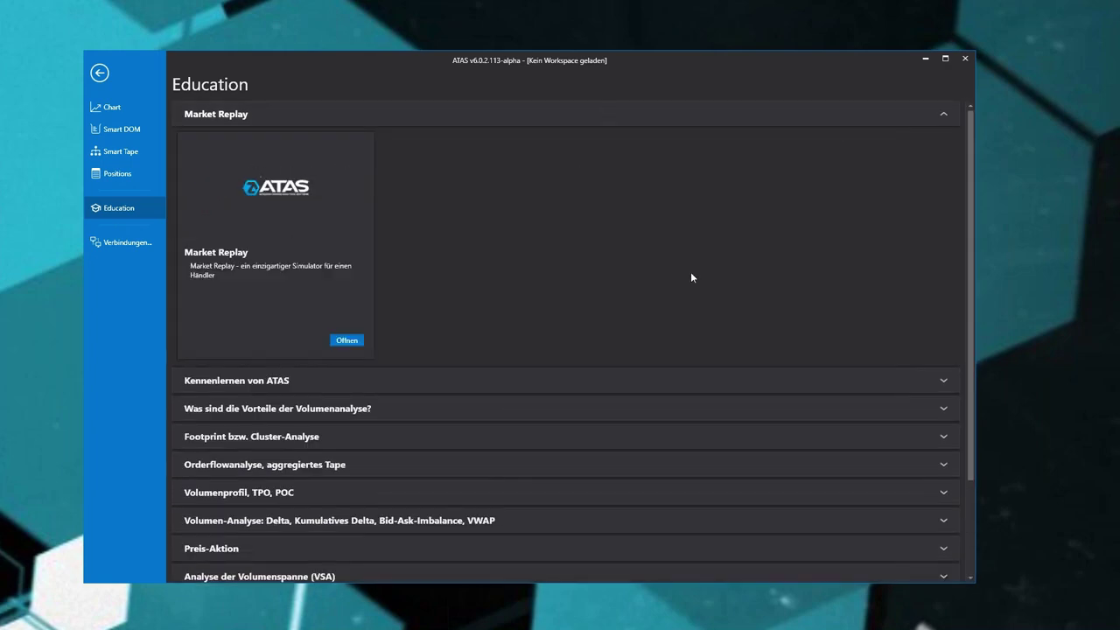
pyautogui.scroll(-2, 949, 292)
pyautogui.click(932, 295)
pyautogui.scroll(-2, 510, 250)
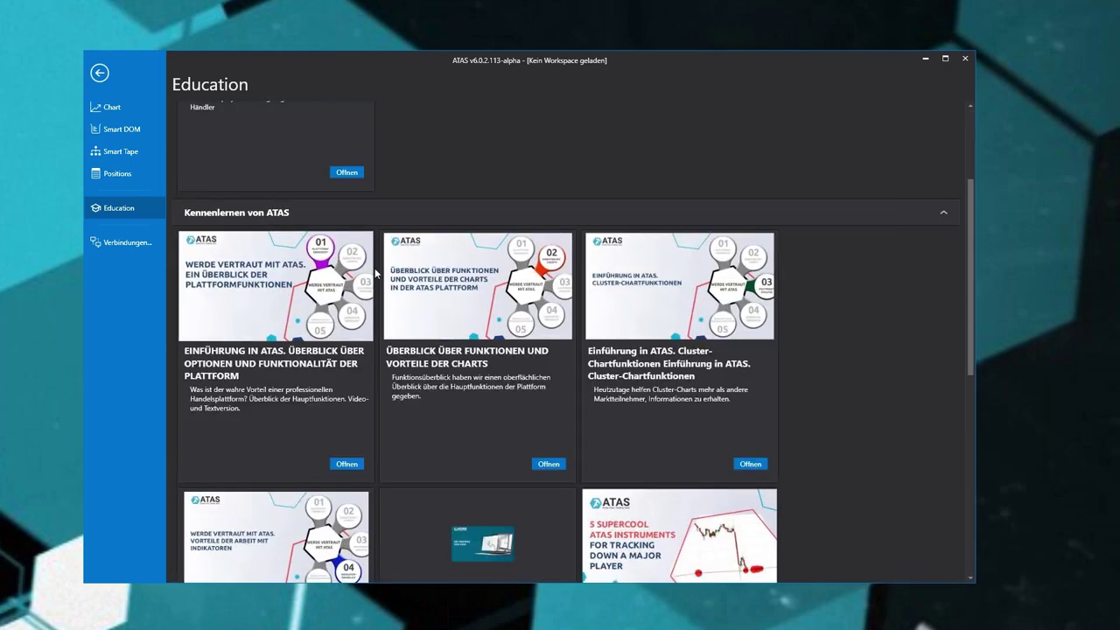
pyautogui.scroll(-3, 553, 352)
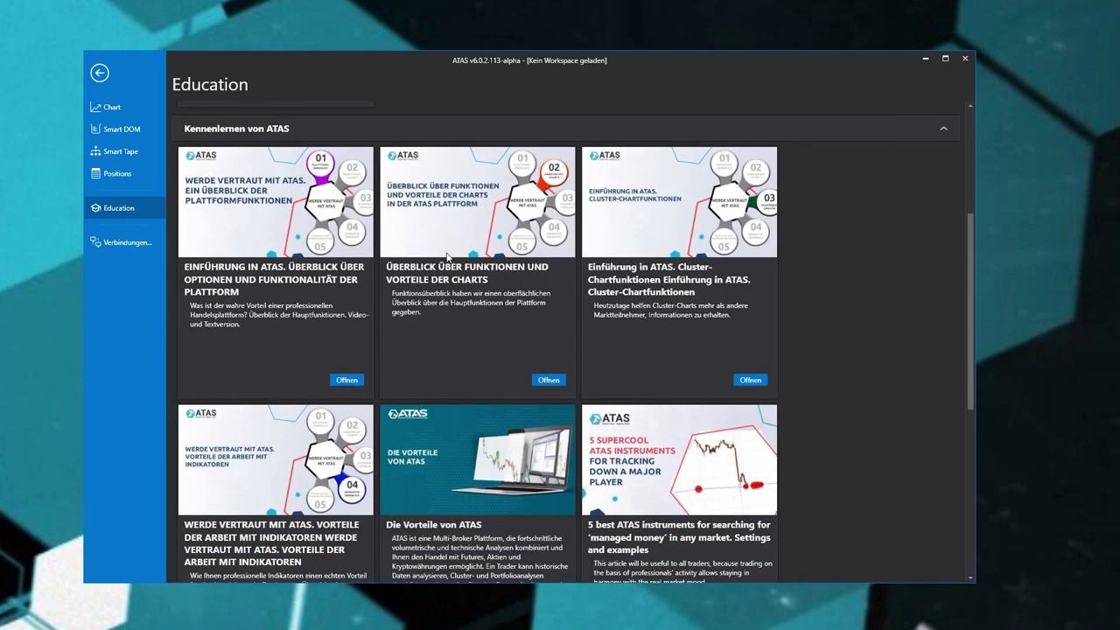
pyautogui.scroll(-4, 512, 253)
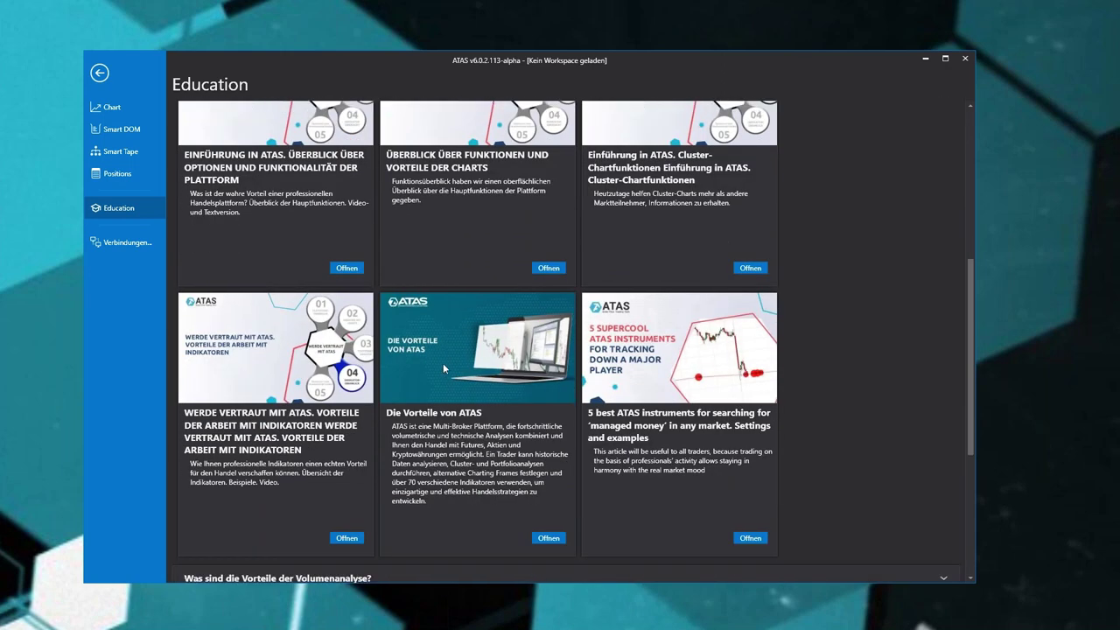
pyautogui.scroll(-3, 444, 369)
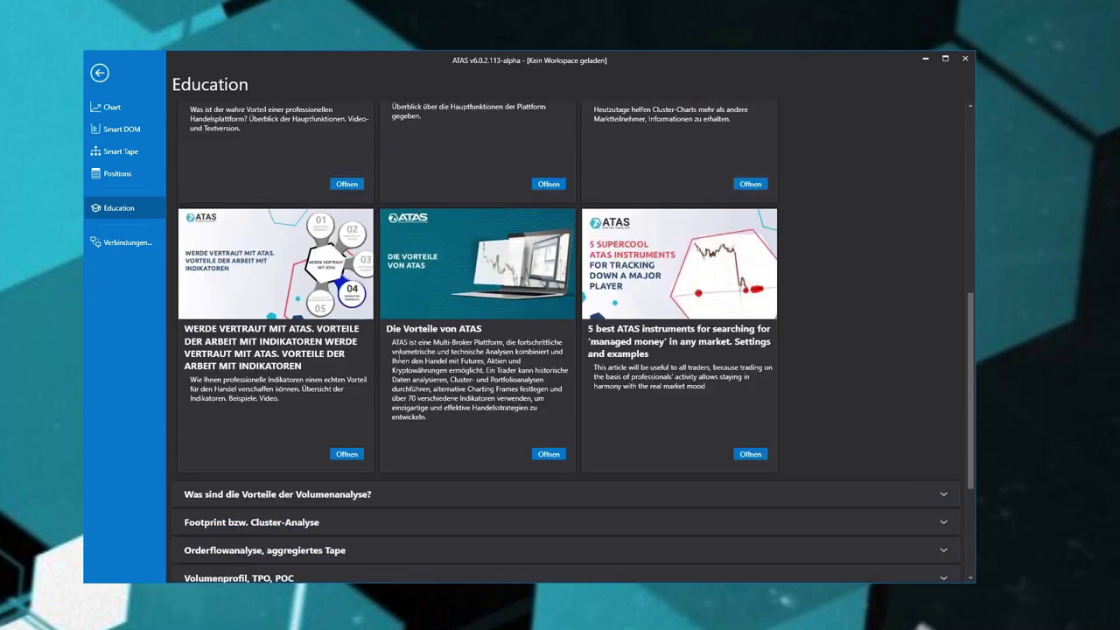
# Step: Expand the education topic Was sind die Vorteile der Volumenanalyse? and look through its articles
pyautogui.click(944, 494)
pyautogui.scroll(-5, 660, 385)
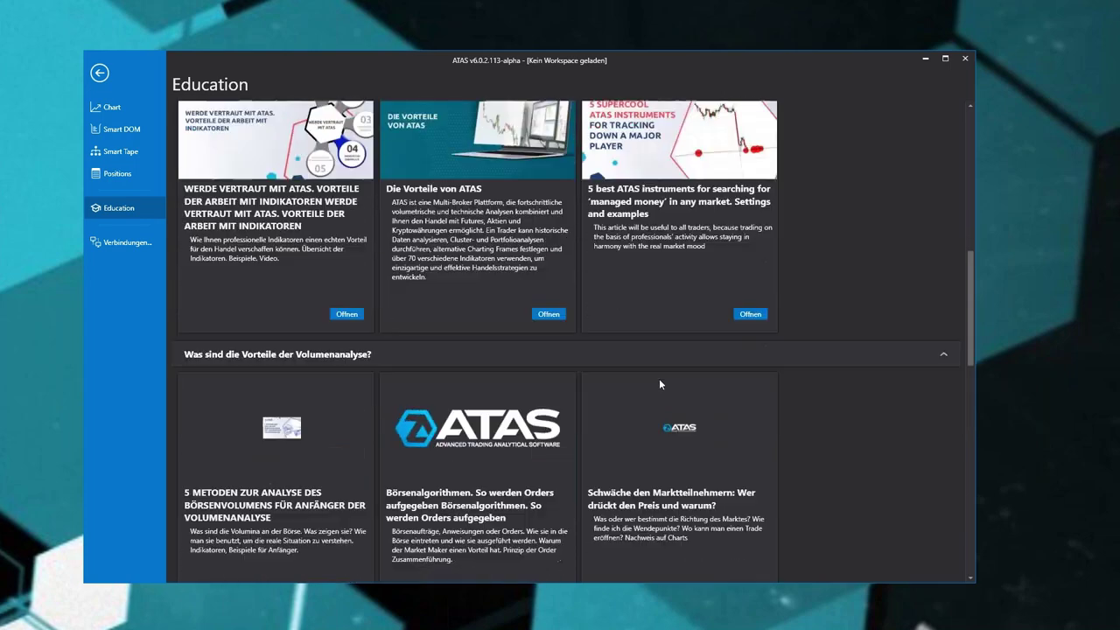
pyautogui.scroll(-5, 660, 385)
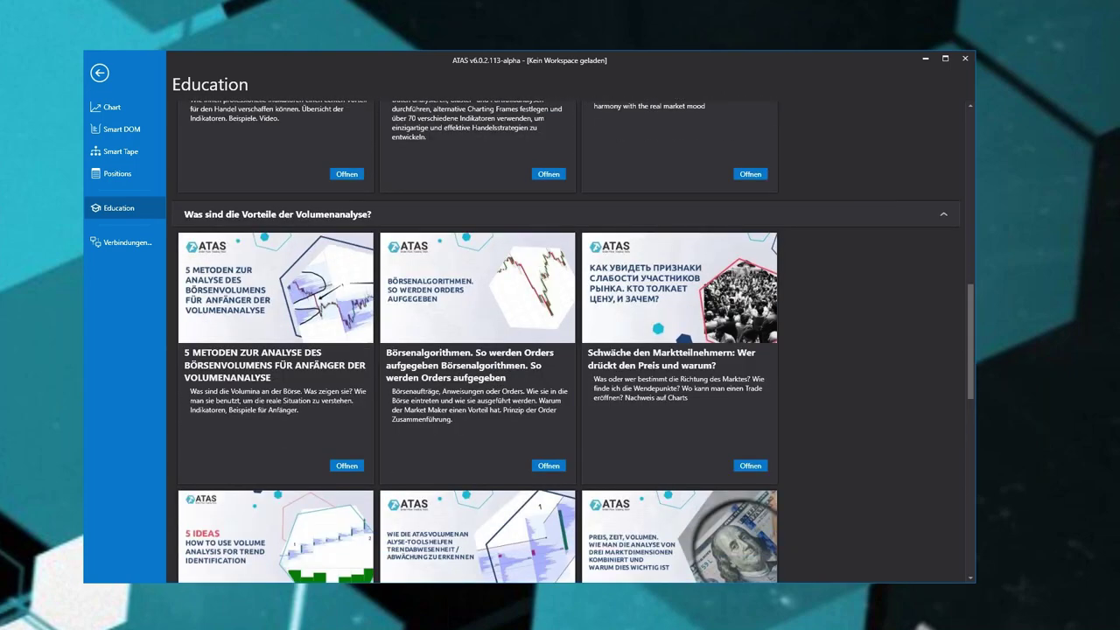
pyautogui.scroll(-4, 665, 403)
pyautogui.scroll(-3, 666, 403)
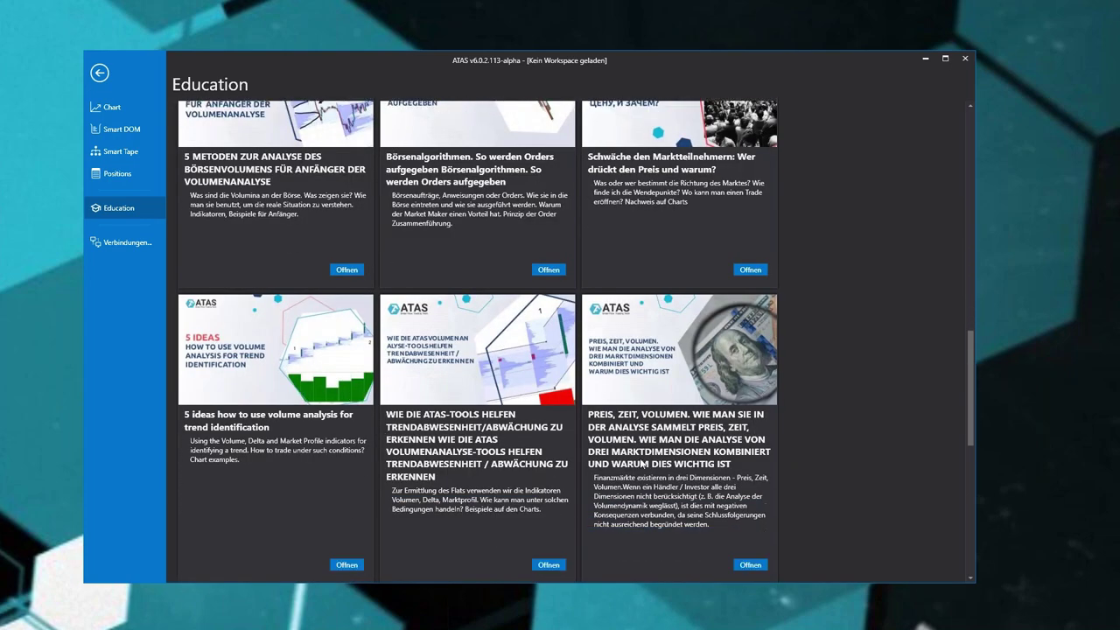
pyautogui.scroll(-12, 665, 451)
pyautogui.scroll(-6, 873, 442)
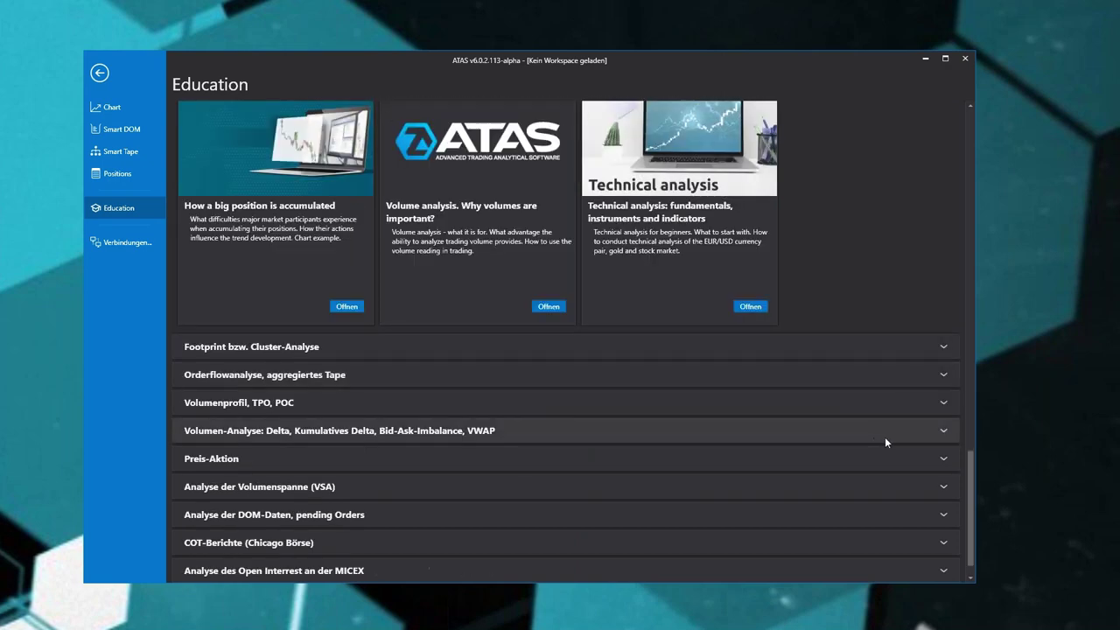
# Step: Expand the education topics Volumenprofil, TPO, POC and Footprint bzw. Cluster-Analyse, and look through the footprint and cluster analysis articles
pyautogui.click(894, 401)
pyautogui.scroll(-6, 523, 337)
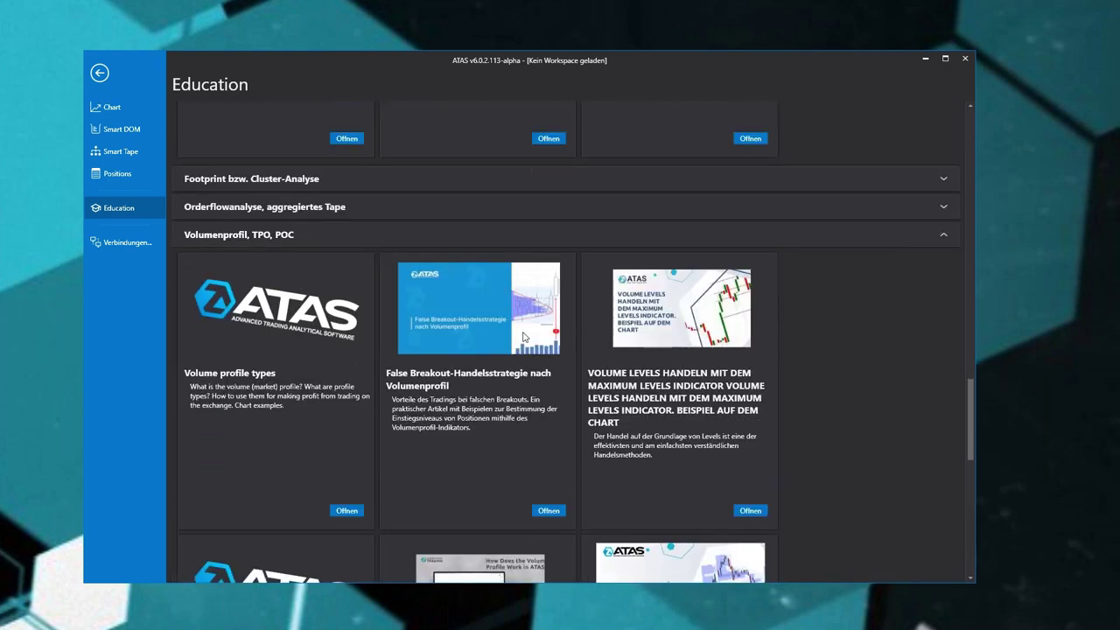
pyautogui.scroll(3, 787, 280)
pyautogui.click(930, 256)
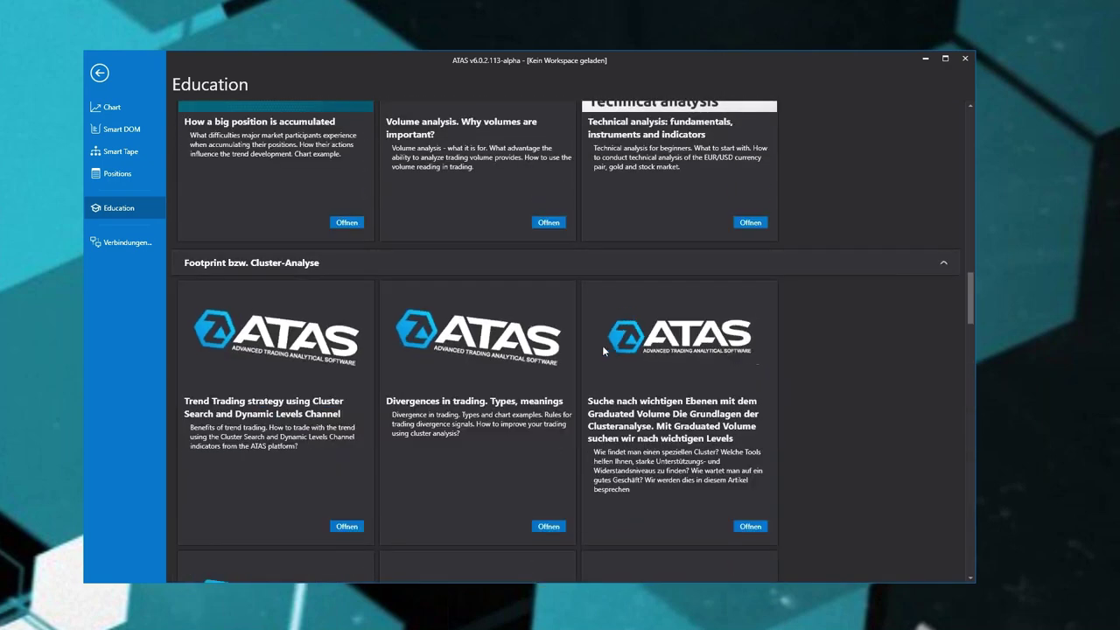
pyautogui.scroll(-5, 602, 344)
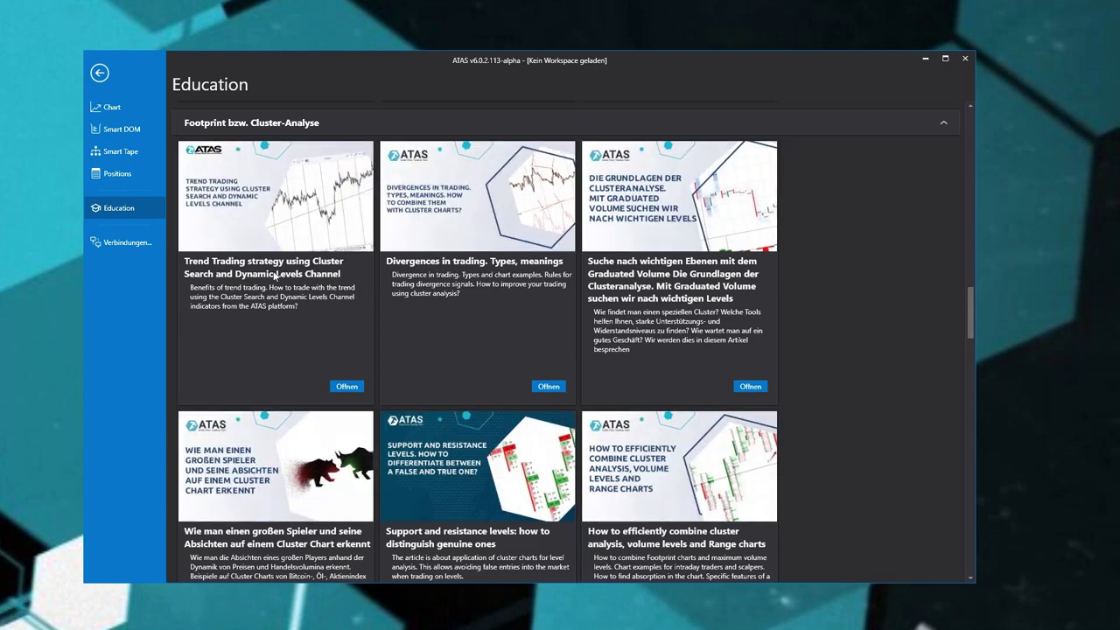
pyautogui.scroll(-12, 593, 340)
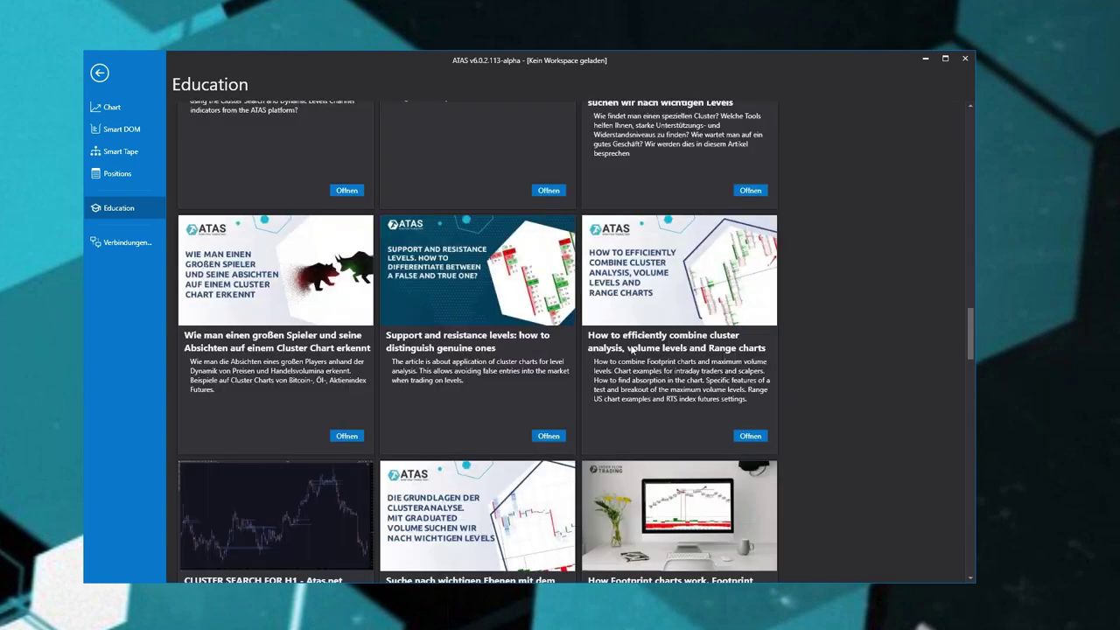
pyautogui.scroll(-15, 589, 389)
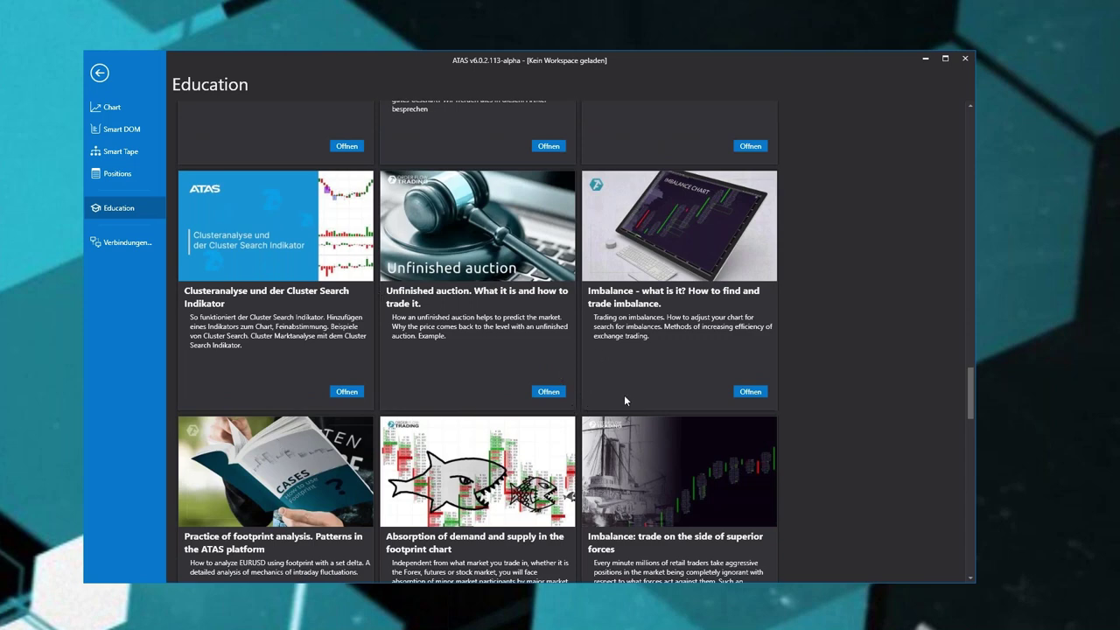
pyautogui.scroll(1, 609, 381)
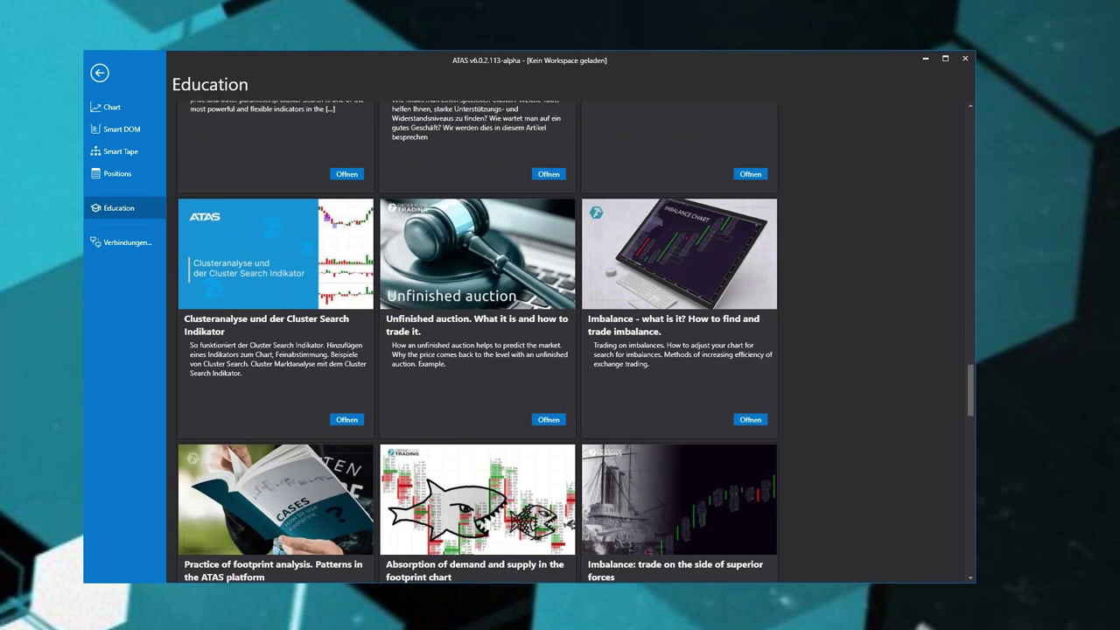
pyautogui.scroll(-20, 470, 386)
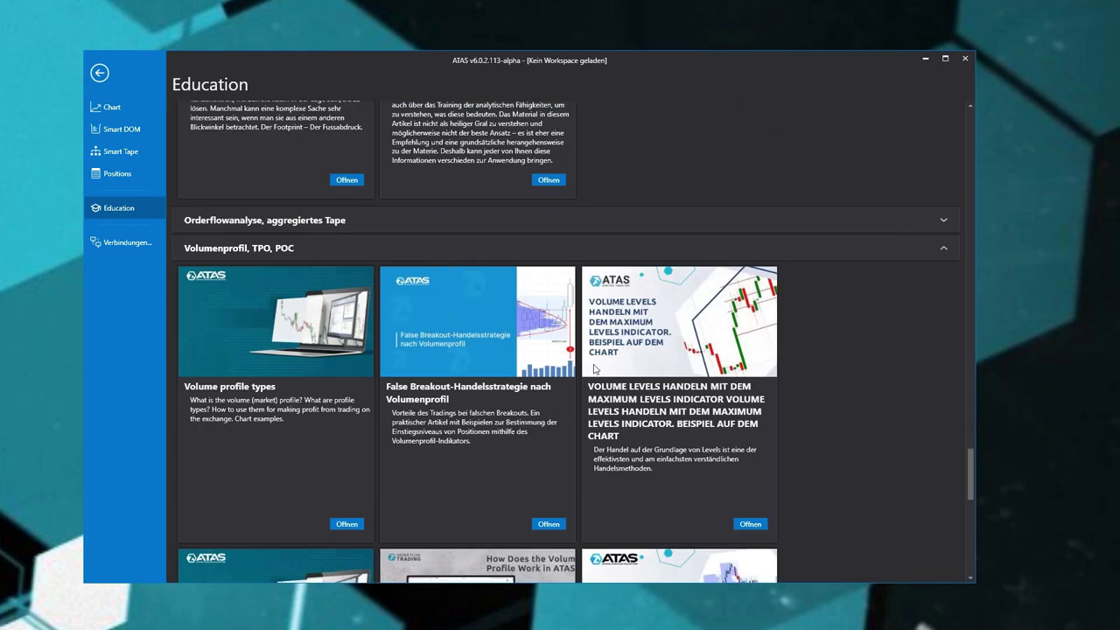
# Step: Look through the education articles under Volumenprofil, TPO, POC
pyautogui.scroll(-1, 627, 369)
pyautogui.scroll(-18, 642, 389)
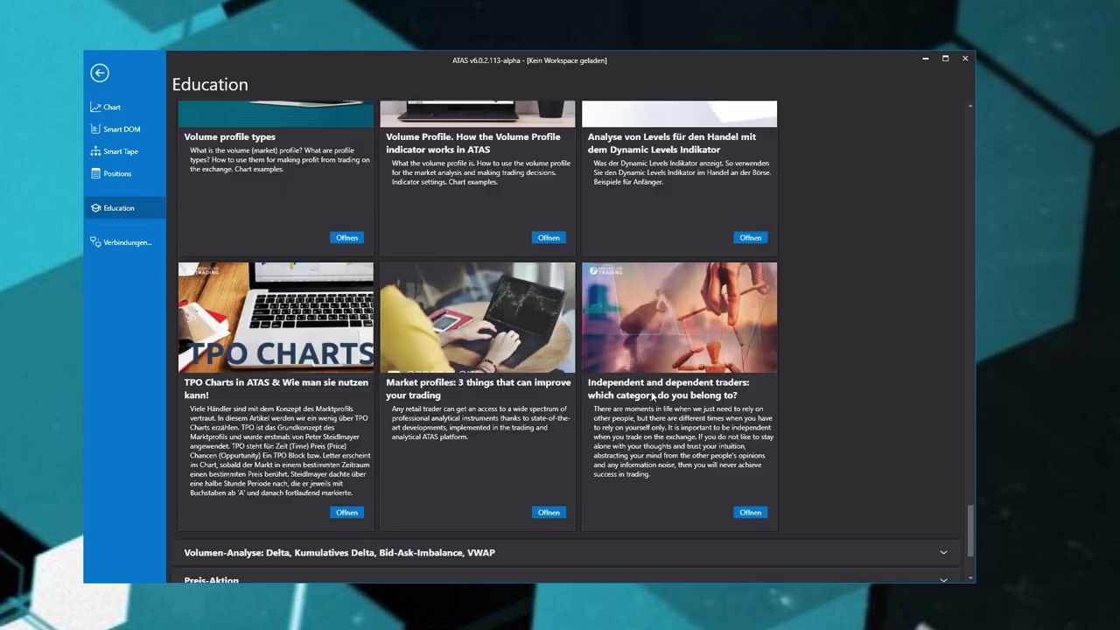
pyautogui.scroll(7, 642, 389)
pyautogui.scroll(5, 642, 389)
# Step: Collapse all expanded education topics, from Market Replay down to Volumenprofil, TPO, POC
pyautogui.moveTo(969, 504); pyautogui.dragTo(923, 112)
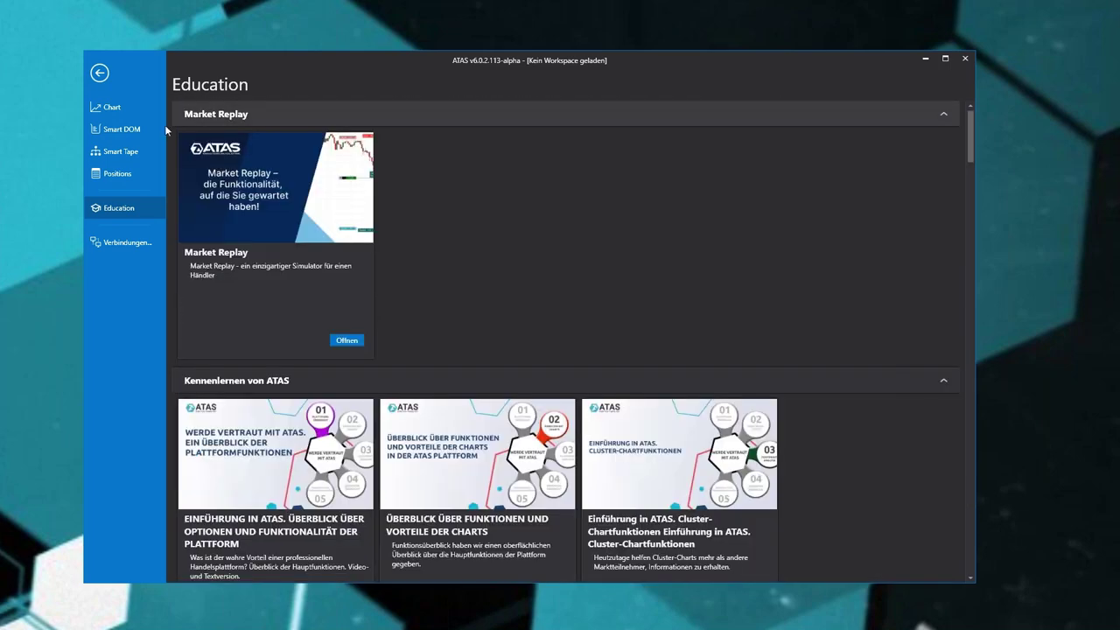
pyautogui.click(938, 115)
pyautogui.click(944, 145)
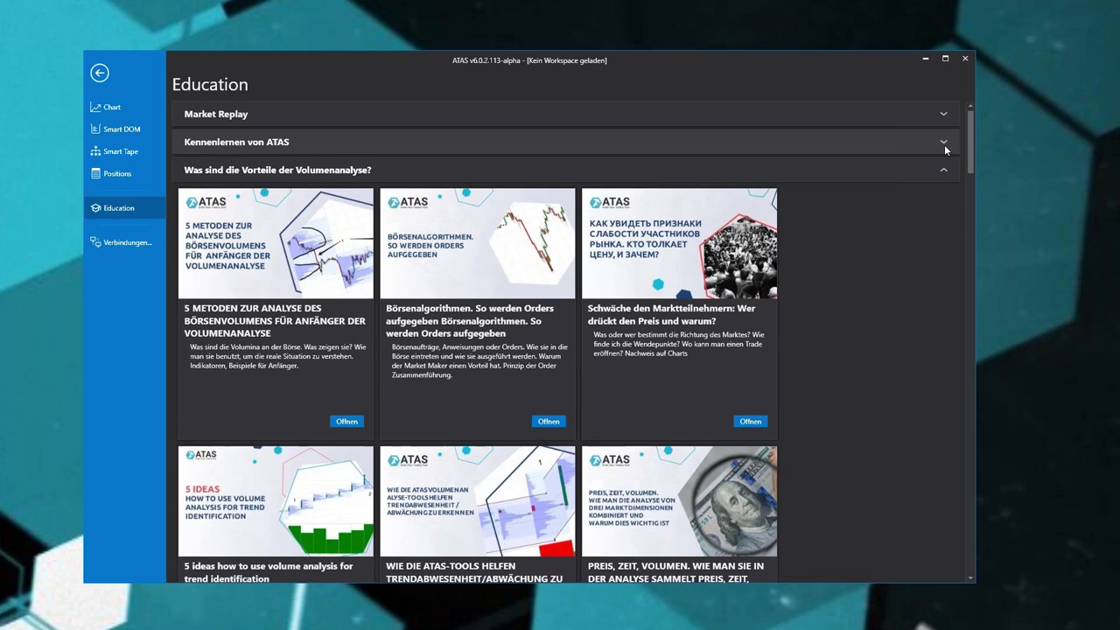
pyautogui.click(942, 171)
pyautogui.click(930, 198)
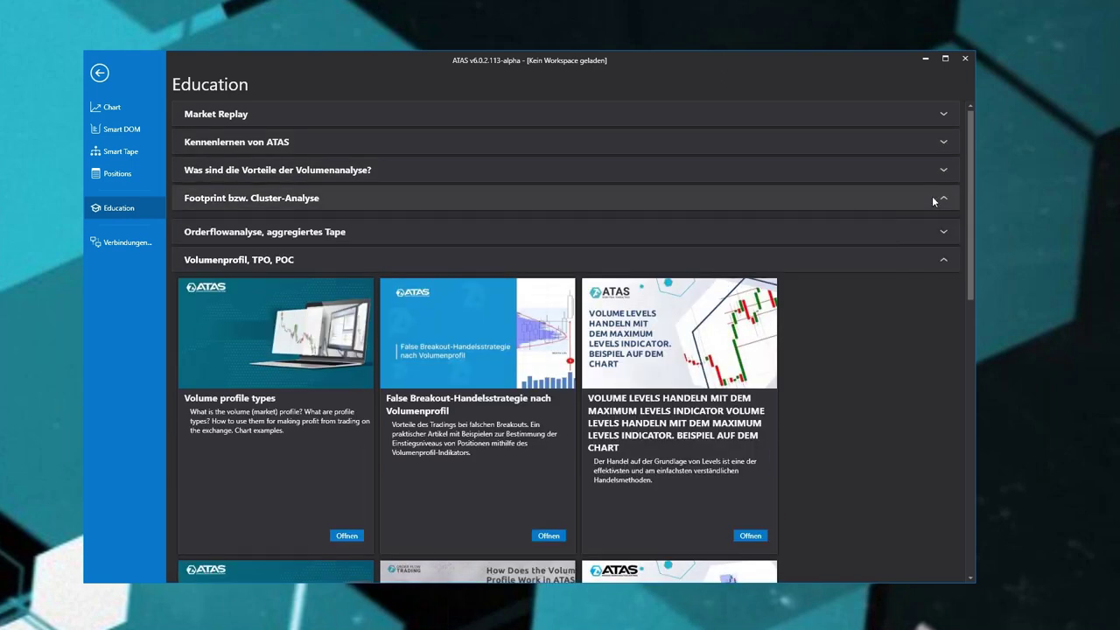
pyautogui.click(944, 254)
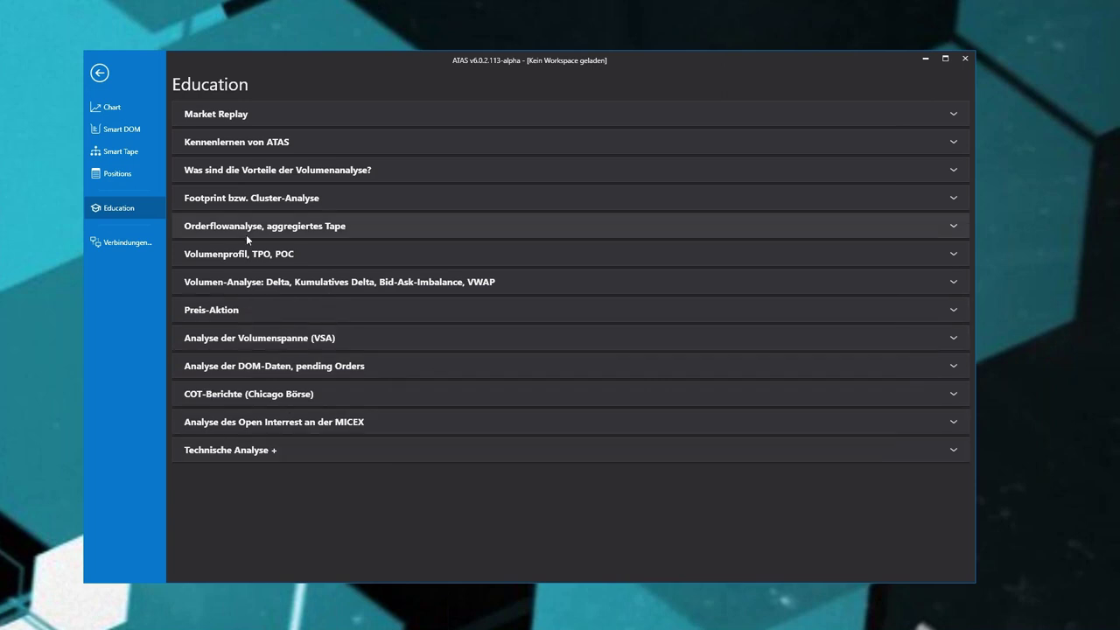
# Step: View the list of data and broker connections, close it and leave the start window for the main window
pyautogui.click(124, 245)
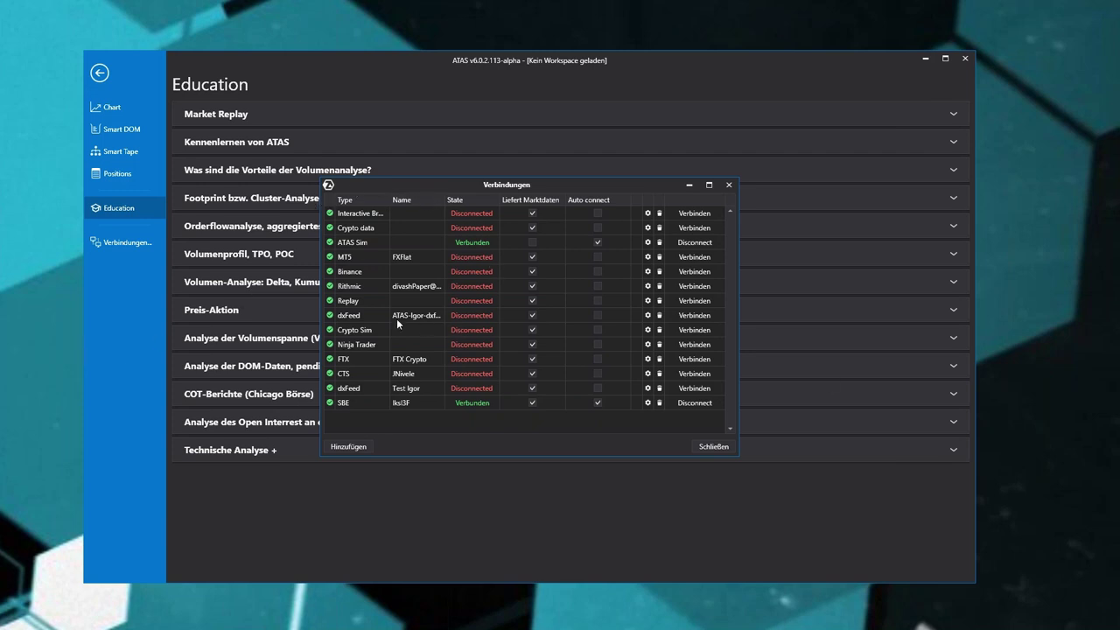
pyautogui.click(714, 446)
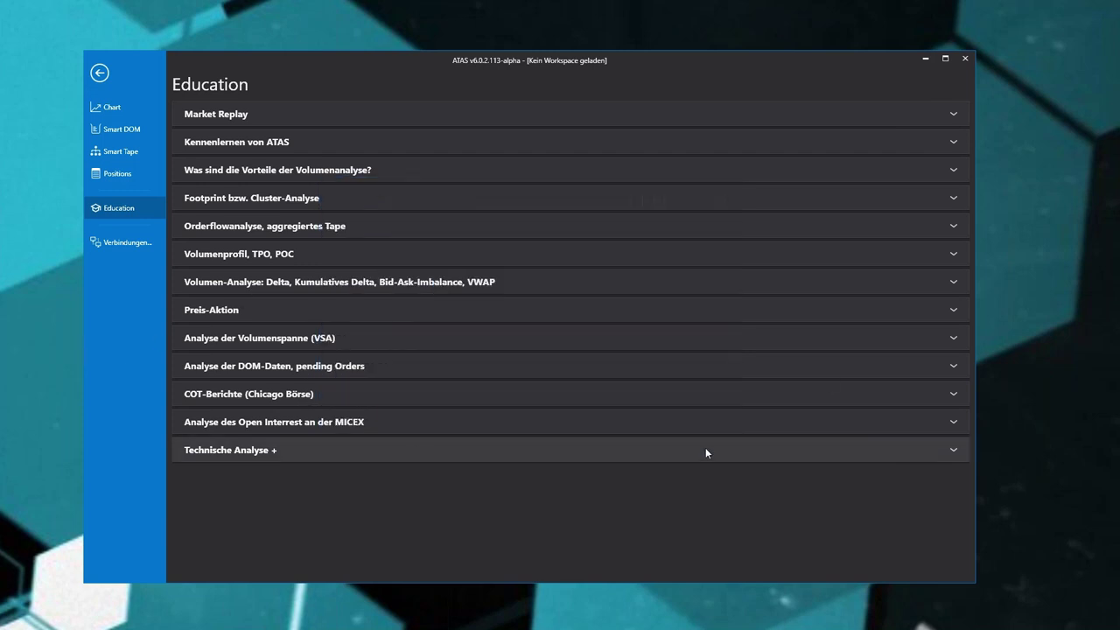
pyautogui.click(105, 74)
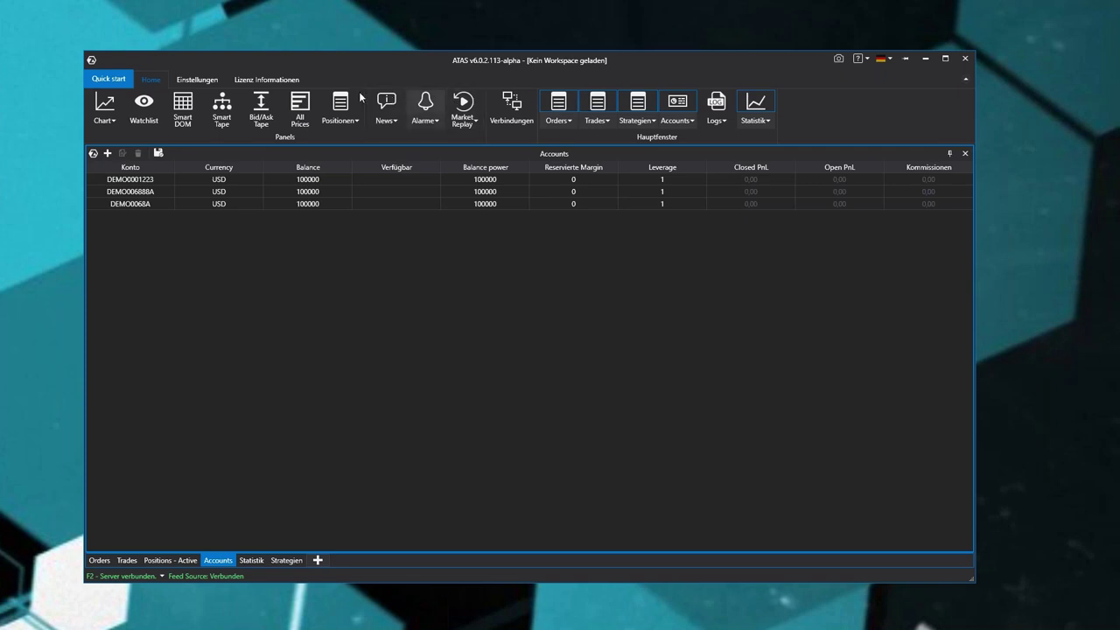
# Step: View the main window's Einstellungen and Lizenz Informationen sections and return to the Home commands
pyautogui.click(197, 79)
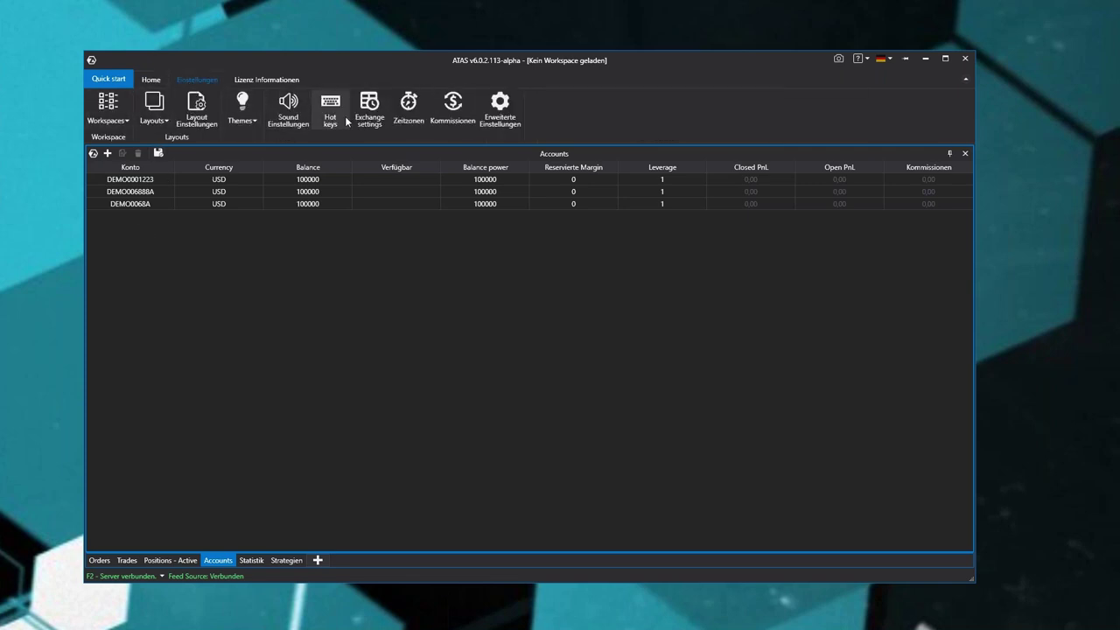
pyautogui.click(280, 79)
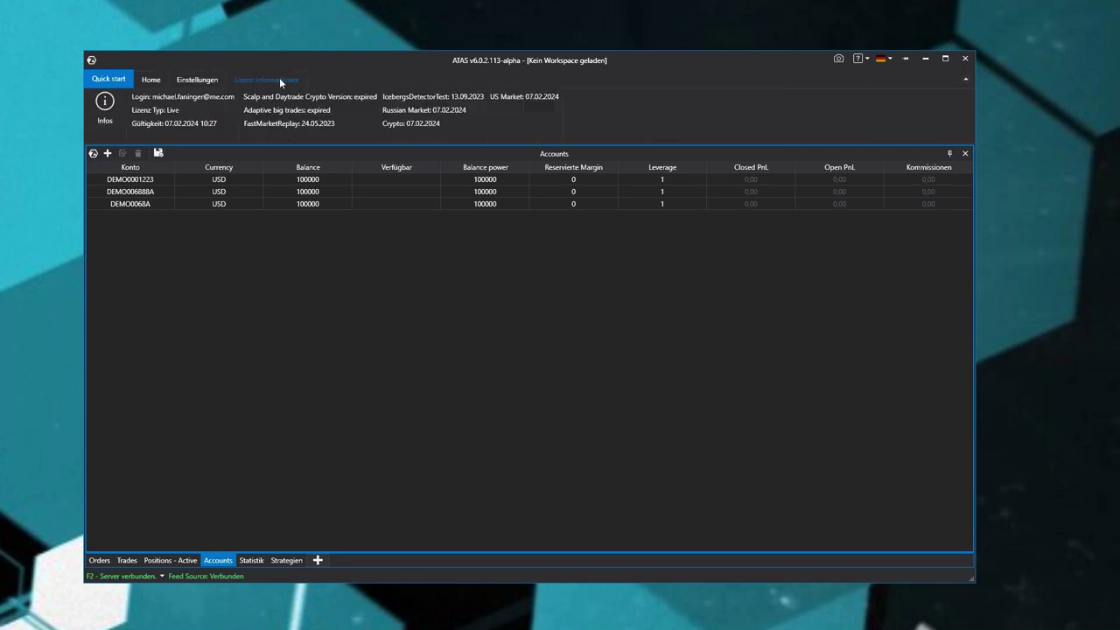
pyautogui.click(194, 79)
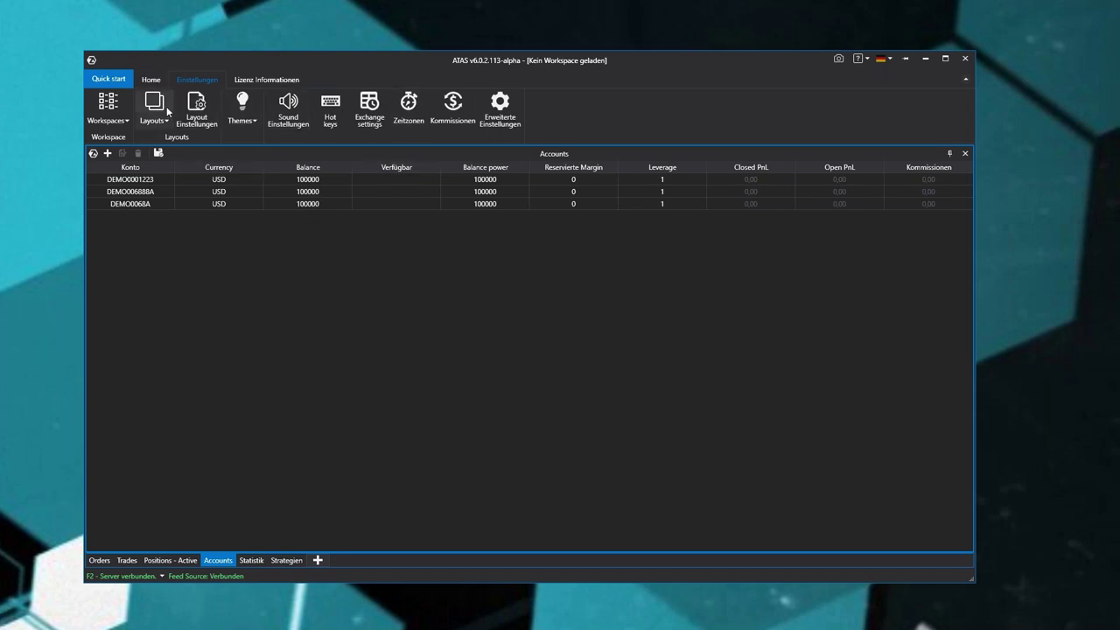
pyautogui.click(149, 80)
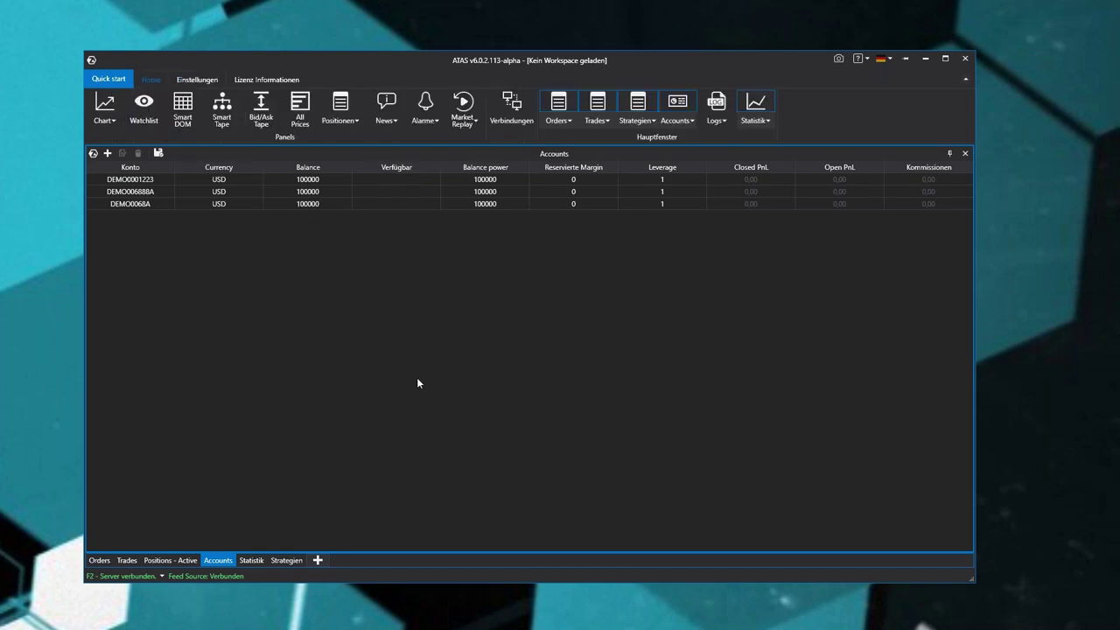
# Step: Start a new chart and look through the market groups in the list of all instruments
pyautogui.click(106, 106)
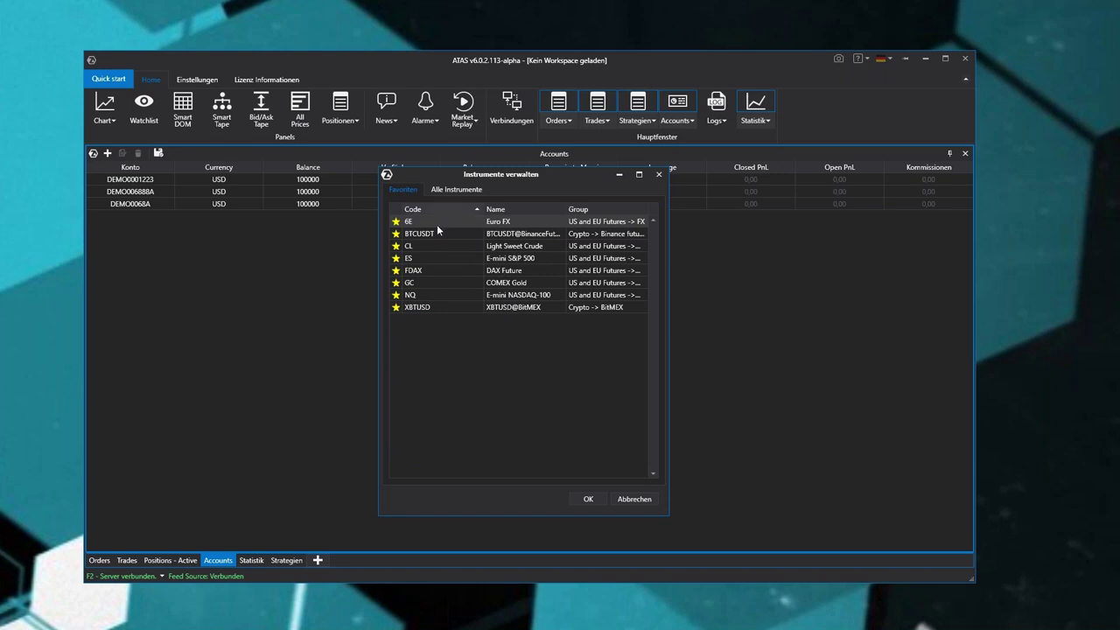
pyautogui.click(450, 190)
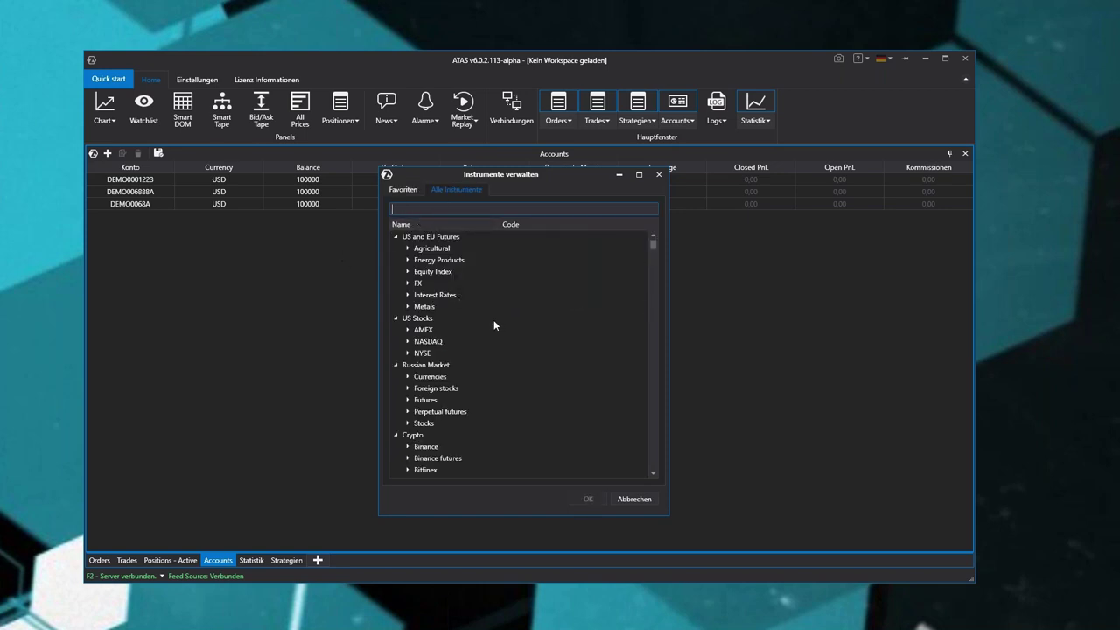
pyautogui.scroll(-4, 509, 345)
pyautogui.scroll(4, 507, 346)
pyautogui.scroll(-2, 549, 320)
pyautogui.scroll(2, 539, 320)
# Step: Expand E-mini S&P 500 under US and EU Futures, Equity Index, look through its contract months and select the Continuous contract ES
pyautogui.click(407, 272)
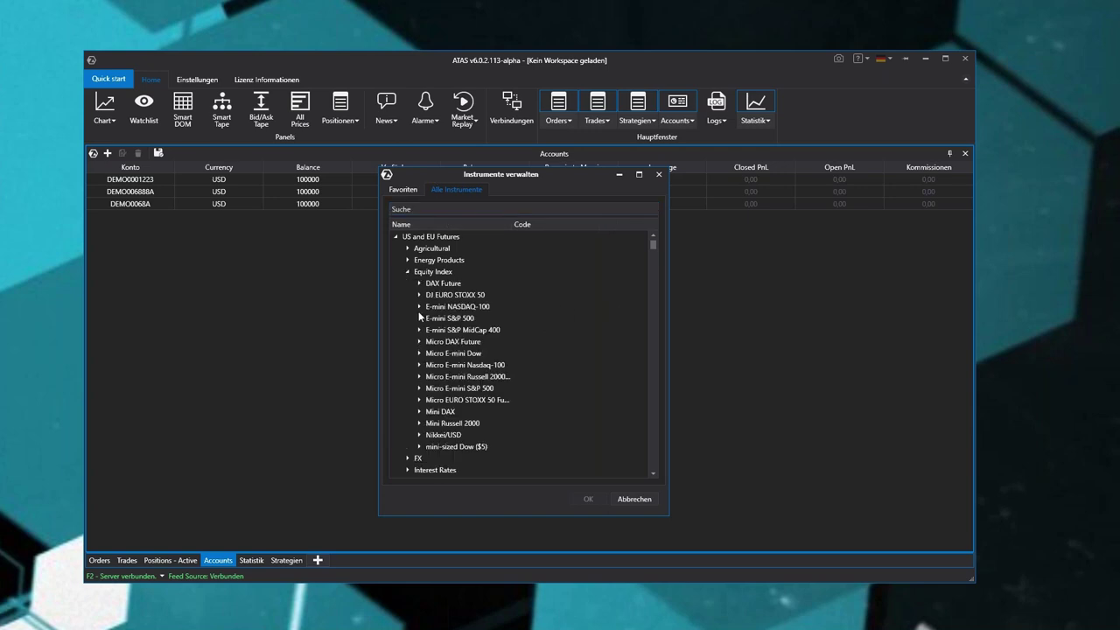
pyautogui.click(419, 319)
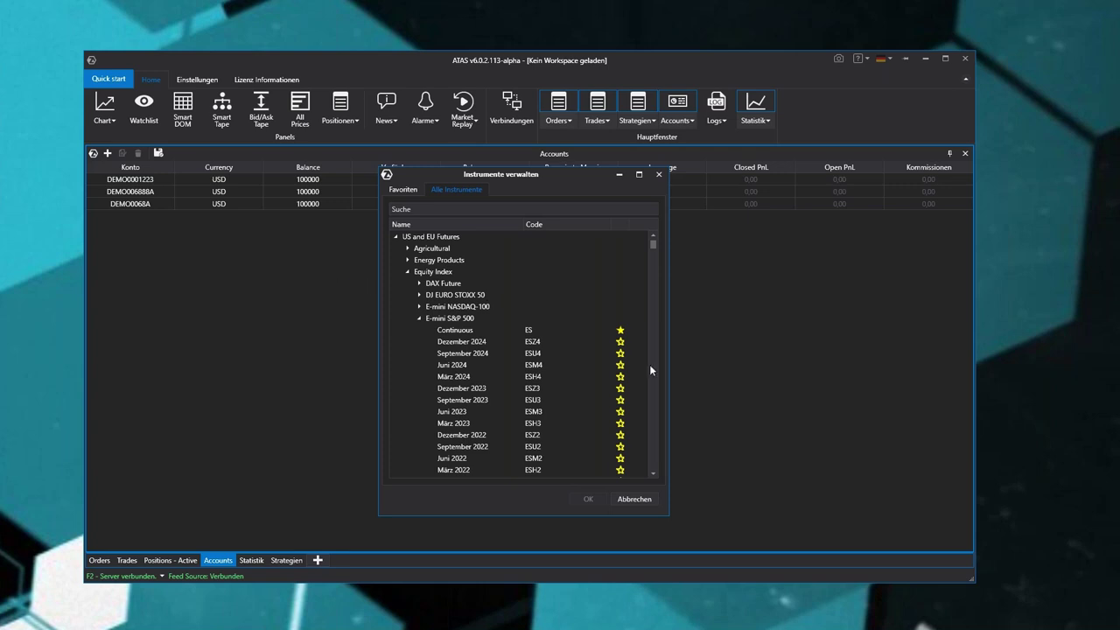
pyautogui.click(447, 330)
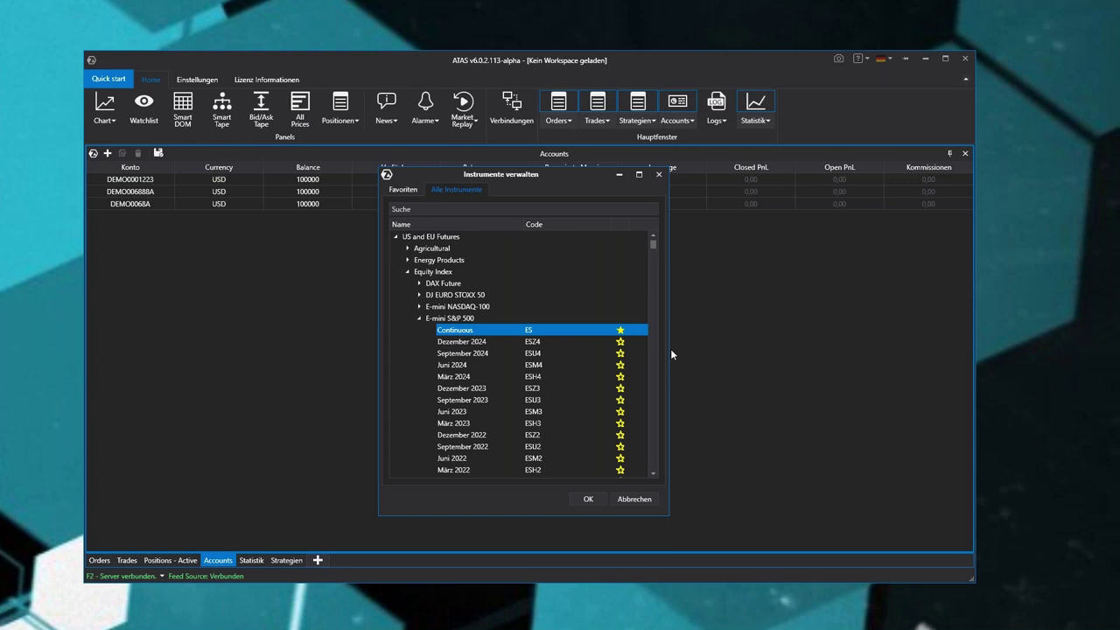
pyautogui.scroll(-2, 525, 370)
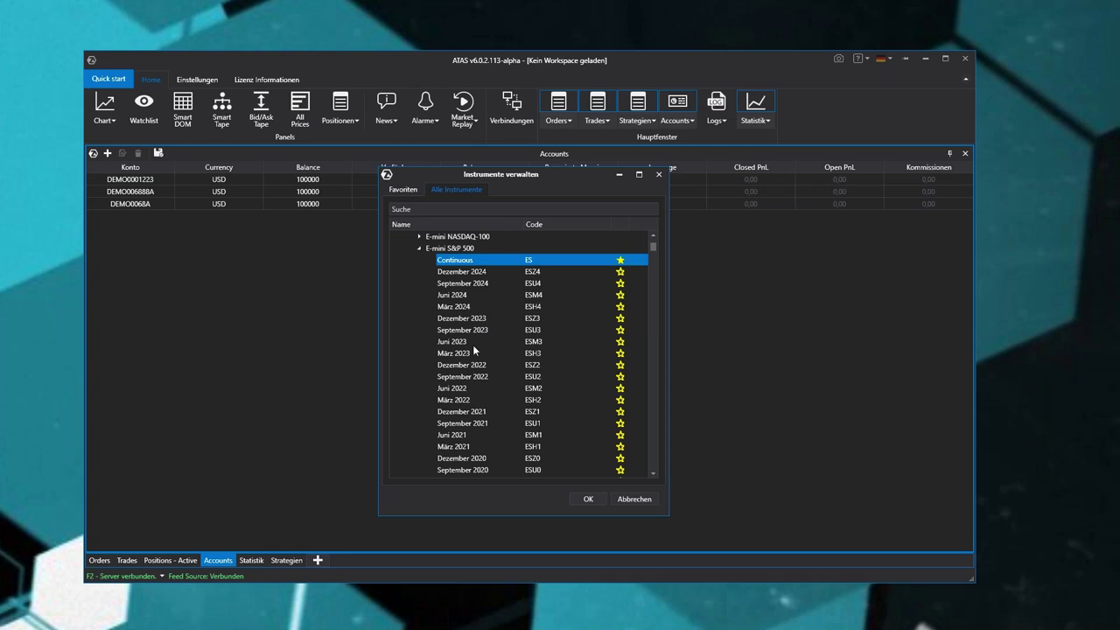
pyautogui.scroll(-3, 473, 448)
pyautogui.scroll(3, 470, 427)
pyautogui.click(476, 284)
pyautogui.click(476, 261)
pyautogui.scroll(1, 499, 315)
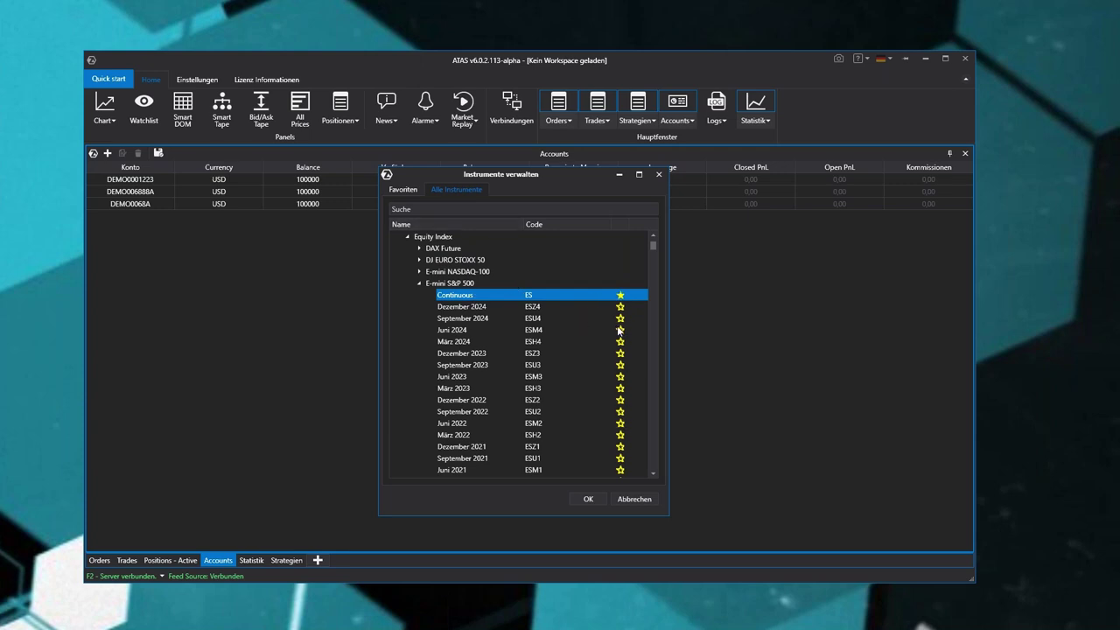
# Step: Look at the favourite instruments, search all instruments for APPL and clear the search
pyautogui.click(403, 190)
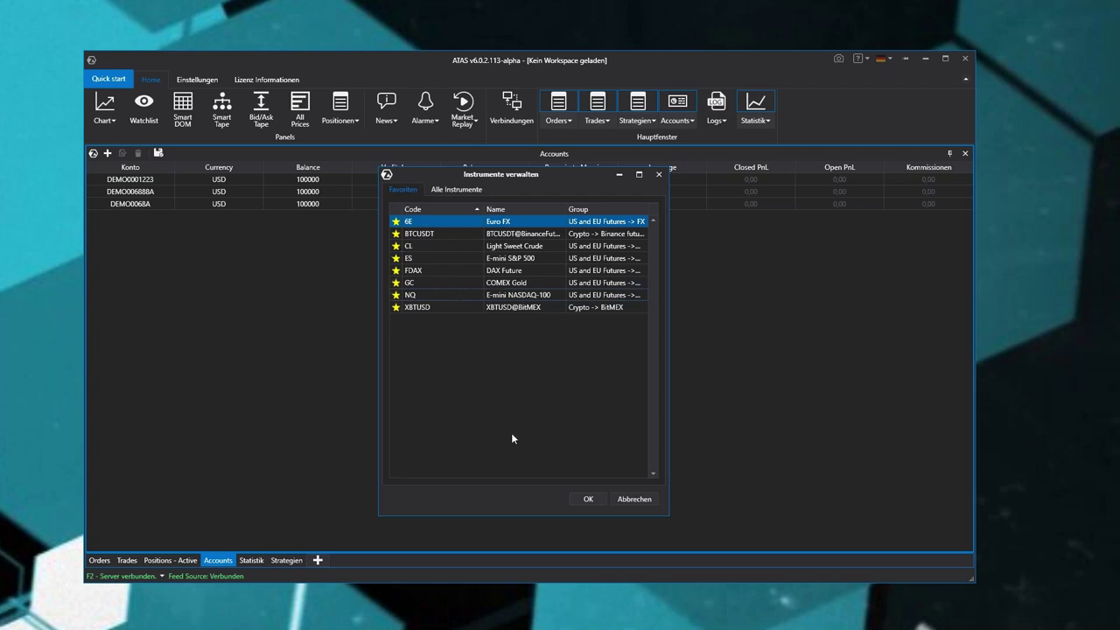
pyautogui.click(456, 190)
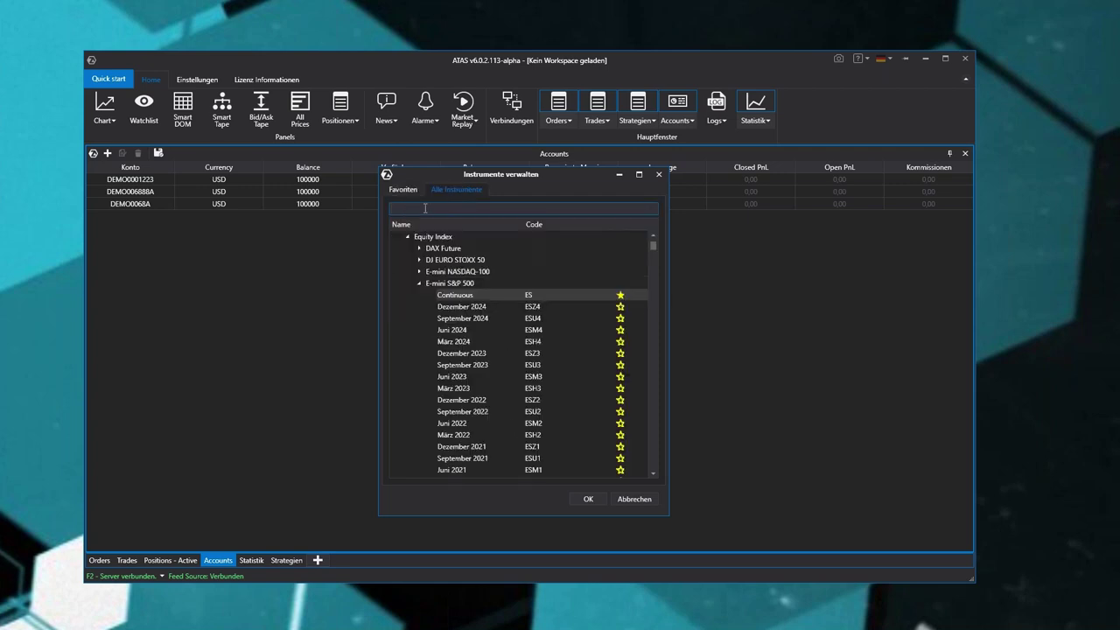
pyautogui.click(425, 208)
pyautogui.write('APPL')
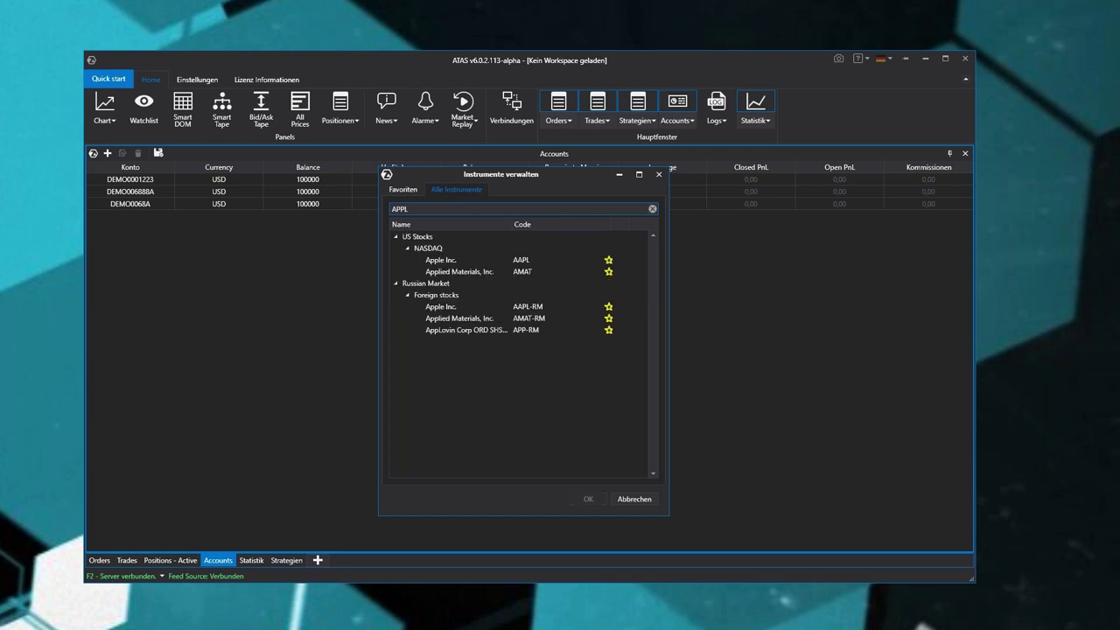
pyautogui.press('BackSpace')
pyautogui.press('BackSpace')
pyautogui.press('BackSpace')
pyautogui.press('BackSpace')
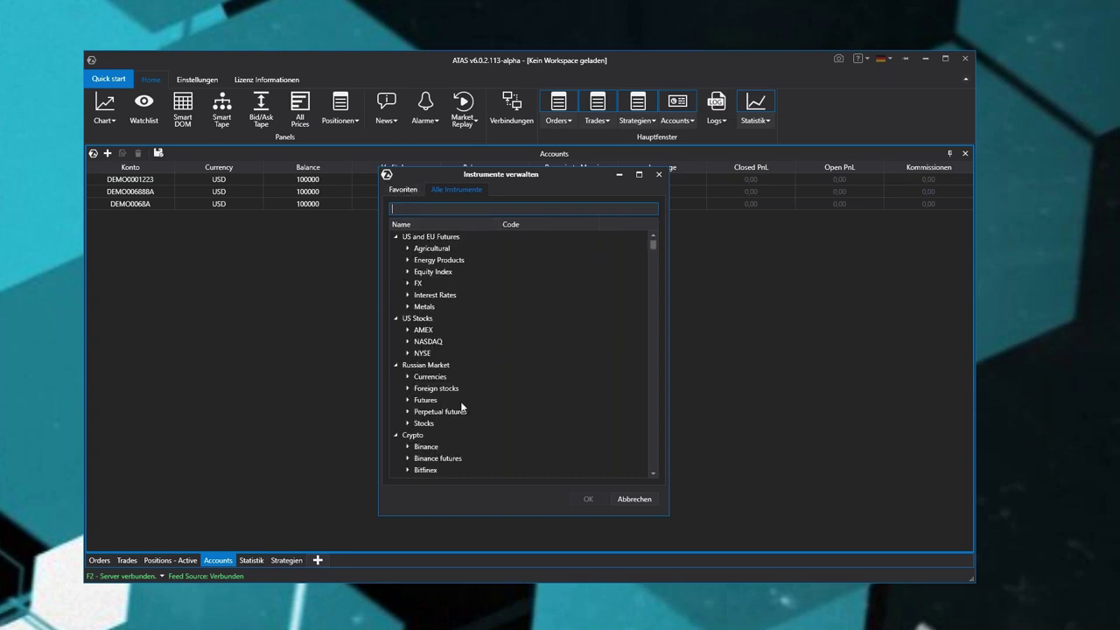
# Step: Open a chart for the favourite instrument ES, E-mini S&P 500, and maximize the chart window
pyautogui.click(401, 192)
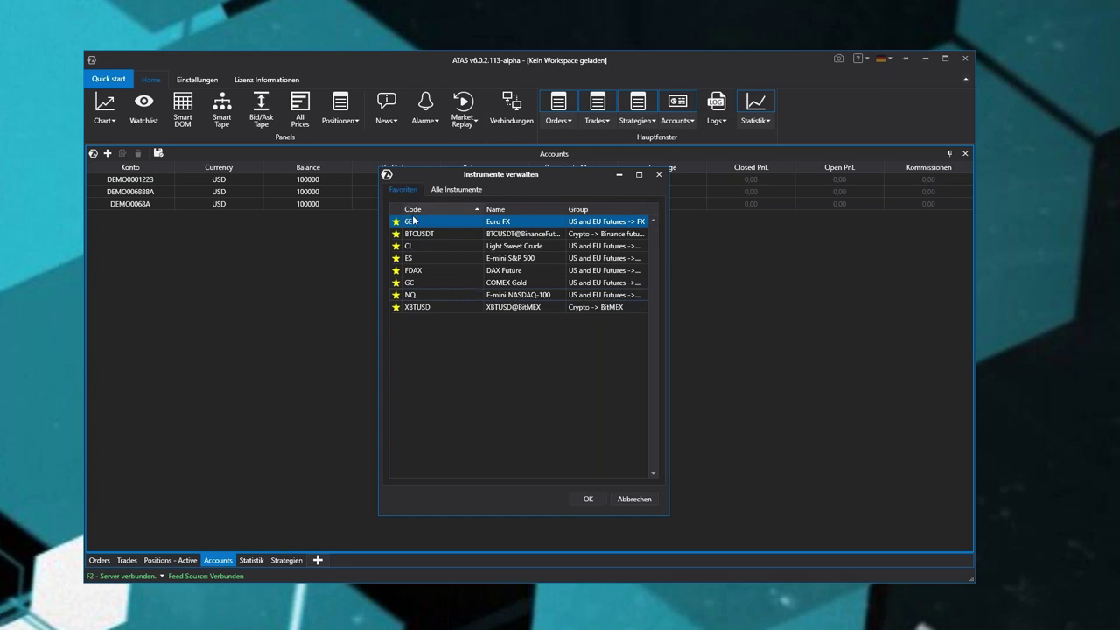
pyautogui.click(442, 189)
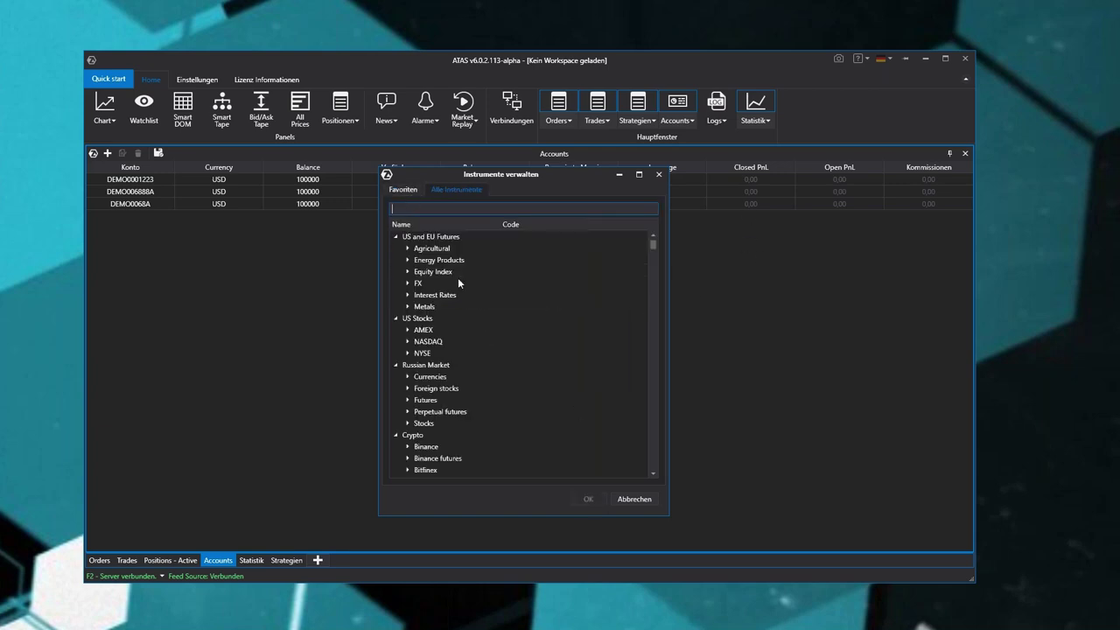
pyautogui.click(410, 193)
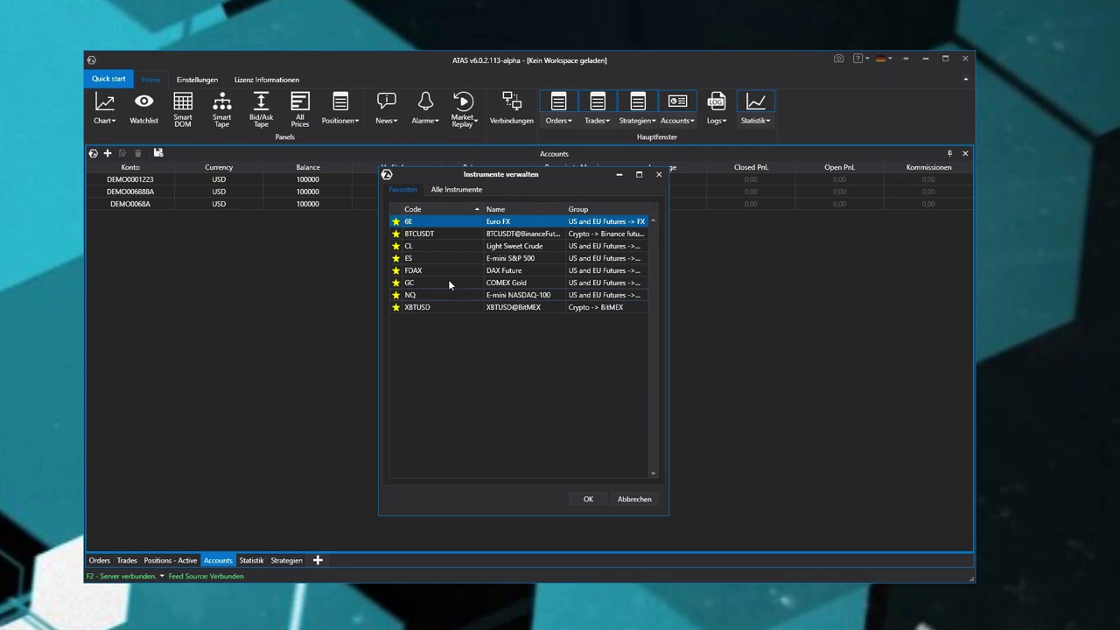
pyautogui.doubleClick(433, 258)
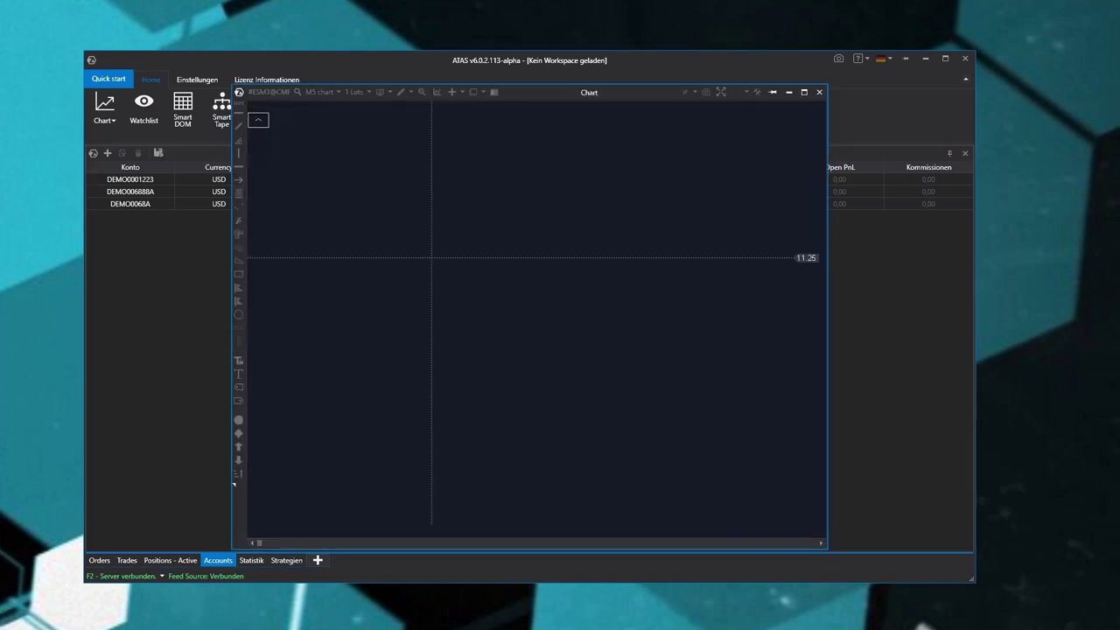
pyautogui.click(804, 92)
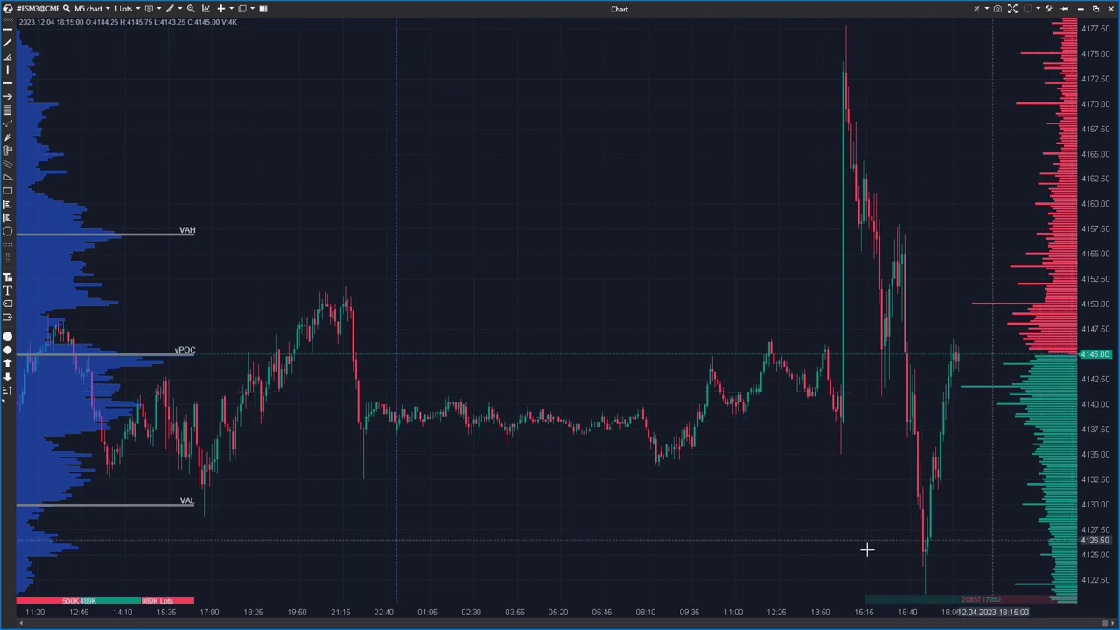
# Step: Explore the M5 chart by rescaling its time and price axes from candlesticks to cluster detail and back to candlesticks
pyautogui.moveTo(680, 453); pyautogui.dragTo(638, 411)
pyautogui.moveTo(1111, 166); pyautogui.dragTo(1110, 210)
pyautogui.moveTo(752, 466); pyautogui.dragTo(729, 422)
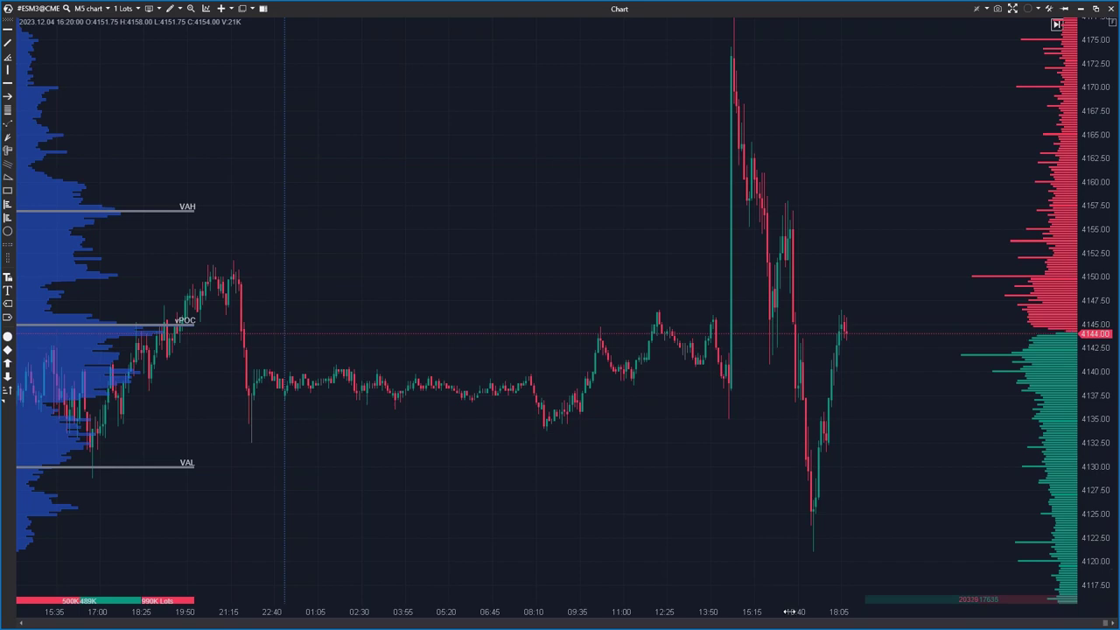
pyautogui.moveTo(790, 611); pyautogui.dragTo(138, 561)
pyautogui.moveTo(1103, 525); pyautogui.dragTo(1070, 144)
pyautogui.moveTo(650, 403); pyautogui.dragTo(651, 316)
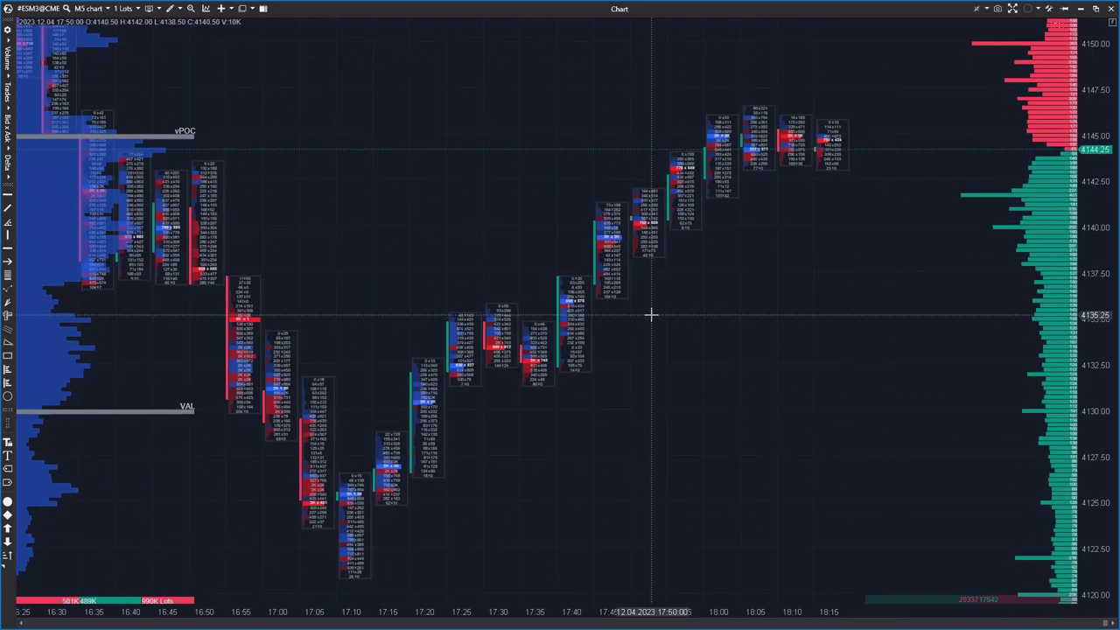
pyautogui.scroll(-5, 555, 421)
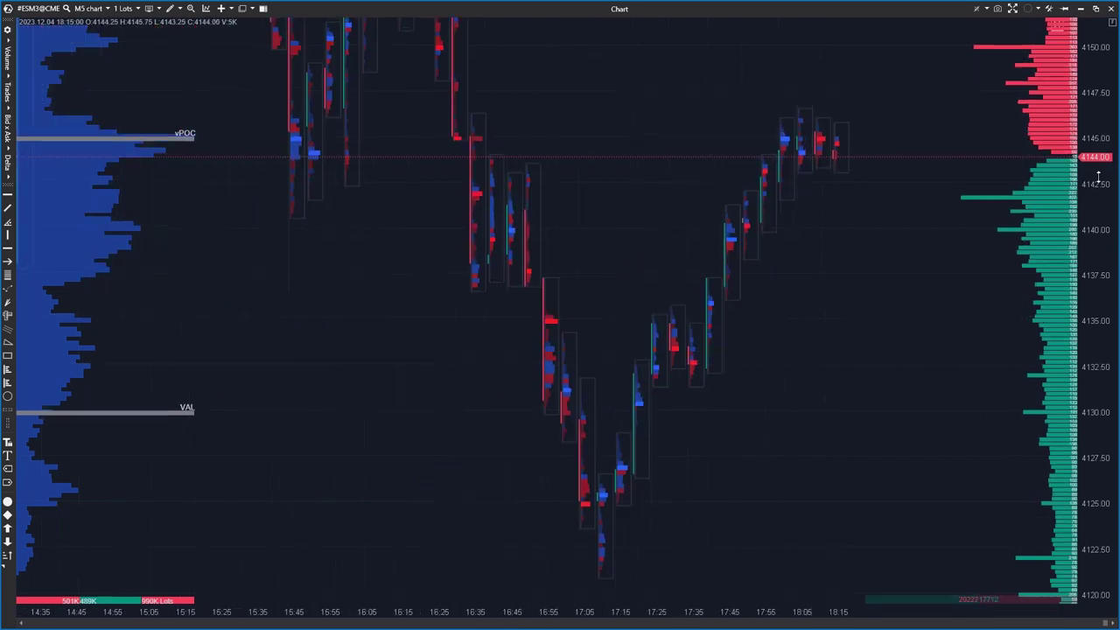
pyautogui.moveTo(1098, 178); pyautogui.dragTo(1098, 218)
pyautogui.moveTo(570, 610); pyautogui.dragTo(668, 605)
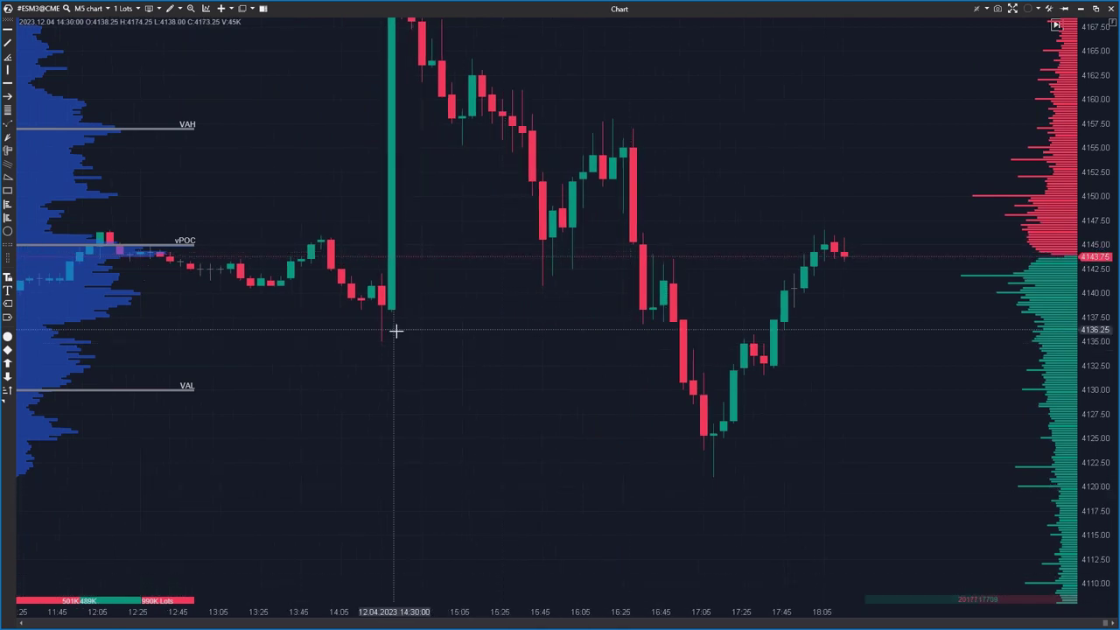
# Step: Examine the cluster content of the most recent bars by stretching both axes, and compress the time axis back to candlesticks
pyautogui.click(191, 9)
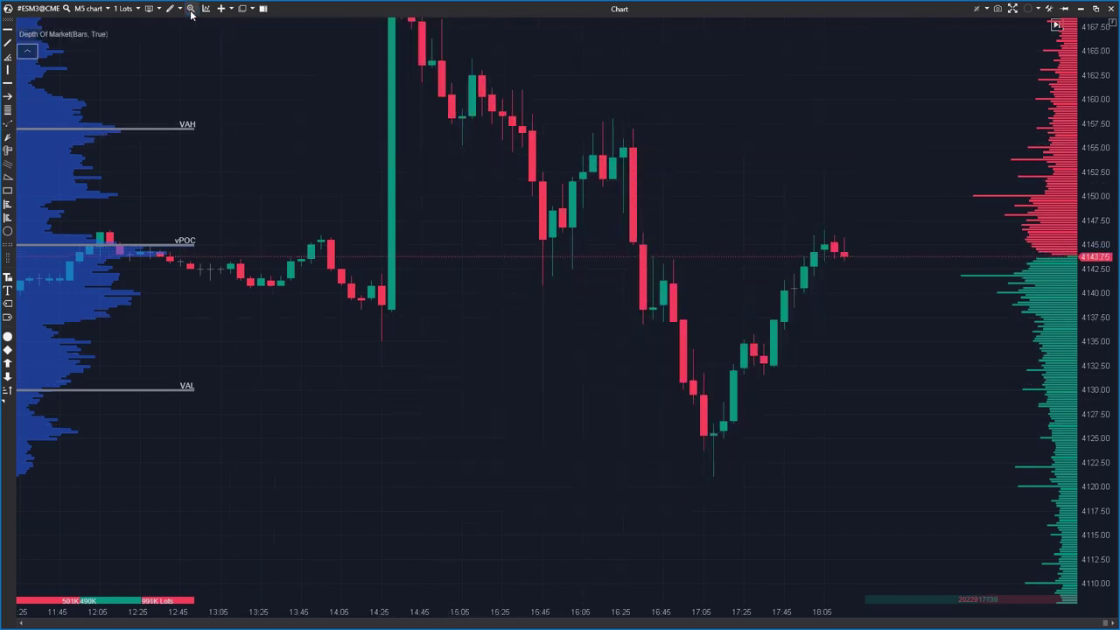
pyautogui.moveTo(582, 326); pyautogui.dragTo(520, 352)
pyautogui.moveTo(704, 309); pyautogui.dragTo(682, 372)
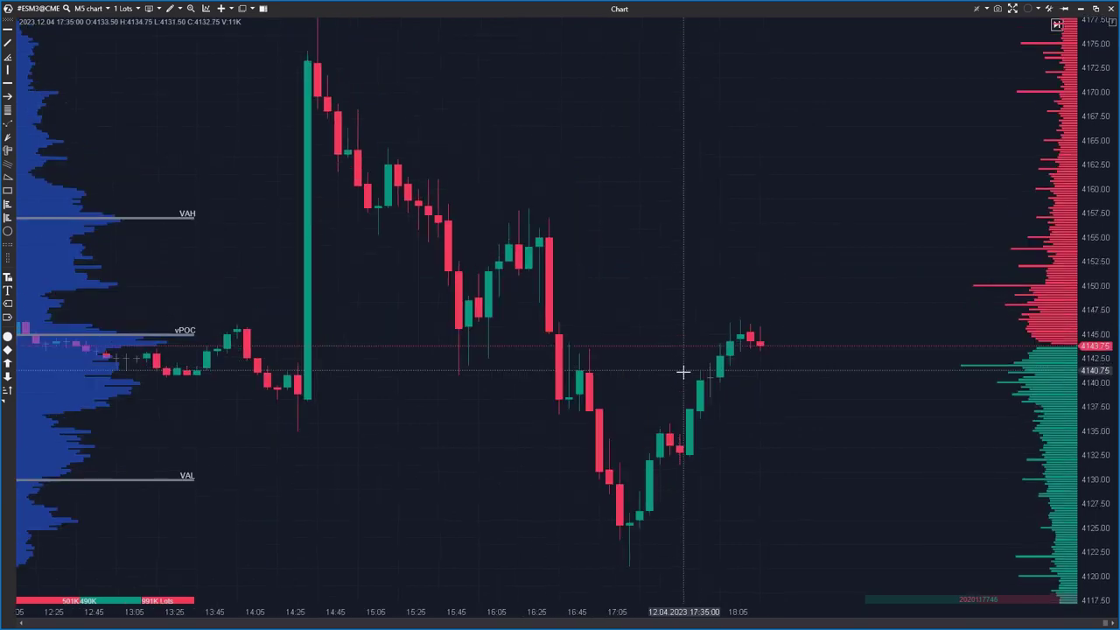
pyautogui.moveTo(569, 612); pyautogui.dragTo(250, 592)
pyautogui.moveTo(1095, 413); pyautogui.dragTo(1095, 238)
pyautogui.moveTo(645, 393); pyautogui.dragTo(650, 226)
pyautogui.moveTo(505, 612)
pyautogui.mouseDown()
pyautogui.moveTo(430, 610)
pyautogui.moveTo(525, 610)
pyautogui.mouseUp()
pyautogui.moveTo(701, 400); pyautogui.dragTo(726, 405)
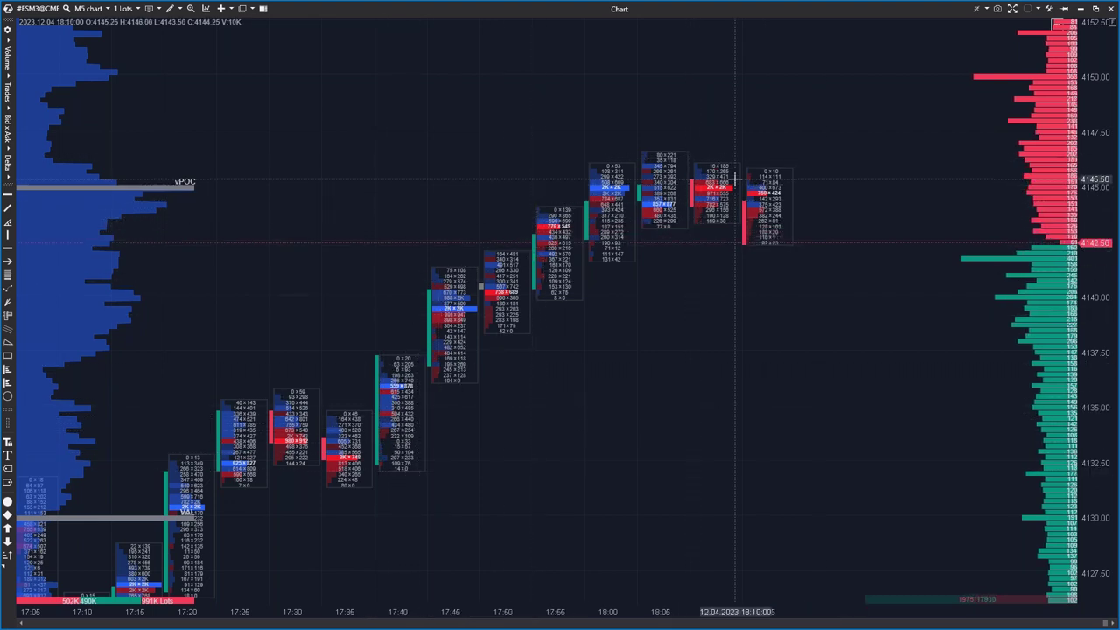
pyautogui.moveTo(451, 611); pyautogui.dragTo(788, 610)
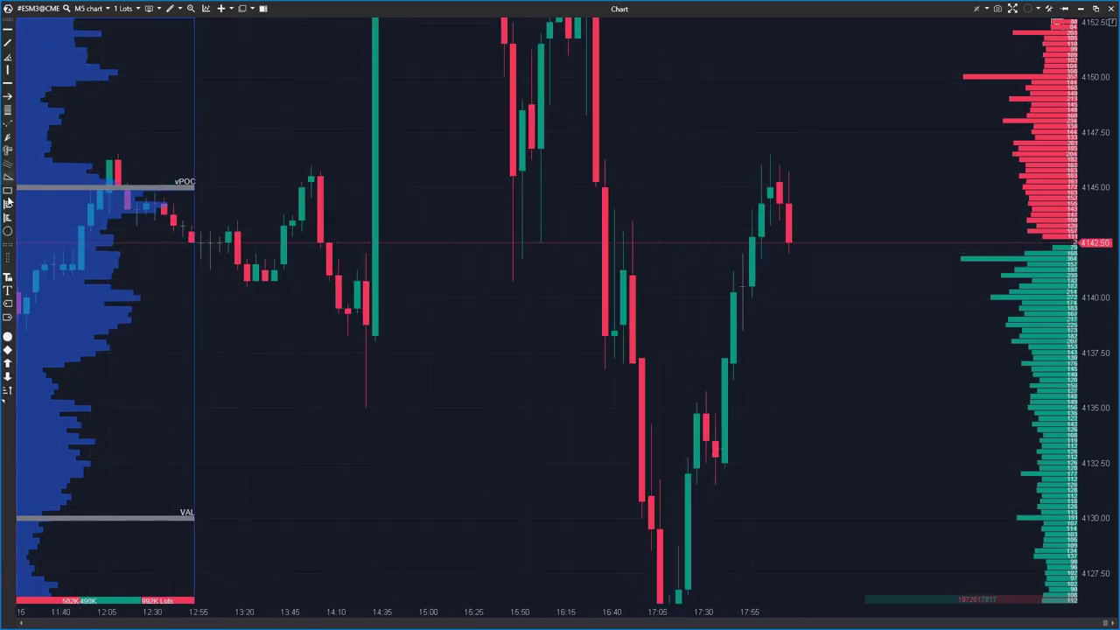
# Step: Stretch the time axis until the bars show as clusters and set the cluster display to Volume
pyautogui.scroll(2, 672, 613)
pyautogui.moveTo(672, 613); pyautogui.dragTo(434, 613)
pyautogui.moveTo(569, 611); pyautogui.dragTo(368, 611)
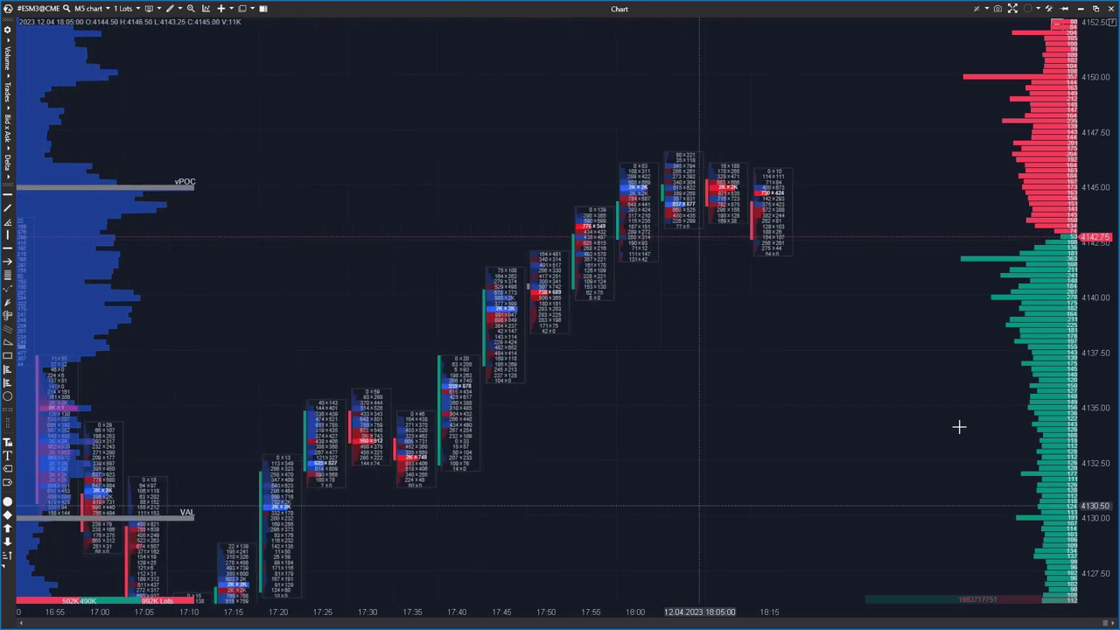
pyautogui.moveTo(920, 378); pyautogui.dragTo(822, 421)
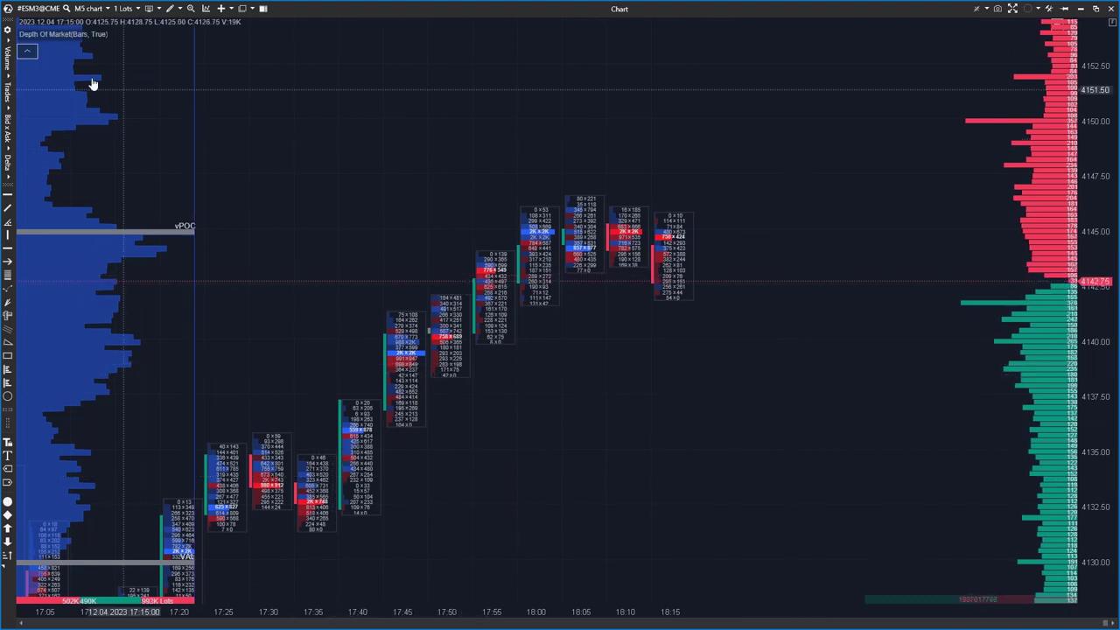
pyautogui.click(7, 70)
pyautogui.click(47, 77)
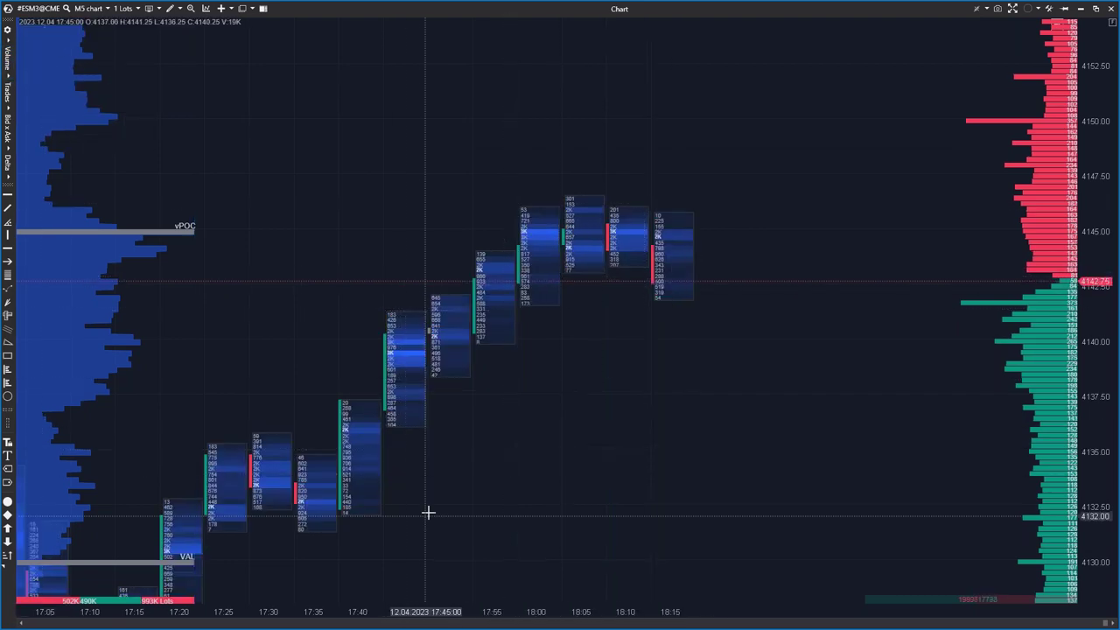
# Step: Look over the volume clusters along the chart and switch the cluster display to Delta Colored Volume
pyautogui.moveTo(429, 513); pyautogui.dragTo(718, 317)
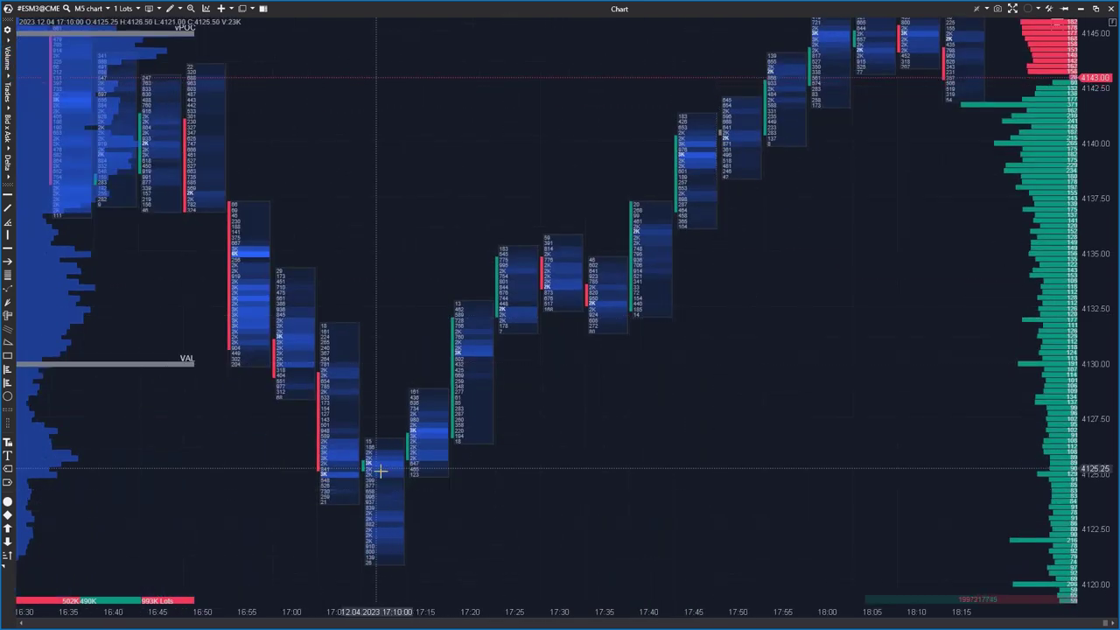
pyautogui.moveTo(579, 354); pyautogui.dragTo(449, 415)
pyautogui.moveTo(804, 286); pyautogui.dragTo(673, 371)
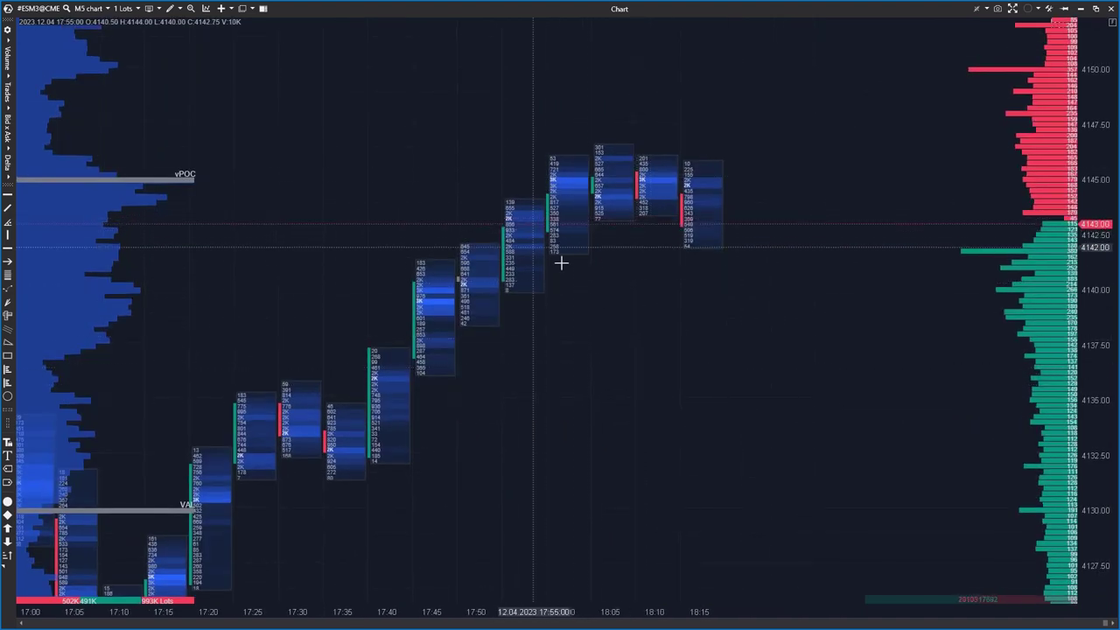
pyautogui.moveTo(634, 315); pyautogui.dragTo(618, 318)
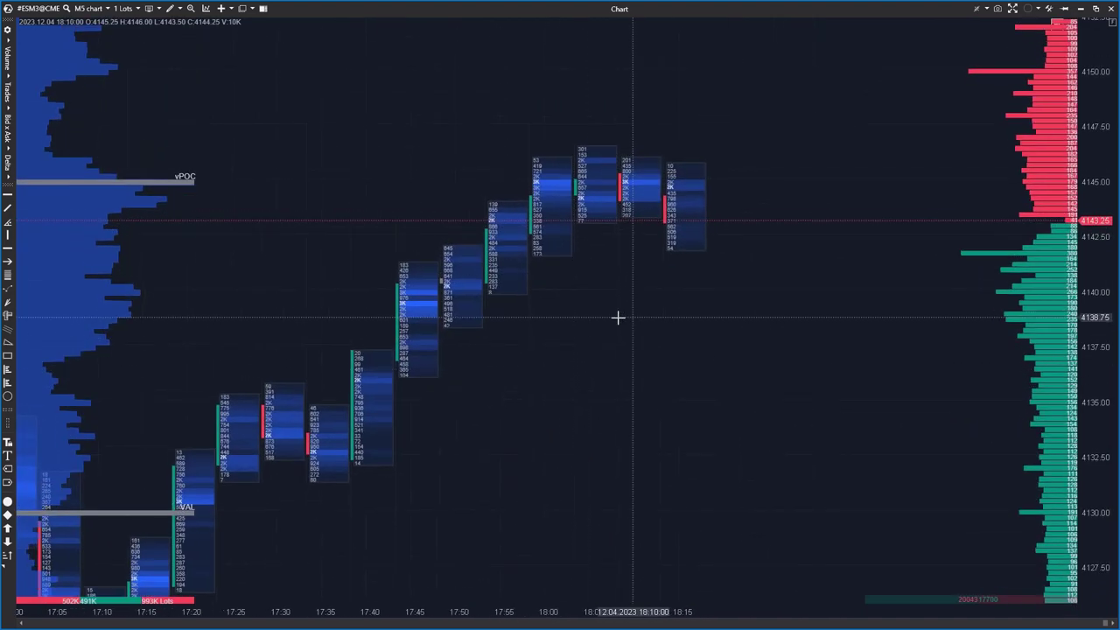
pyautogui.click(7, 58)
pyautogui.click(96, 90)
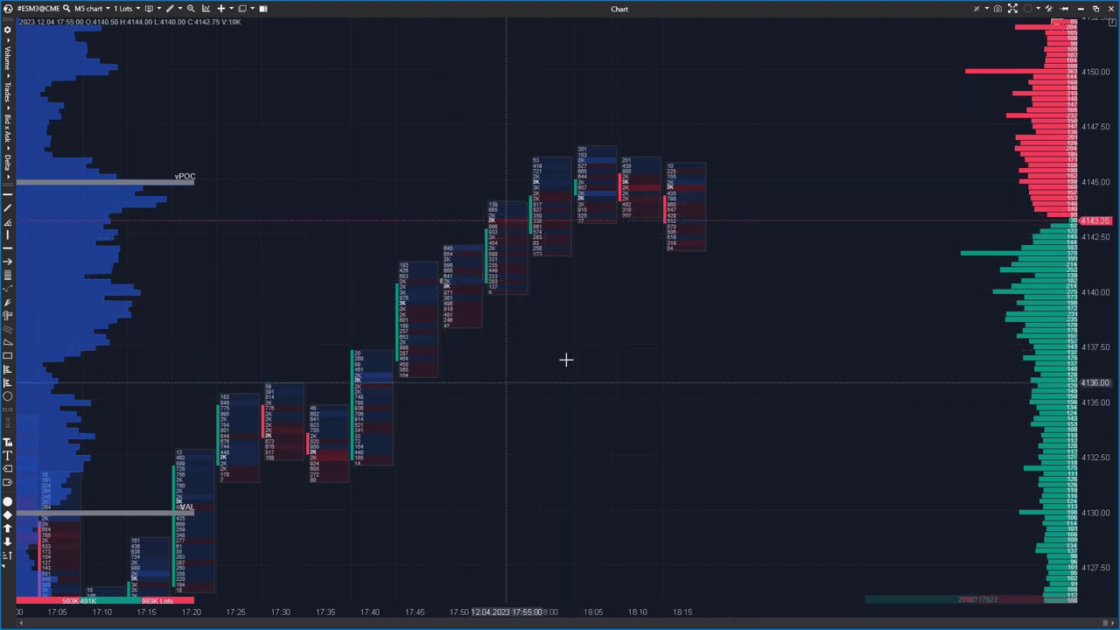
# Step: Switch the cluster display to Volume Digital Histogram and look through the bars at different time scales
pyautogui.click(7, 68)
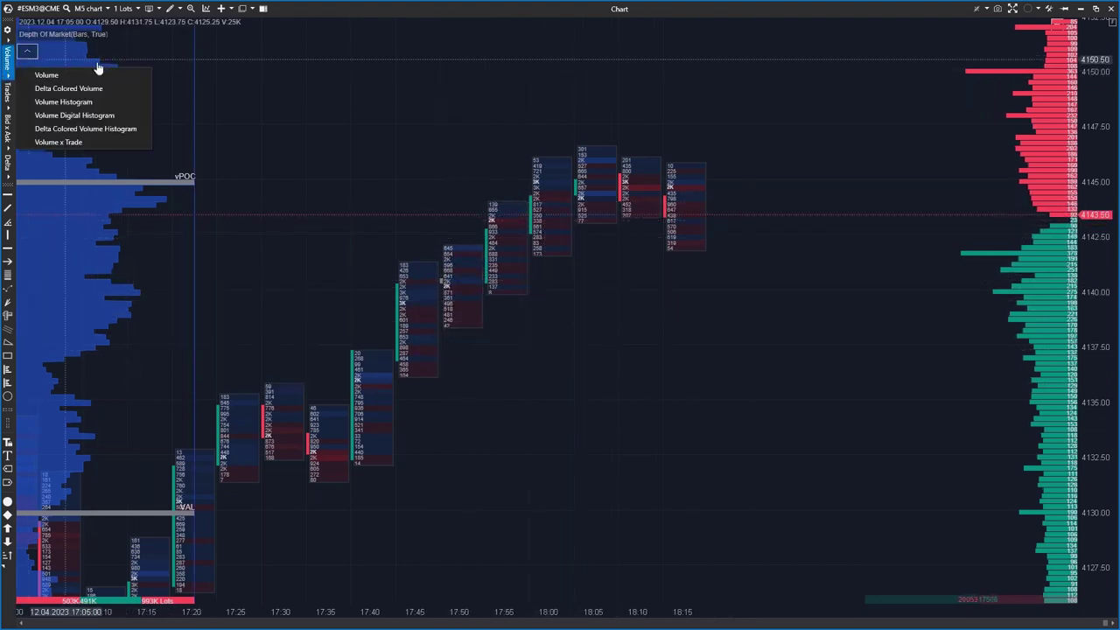
pyautogui.click(75, 114)
pyautogui.moveTo(538, 390); pyautogui.dragTo(721, 265)
pyautogui.moveTo(507, 482); pyautogui.dragTo(690, 444)
pyautogui.moveTo(518, 612); pyautogui.dragTo(931, 628)
pyautogui.scroll(-15, 468, 373)
pyautogui.moveTo(437, 603); pyautogui.dragTo(267, 593)
pyautogui.moveTo(402, 303); pyautogui.dragTo(453, 425)
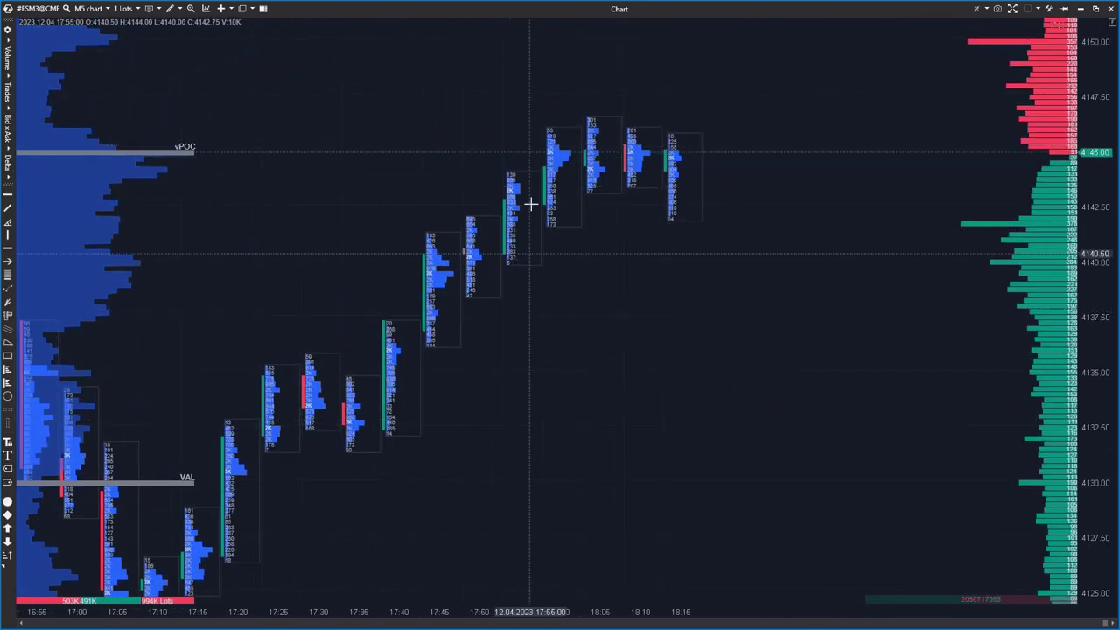
pyautogui.moveTo(590, 345); pyautogui.dragTo(660, 350)
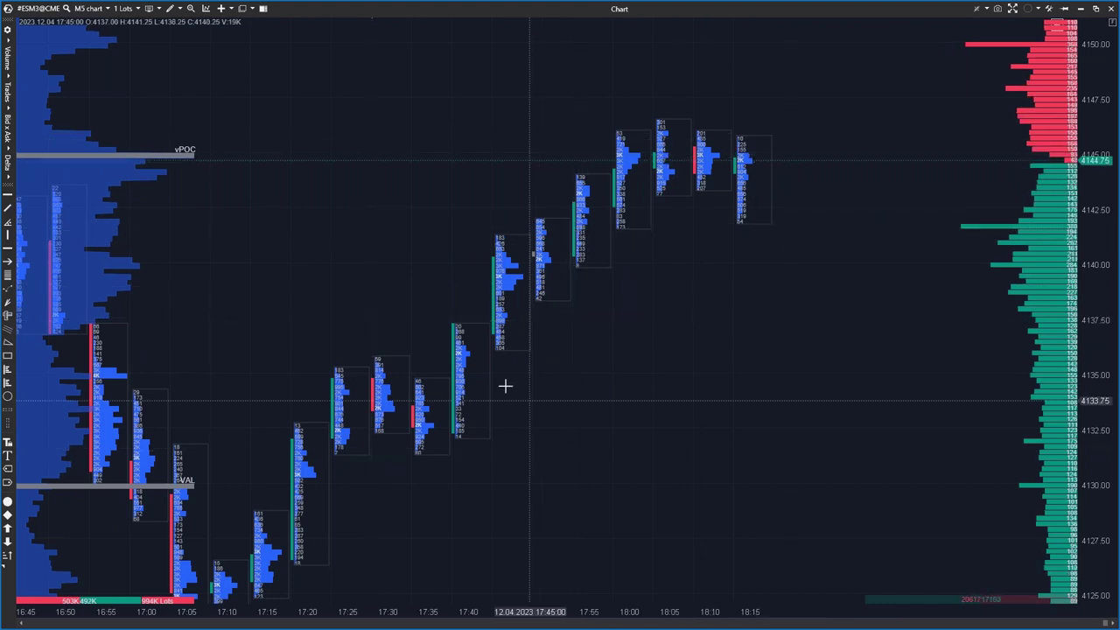
# Step: Look through the Volume and Trades cluster modes and switch the cluster display to Bid x Ask
pyautogui.click(9, 60)
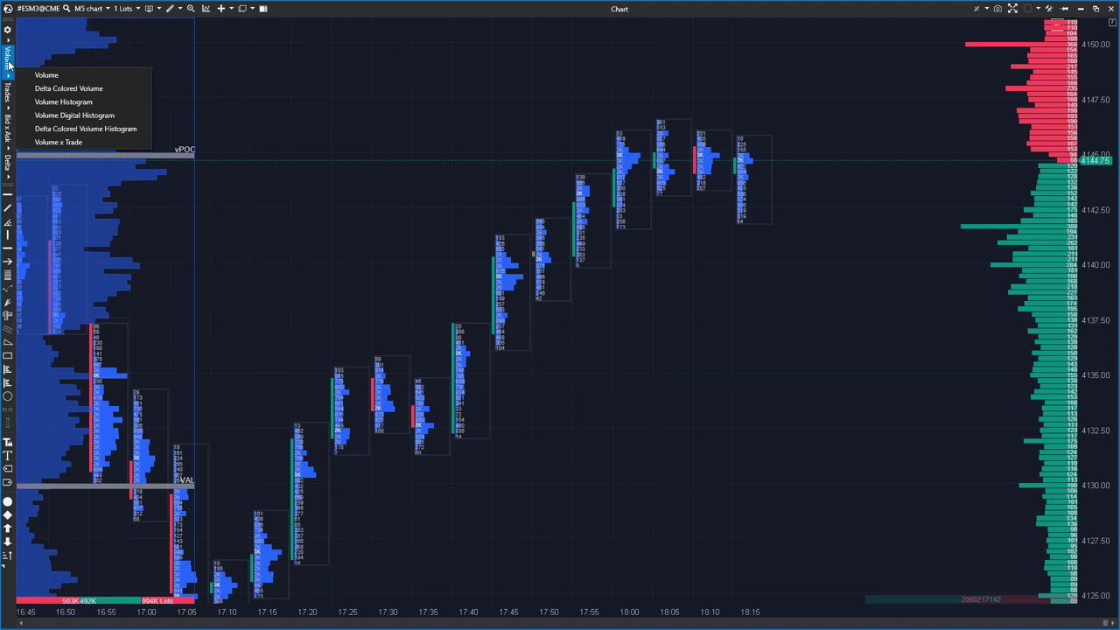
pyautogui.click(9, 93)
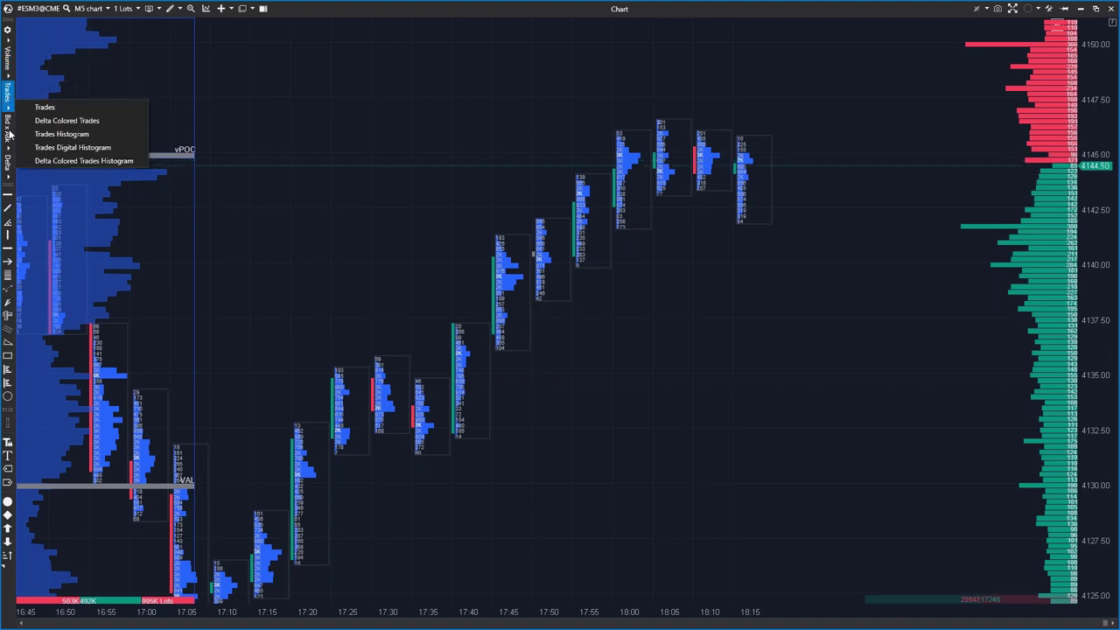
pyautogui.click(9, 133)
pyautogui.click(49, 148)
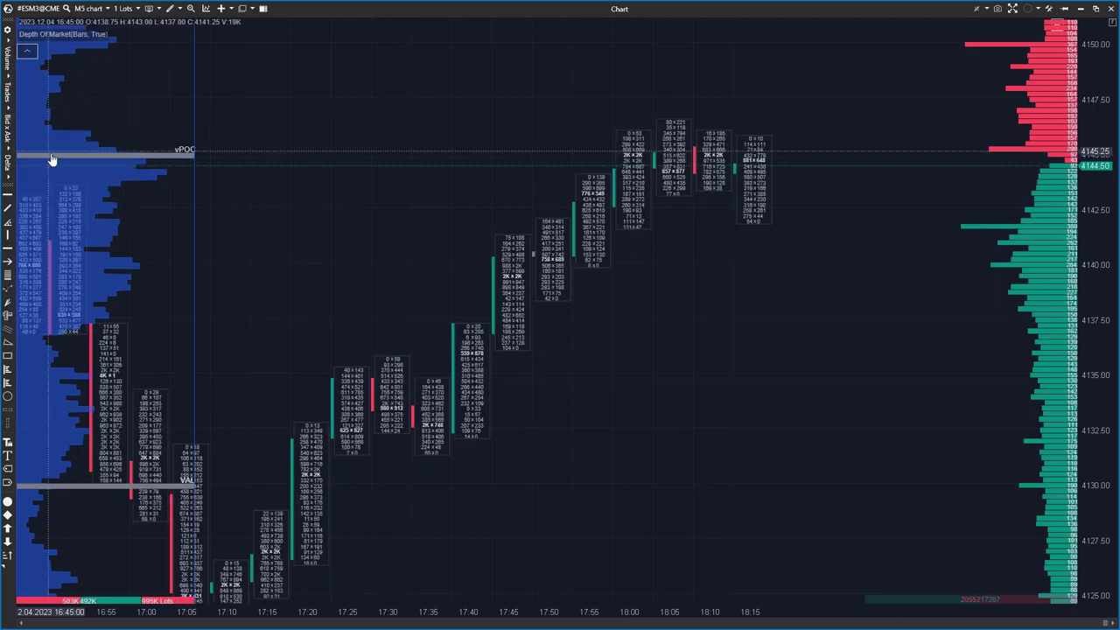
# Step: Look through the Bid x Ask variants and set the cluster display to Volume x Delta
pyautogui.click(7, 132)
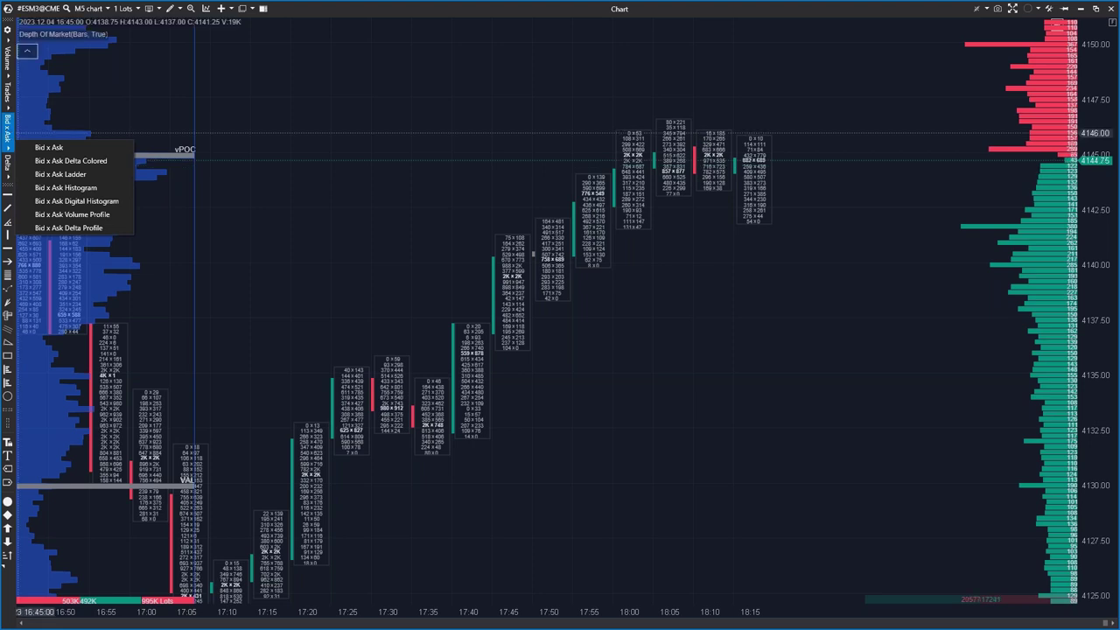
pyautogui.click(7, 172)
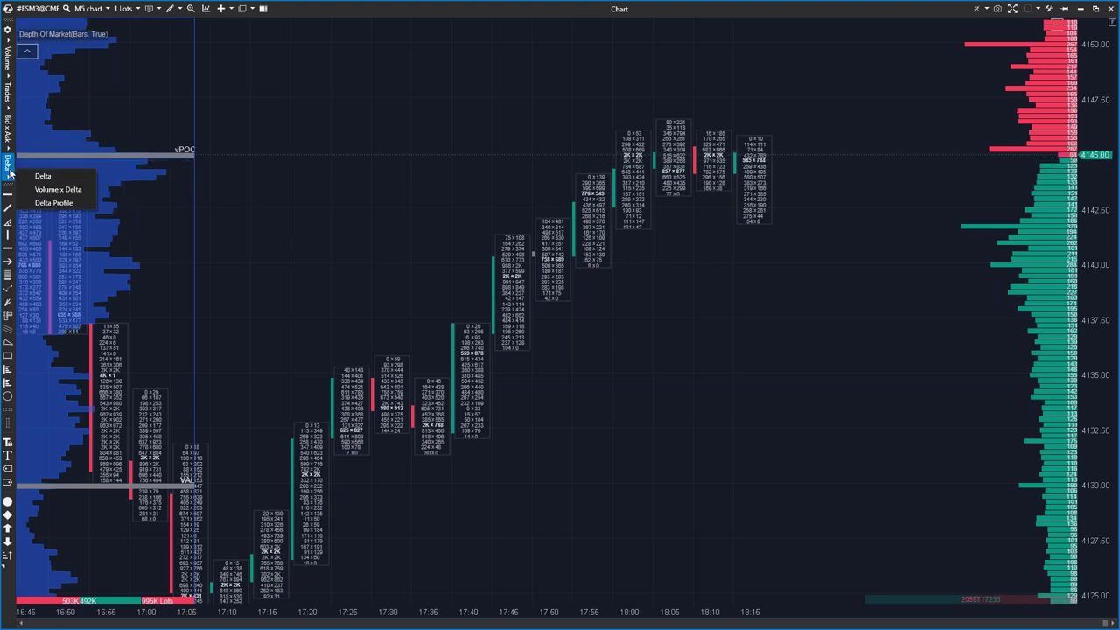
pyautogui.click(68, 189)
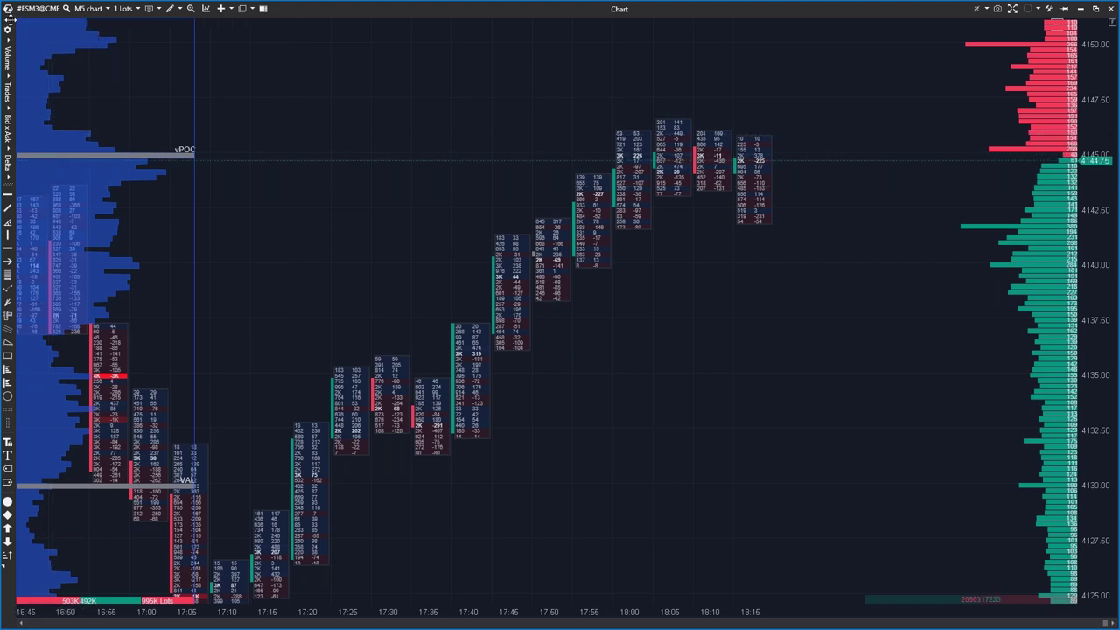
# Step: Look at the cluster settings for content, color scheme, border and text, close them, and widen the latest clusters for a closer look
pyautogui.click(8, 30)
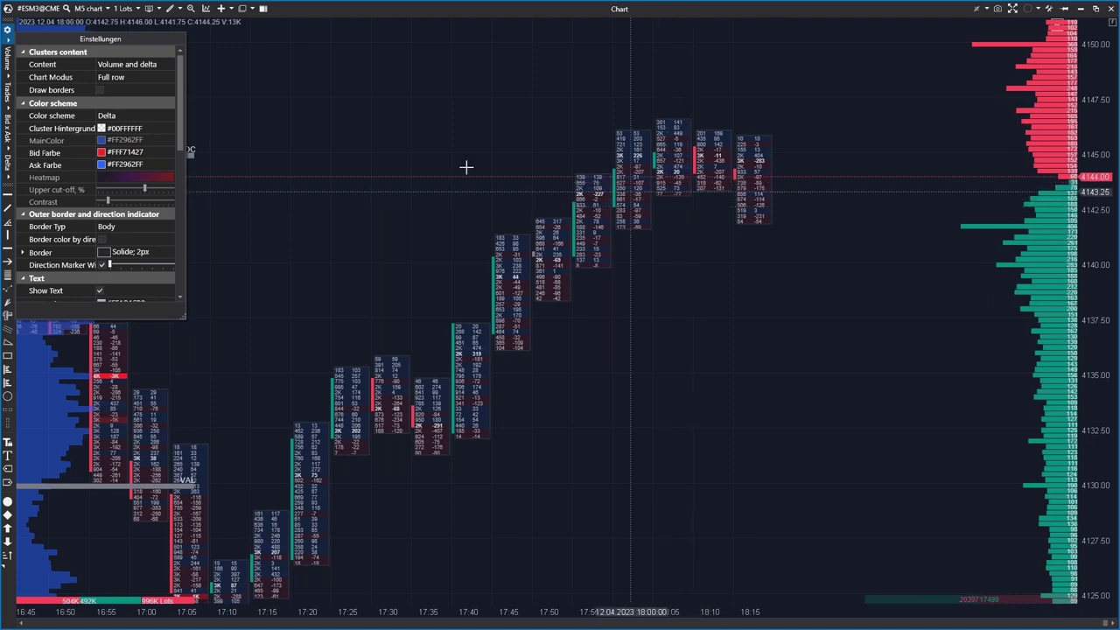
pyautogui.click(420, 85)
pyautogui.moveTo(237, 611); pyautogui.dragTo(155, 611)
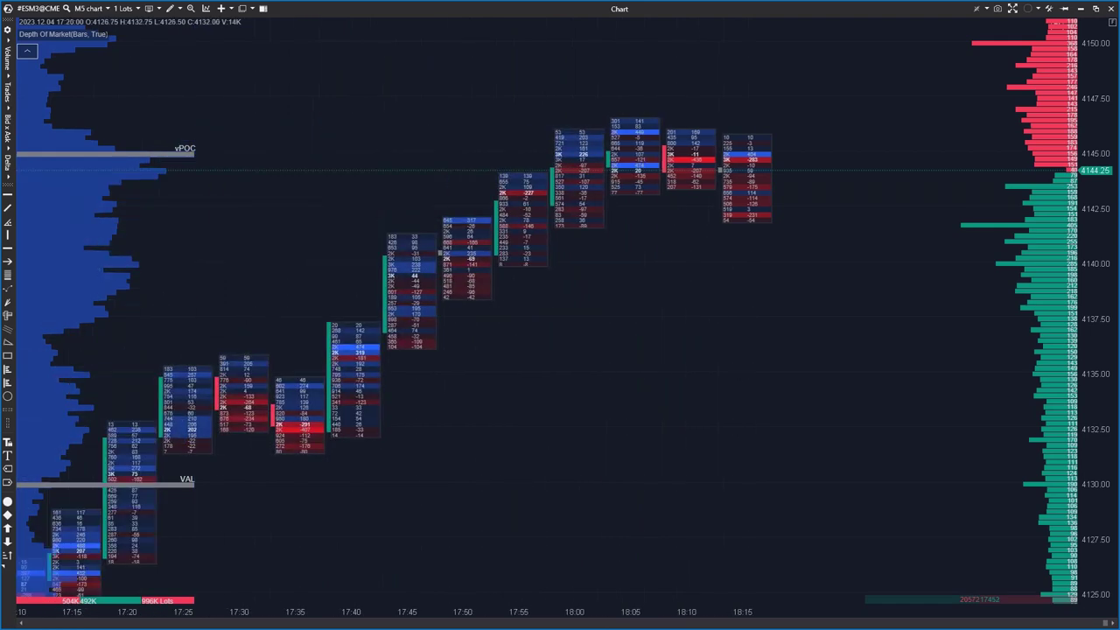
pyautogui.moveTo(648, 319); pyautogui.dragTo(409, 426)
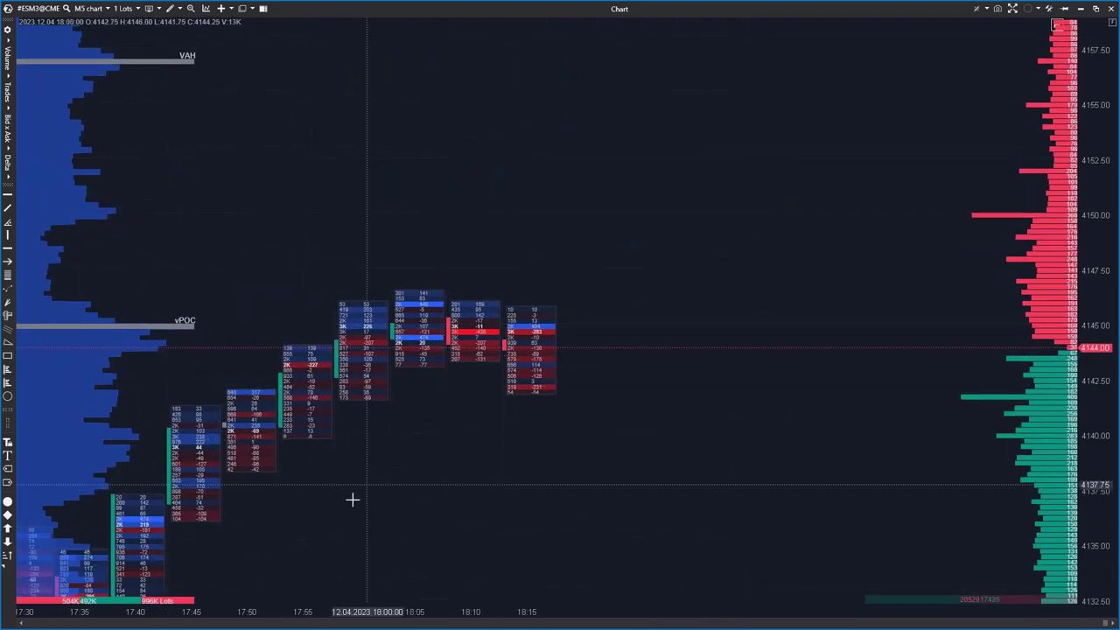
pyautogui.moveTo(353, 500); pyautogui.dragTo(515, 475)
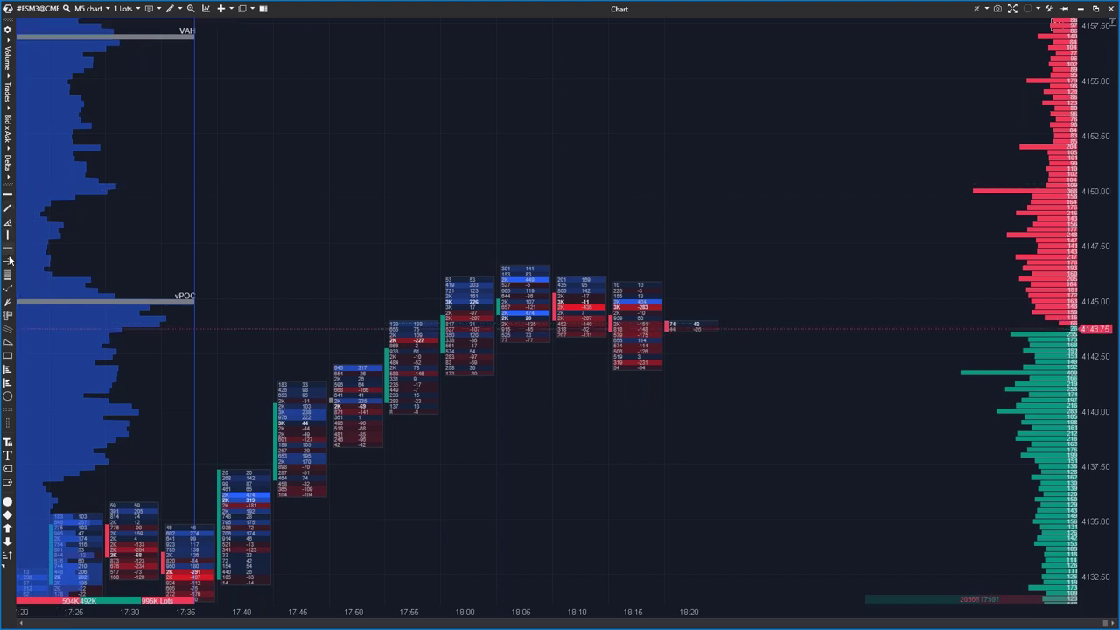
# Step: Draw a channel around the rising bars from about 17:40 to 18:20 and delete it
pyautogui.click(16, 344)
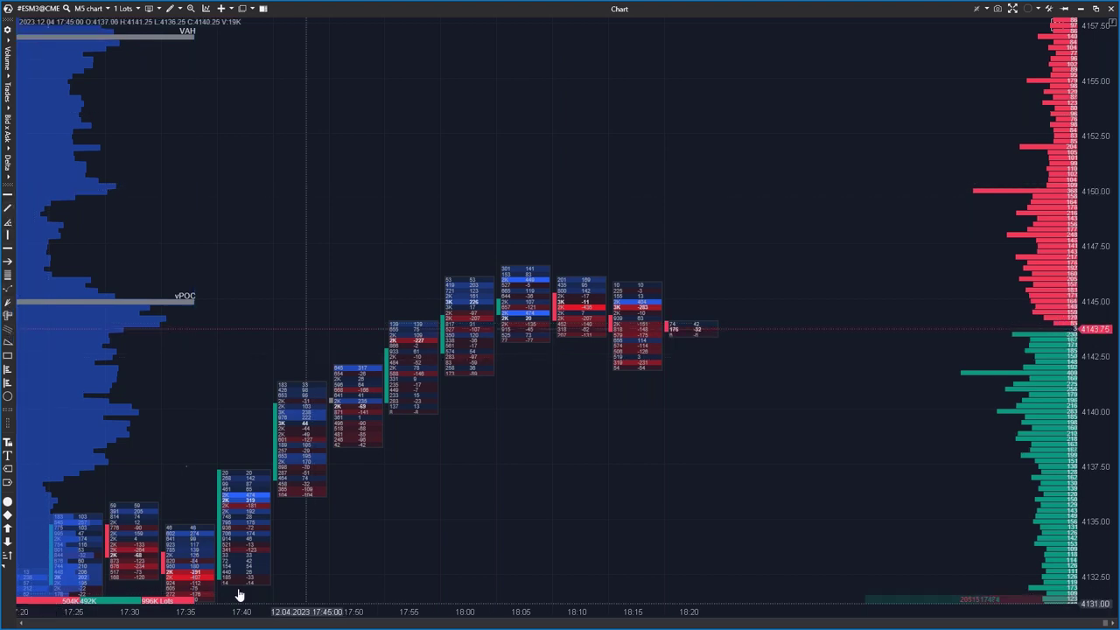
pyautogui.click(247, 591)
pyautogui.click(692, 378)
pyautogui.click(510, 231)
pyautogui.moveTo(610, 512); pyautogui.dragTo(756, 396)
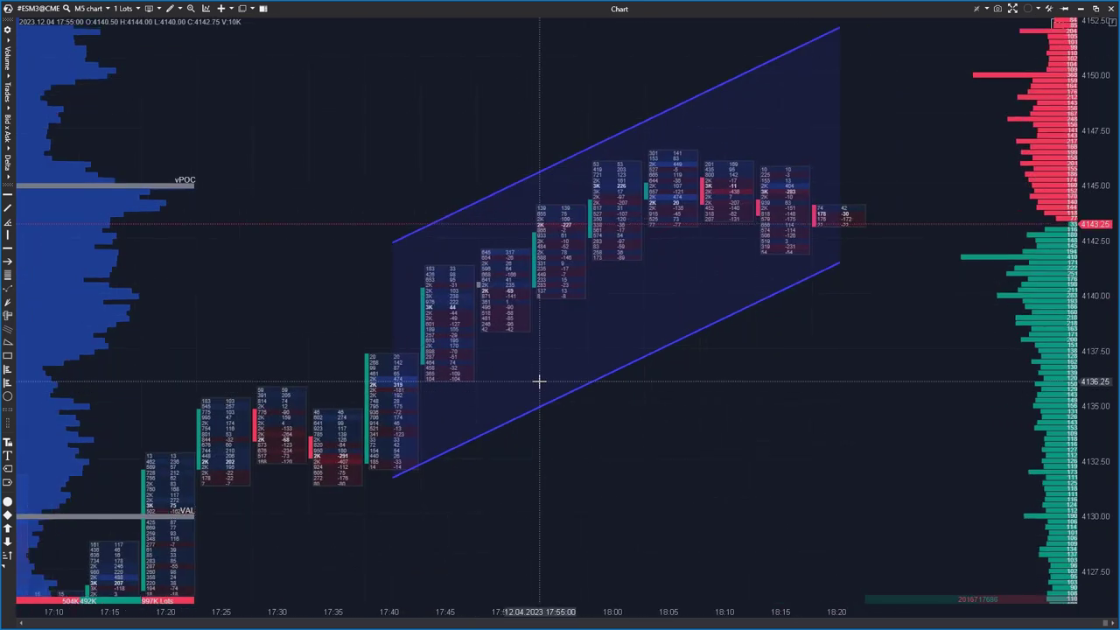
pyautogui.moveTo(734, 436); pyautogui.dragTo(716, 464)
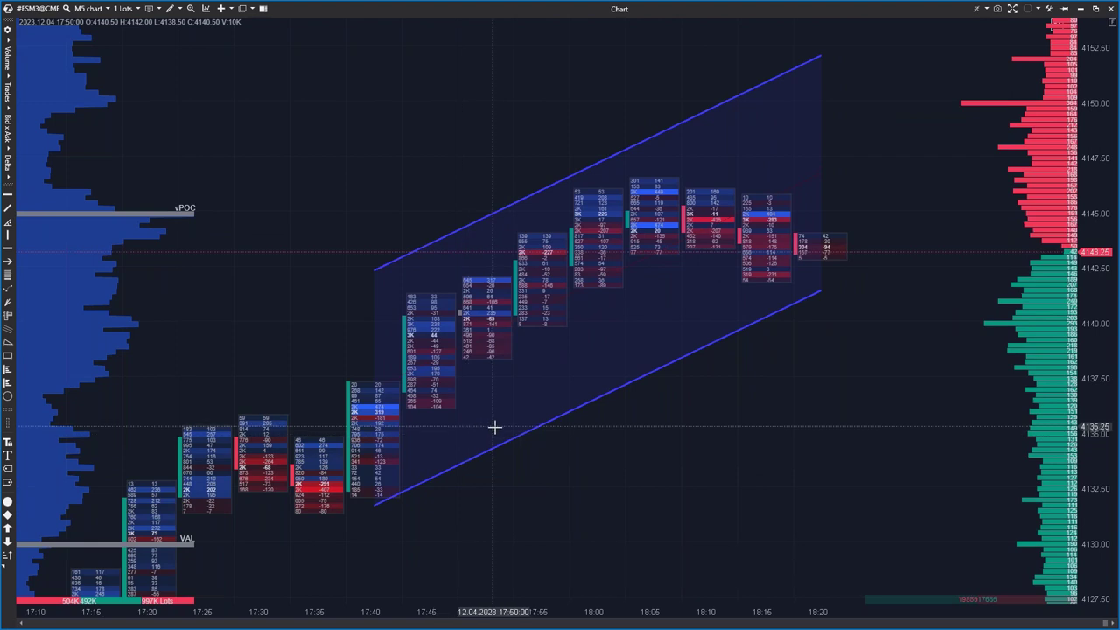
pyautogui.press('Delete')
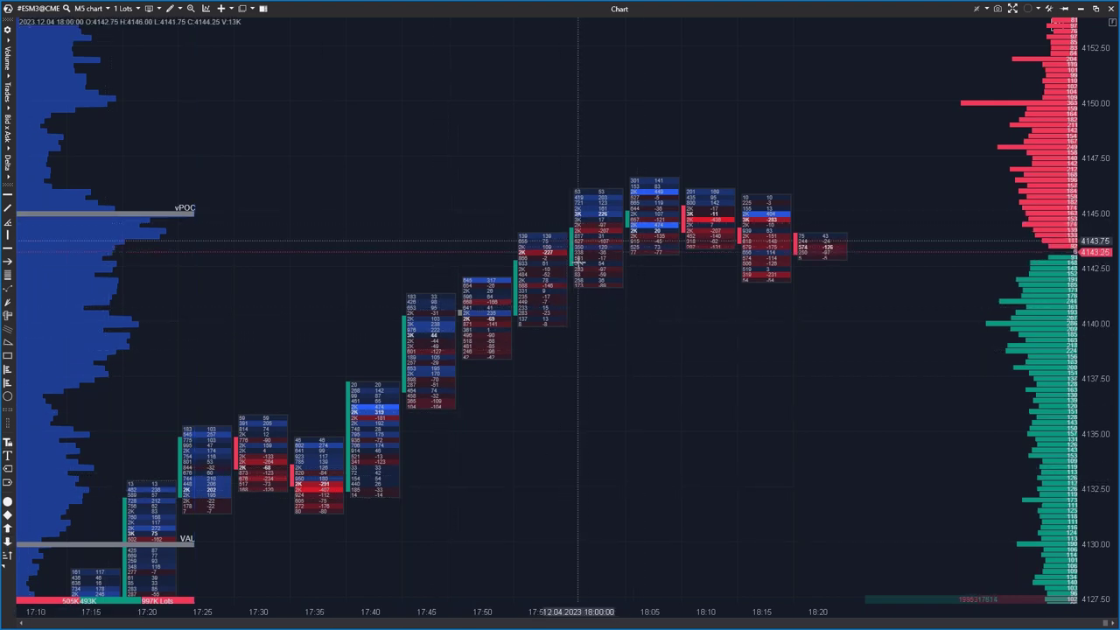
# Step: Open the full list of drawing tools and drawing-object commands for the chart
pyautogui.moveTo(536, 401); pyautogui.dragTo(509, 414)
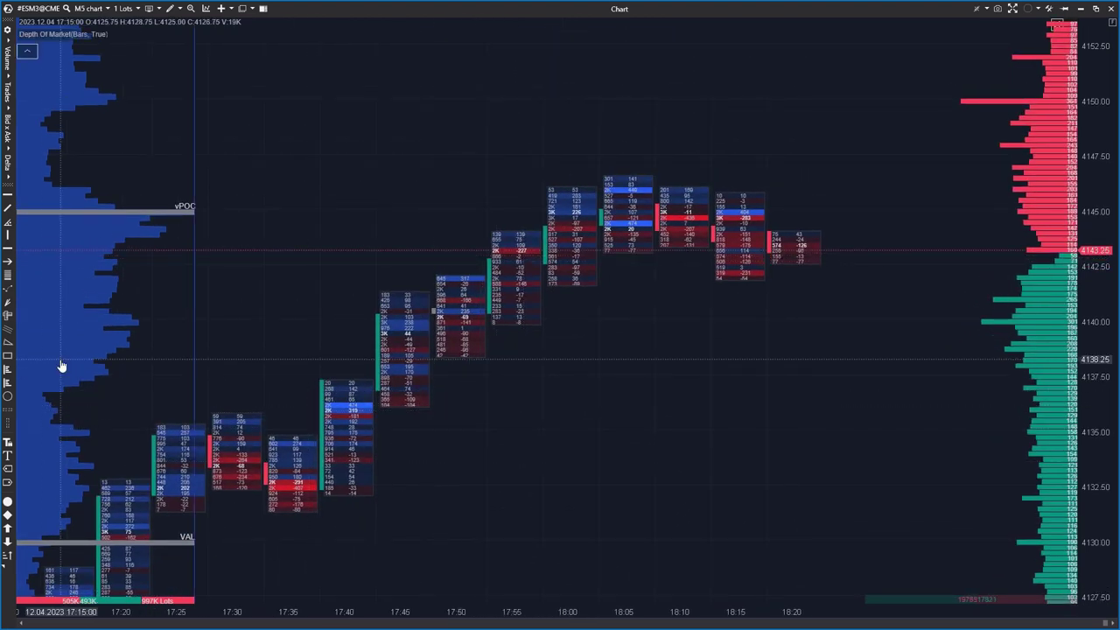
pyautogui.click(176, 10)
pyautogui.click(177, 9)
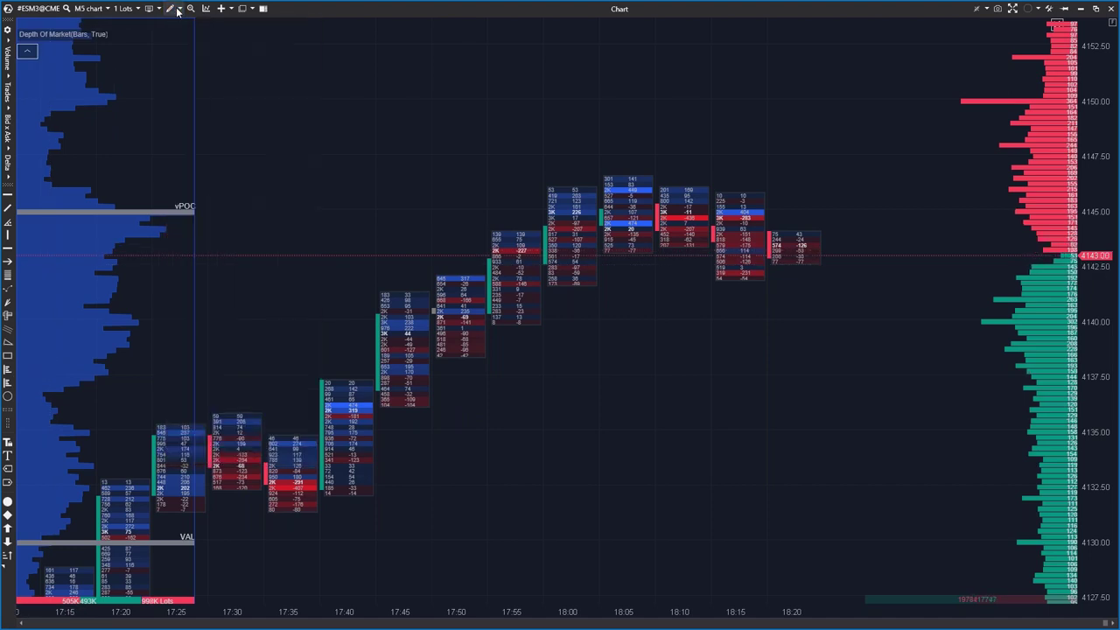
pyautogui.click(178, 9)
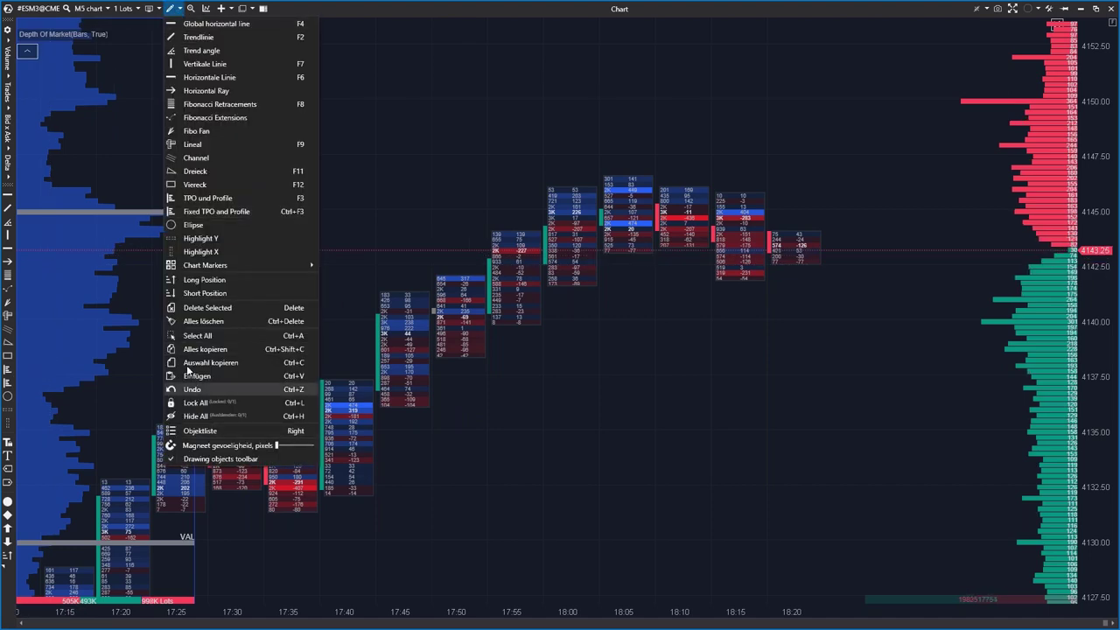
# Step: Draw a TPO and profile object over the bars from about 17:45 to 17:55, then move it onto the latest bars
pyautogui.click(183, 89)
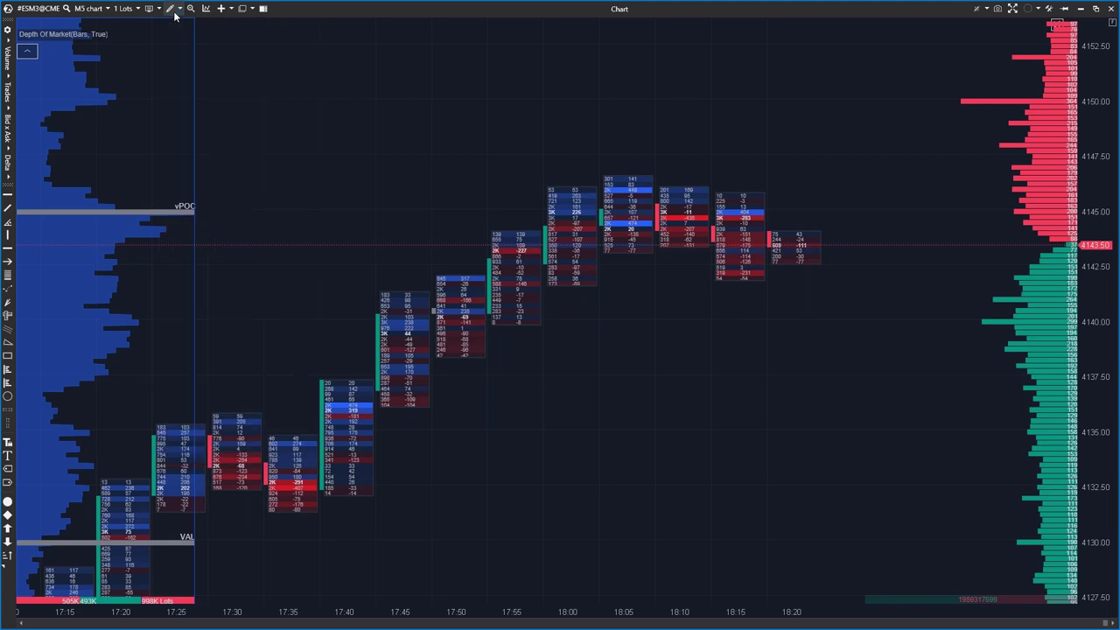
pyautogui.click(7, 370)
pyautogui.moveTo(384, 229); pyautogui.dragTo(531, 428)
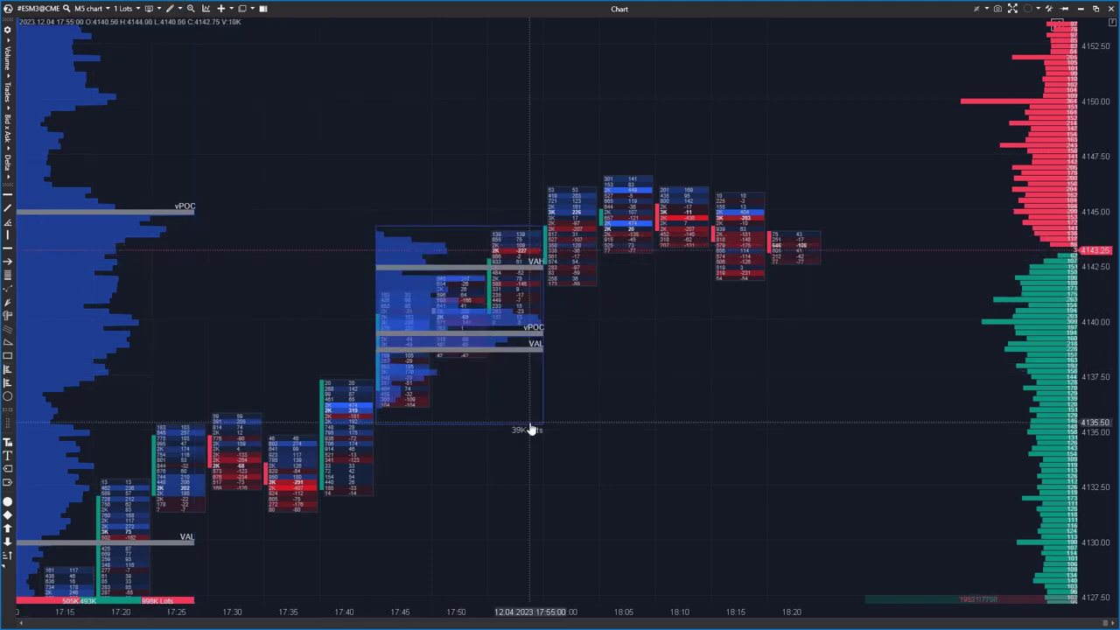
pyautogui.moveTo(427, 320); pyautogui.dragTo(607, 247)
# Step: Enlarge the profile and shift it back over the earlier bars, covering about 15:55 to 17:25 and 4146 to 4160
pyautogui.moveTo(316, 611); pyautogui.dragTo(590, 550)
pyautogui.moveTo(749, 462); pyautogui.dragTo(654, 452)
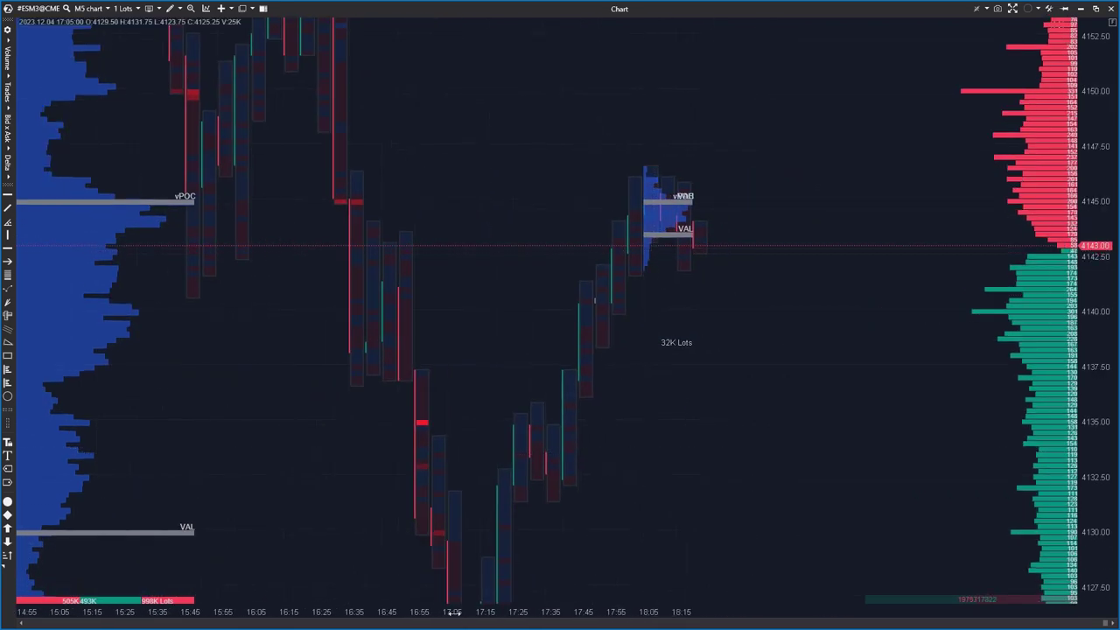
pyautogui.scroll(-5, 653, 451)
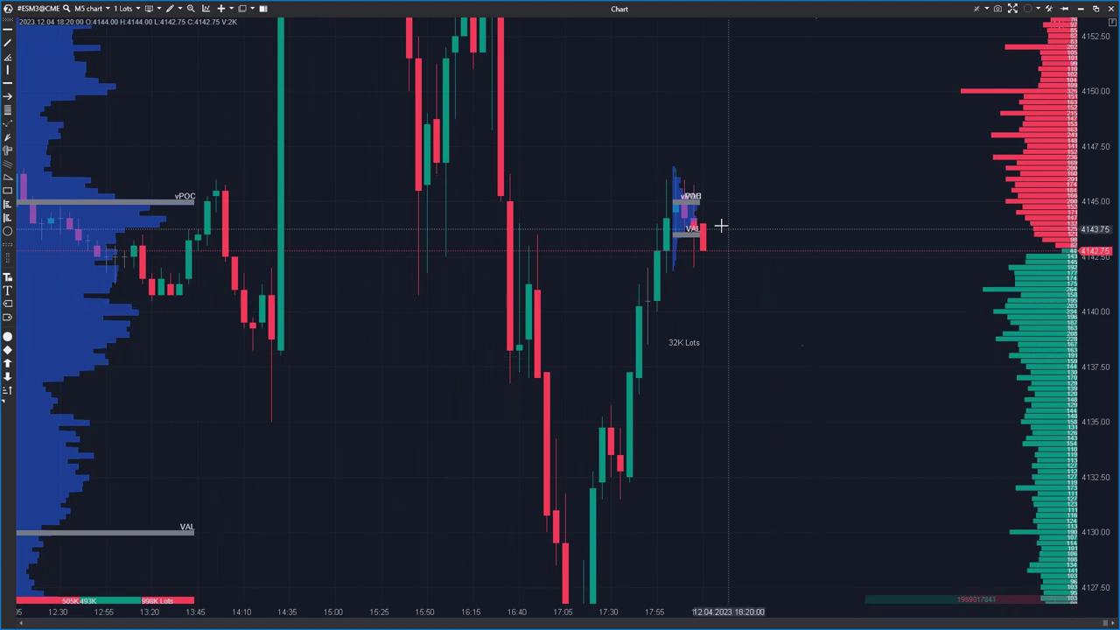
pyautogui.moveTo(698, 333); pyautogui.dragTo(817, 374)
pyautogui.moveTo(720, 219); pyautogui.dragTo(524, 243)
pyautogui.moveTo(353, 363); pyautogui.dragTo(405, 420)
pyautogui.moveTo(1088, 266); pyautogui.dragTo(1088, 411)
pyautogui.click(554, 368)
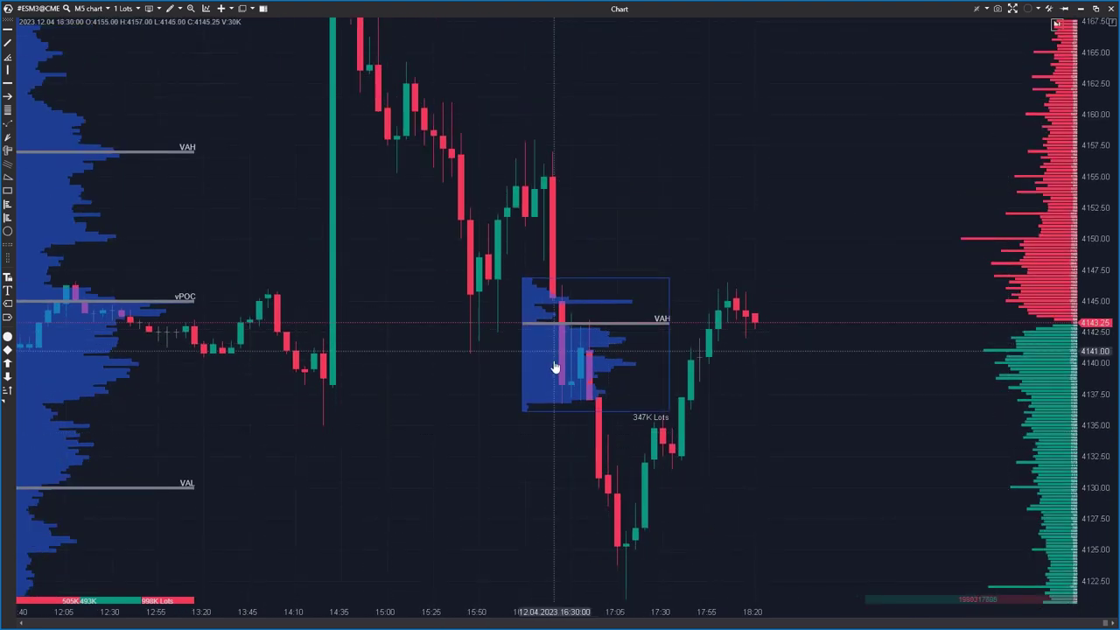
pyautogui.moveTo(542, 373); pyautogui.dragTo(525, 206)
pyautogui.moveTo(495, 297); pyautogui.dragTo(509, 327)
pyautogui.click(568, 210)
pyautogui.moveTo(523, 268); pyautogui.dragTo(499, 321)
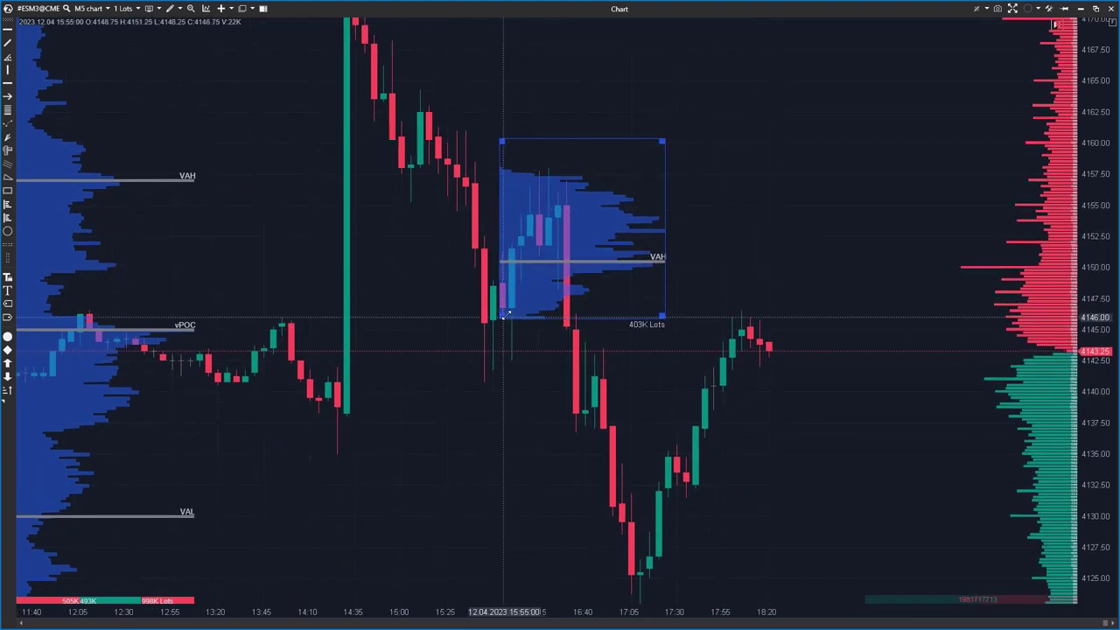
# Step: Stretch the profile across all bars from about 13:10 to beyond 18:20, then delete it
pyautogui.moveTo(532, 226); pyautogui.dragTo(239, 105)
pyautogui.moveTo(348, 188); pyautogui.dragTo(802, 595)
pyautogui.click(422, 379)
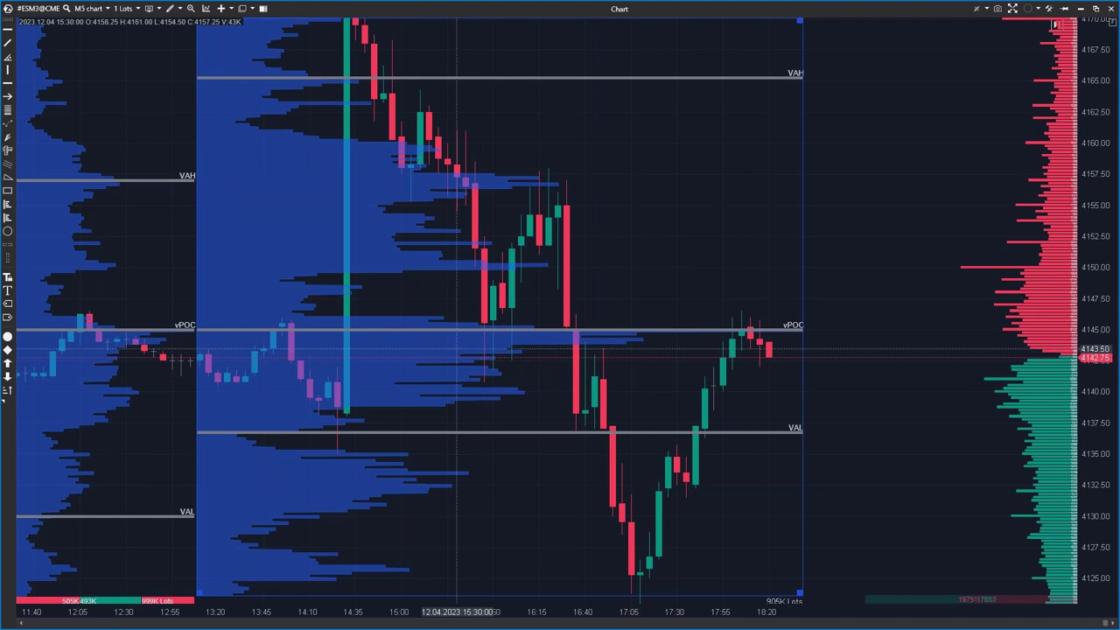
pyautogui.press('Delete')
pyautogui.hscroll(-3, 408, 240)
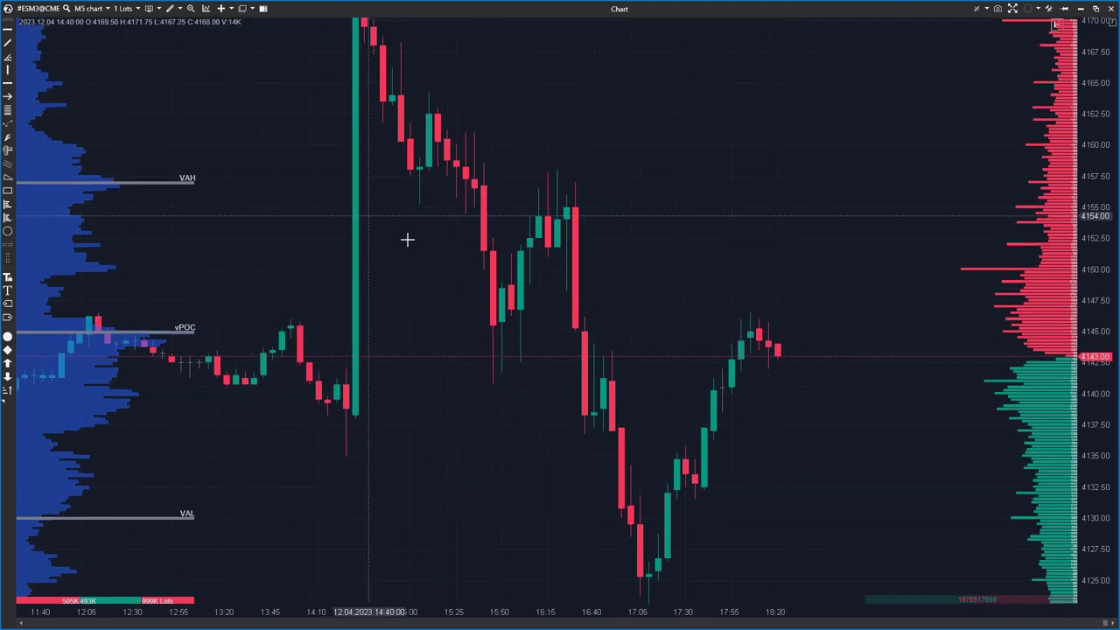
pyautogui.moveTo(1087, 136); pyautogui.dragTo(1088, 218)
pyautogui.moveTo(703, 337); pyautogui.dragTo(641, 323)
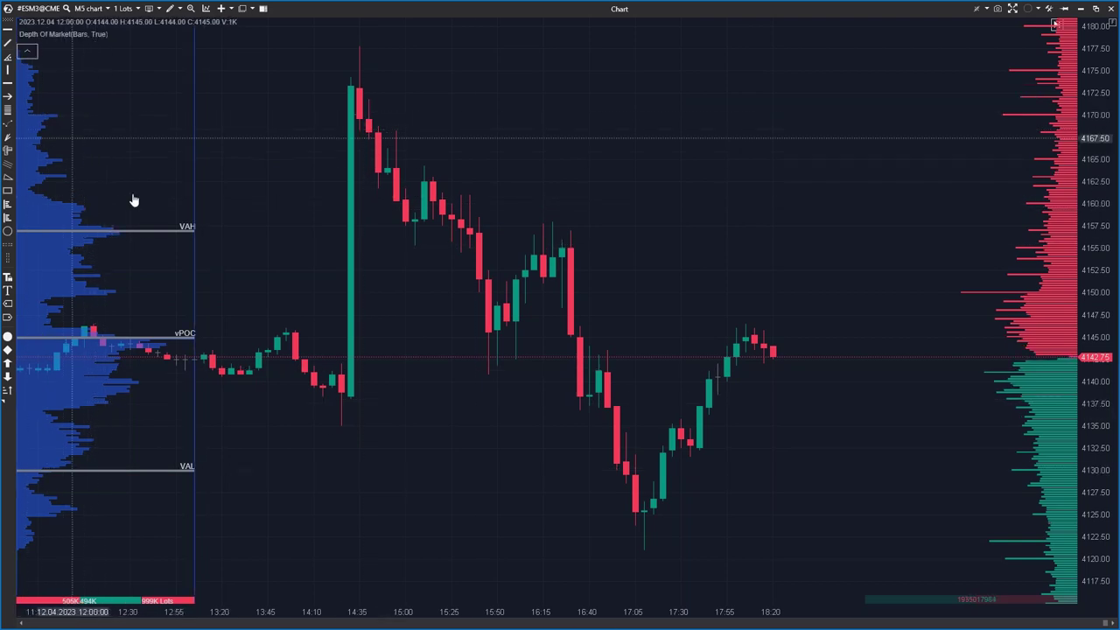
pyautogui.moveTo(453, 605); pyautogui.dragTo(220, 606)
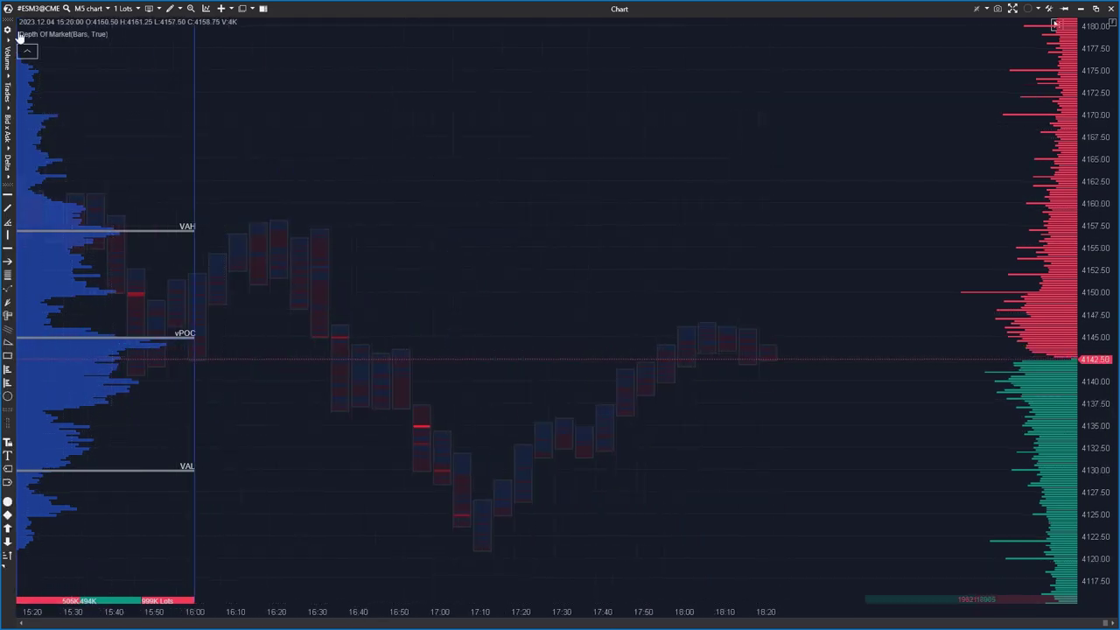
pyautogui.scroll(-5, 319, 612)
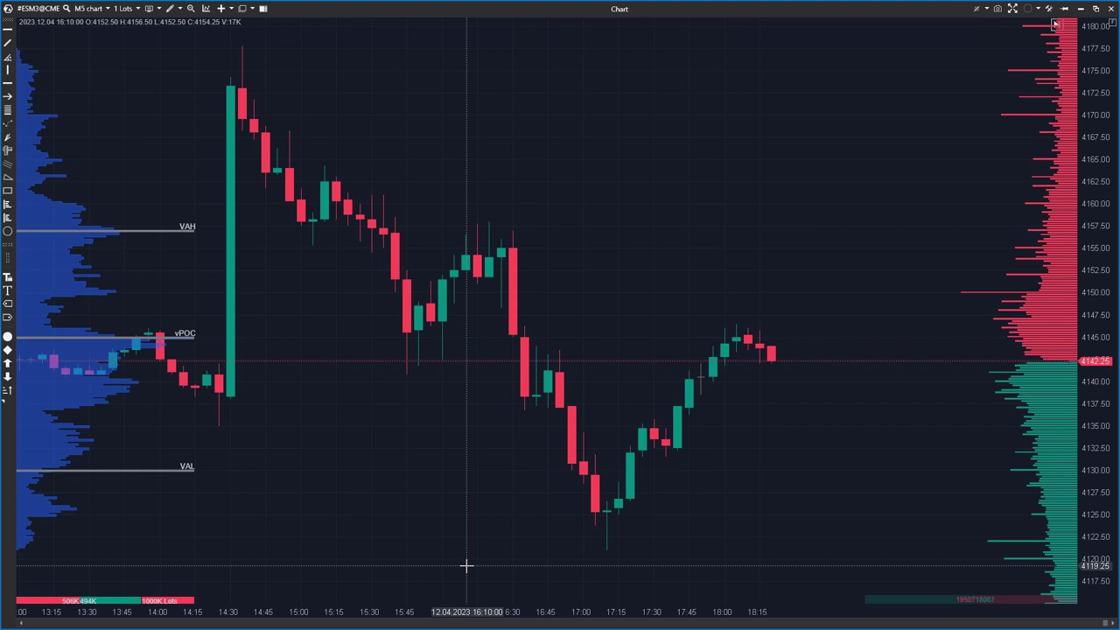
pyautogui.moveTo(415, 437); pyautogui.dragTo(448, 458)
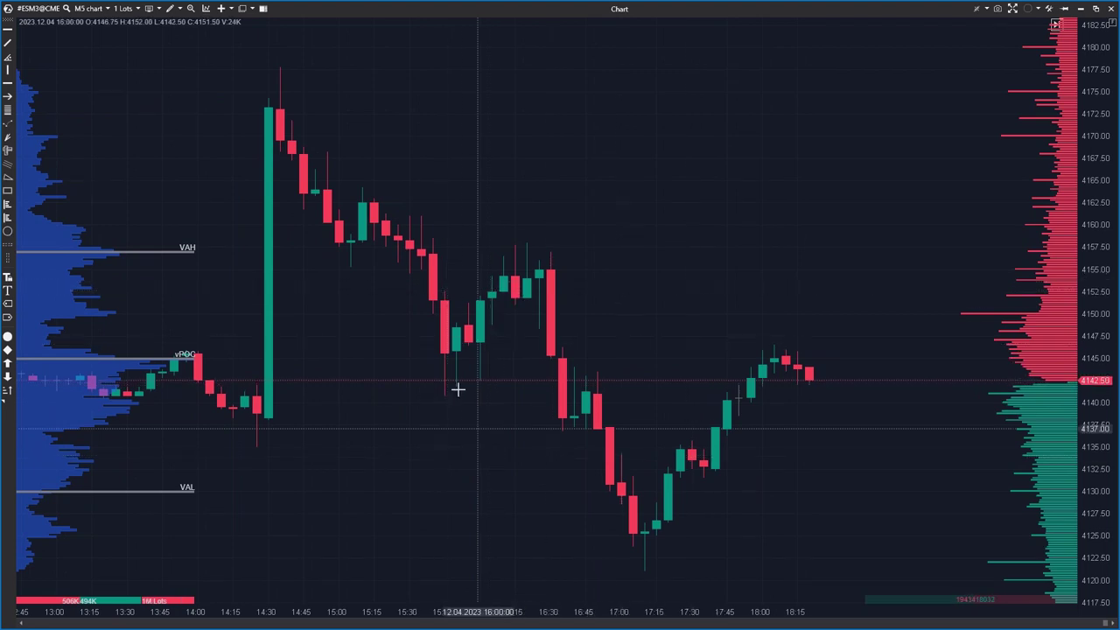
pyautogui.click(30, 12)
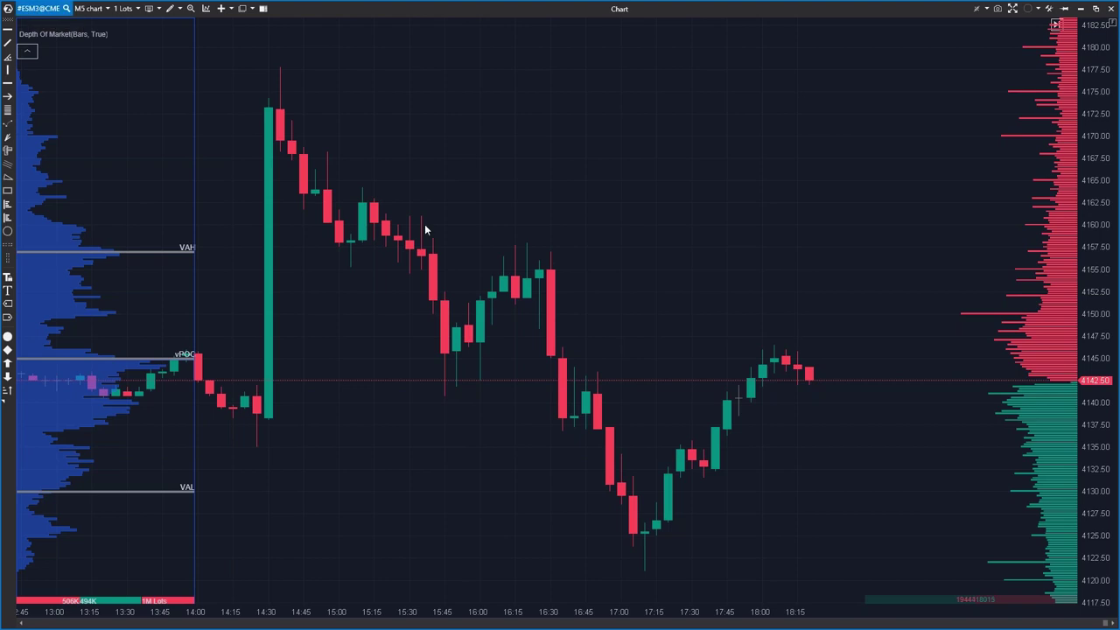
pyautogui.click(701, 150)
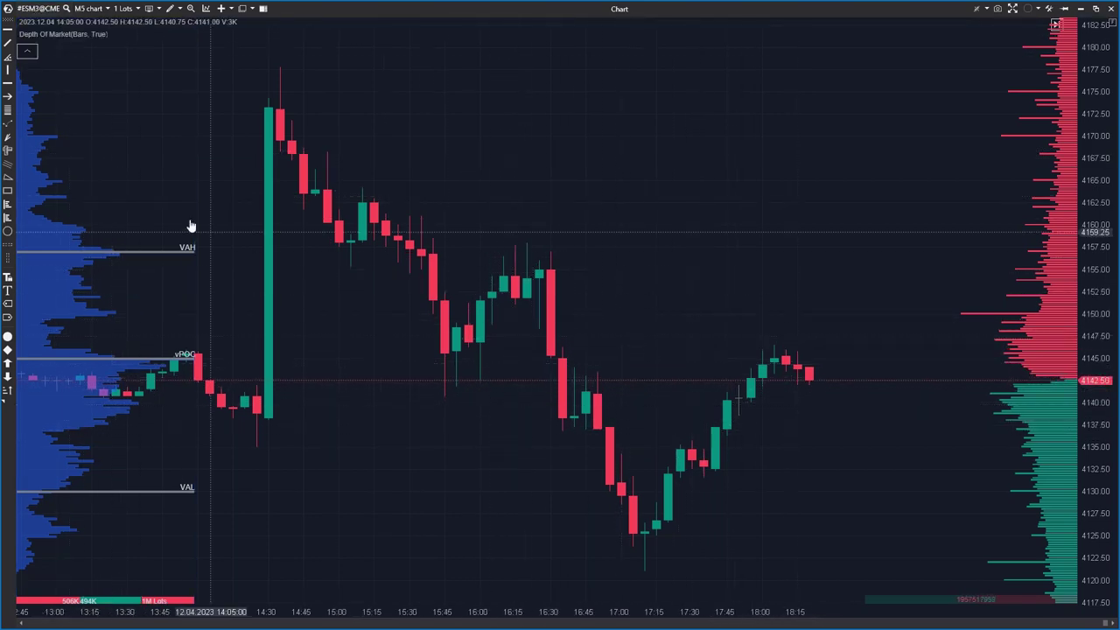
# Step: In the timeframe configuration, move M1 one place down in the Minute group and close the settings
pyautogui.click(90, 9)
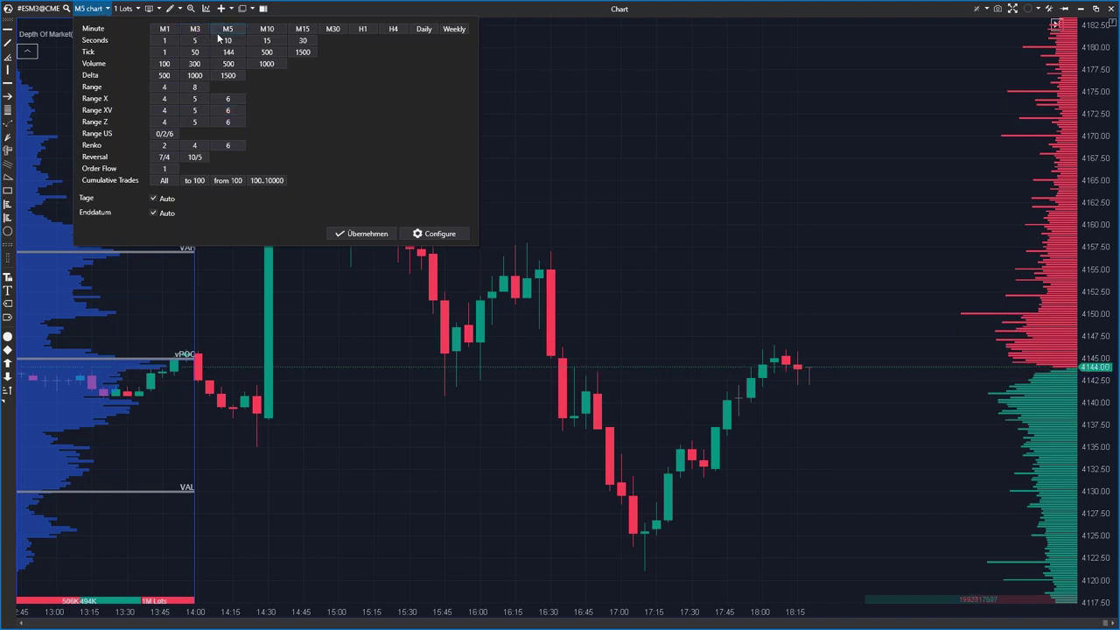
pyautogui.click(440, 234)
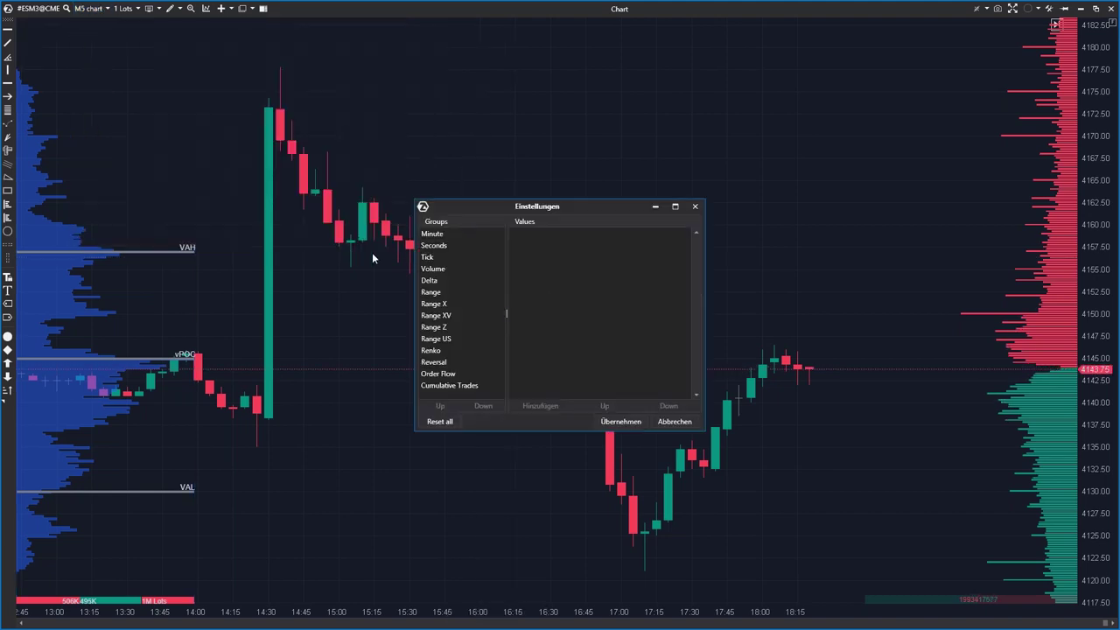
pyautogui.click(481, 236)
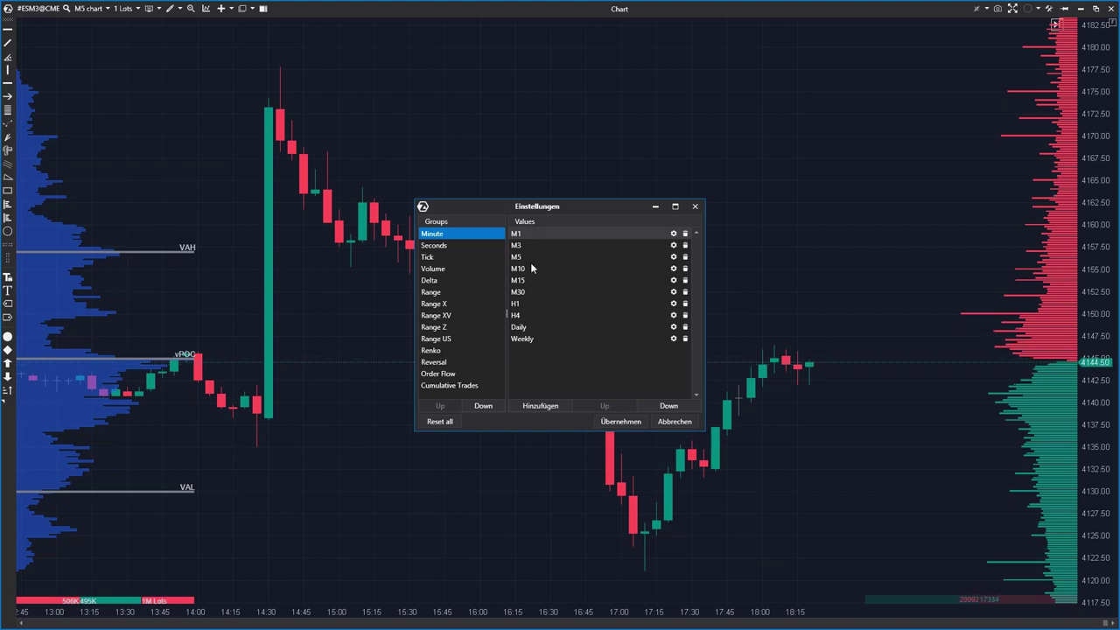
pyautogui.click(521, 235)
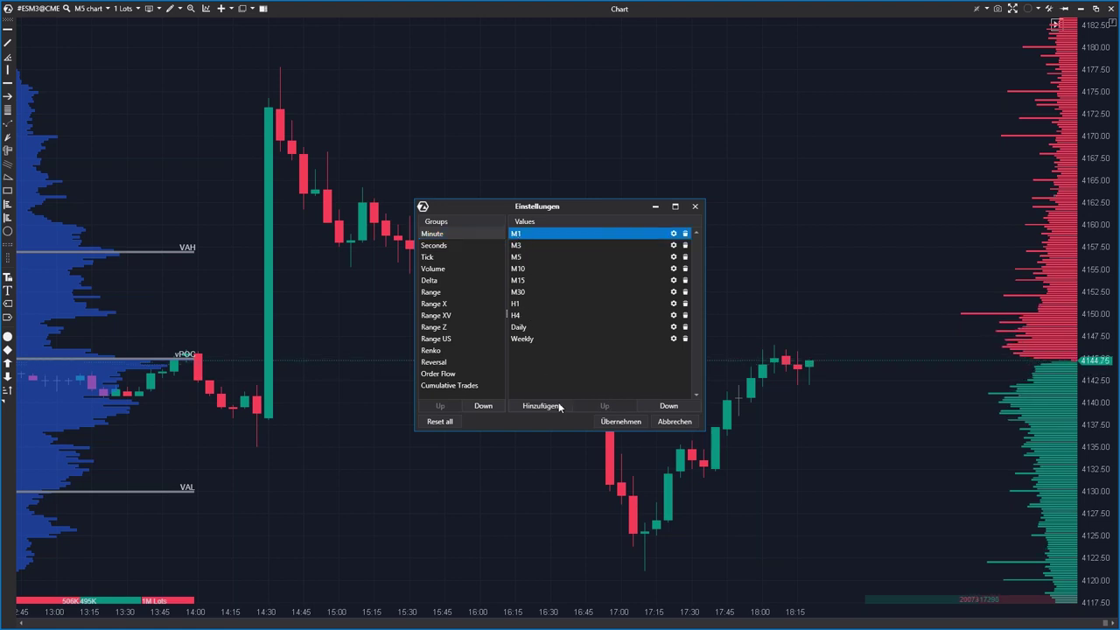
pyautogui.click(664, 408)
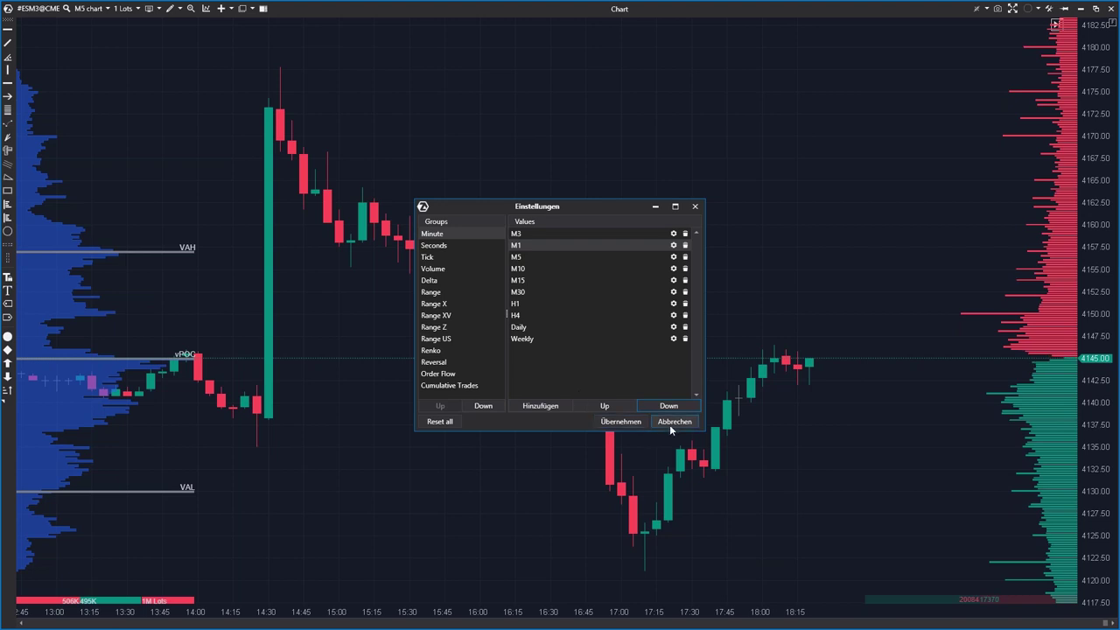
pyautogui.click(670, 423)
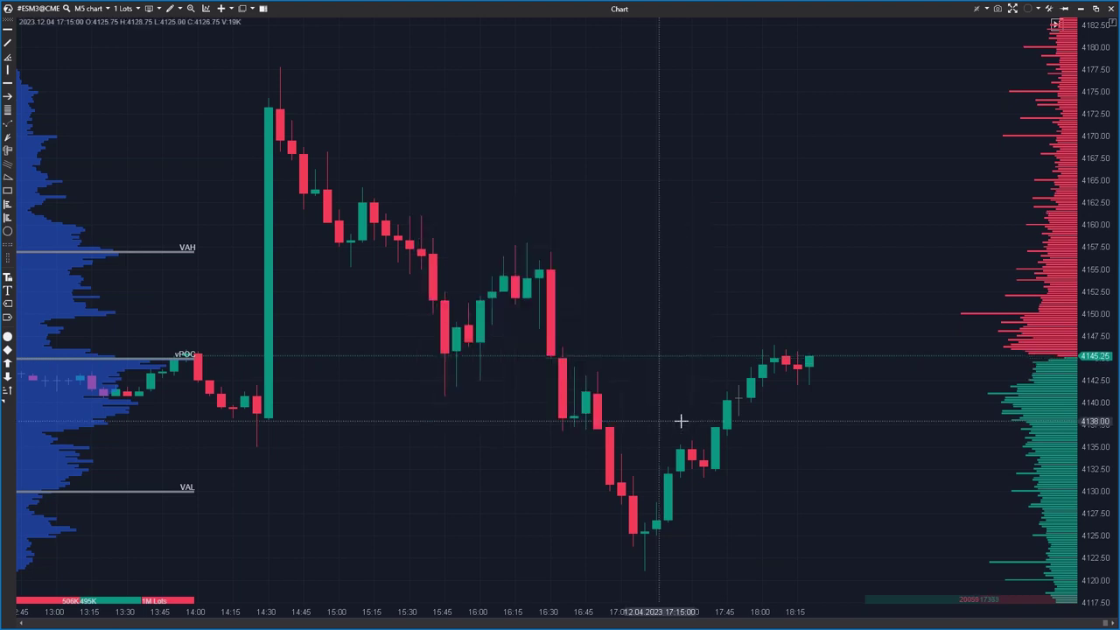
# Step: Look through the available timeframes and chart types and the lot-size presets, closing each list without choosing anything
pyautogui.click(98, 12)
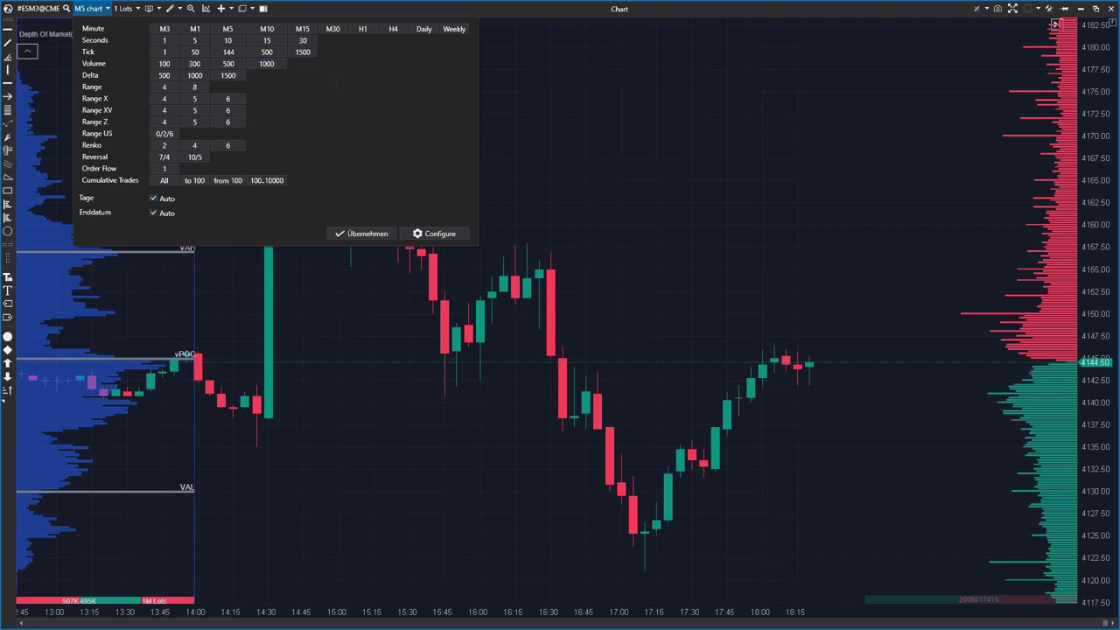
pyautogui.click(481, 175)
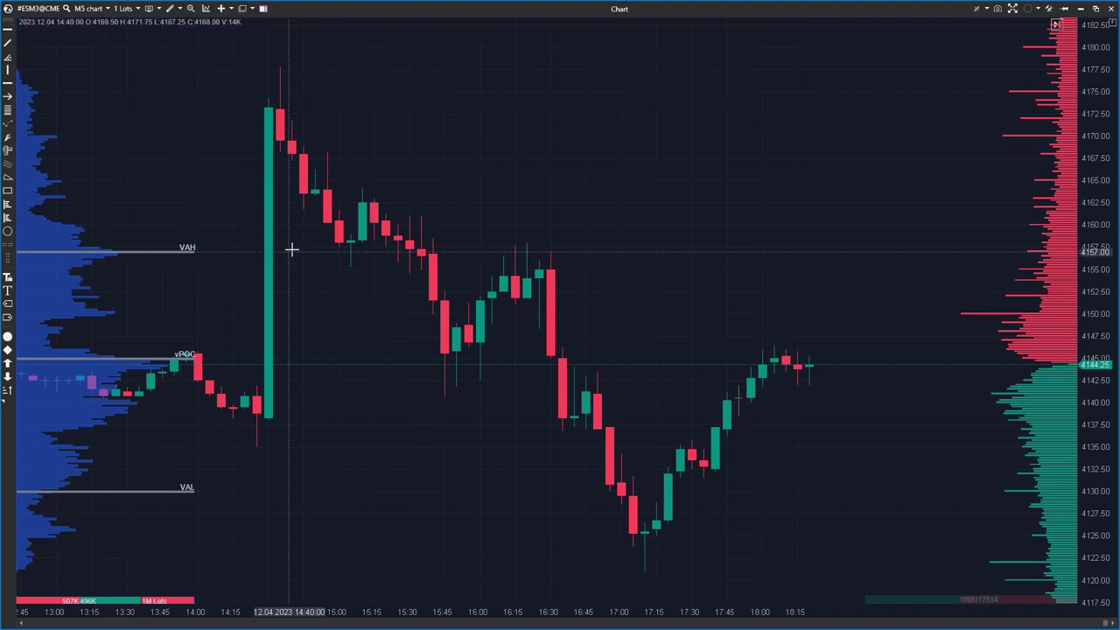
pyautogui.click(92, 9)
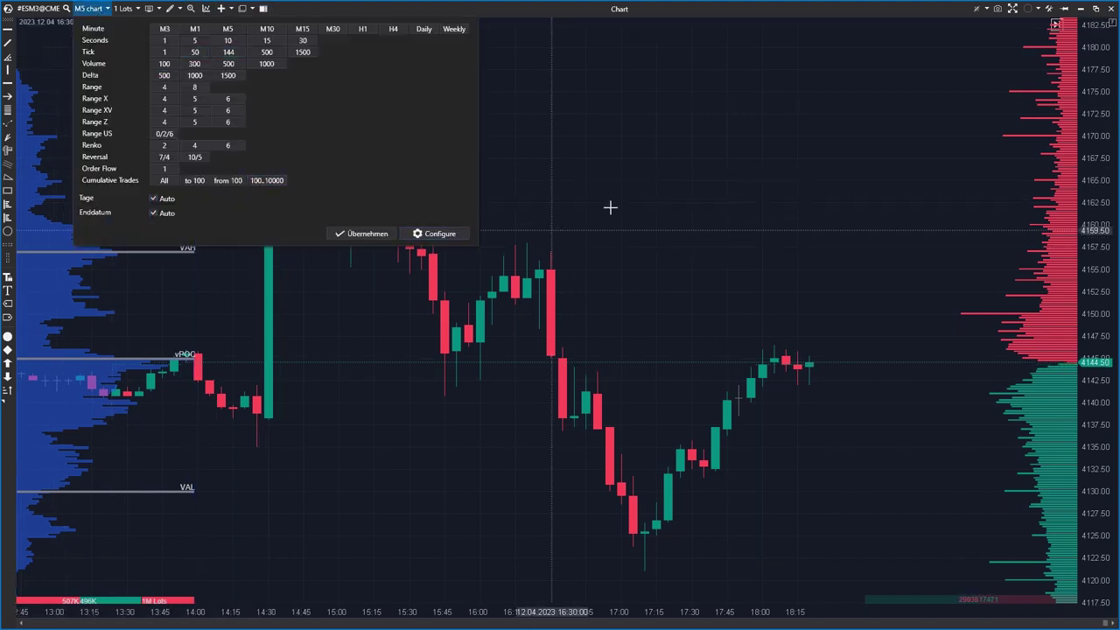
pyautogui.click(705, 195)
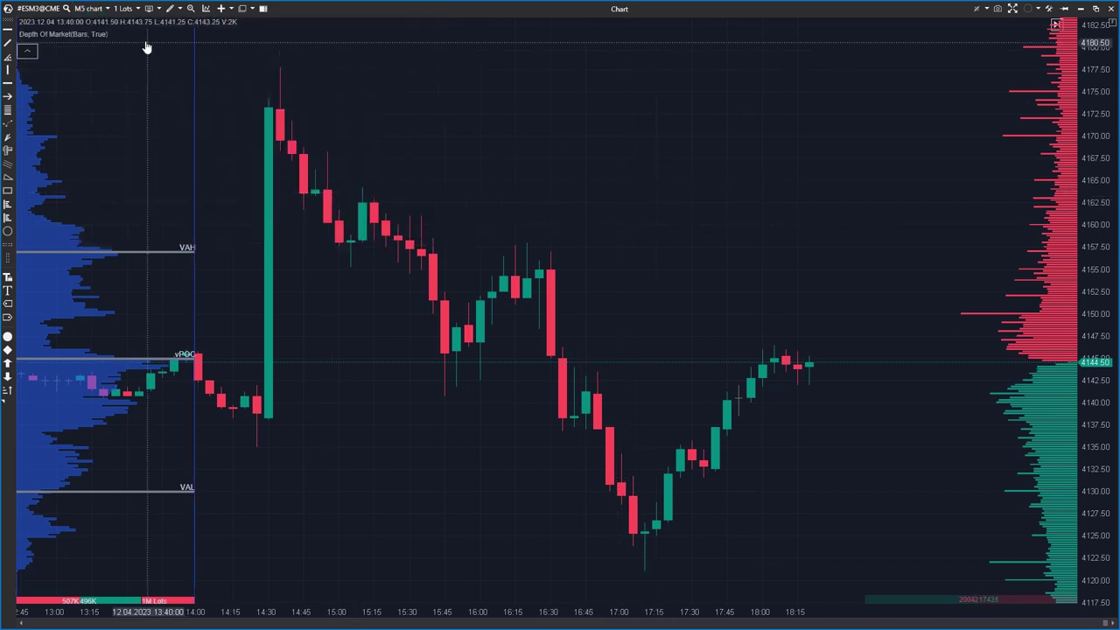
pyautogui.click(123, 9)
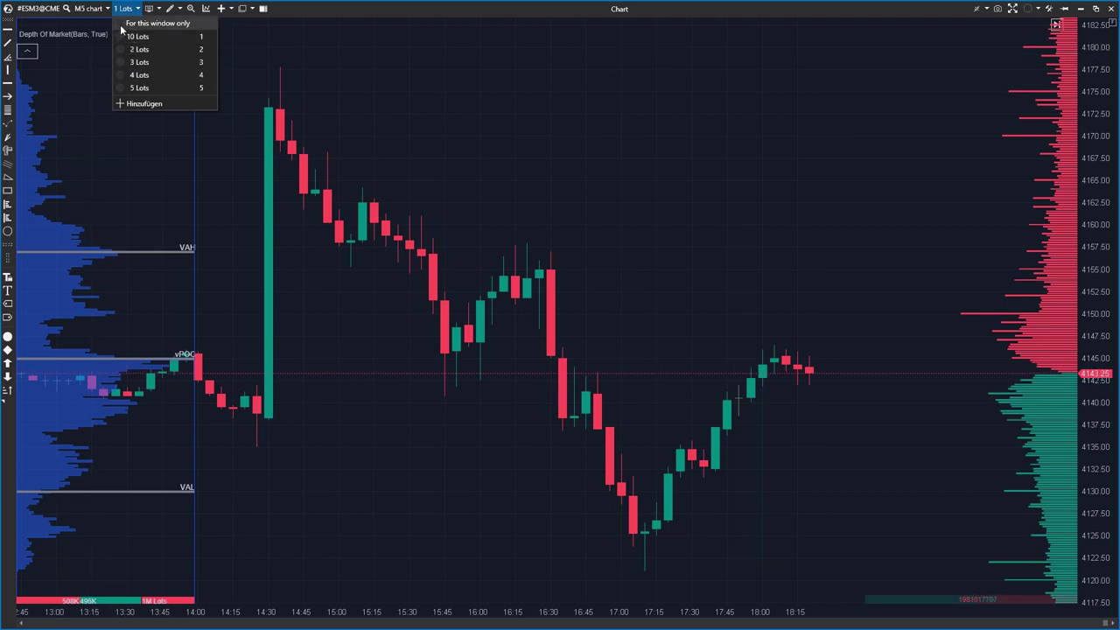
pyautogui.click(405, 75)
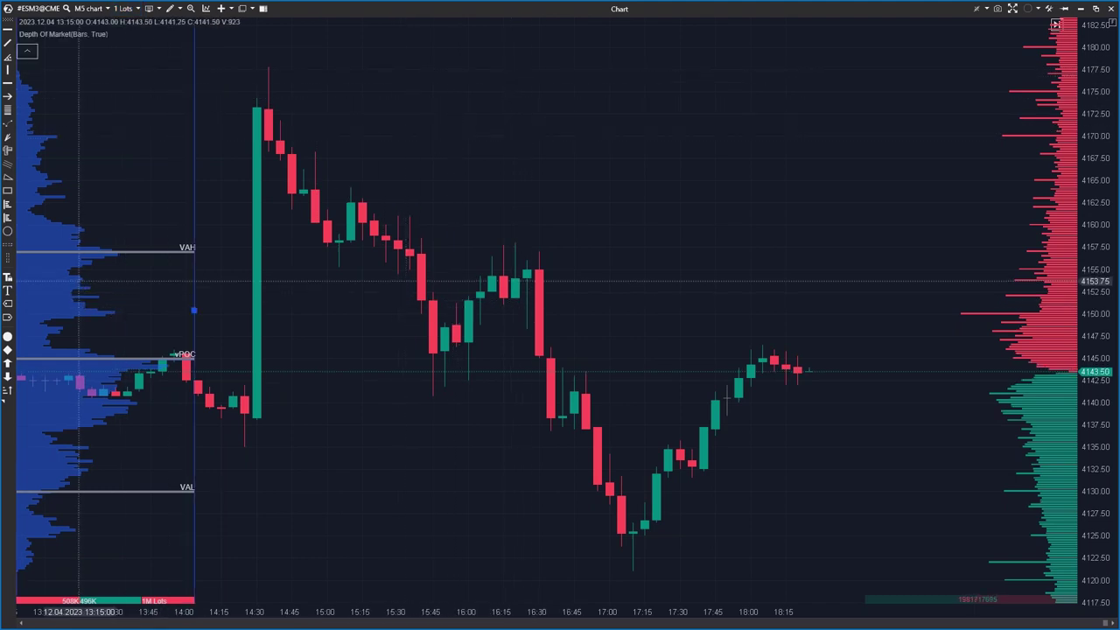
# Step: Delete the remaining volume profile and remove the Depth Of Market indicator from the chart
pyautogui.press('Delete')
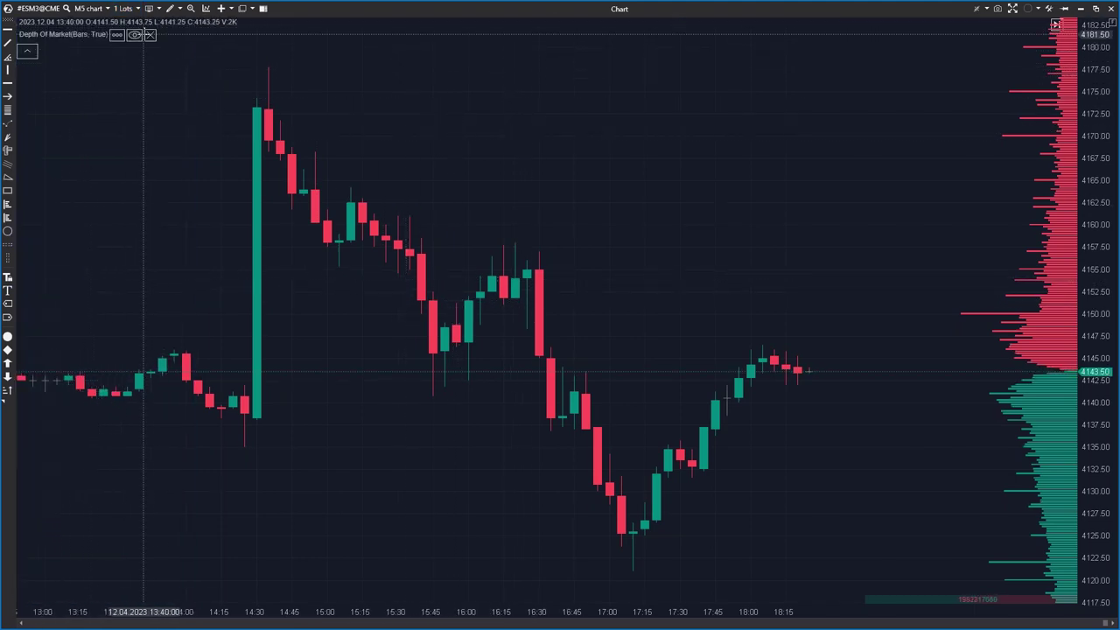
pyautogui.click(150, 34)
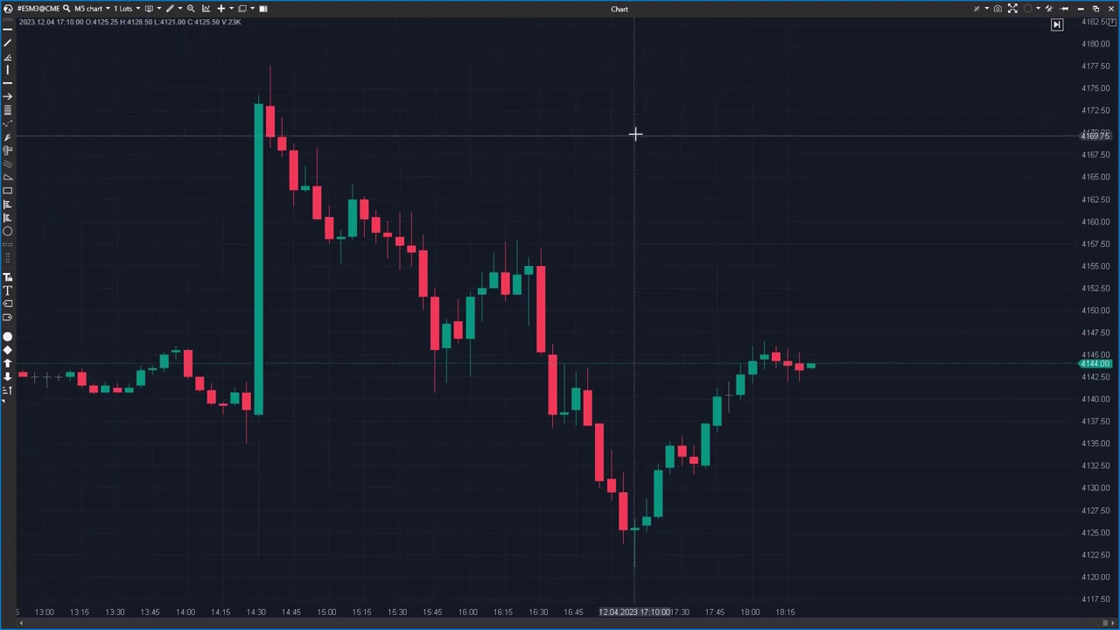
# Step: Switch the chart display from candles to Bars
pyautogui.click(150, 9)
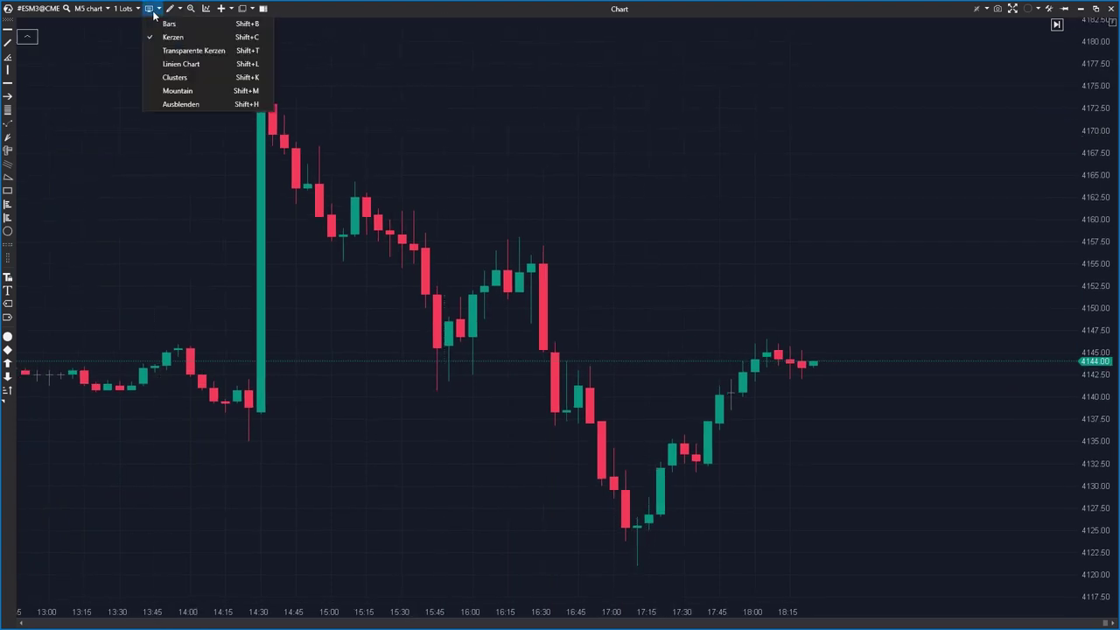
pyautogui.click(552, 367)
pyautogui.moveTo(604, 614); pyautogui.dragTo(525, 613)
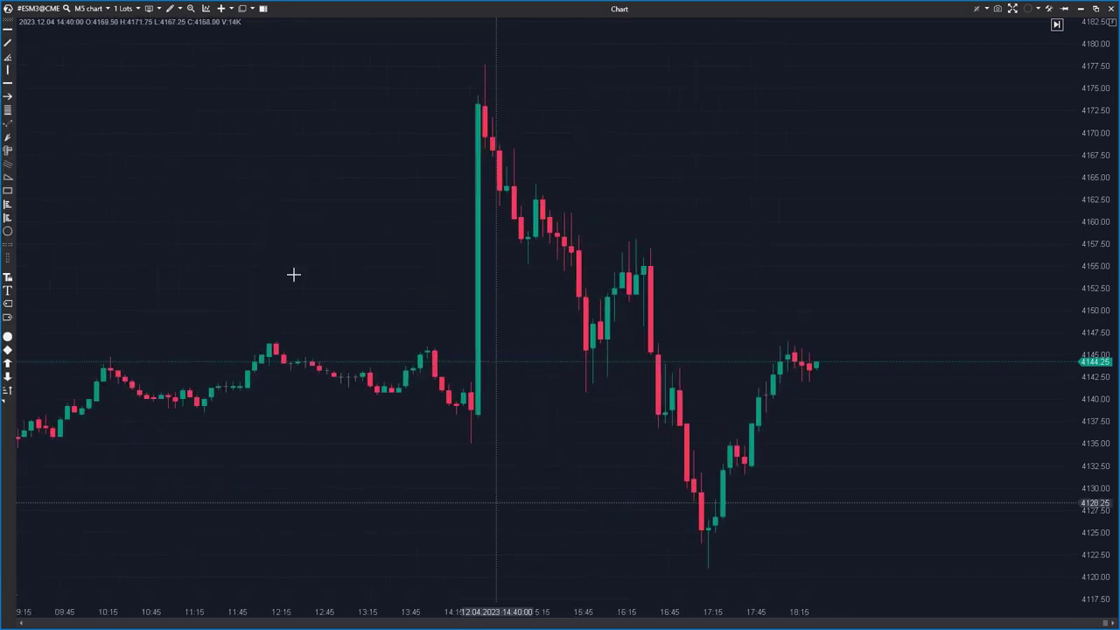
pyautogui.click(148, 8)
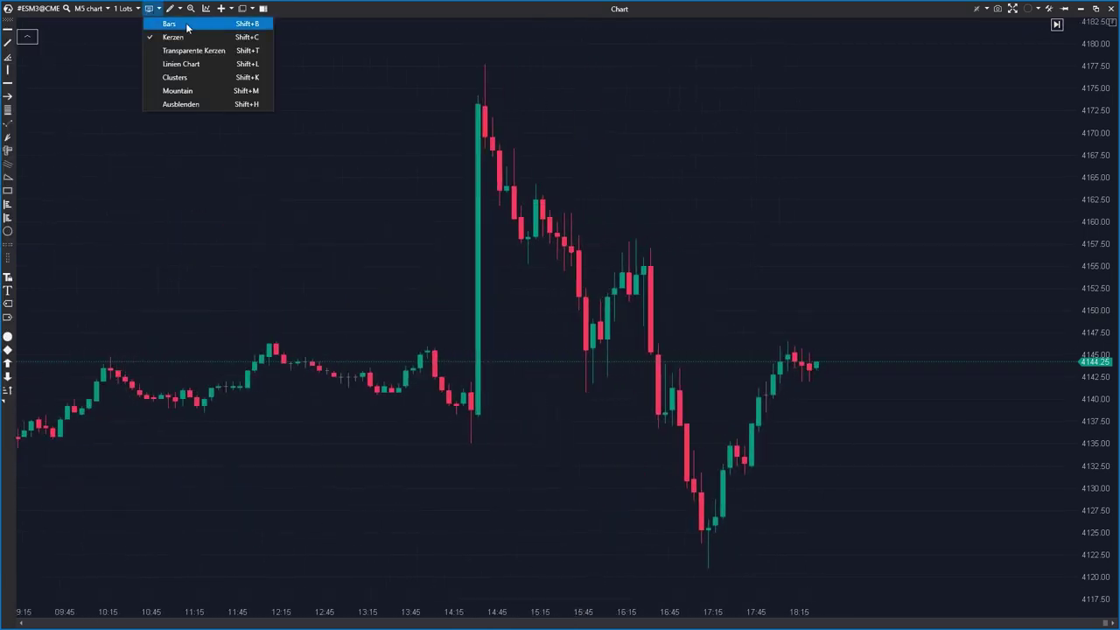
pyautogui.click(162, 25)
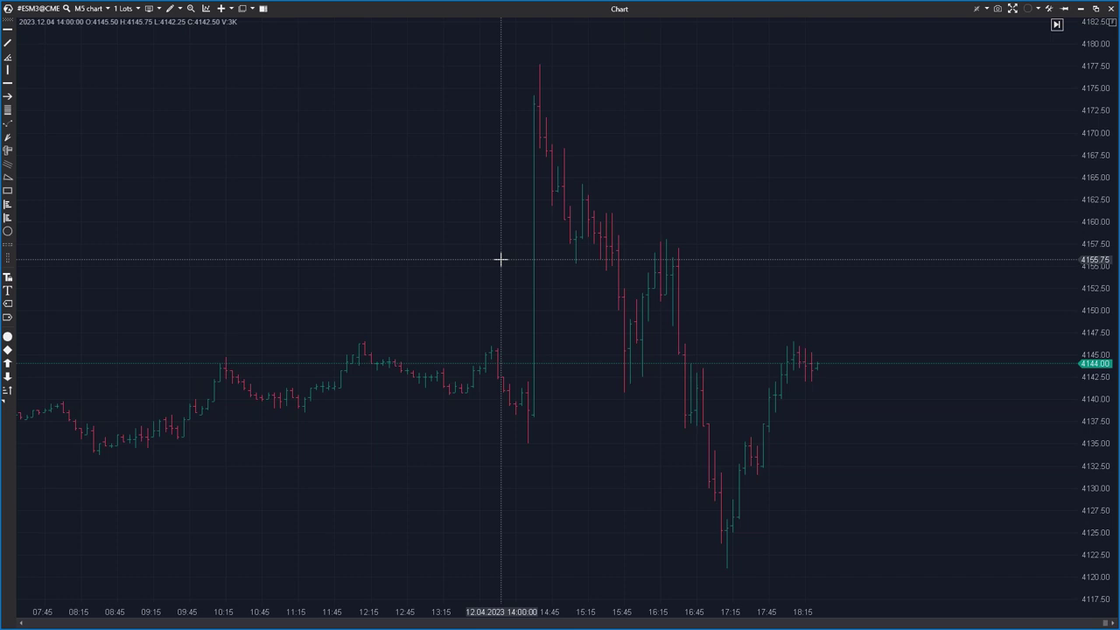
# Step: Switch the chart display to transparent candles (Transparente Kerzen)
pyautogui.click(158, 9)
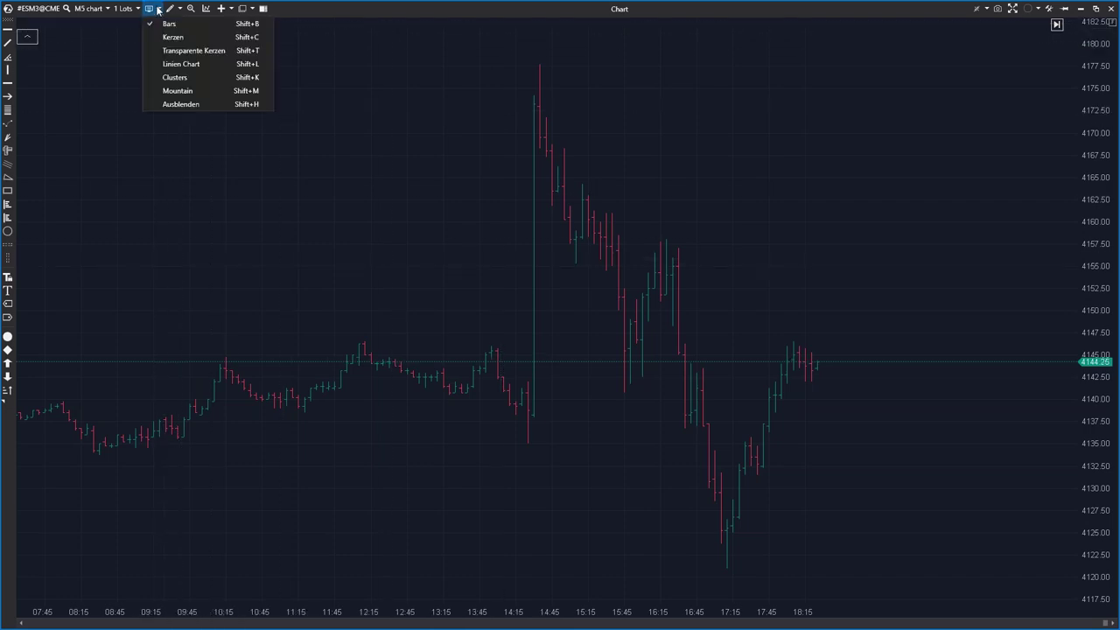
pyautogui.click(185, 51)
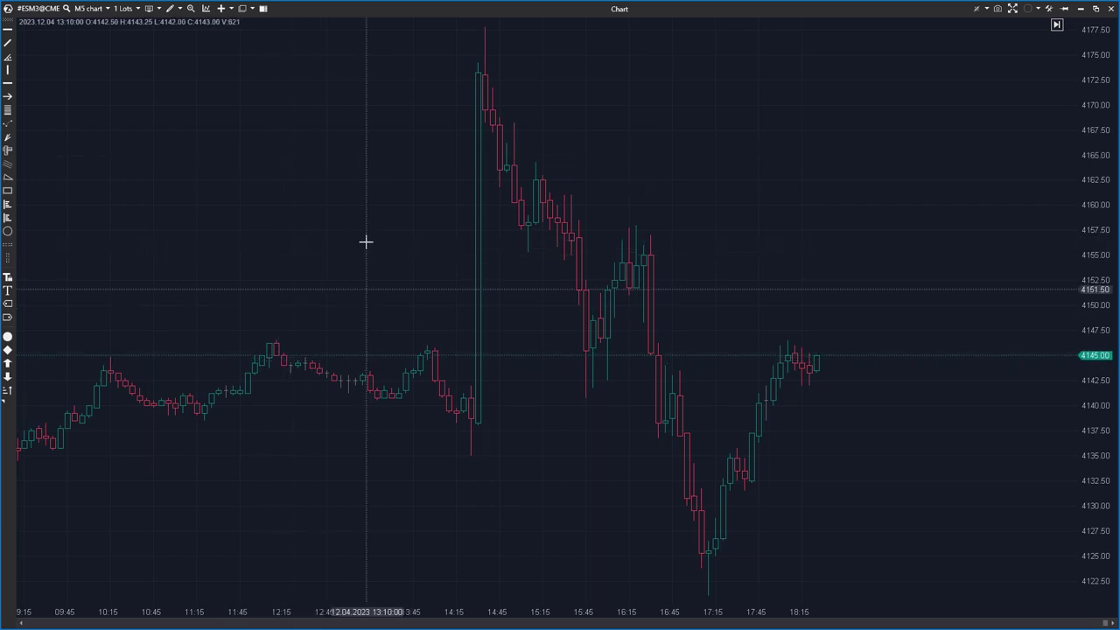
pyautogui.click(154, 12)
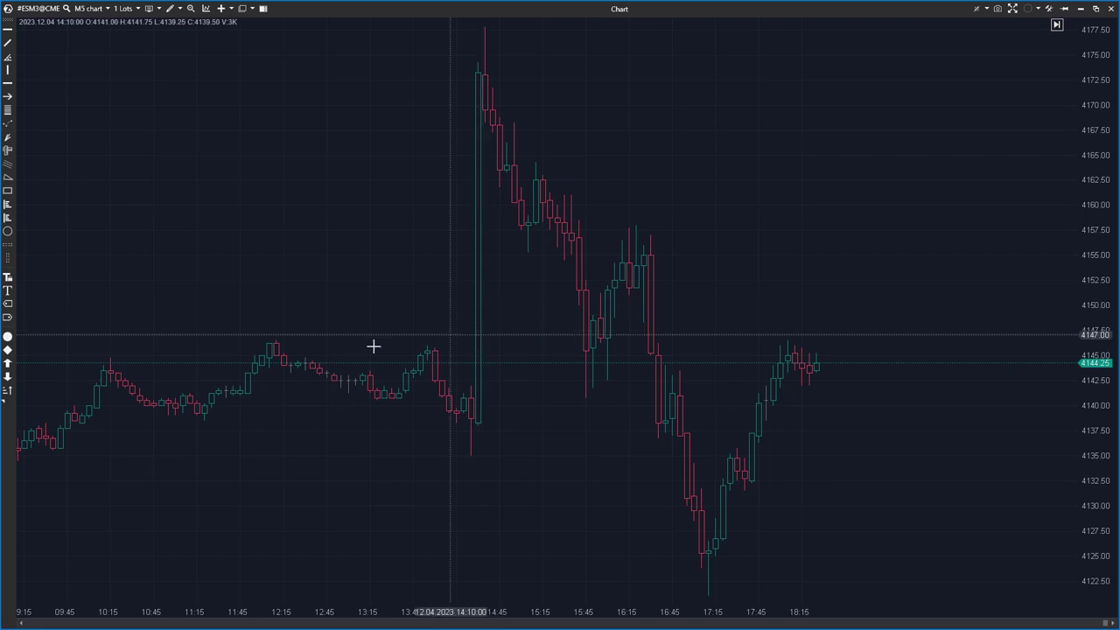
# Step: Switch the chart display to Linien Chart, followed by Clusters
pyautogui.click(151, 8)
pyautogui.click(175, 64)
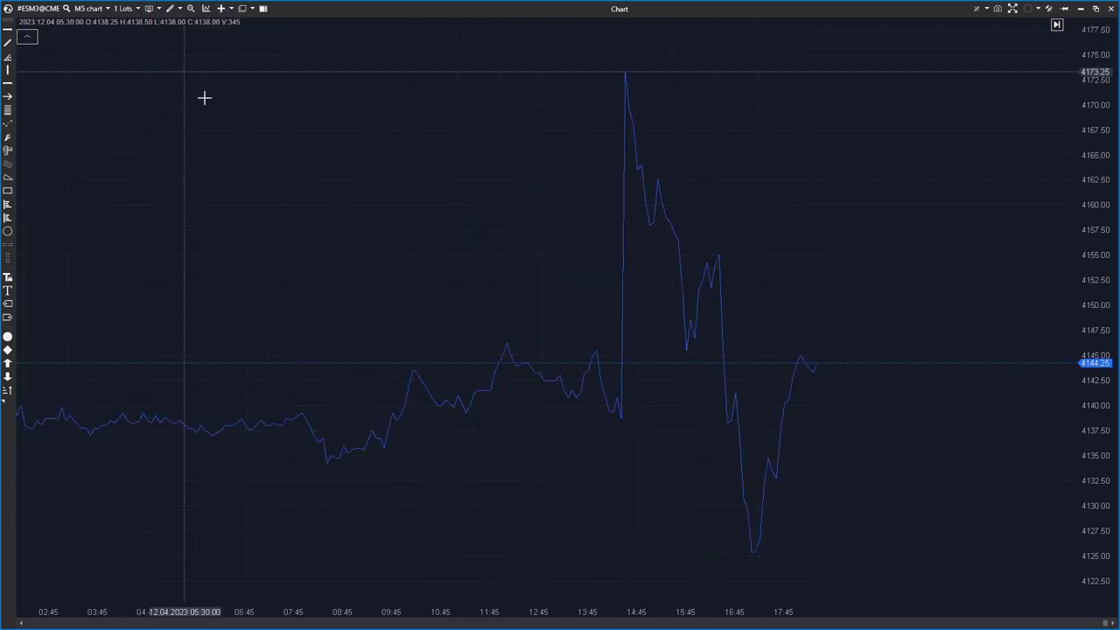
pyautogui.click(151, 9)
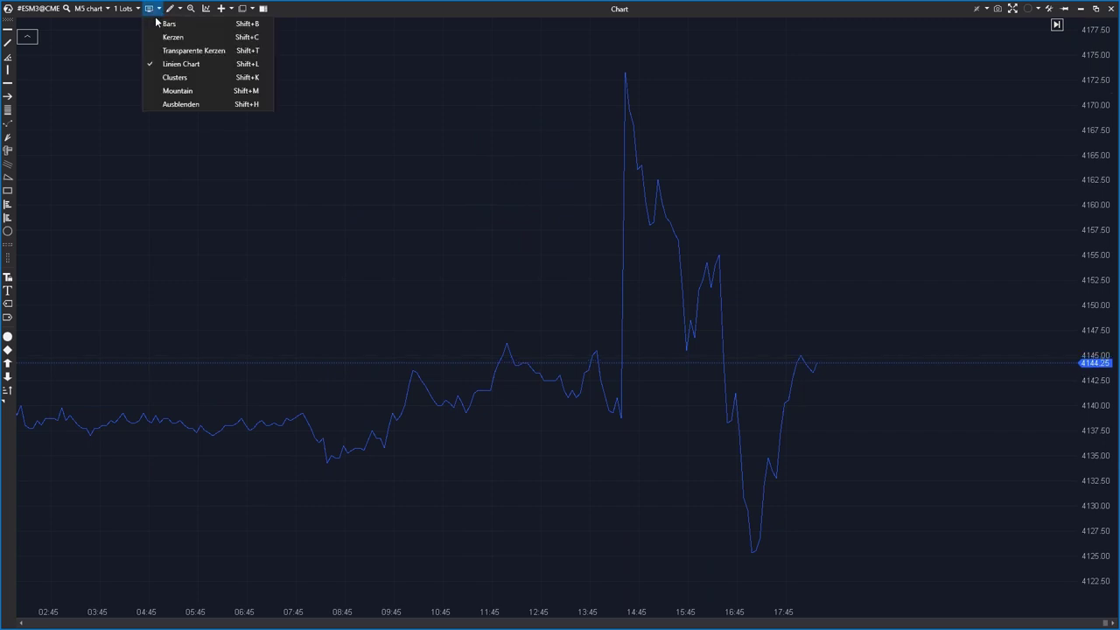
pyautogui.click(180, 77)
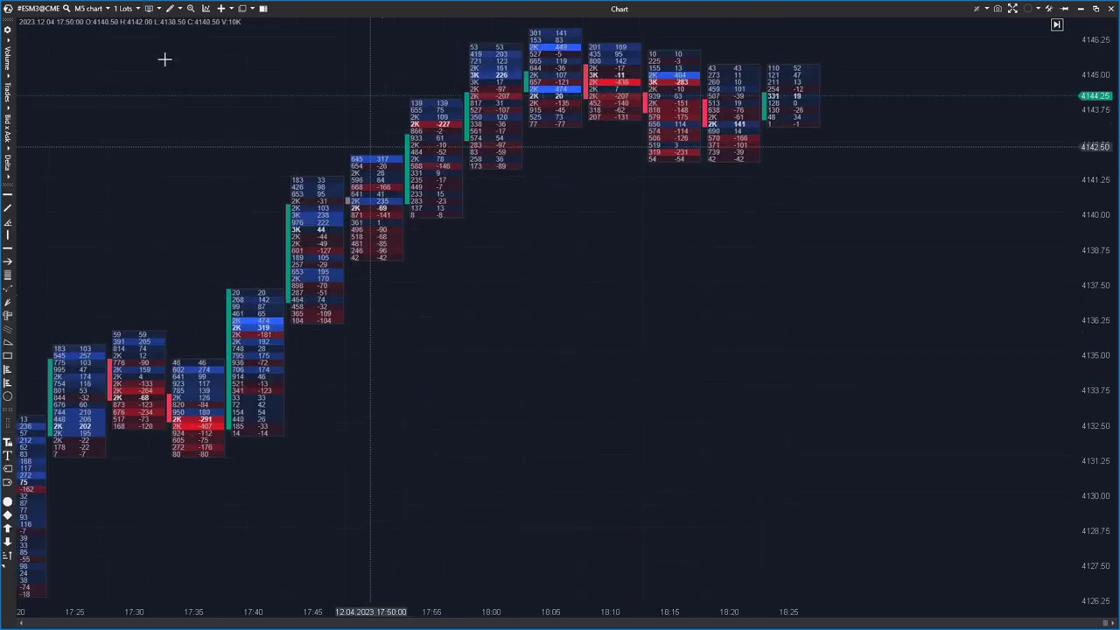
# Step: Switch the chart display to Mountain
pyautogui.click(150, 9)
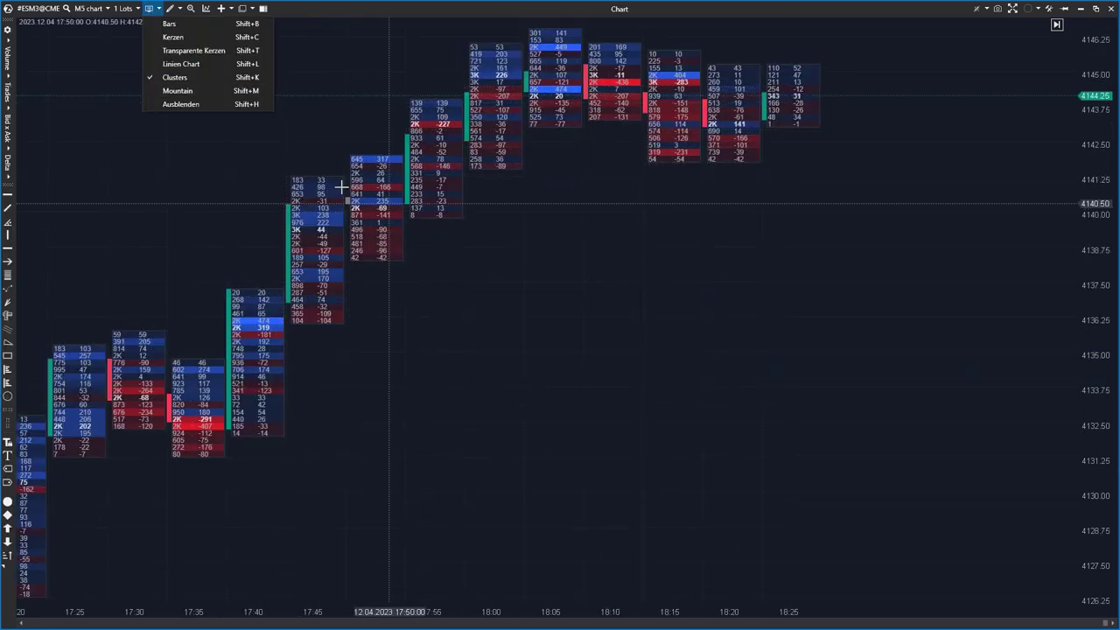
pyautogui.click(200, 94)
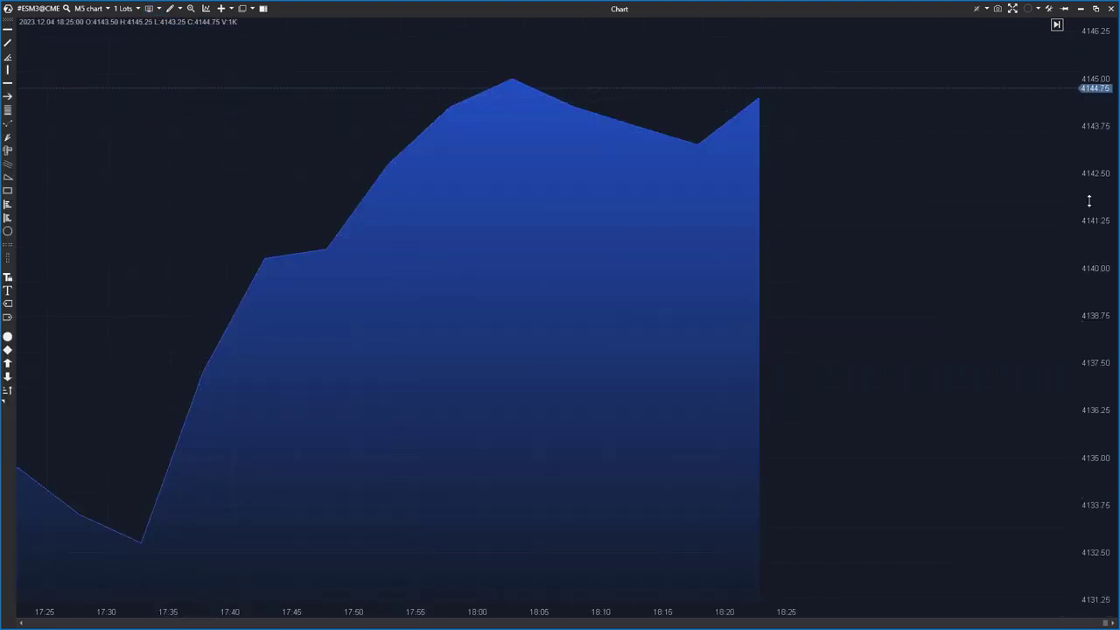
pyautogui.moveTo(350, 611); pyautogui.dragTo(472, 613)
pyautogui.moveTo(516, 227); pyautogui.dragTo(483, 268)
# Step: Hide the price display on the chart with the Ausblenden mode
pyautogui.click(150, 11)
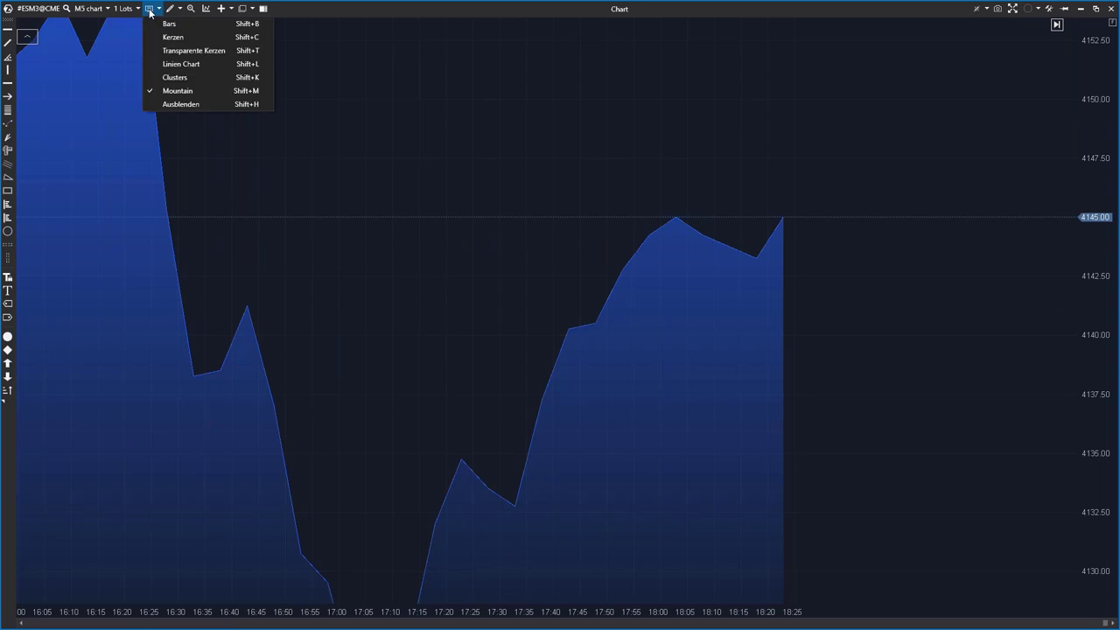
pyautogui.click(179, 106)
pyautogui.moveTo(505, 330); pyautogui.dragTo(539, 401)
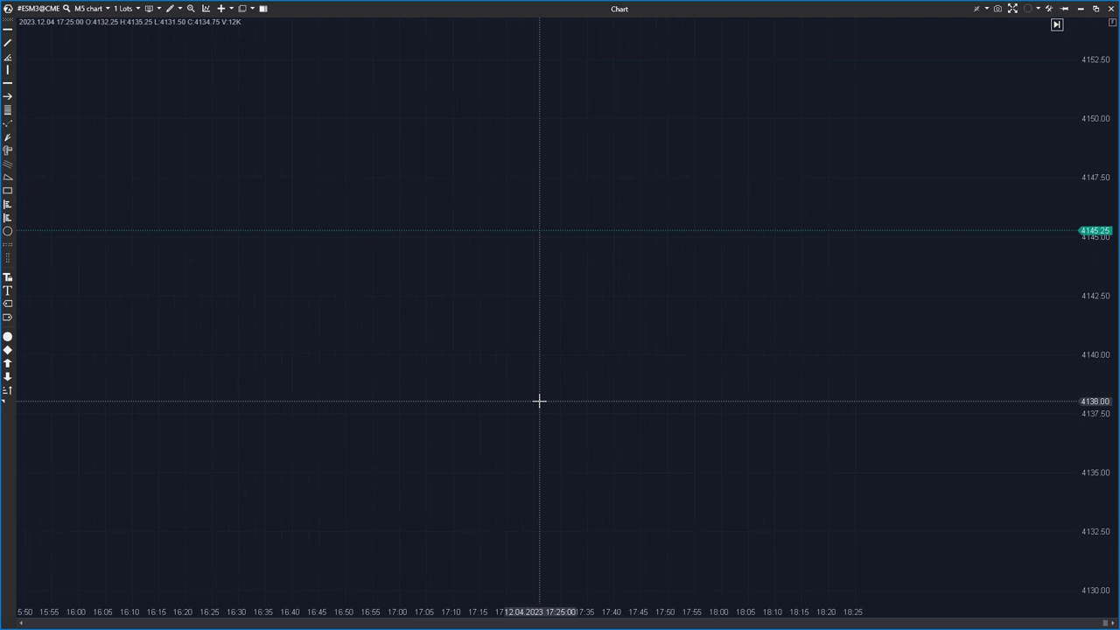
pyautogui.moveTo(348, 378); pyautogui.dragTo(369, 363)
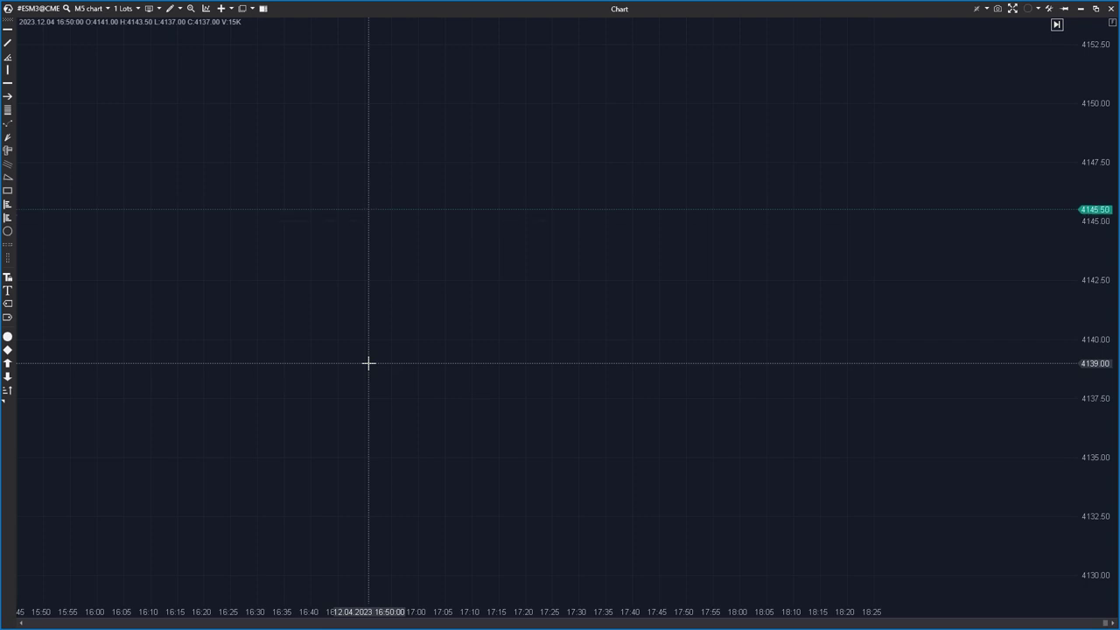
# Step: Find the Market profile & TPO indicator by searching for "tpo" and add it to the chart with its default settings
pyautogui.rightClick(371, 343)
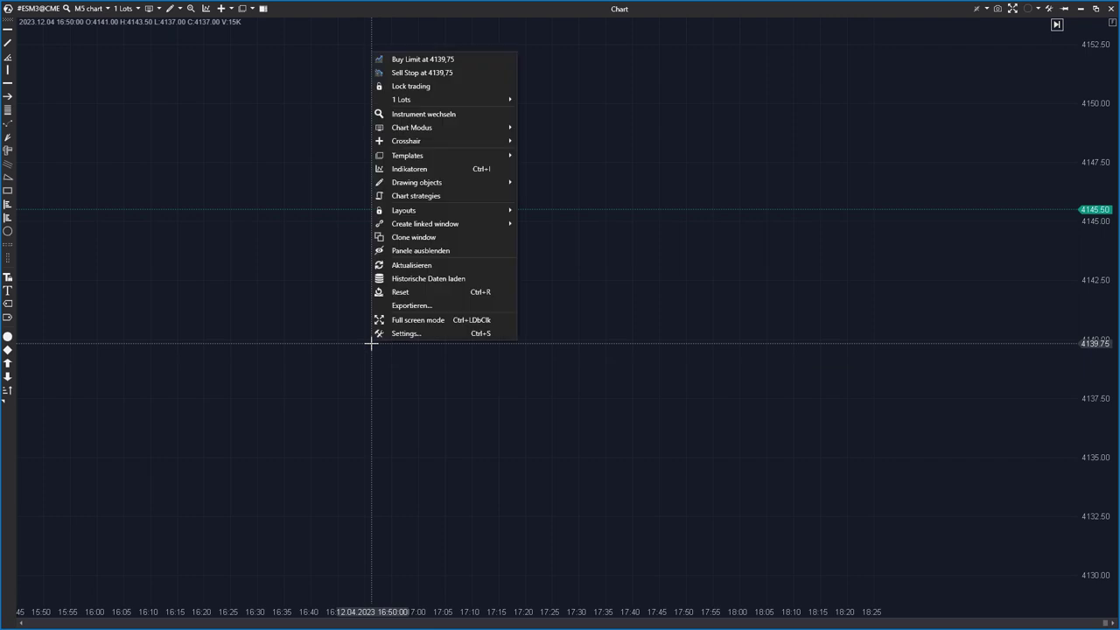
pyautogui.click(182, 263)
pyautogui.rightClick(457, 295)
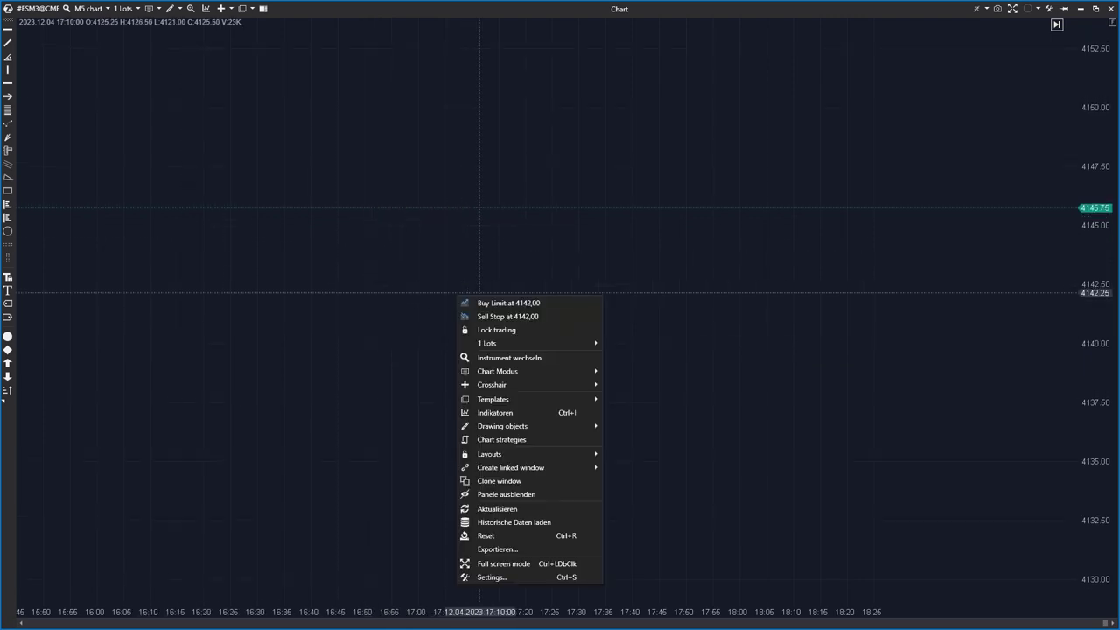
pyautogui.click(495, 412)
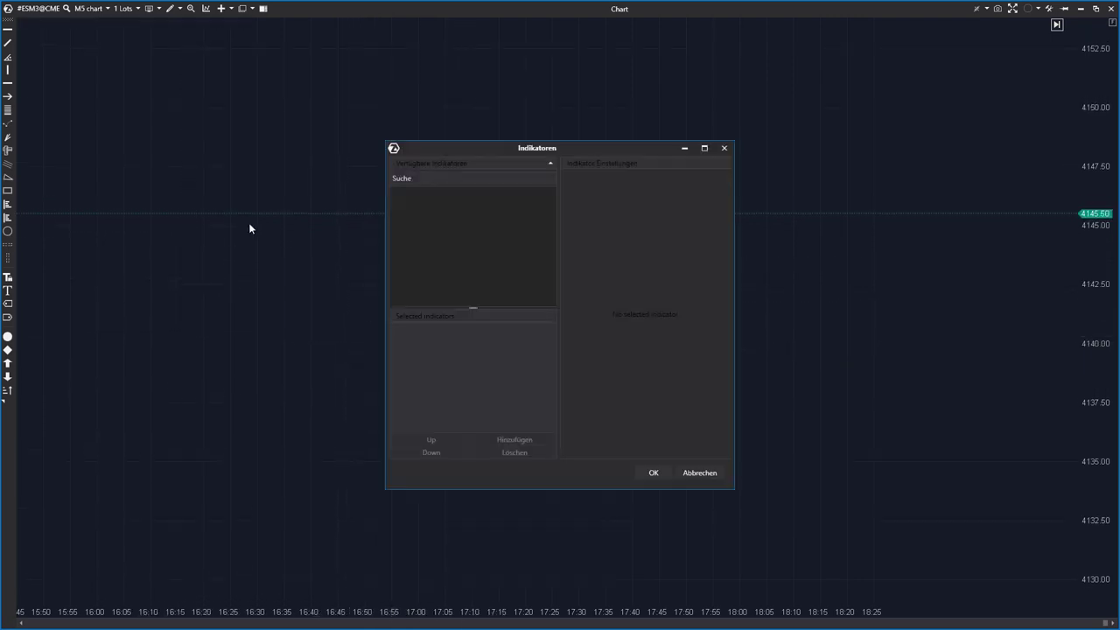
pyautogui.write('tpo')
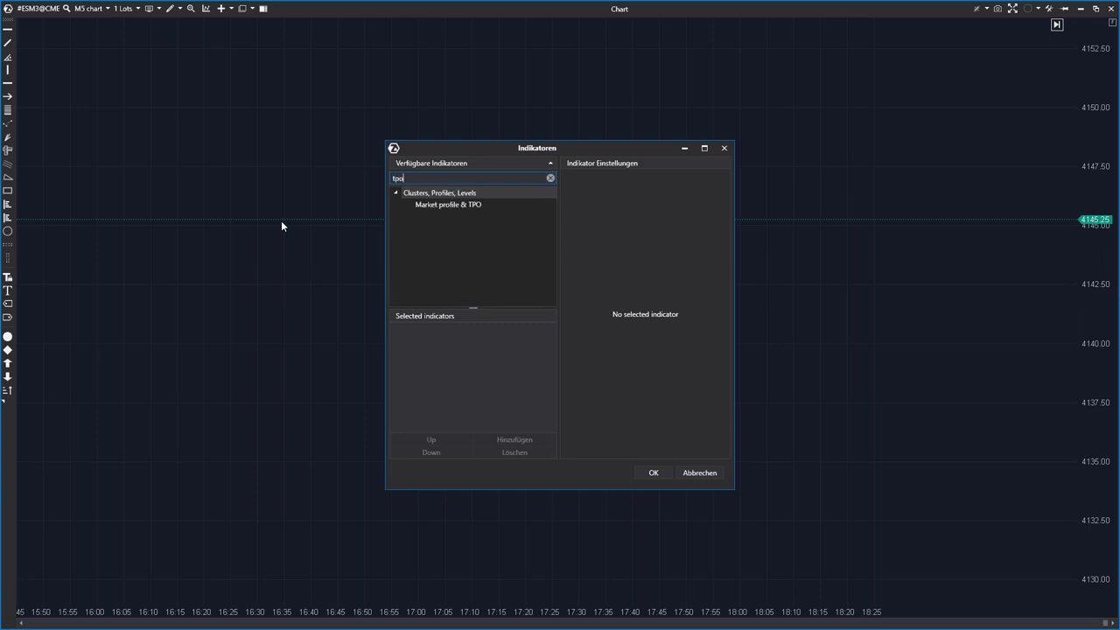
pyautogui.doubleClick(425, 204)
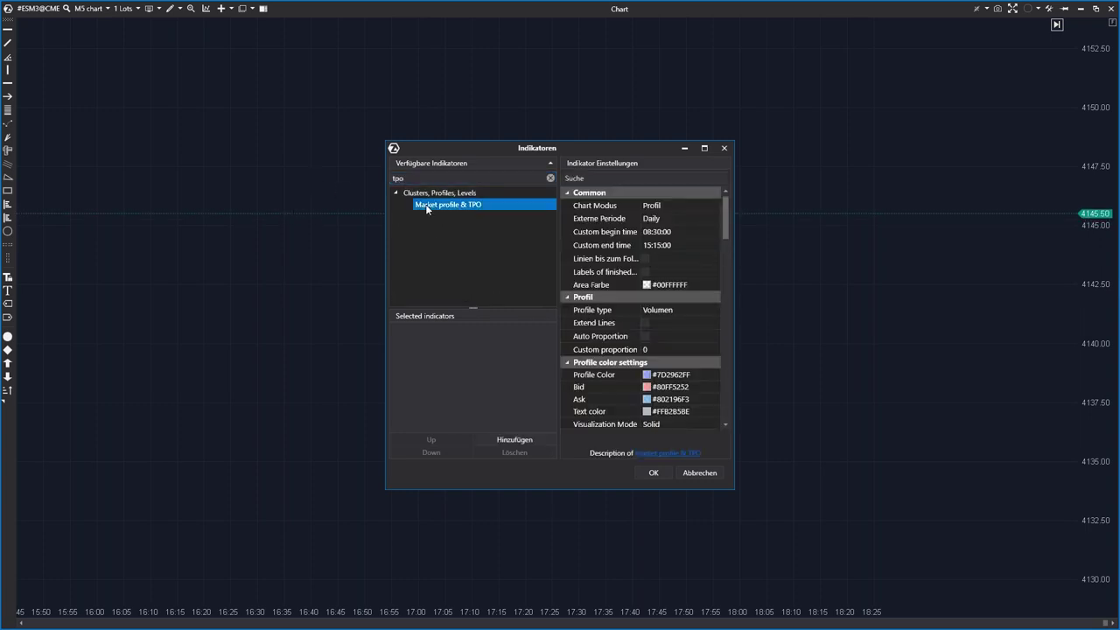
pyautogui.click(653, 472)
# Step: Show the price as candles (Kerzen) together with the daily market profiles
pyautogui.moveTo(400, 612); pyautogui.dragTo(1015, 611)
pyautogui.moveTo(1099, 103); pyautogui.dragTo(1073, 456)
pyautogui.moveTo(376, 612); pyautogui.dragTo(464, 611)
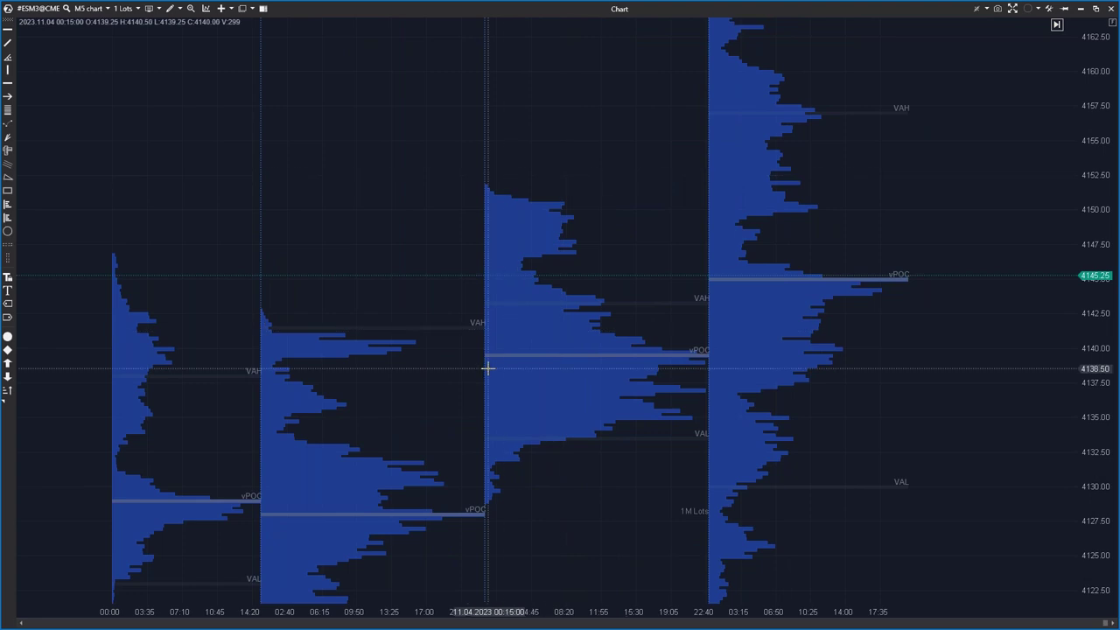
pyautogui.moveTo(485, 503); pyautogui.dragTo(523, 377)
pyautogui.rightClick(492, 433)
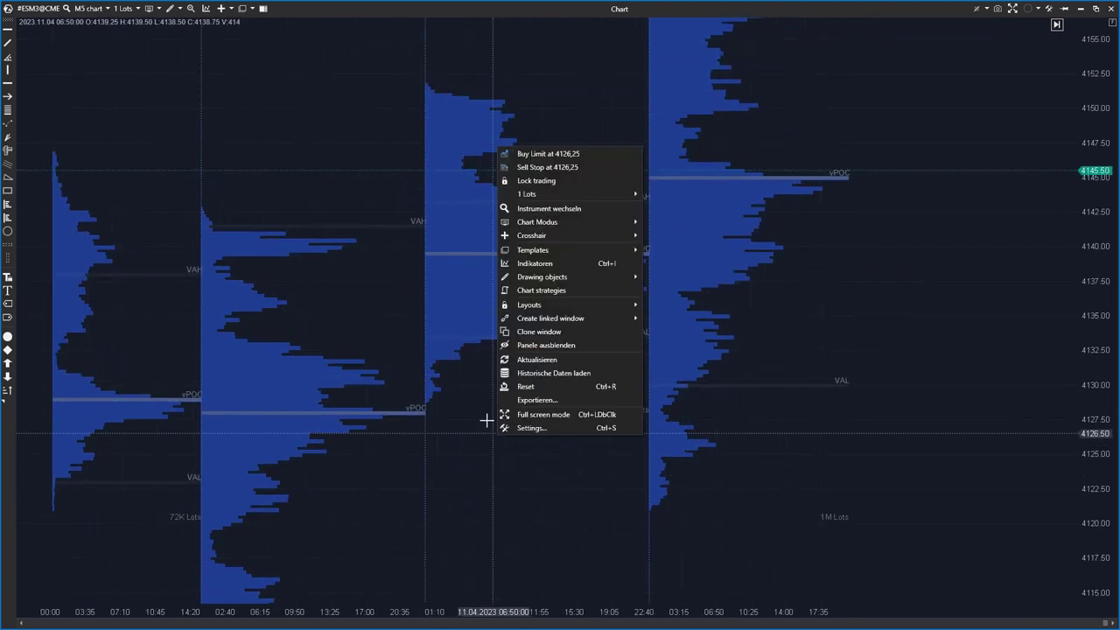
pyautogui.click(700, 268)
pyautogui.click(157, 10)
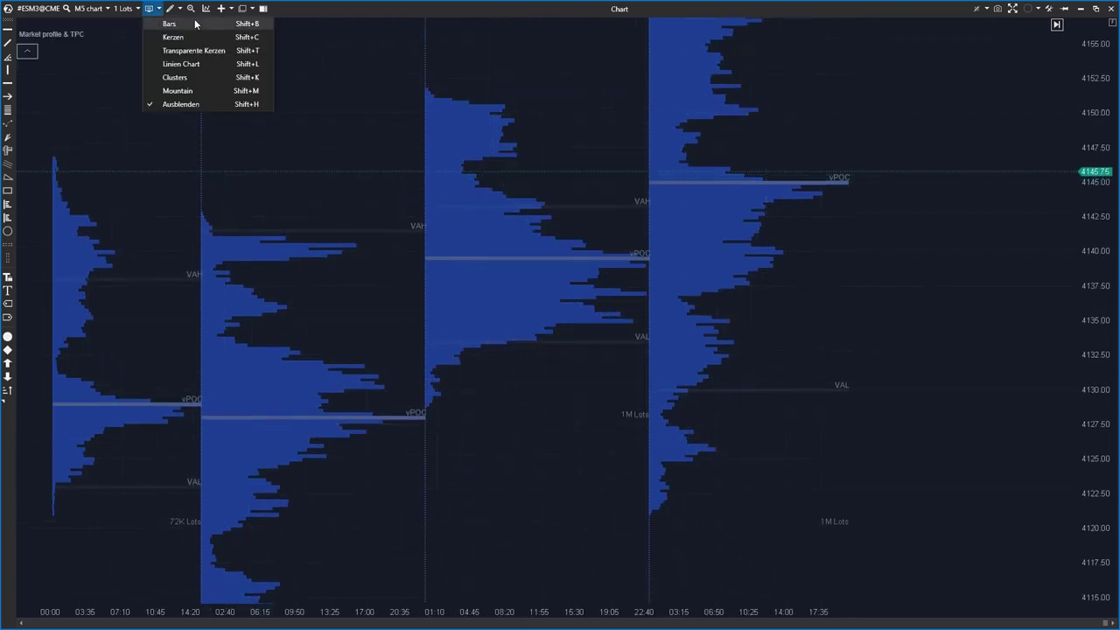
pyautogui.click(175, 37)
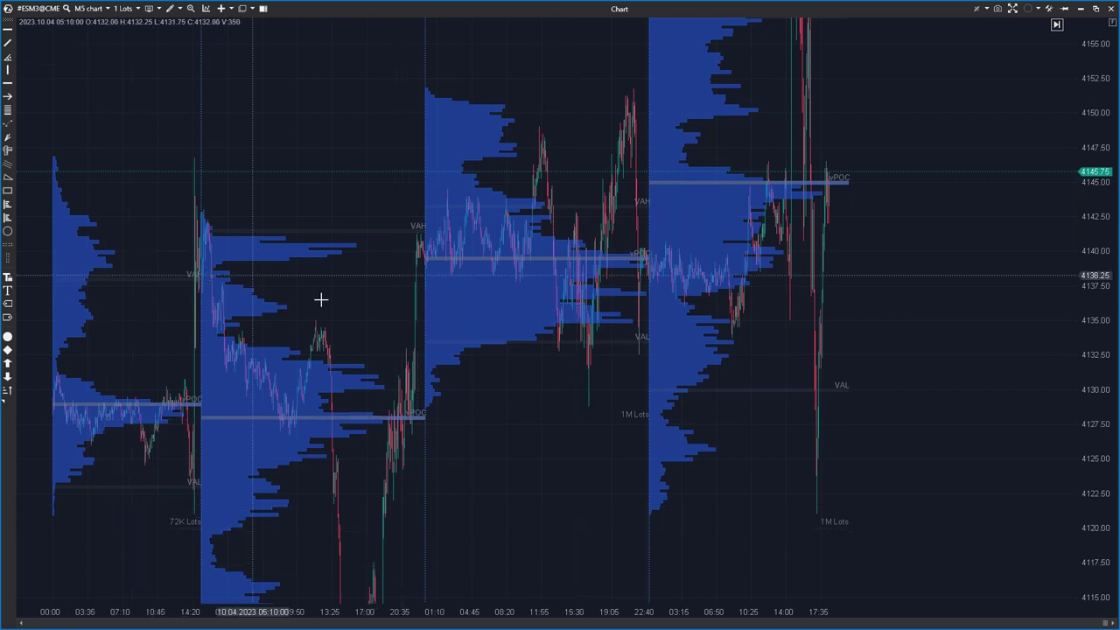
# Step: Hide the candles again with Ausblenden so that only the daily market profiles are displayed
pyautogui.click(151, 8)
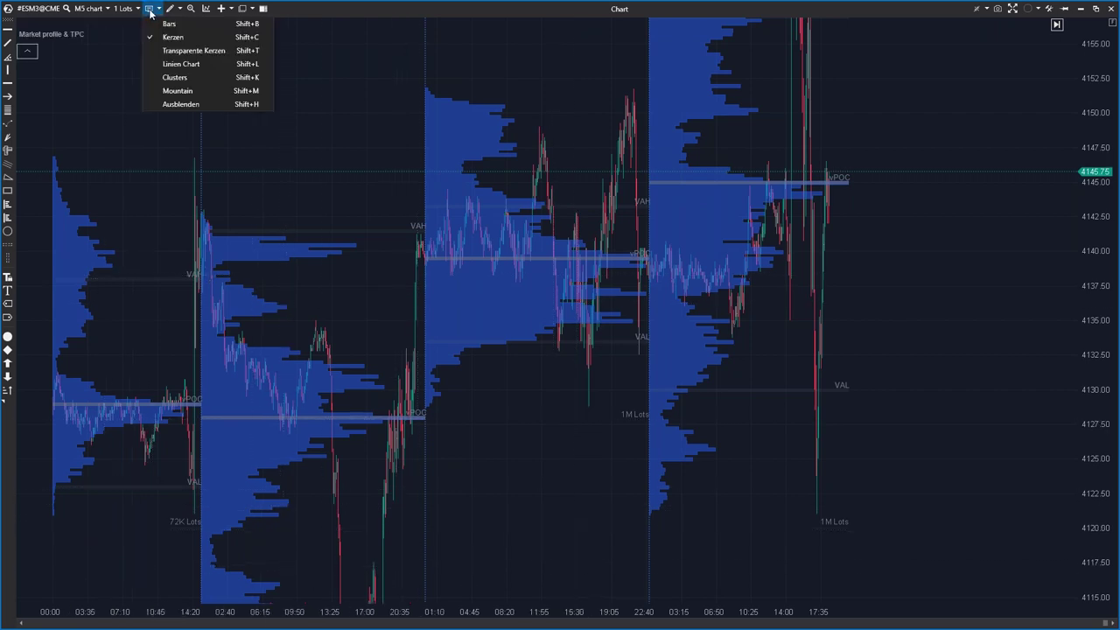
pyautogui.click(187, 105)
pyautogui.moveTo(610, 429); pyautogui.dragTo(708, 423)
pyautogui.moveTo(1083, 176); pyautogui.dragTo(1084, 289)
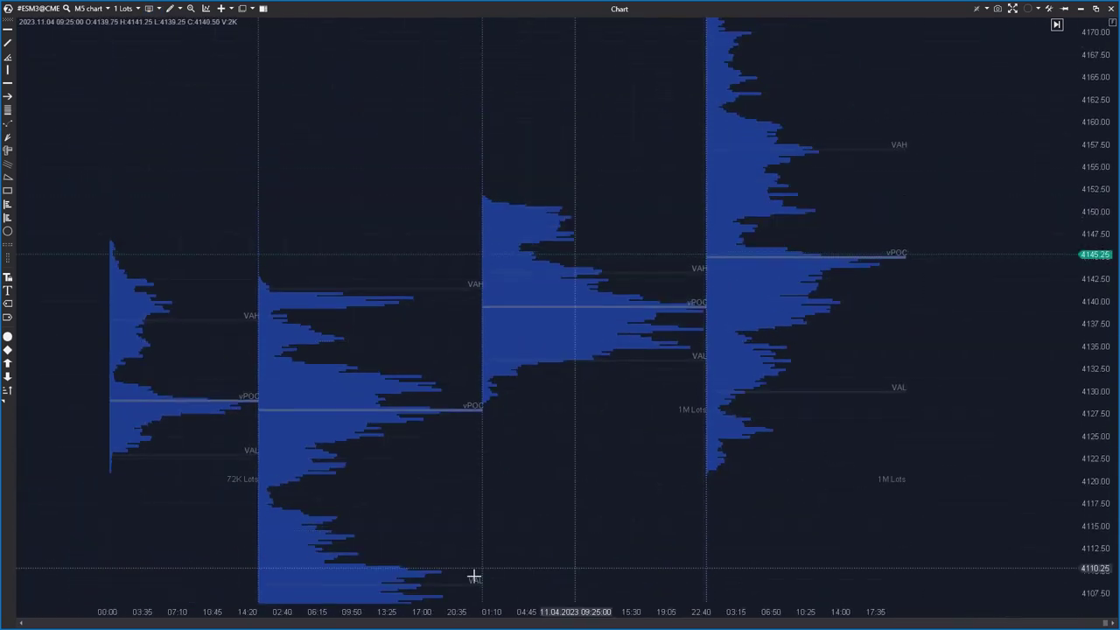
pyautogui.moveTo(470, 560); pyautogui.dragTo(517, 390)
pyautogui.moveTo(628, 348); pyautogui.dragTo(519, 455)
pyautogui.click(151, 7)
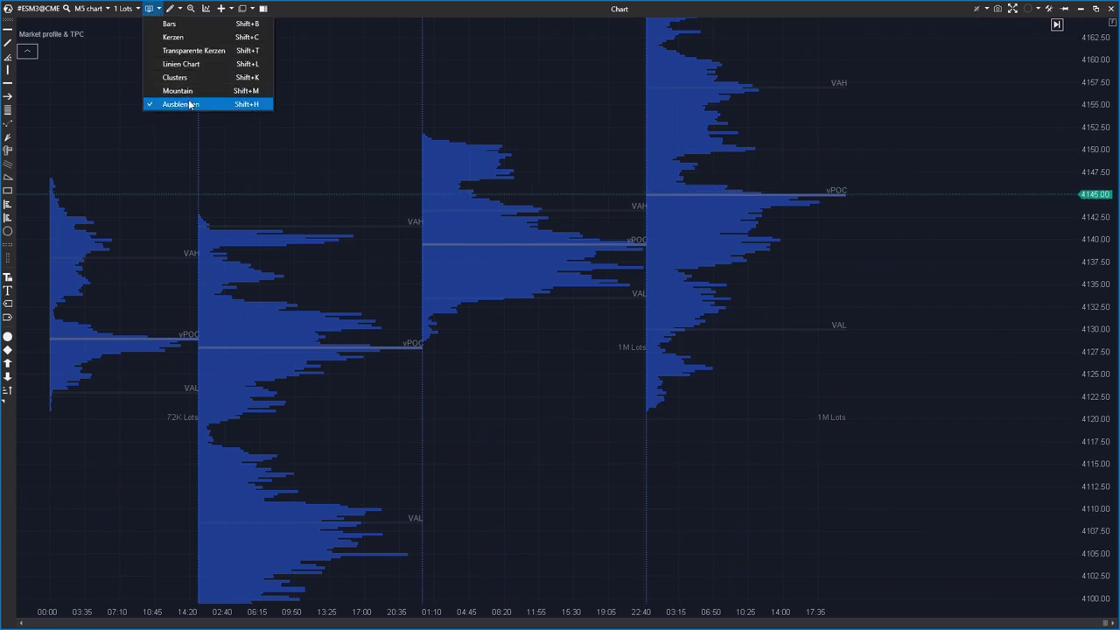
pyautogui.moveTo(557, 451); pyautogui.dragTo(585, 432)
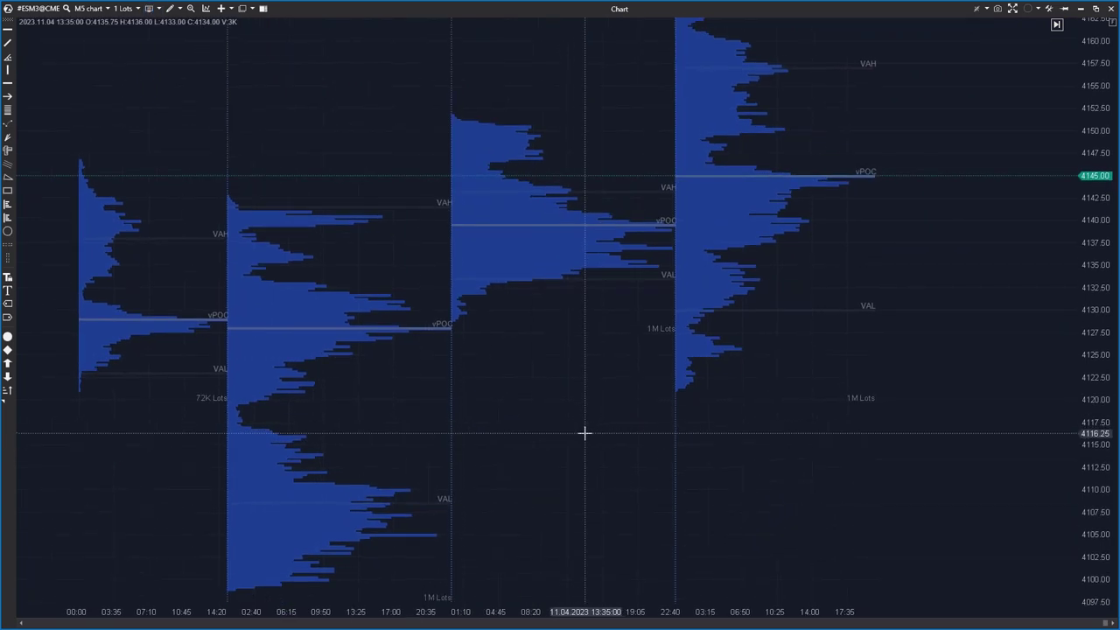
# Step: Place a Long Position object below the third daily profile, and delete it again after shifting it
pyautogui.click(176, 9)
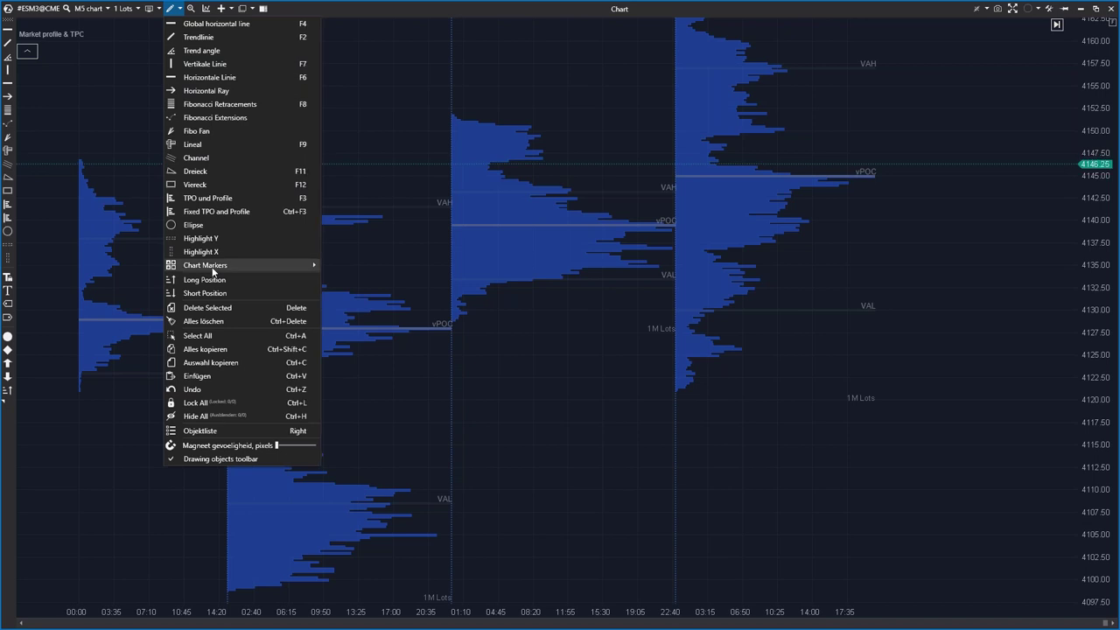
pyautogui.moveTo(234, 266)
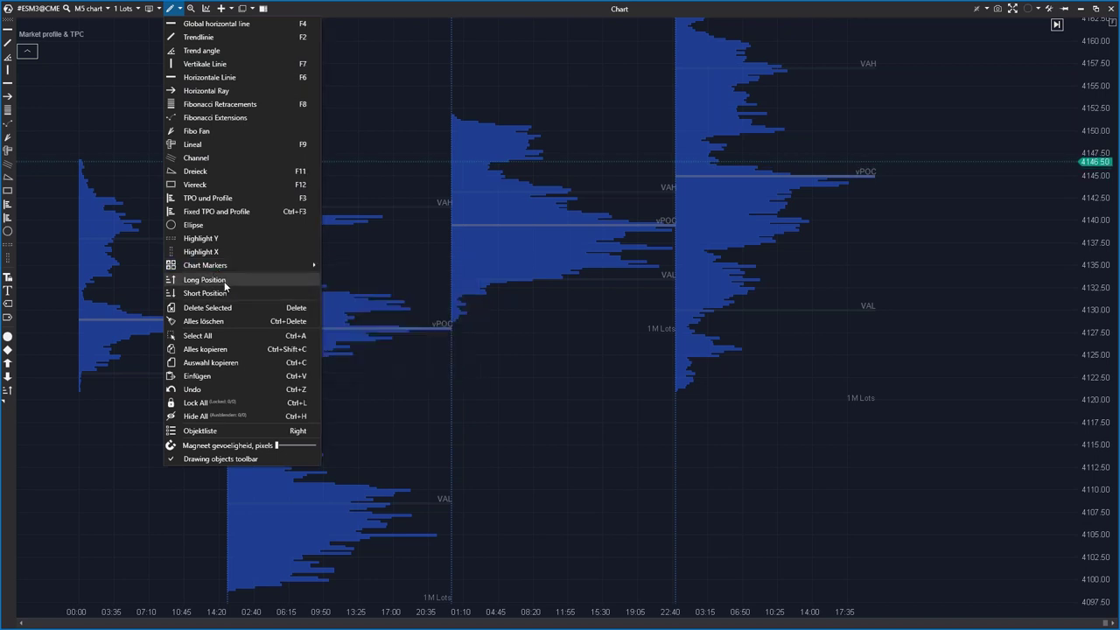
pyautogui.click(225, 283)
pyautogui.click(485, 357)
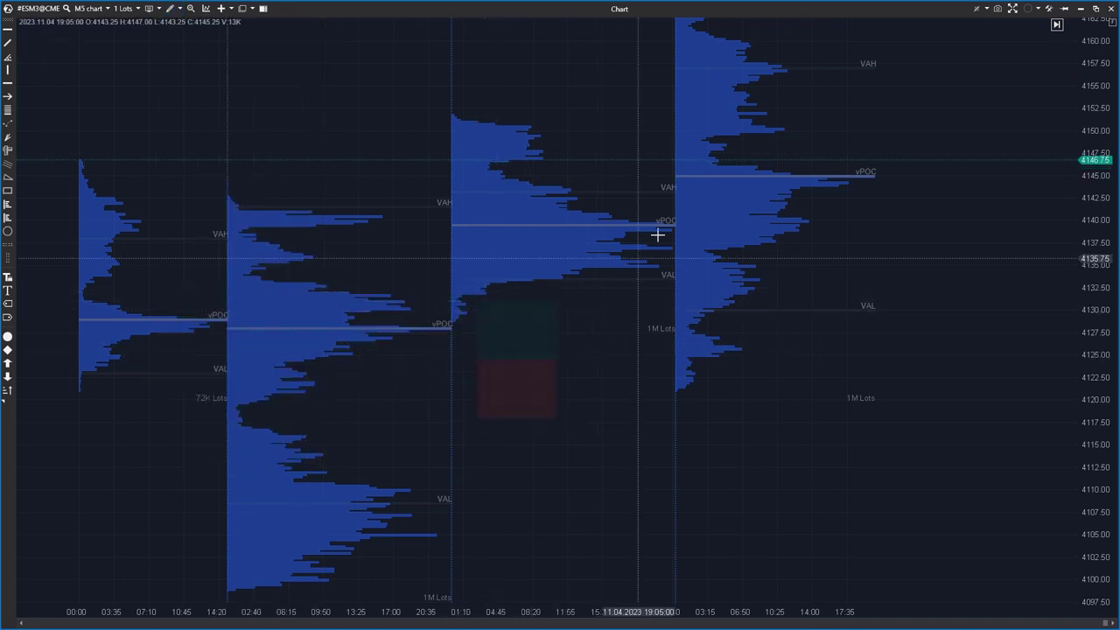
pyautogui.moveTo(505, 383); pyautogui.dragTo(543, 374)
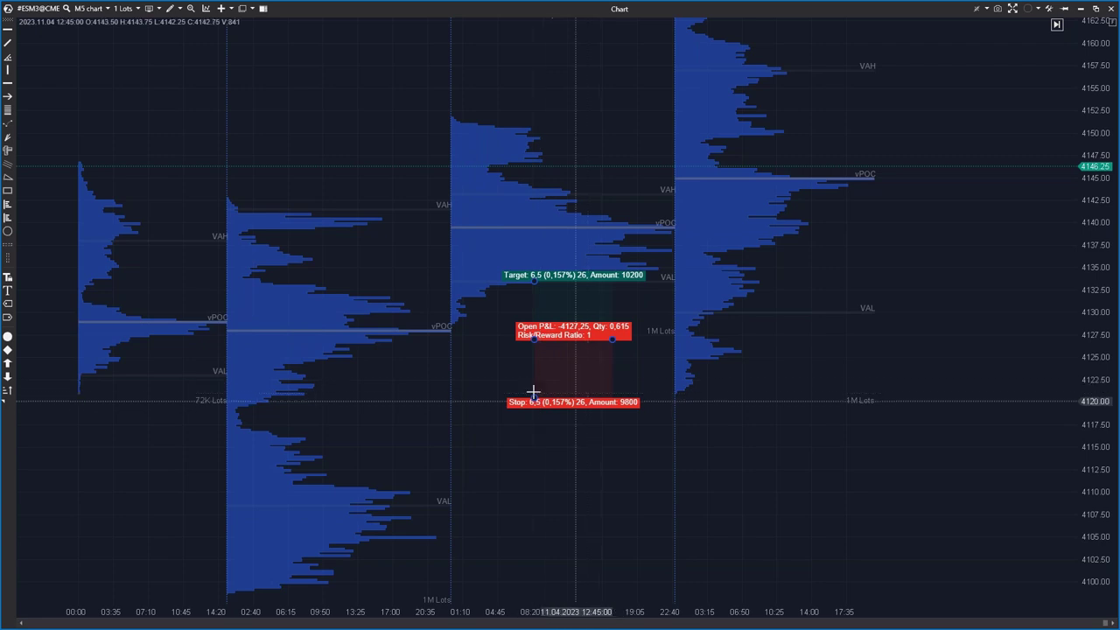
pyautogui.press('Delete')
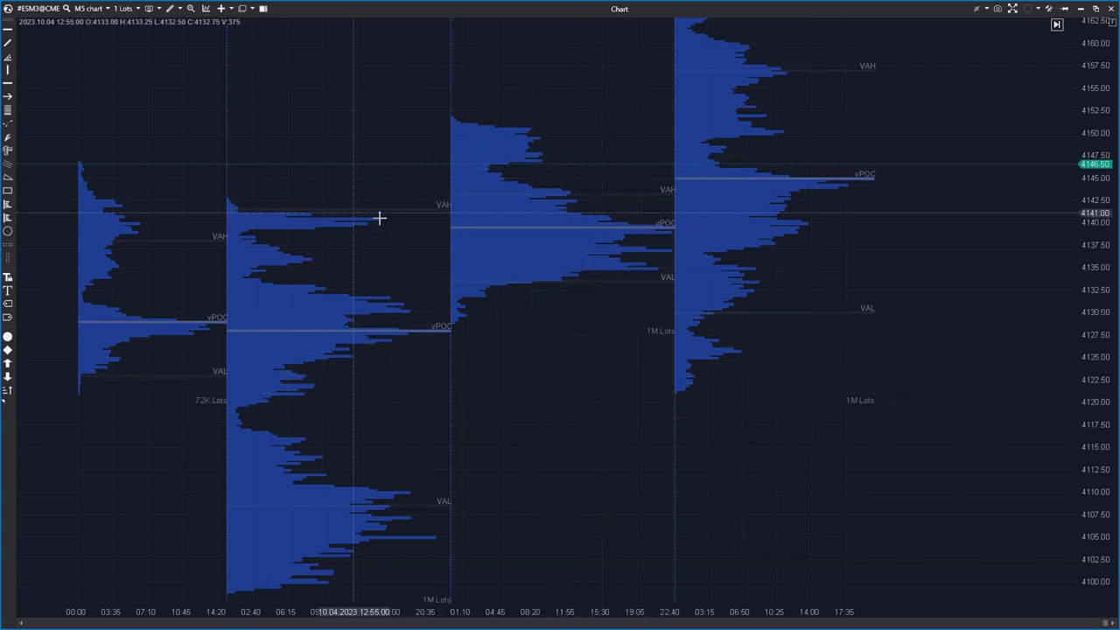
pyautogui.click(174, 8)
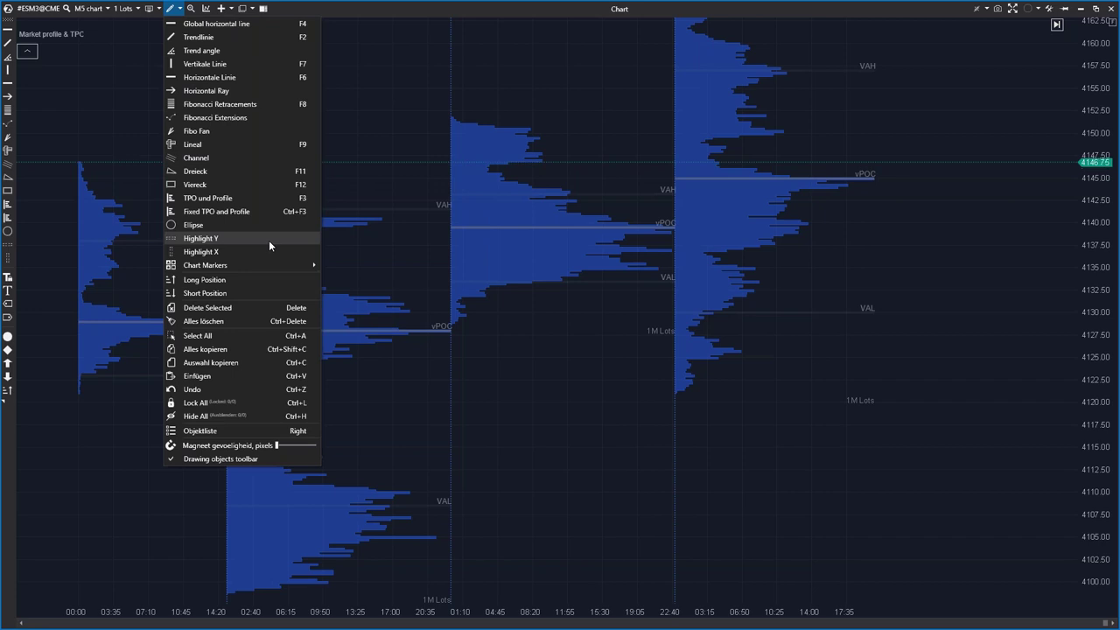
pyautogui.click(285, 236)
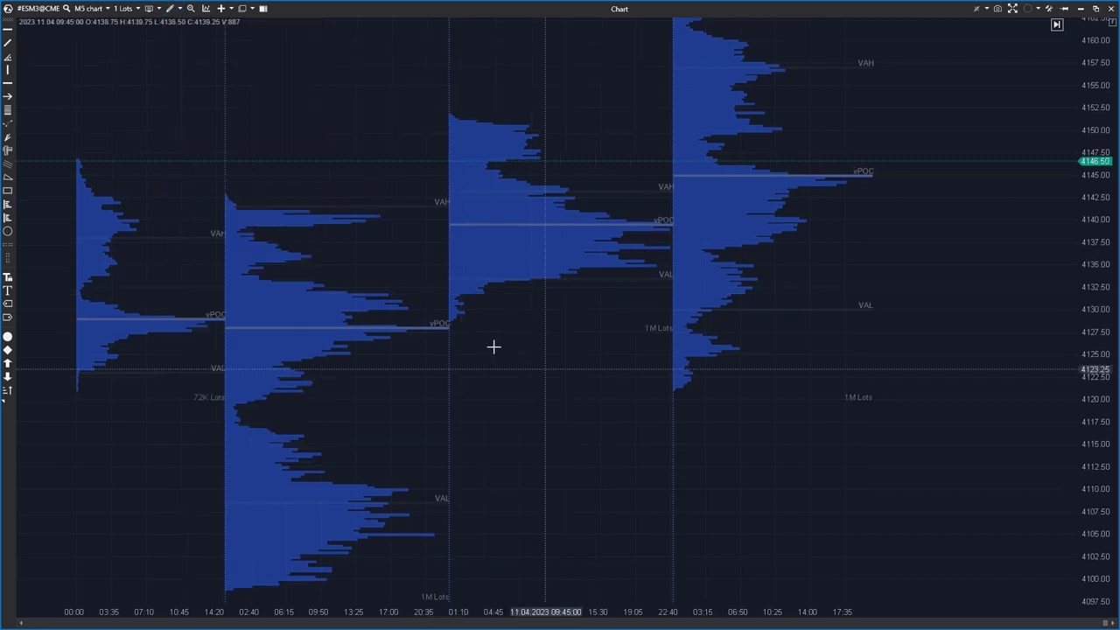
# Step: Clone the chart window and offset the copy from the original chart
pyautogui.rightClick(525, 343)
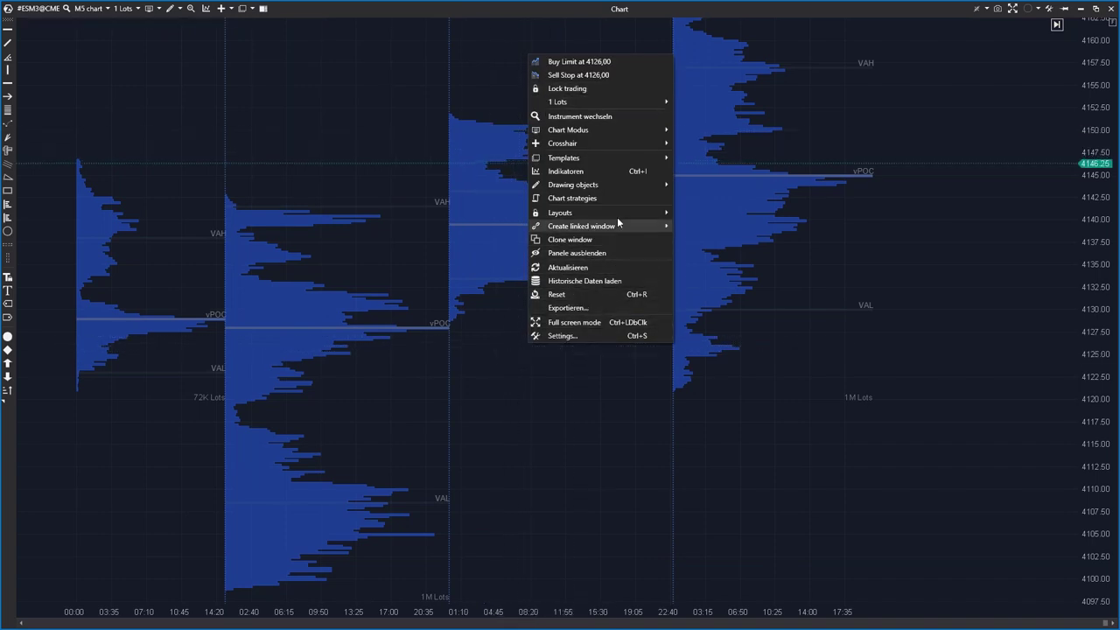
pyautogui.click(532, 240)
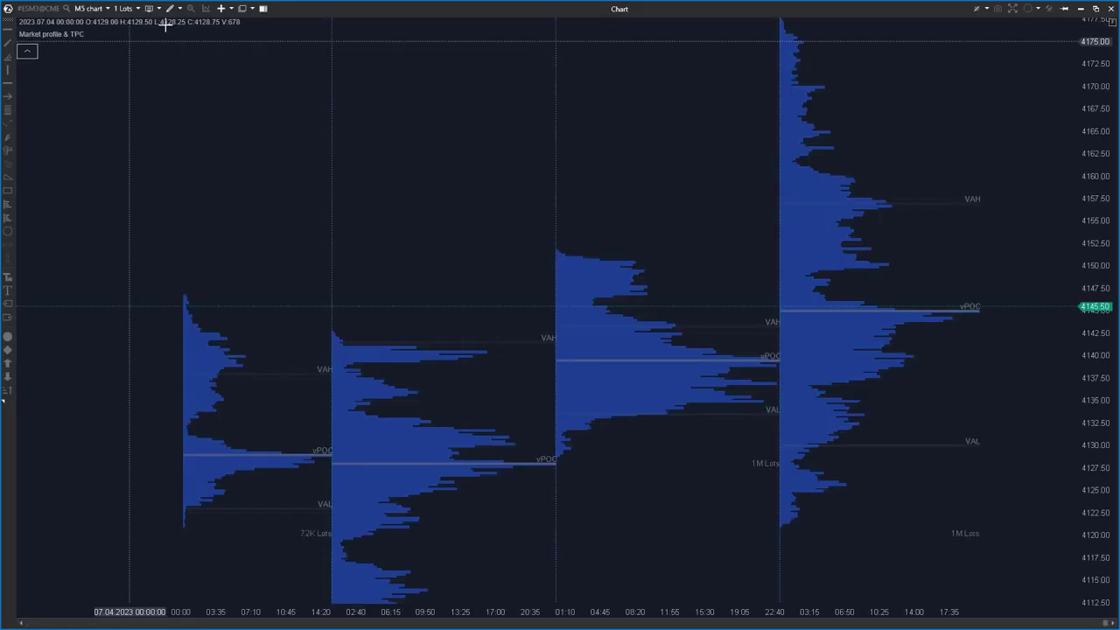
pyautogui.moveTo(391, 15); pyautogui.dragTo(539, 200)
# Step: Set the cloned chart to the H4 timeframe and its display to Clusters
pyautogui.click(237, 192)
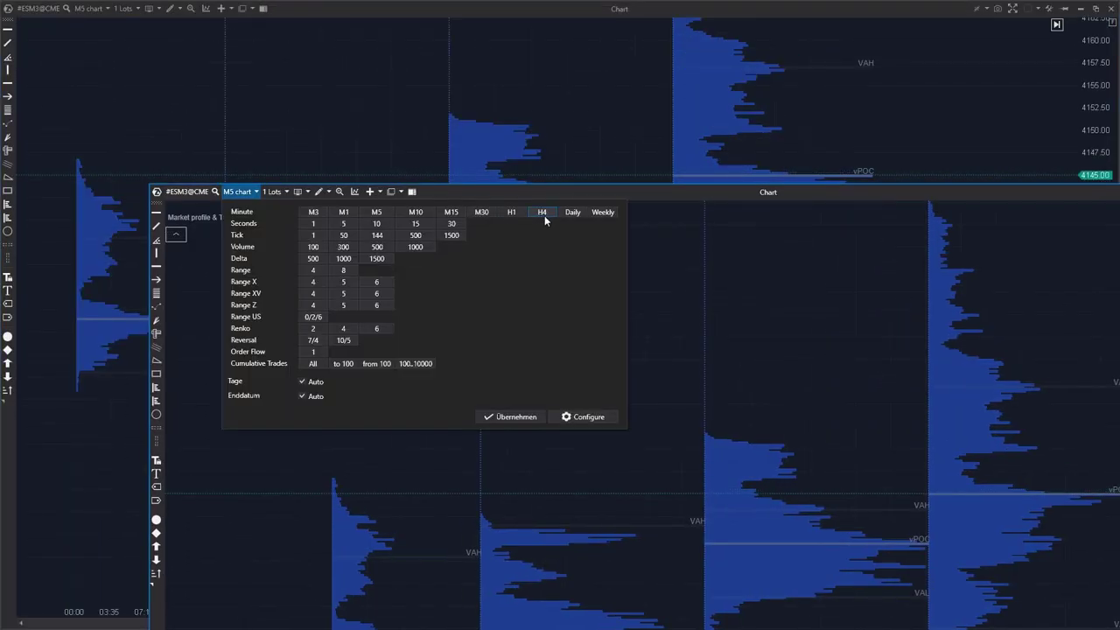
pyautogui.click(542, 212)
pyautogui.click(297, 192)
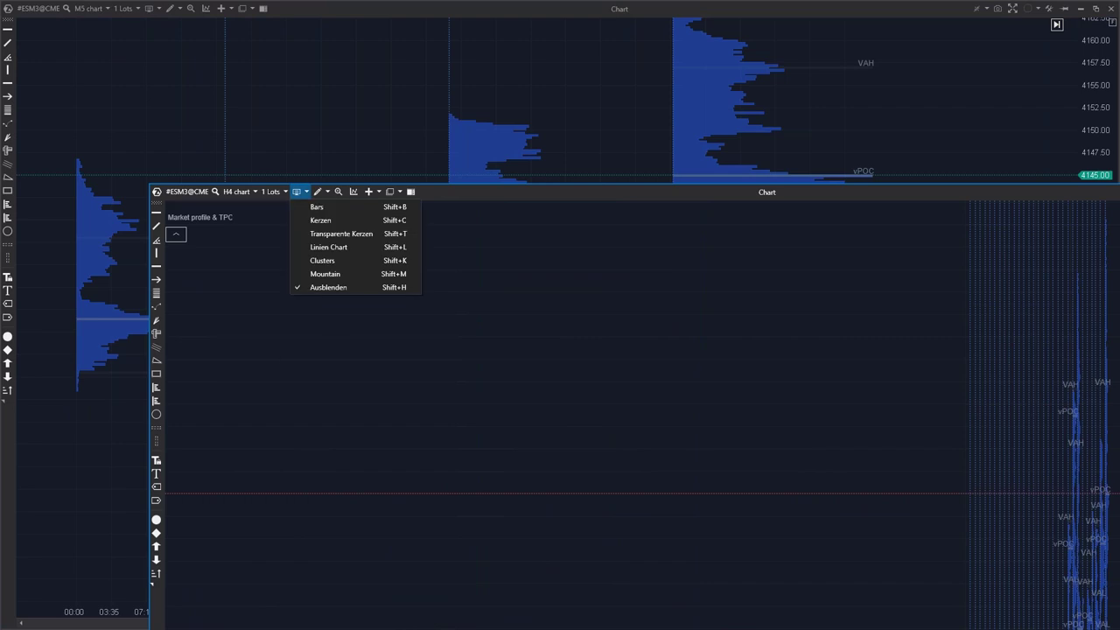
pyautogui.click(338, 266)
# Step: Reposition the cloned H4 window over the original chart so that its whole toolbar is accessible
pyautogui.moveTo(555, 191); pyautogui.dragTo(302, 231)
pyautogui.moveTo(817, 387); pyautogui.dragTo(482, 290)
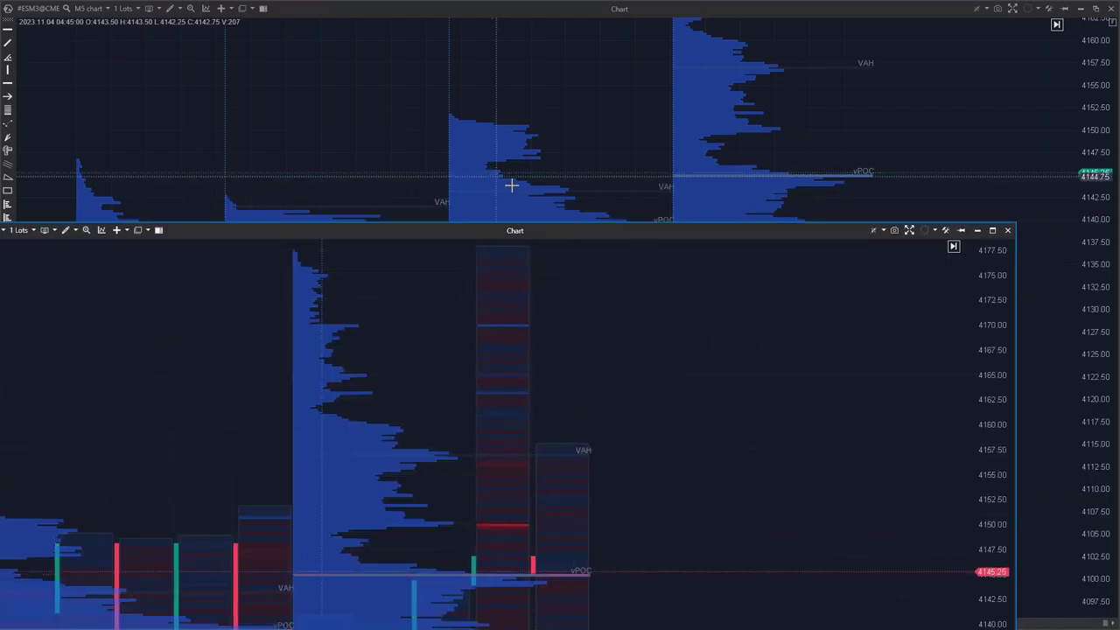
pyautogui.moveTo(992, 303); pyautogui.dragTo(992, 487)
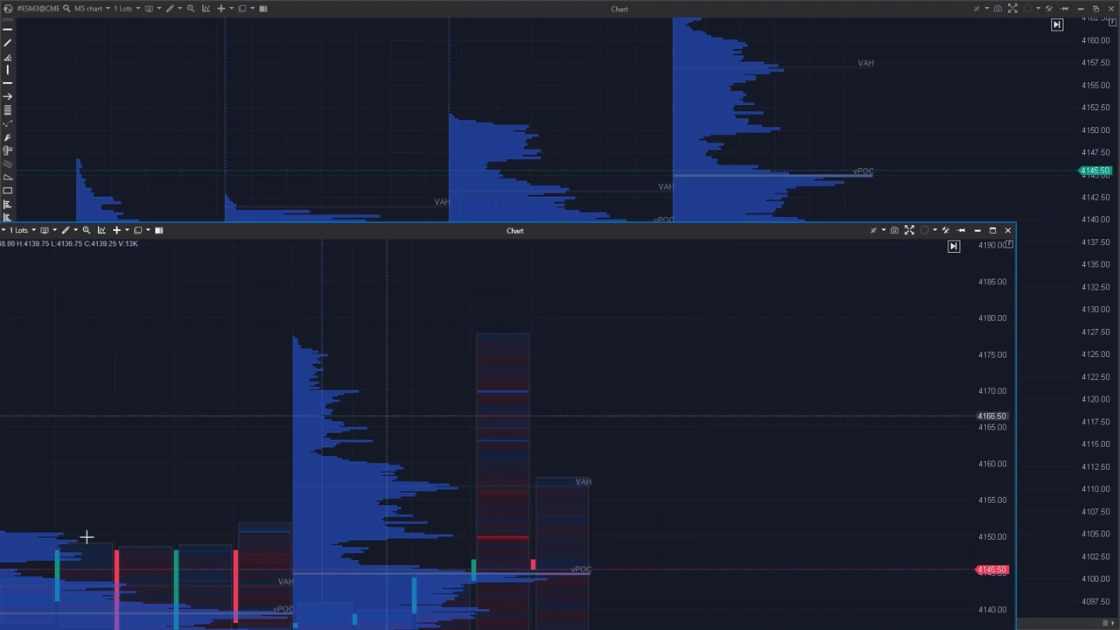
pyautogui.moveTo(515, 230); pyautogui.dragTo(519, 231)
pyautogui.moveTo(0, 235); pyautogui.dragTo(107, 370)
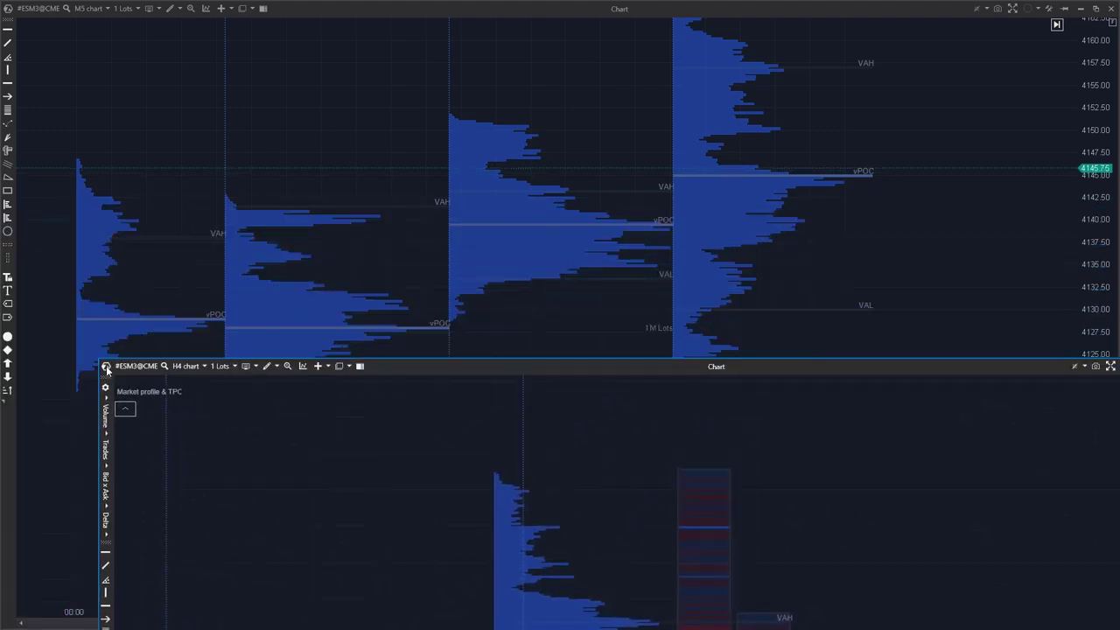
# Step: Choose the Global horizontal line tool for the H4 chart, and reposition the H4 and M5 windows so both charts are accessible
pyautogui.click(267, 366)
pyautogui.scroll(1, 314, 112)
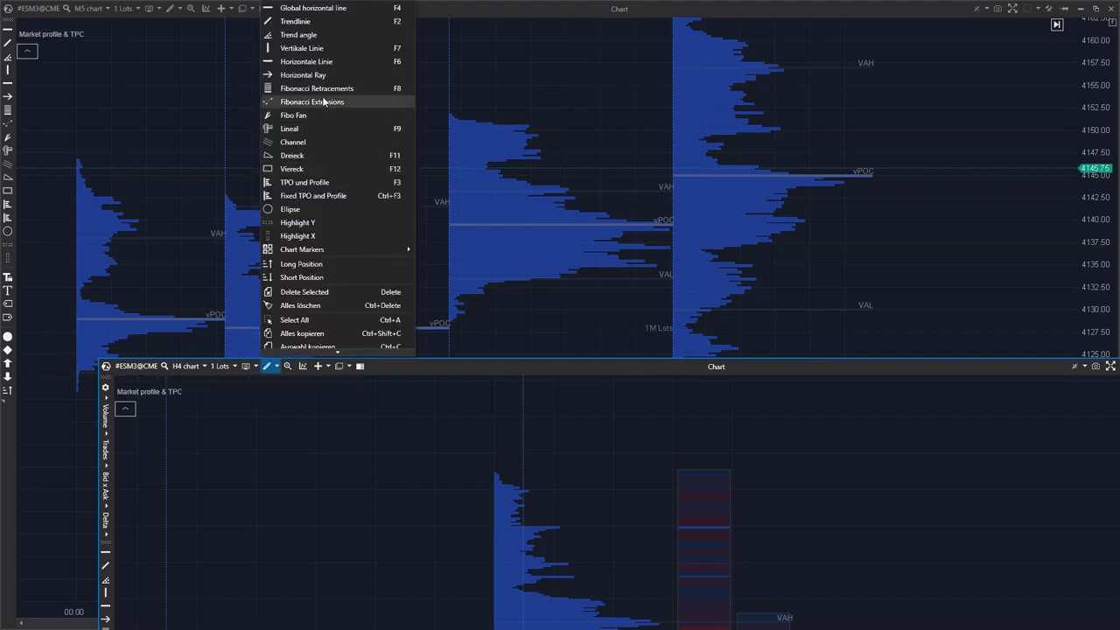
pyautogui.click(321, 14)
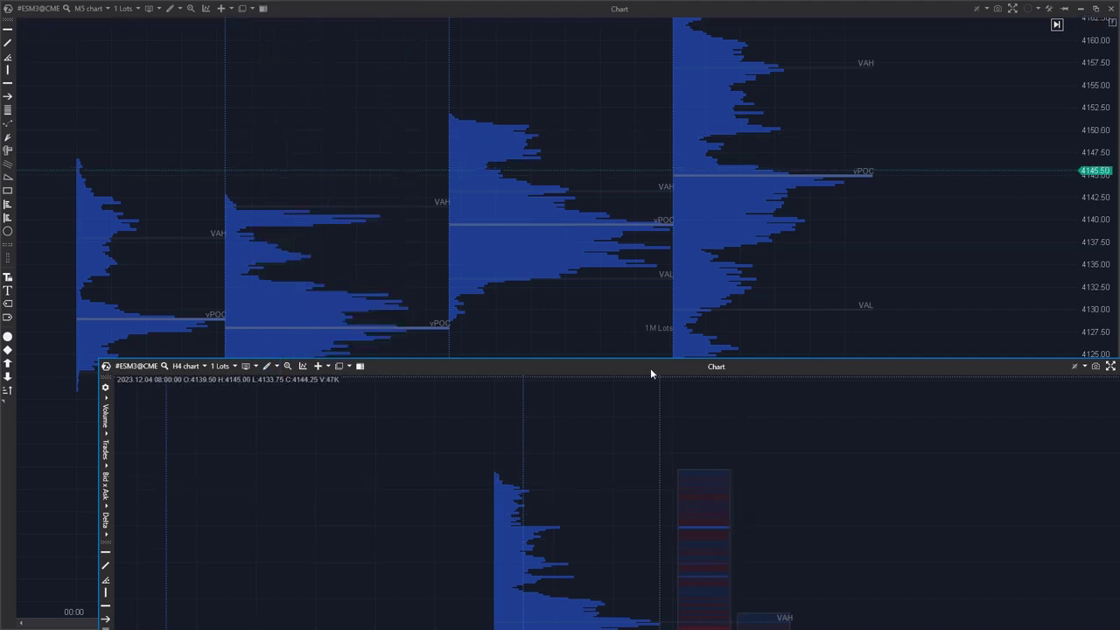
pyautogui.moveTo(642, 366); pyautogui.dragTo(532, 248)
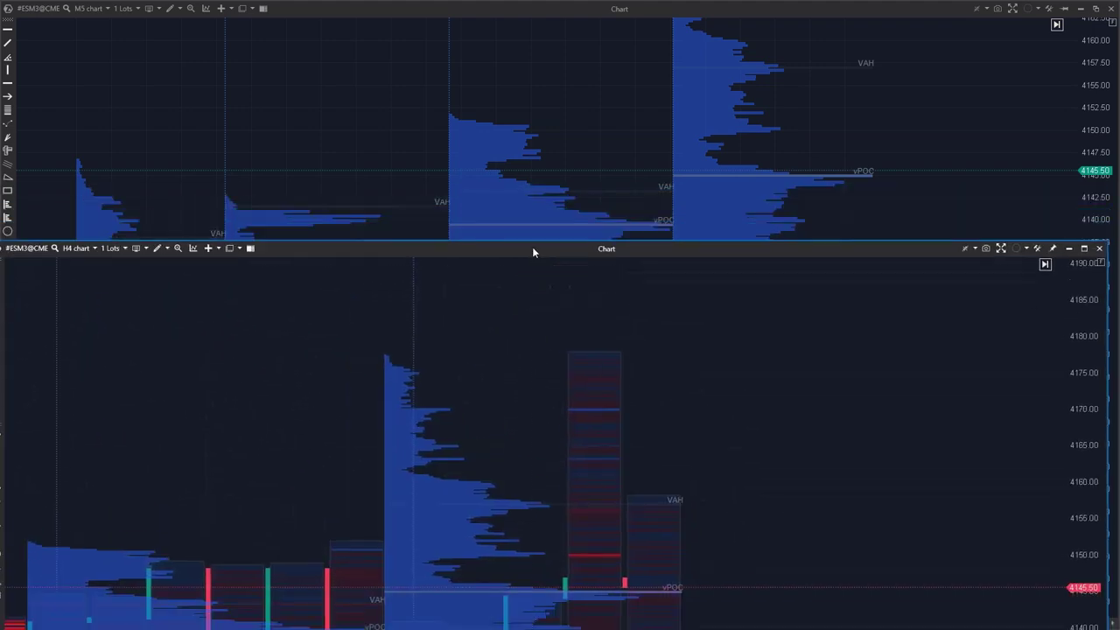
pyautogui.click(562, 128)
pyautogui.moveTo(438, 8); pyautogui.dragTo(325, 93)
# Step: Place a global horizontal line at 4150.25 on the H4 chart, compare it with the M5 chart, and remove it again
pyautogui.click(727, 537)
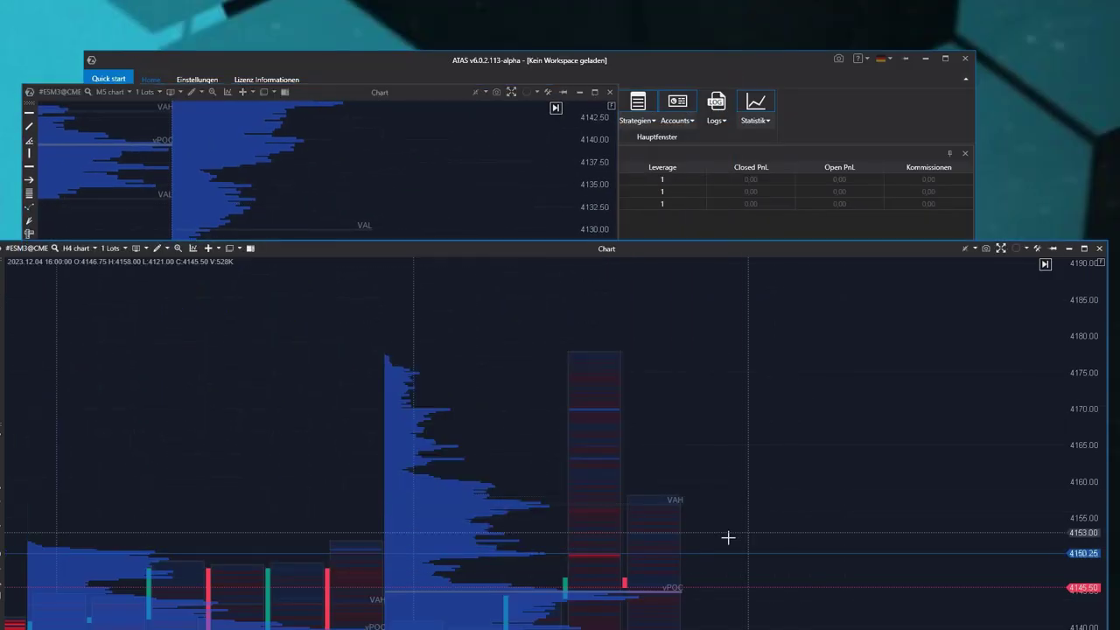
pyautogui.click(465, 205)
pyautogui.click(837, 423)
pyautogui.click(718, 555)
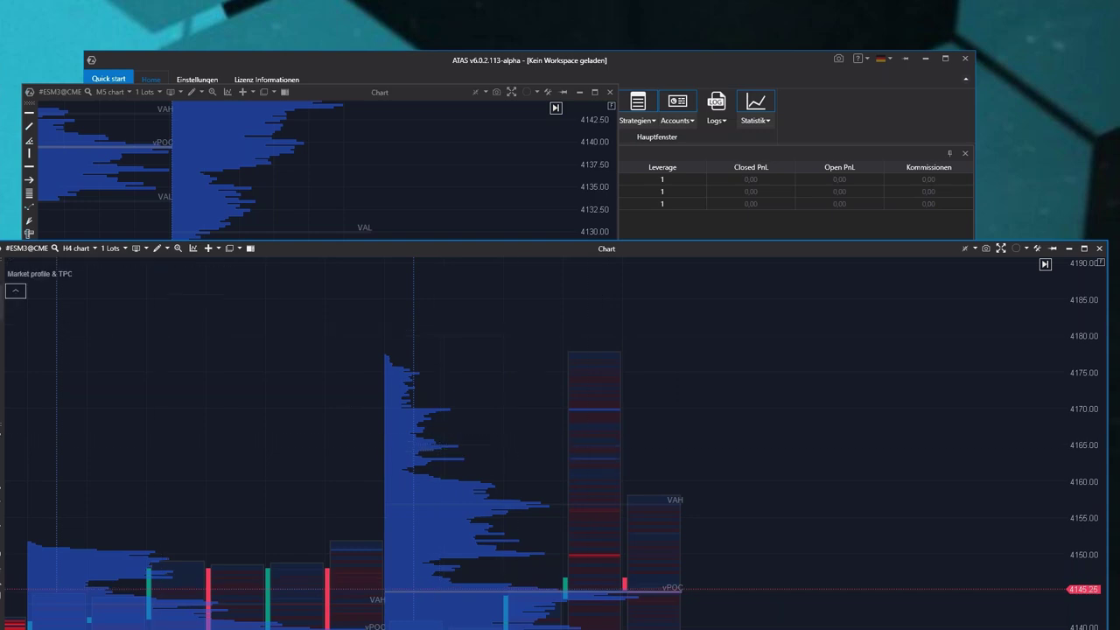
# Step: Draw a rectangle on the H4 chart from about 4161 down to 4148, starting at the last cluster bar
pyautogui.click(163, 249)
pyautogui.click(182, 424)
pyautogui.moveTo(623, 472)
pyautogui.mouseDown()
pyautogui.moveTo(872, 555)
pyautogui.moveTo(979, 567)
pyautogui.mouseUp()
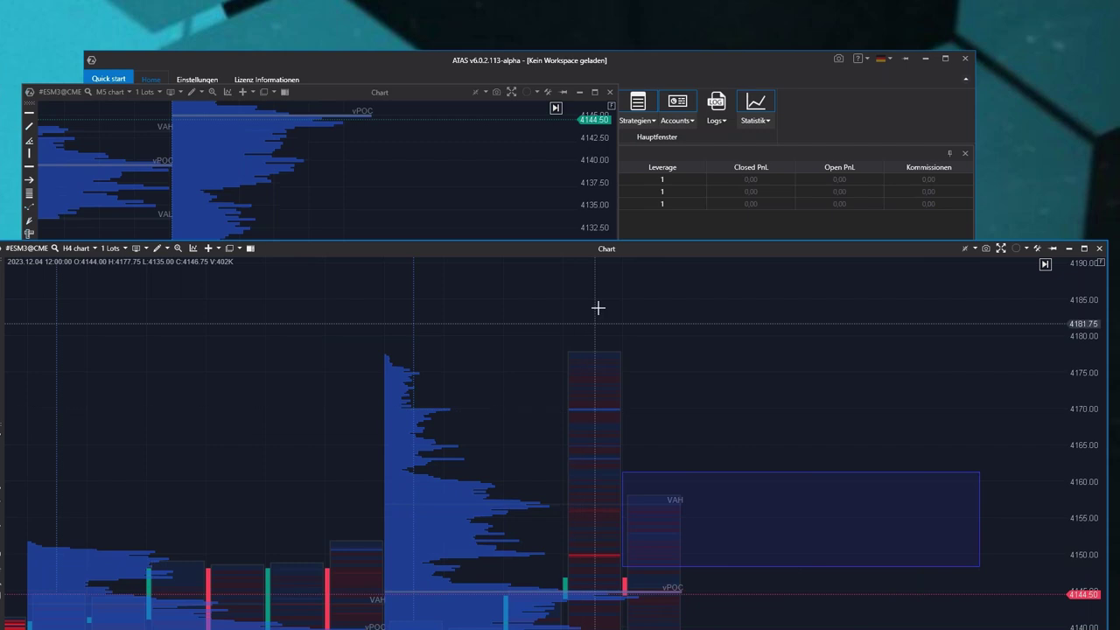
pyautogui.click(732, 520)
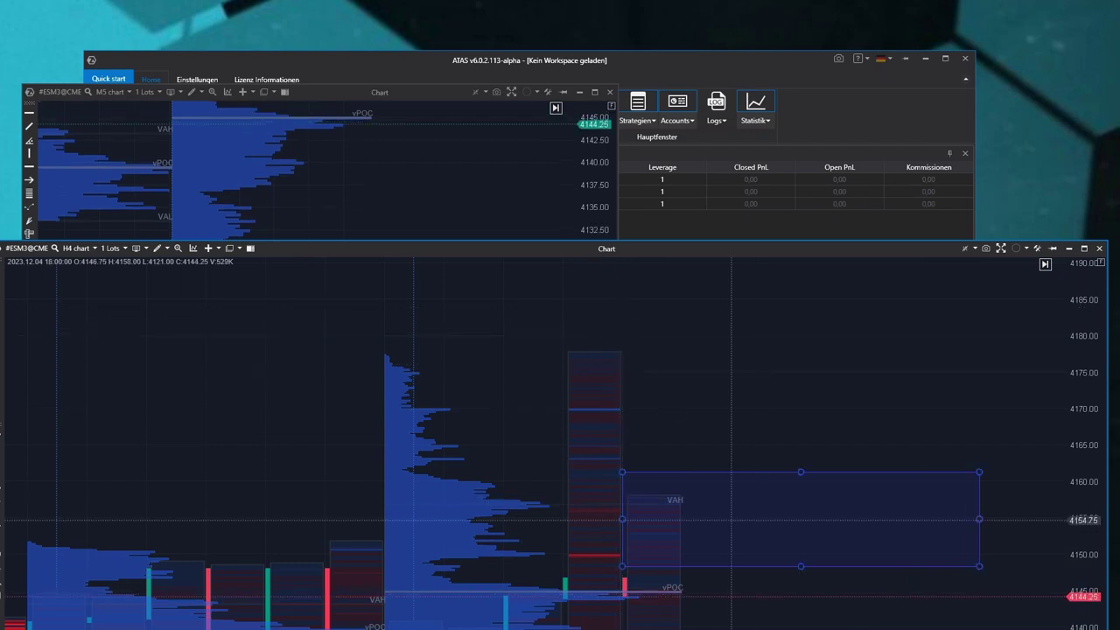
# Step: Check the rectangle on the M5 chart, and view the rectangle's settings on the H4 chart without changing them
pyautogui.click(405, 215)
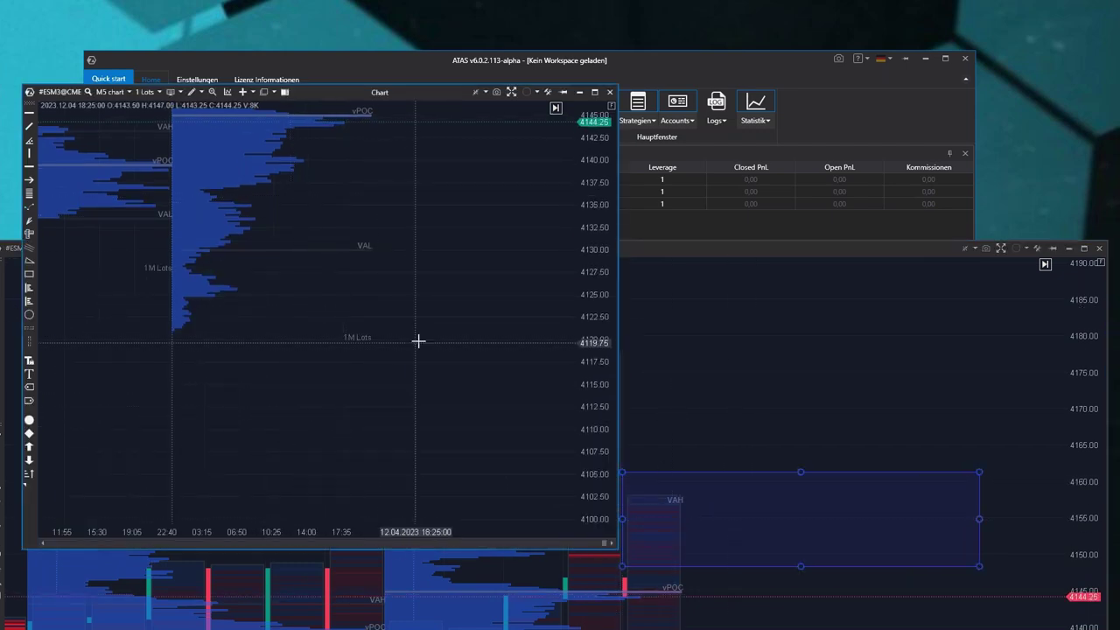
pyautogui.moveTo(601, 250); pyautogui.dragTo(601, 405)
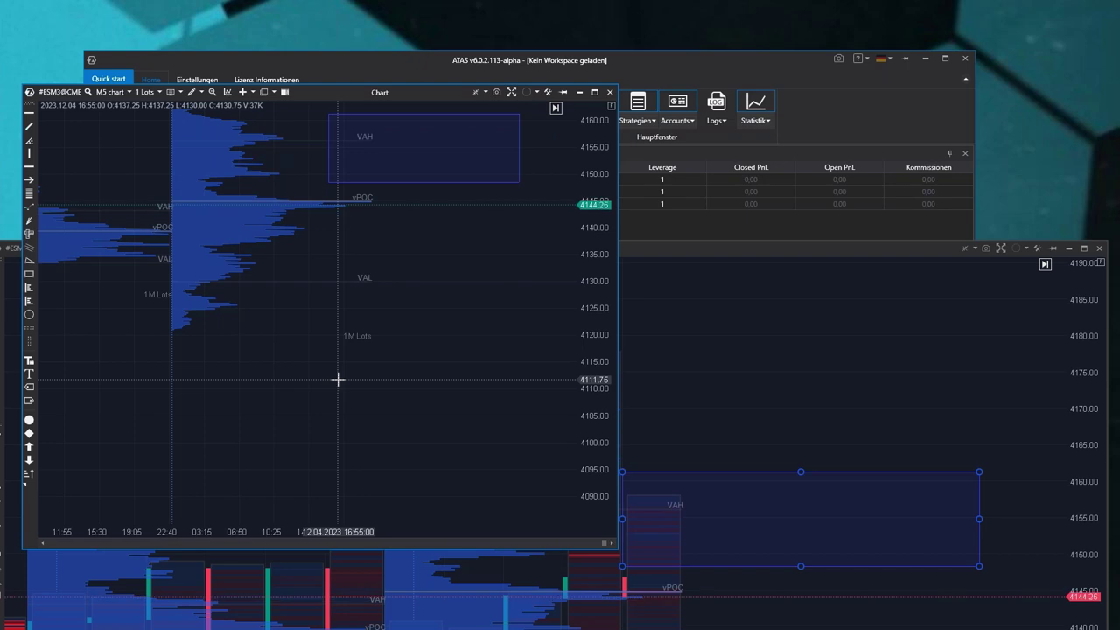
pyautogui.doubleClick(706, 500)
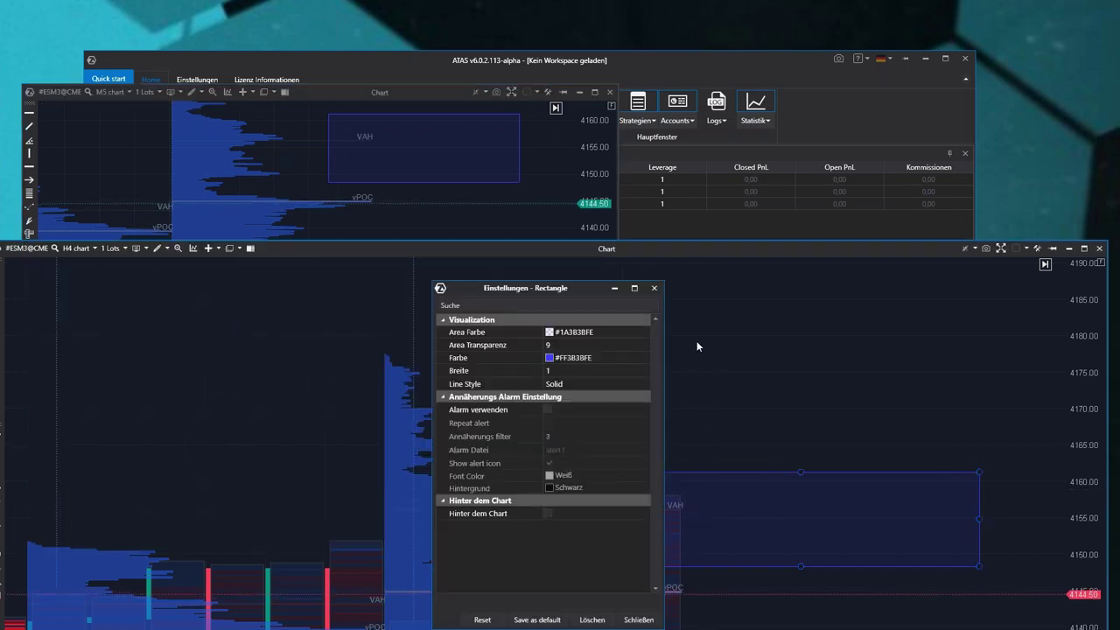
pyautogui.click(653, 288)
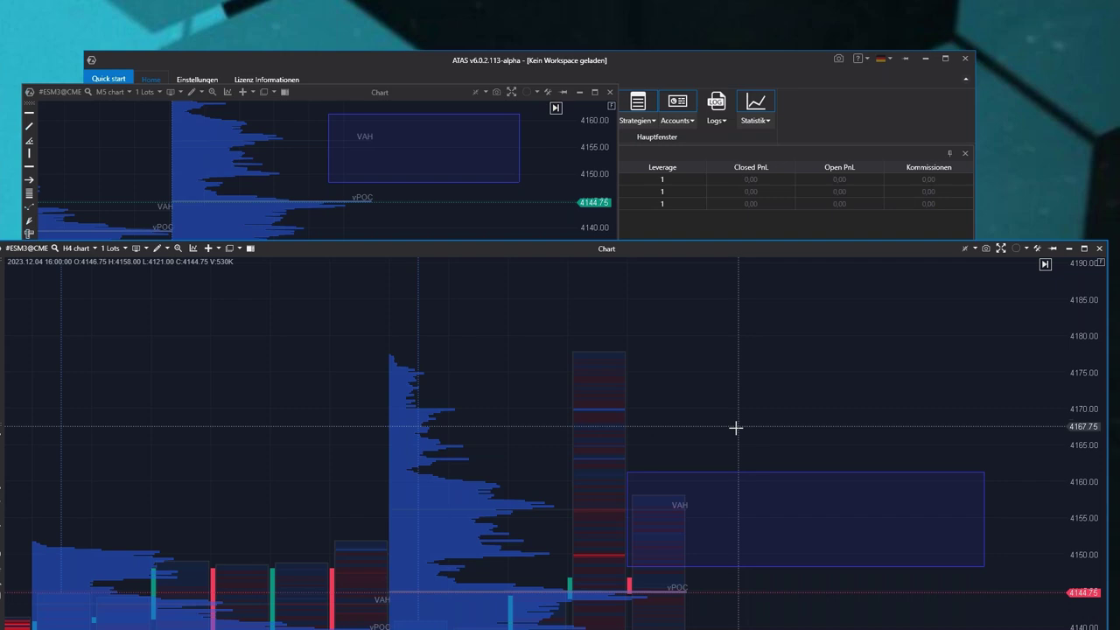
# Step: Delete the rectangle from the H4 chart and undo the deletion
pyautogui.click(710, 438)
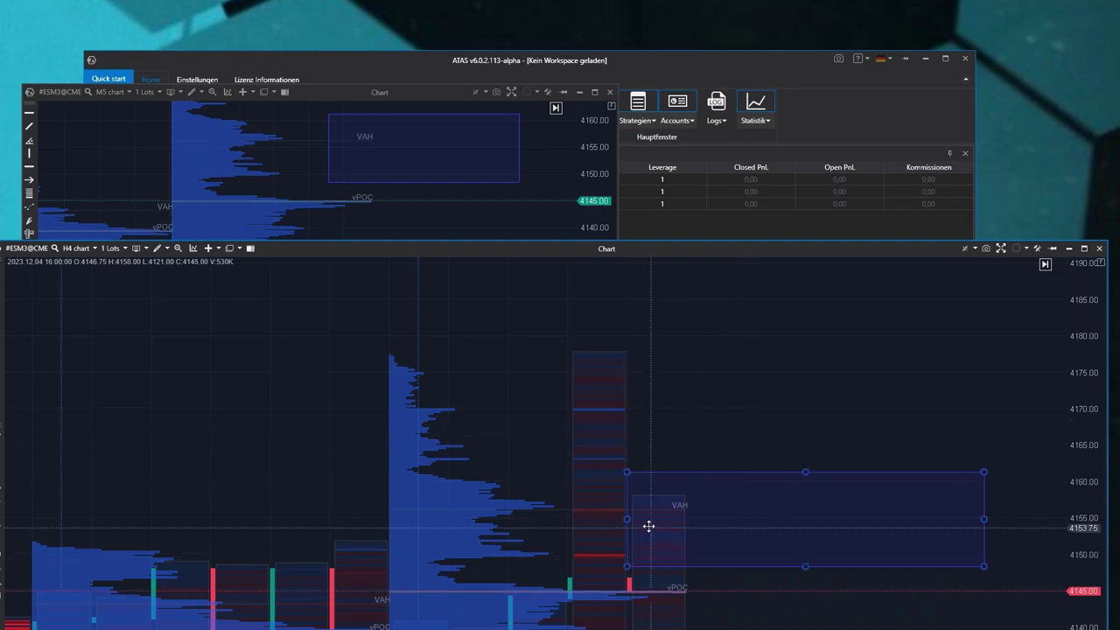
pyautogui.press('Delete')
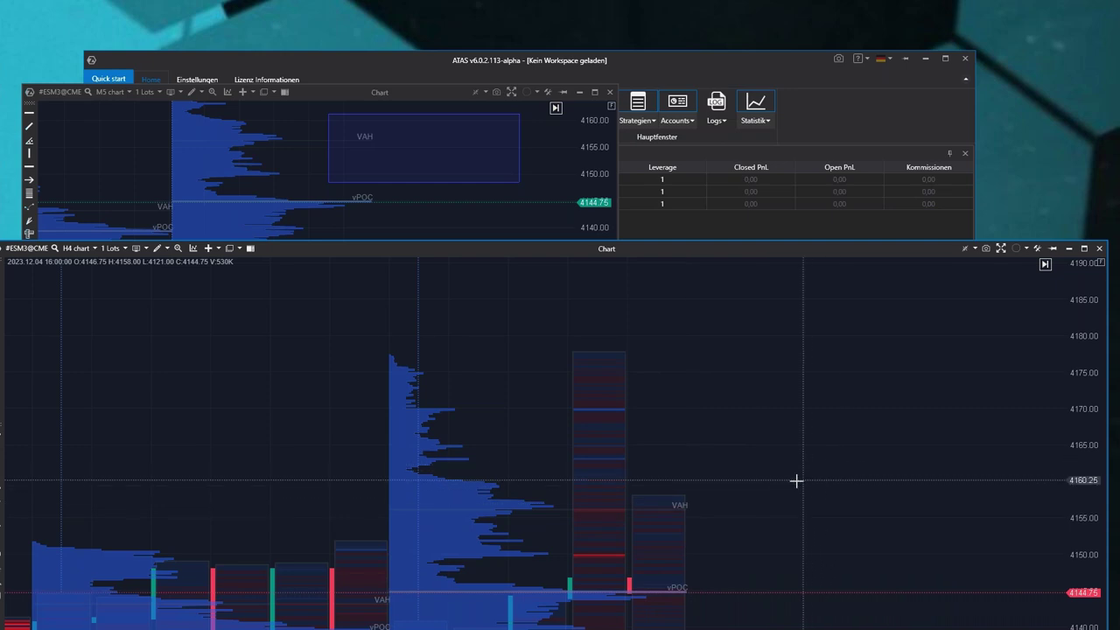
pyautogui.hotkey('ctrl', 'z')
pyautogui.click(725, 448)
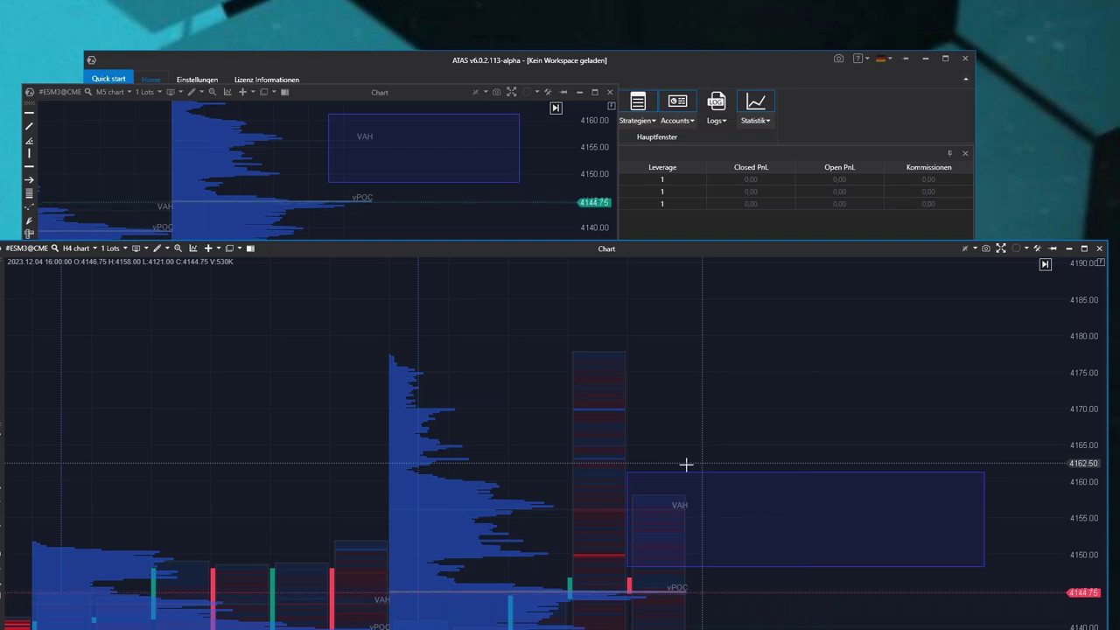
# Step: Shrink the H4 chart window and place it beside the M5 chart window
pyautogui.moveTo(447, 249); pyautogui.dragTo(661, 280)
pyautogui.moveTo(167, 275); pyautogui.dragTo(534, 440)
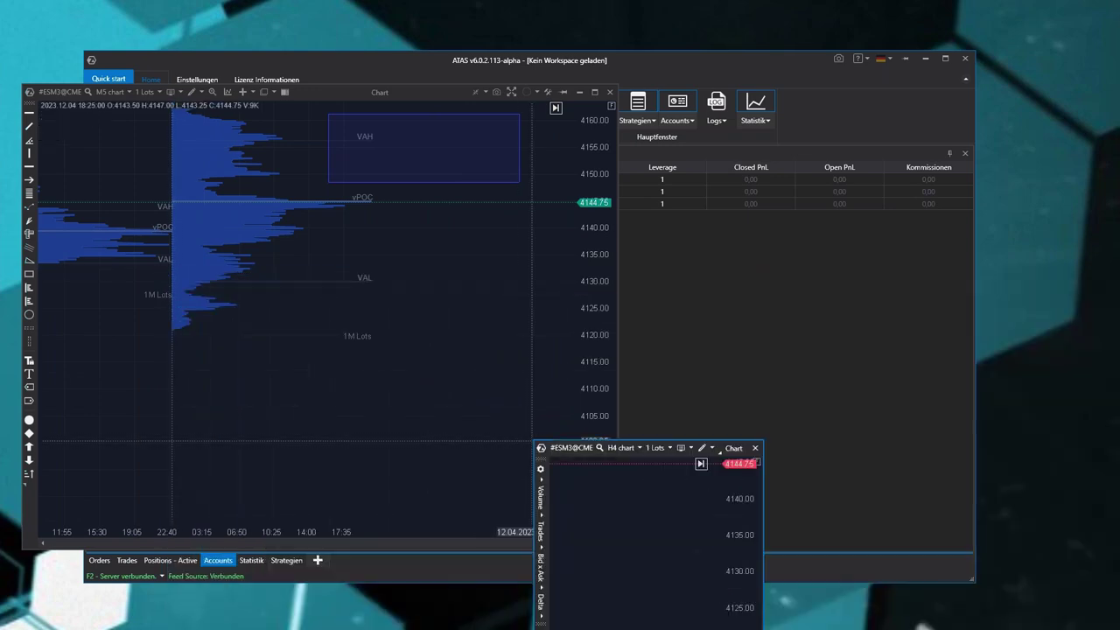
pyautogui.moveTo(348, 413); pyautogui.dragTo(311, 394)
pyautogui.moveTo(598, 398); pyautogui.dragTo(908, 112)
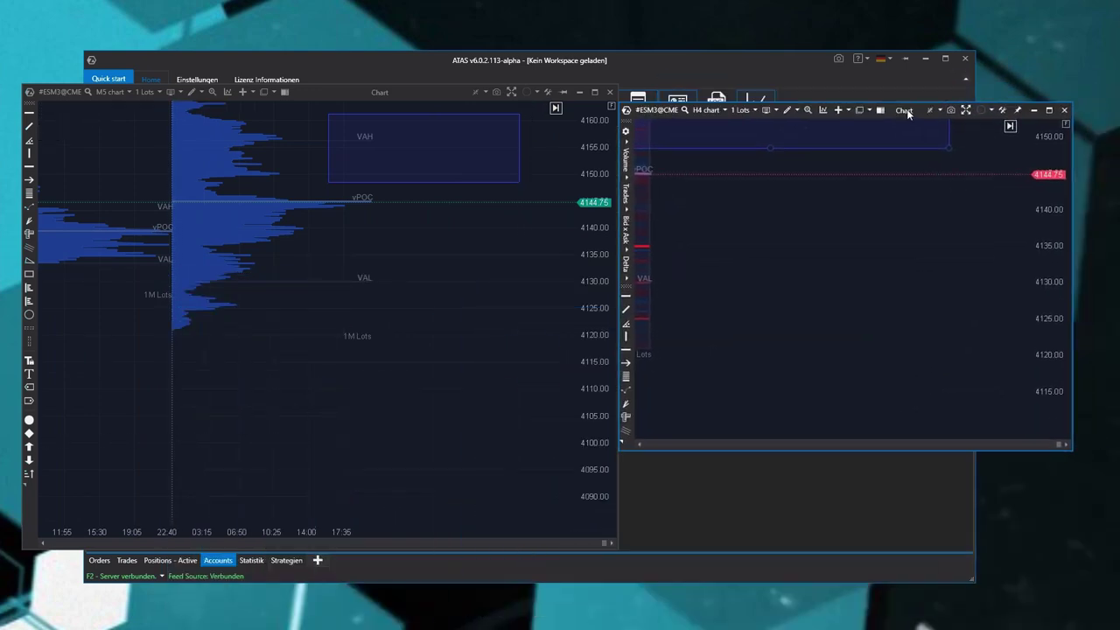
# Step: Link the M5 and H4 chart windows by assigning both to the Red group
pyautogui.click(533, 93)
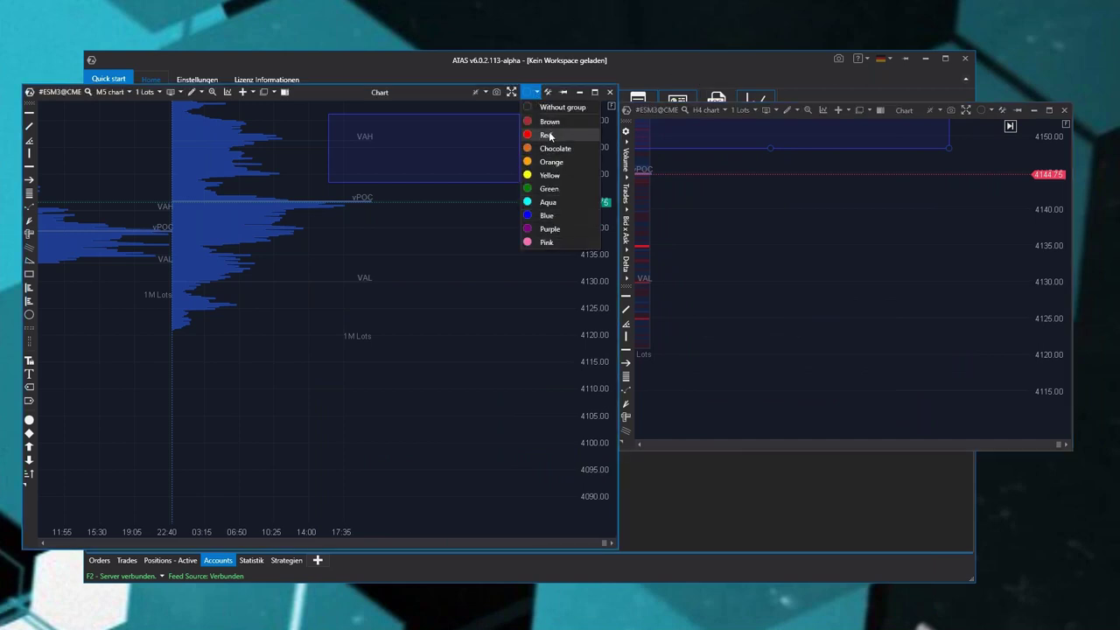
pyautogui.click(550, 135)
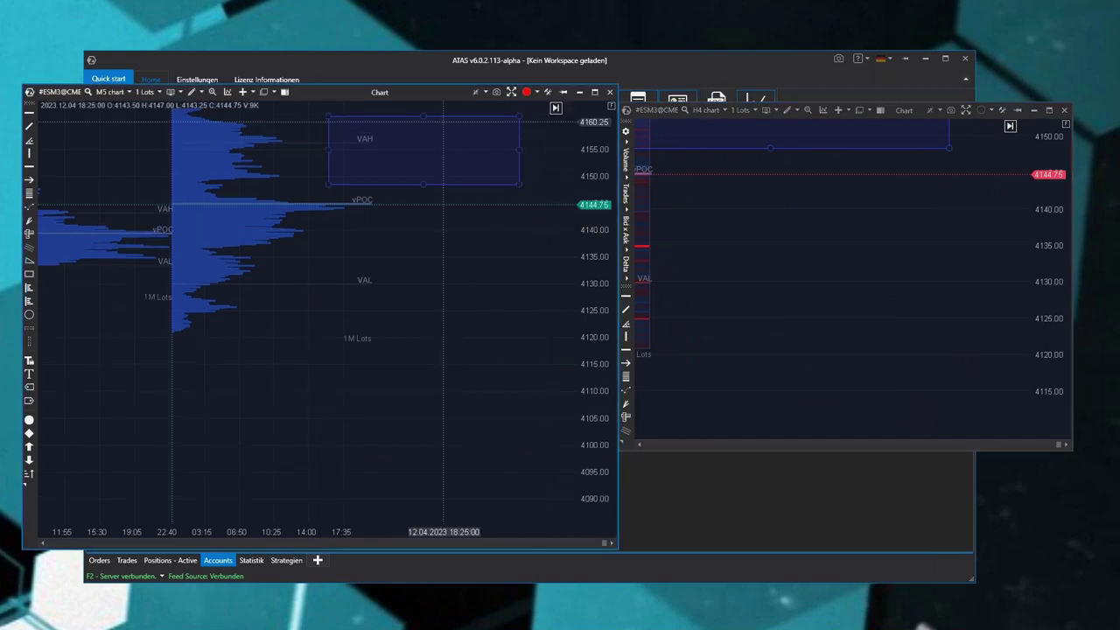
pyautogui.click(988, 112)
pyautogui.click(1001, 154)
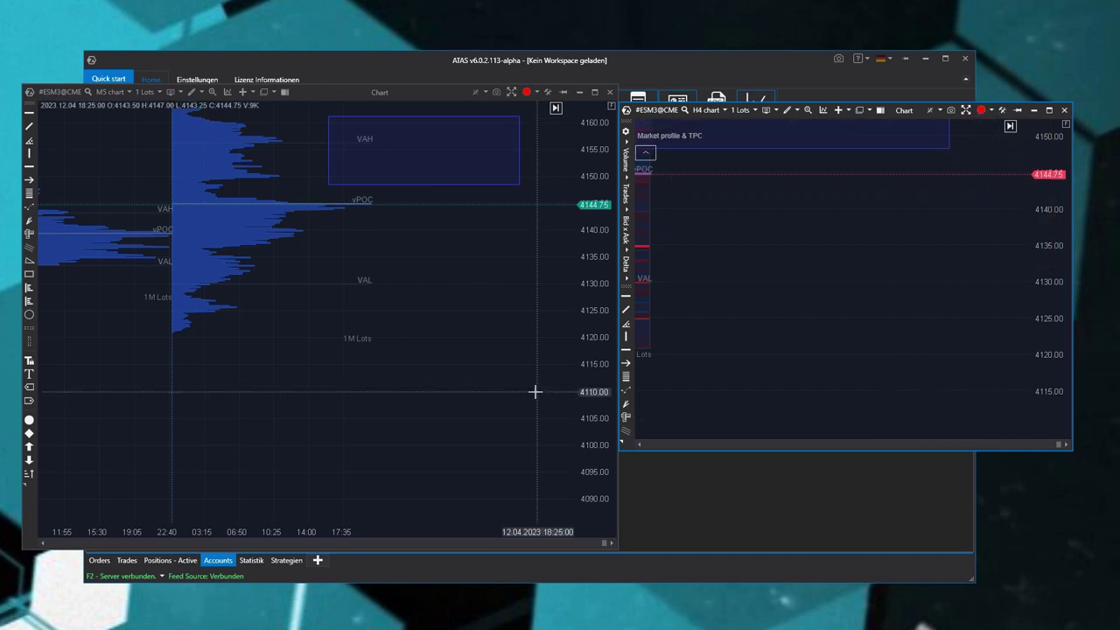
# Step: Delete the rectangle from both the H4 chart and the M5 chart
pyautogui.click(743, 146)
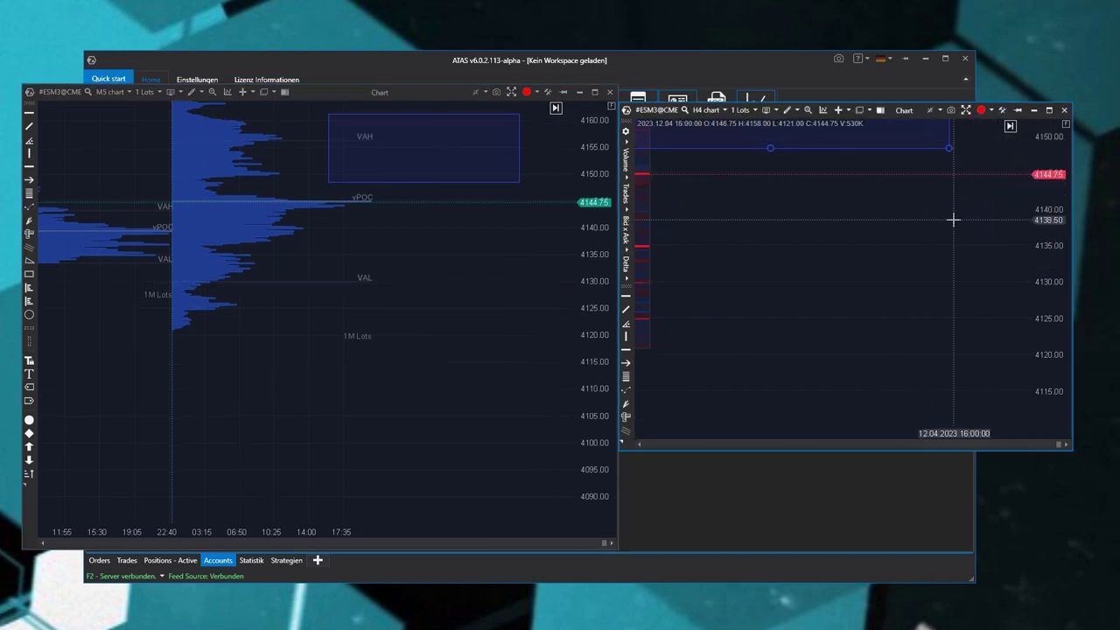
pyautogui.press('Delete')
pyautogui.click(438, 180)
pyautogui.press('Delete')
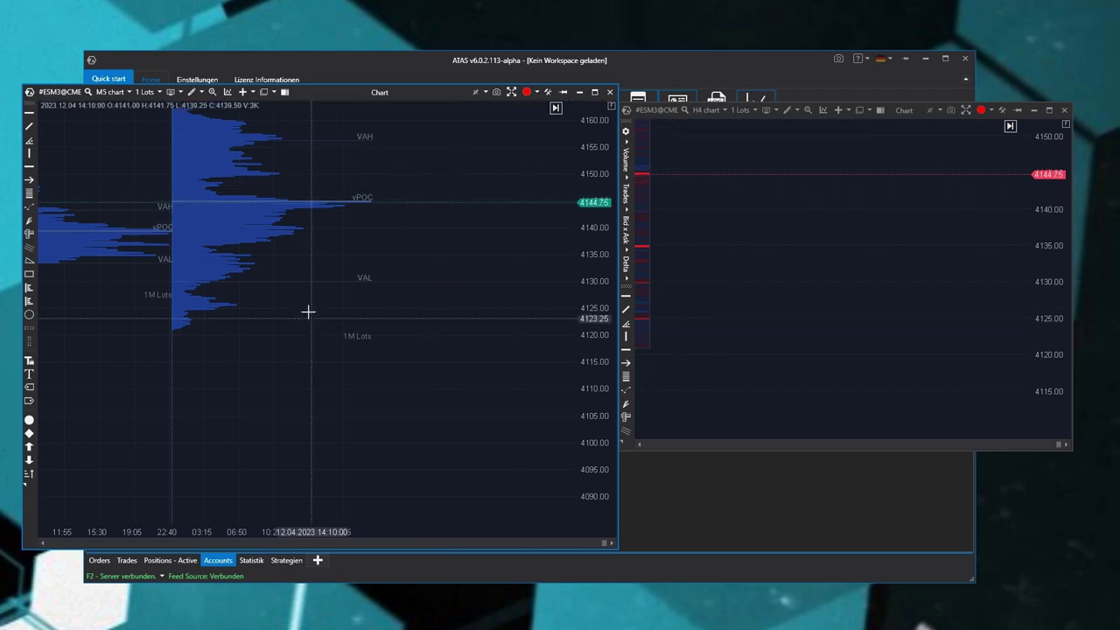
pyautogui.moveTo(307, 312); pyautogui.dragTo(323, 342)
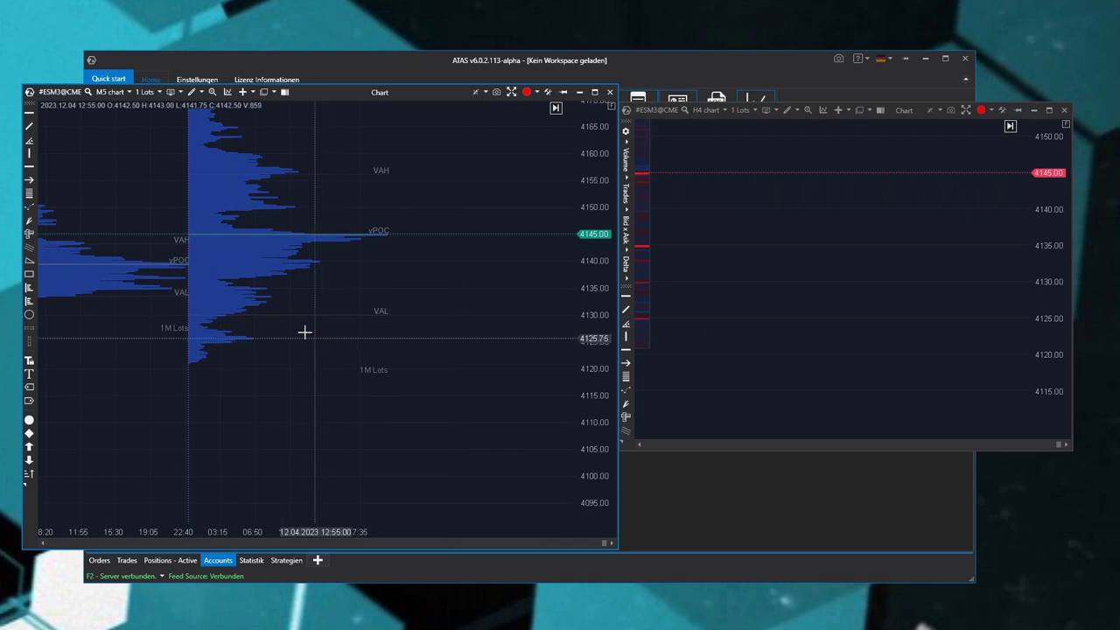
pyautogui.click(195, 94)
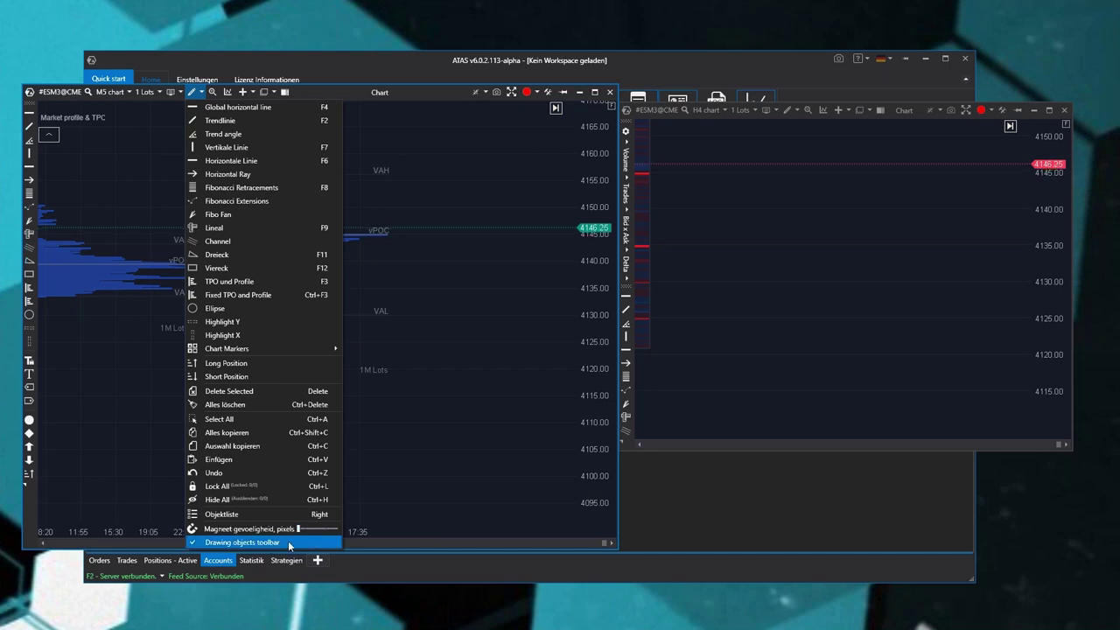
pyautogui.click(417, 495)
# Step: Set the M5 chart's display to candles (Kerzen) over the daily profiles
pyautogui.moveTo(398, 358); pyautogui.dragTo(368, 380)
pyautogui.click(773, 258)
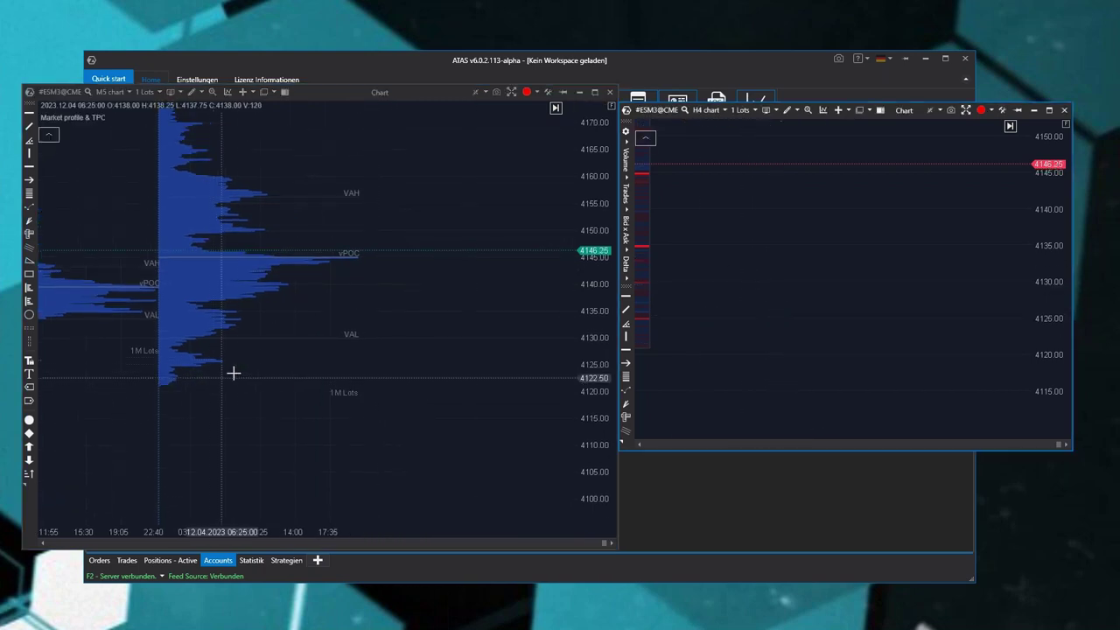
pyautogui.click(172, 92)
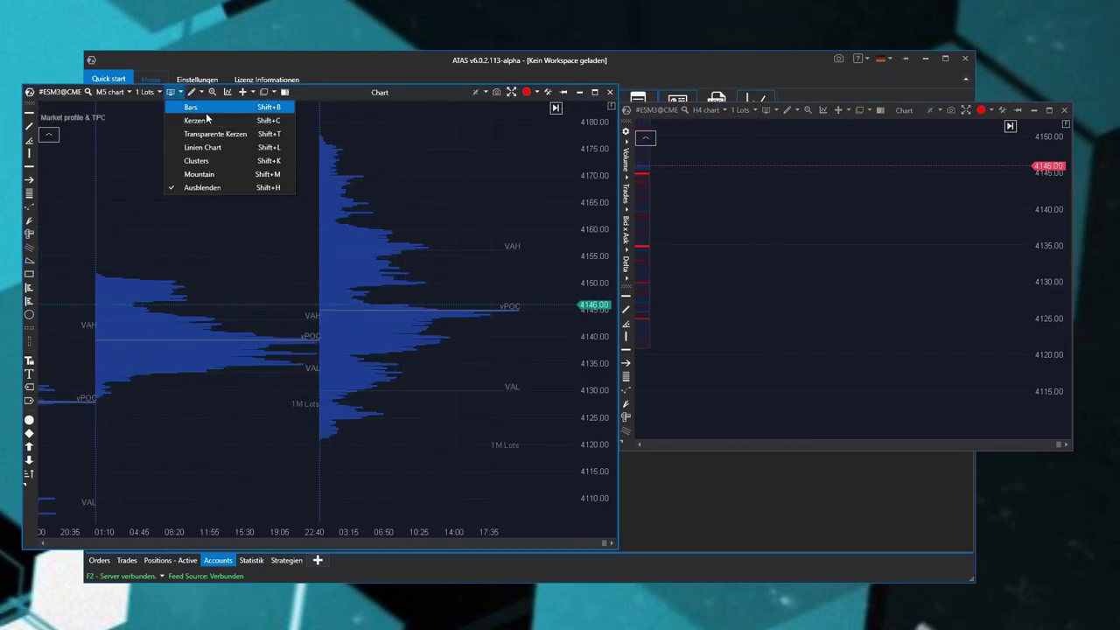
pyautogui.click(206, 120)
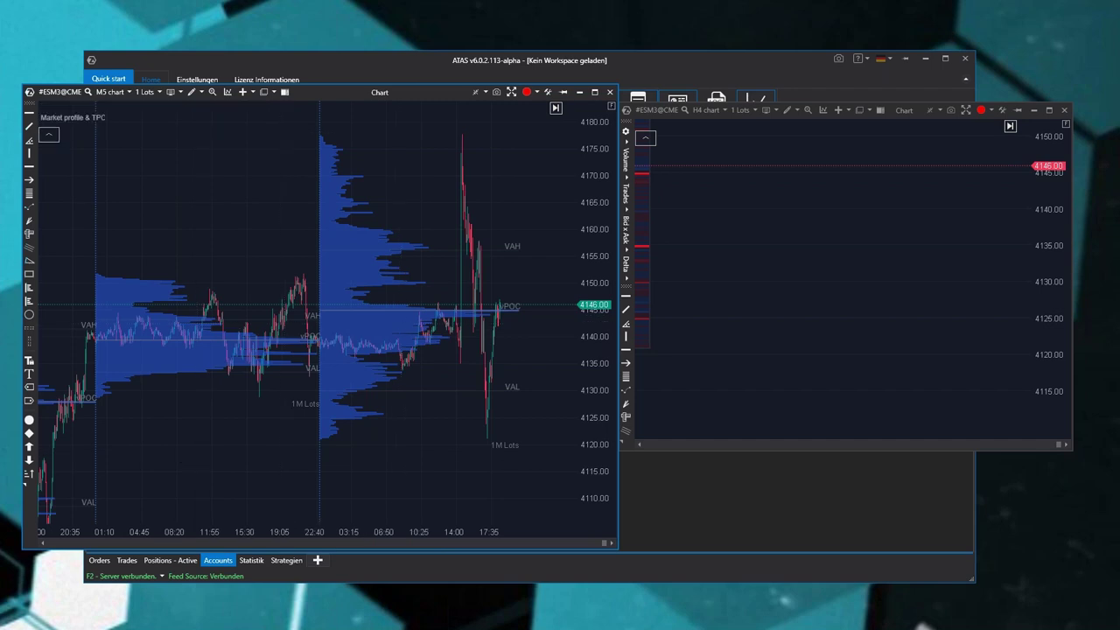
# Step: Examine the M5 candles with the magnifier, and view the indicator list without adding an indicator
pyautogui.click(211, 94)
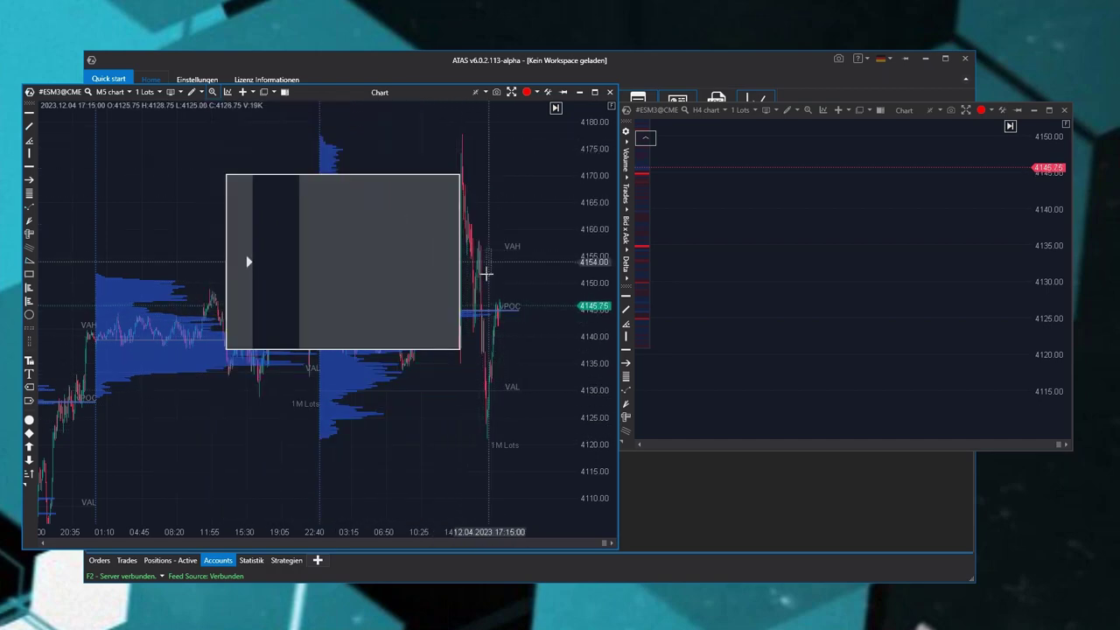
pyautogui.click(491, 434)
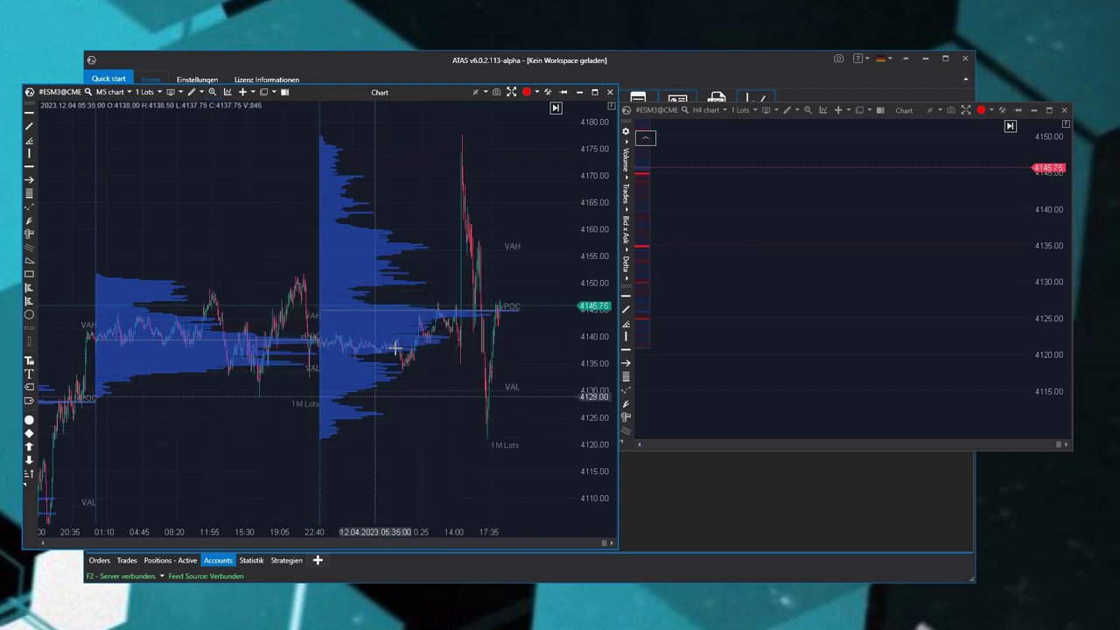
pyautogui.click(228, 94)
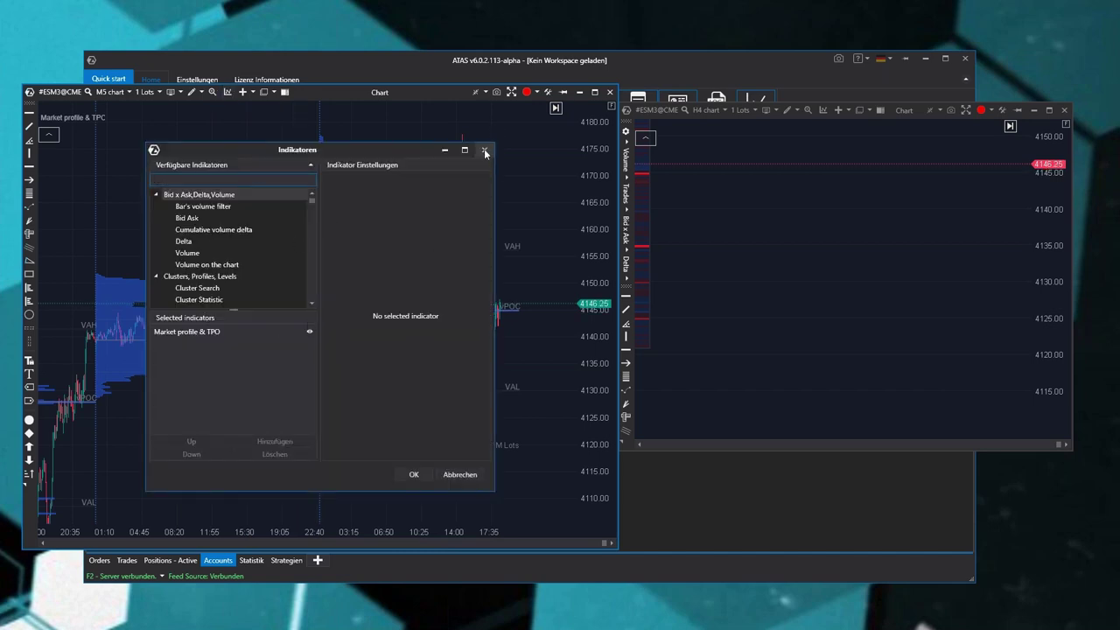
pyautogui.click(486, 153)
# Step: Switch the M5 chart's cursor to Global Crosshair
pyautogui.click(252, 91)
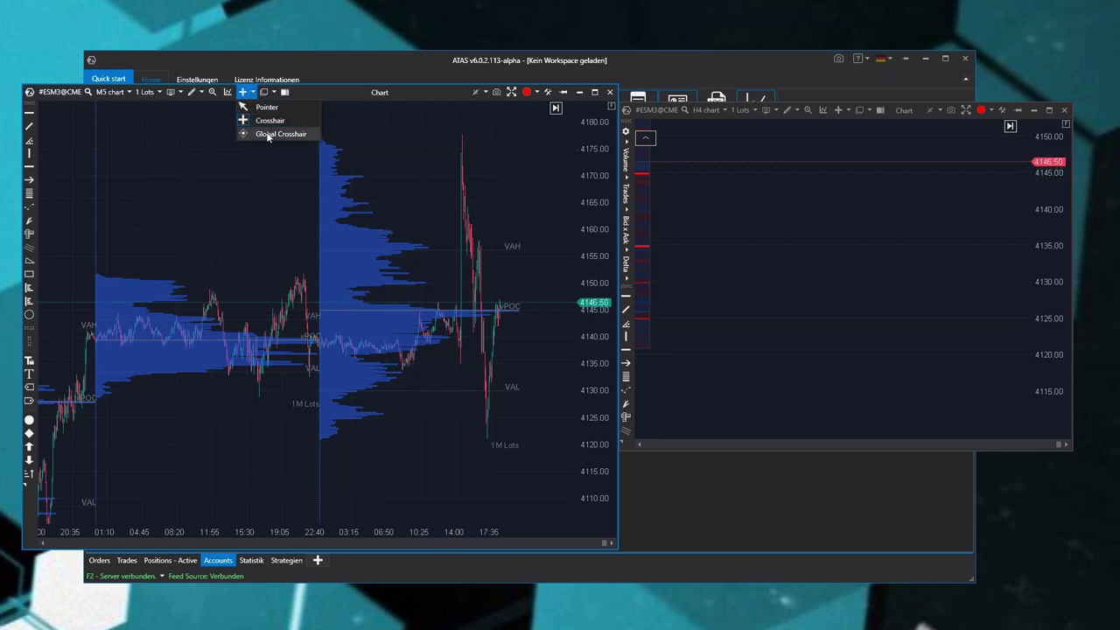
pyautogui.click(275, 160)
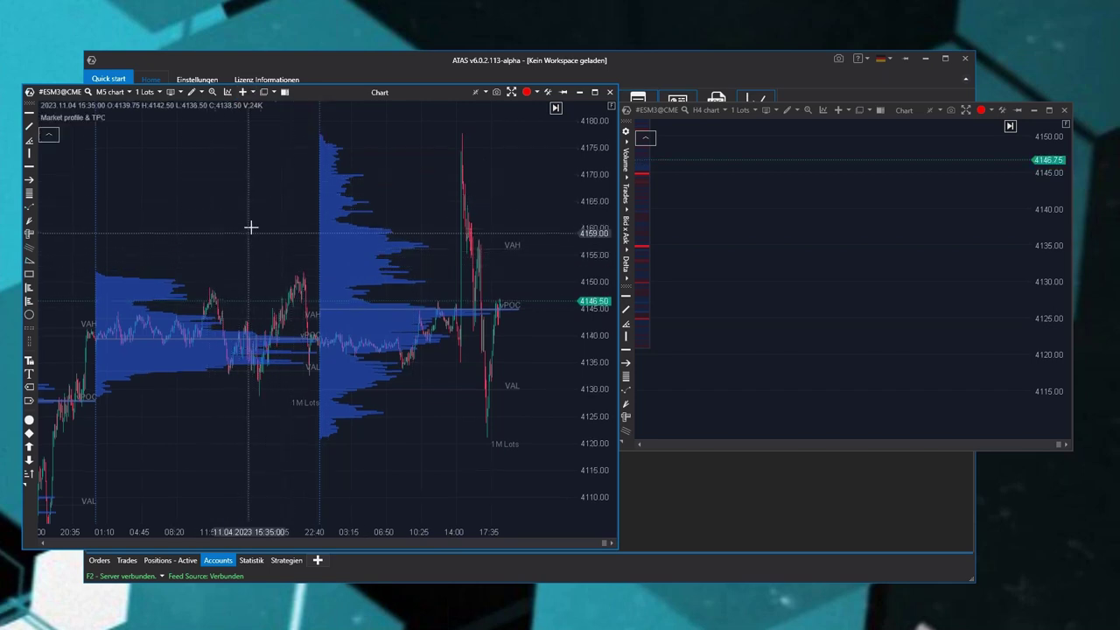
pyautogui.click(252, 92)
pyautogui.click(254, 132)
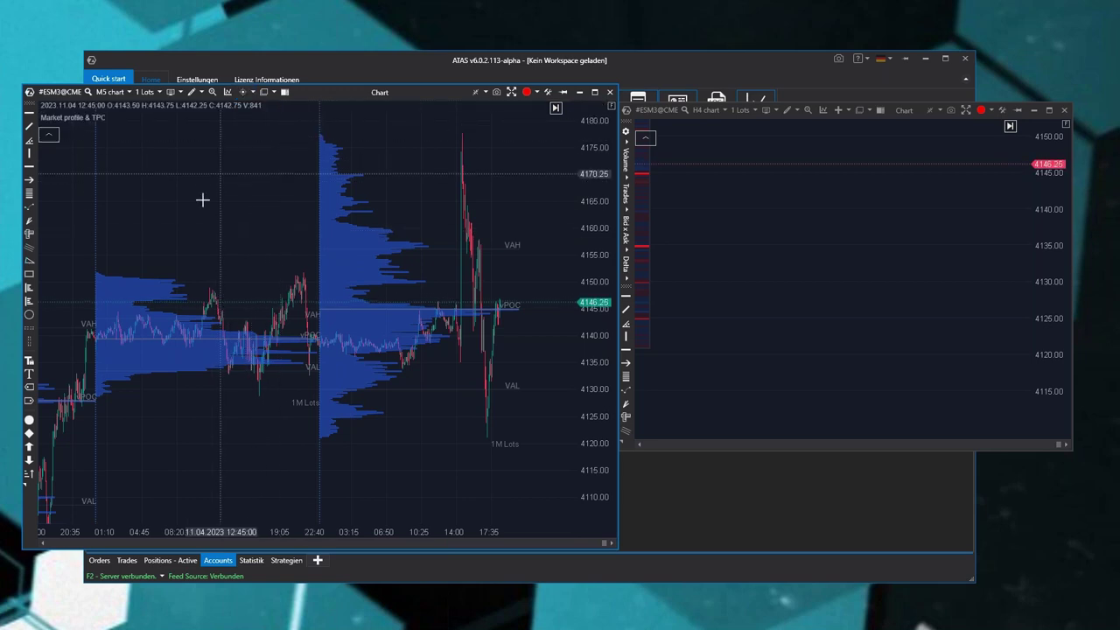
# Step: Switch the H4 chart's cursor to Global Crosshair as well, and bring its latest clusters into view for comparison with the M5 chart
pyautogui.click(830, 199)
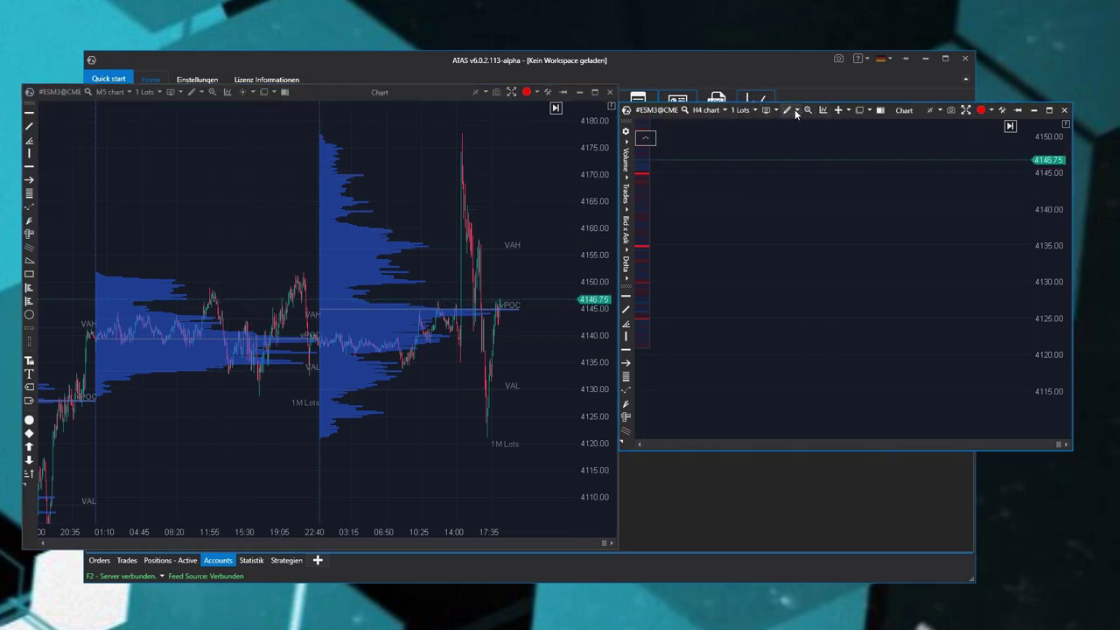
pyautogui.click(841, 110)
pyautogui.click(862, 149)
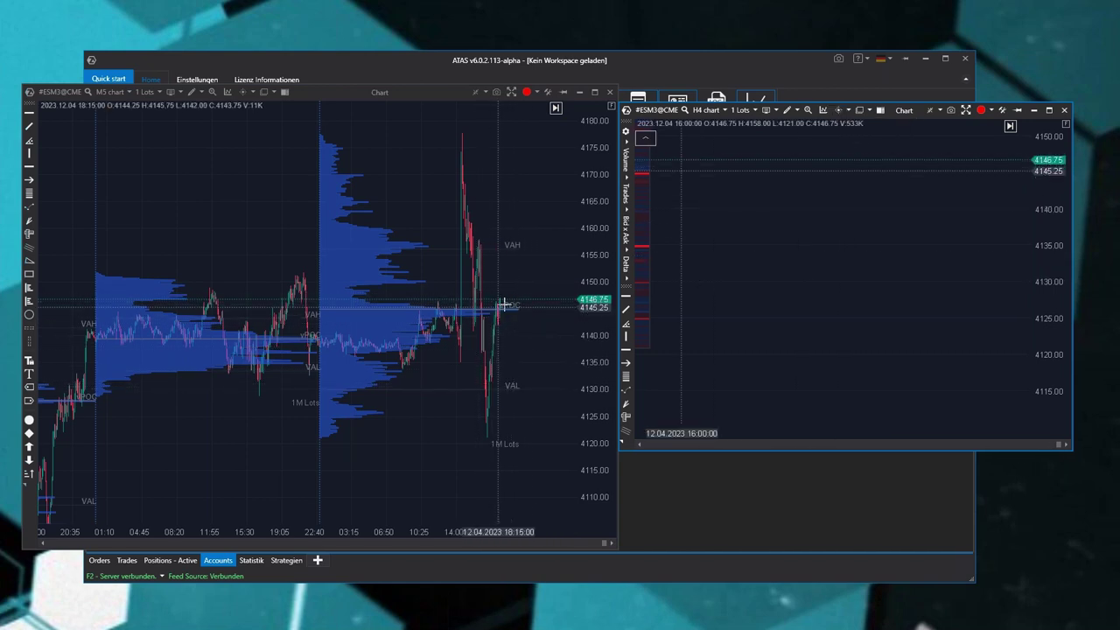
pyautogui.moveTo(656, 188); pyautogui.dragTo(807, 275)
pyautogui.moveTo(721, 255); pyautogui.dragTo(815, 277)
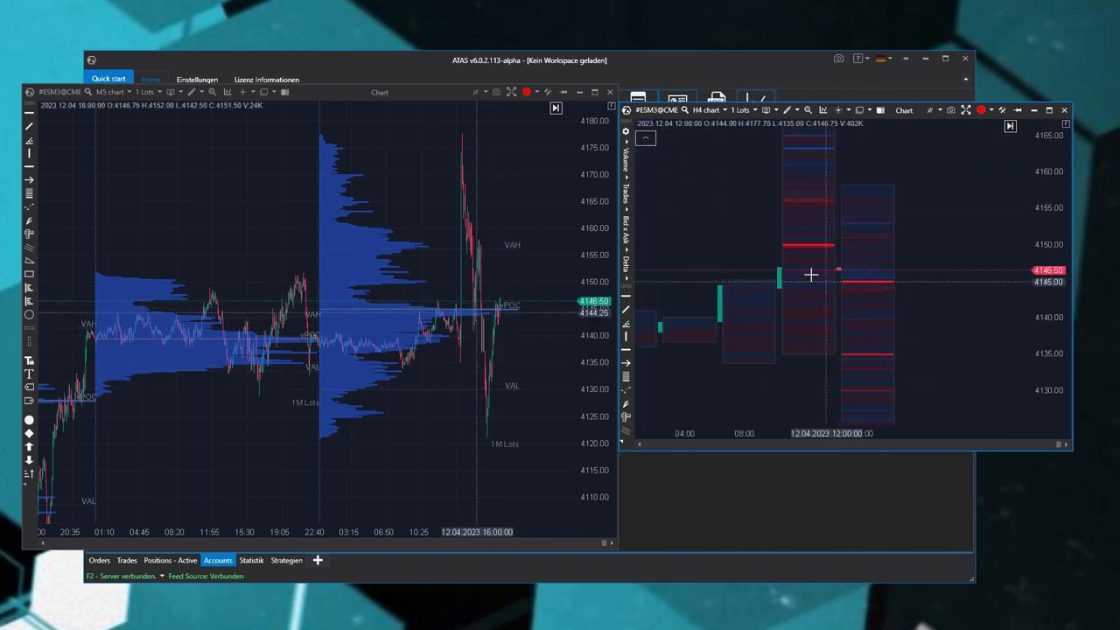
# Step: Shift the H4 chart to bring its latest clusters into view, and switch the M5 chart's cursor from Global Crosshair to a local cross
pyautogui.moveTo(759, 325); pyautogui.dragTo(843, 280)
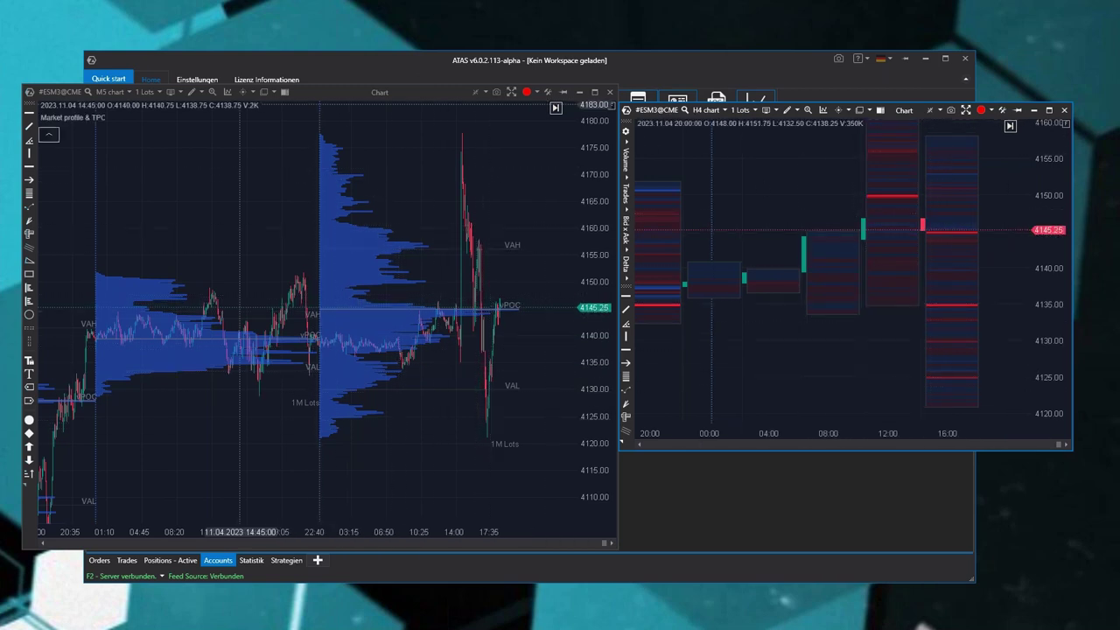
pyautogui.click(248, 91)
pyautogui.click(269, 120)
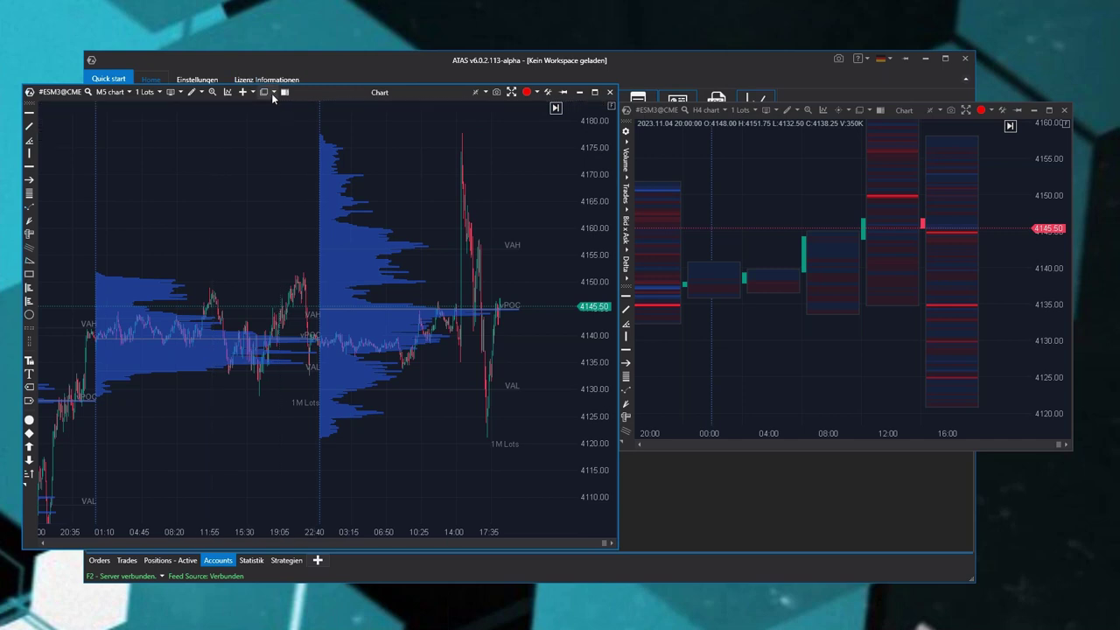
# Step: Review the saved templates and snapshots in the M5 chart's settings, and close the settings without loading any
pyautogui.click(273, 92)
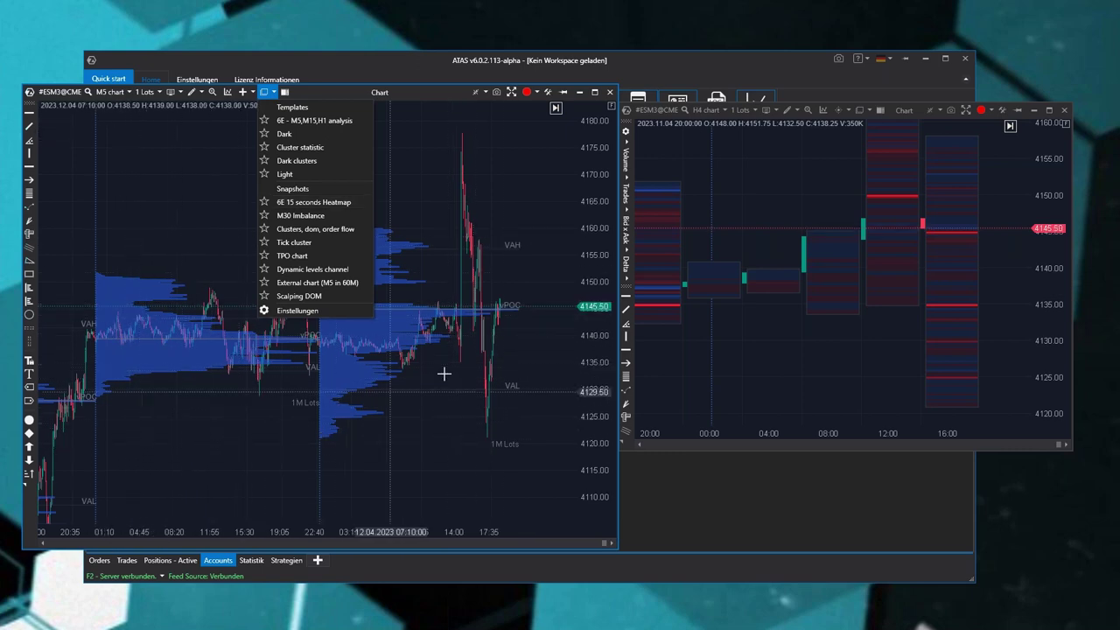
pyautogui.click(289, 311)
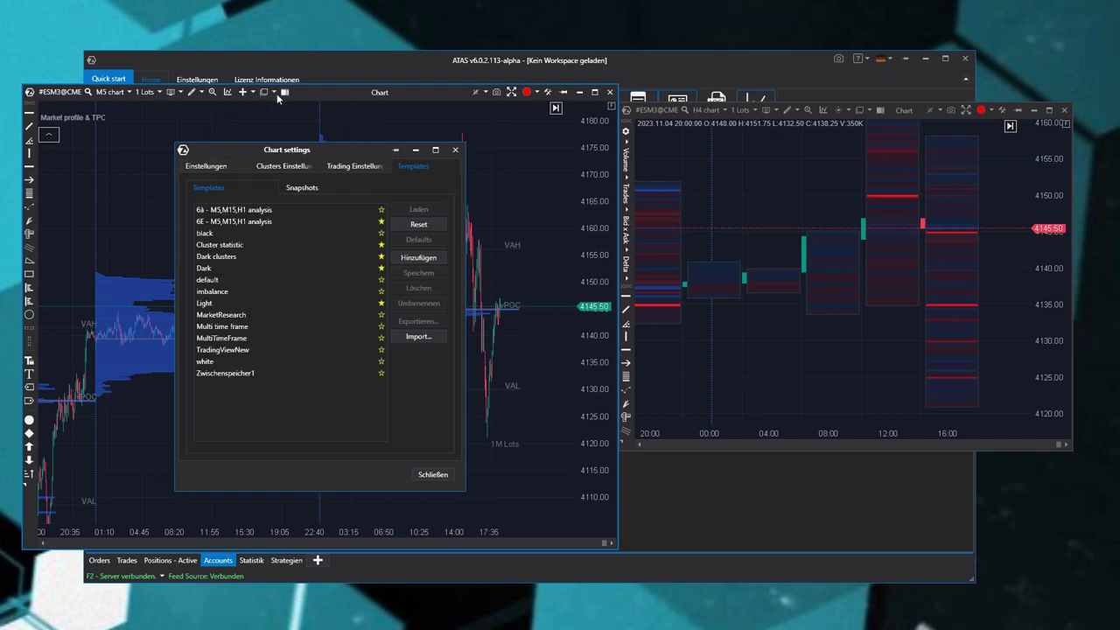
pyautogui.click(302, 188)
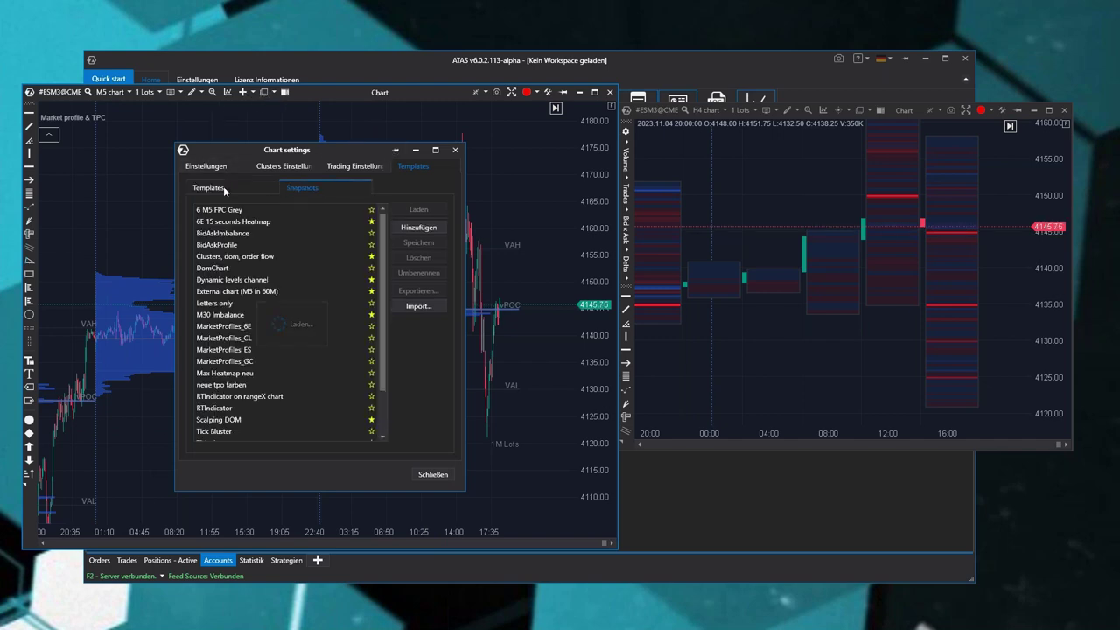
pyautogui.click(230, 189)
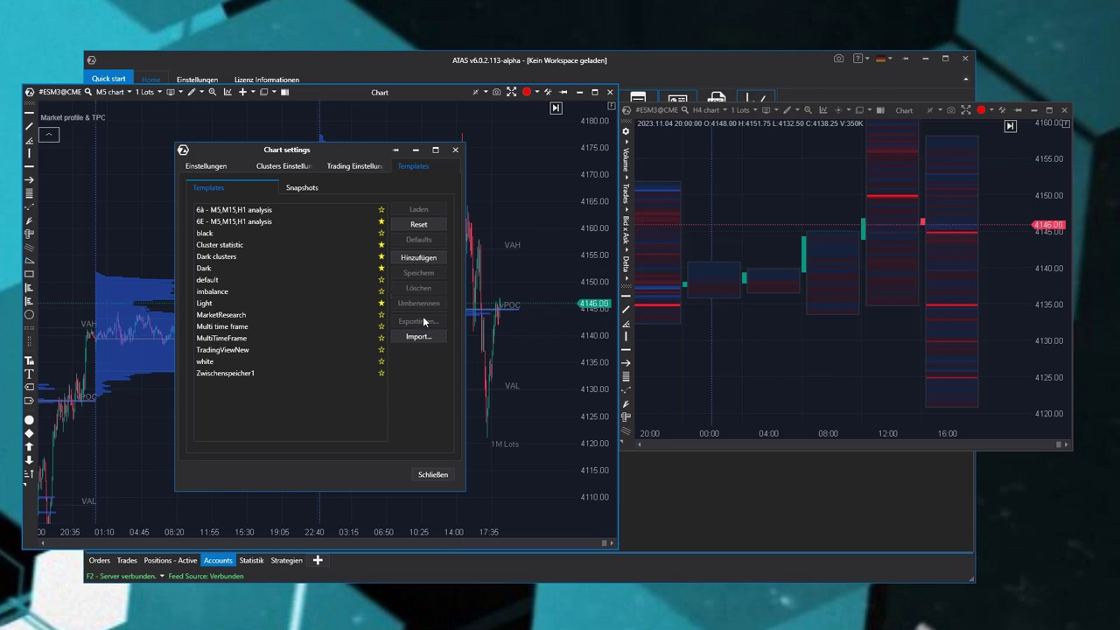
pyautogui.click(433, 474)
# Step: Move the M5 chart window out of the way and view the main window's templates and snapshots for new charts
pyautogui.moveTo(327, 100); pyautogui.dragTo(651, 205)
pyautogui.click(339, 60)
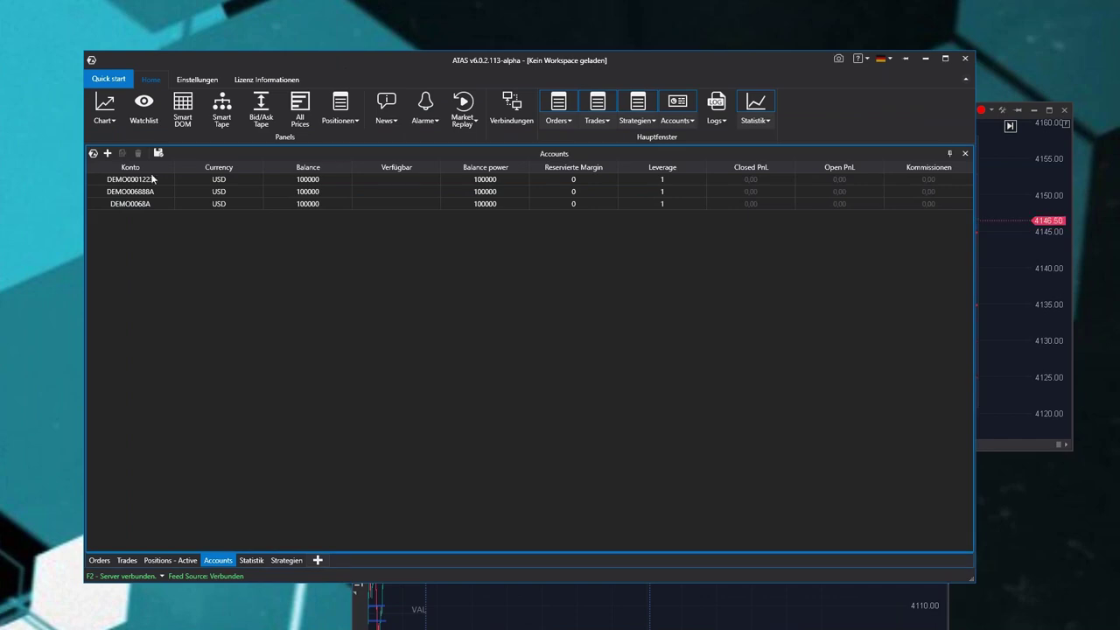
pyautogui.click(113, 119)
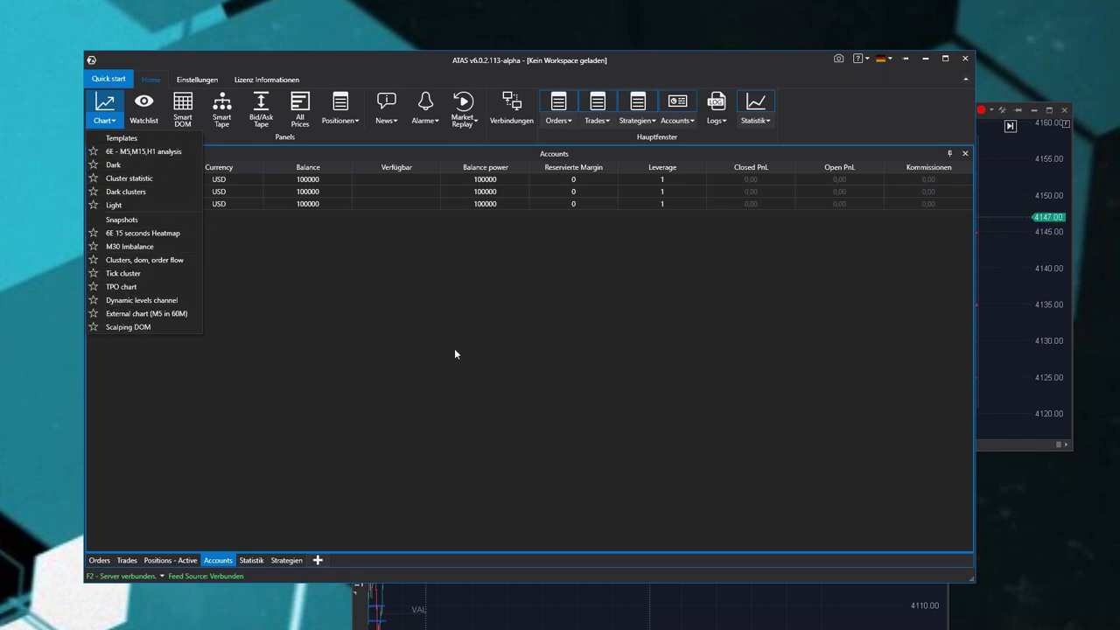
pyautogui.click(297, 318)
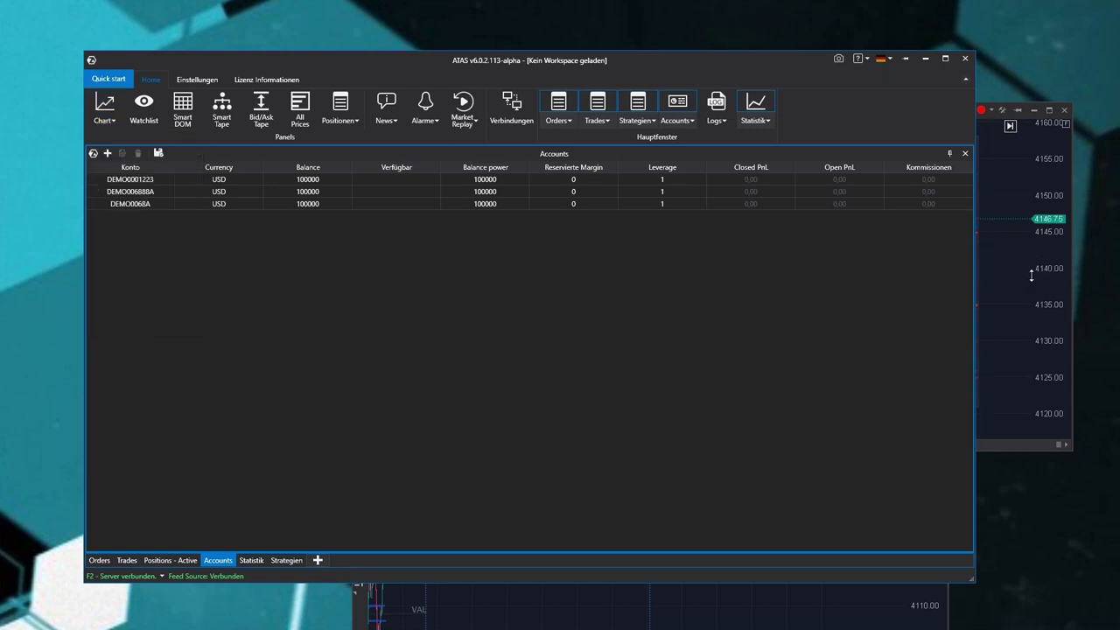
# Step: Review the template management settings from the H4 chart, and close them without loading a template
pyautogui.click(1031, 275)
pyautogui.click(860, 111)
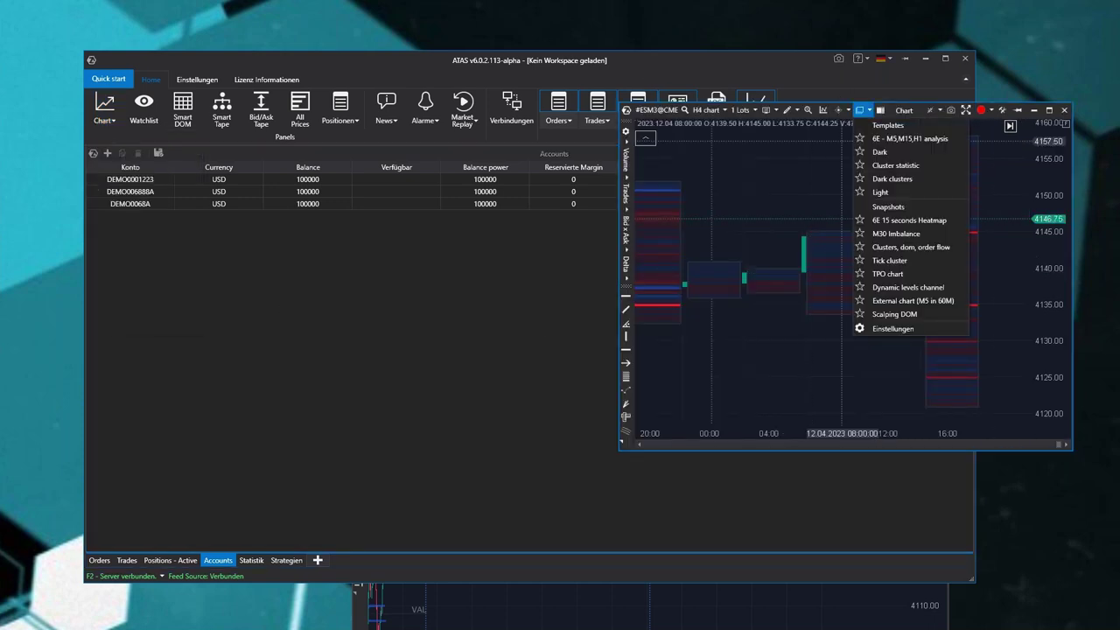
pyautogui.click(876, 329)
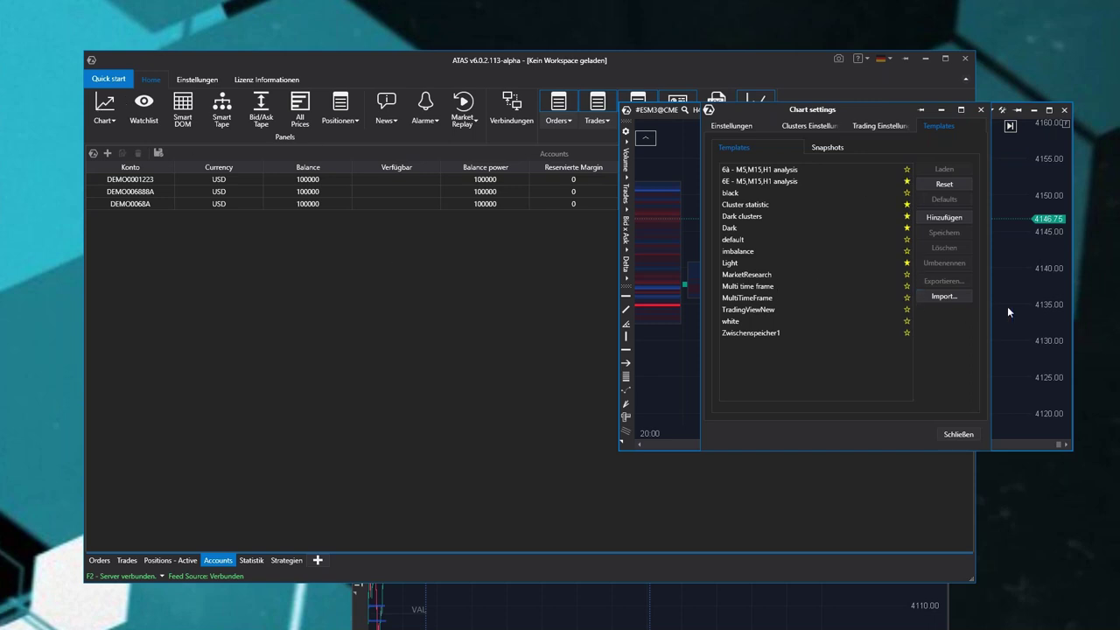
pyautogui.click(958, 435)
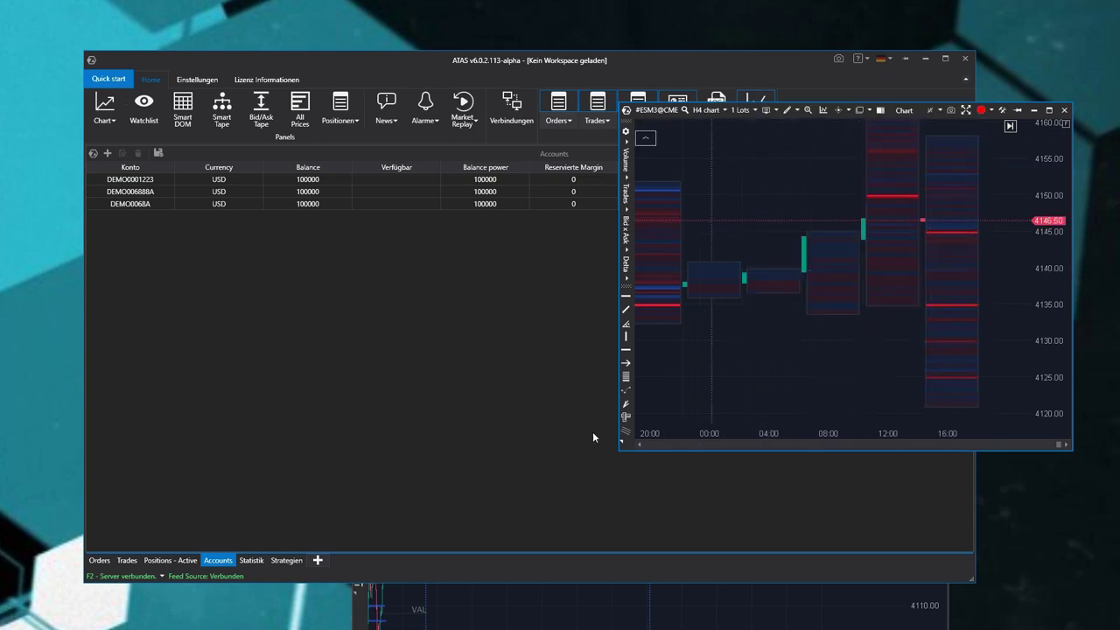
# Step: Enlarge and reposition the H4 chart window, and show Chart Trader in it
pyautogui.moveTo(619, 457); pyautogui.dragTo(219, 519)
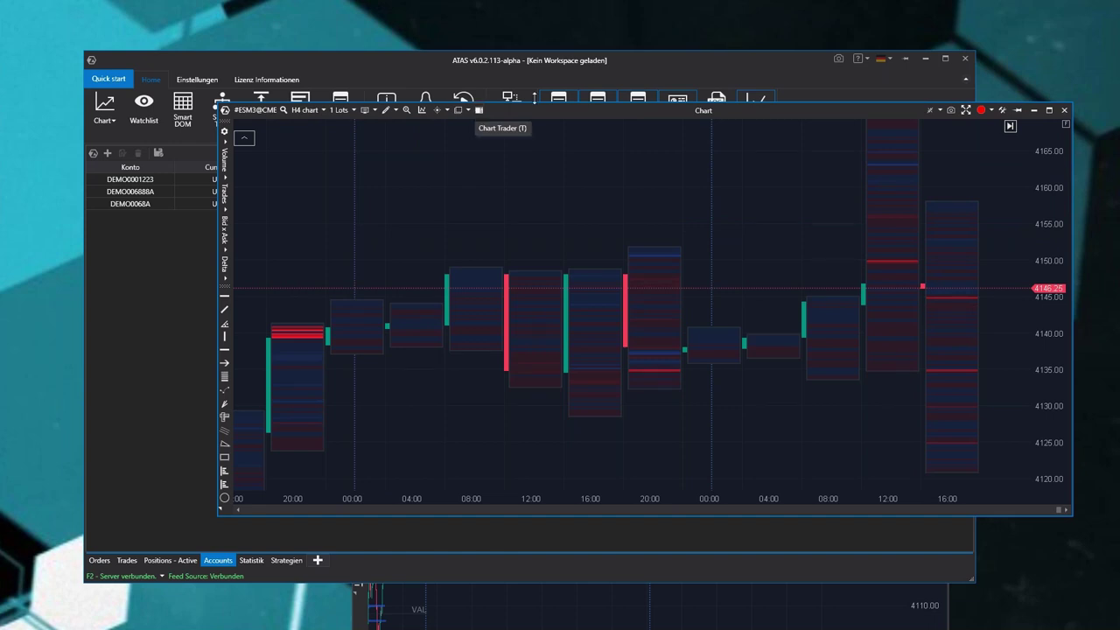
pyautogui.moveTo(478, 112); pyautogui.dragTo(387, 96)
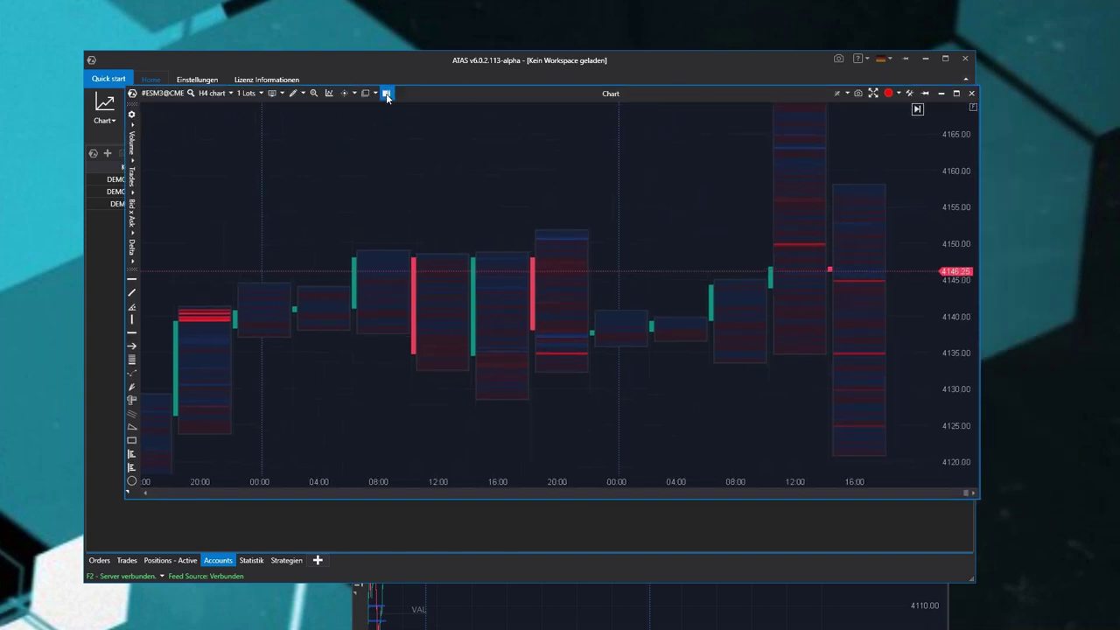
pyautogui.click(387, 95)
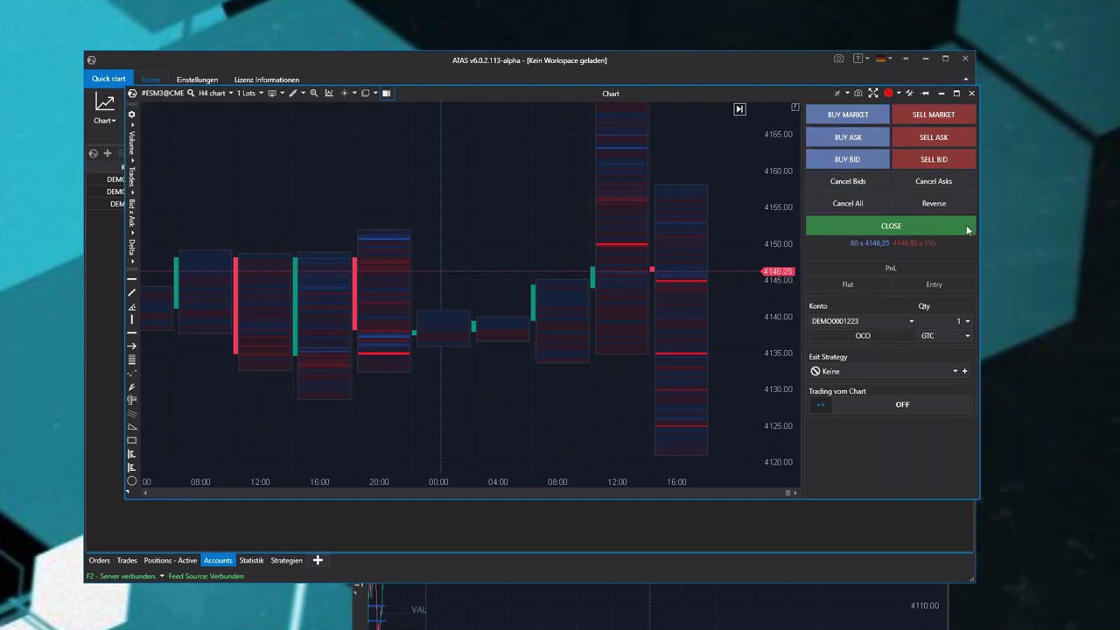
# Step: Switch Chart Trader to another demo account, and return it to the first demo account
pyautogui.click(912, 322)
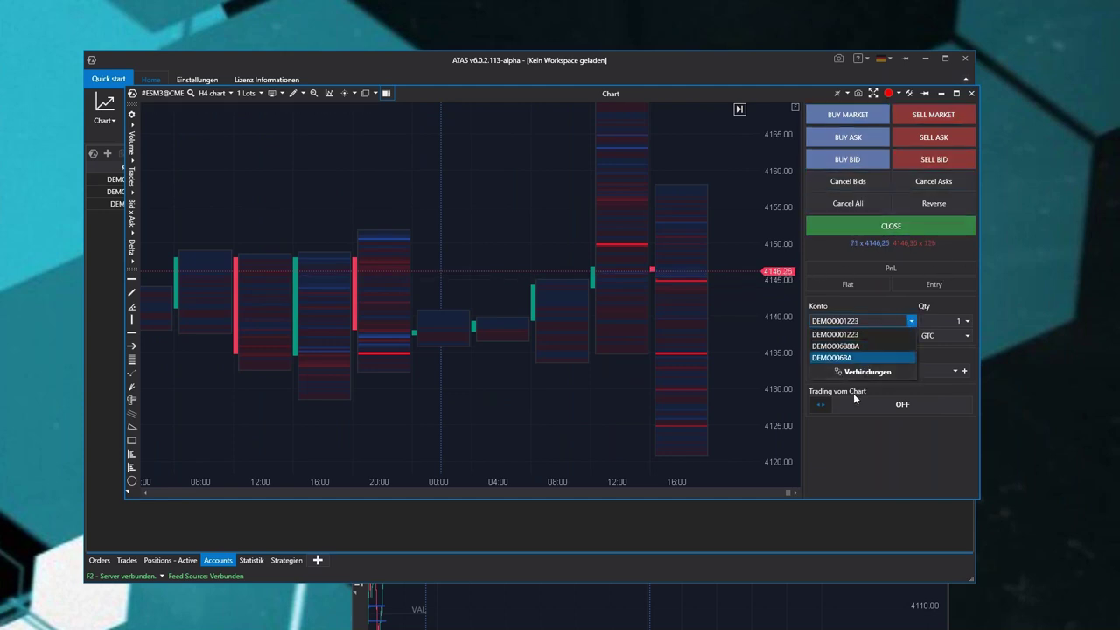
pyautogui.click(846, 334)
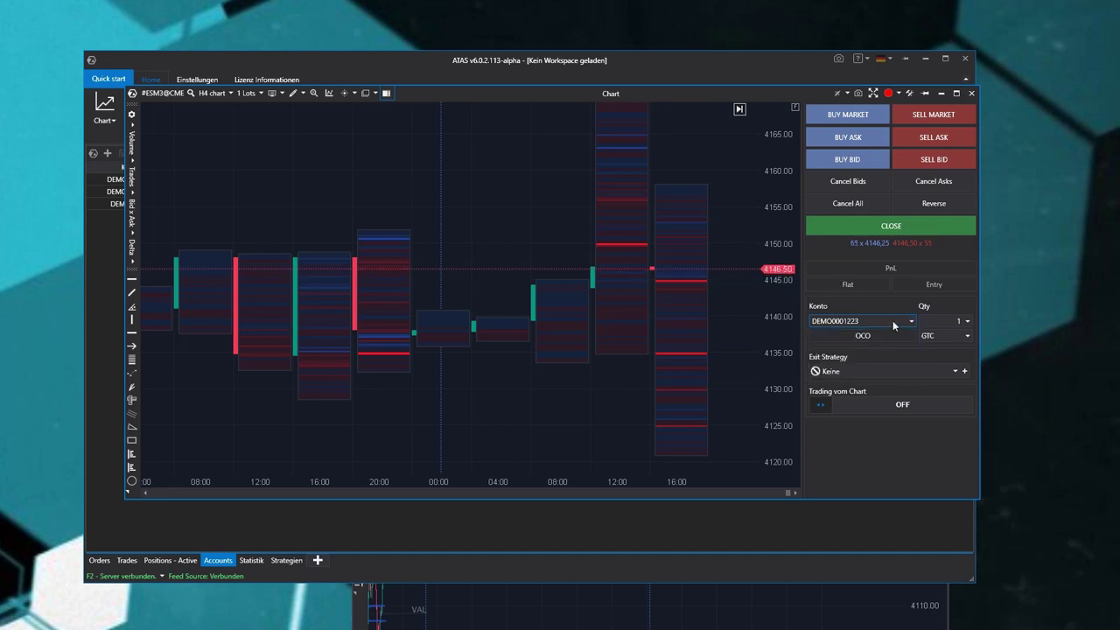
pyautogui.click(894, 324)
pyautogui.click(863, 358)
pyautogui.click(886, 321)
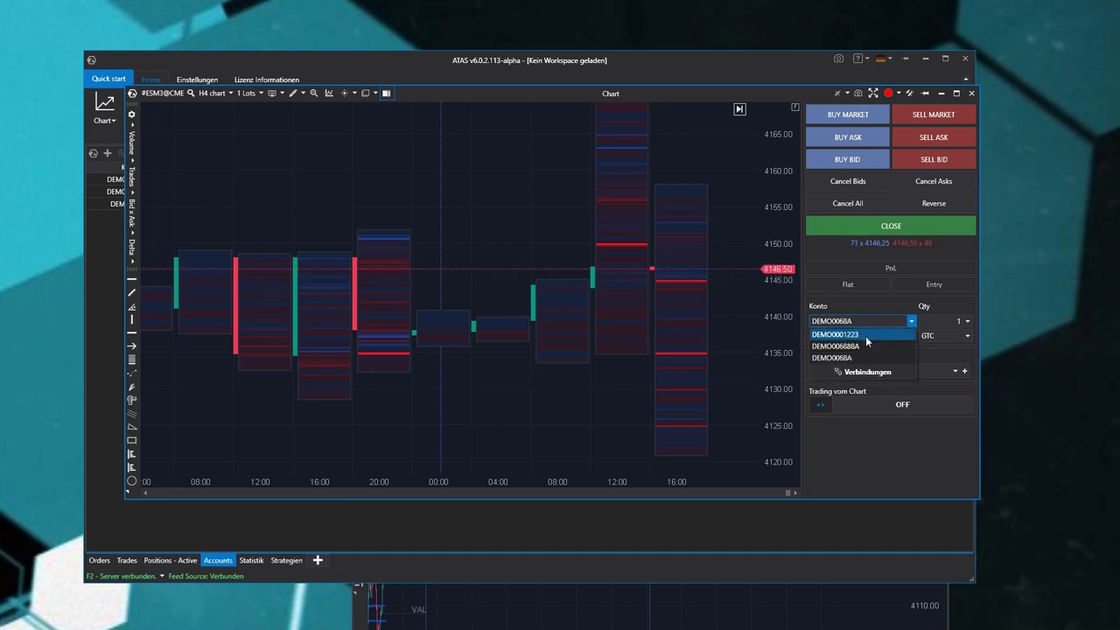
pyautogui.click(865, 336)
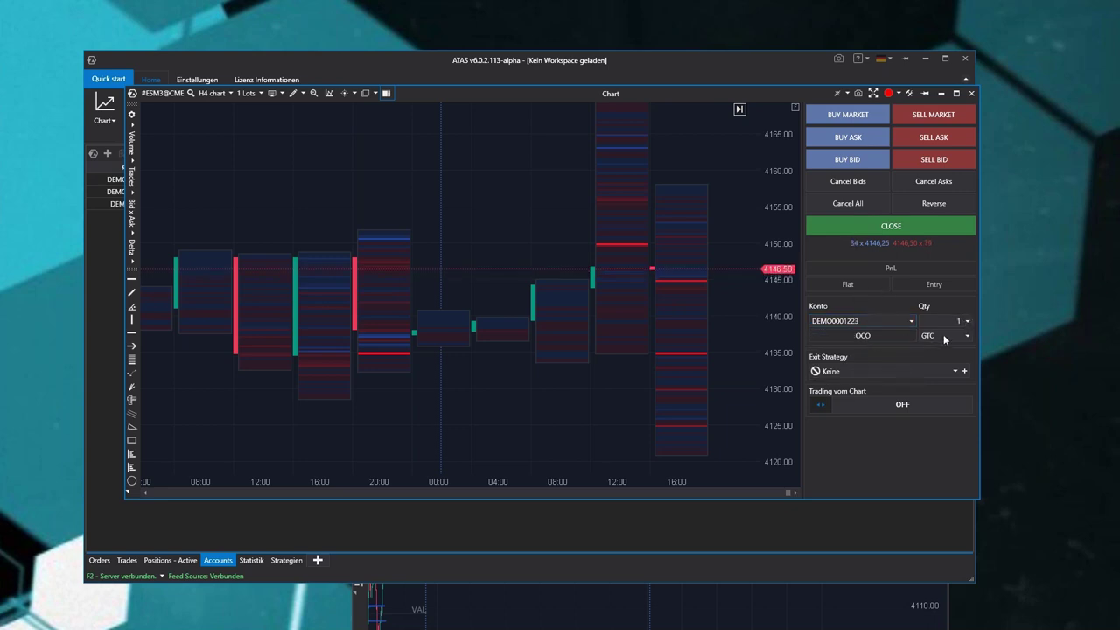
# Step: Toggle OCO on and off in Chart Trader, and view the exit strategy choices, keeping Keine
pyautogui.click(850, 336)
pyautogui.click(867, 336)
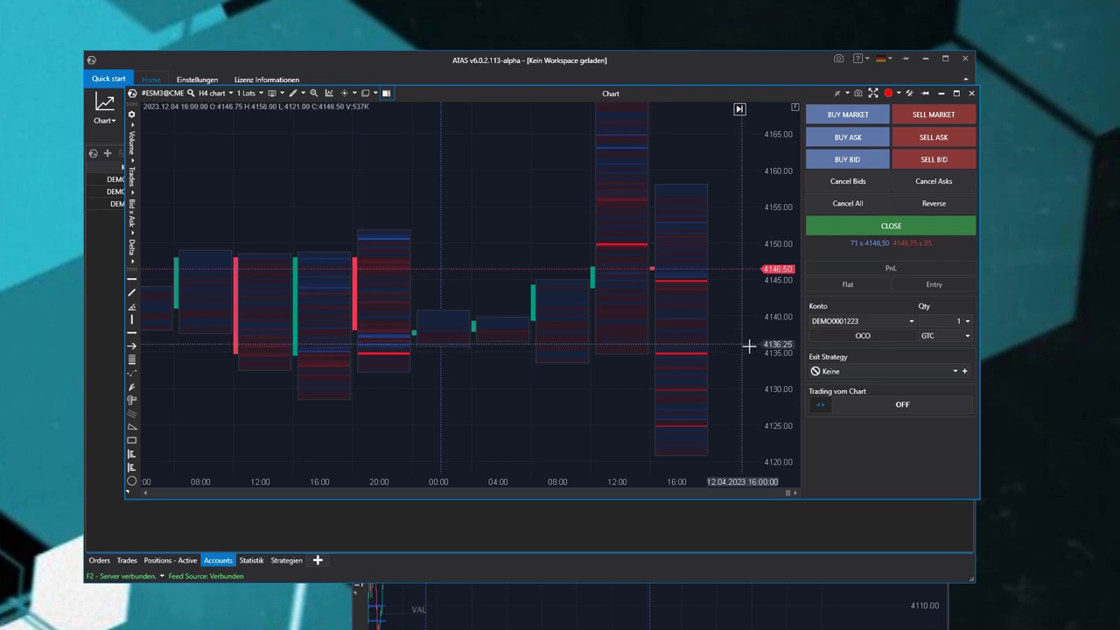
pyautogui.click(956, 371)
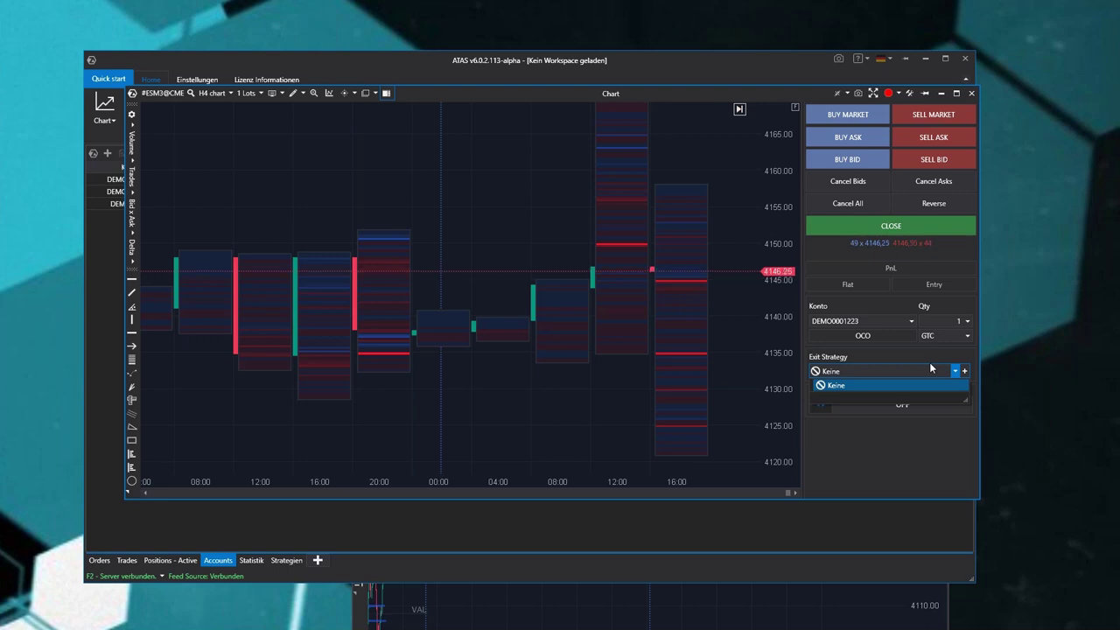
pyautogui.click(954, 372)
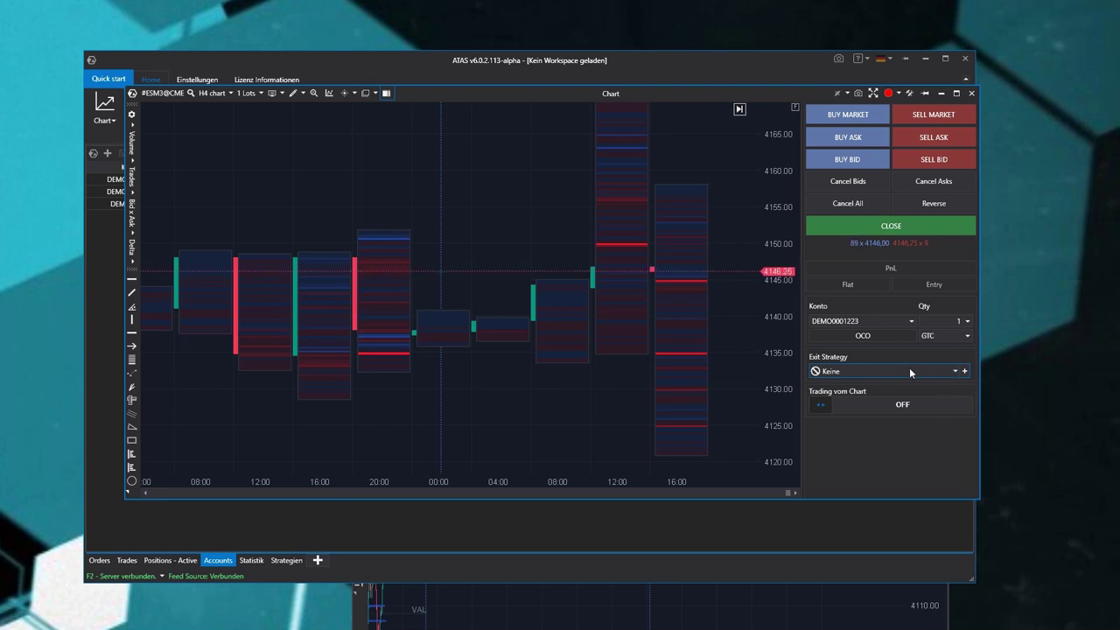
# Step: Enable trading from the H4 chart and place one-lot buy stop orders at 4154.75, 4159.25 and 4164.50
pyautogui.moveTo(696, 354); pyautogui.dragTo(598, 359)
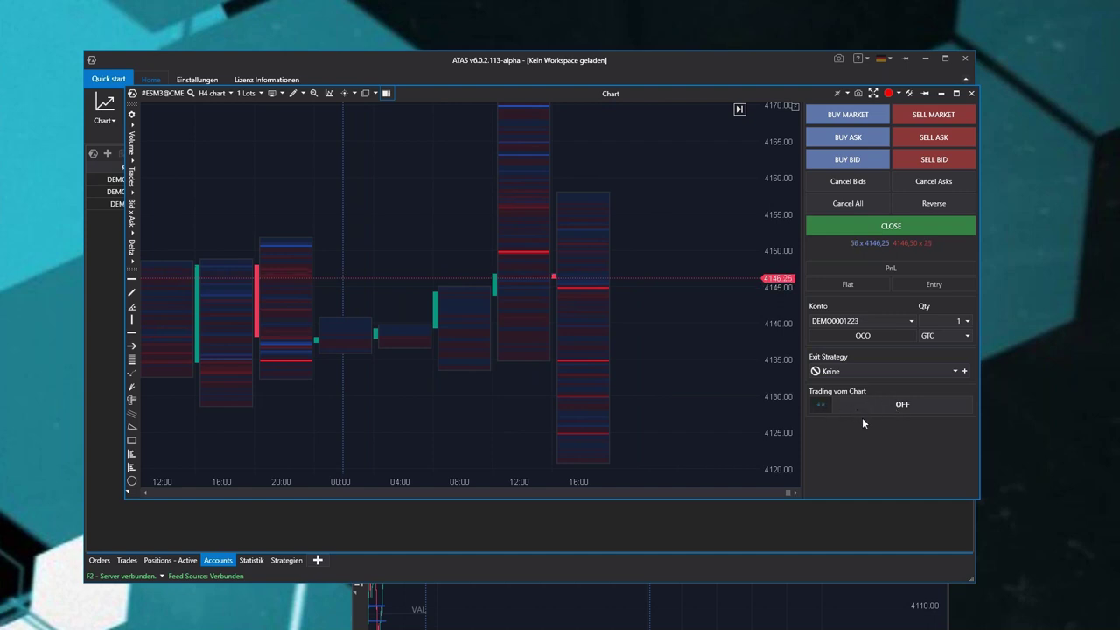
pyautogui.click(897, 406)
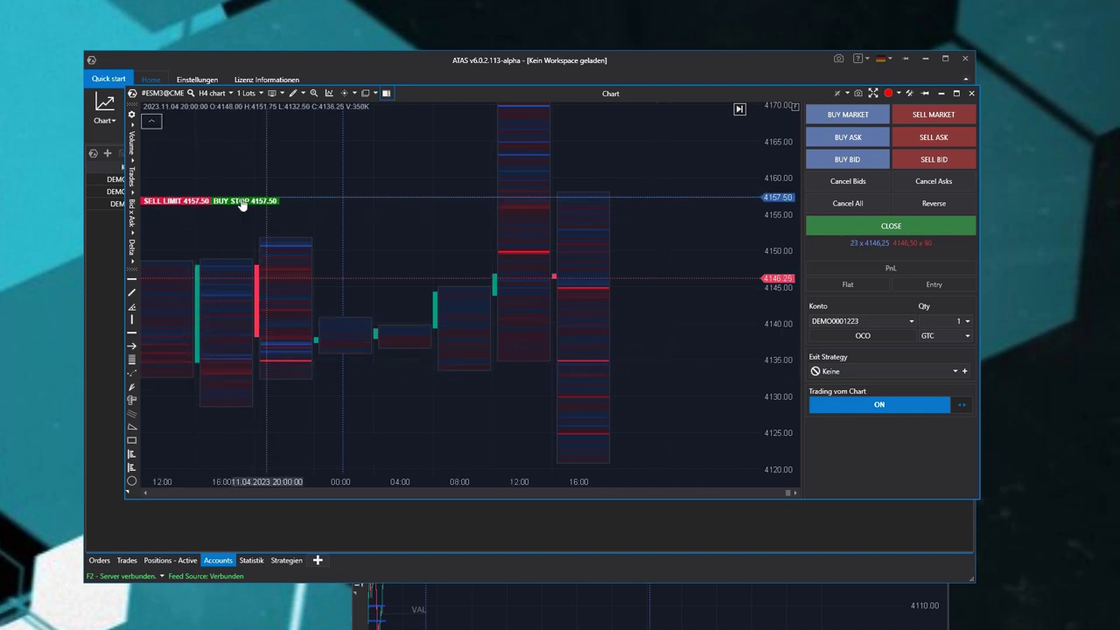
pyautogui.click(694, 217)
pyautogui.click(695, 183)
pyautogui.click(695, 145)
# Step: Place one-lot buy limits at 4139.00, 4130.50 and 4124.00 and a sell limit at 4151.00, and turn off chart trading
pyautogui.click(674, 330)
pyautogui.click(666, 393)
pyautogui.click(645, 446)
pyautogui.click(688, 253)
pyautogui.press('Escape')
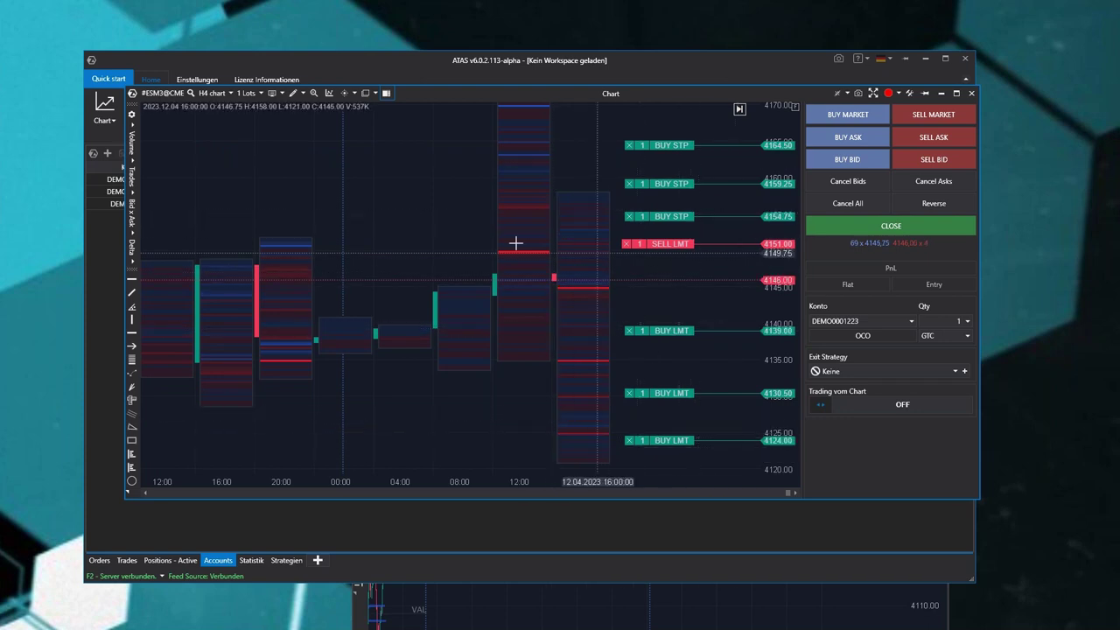
# Step: Close the position and cancel all orders on the H4 chart, and hide Chart Trader
pyautogui.press('ctrl')
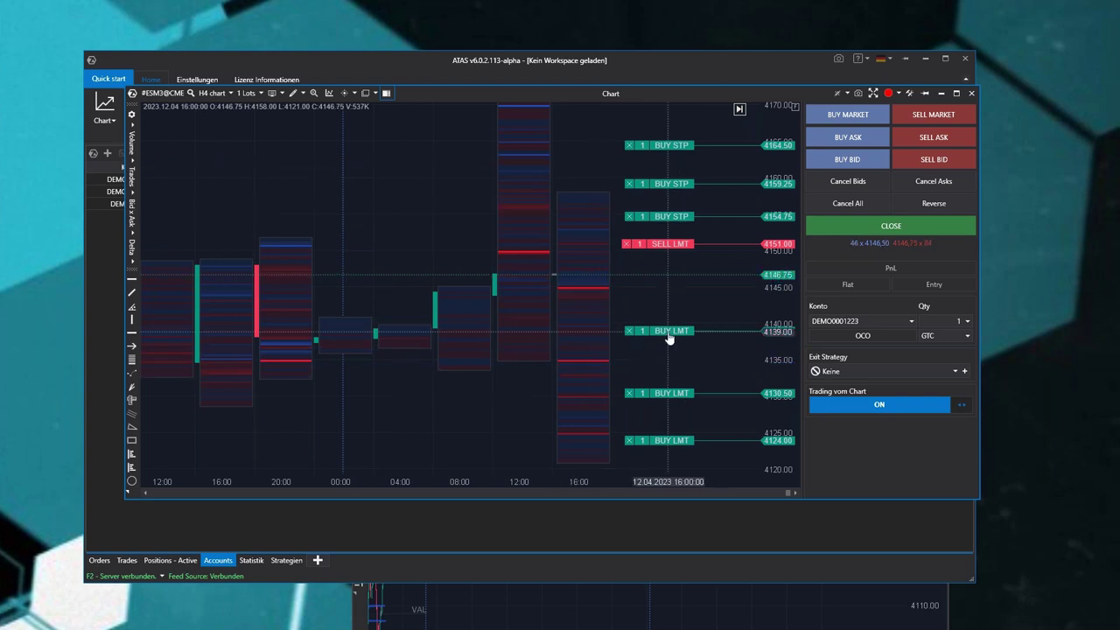
pyautogui.click(844, 232)
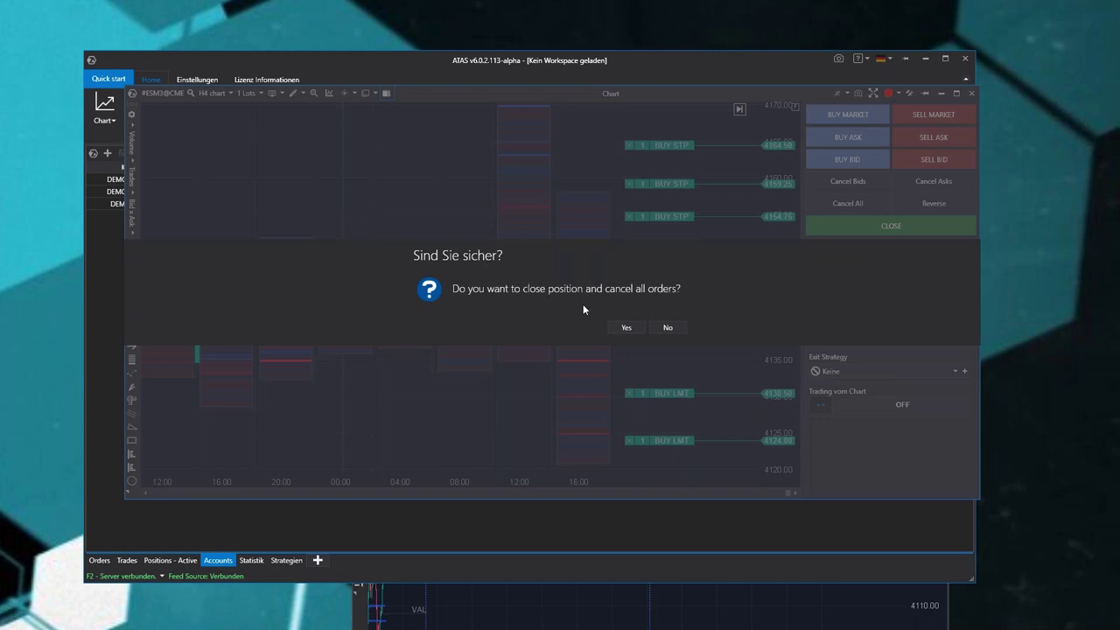
pyautogui.click(626, 327)
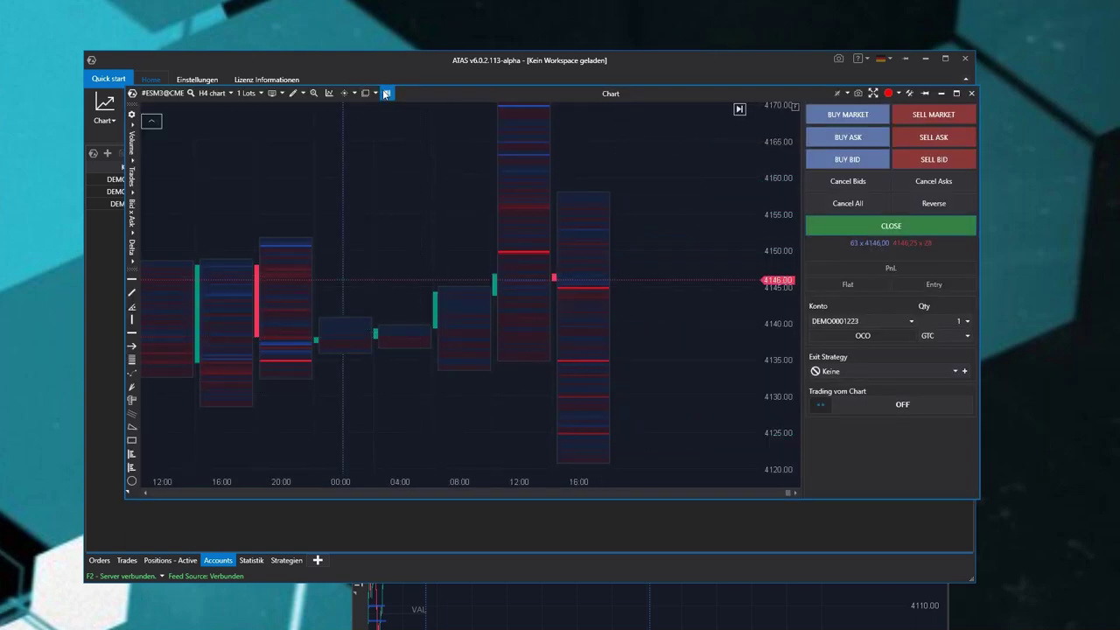
pyautogui.click(387, 94)
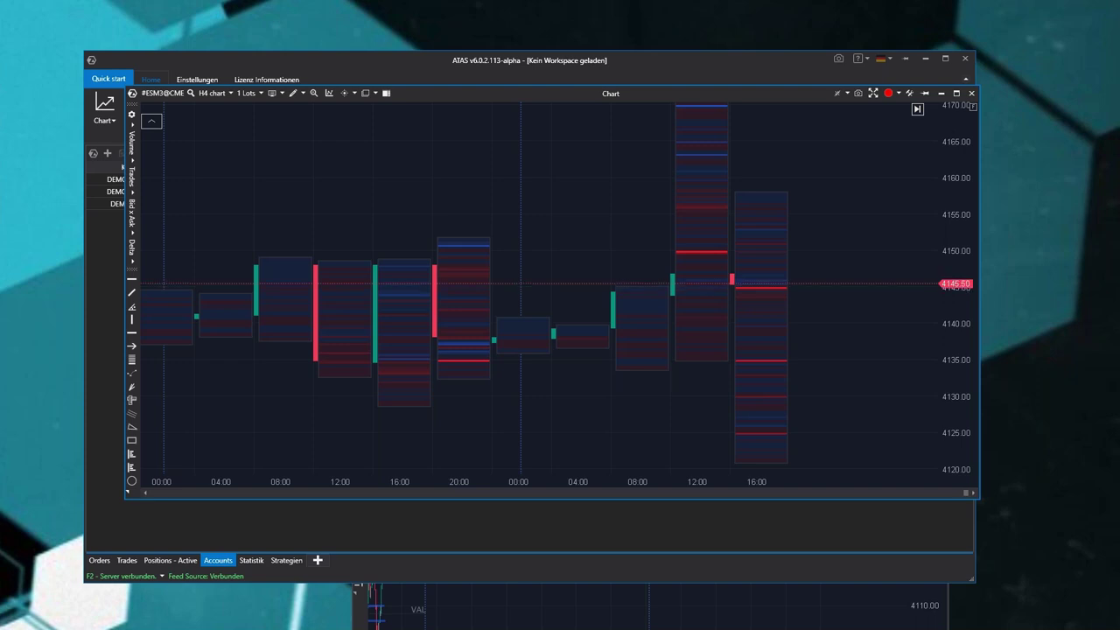
# Step: Minimise the H4 chart window and open a Smart DOM for #ESM3@CME
pyautogui.click(941, 93)
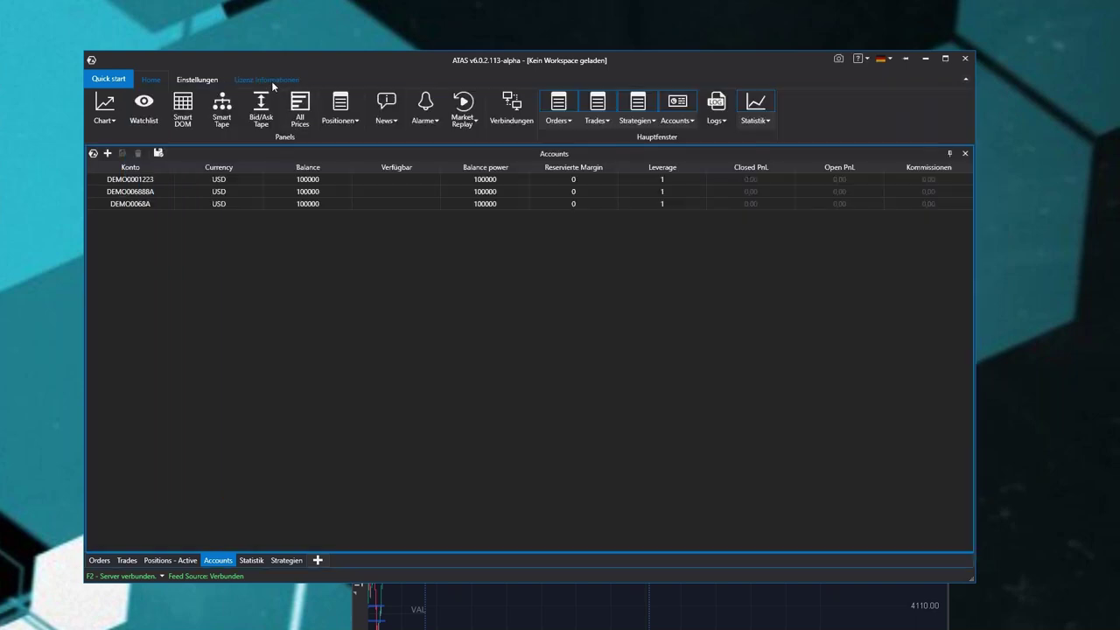
pyautogui.click(179, 106)
pyautogui.doubleClick(437, 236)
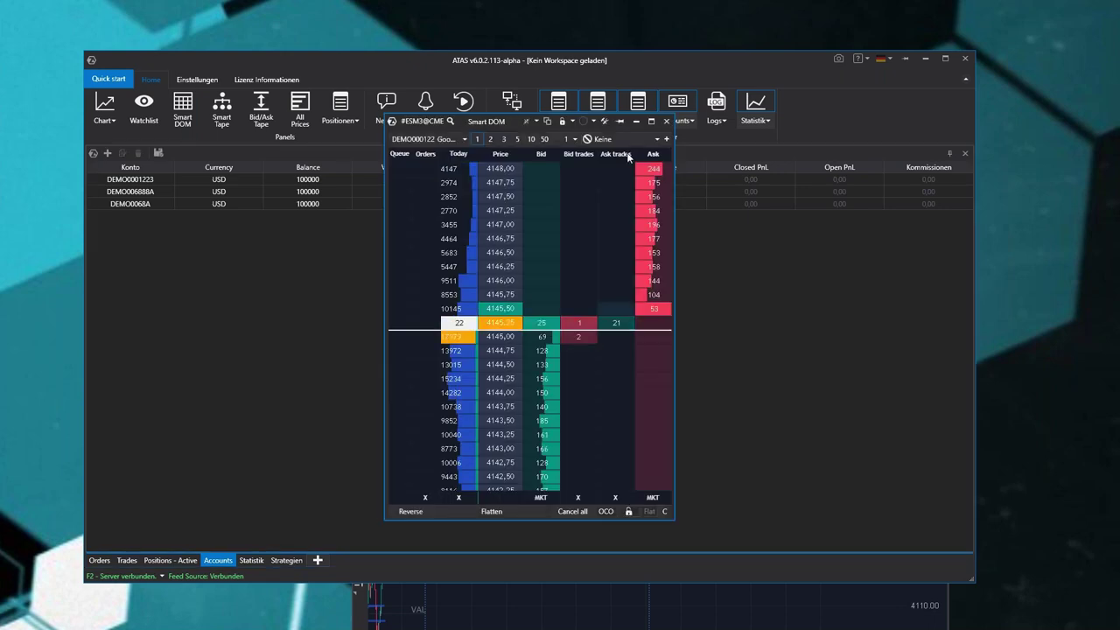
# Step: Extend the Smart DOM window upward and downward to show more price levels, and view its context options
pyautogui.moveTo(565, 112); pyautogui.dragTo(566, 51)
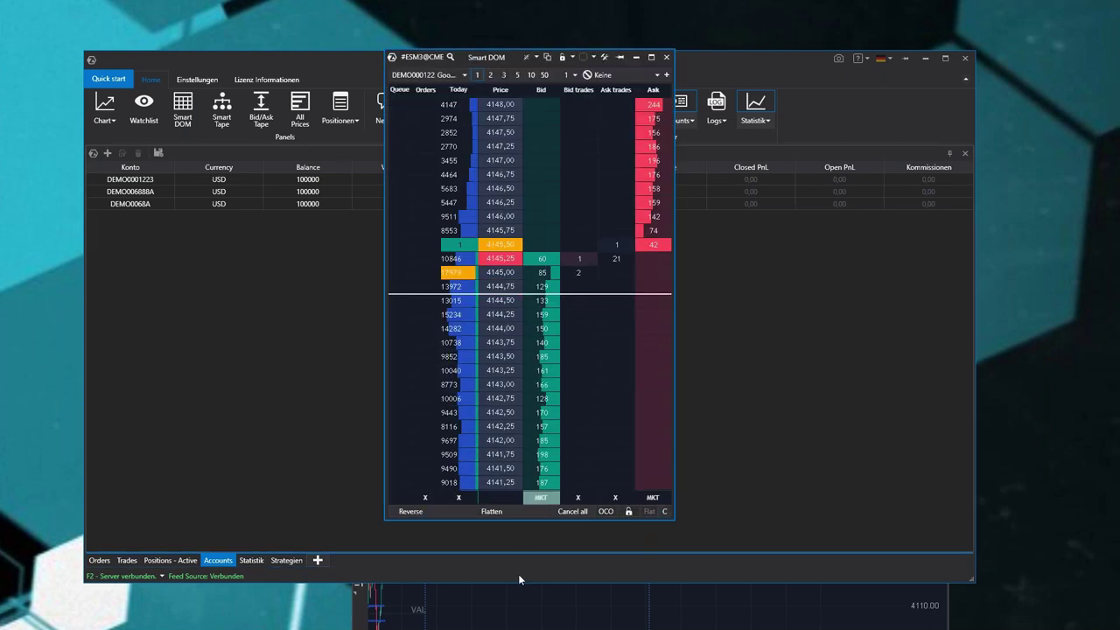
pyautogui.moveTo(520, 521); pyautogui.dragTo(520, 612)
pyautogui.rightClick(618, 380)
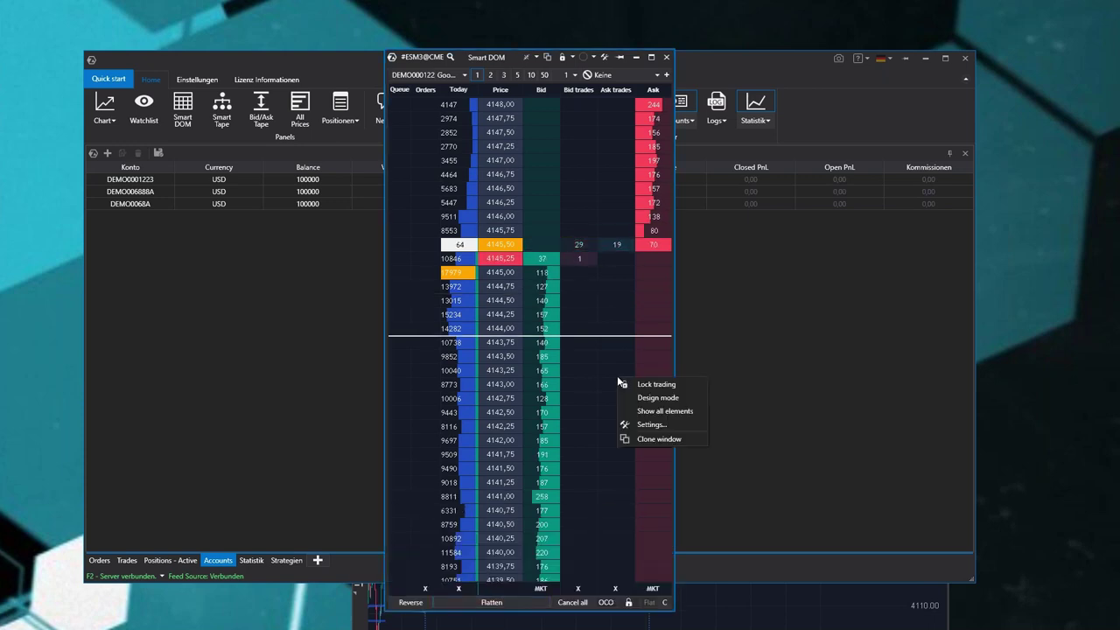
# Step: Dismiss the Smart DOM's context options and move the main window down, away from the Smart DOM's header
pyautogui.click(269, 377)
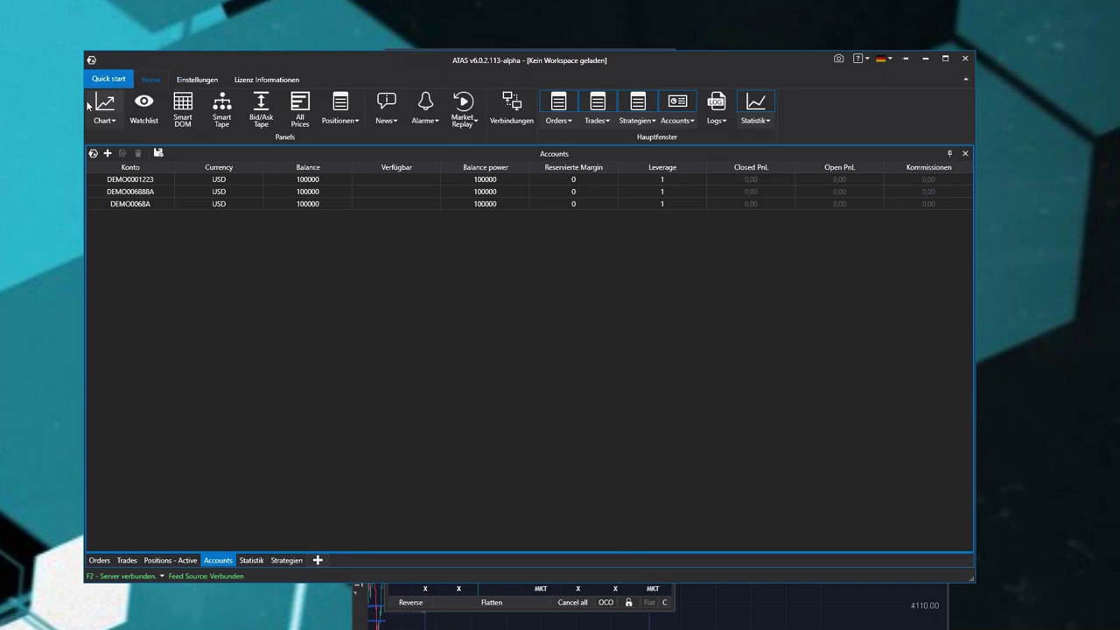
pyautogui.moveTo(267, 60); pyautogui.dragTo(241, 125)
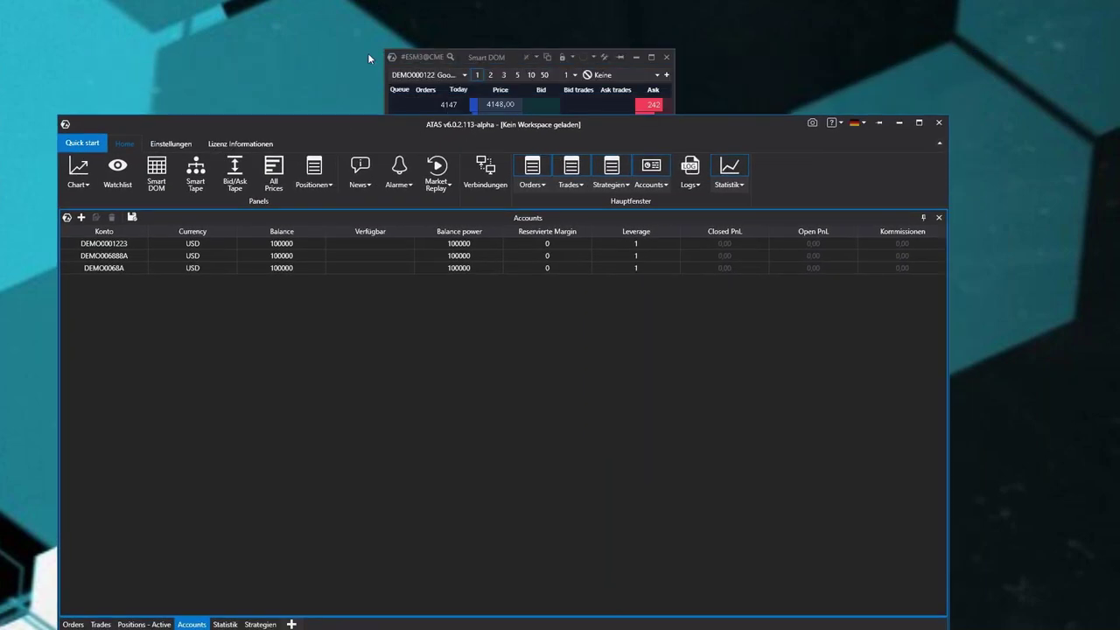
# Step: Open the Smart DOM settings, place them beside the price ladder, and look through the available General and Analytical columns
pyautogui.click(391, 58)
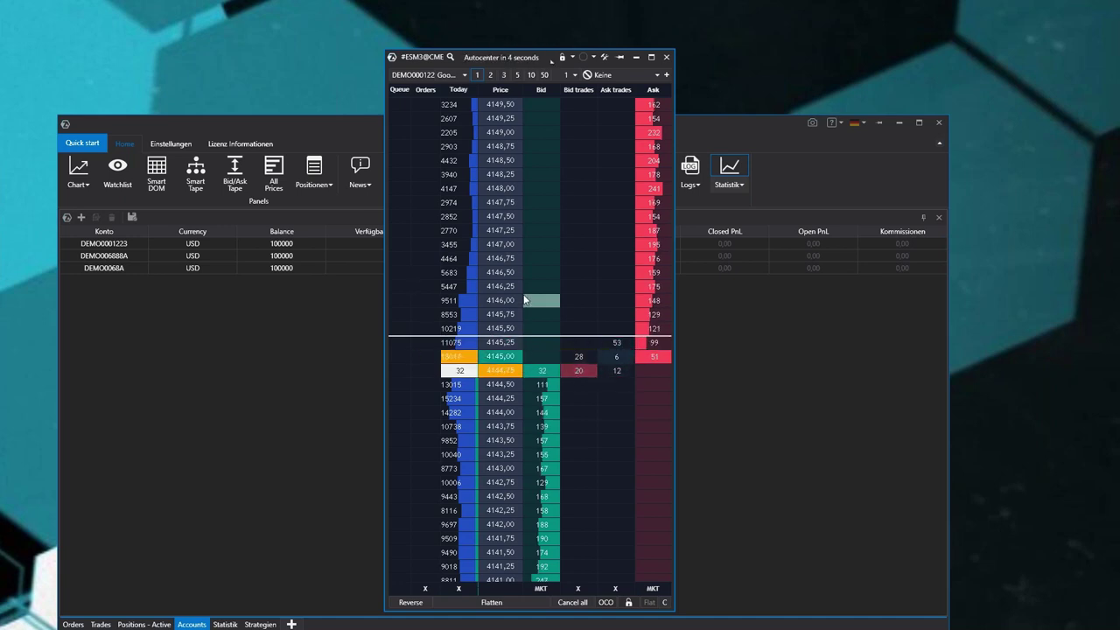
pyautogui.rightClick(441, 295)
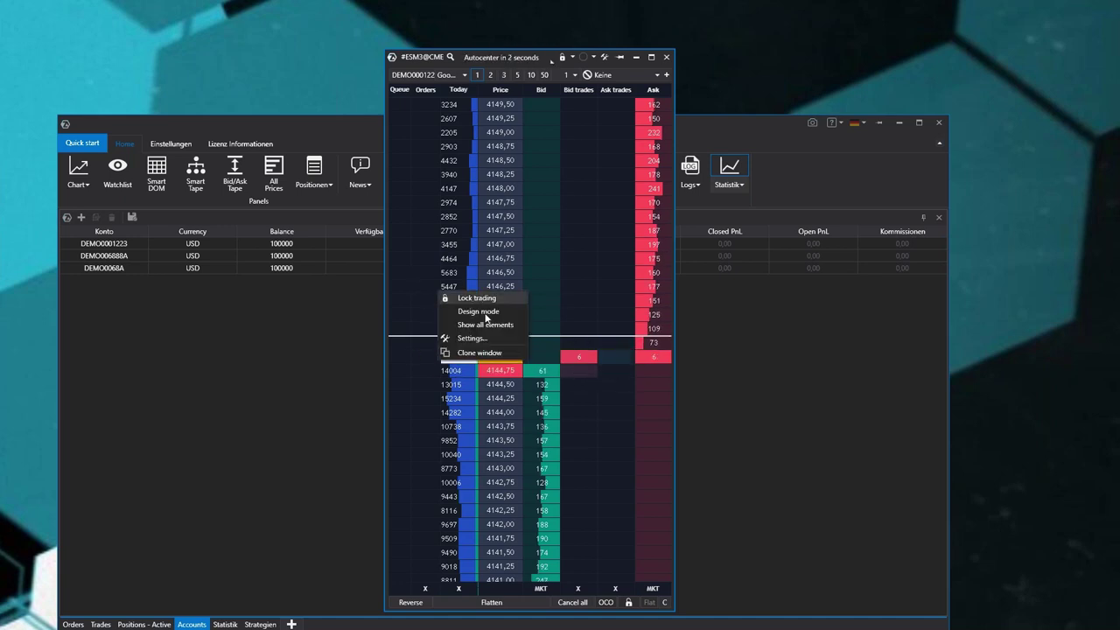
pyautogui.click(481, 337)
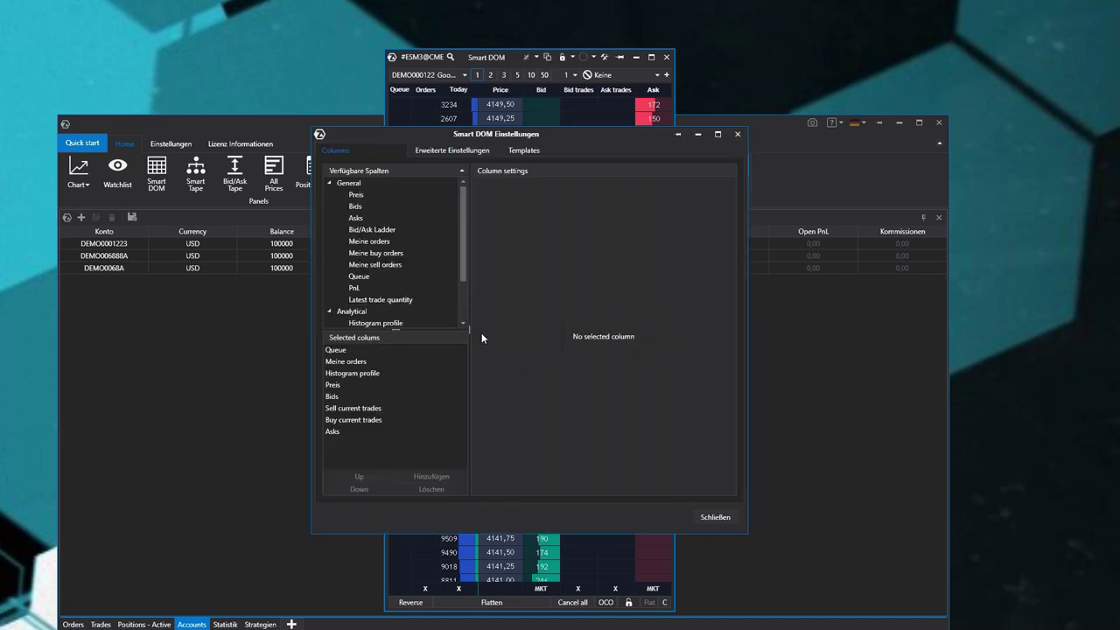
pyautogui.moveTo(587, 137); pyautogui.dragTo(944, 69)
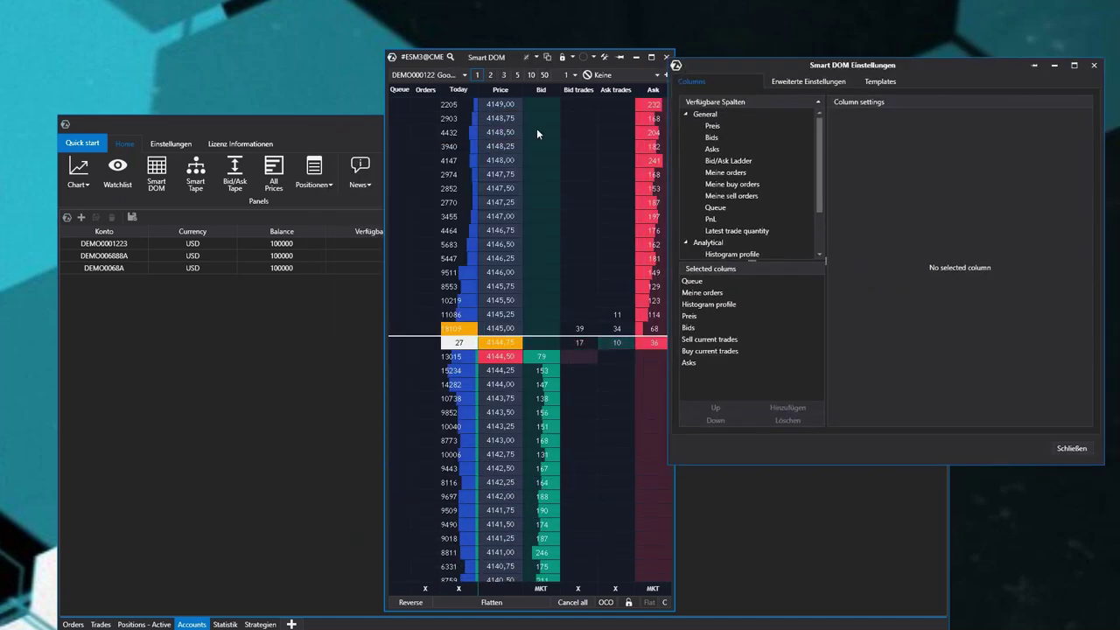
pyautogui.scroll(-1, 814, 185)
pyautogui.scroll(-1, 814, 185)
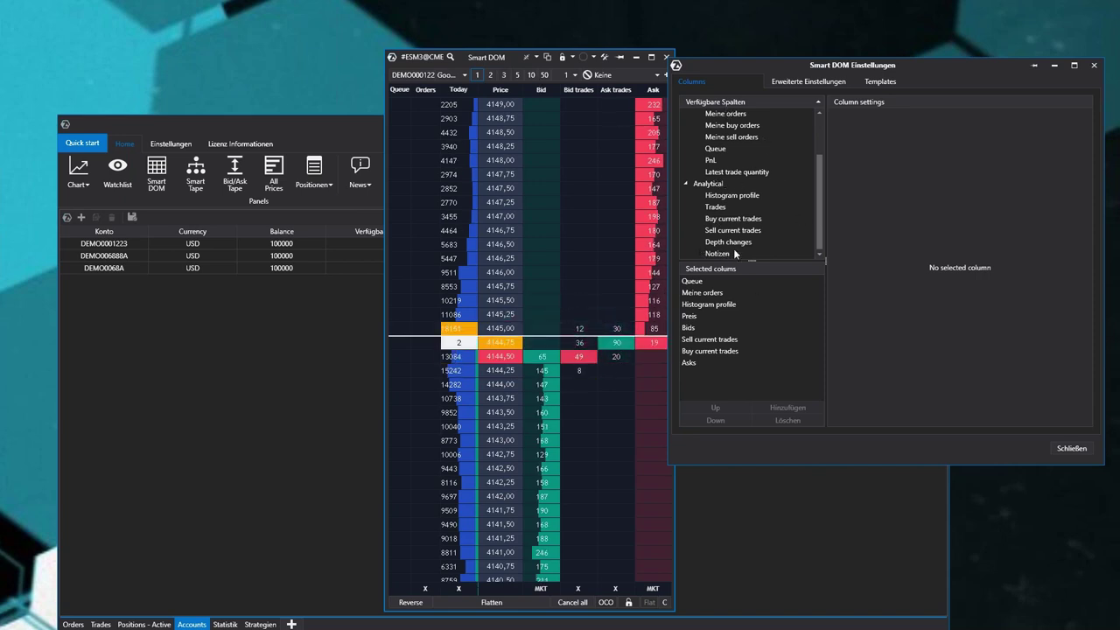
pyautogui.scroll(3, 820, 202)
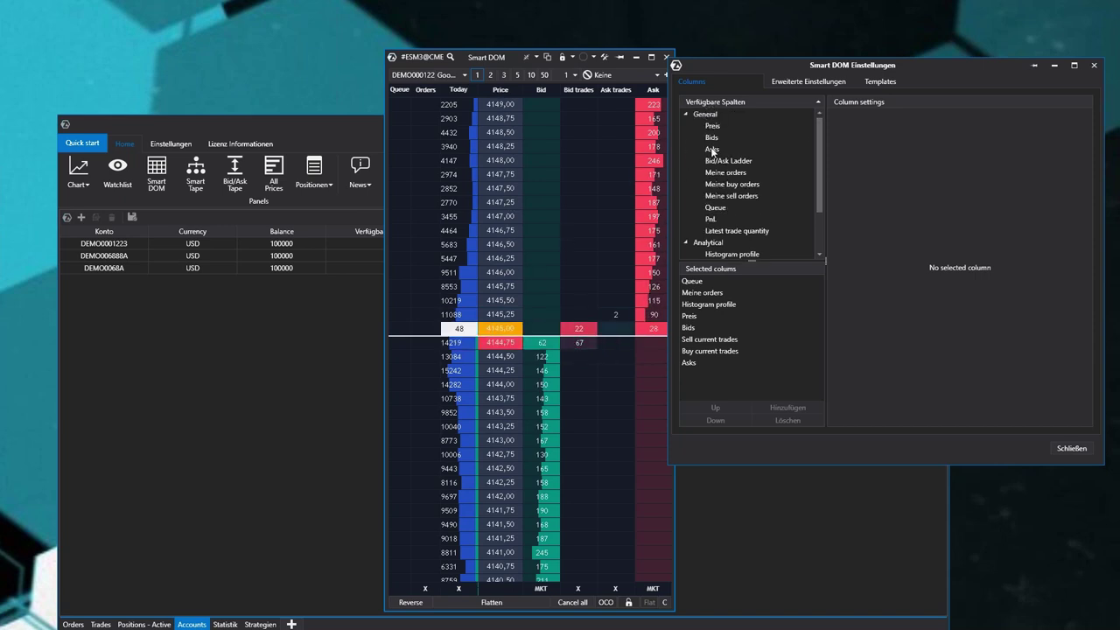
# Step: Try out a second Preis column, moving it up to the start of the selected columns, and remove it again
pyautogui.click(717, 126)
pyautogui.doubleClick(716, 126)
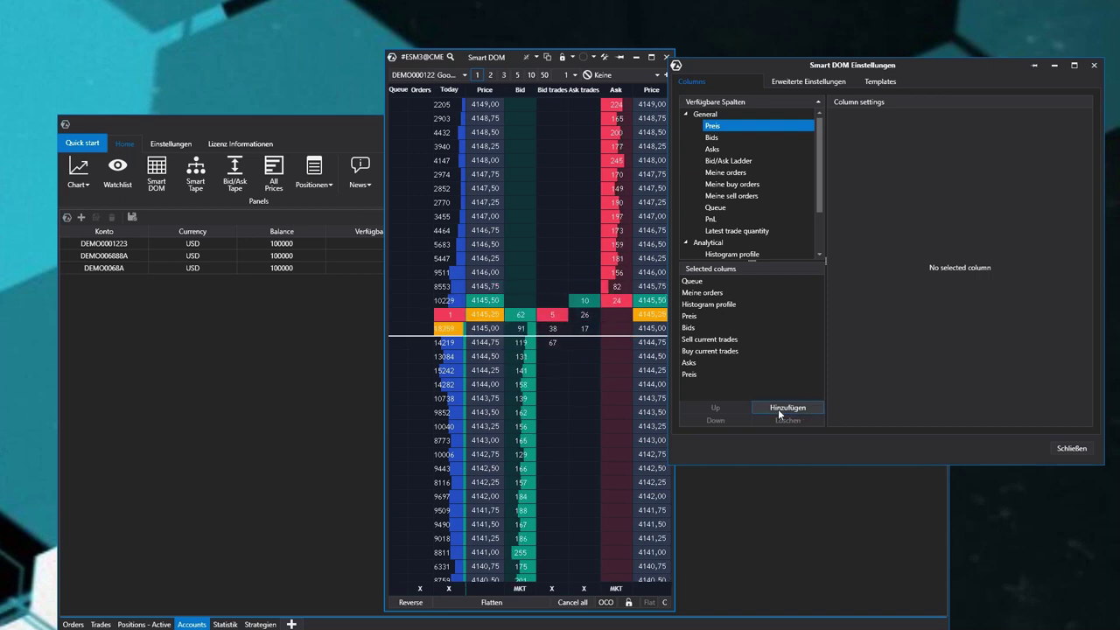
pyautogui.click(757, 375)
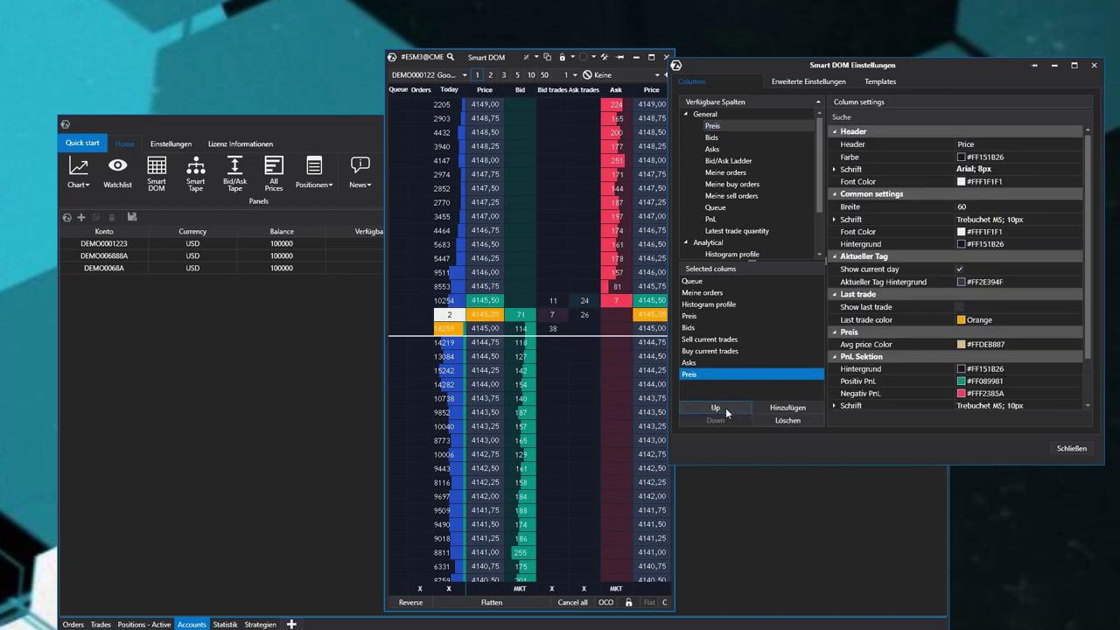
pyautogui.click(716, 408)
pyautogui.click(716, 408)
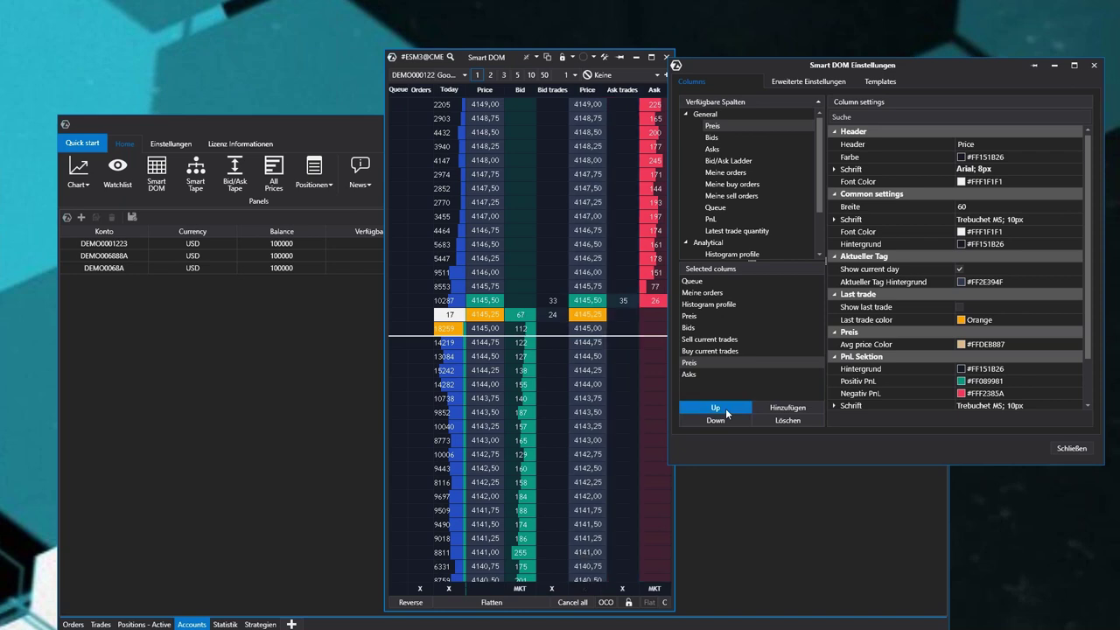
pyautogui.click(716, 408)
pyautogui.click(715, 408)
pyautogui.click(716, 408)
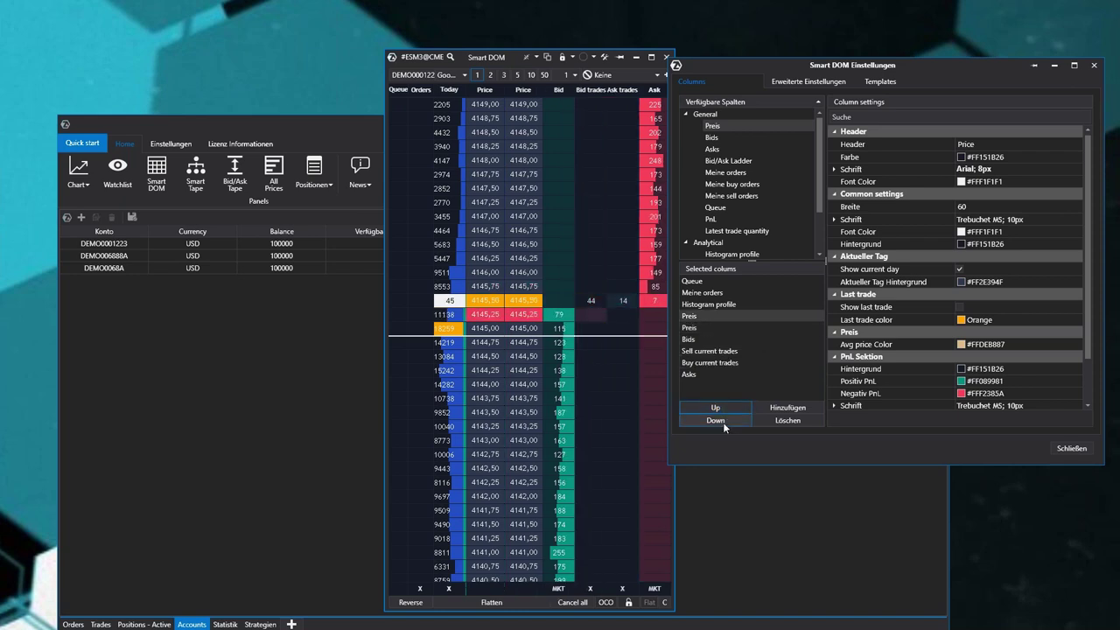
pyautogui.click(725, 409)
pyautogui.click(719, 408)
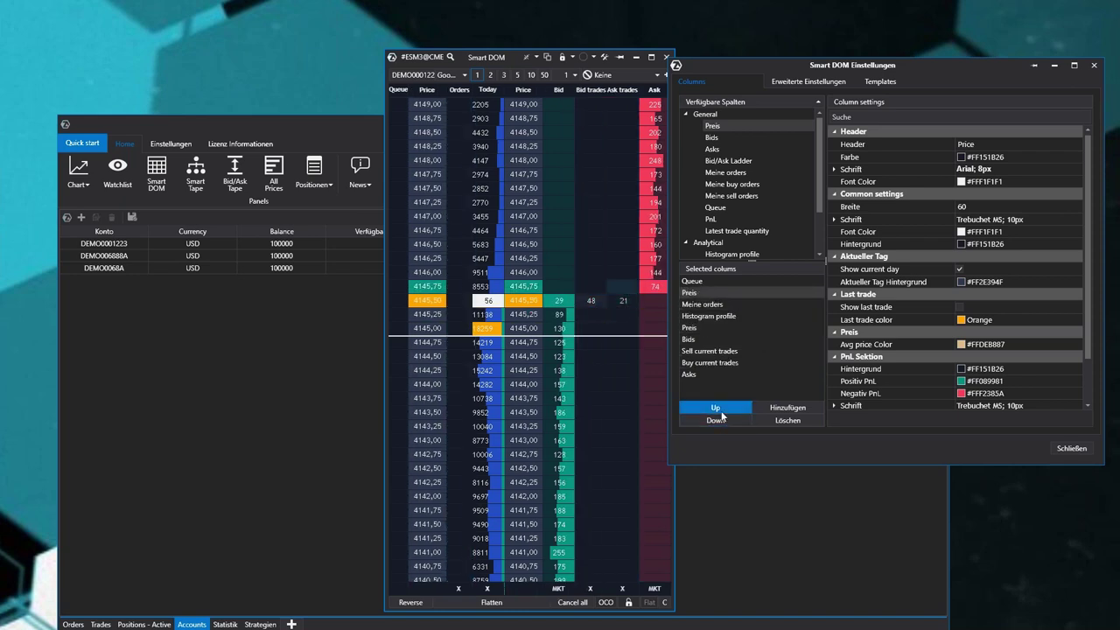
pyautogui.click(719, 408)
pyautogui.doubleClick(695, 282)
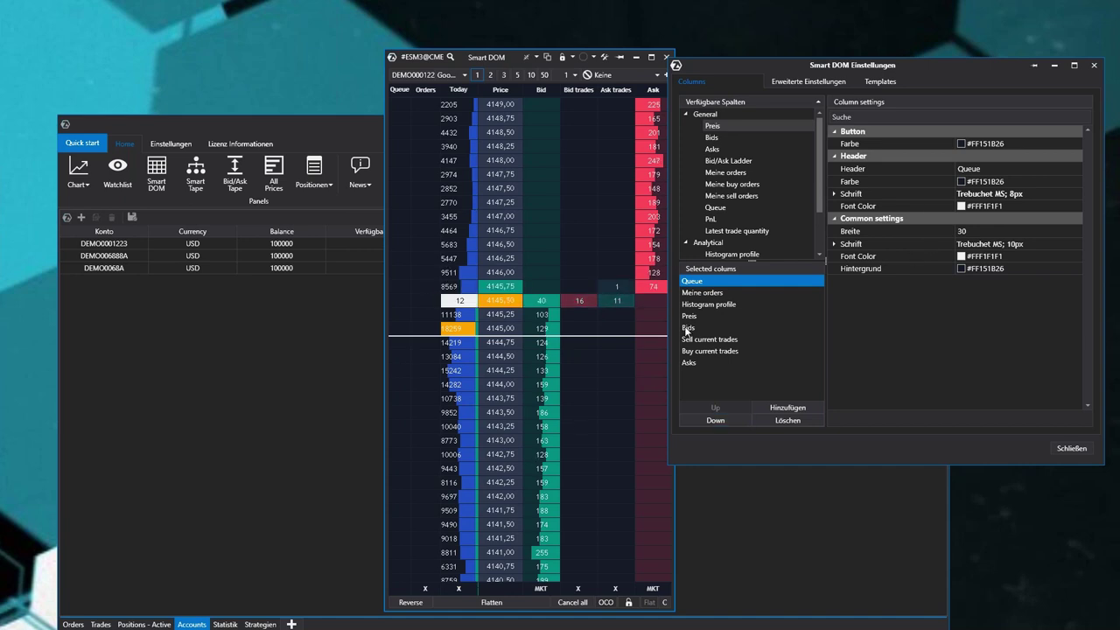
# Step: Examine the column settings of the Preis column
pyautogui.click(730, 316)
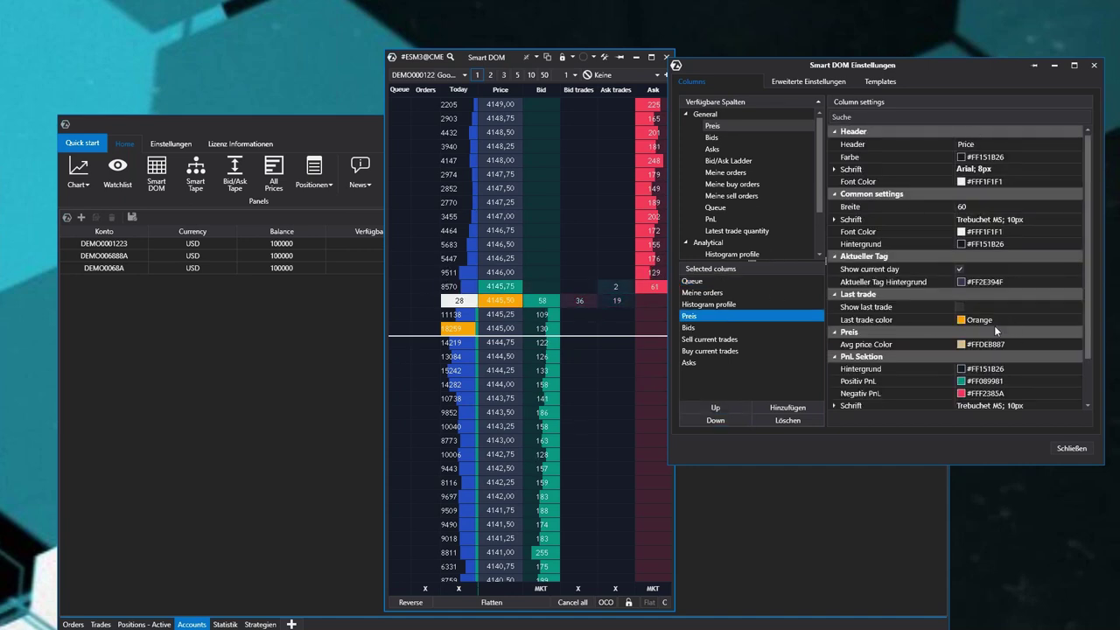
pyautogui.scroll(-1, 954, 262)
pyautogui.scroll(1, 975, 326)
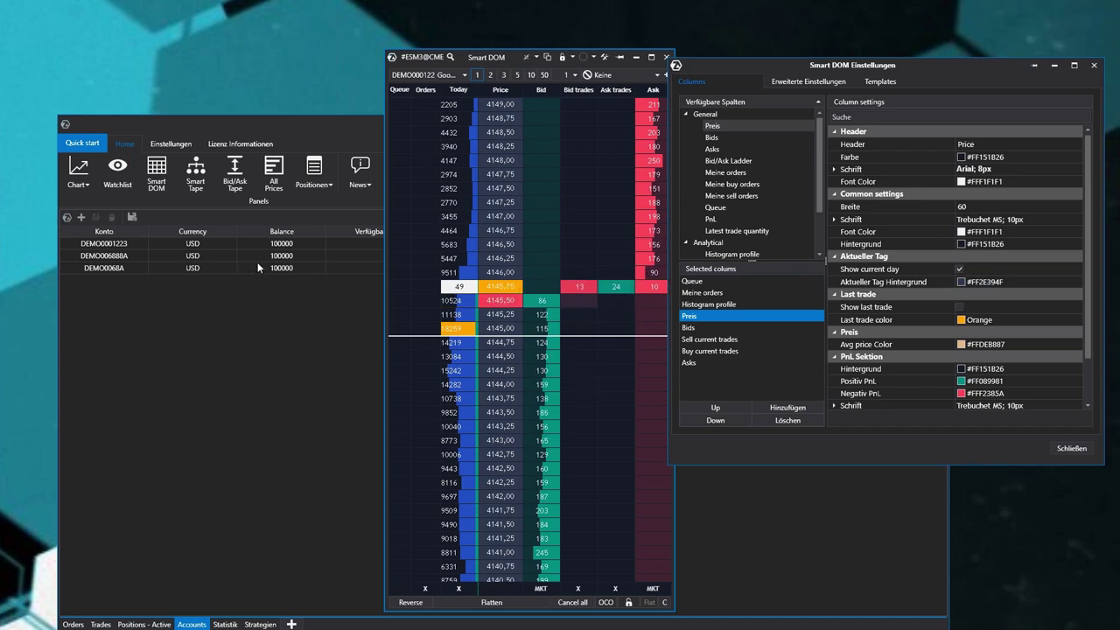
# Step: Remove the Histogram profile, Meine orders and Queue columns from the Smart DOM
pyautogui.click(719, 304)
pyautogui.press('Delete')
pyautogui.click(716, 293)
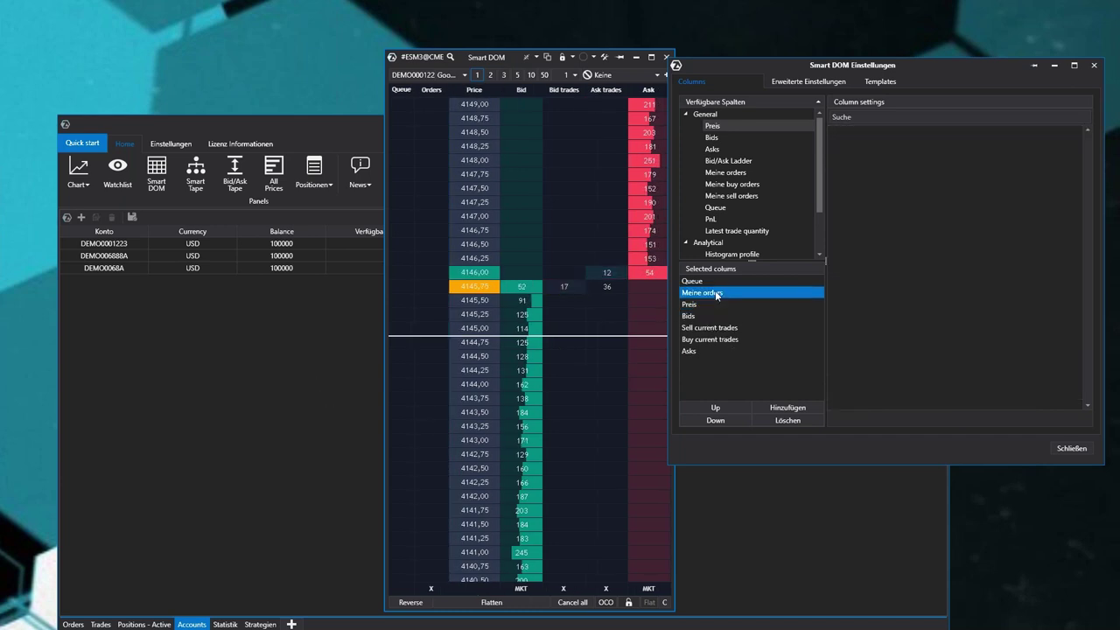
pyautogui.press('Delete')
pyautogui.press('Delete')
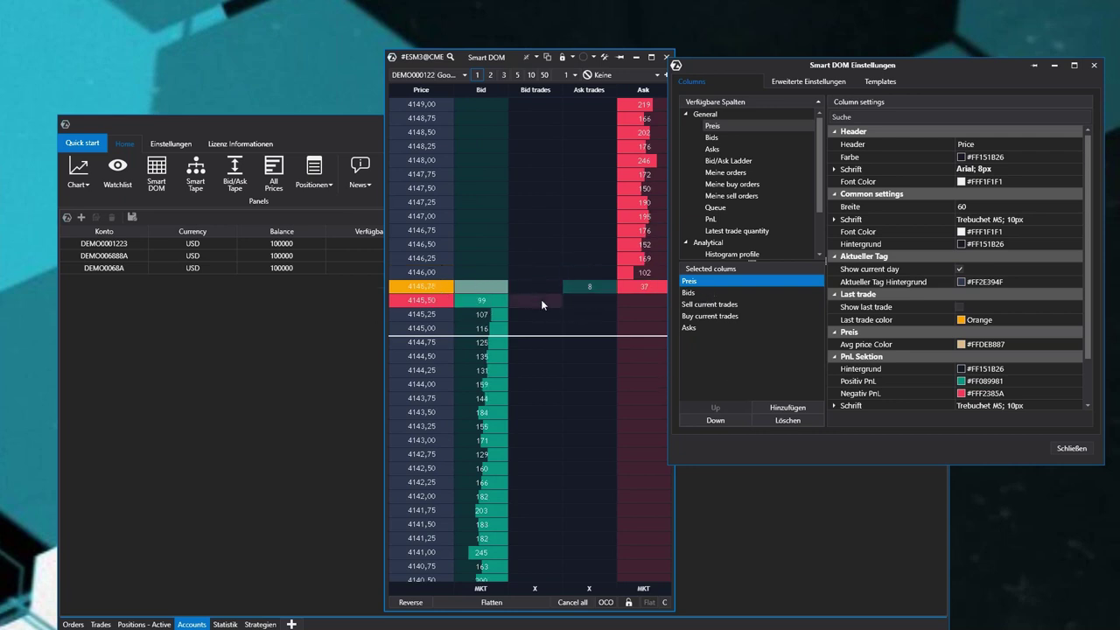
# Step: Add the analytical Depth changes column to the Smart DOM and move the settings window clear of the ladder
pyautogui.moveTo(815, 164); pyautogui.dragTo(814, 223)
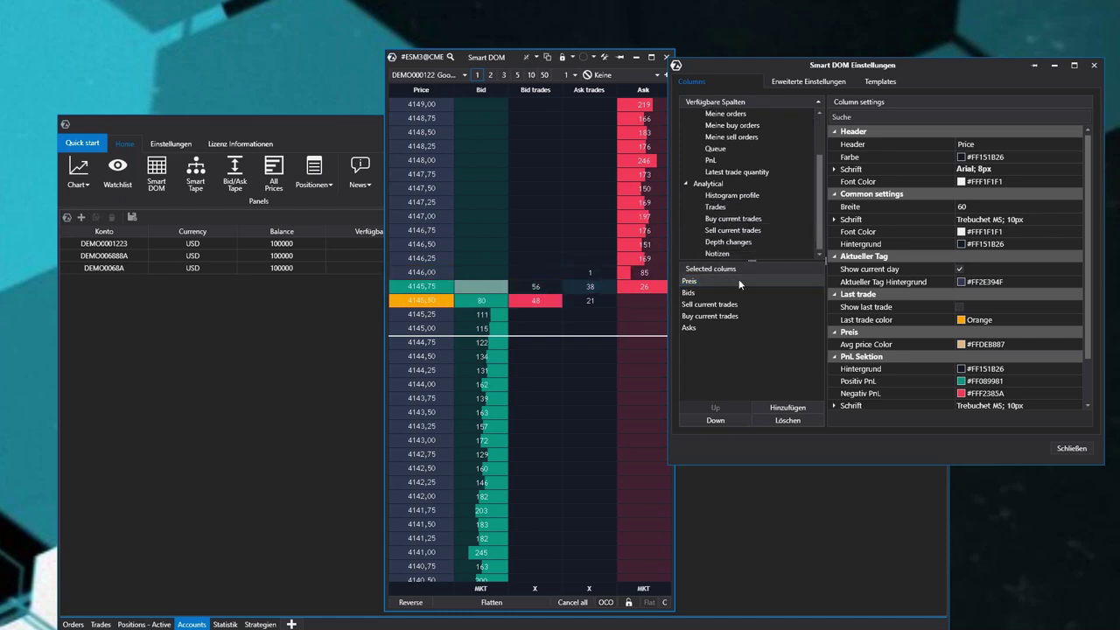
pyautogui.doubleClick(727, 242)
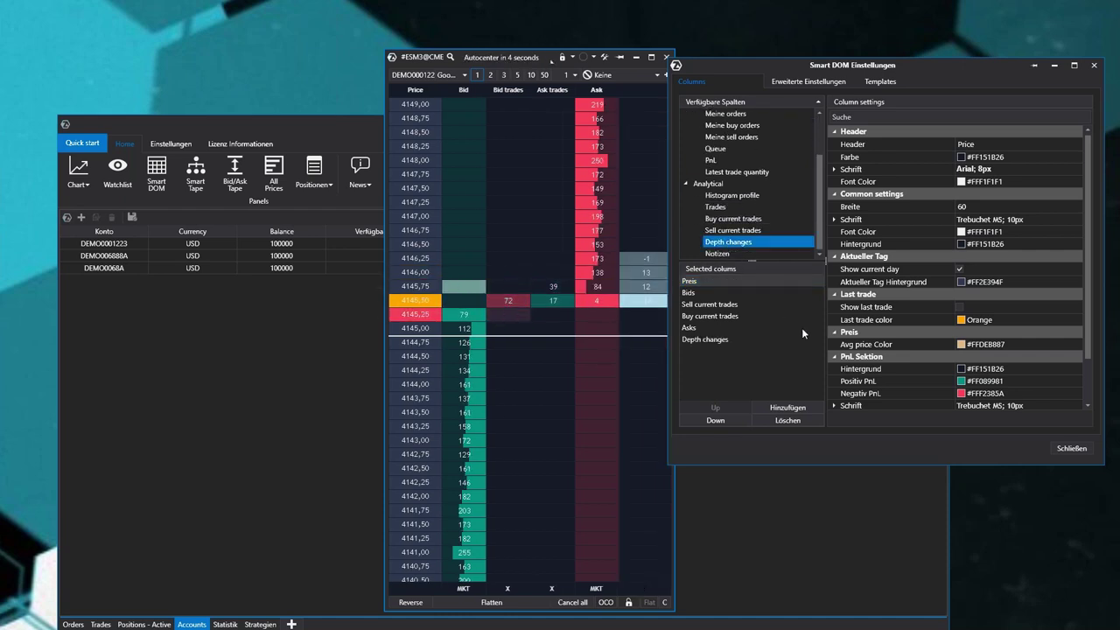
pyautogui.moveTo(759, 67); pyautogui.dragTo(779, 56)
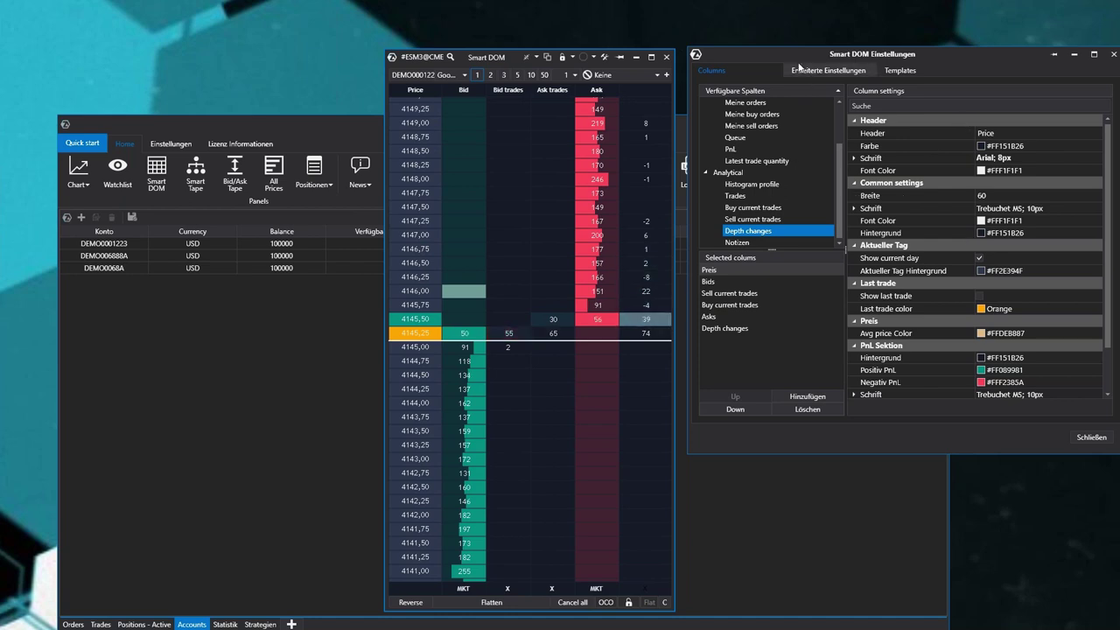
pyautogui.moveTo(792, 61); pyautogui.dragTo(794, 80)
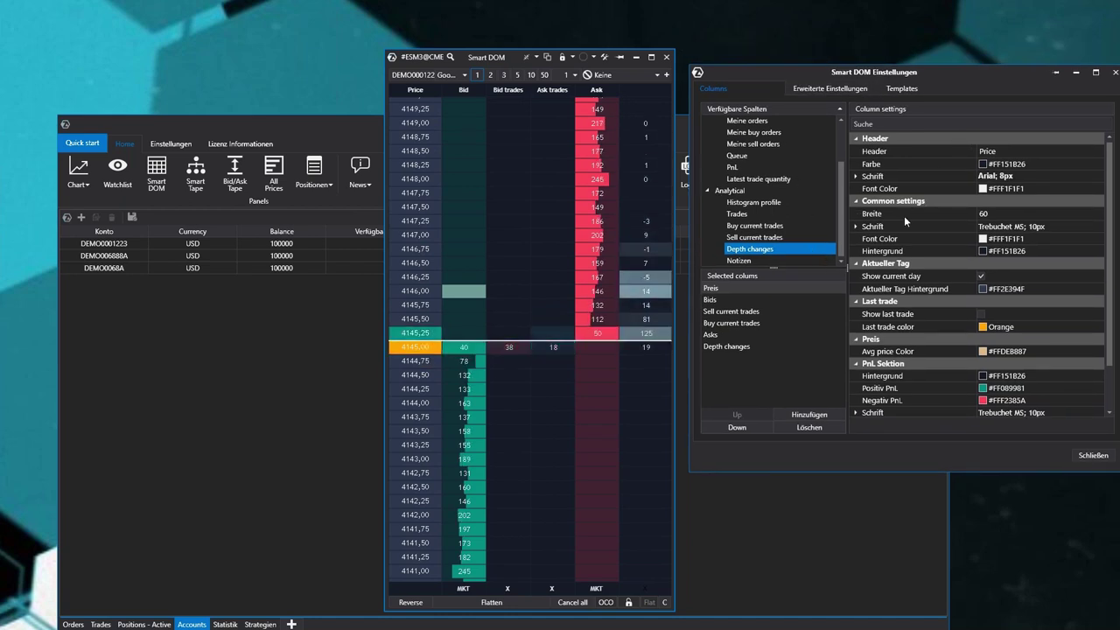
# Step: Set the Depth changes column's type to Both and its filter to 5
pyautogui.click(733, 348)
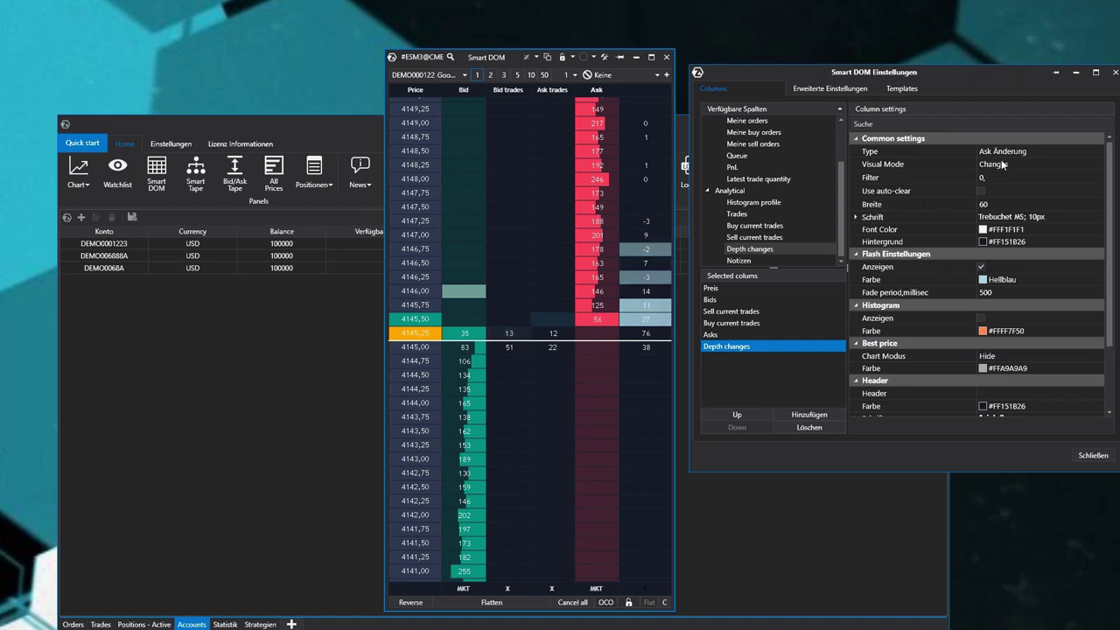
pyautogui.click(995, 153)
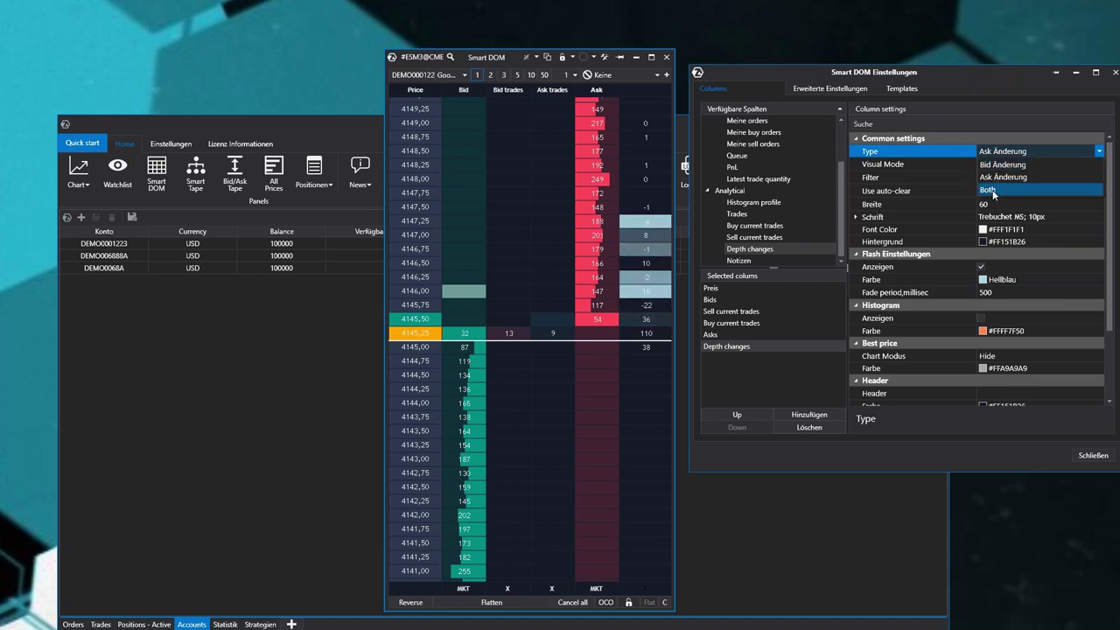
pyautogui.click(987, 190)
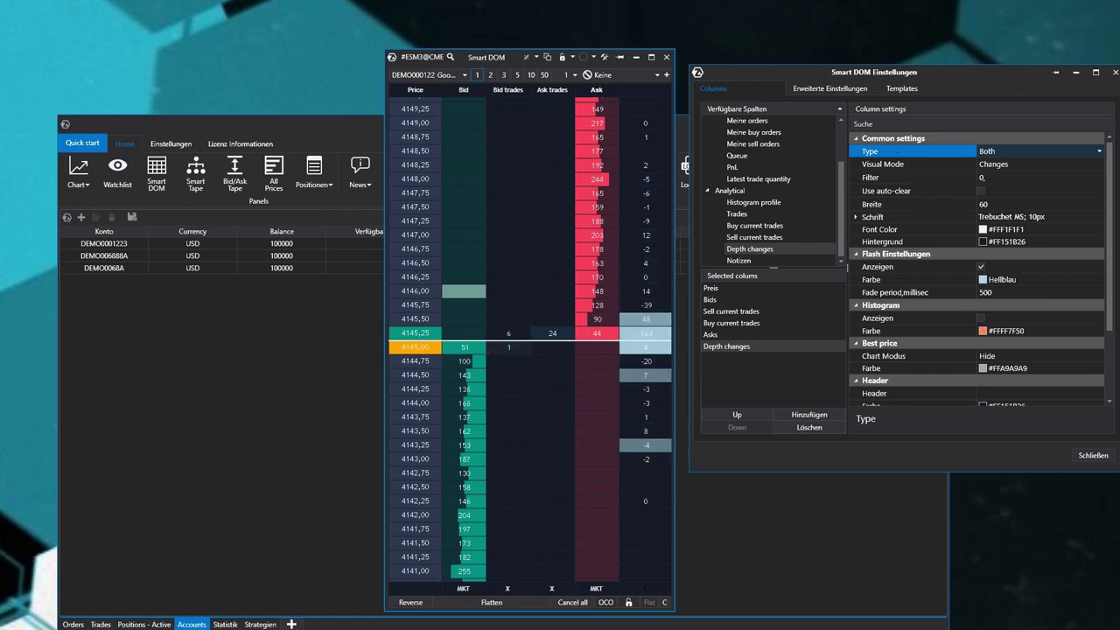
pyautogui.click(991, 177)
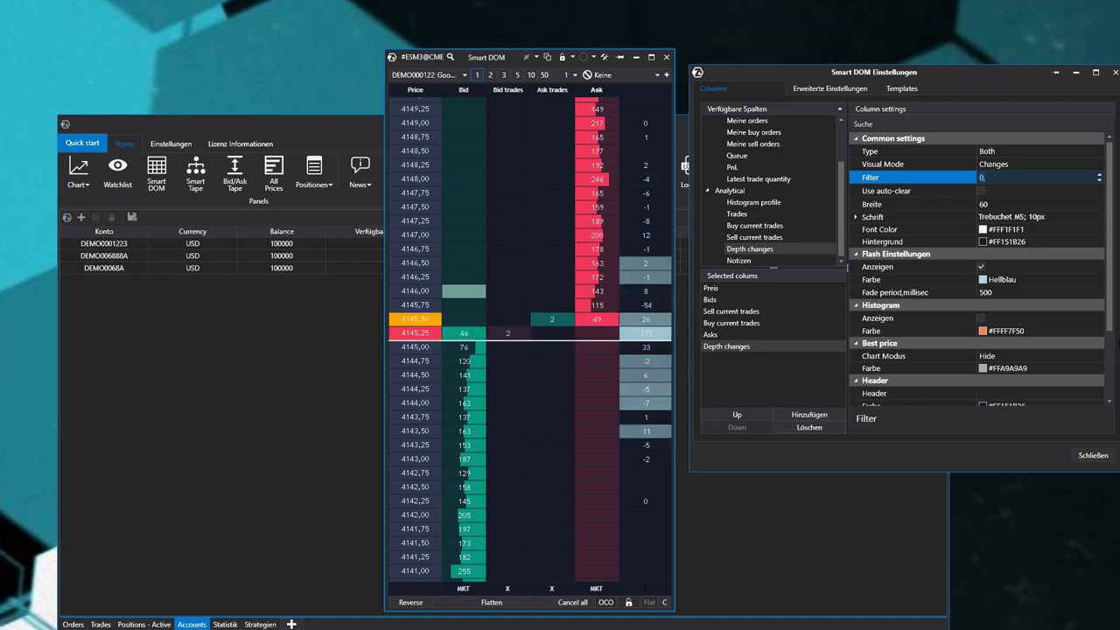
pyautogui.write('5')
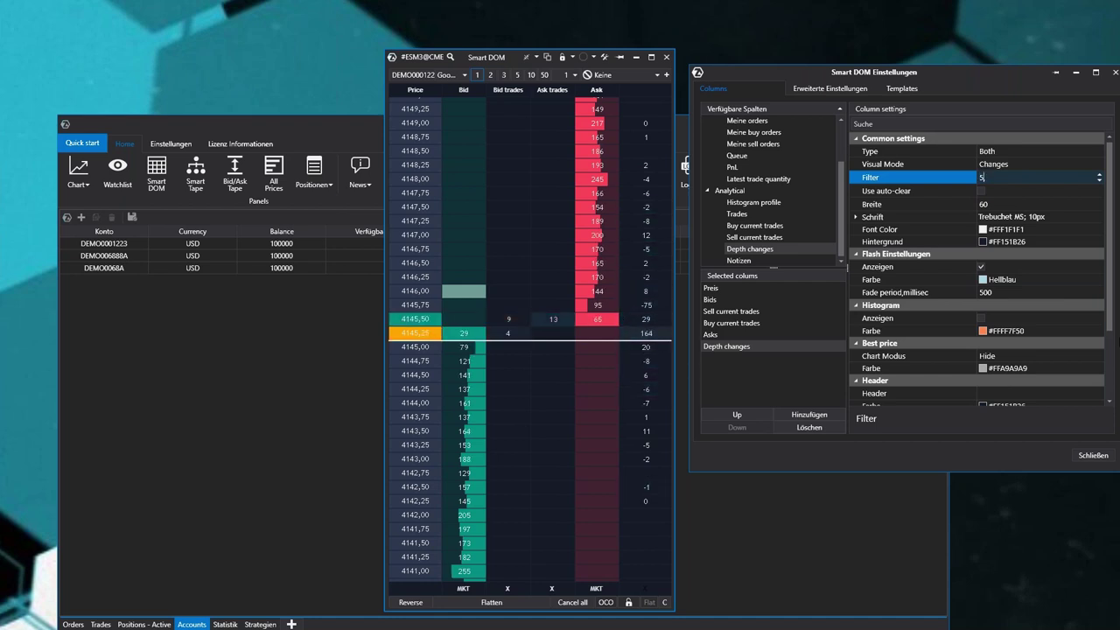
pyautogui.press('BackSpace')
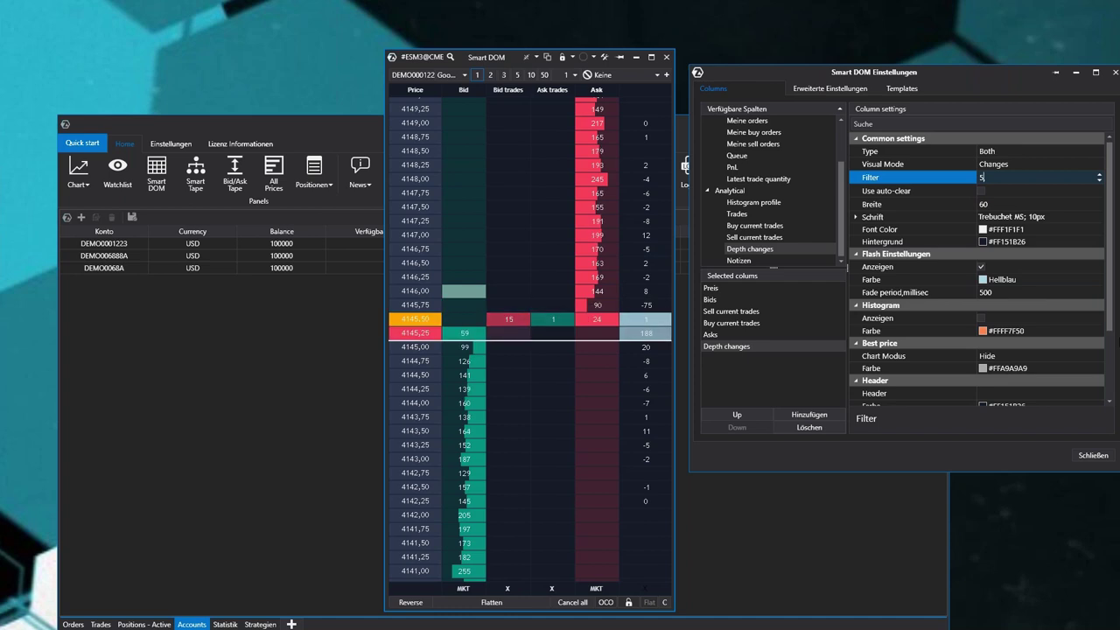
pyautogui.press('BackSpace')
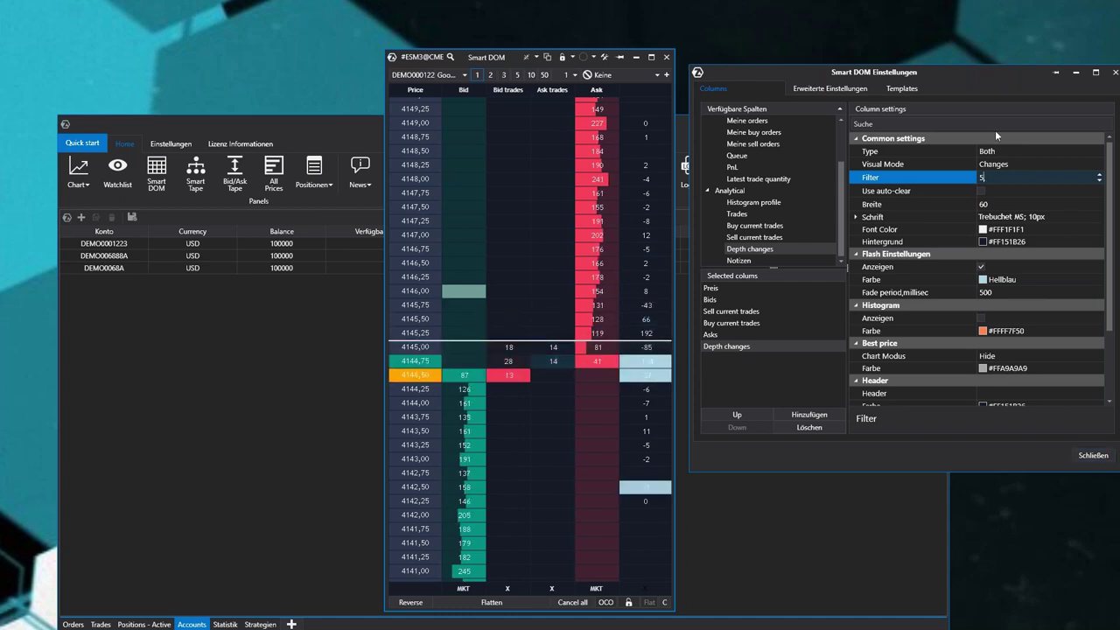
# Step: Toggle the Depth changes flash display off and on again, set its flash colour to #92ADD8E6, and close the settings
pyautogui.click(981, 267)
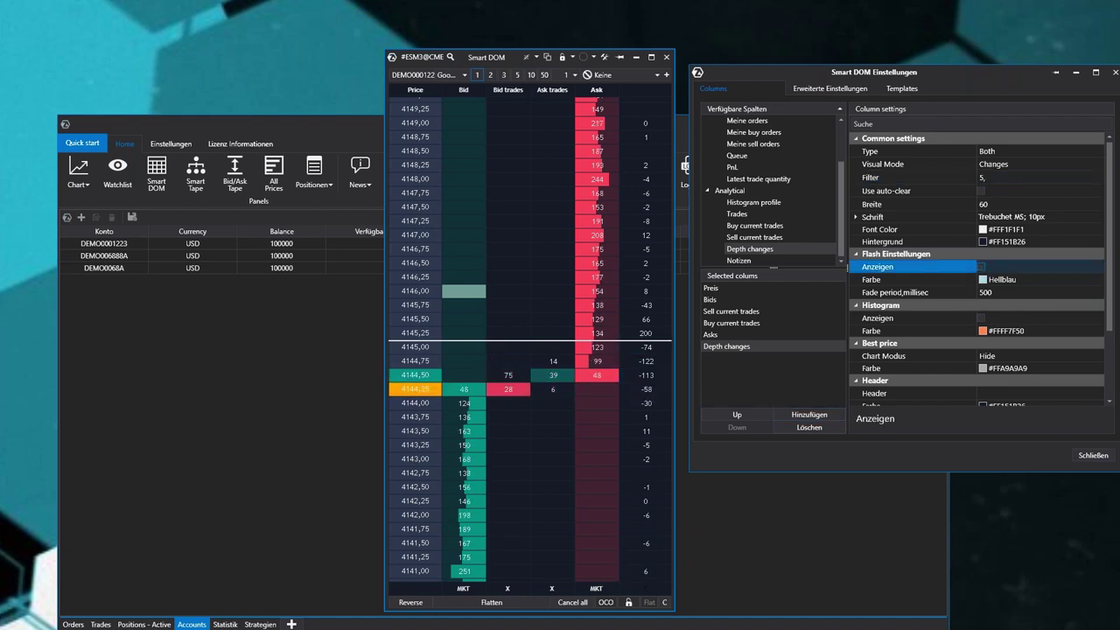
pyautogui.click(984, 280)
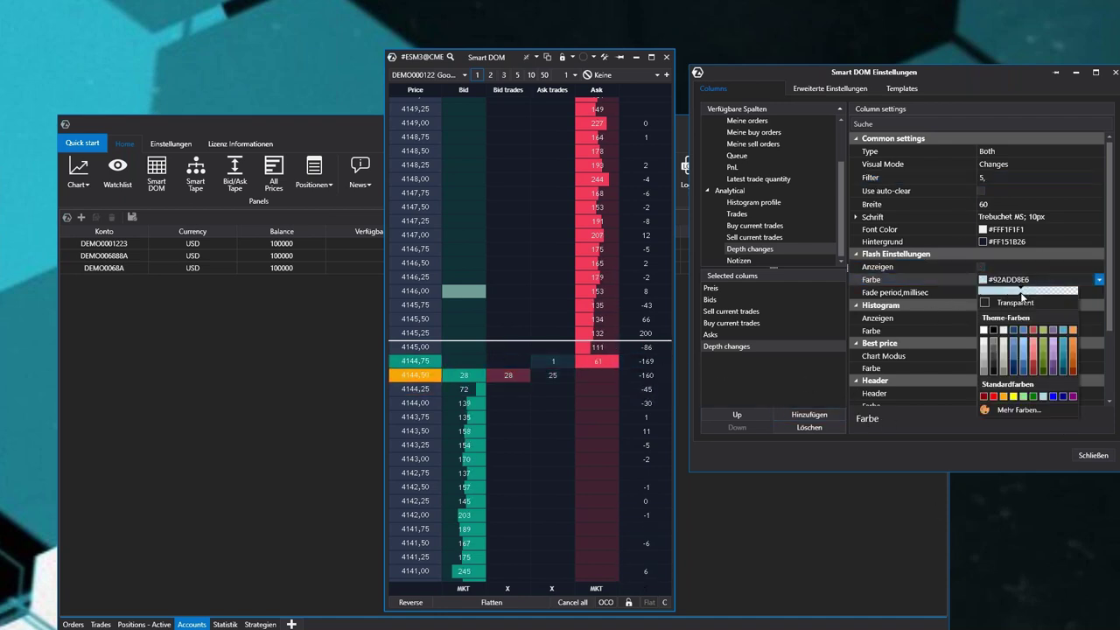
pyautogui.click(894, 449)
pyautogui.click(981, 266)
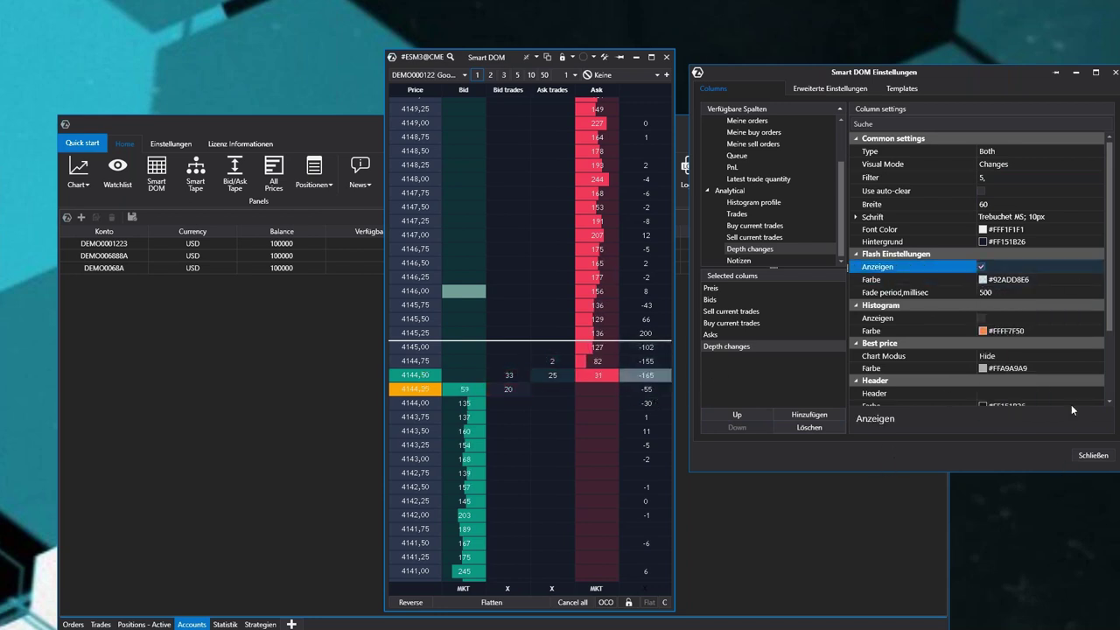
pyautogui.click(1093, 455)
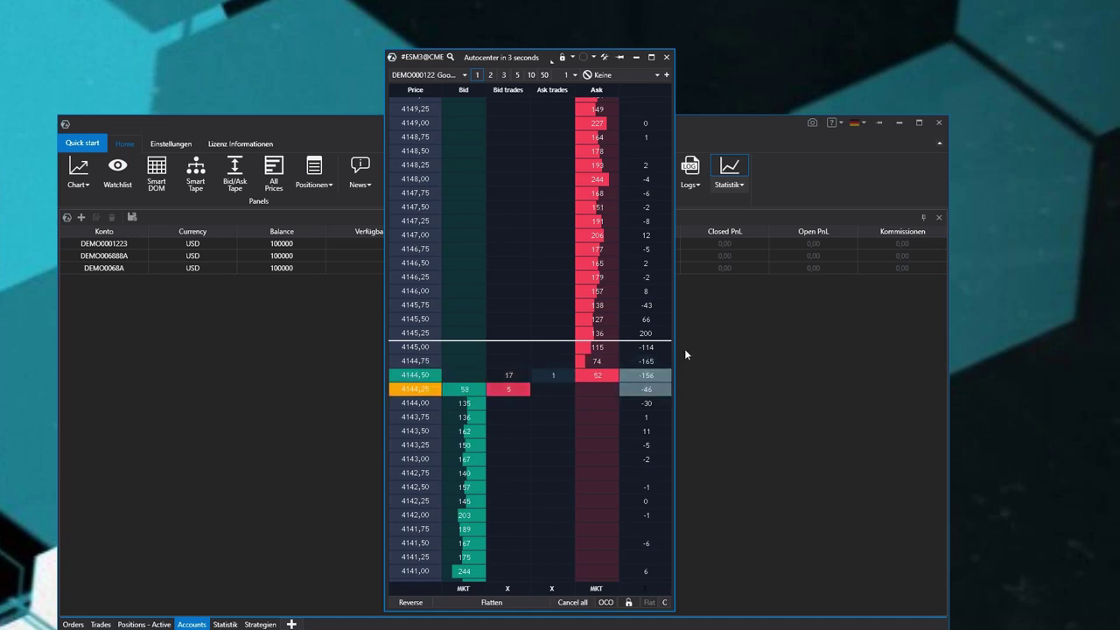
# Step: Clear the accumulated Depth changes values, turn on auto-clear for that column, and close the settings
pyautogui.click(647, 590)
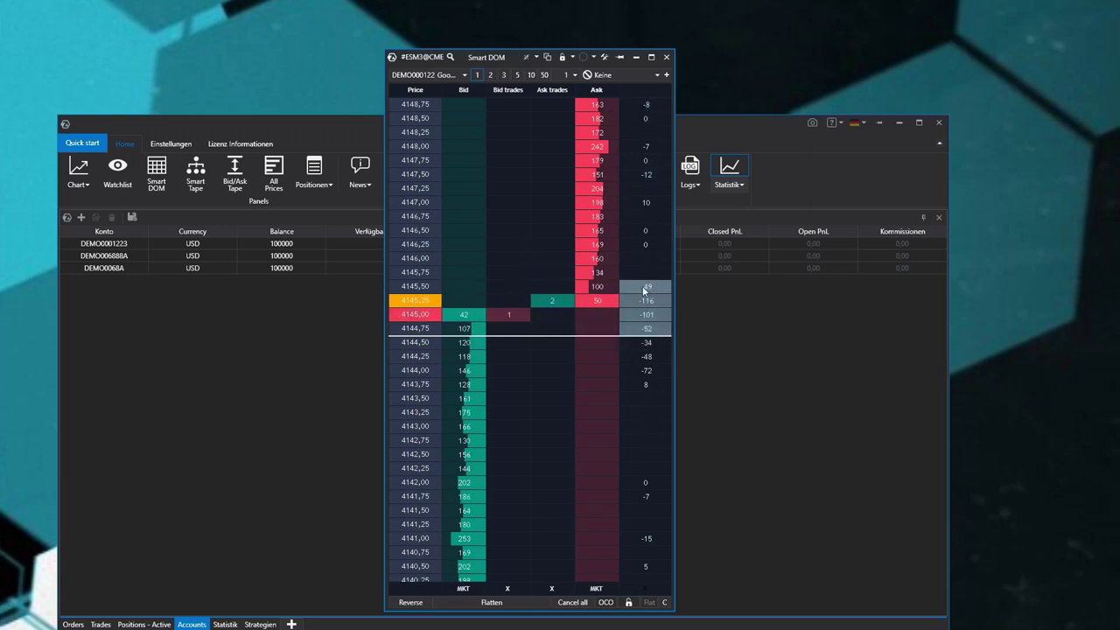
pyautogui.rightClick(637, 386)
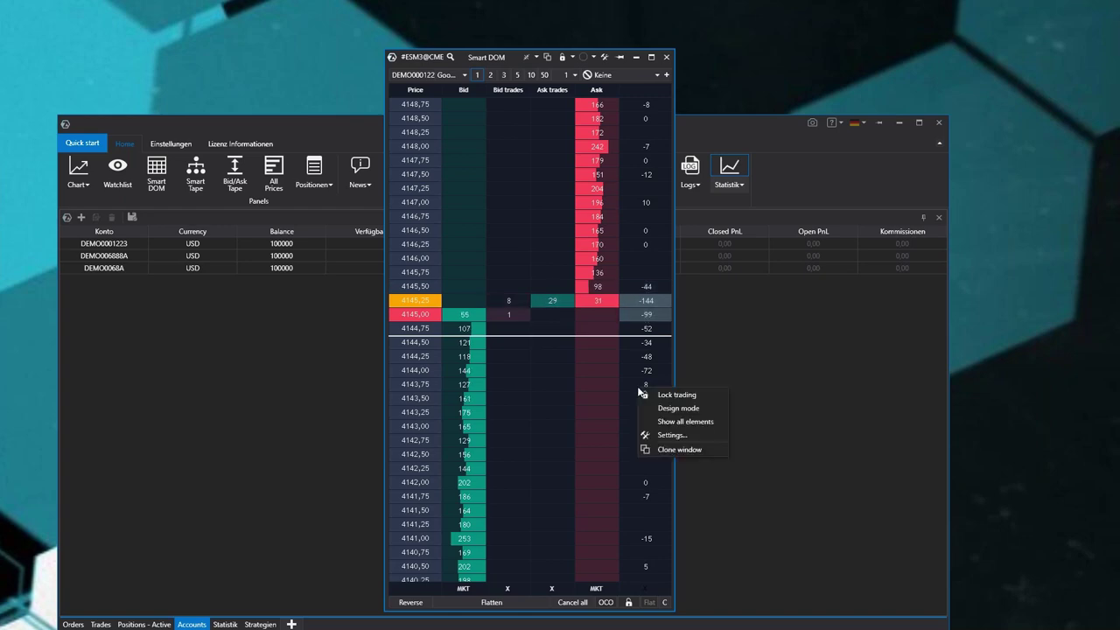
pyautogui.click(705, 439)
pyautogui.moveTo(582, 135); pyautogui.dragTo(923, 139)
pyautogui.click(963, 256)
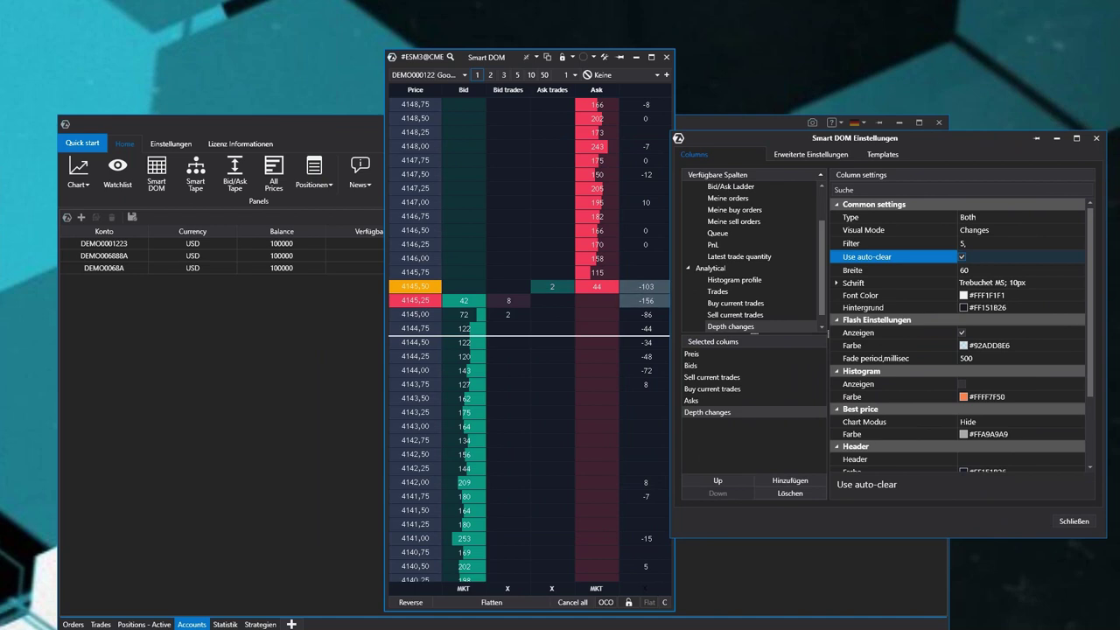
pyautogui.click(1059, 524)
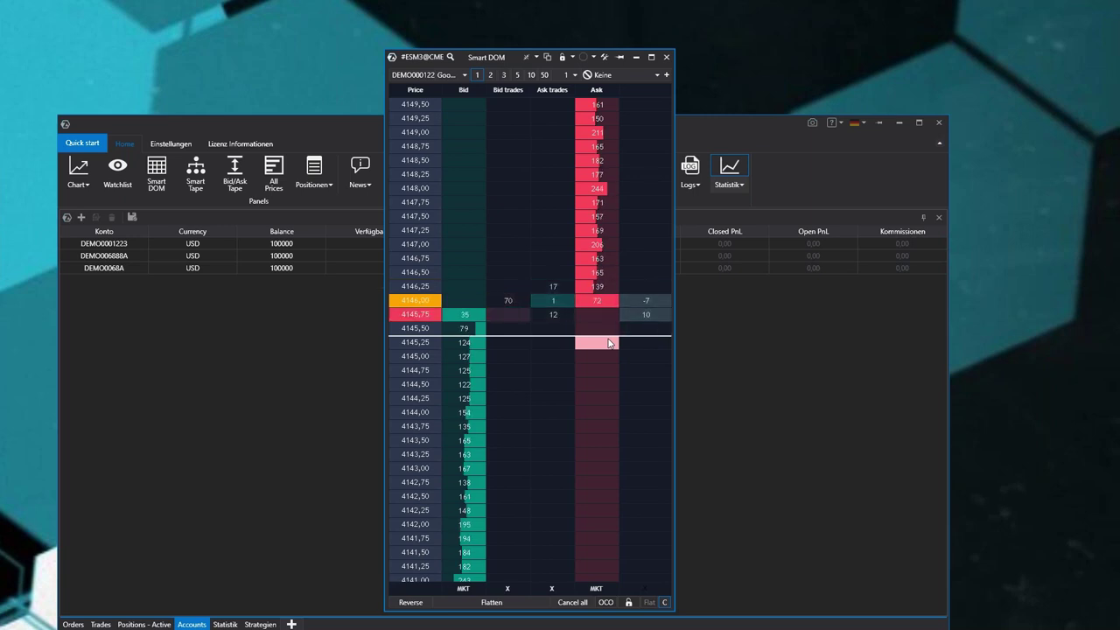
# Step: Turn on the histogram display for the Smart DOM's Depth changes column and close the settings
pyautogui.rightClick(654, 250)
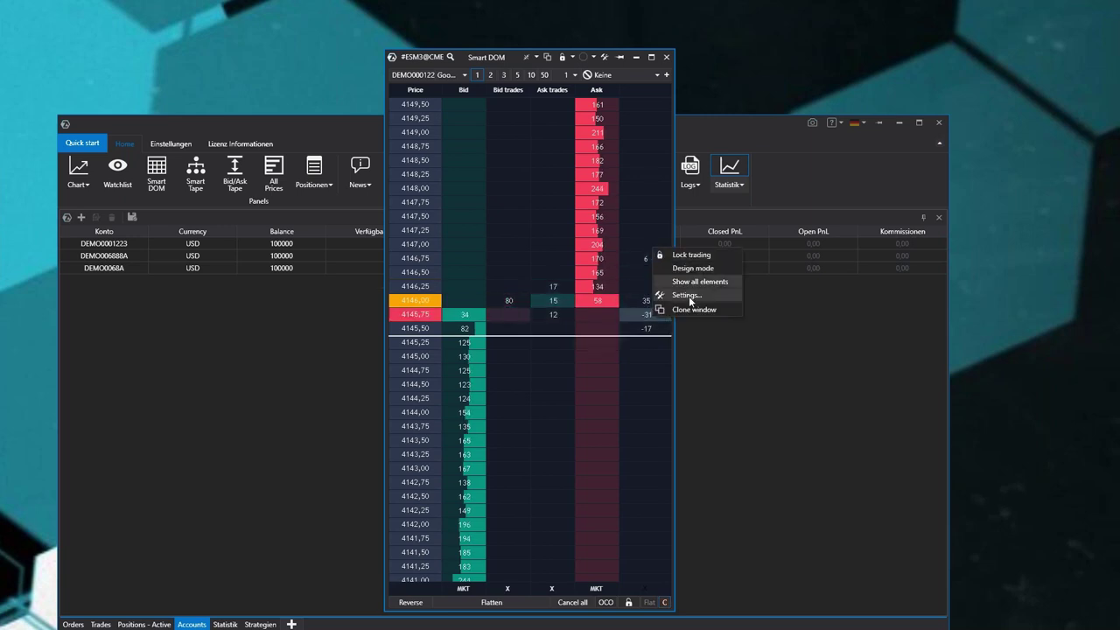
pyautogui.click(687, 296)
pyautogui.moveTo(644, 135); pyautogui.dragTo(975, 145)
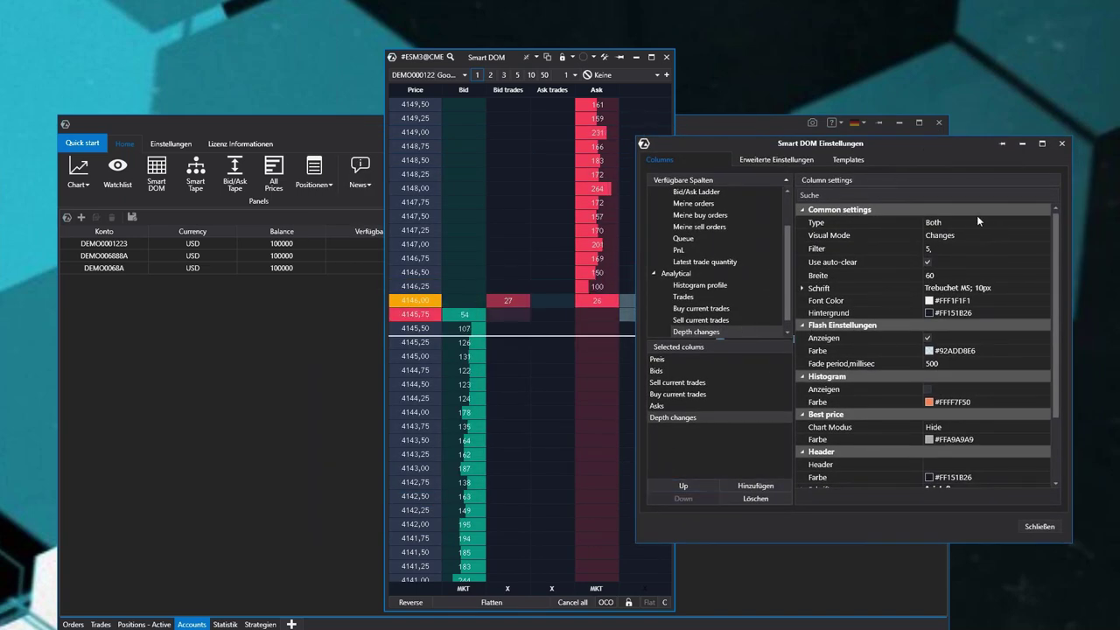
pyautogui.click(928, 391)
pyautogui.moveTo(893, 143); pyautogui.dragTo(306, 111)
pyautogui.click(474, 110)
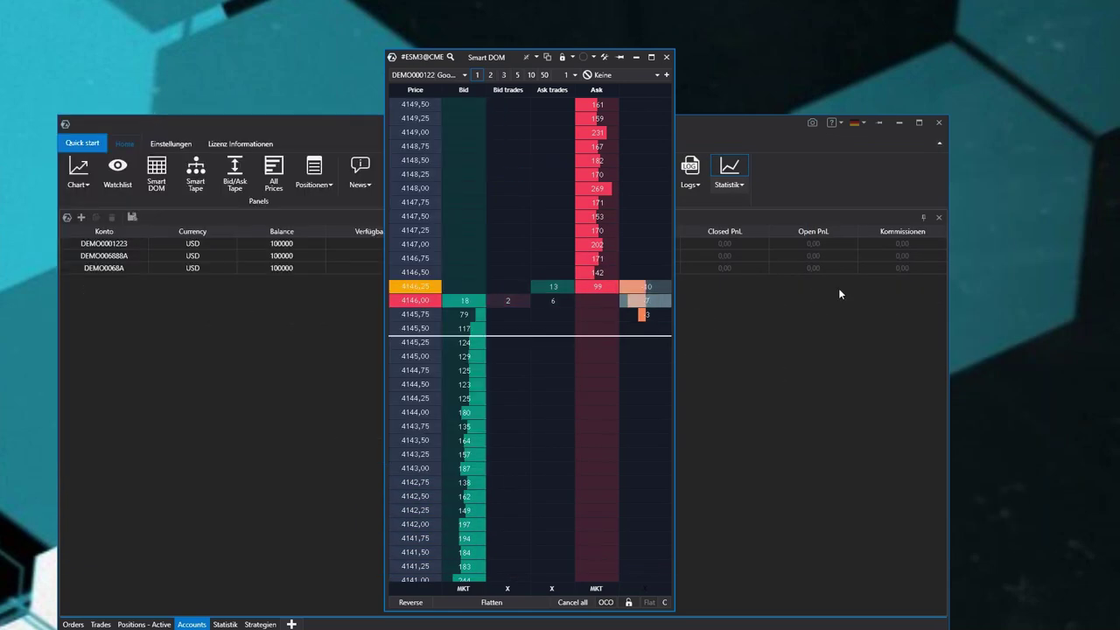
# Step: Turn off auto-clear for the Smart DOM's Depth changes column and close the settings
pyautogui.rightClick(631, 406)
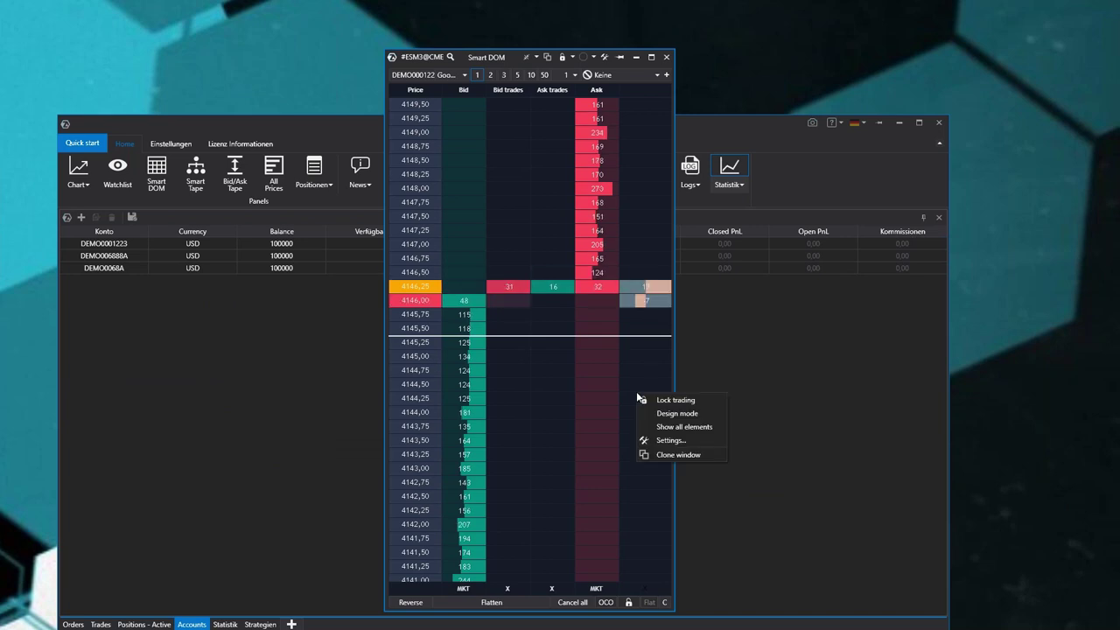
pyautogui.click(658, 441)
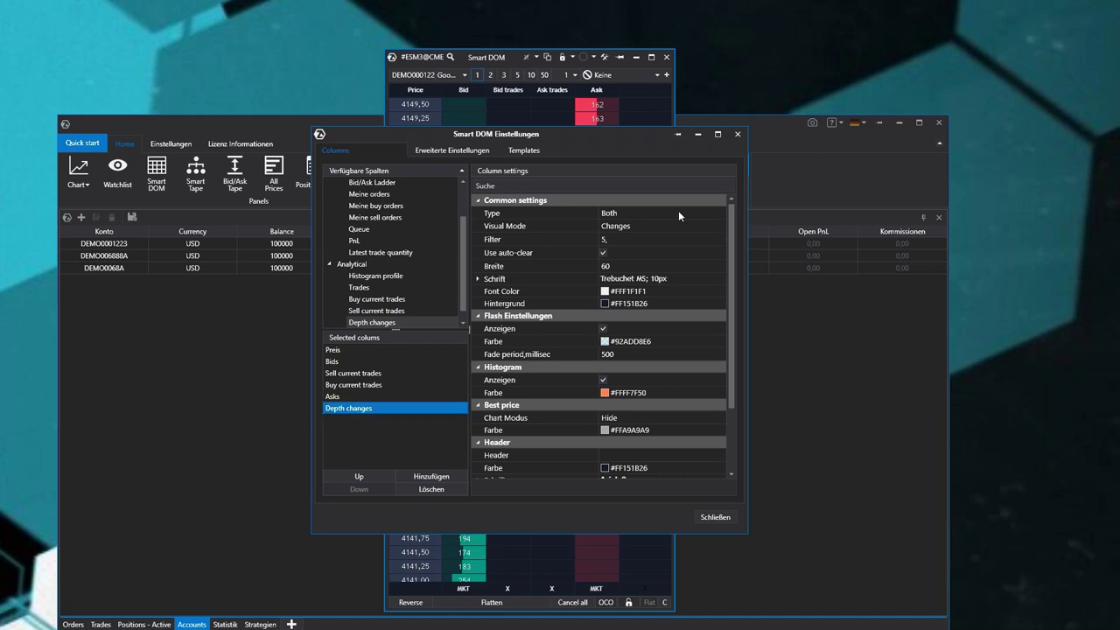
pyautogui.click(602, 253)
pyautogui.click(715, 517)
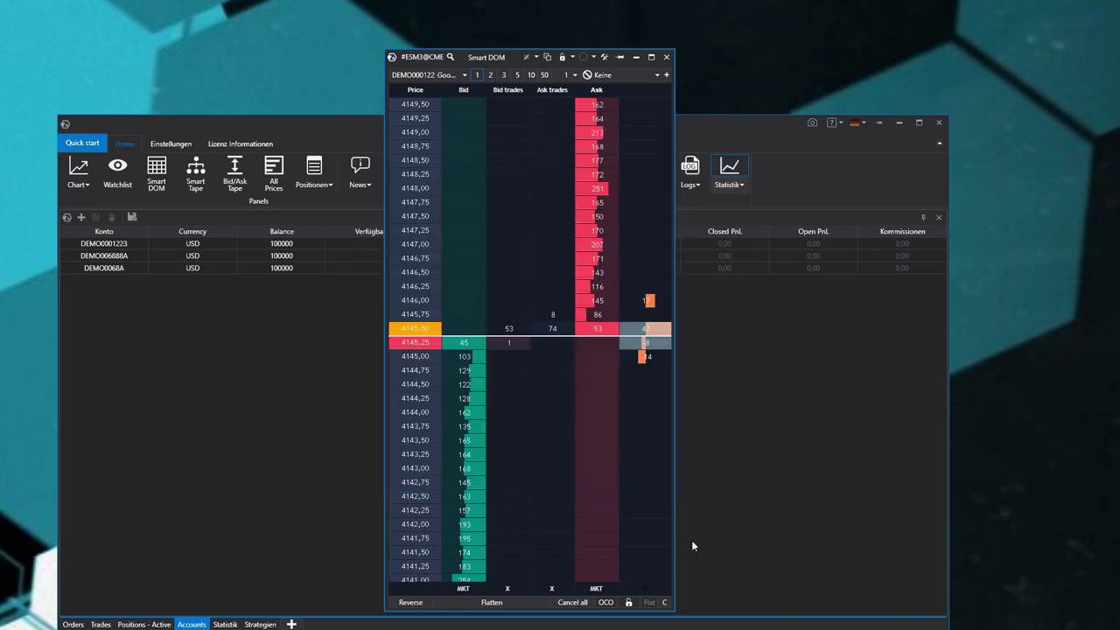
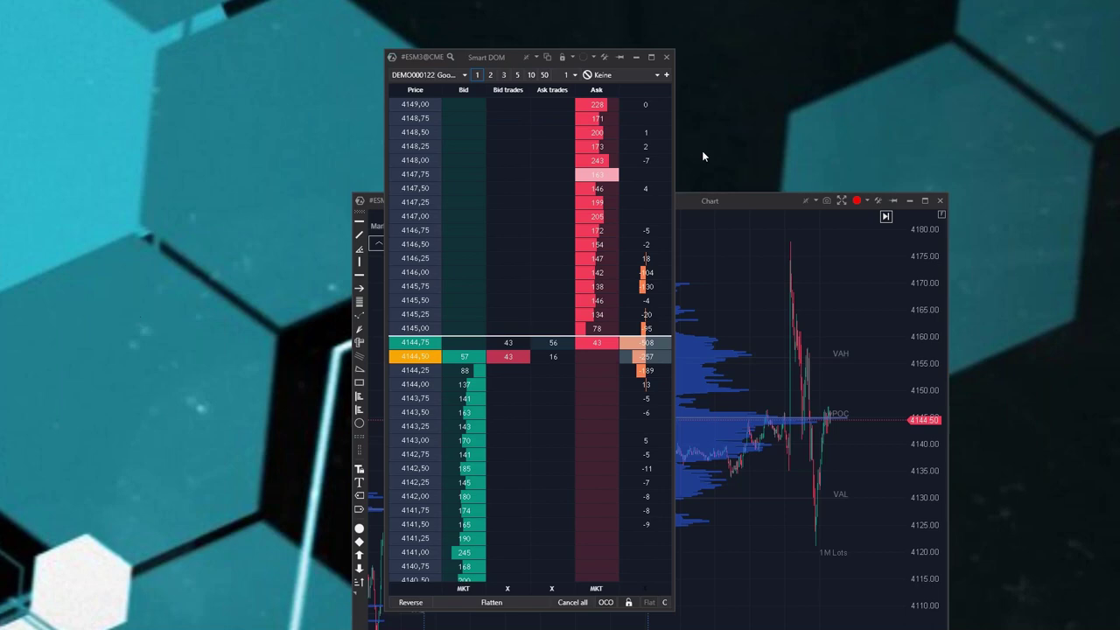
# Step: Move the chart window in front of the Smart DOM and remove its Market profile & TPO indicator
pyautogui.moveTo(767, 198); pyautogui.dragTo(473, 94)
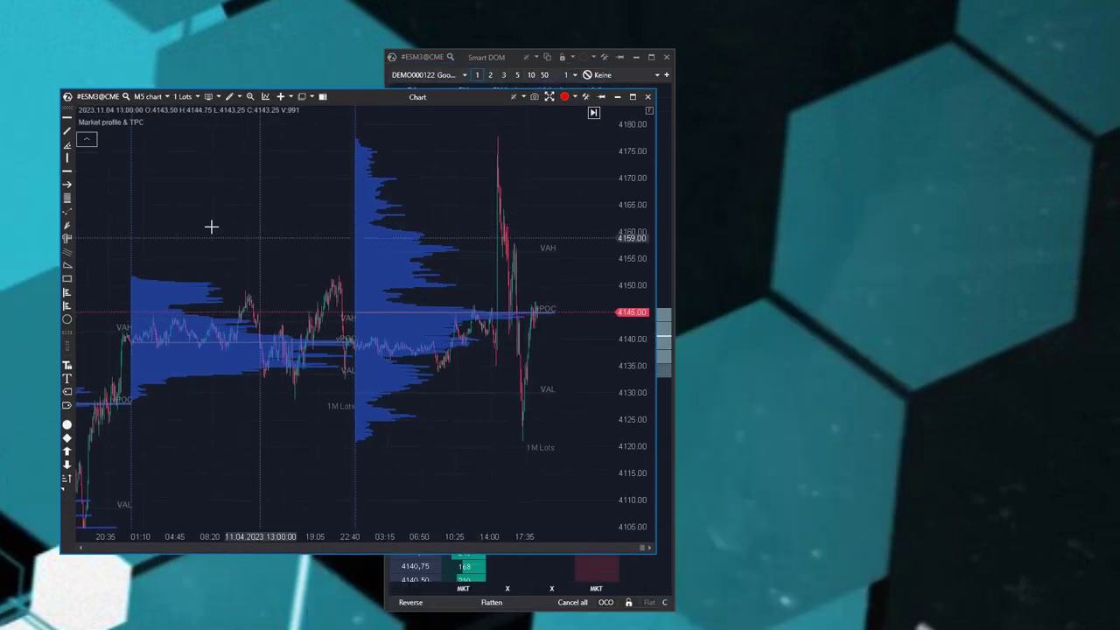
pyautogui.moveTo(262, 233); pyautogui.dragTo(187, 233)
pyautogui.moveTo(309, 282); pyautogui.dragTo(341, 283)
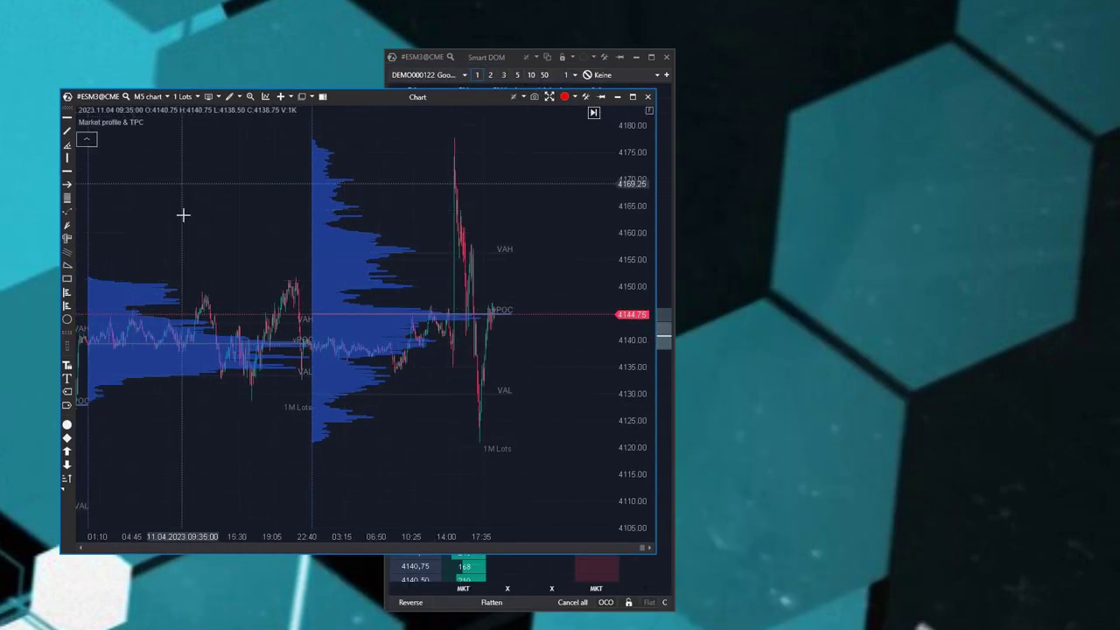
pyautogui.click(192, 125)
pyautogui.moveTo(302, 350); pyautogui.dragTo(322, 347)
pyautogui.click(217, 96)
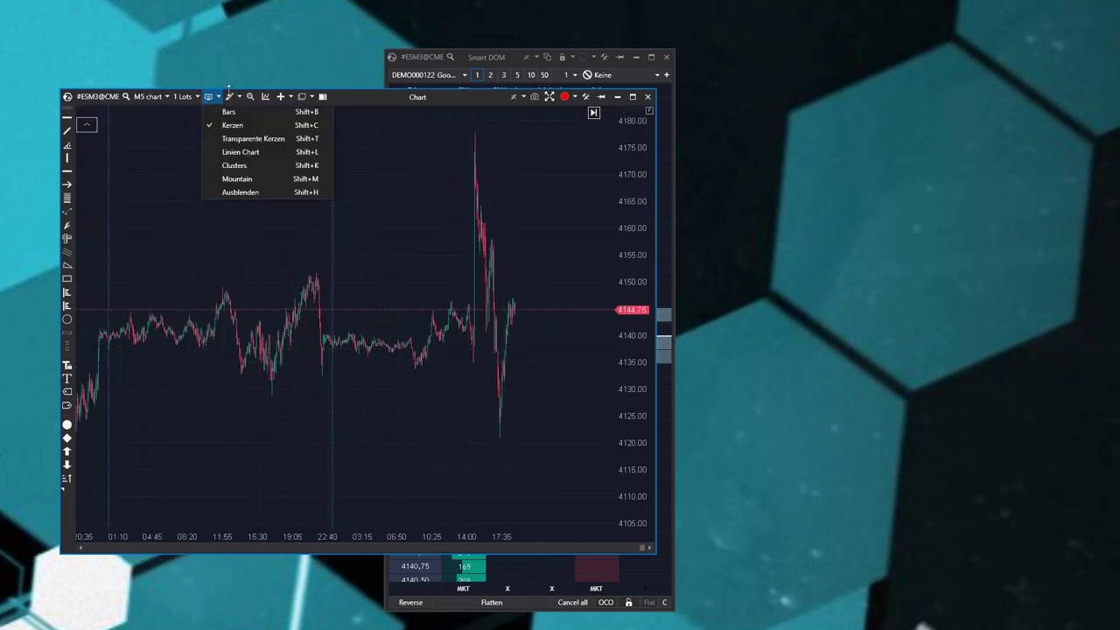
pyautogui.click(233, 96)
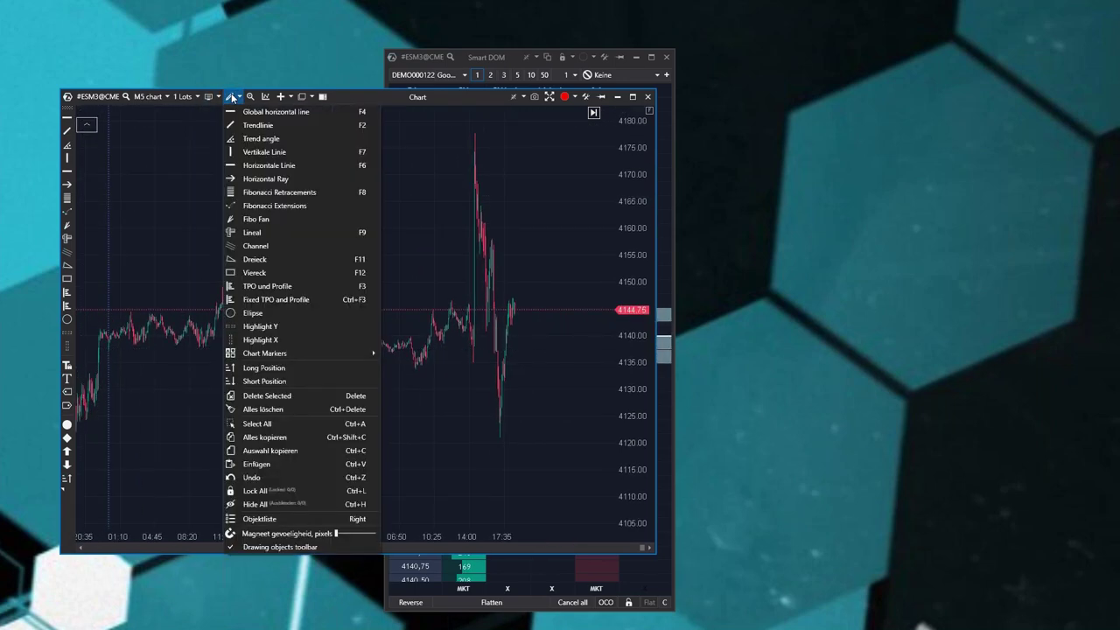
pyautogui.click(257, 301)
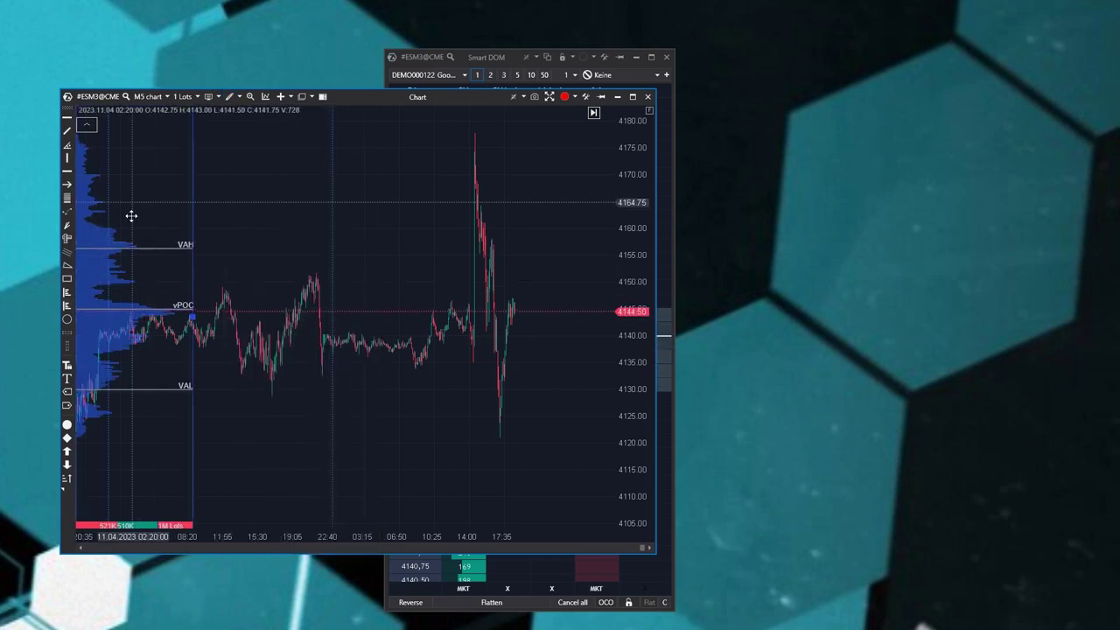
pyautogui.press('Delete')
# Step: Draw a TPO und Profile area over the chart's middle price action, spanning prices from about 4123 to 4158
pyautogui.click(231, 97)
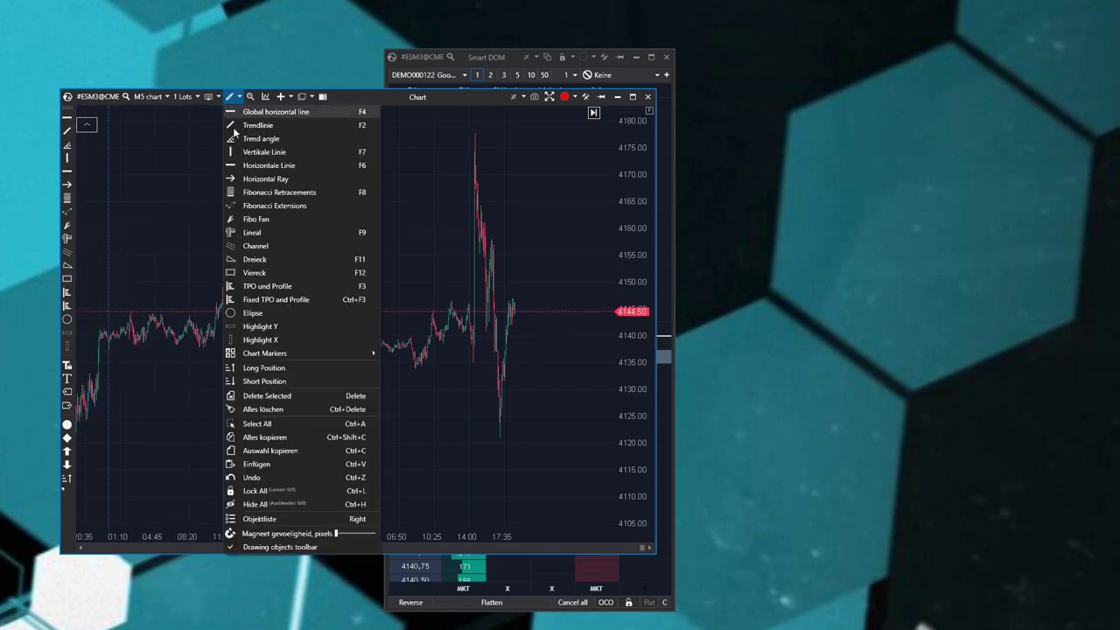
pyautogui.click(278, 292)
pyautogui.moveTo(221, 297); pyautogui.dragTo(398, 453)
pyautogui.moveTo(220, 340); pyautogui.dragTo(224, 317)
# Step: Open the drawn profile's settings beside the chart and try the profile types Delta and Delta - colored
pyautogui.doubleClick(331, 336)
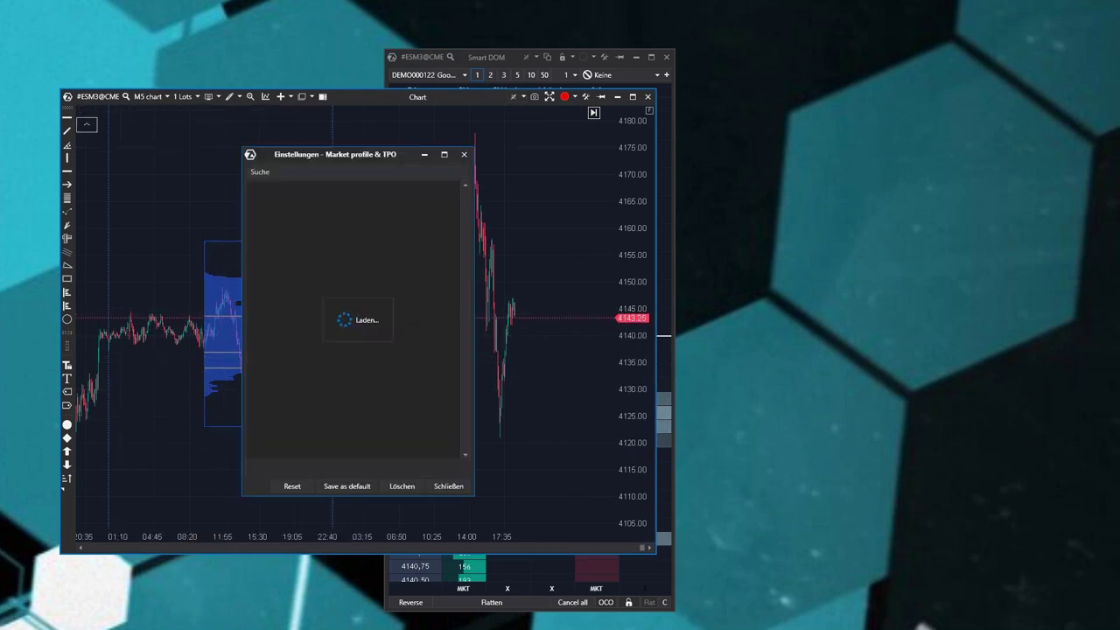
pyautogui.moveTo(418, 157); pyautogui.dragTo(838, 184)
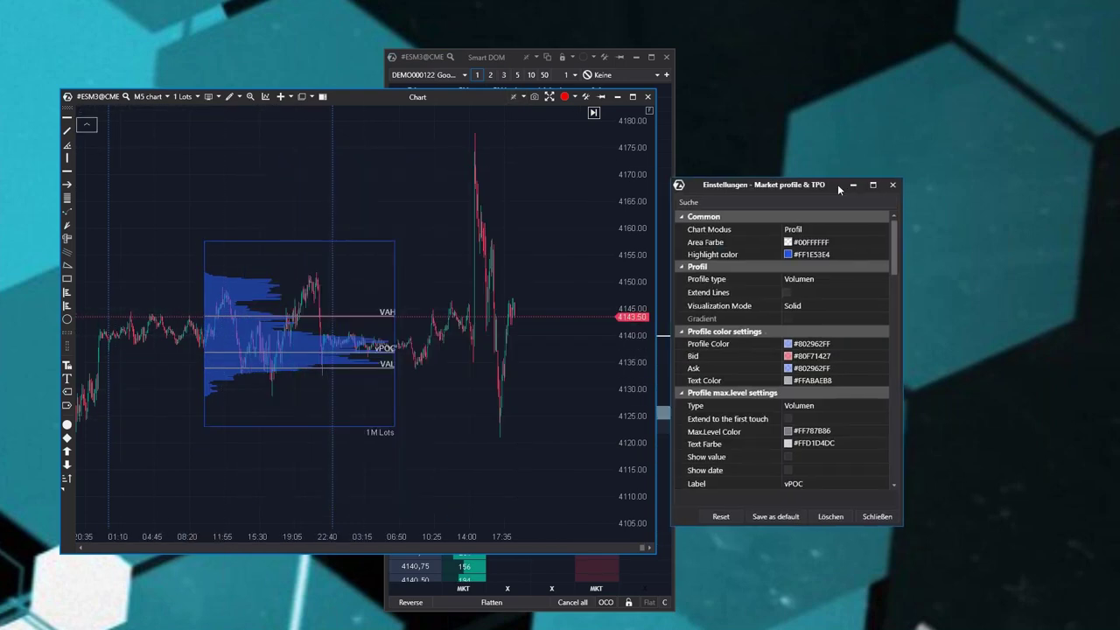
pyautogui.click(812, 280)
pyautogui.click(809, 317)
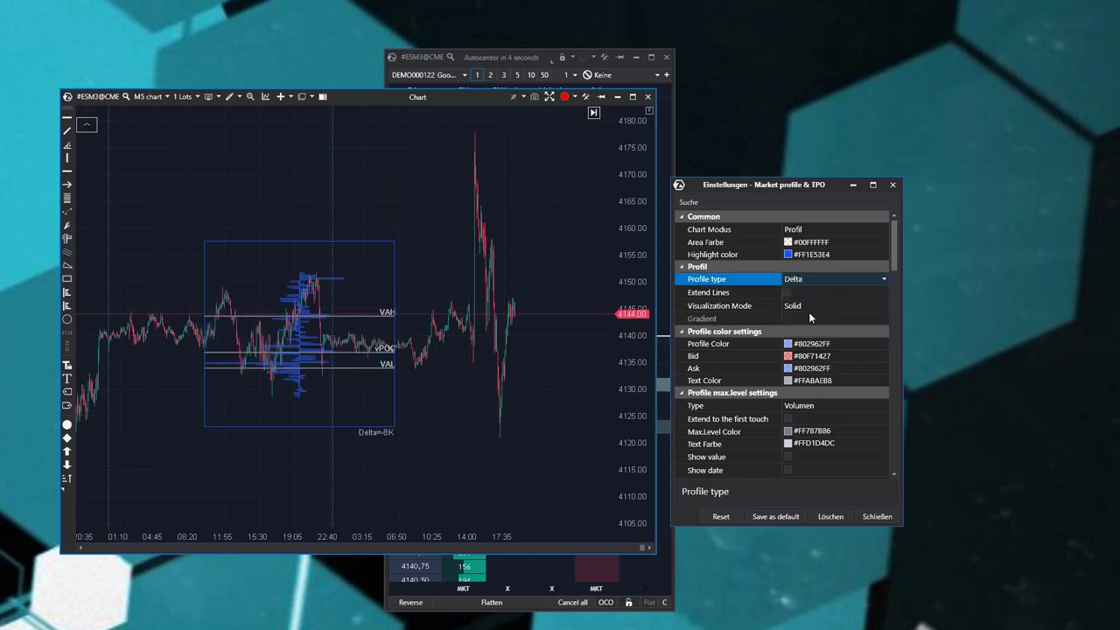
pyautogui.click(805, 282)
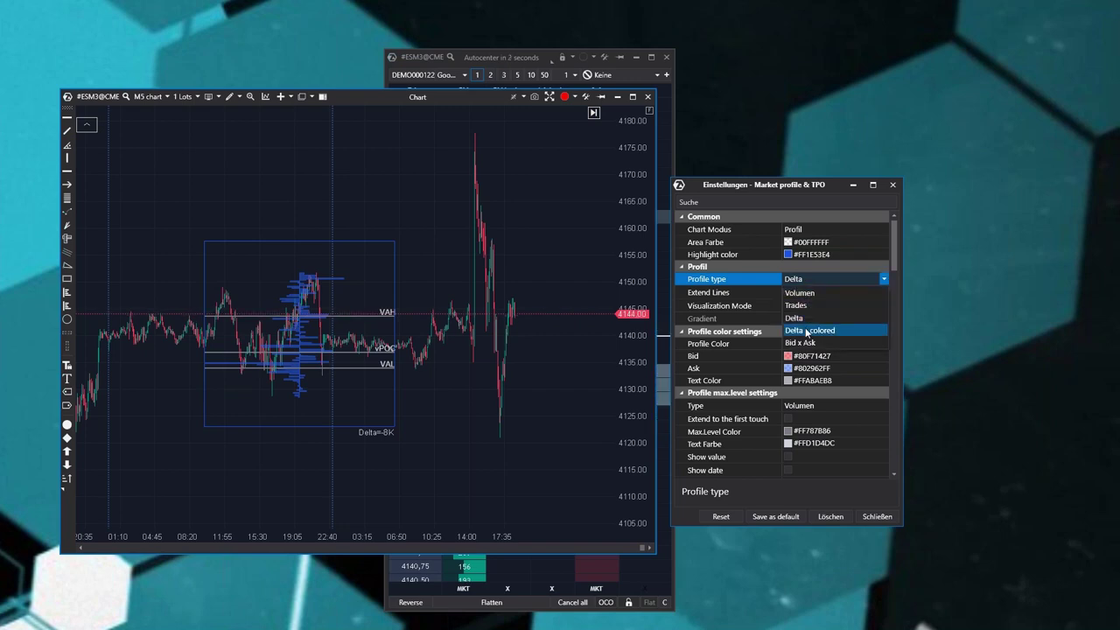
pyautogui.click(809, 329)
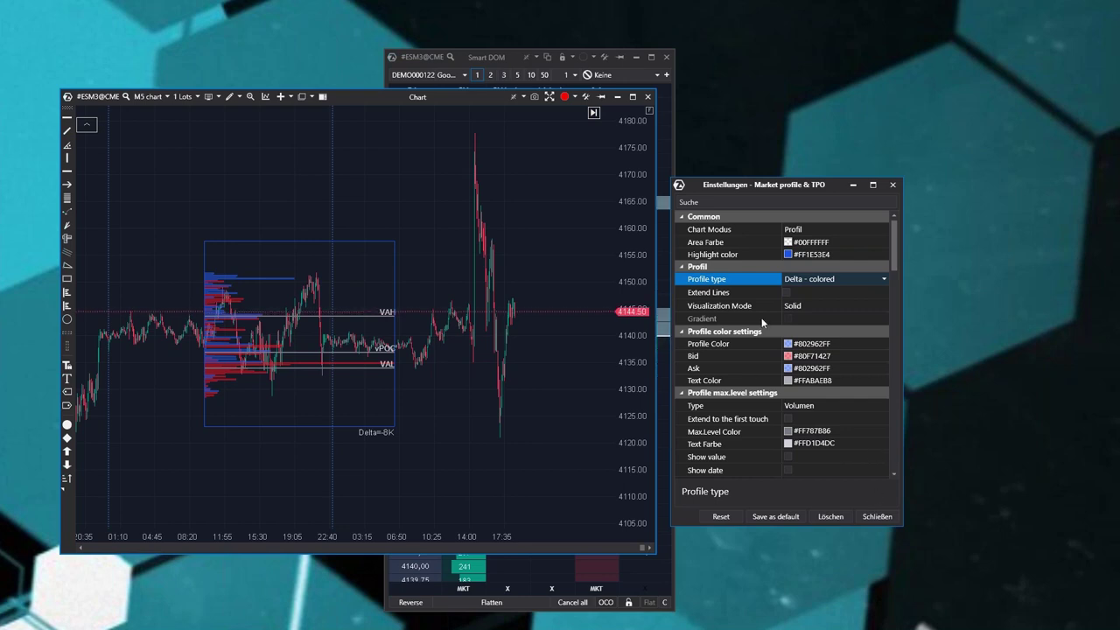
# Step: Toggle the profile's Extend Lines option on and off, and switch the Chart Modus to another option and back to Profil
pyautogui.click(786, 293)
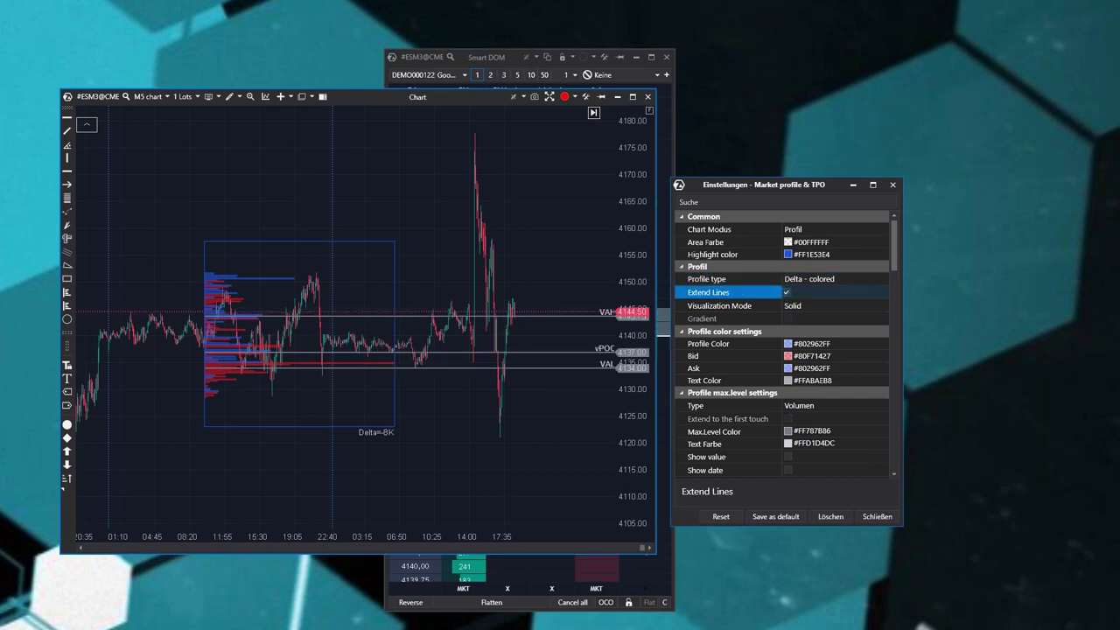
pyautogui.click(786, 292)
pyautogui.click(822, 230)
pyautogui.click(884, 229)
pyautogui.click(796, 254)
pyautogui.click(796, 230)
pyautogui.click(804, 243)
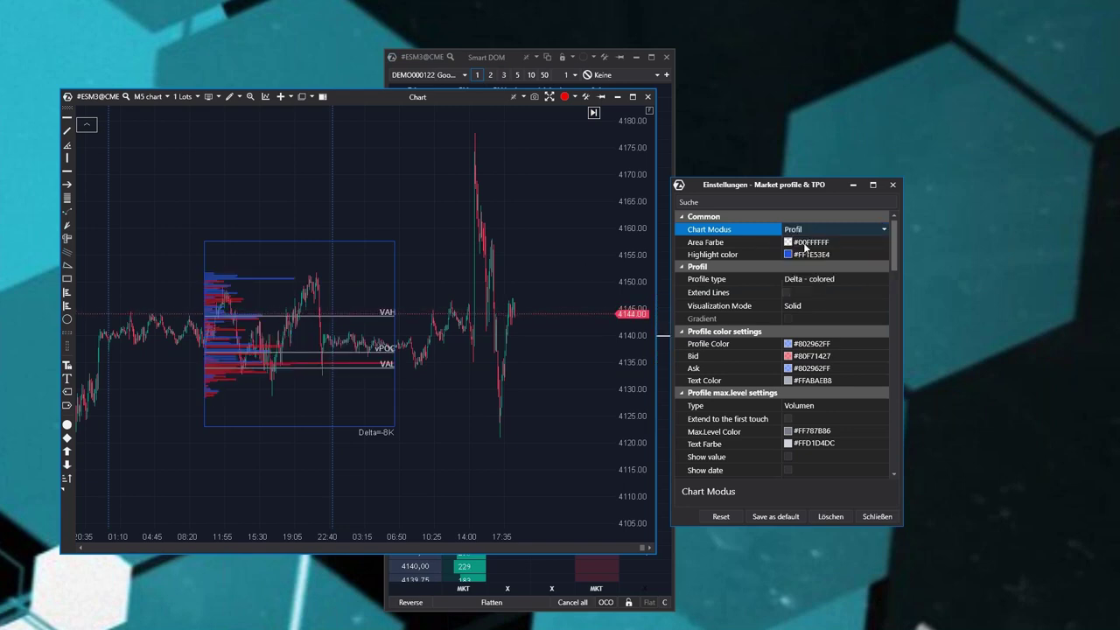
# Step: Look through the profile's TPO, initial balance and alert settings, and close the settings window
pyautogui.scroll(-15, 813, 357)
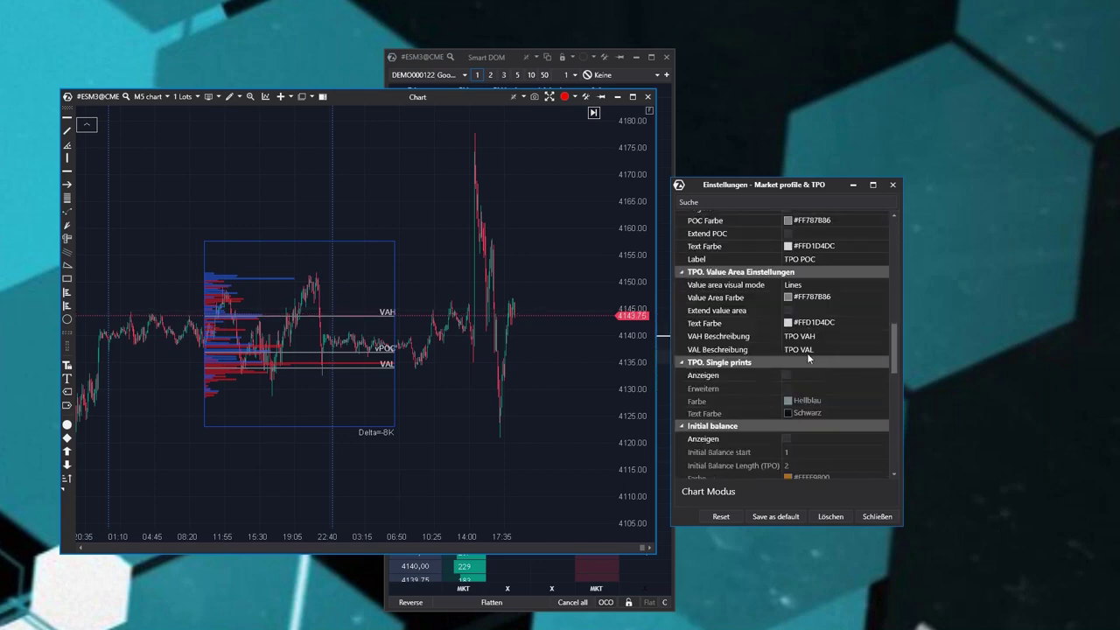
pyautogui.scroll(5, 807, 354)
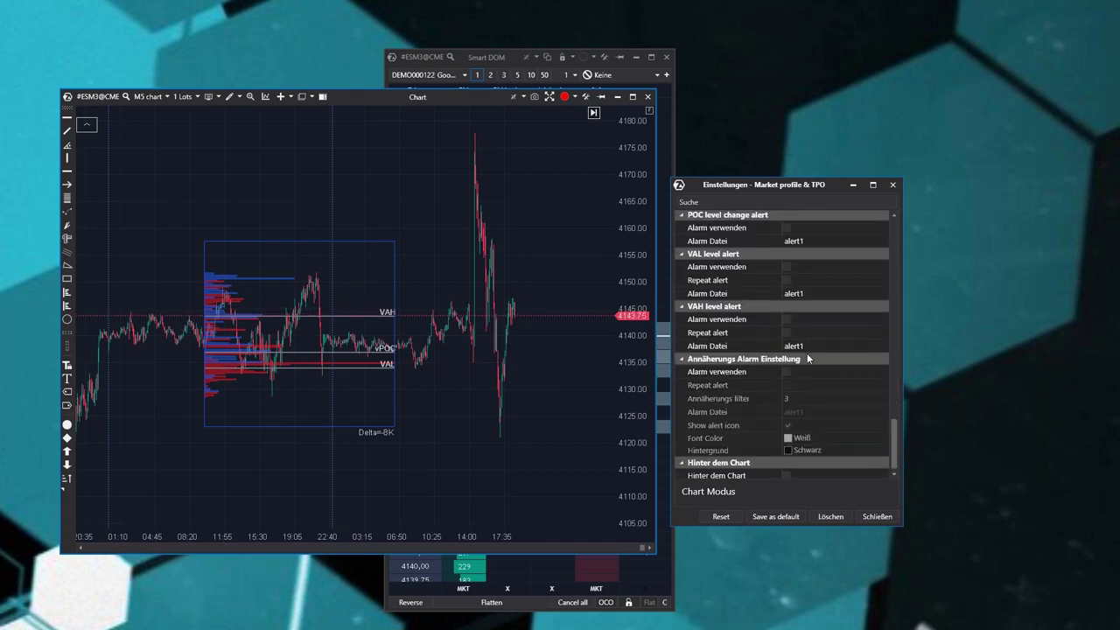
pyautogui.scroll(-5, 790, 305)
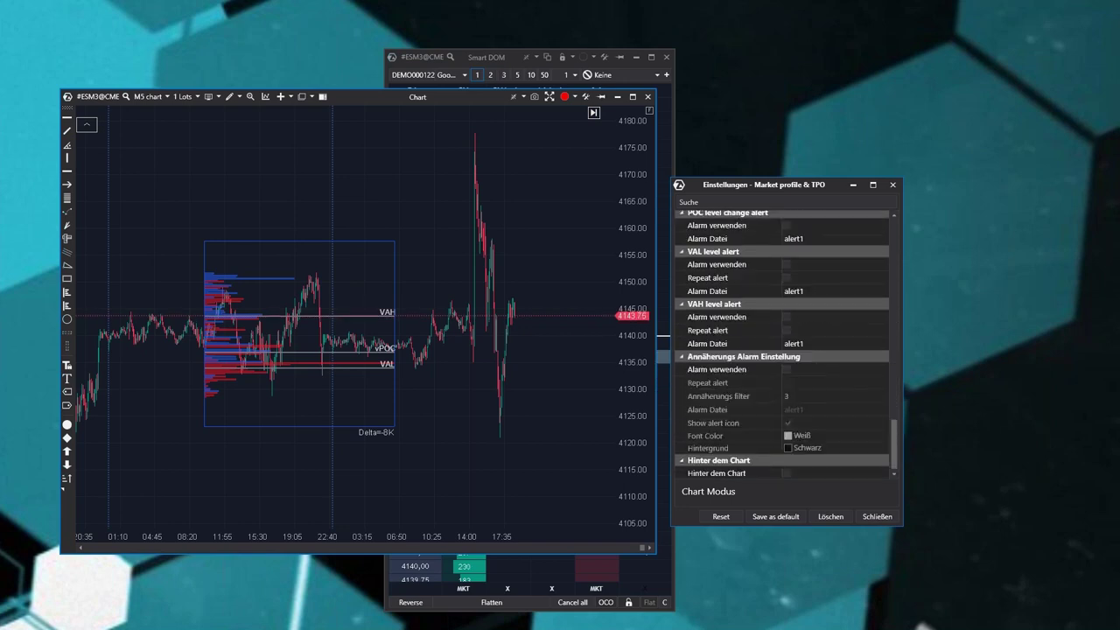
pyautogui.scroll(3, 895, 235)
pyautogui.scroll(-3, 895, 227)
pyautogui.click(893, 185)
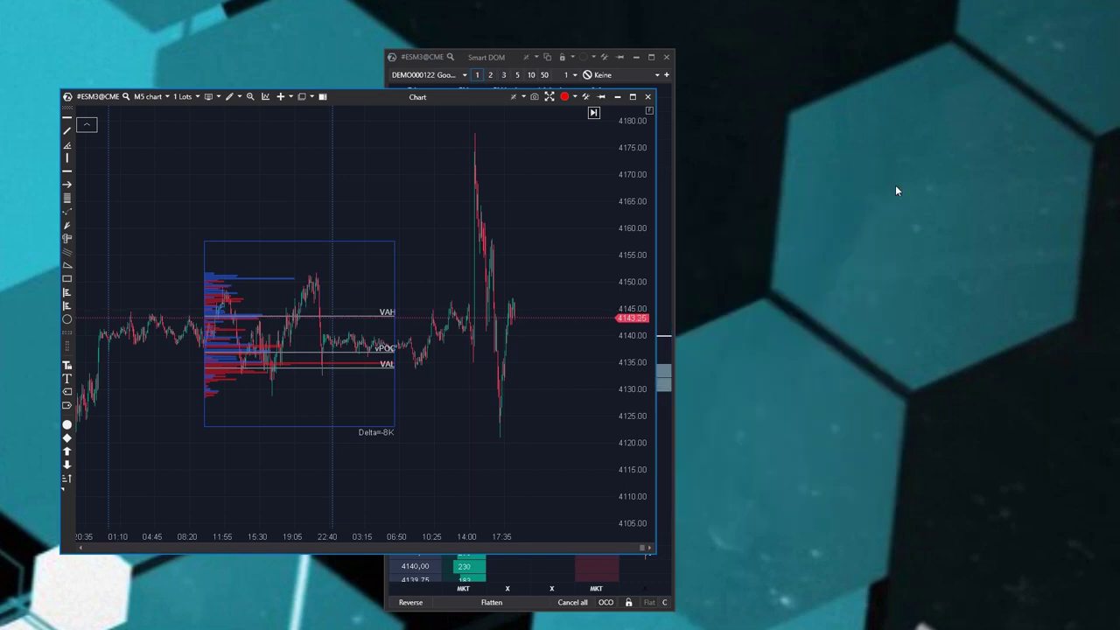
# Step: Compare the profile types Bid x Ask and Delta - colored on the drawn profile, leave it on Bid x Ask, and close its settings
pyautogui.doubleClick(382, 347)
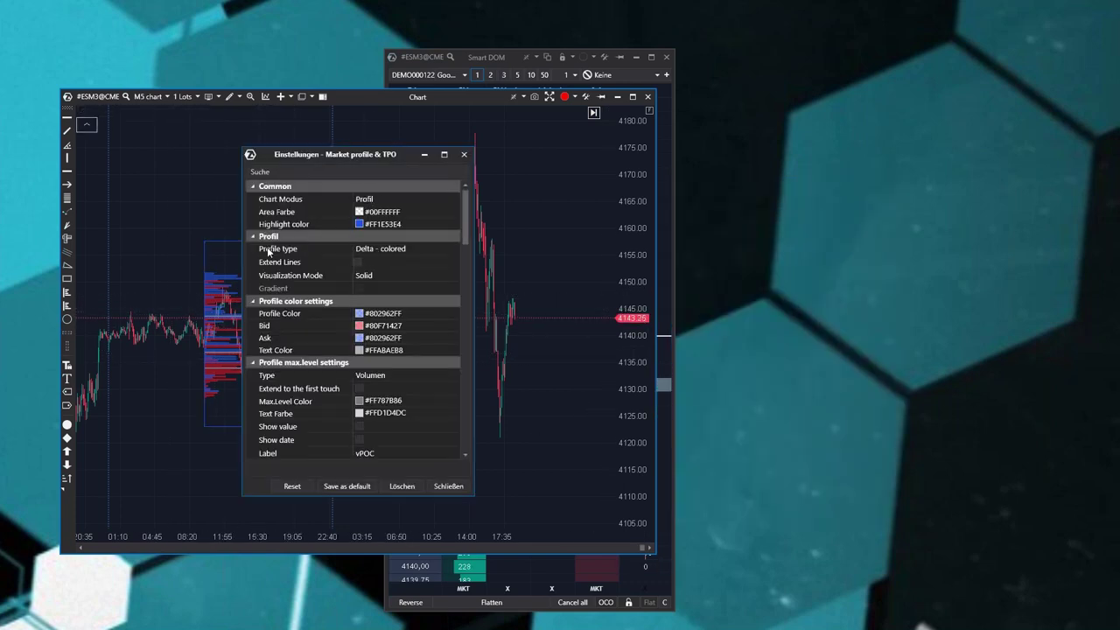
pyautogui.click(389, 252)
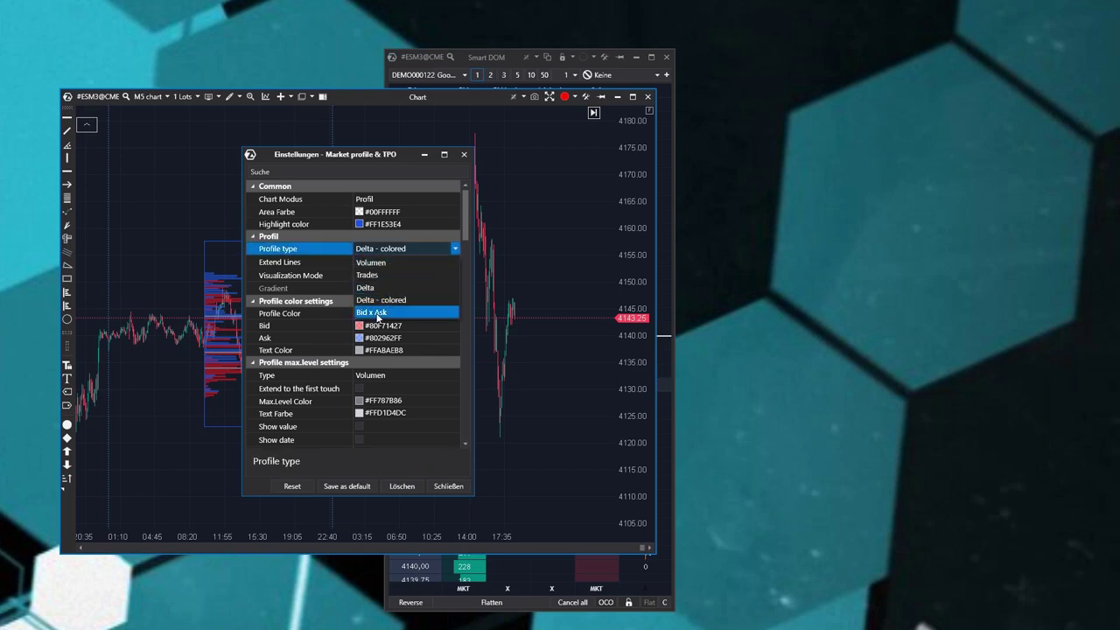
pyautogui.click(377, 312)
pyautogui.moveTo(360, 155); pyautogui.dragTo(555, 157)
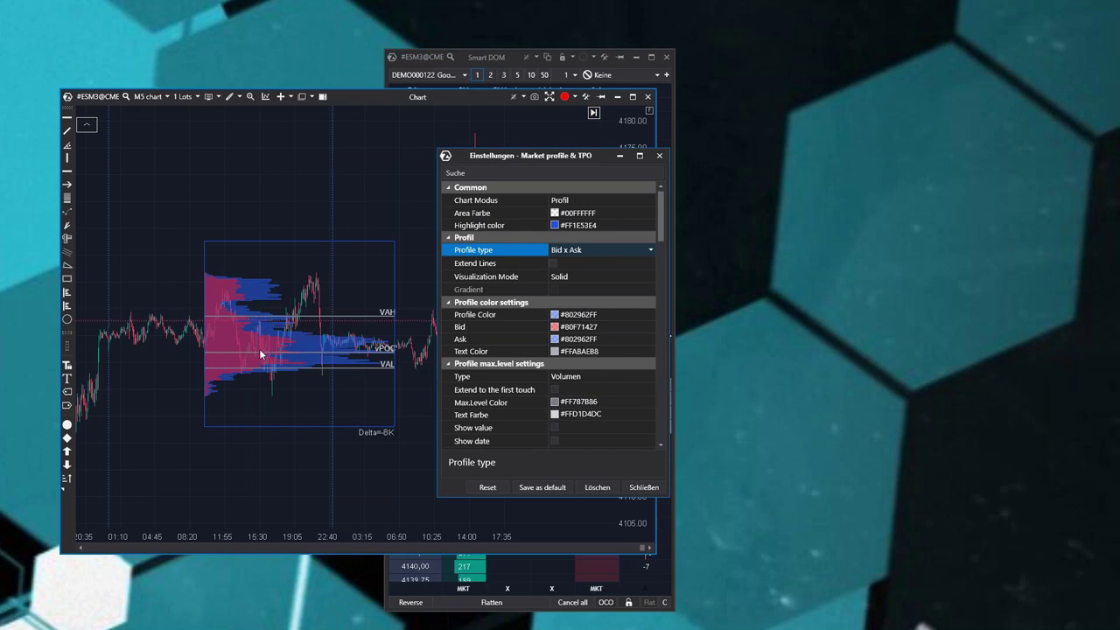
pyautogui.click(578, 249)
pyautogui.click(578, 301)
pyautogui.click(574, 252)
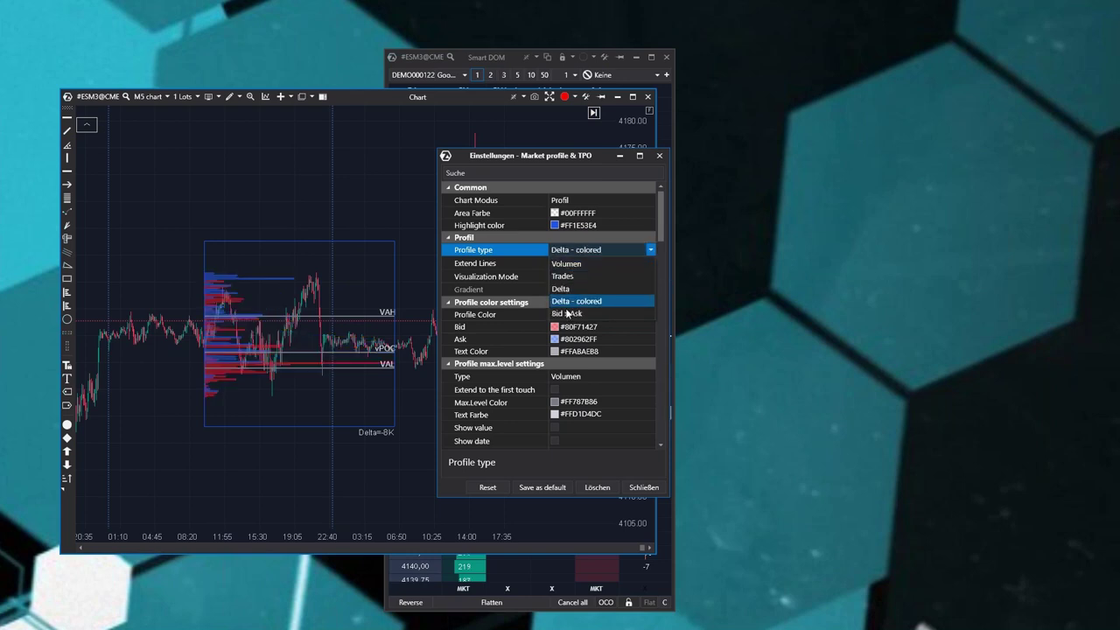
pyautogui.click(561, 312)
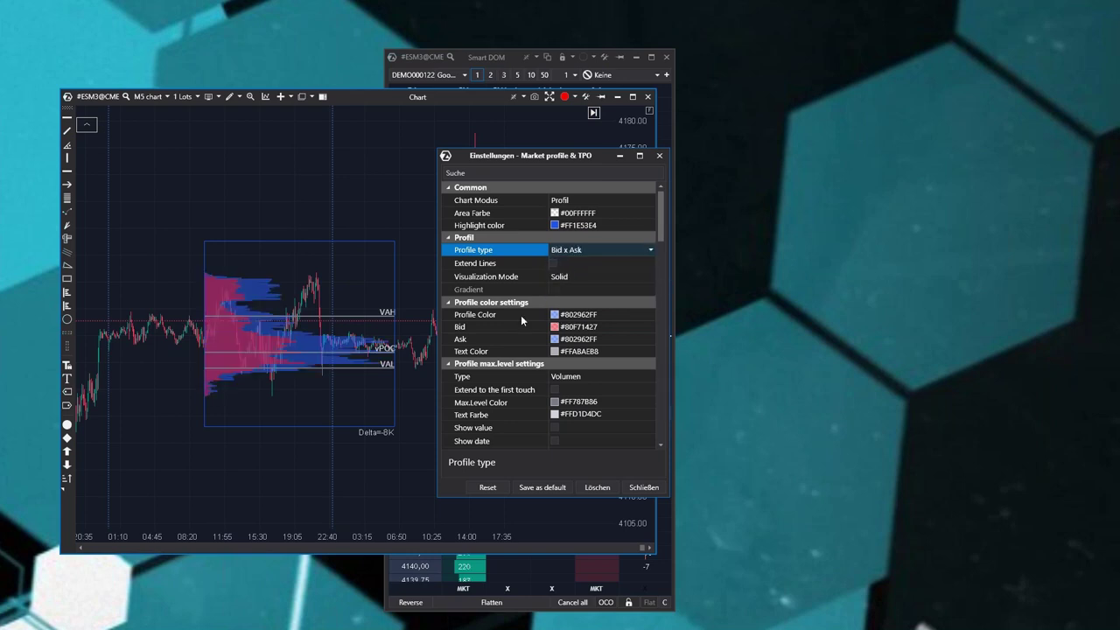
pyautogui.click(644, 488)
# Step: Examine the bid and ask volumes at the individual price levels of the drawn Bid x Ask profile
pyautogui.moveTo(535, 264); pyautogui.dragTo(559, 263)
pyautogui.moveTo(363, 539); pyautogui.dragTo(259, 460)
pyautogui.moveTo(375, 458); pyautogui.dragTo(754, 436)
pyautogui.moveTo(631, 473); pyautogui.dragTo(640, 74)
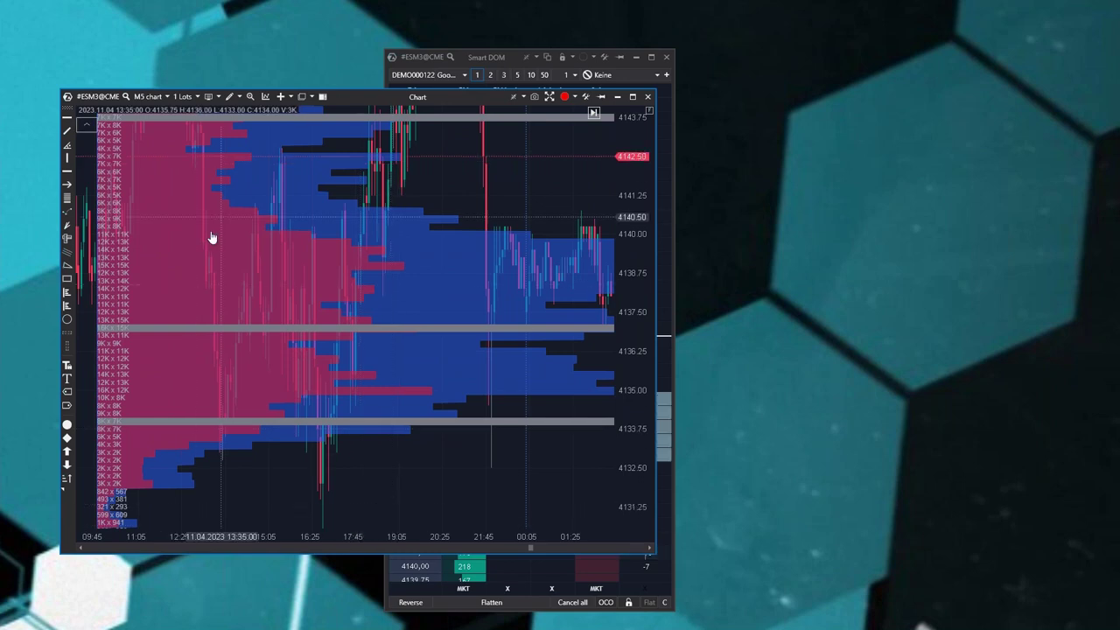
pyautogui.moveTo(602, 344); pyautogui.dragTo(608, 473)
pyautogui.moveTo(293, 534); pyautogui.dragTo(362, 535)
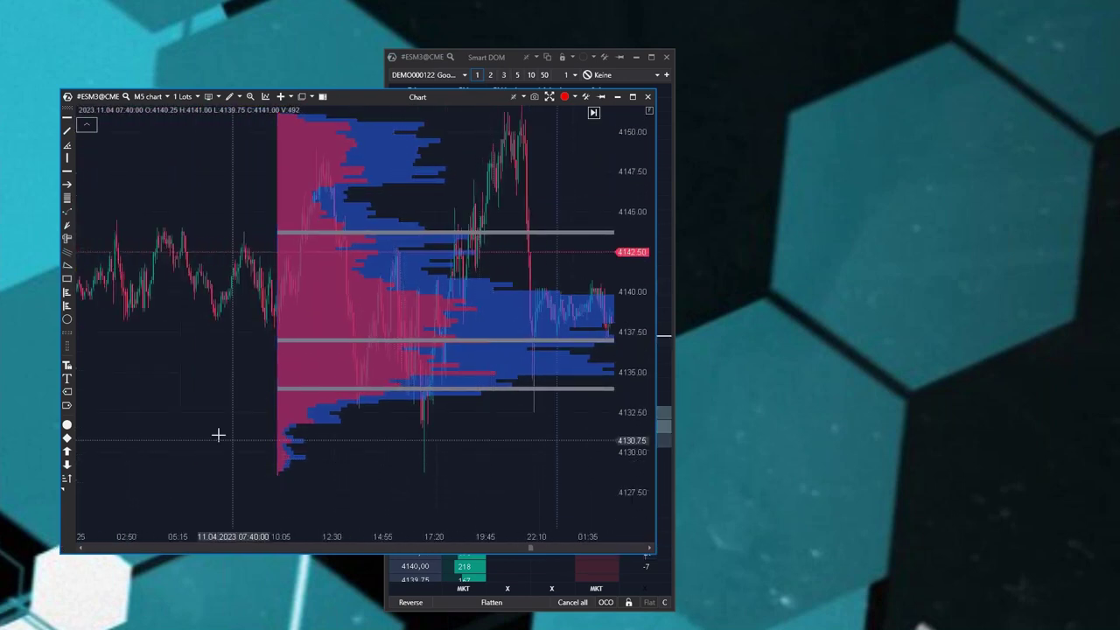
pyautogui.moveTo(218, 435); pyautogui.dragTo(85, 458)
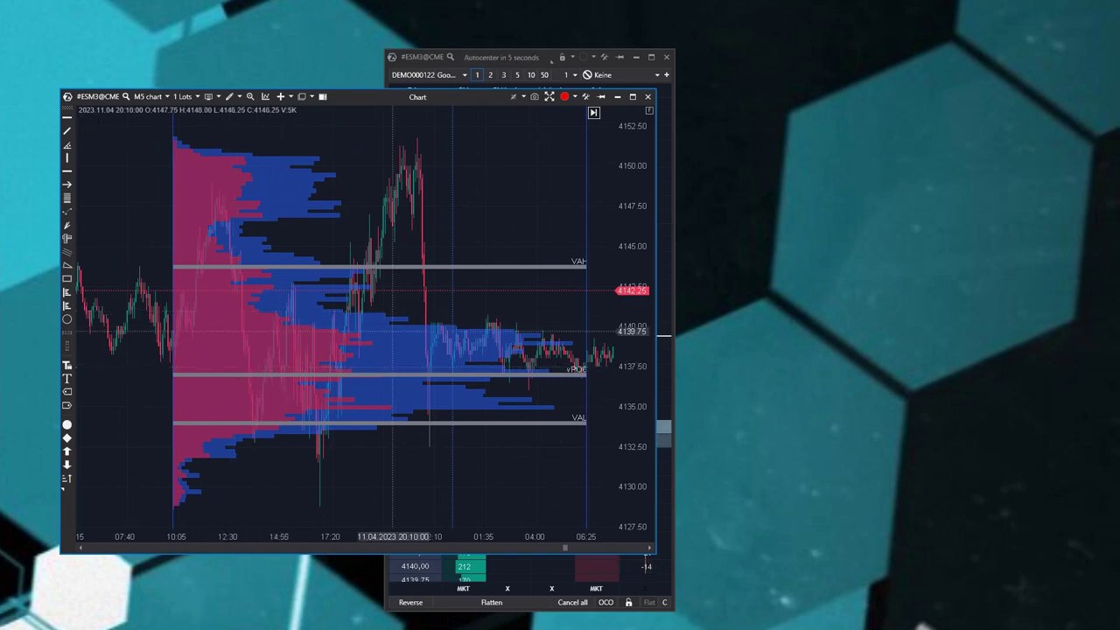
# Step: Open the settings of the market profile drawn on the chart and set its Visualization Mode to Bars
pyautogui.doubleClick(393, 331)
pyautogui.moveTo(400, 163); pyautogui.dragTo(825, 201)
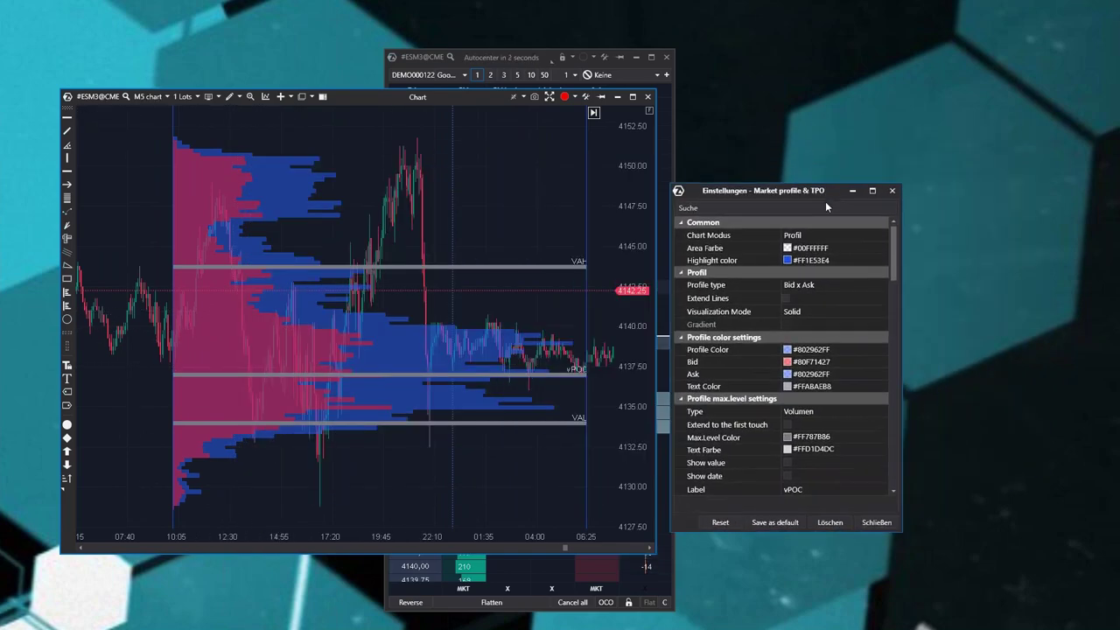
pyautogui.click(801, 314)
pyautogui.click(802, 314)
pyautogui.click(792, 324)
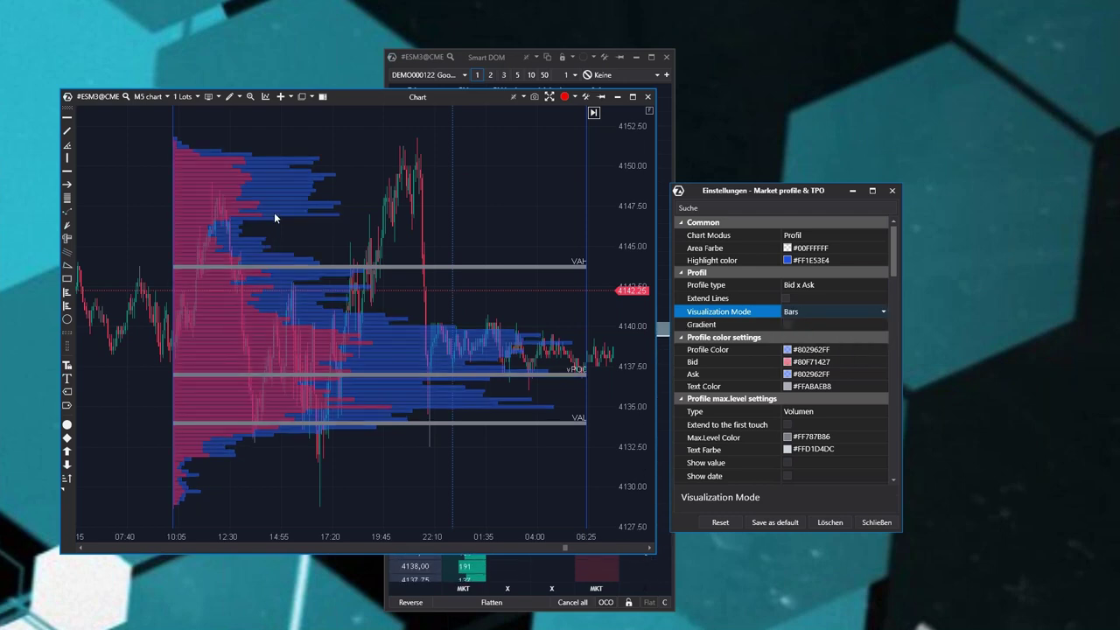
# Step: Try the Border visualization mode on the market profile and switch it back to Bars
pyautogui.click(796, 312)
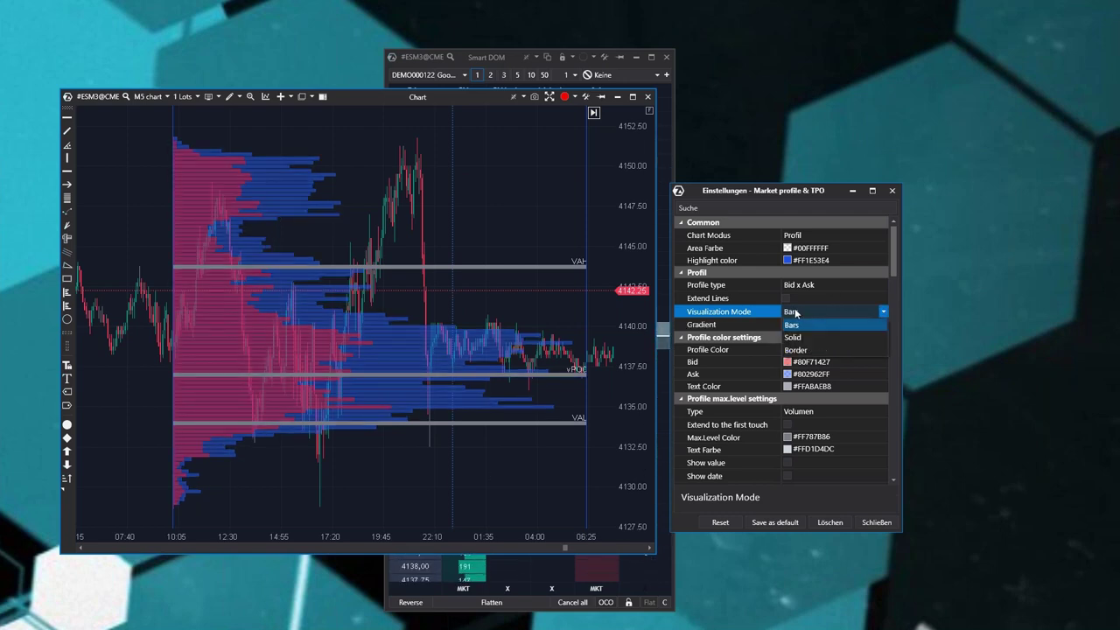
pyautogui.click(794, 338)
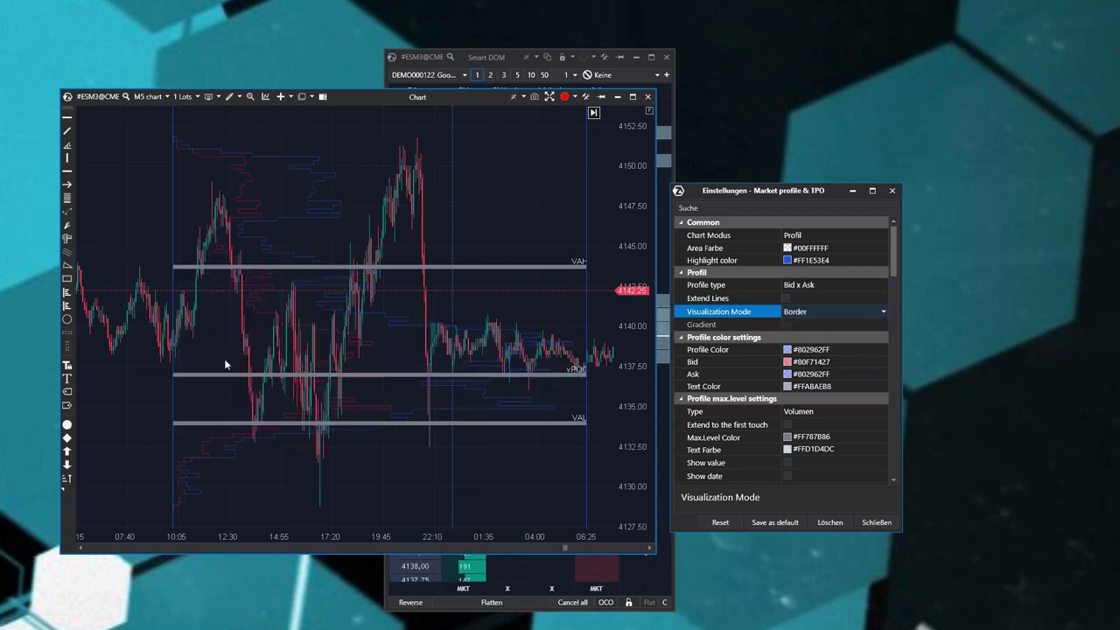
pyautogui.click(800, 313)
pyautogui.click(800, 324)
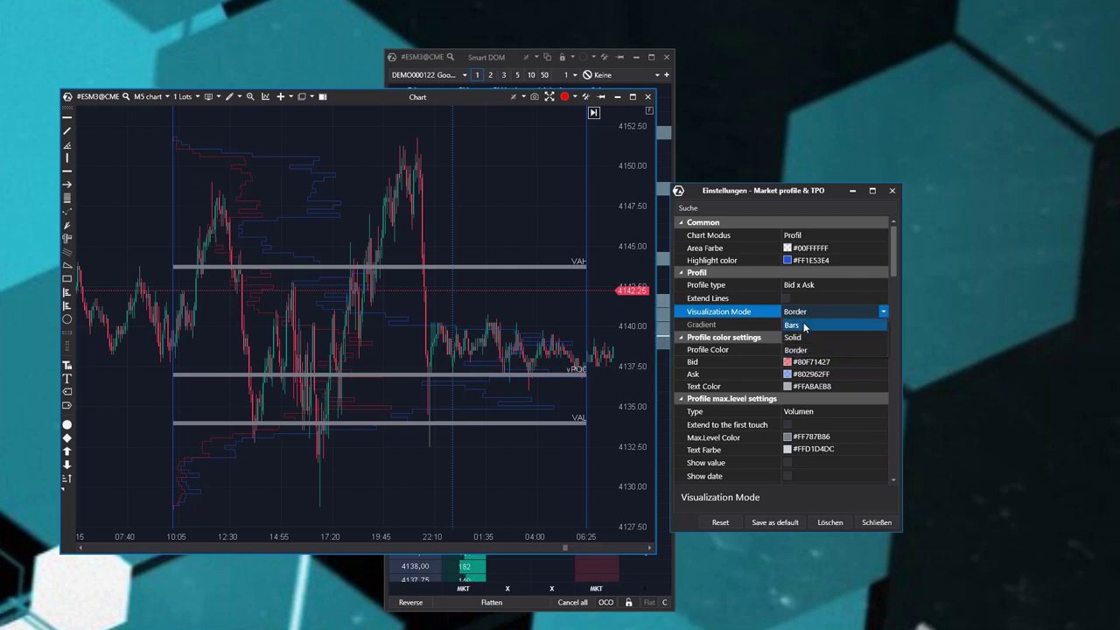
# Step: Enable the Gradient option for the market profile and close its settings
pyautogui.click(788, 325)
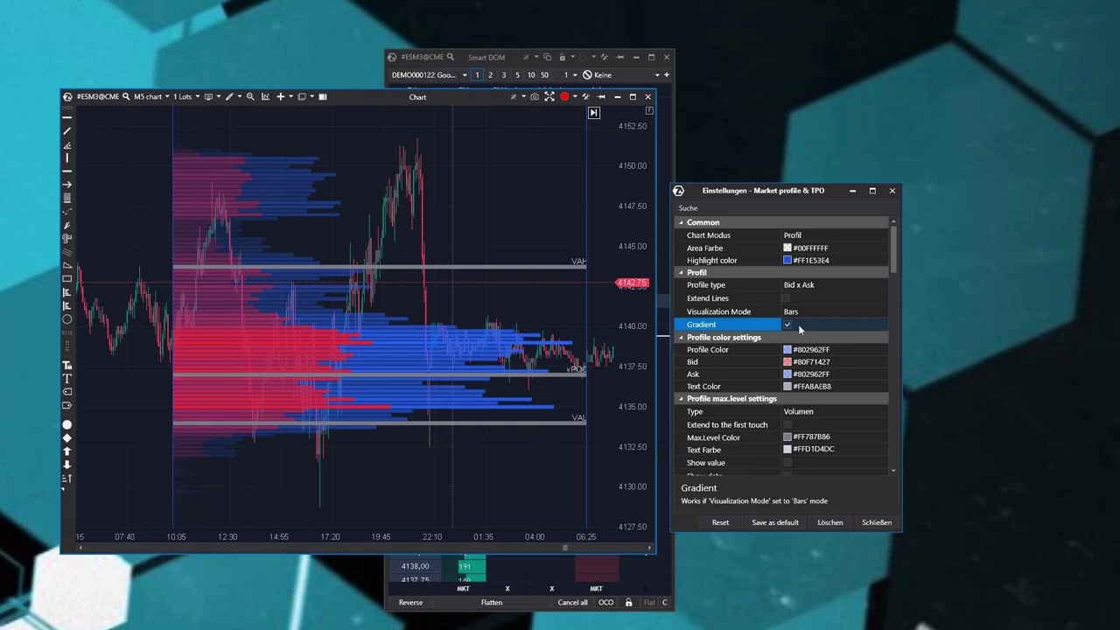
pyautogui.scroll(-2, 799, 329)
pyautogui.scroll(1, 799, 330)
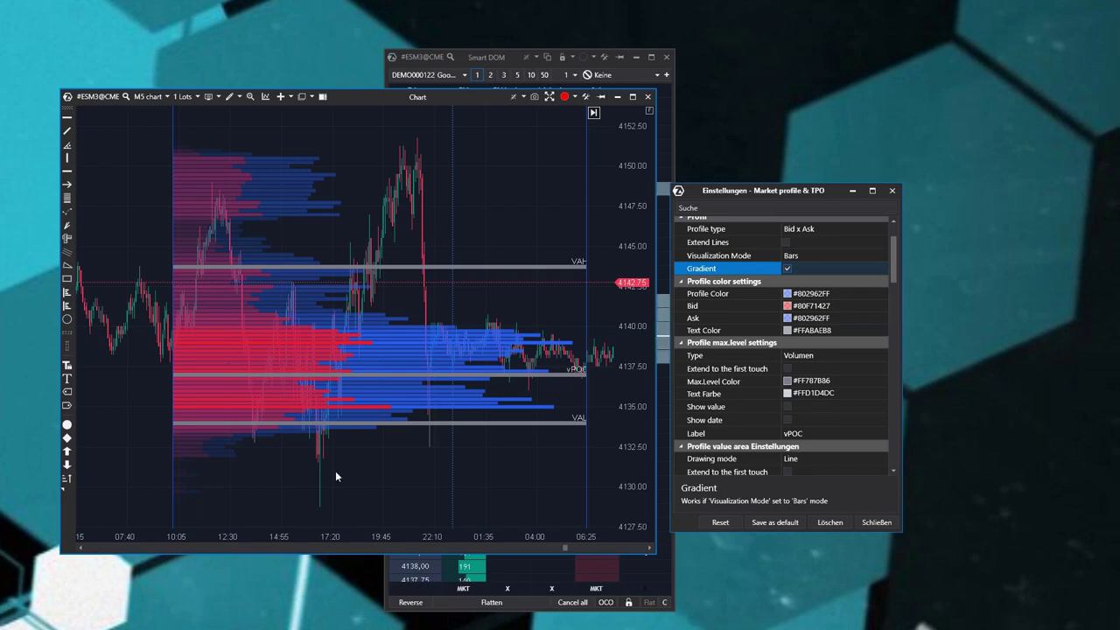
pyautogui.click(875, 522)
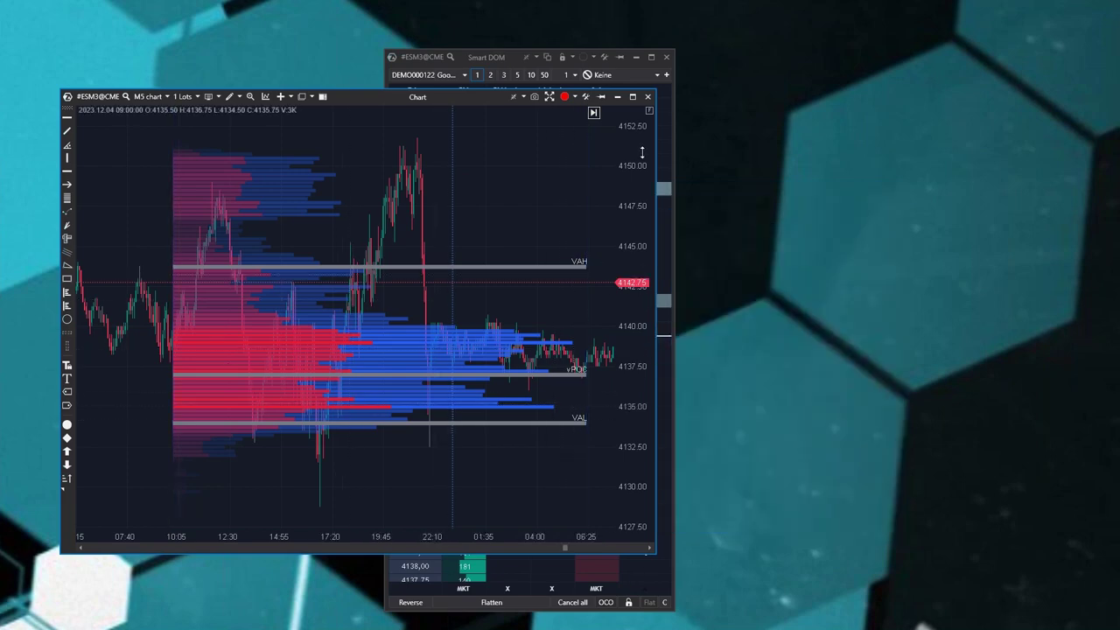
# Step: Delete the market profile drawing with the VAH, vPOC and VAL lines from the chart
pyautogui.moveTo(273, 537); pyautogui.dragTo(381, 537)
pyautogui.moveTo(420, 423); pyautogui.dragTo(258, 369)
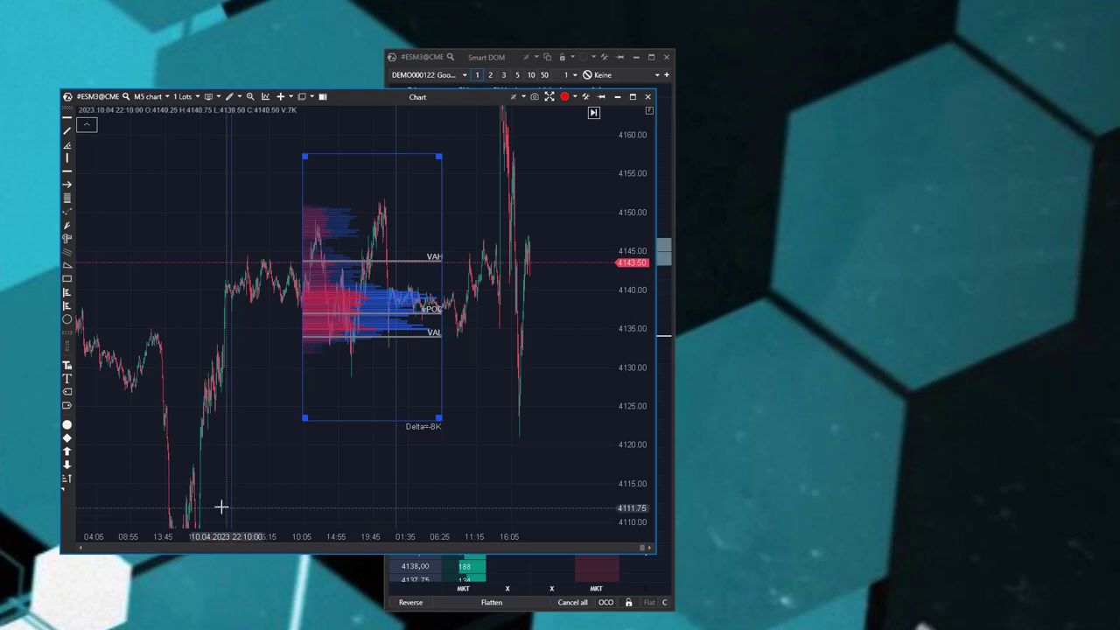
pyautogui.click(339, 319)
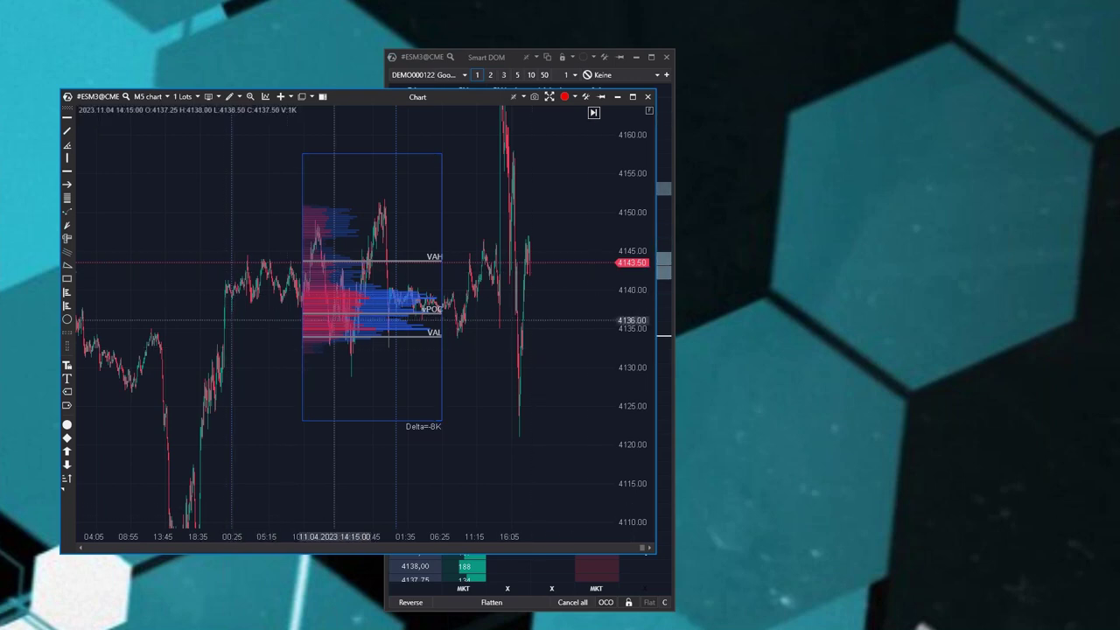
pyautogui.click(372, 311)
pyautogui.press('Delete')
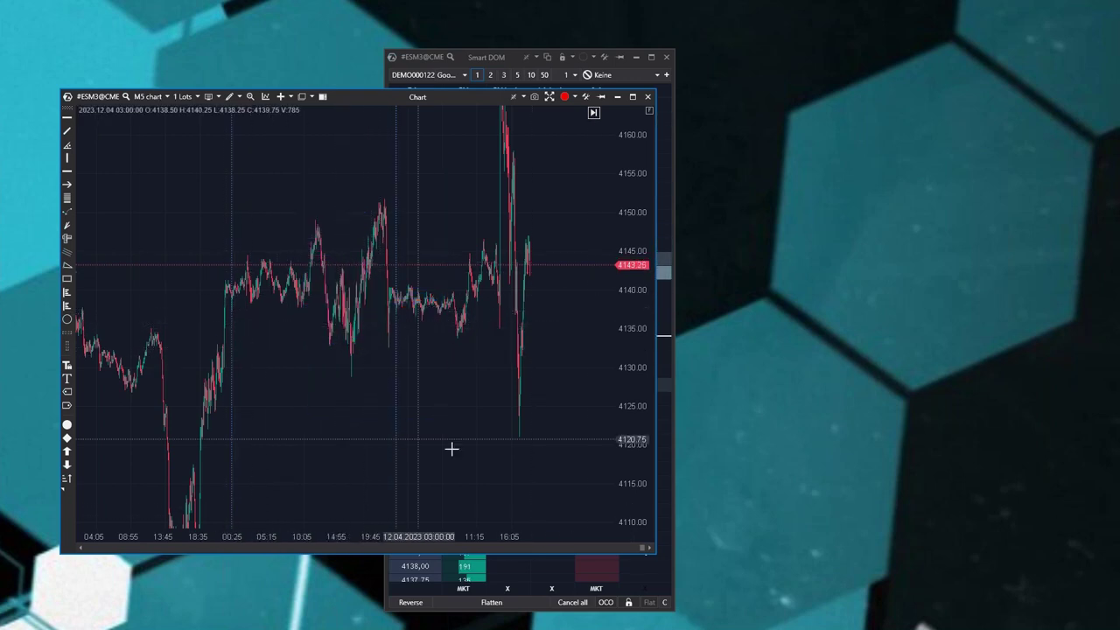
# Step: Examine the volume and delta cluster values inside the M5 bars between 17:05 and 18:30
pyautogui.moveTo(452, 449); pyautogui.dragTo(382, 456)
pyautogui.moveTo(451, 335); pyautogui.dragTo(482, 328)
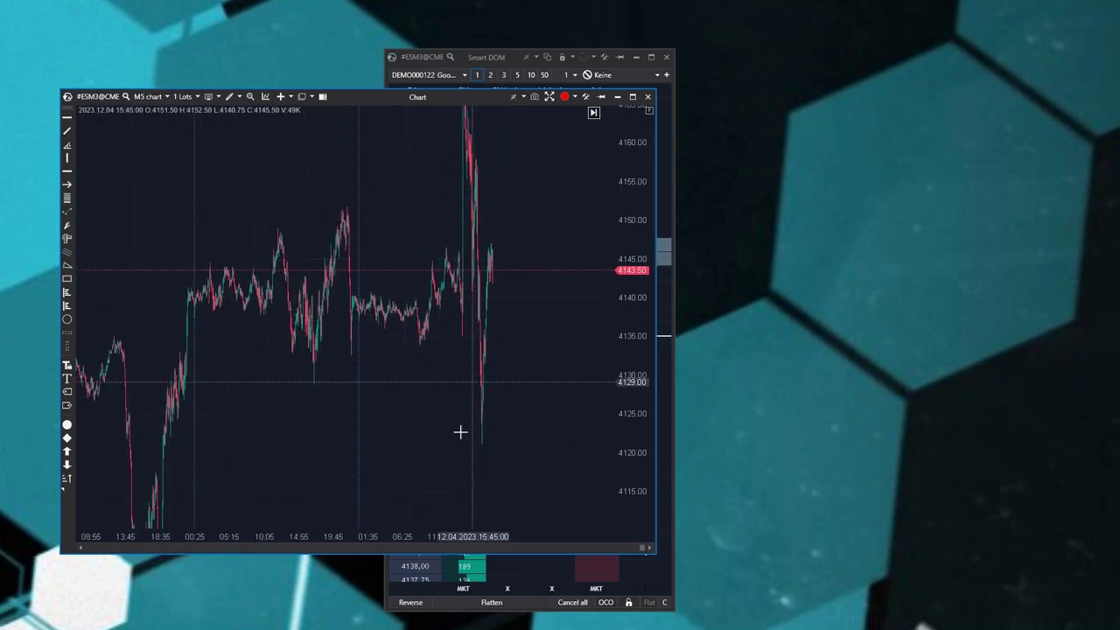
pyautogui.moveTo(379, 531); pyautogui.dragTo(224, 539)
pyautogui.moveTo(429, 269); pyautogui.dragTo(413, 352)
pyautogui.moveTo(614, 242); pyautogui.dragTo(626, 274)
pyautogui.moveTo(638, 183); pyautogui.dragTo(638, 236)
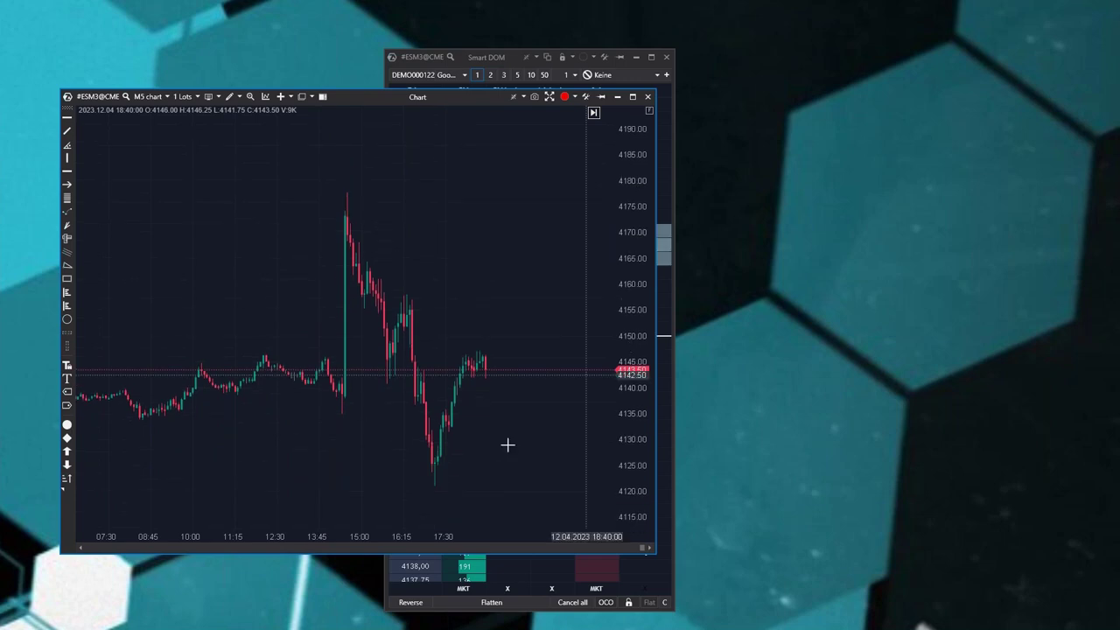
pyautogui.moveTo(508, 445); pyautogui.dragTo(513, 435)
pyautogui.moveTo(350, 533); pyautogui.dragTo(136, 516)
pyautogui.moveTo(630, 359); pyautogui.dragTo(568, 108)
pyautogui.moveTo(151, 455); pyautogui.dragTo(316, 269)
pyautogui.moveTo(304, 532); pyautogui.dragTo(230, 522)
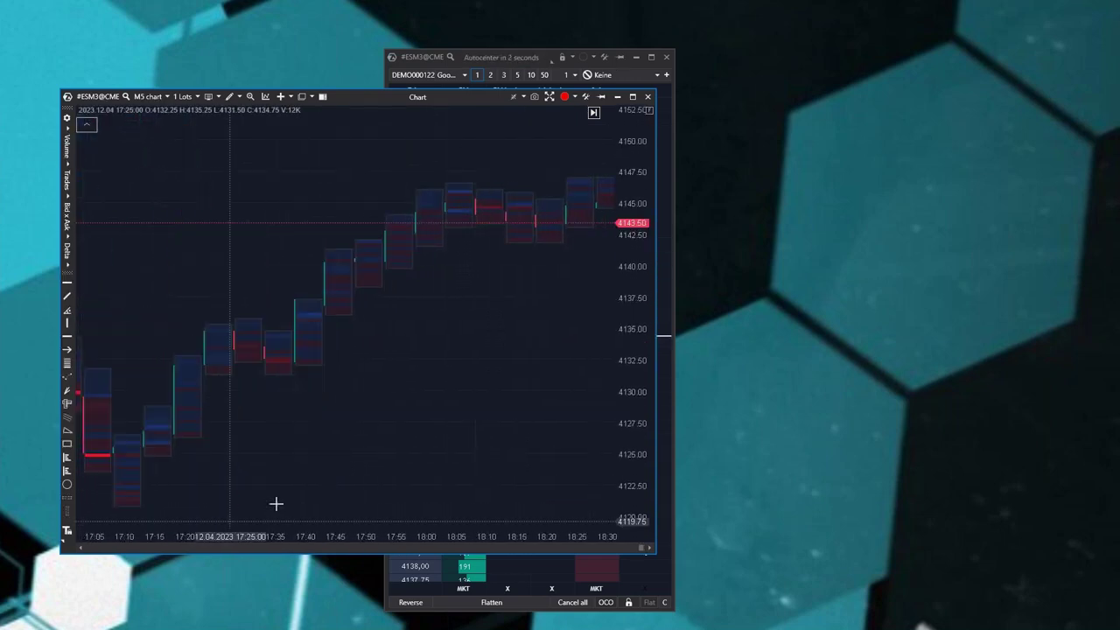
pyautogui.moveTo(627, 440); pyautogui.dragTo(601, 201)
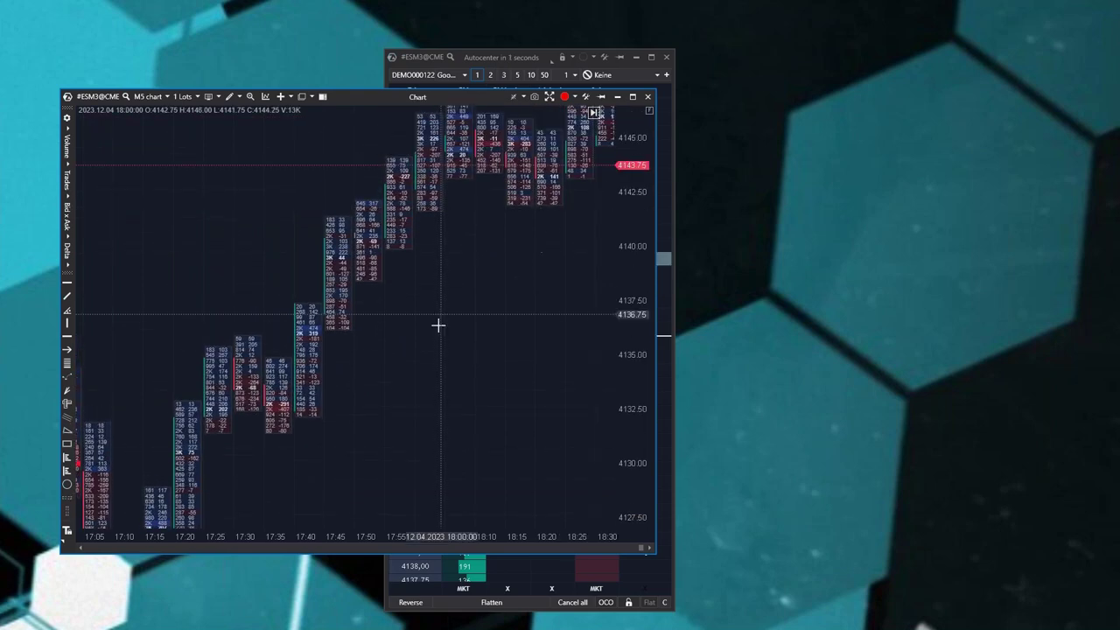
pyautogui.moveTo(438, 313); pyautogui.dragTo(431, 347)
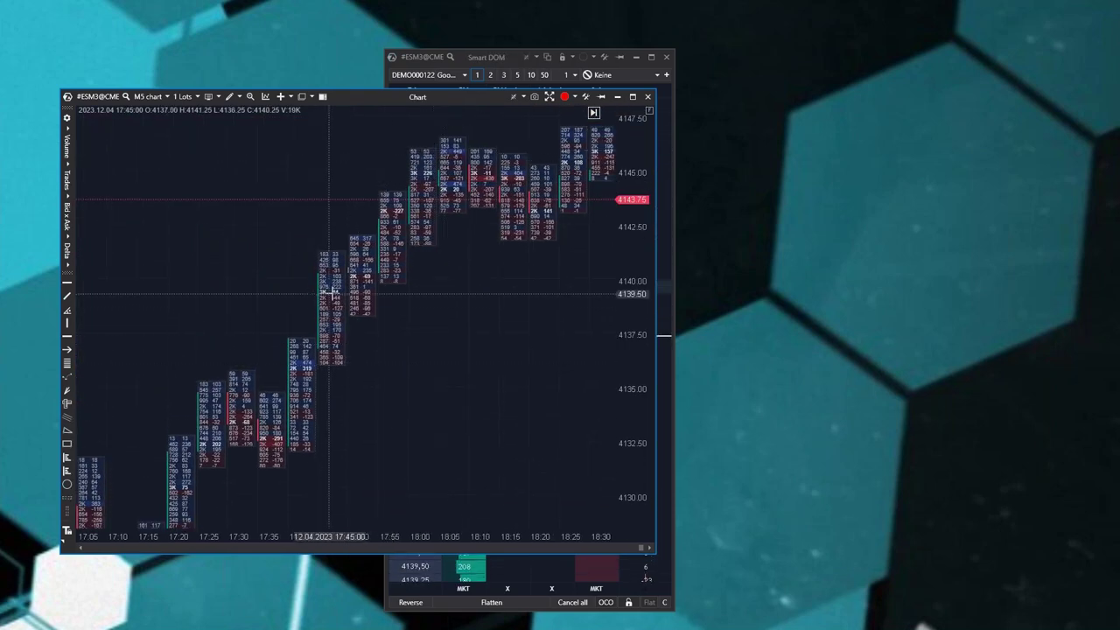
# Step: Set the Maximum Level border color in the chart's cluster settings to yellow (Gelb) and close the settings
pyautogui.rightClick(413, 366)
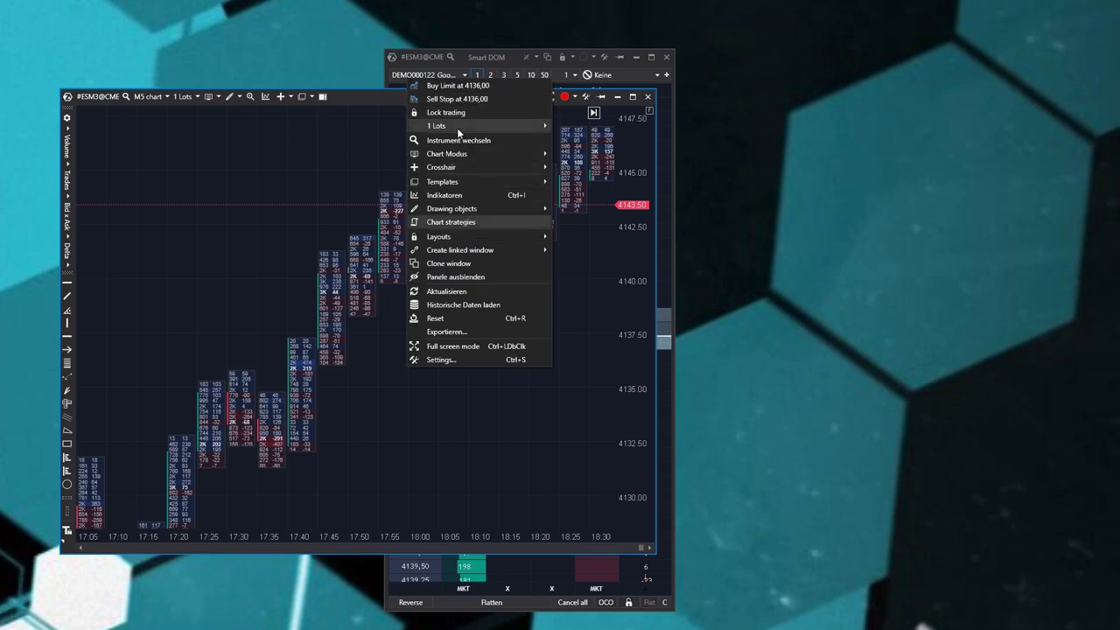
pyautogui.click(230, 292)
pyautogui.rightClick(230, 285)
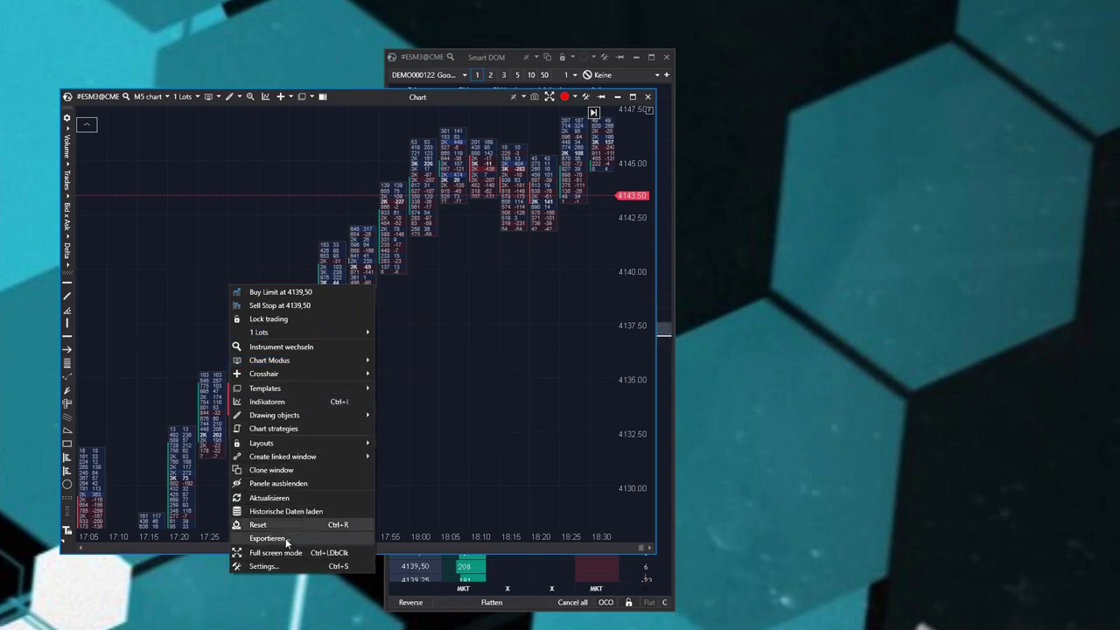
pyautogui.click(276, 567)
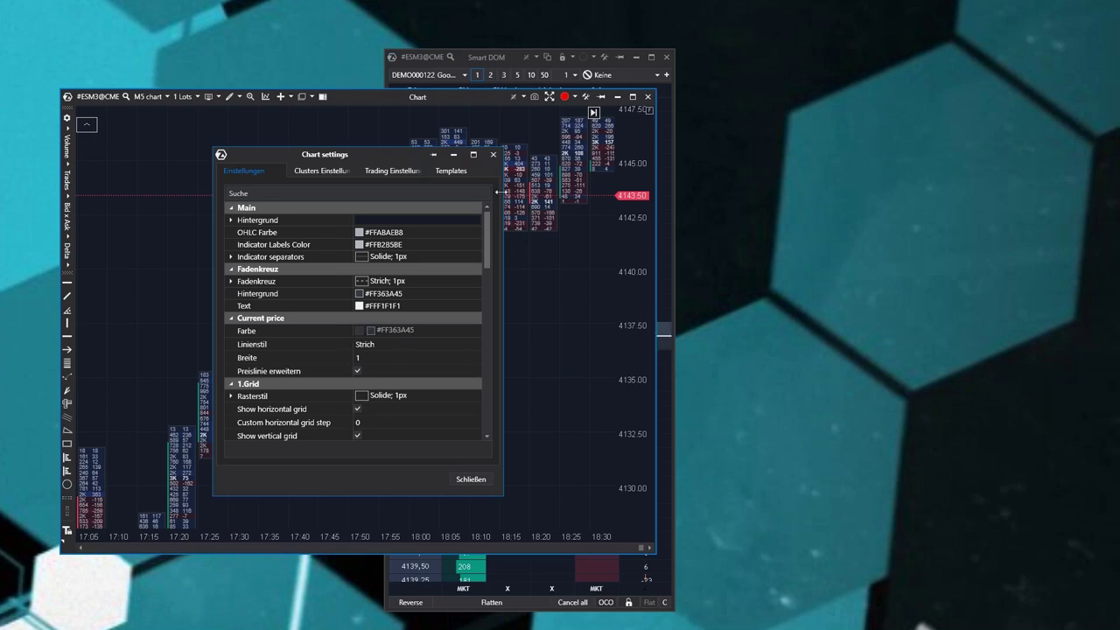
pyautogui.moveTo(375, 156); pyautogui.dragTo(440, 170)
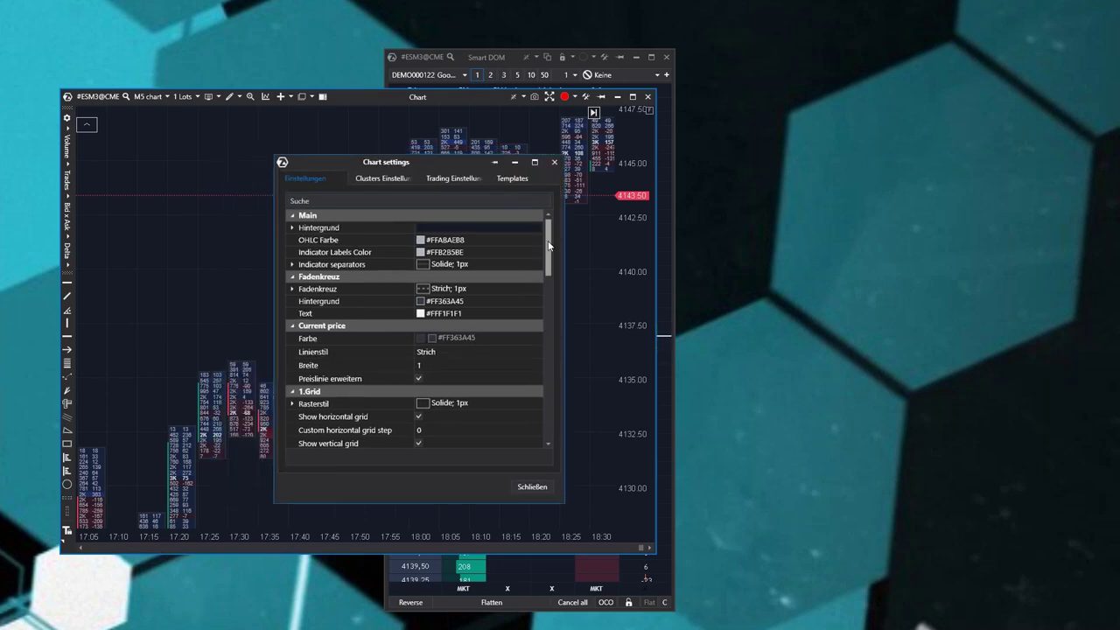
pyautogui.click(384, 178)
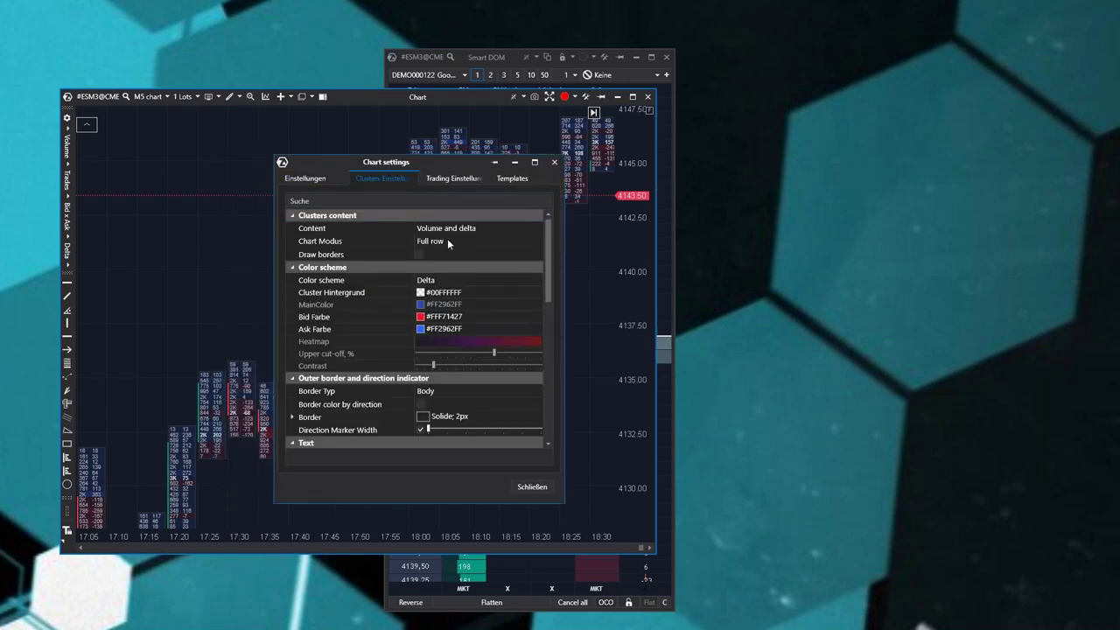
pyautogui.moveTo(551, 224); pyautogui.dragTo(408, 339)
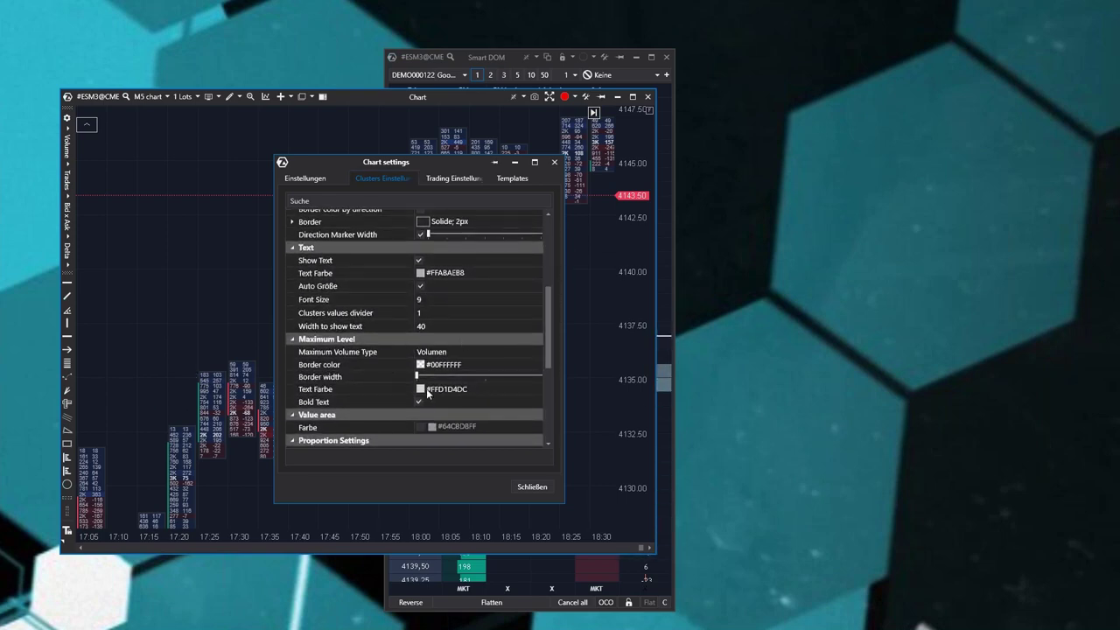
pyautogui.moveTo(426, 163); pyautogui.dragTo(574, 180)
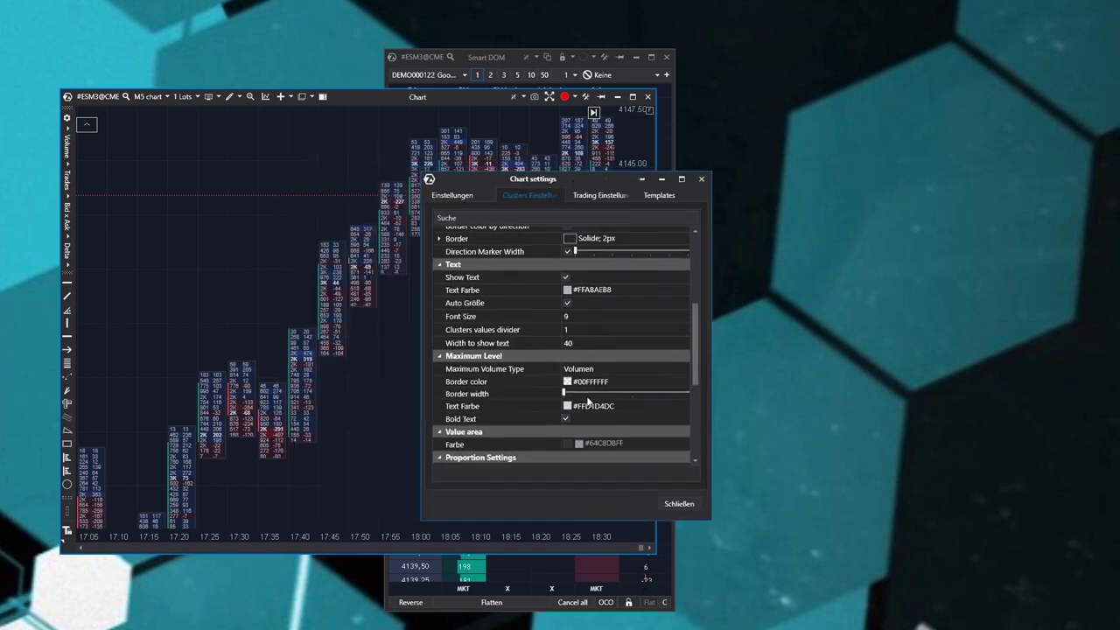
pyautogui.click(567, 382)
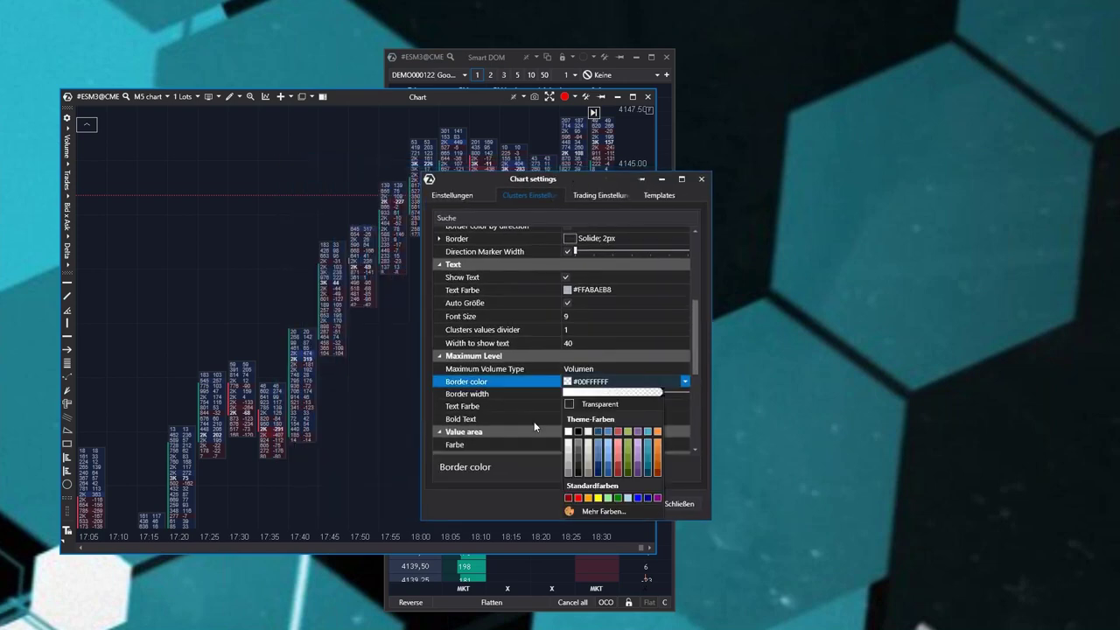
pyautogui.click(597, 498)
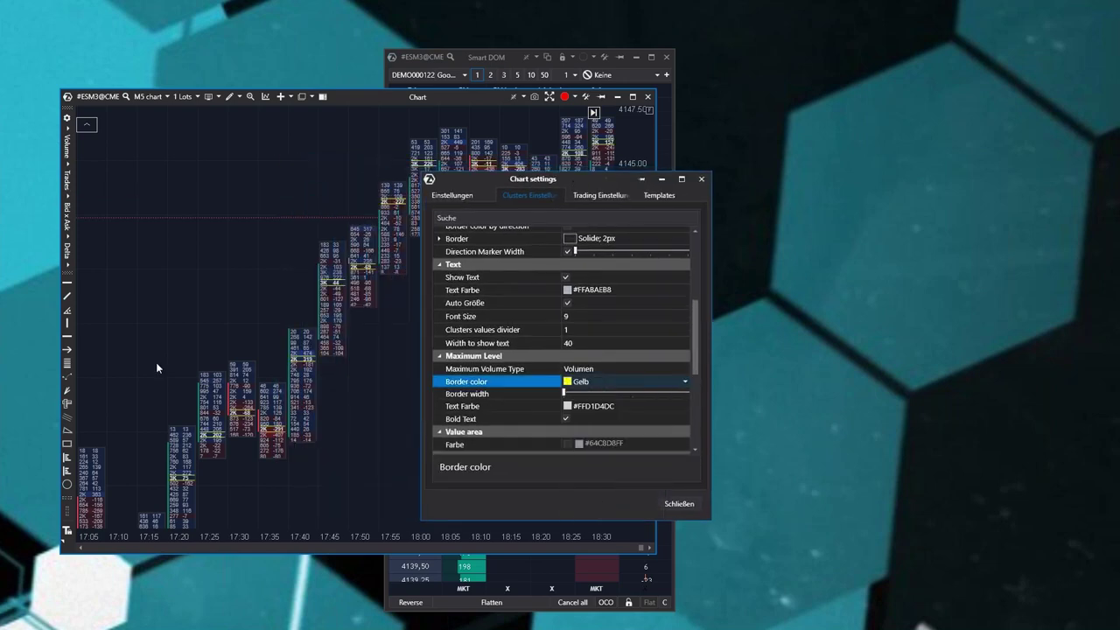
pyautogui.click(562, 399)
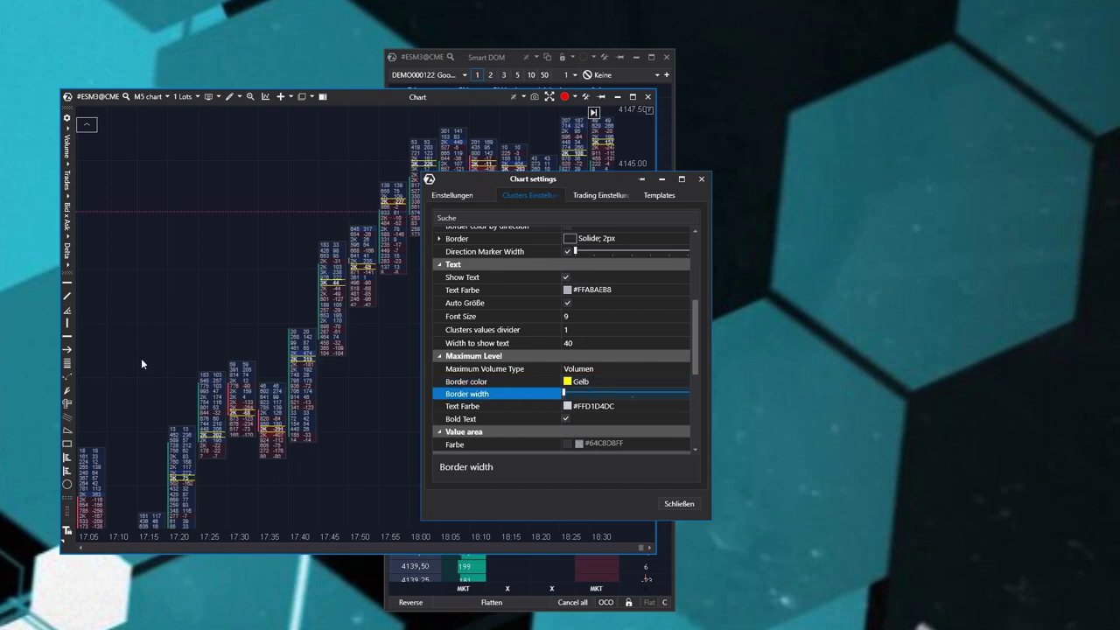
pyautogui.click(679, 503)
# Step: Examine the yellow-bordered maximum volume levels in the cluster bars from 16:35 to 18:00
pyautogui.moveTo(383, 422); pyautogui.dragTo(485, 338)
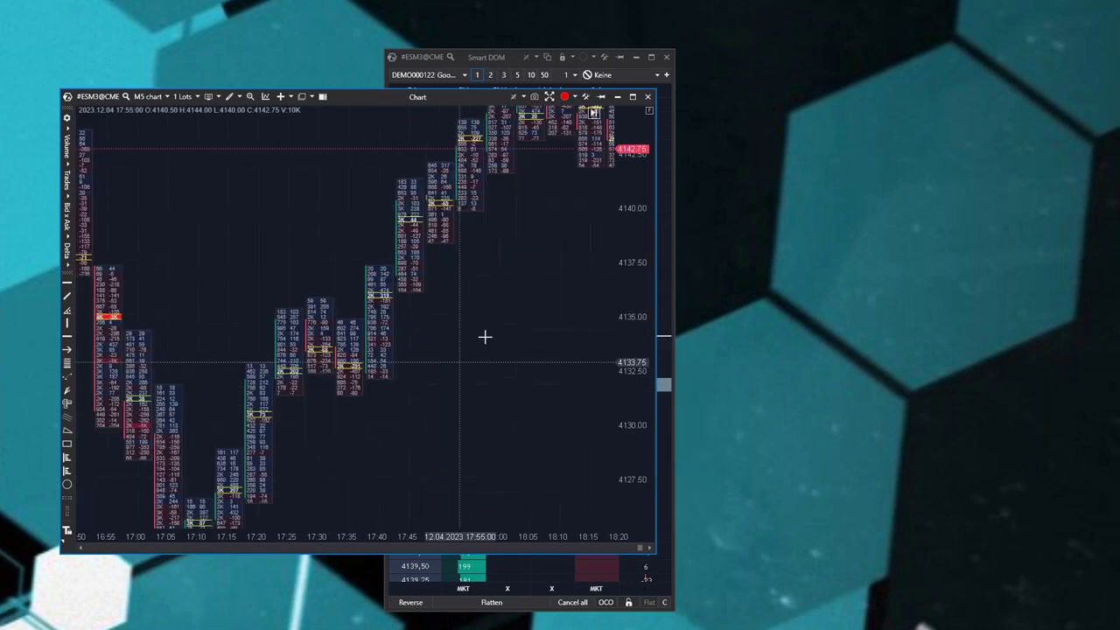
pyautogui.moveTo(633, 214); pyautogui.dragTo(627, 311)
pyautogui.moveTo(463, 387); pyautogui.dragTo(553, 373)
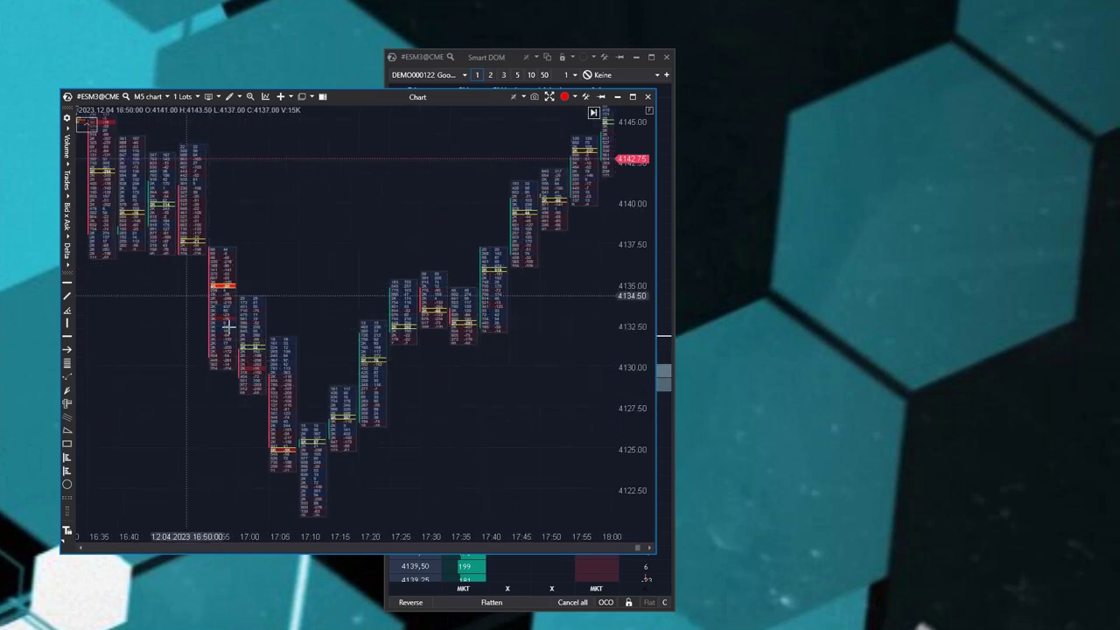
# Step: Return the chart to a candlestick view and inspect the latest bars' cluster values with the magnifier
pyautogui.moveTo(191, 538); pyautogui.dragTo(428, 538)
pyautogui.moveTo(487, 341); pyautogui.dragTo(294, 359)
pyautogui.moveTo(617, 301); pyautogui.dragTo(618, 367)
pyautogui.moveTo(475, 412); pyautogui.dragTo(425, 457)
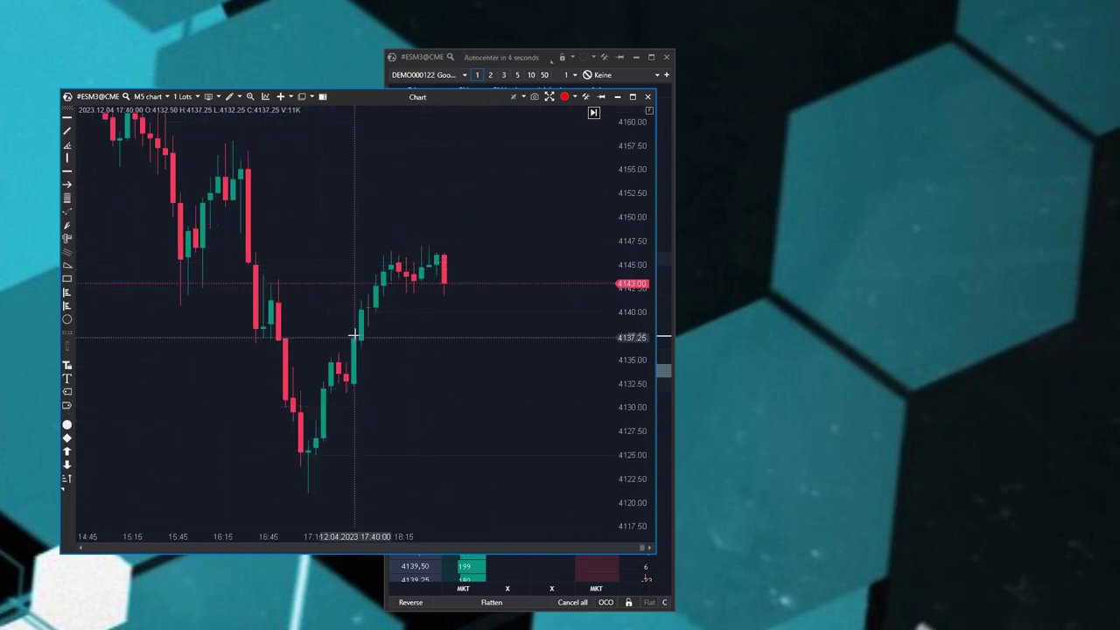
pyautogui.middleClick(382, 279)
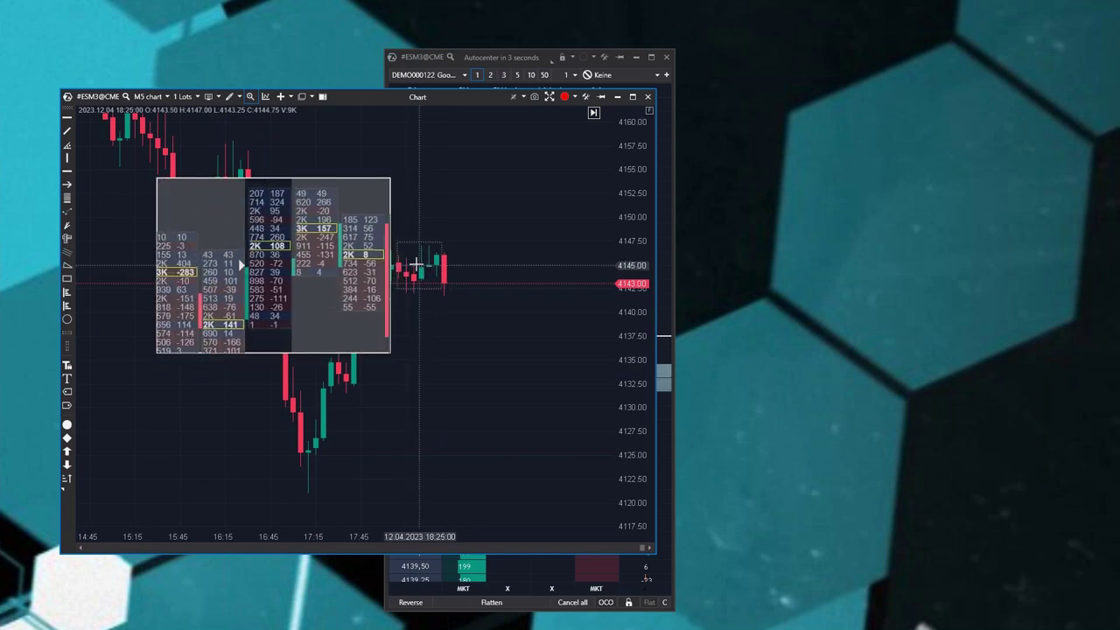
pyautogui.middleClick(341, 459)
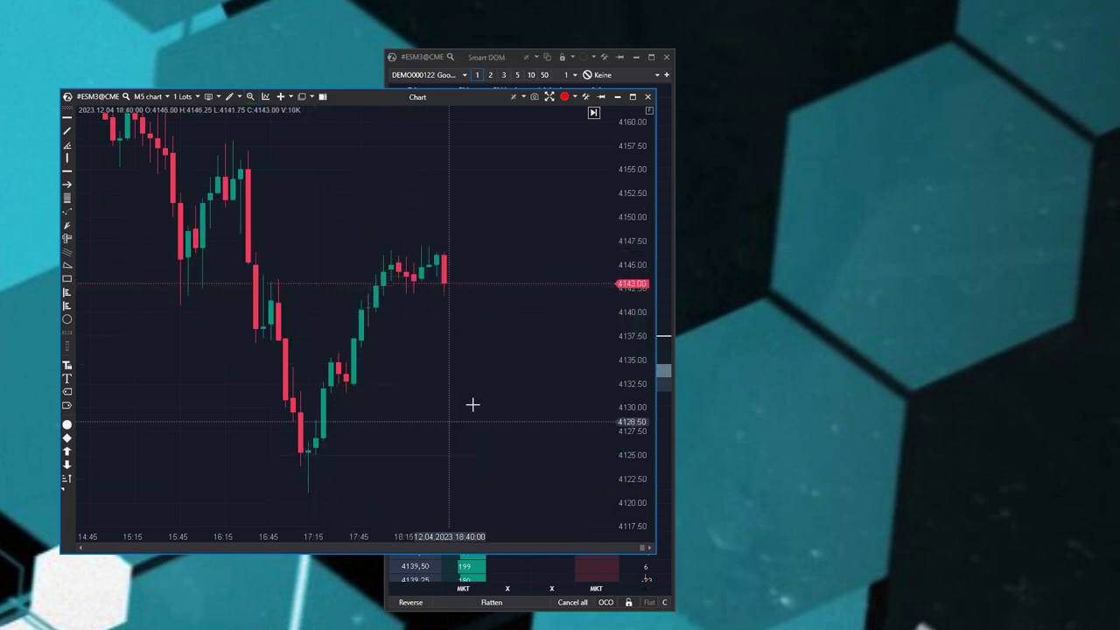
pyautogui.moveTo(454, 413); pyautogui.dragTo(504, 400)
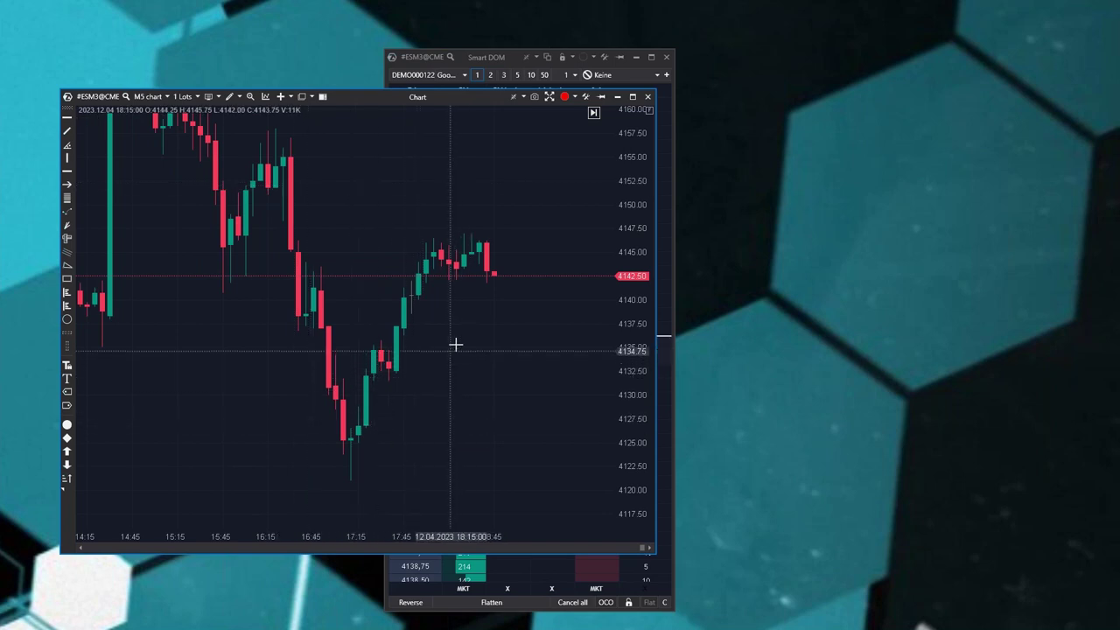
# Step: Search the available indicators for "cluster" and add Cluster Search to the chart
pyautogui.rightClick(343, 188)
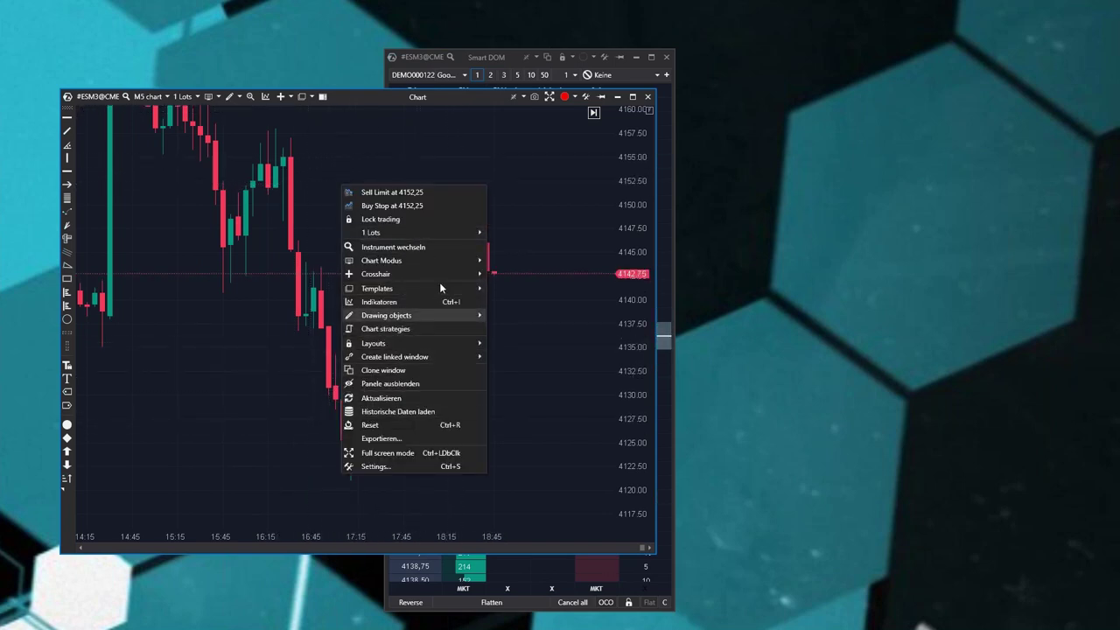
pyautogui.click(133, 276)
pyautogui.write('cluster')
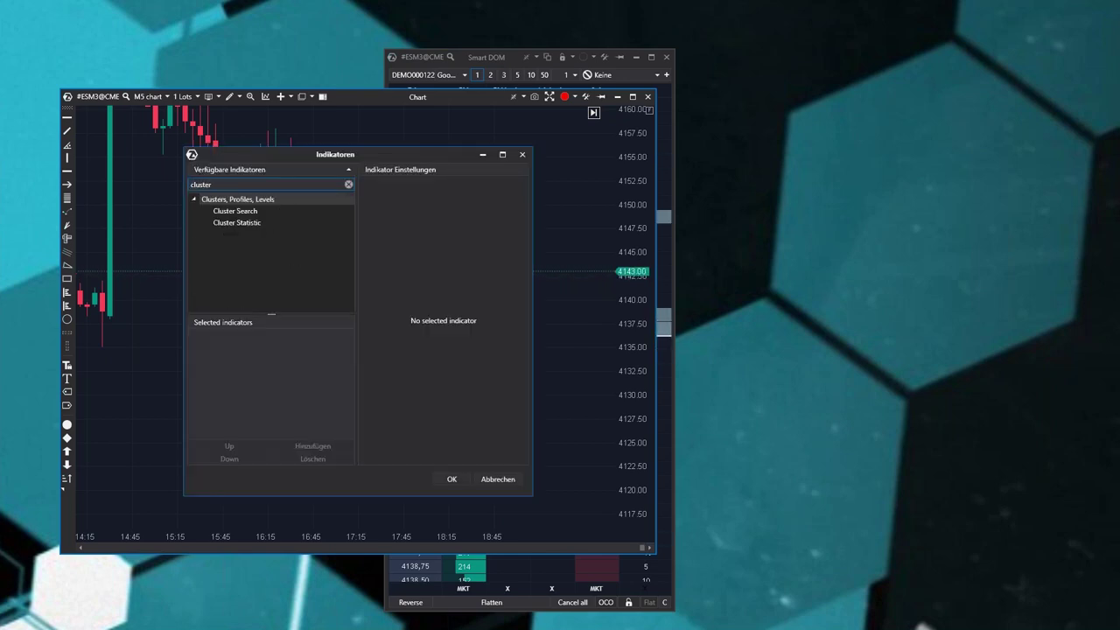
pyautogui.doubleClick(234, 210)
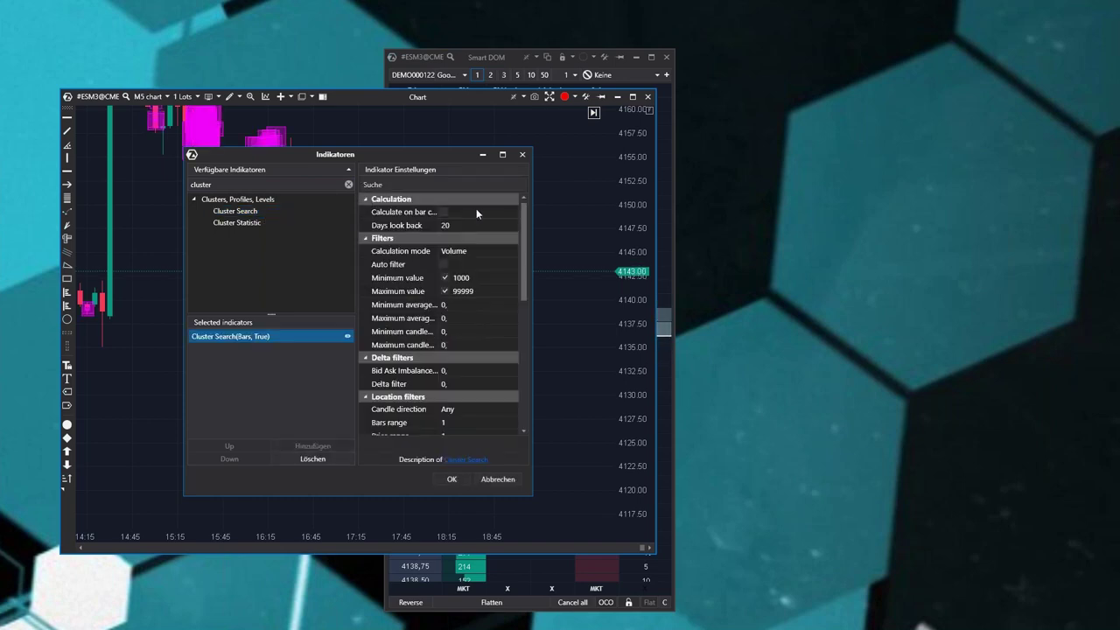
# Step: Disable the maximum value filter of Cluster Search and set its minimum value to 1, keeping the dialog clear of the chart
pyautogui.moveTo(436, 166); pyautogui.dragTo(915, 102)
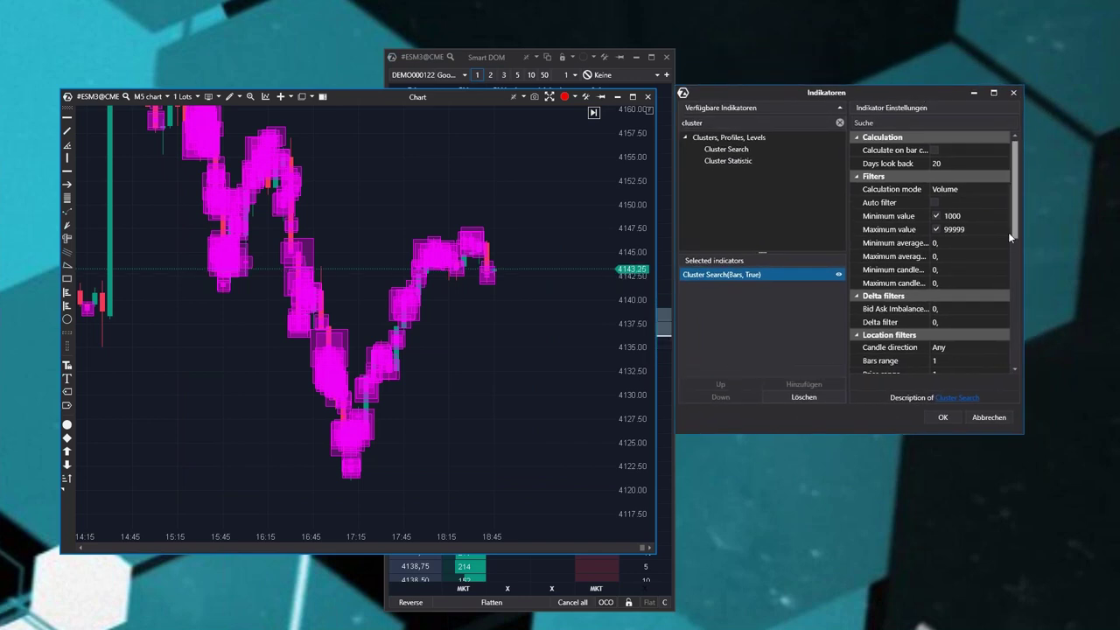
pyautogui.click(936, 229)
pyautogui.click(919, 216)
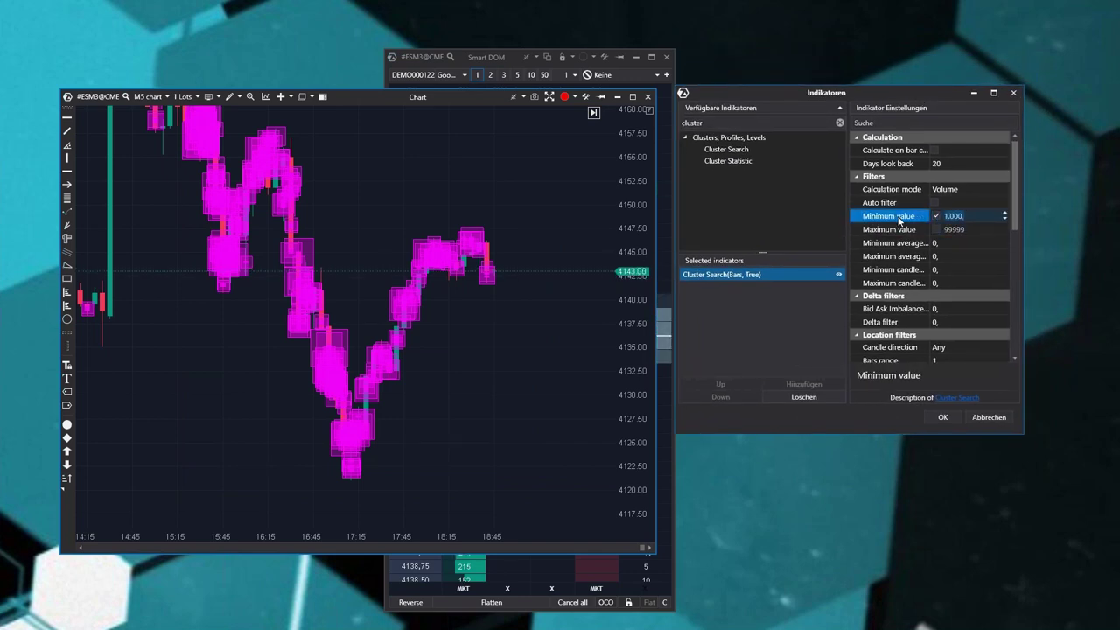
pyautogui.write('1,')
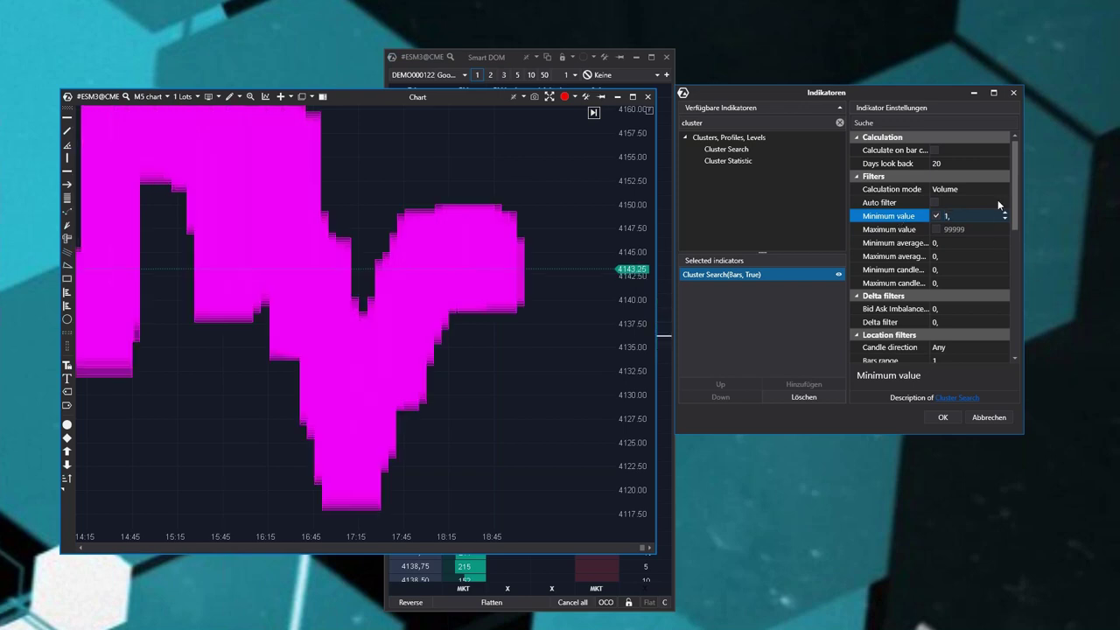
# Step: Limit Cluster Search to only one selection per bar and set its visualization mode to Only price
pyautogui.scroll(-5, 1013, 191)
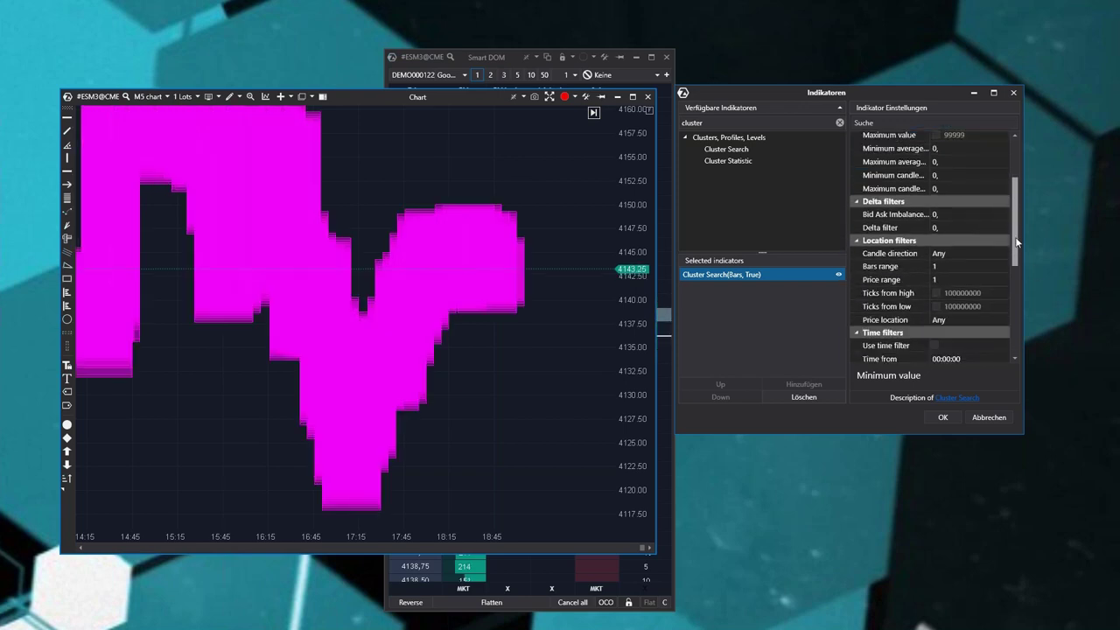
pyautogui.scroll(-3, 1015, 249)
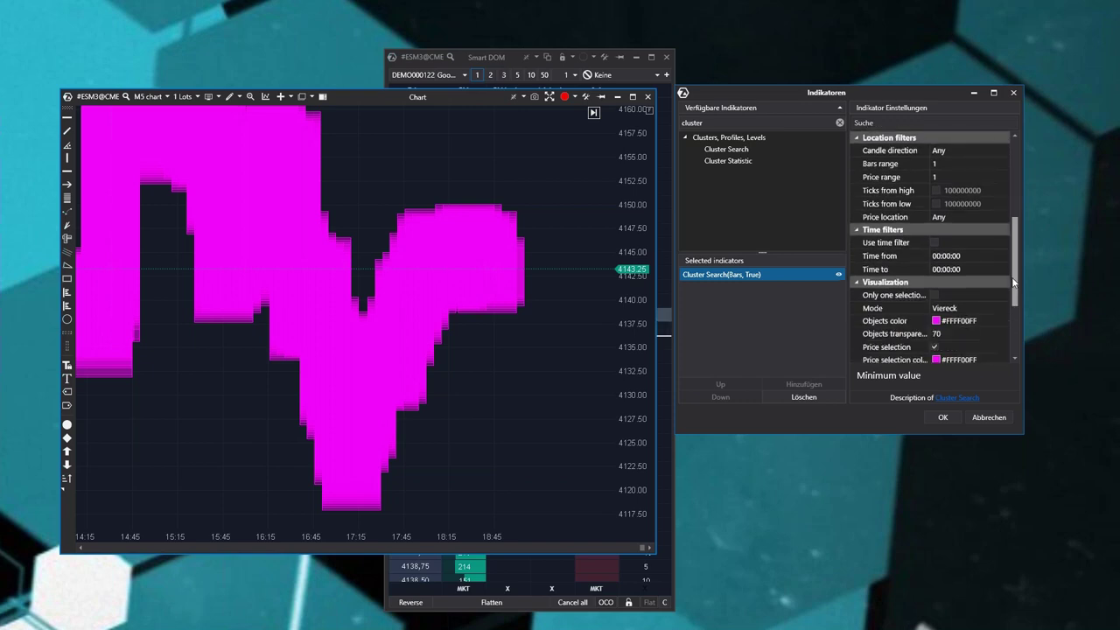
pyautogui.click(935, 295)
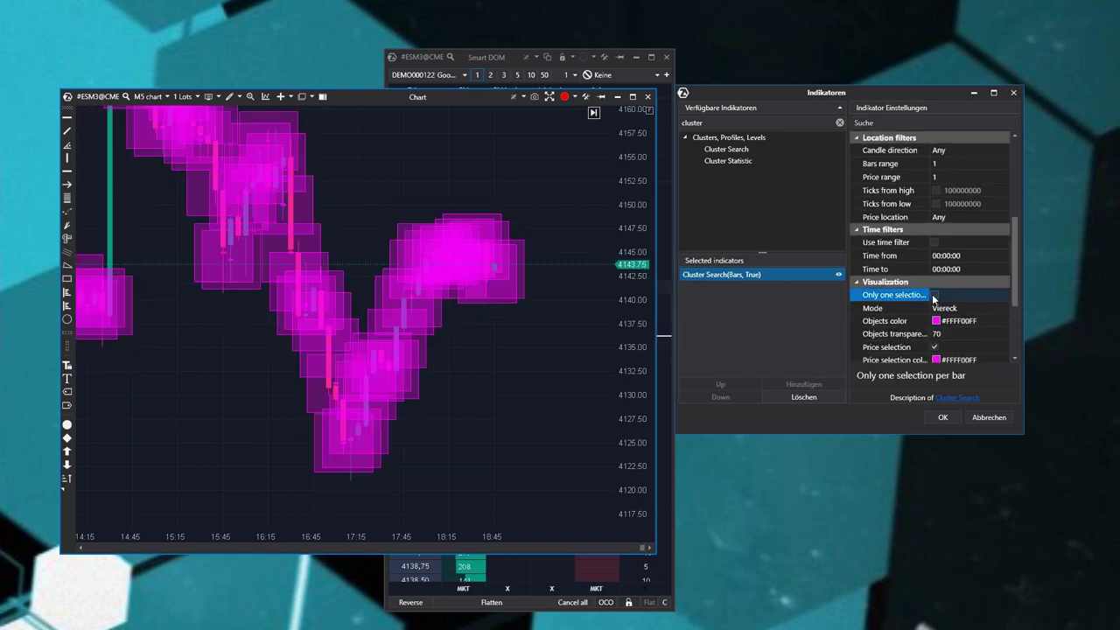
pyautogui.scroll(-3, 1015, 289)
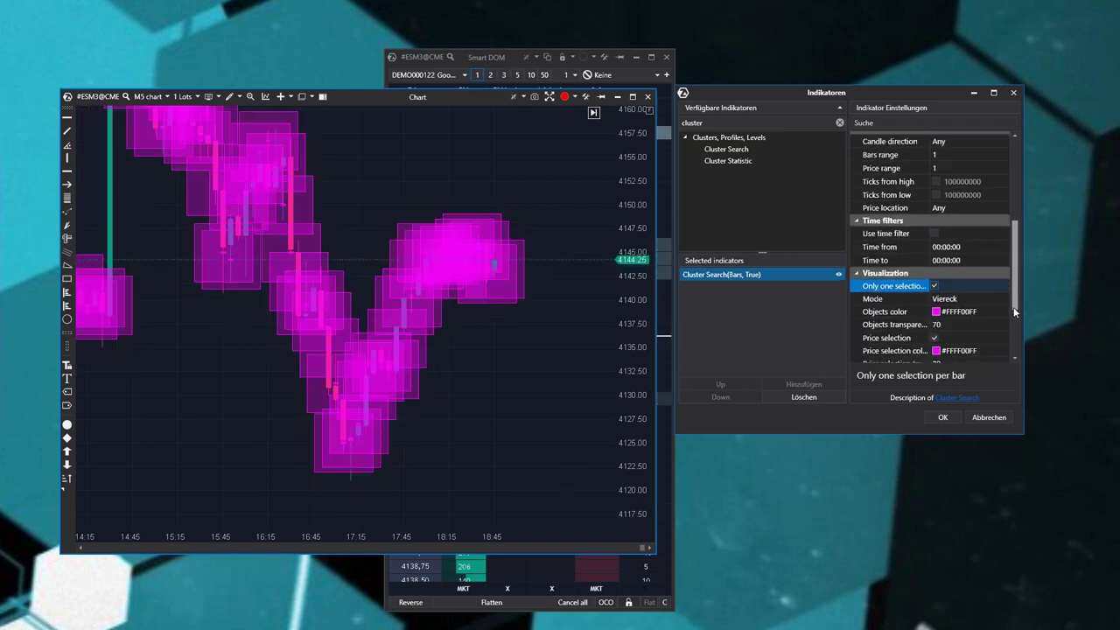
pyautogui.scroll(3, 1017, 302)
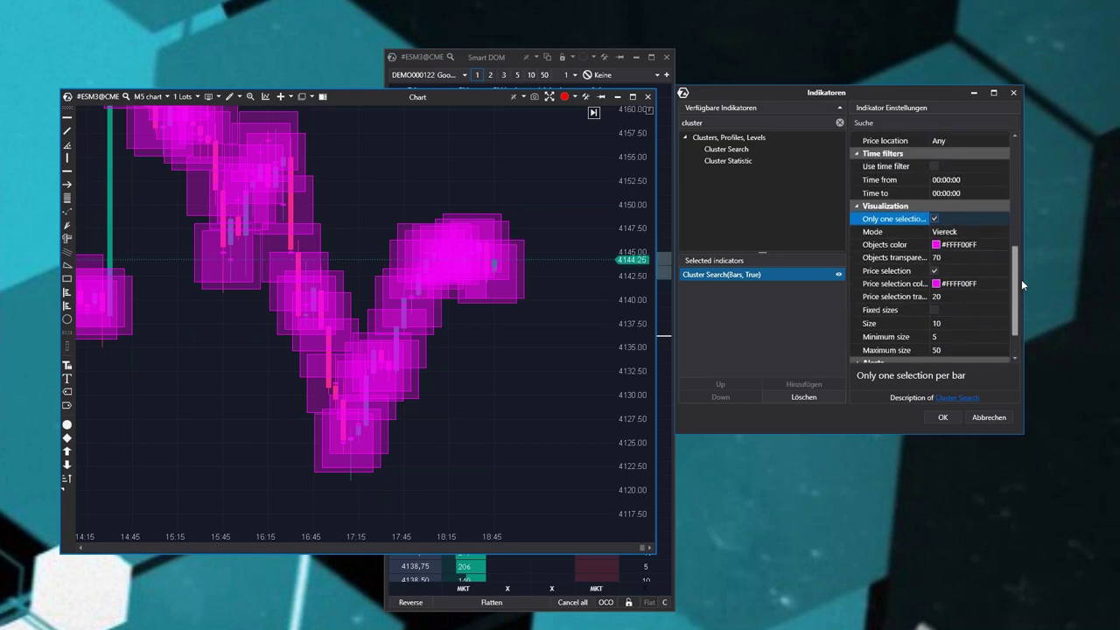
pyautogui.click(950, 230)
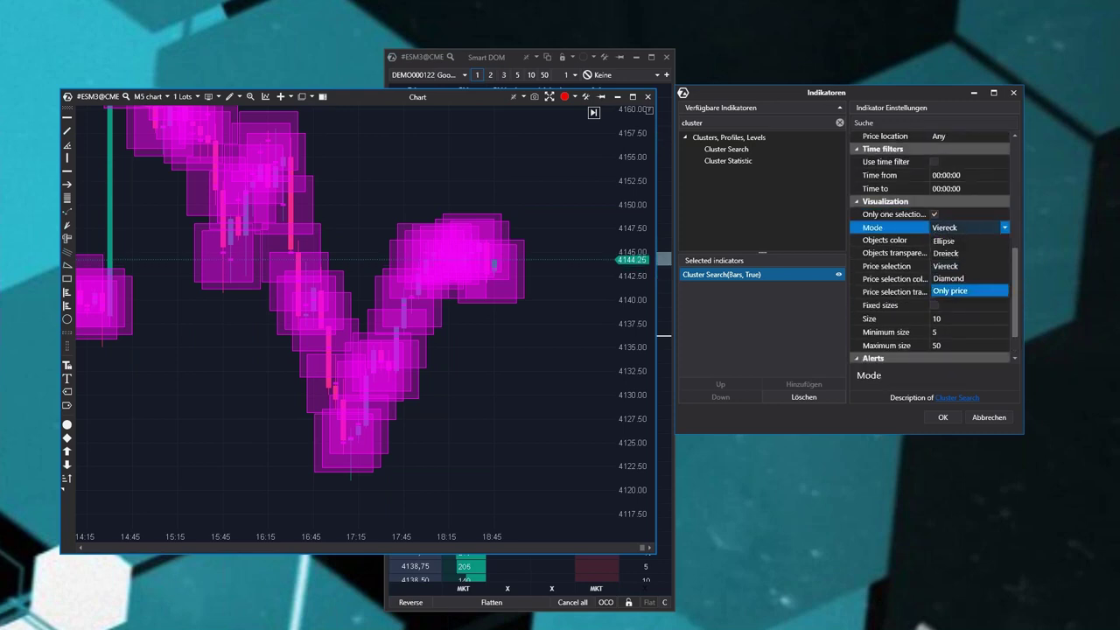
pyautogui.click(964, 293)
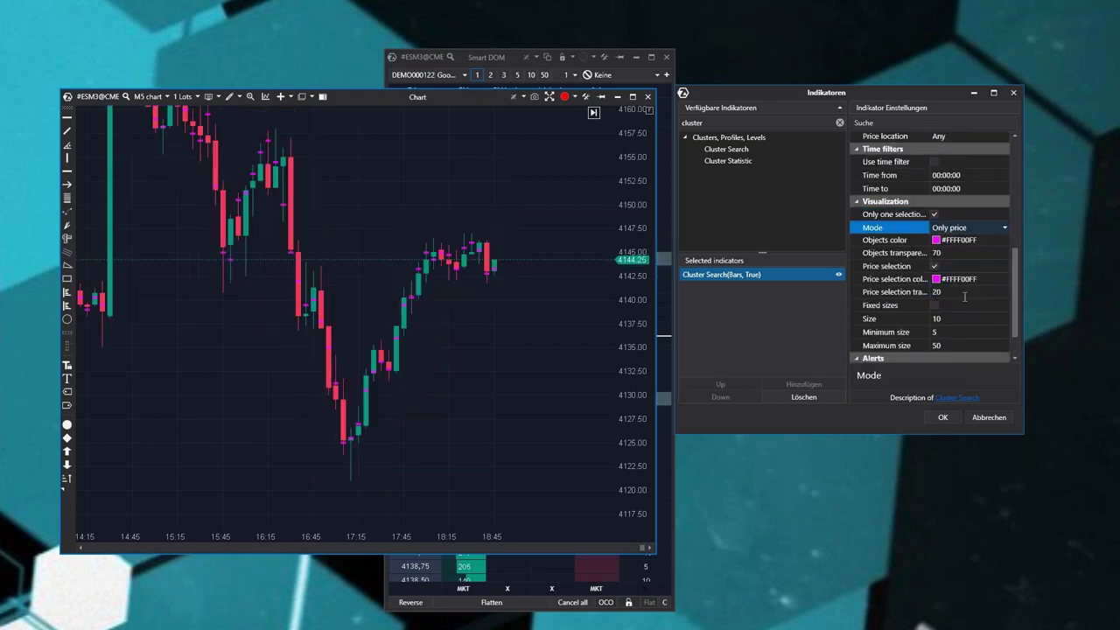
# Step: Set both the objects color and the price selection color of Cluster Search to yellow (Gelb)
pyautogui.click(937, 246)
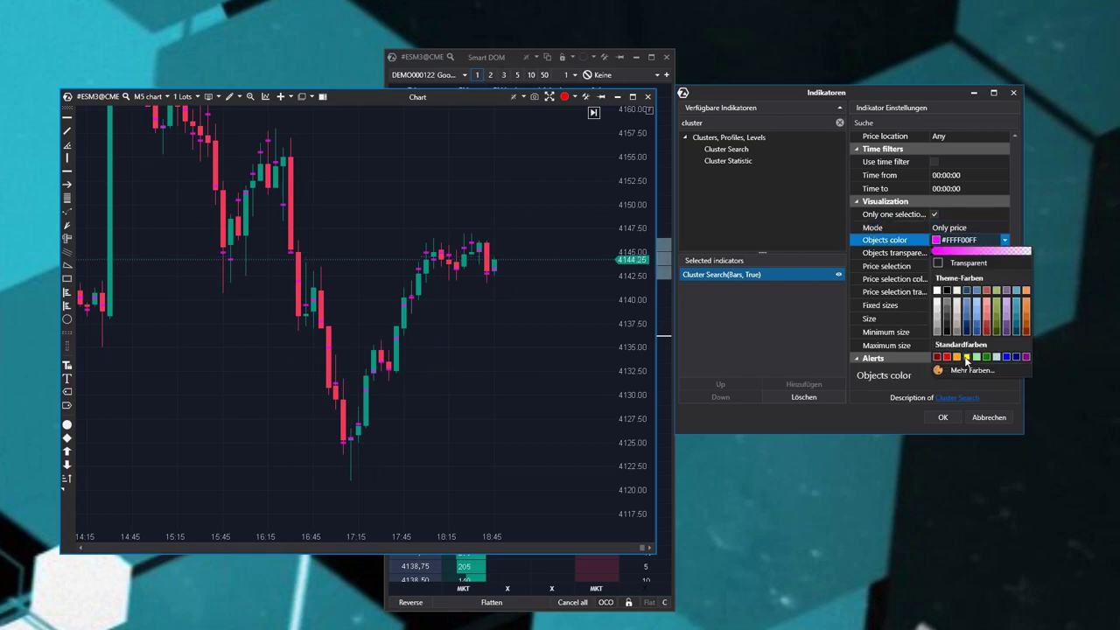
pyautogui.click(958, 357)
pyautogui.click(944, 279)
pyautogui.click(966, 397)
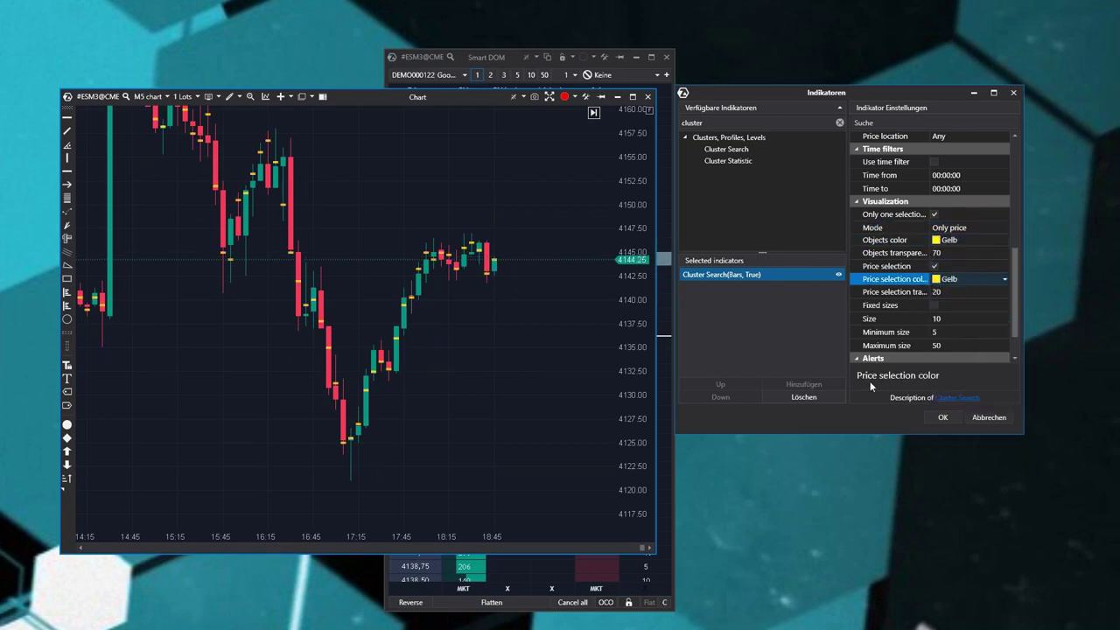
# Step: Switch the one-selection-per-bar limit off to compare the marked price levels in the candles, and switch it back on
pyautogui.scroll(10, 1013, 256)
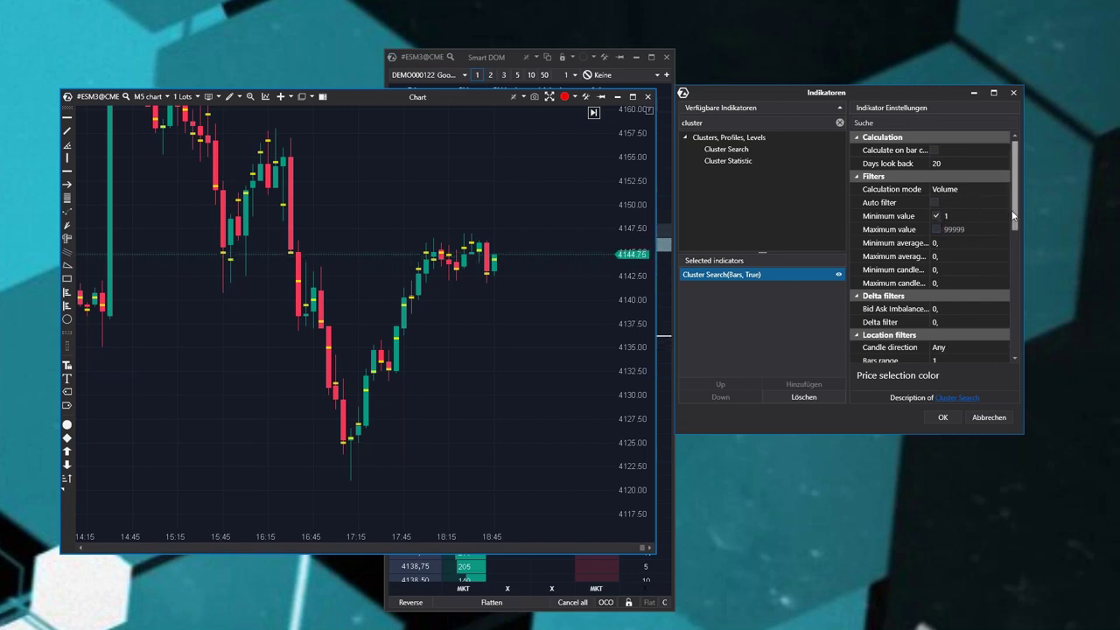
pyautogui.scroll(-7, 1011, 212)
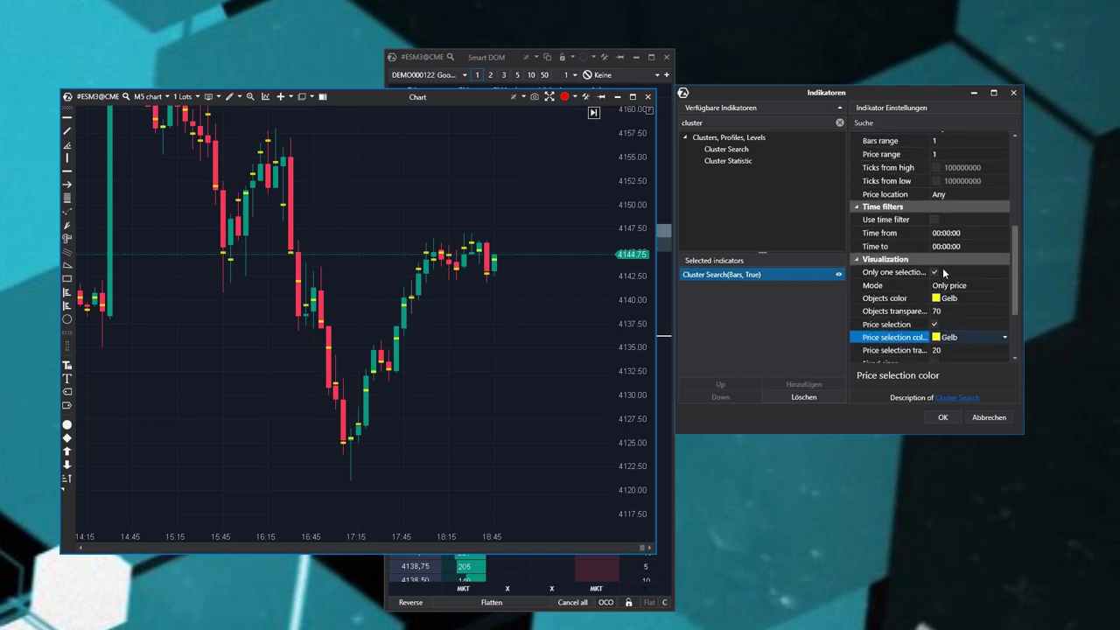
pyautogui.click(934, 273)
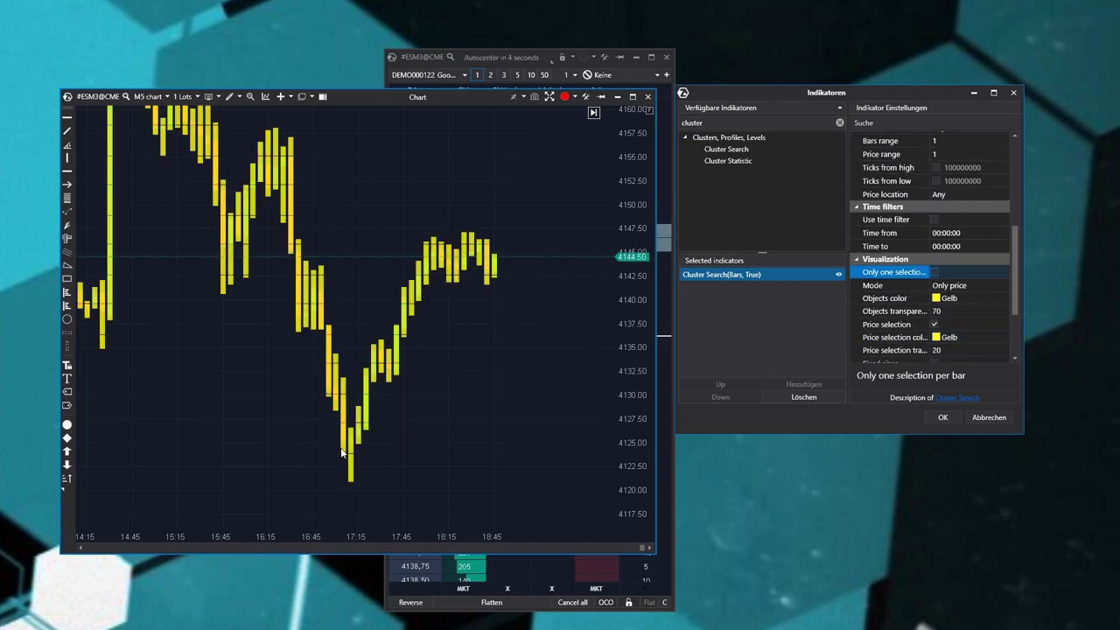
pyautogui.click(934, 272)
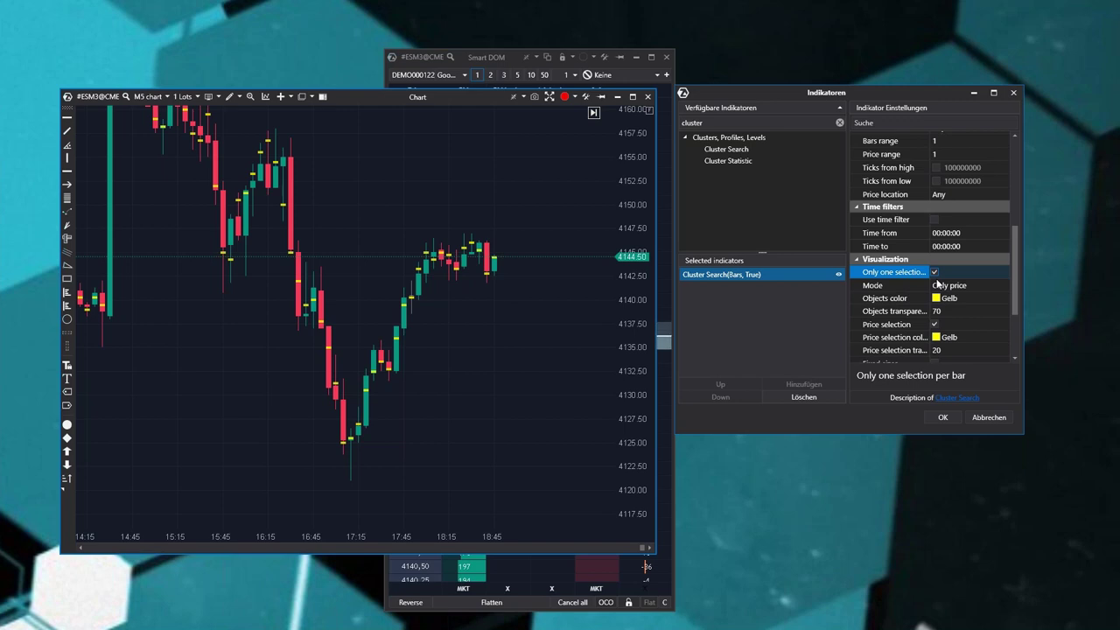
pyautogui.scroll(6, 1001, 196)
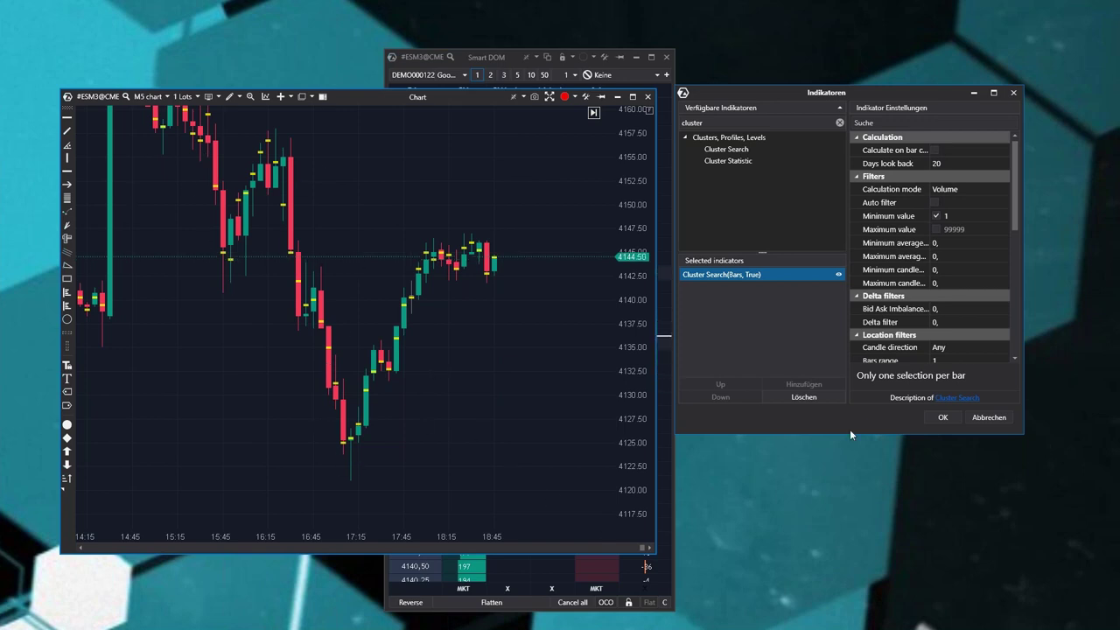
# Step: Apply the Cluster Search settings and examine the yellow maximum volume markers across the day's candles
pyautogui.click(942, 419)
pyautogui.moveTo(376, 537); pyautogui.dragTo(263, 536)
pyautogui.moveTo(439, 377); pyautogui.dragTo(414, 382)
pyautogui.moveTo(626, 223); pyautogui.dragTo(620, 316)
pyautogui.moveTo(491, 418); pyautogui.dragTo(440, 427)
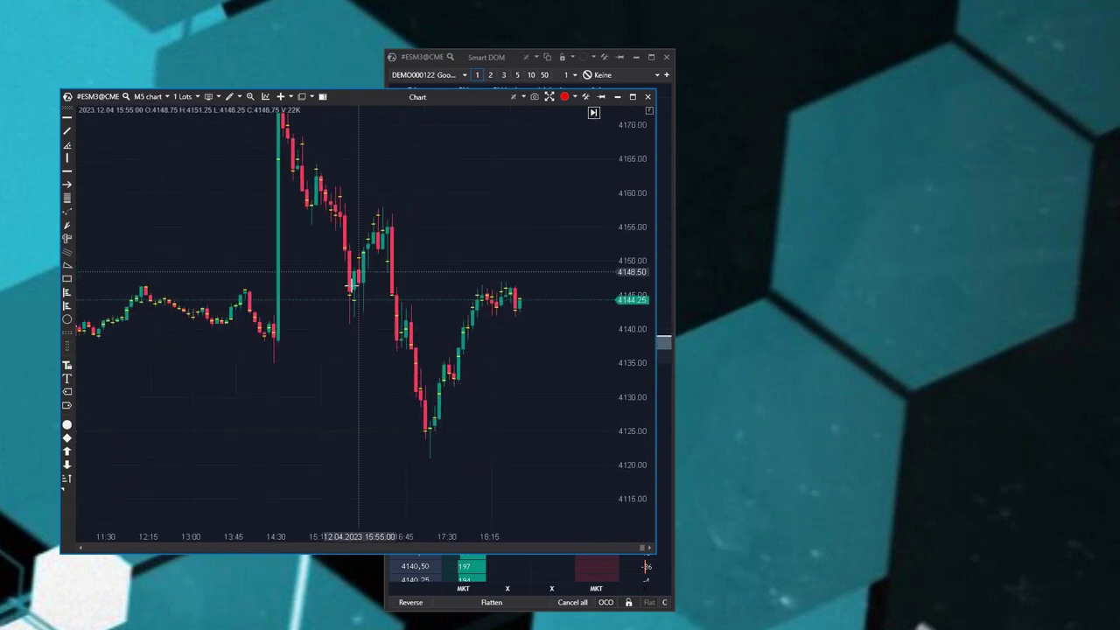
pyautogui.moveTo(263, 355); pyautogui.dragTo(516, 412)
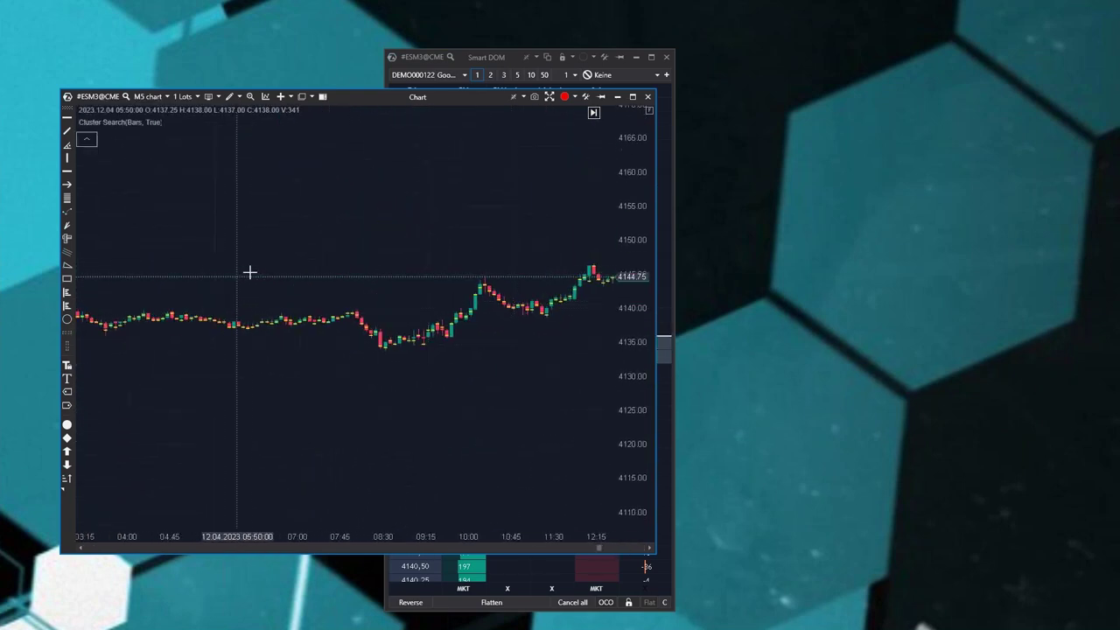
pyautogui.moveTo(244, 274); pyautogui.dragTo(179, 267)
pyautogui.moveTo(503, 355); pyautogui.dragTo(145, 395)
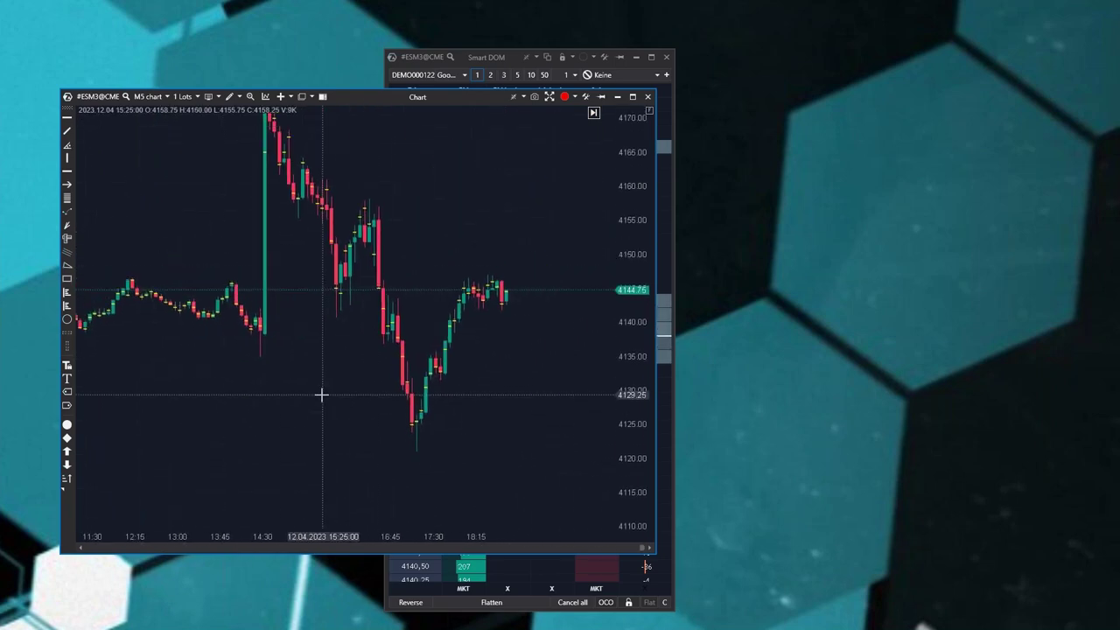
# Step: Reopen the Cluster Search settings and review the options for price location, calculation mode and minimum average trade, leaving them unchanged
pyautogui.rightClick(435, 215)
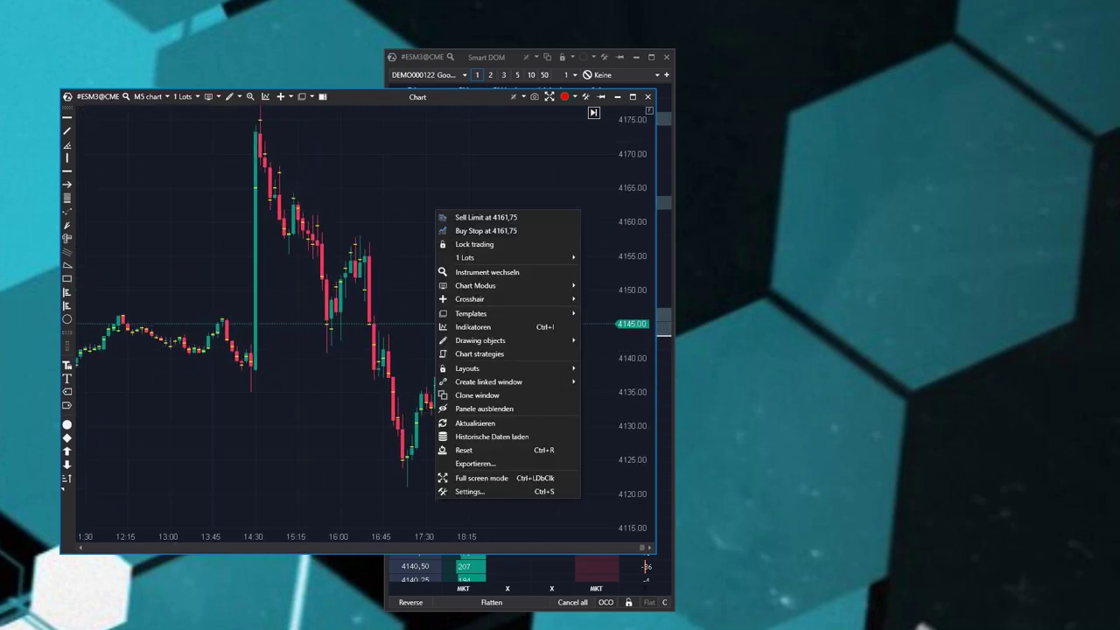
pyautogui.click(473, 326)
pyautogui.moveTo(412, 150); pyautogui.dragTo(899, 82)
pyautogui.click(744, 269)
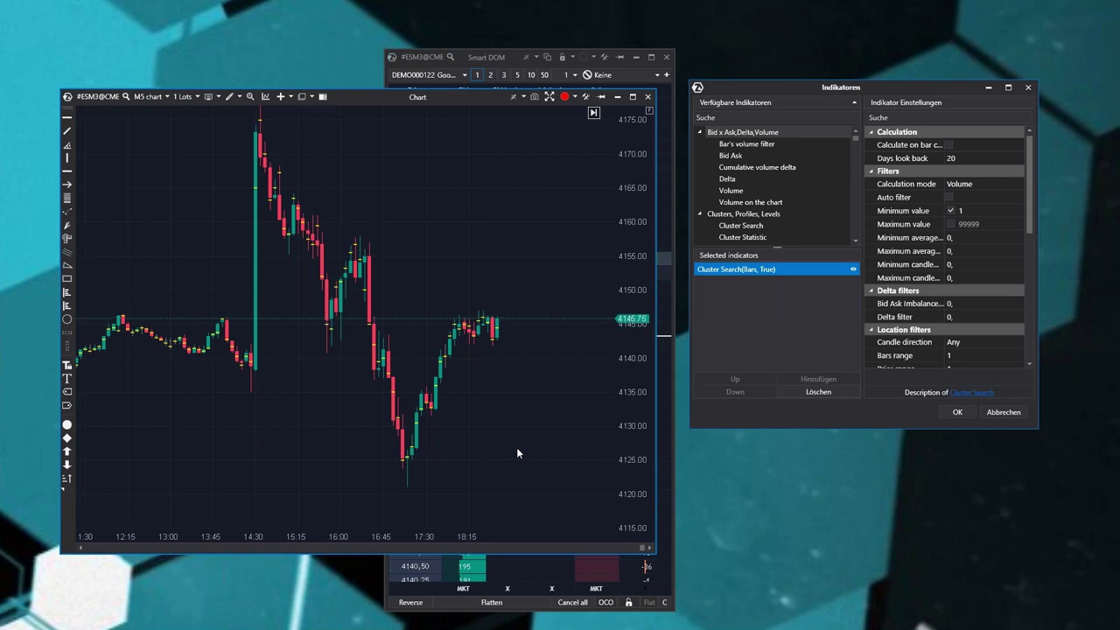
pyautogui.scroll(-3, 967, 245)
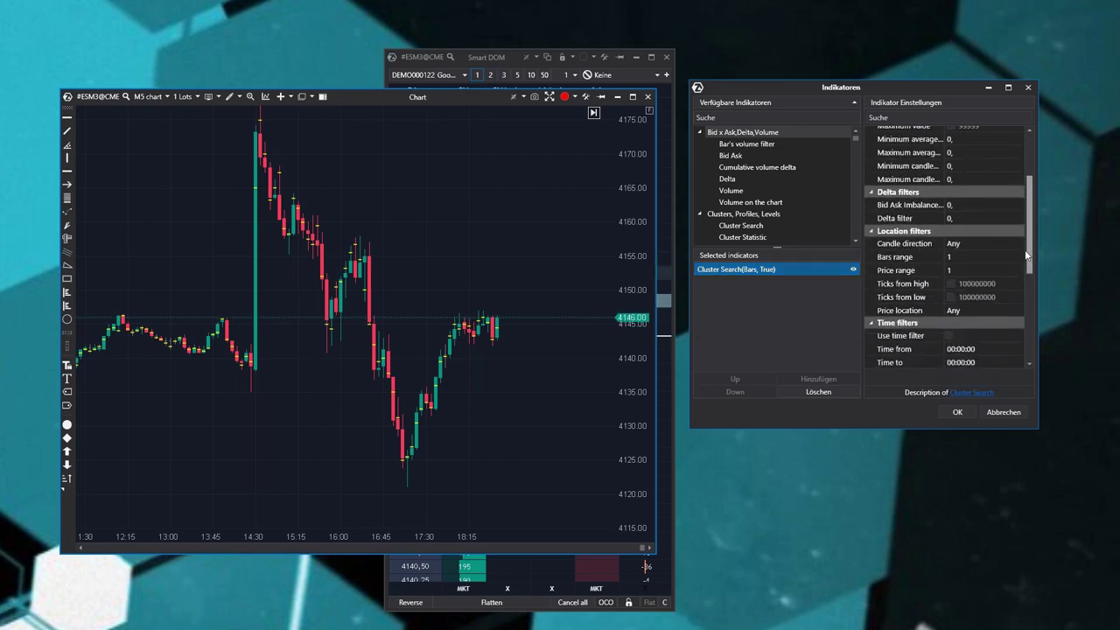
pyautogui.click(976, 311)
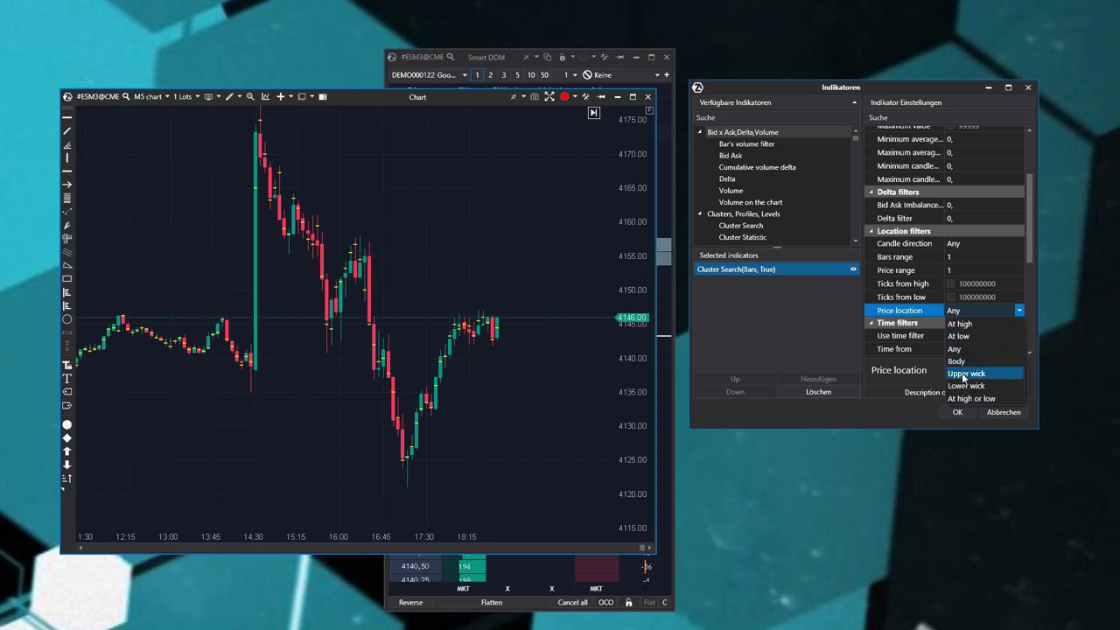
pyautogui.click(1030, 250)
pyautogui.moveTo(1030, 251); pyautogui.dragTo(1030, 180)
pyautogui.click(966, 185)
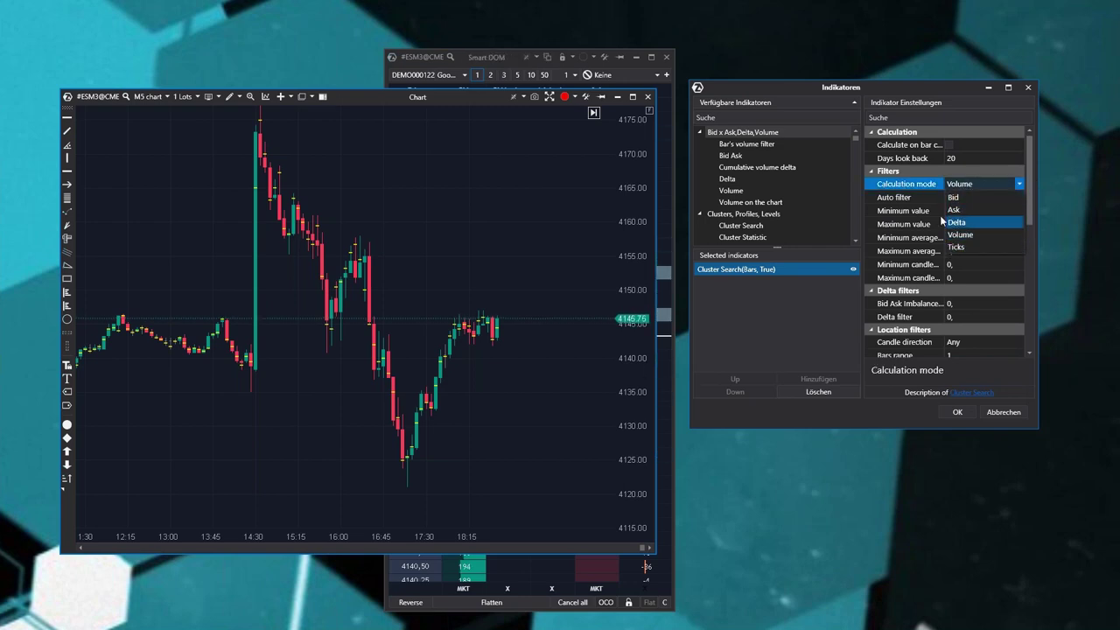
pyautogui.click(893, 189)
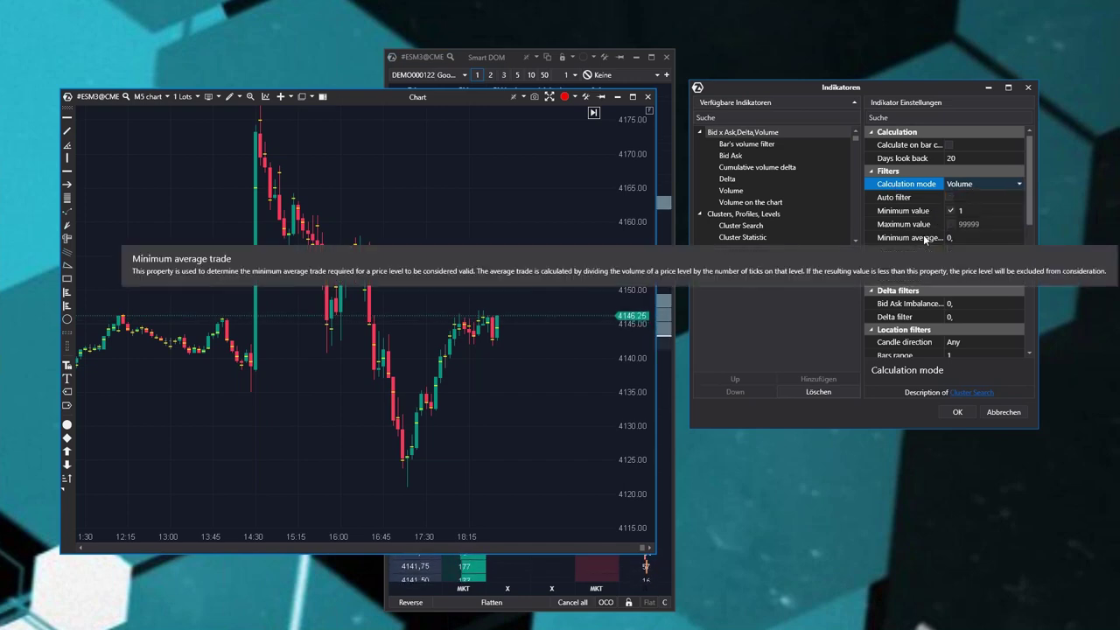
pyautogui.click(740, 338)
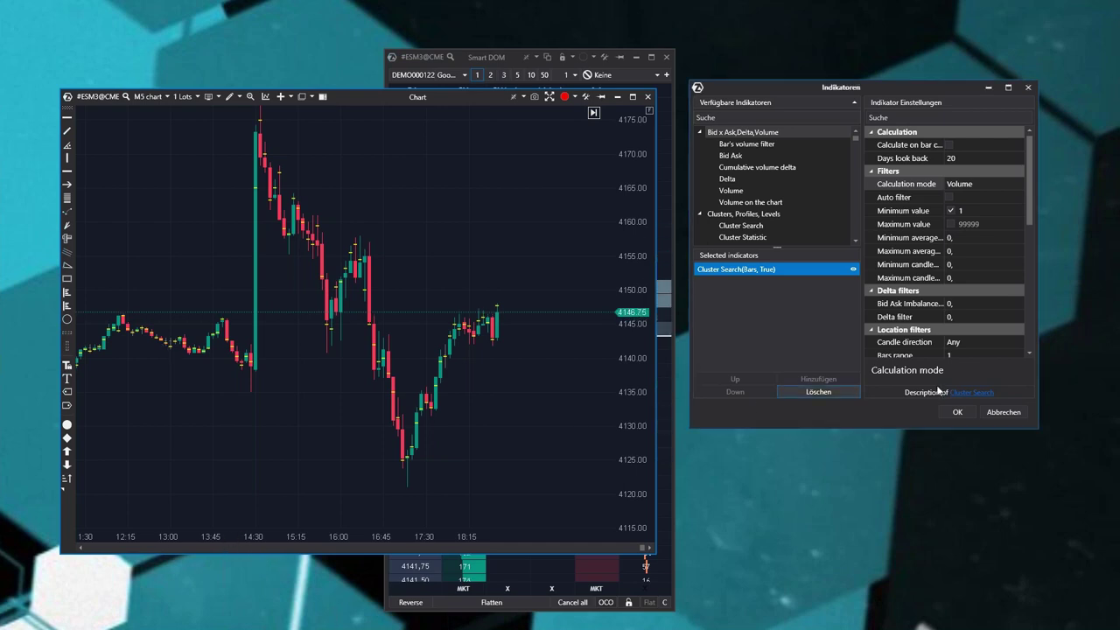
pyautogui.click(956, 412)
# Step: Search the available indicators for "dynami", add Dynamic Levels with its default settings and inspect its lines on the latest candles
pyautogui.scroll(-3, 188, 511)
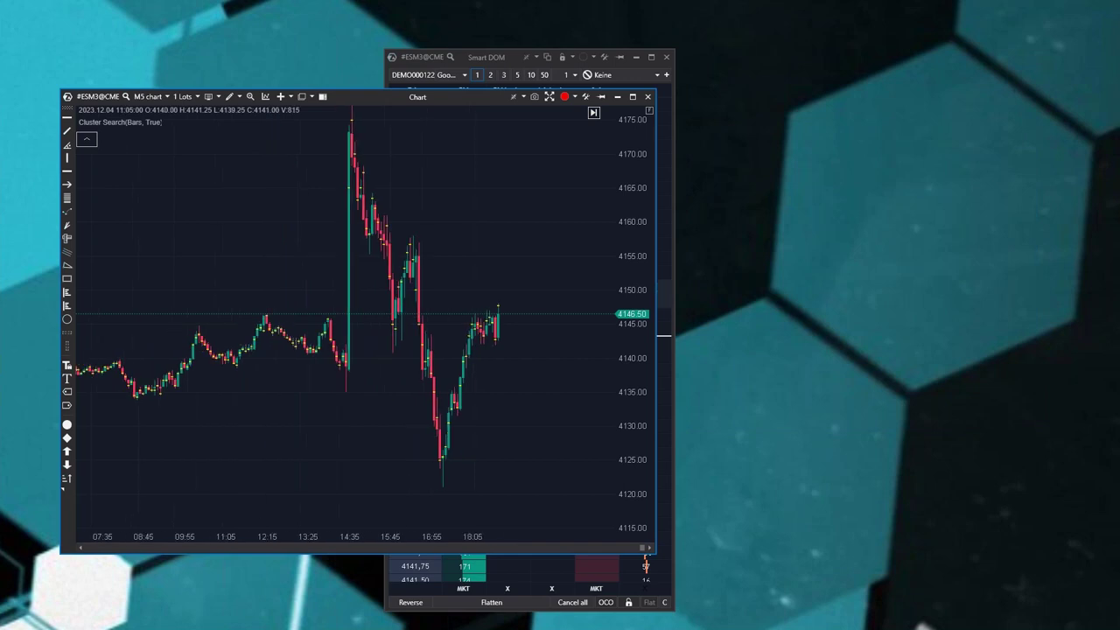
pyautogui.moveTo(644, 166); pyautogui.dragTo(629, 357)
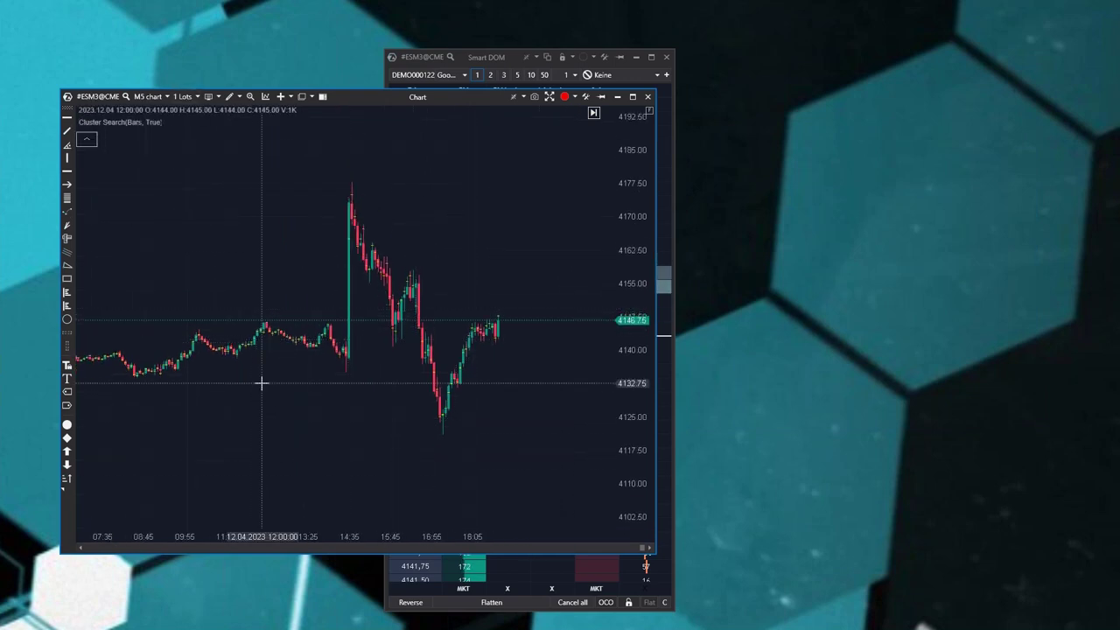
pyautogui.moveTo(143, 326); pyautogui.dragTo(160, 320)
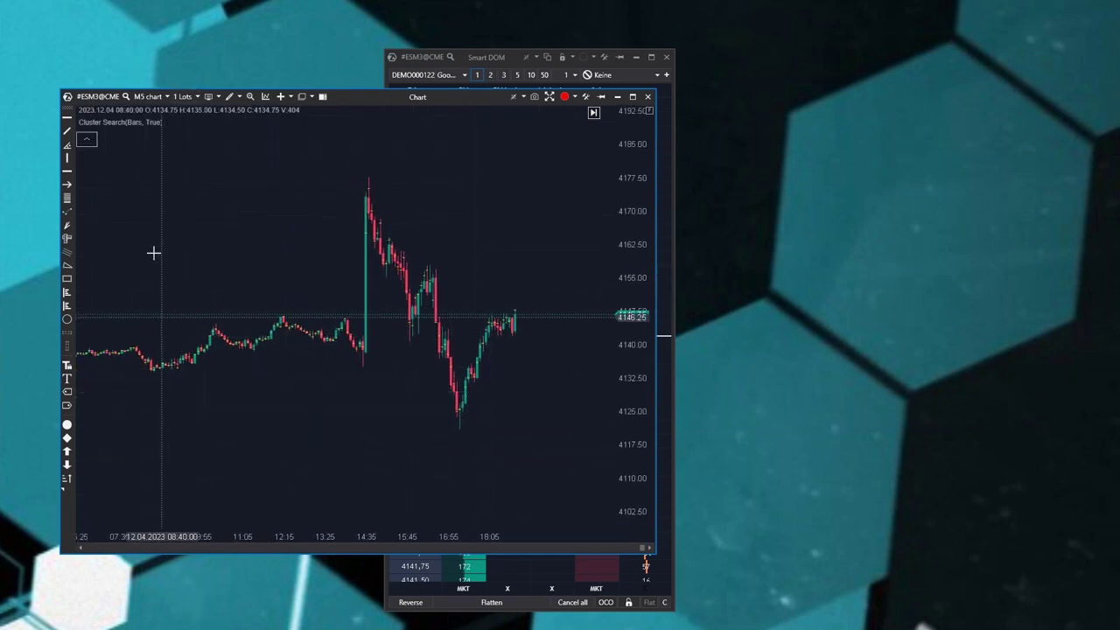
pyautogui.rightClick(165, 246)
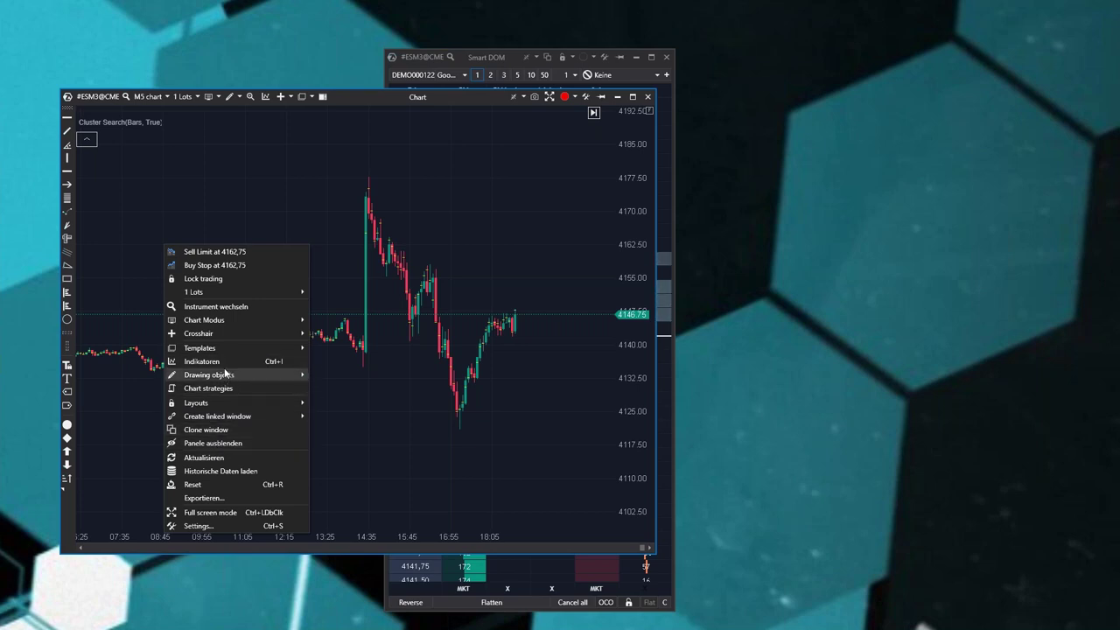
pyautogui.click(226, 361)
pyautogui.write('dynami')
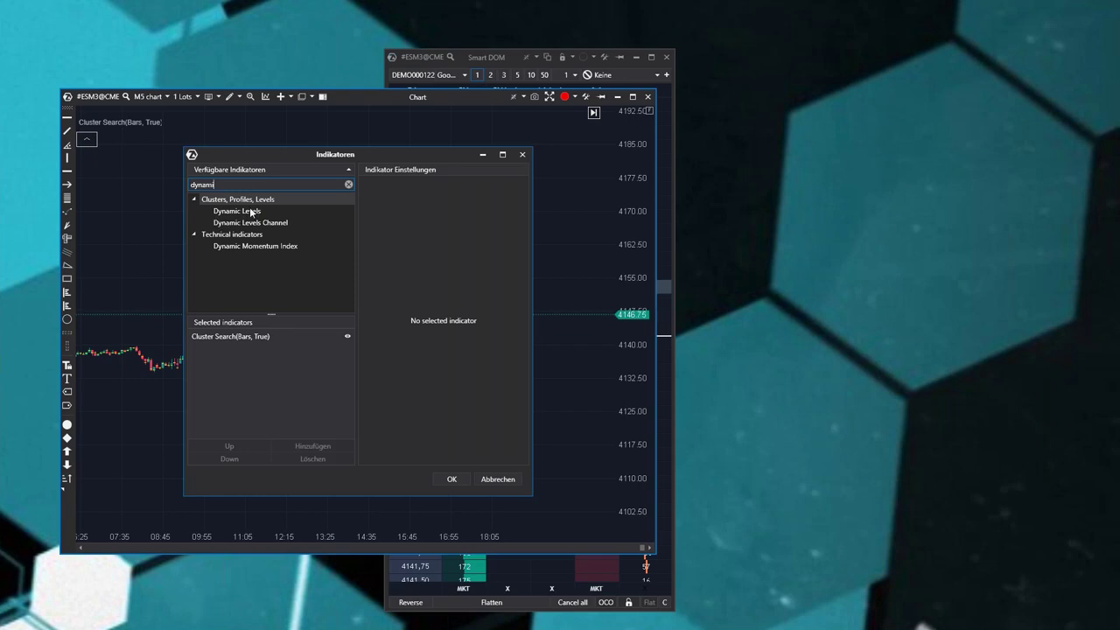
pyautogui.doubleClick(252, 212)
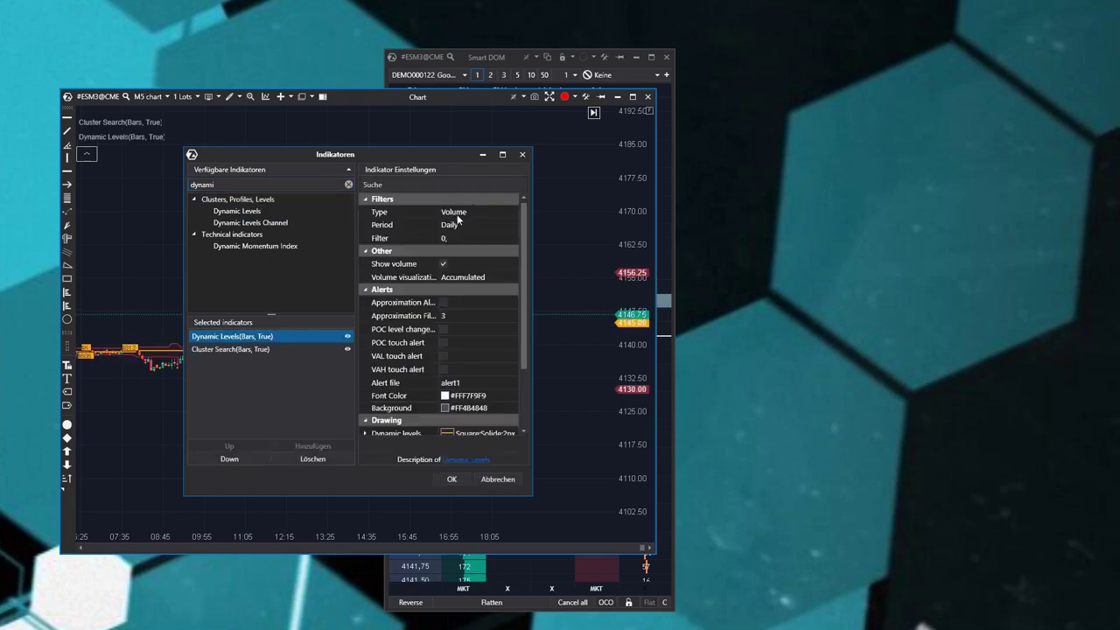
pyautogui.click(451, 478)
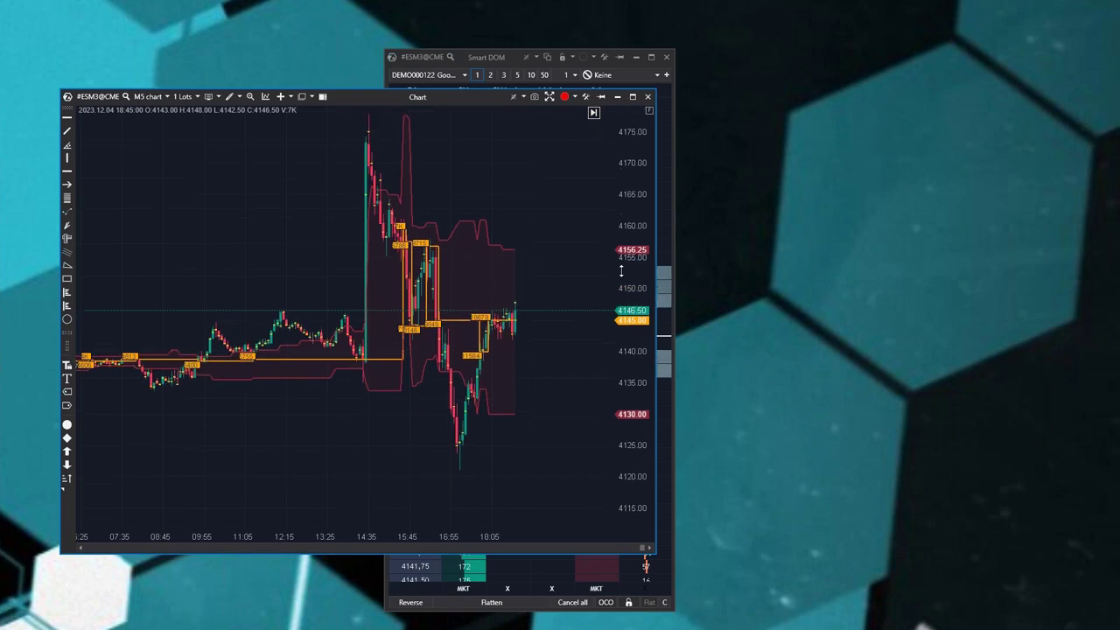
pyautogui.scroll(6, 517, 393)
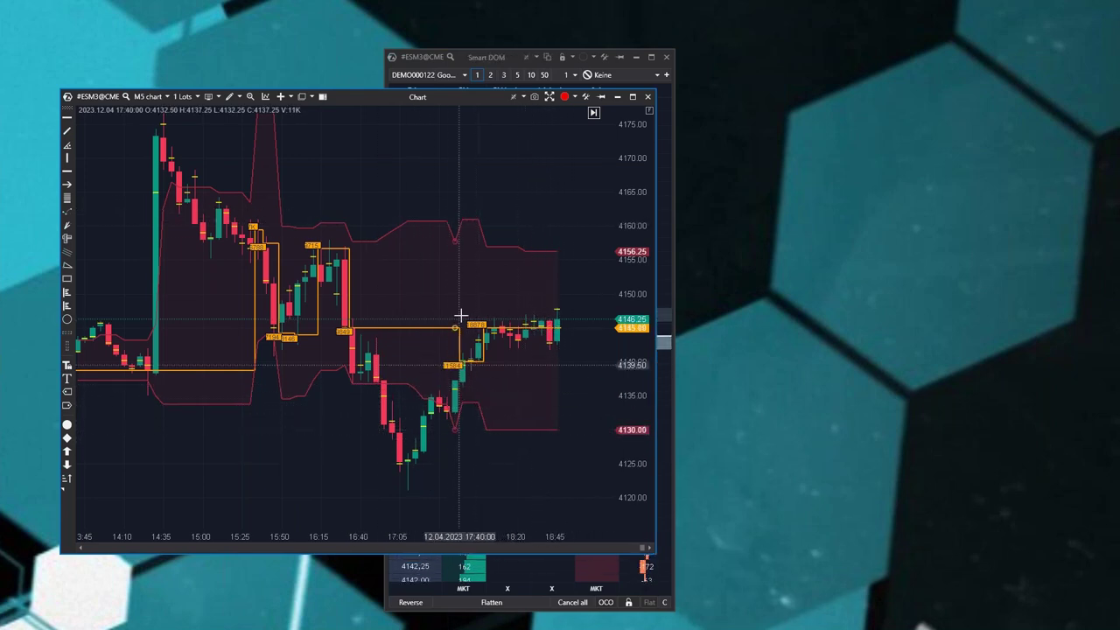
# Step: Examine how the Dynamic Levels line and value area shift across the day's M5 candles, from the overnight session to the latest bars
pyautogui.moveTo(213, 426); pyautogui.dragTo(262, 418)
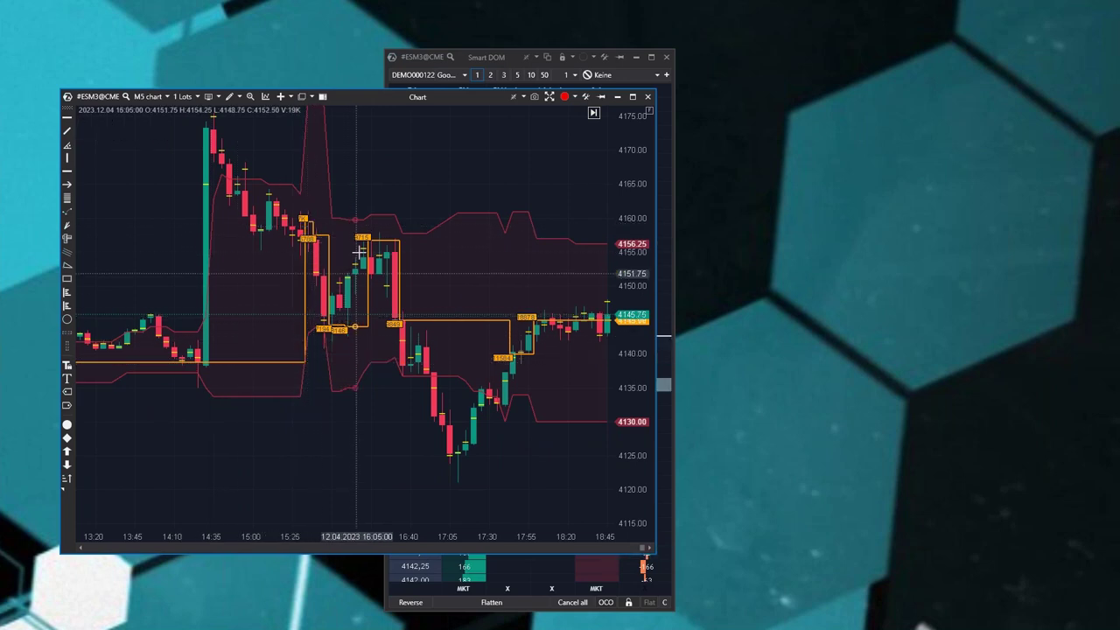
pyautogui.scroll(-2, 395, 394)
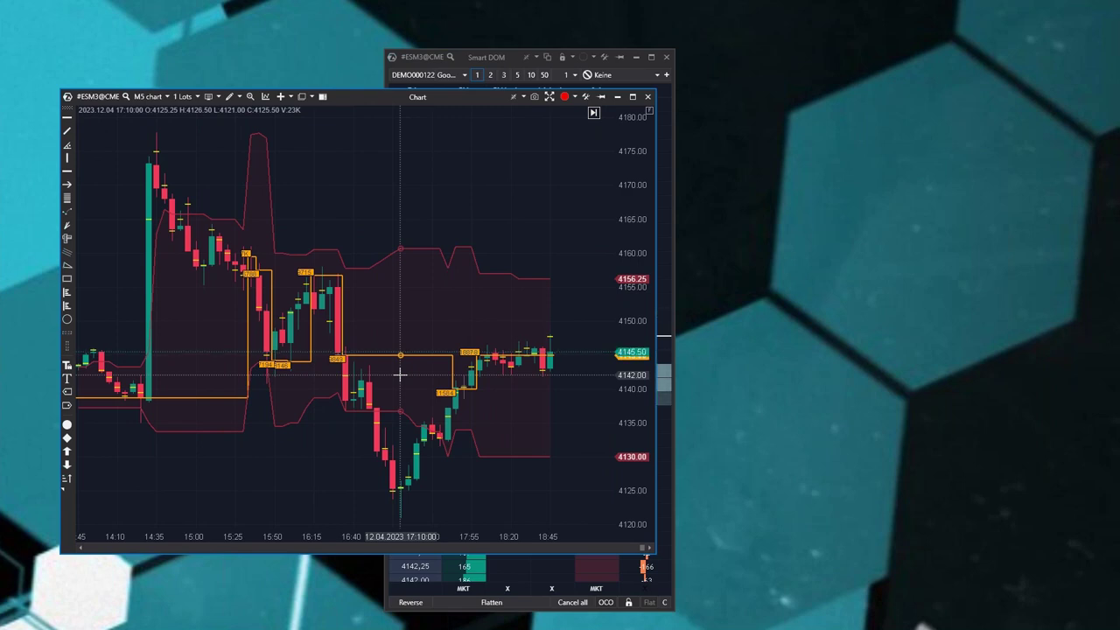
pyautogui.scroll(-3, 229, 497)
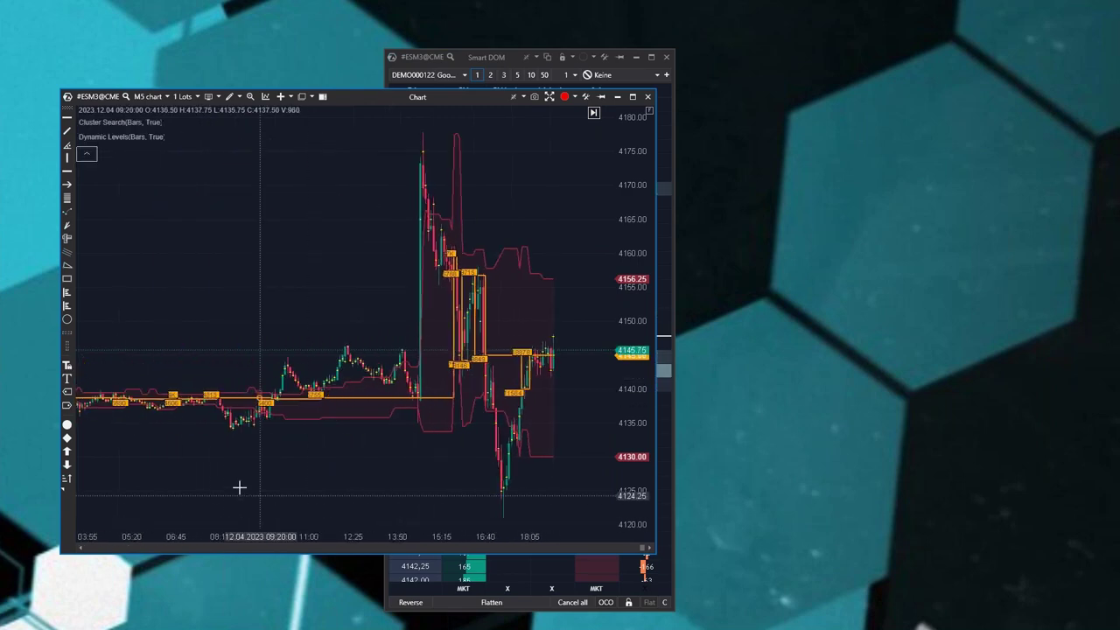
pyautogui.scroll(3, 239, 487)
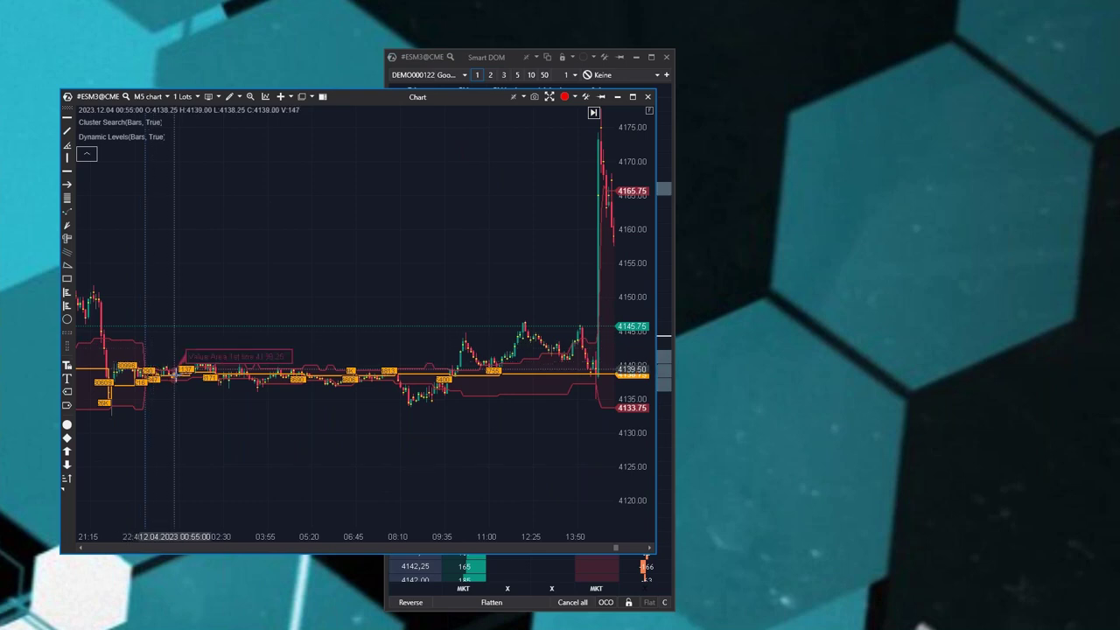
pyautogui.moveTo(433, 421); pyautogui.dragTo(307, 381)
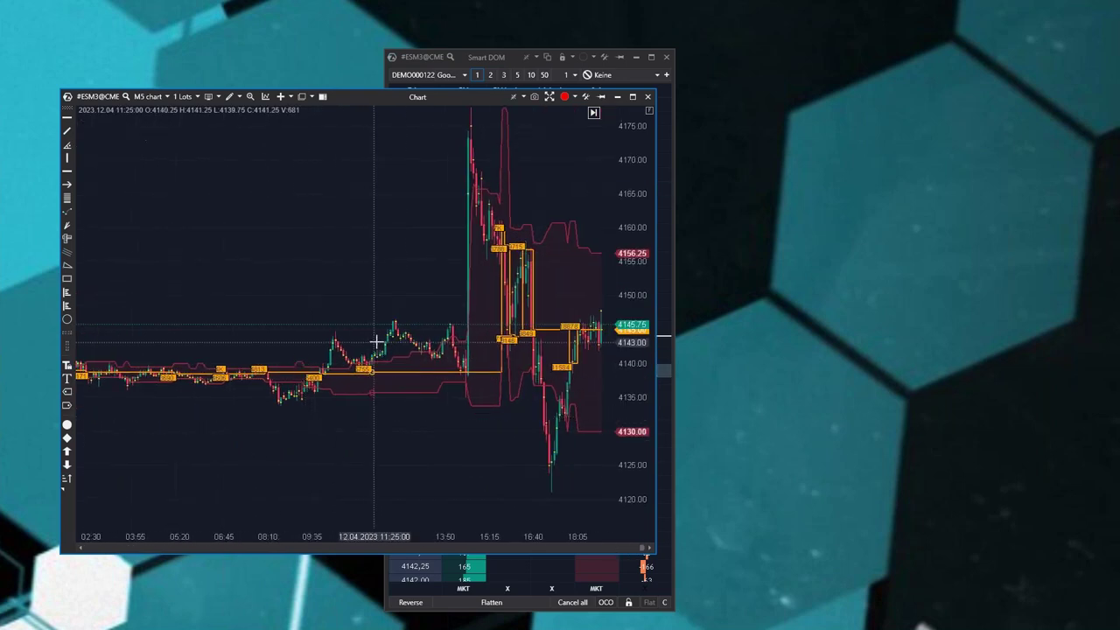
pyautogui.scroll(-1, 519, 220)
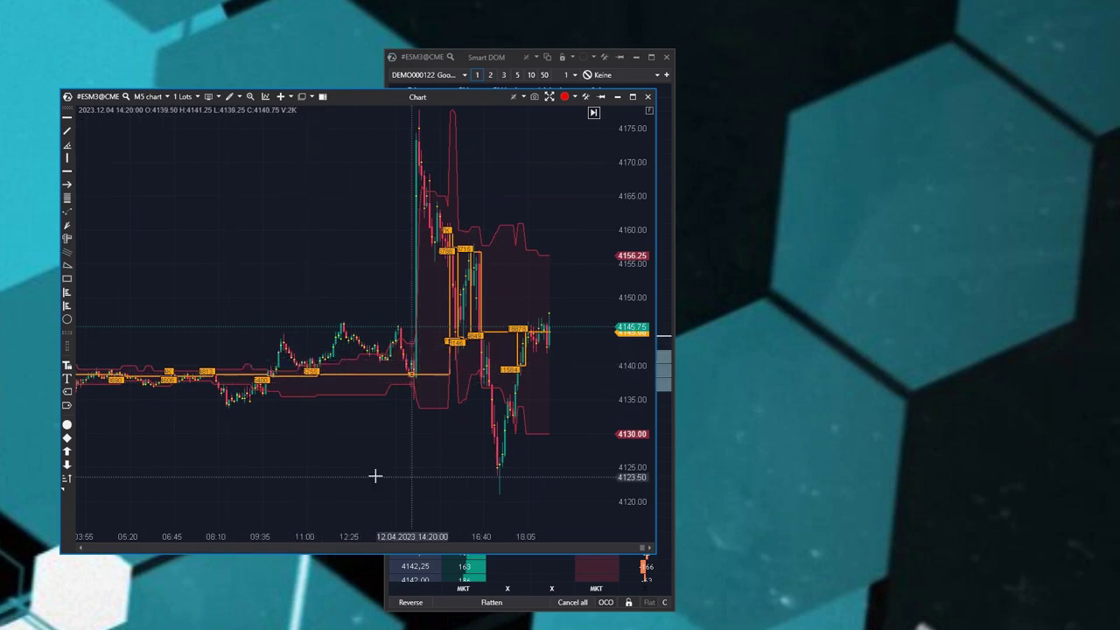
pyautogui.scroll(3, 393, 446)
pyautogui.scroll(-4, 429, 406)
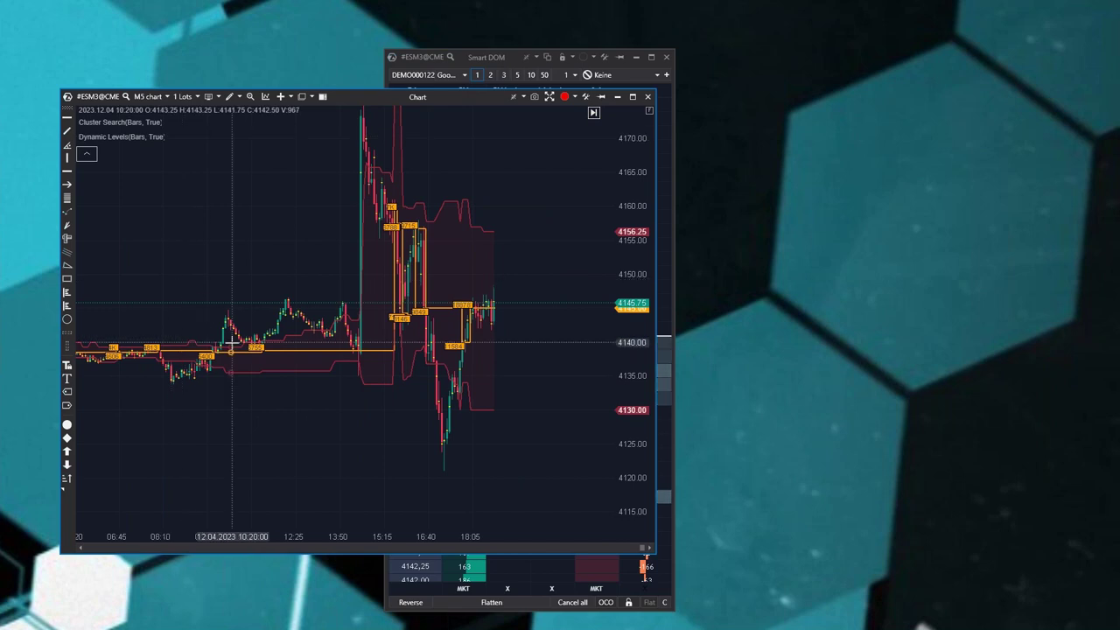
pyautogui.scroll(2, 260, 275)
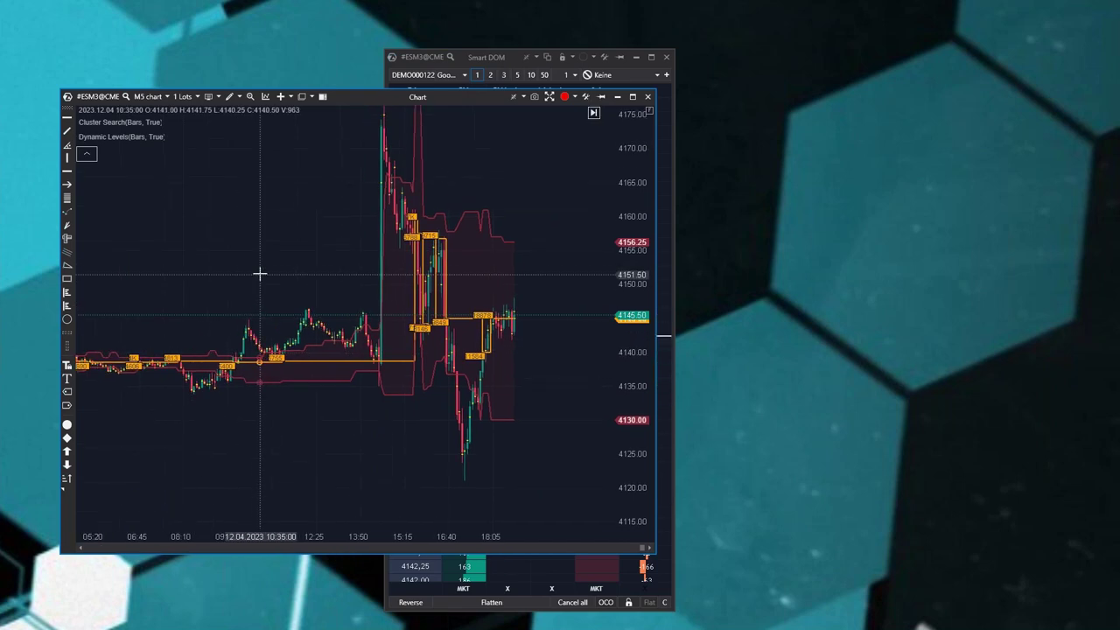
pyautogui.scroll(-2, 254, 275)
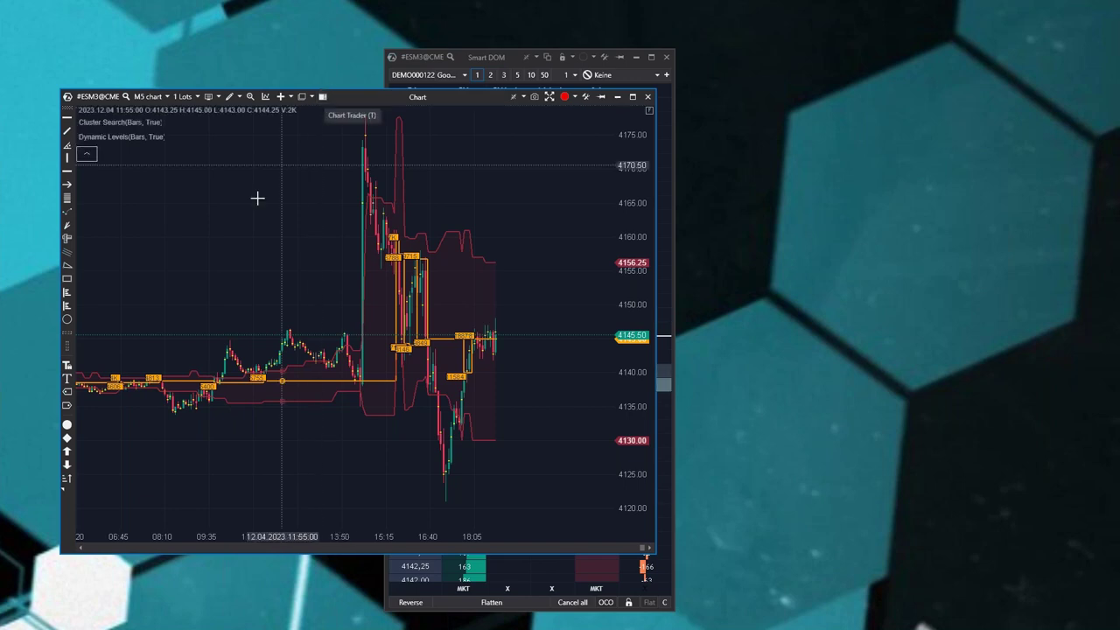
# Step: Turn off the automatic chart scale, set the scale manually to 4 and apply it to the ES chart
pyautogui.click(524, 96)
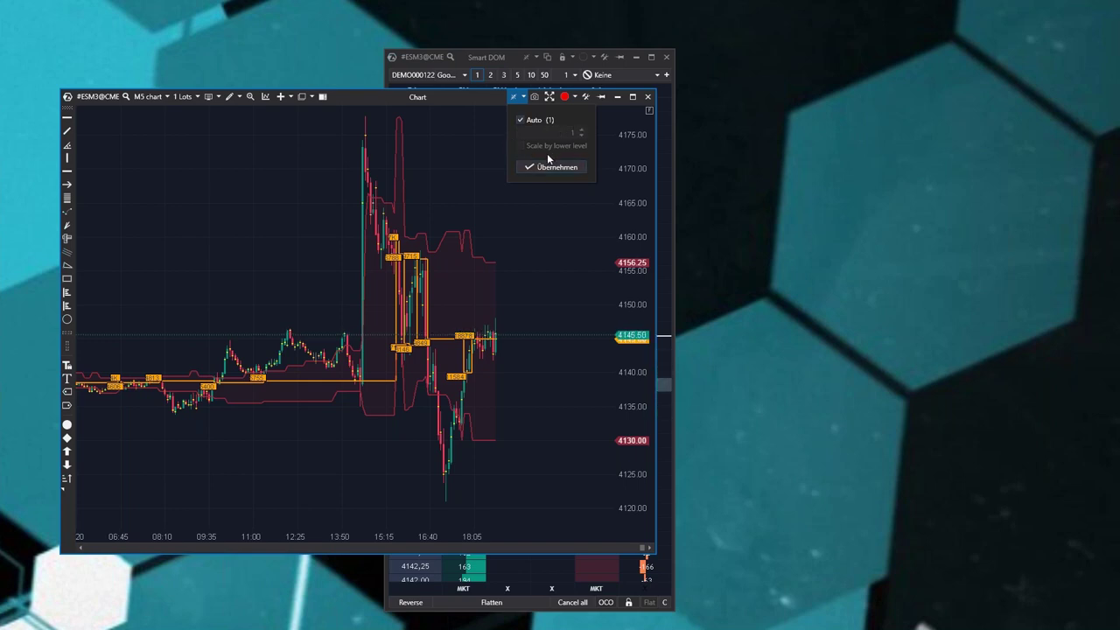
pyautogui.click(570, 315)
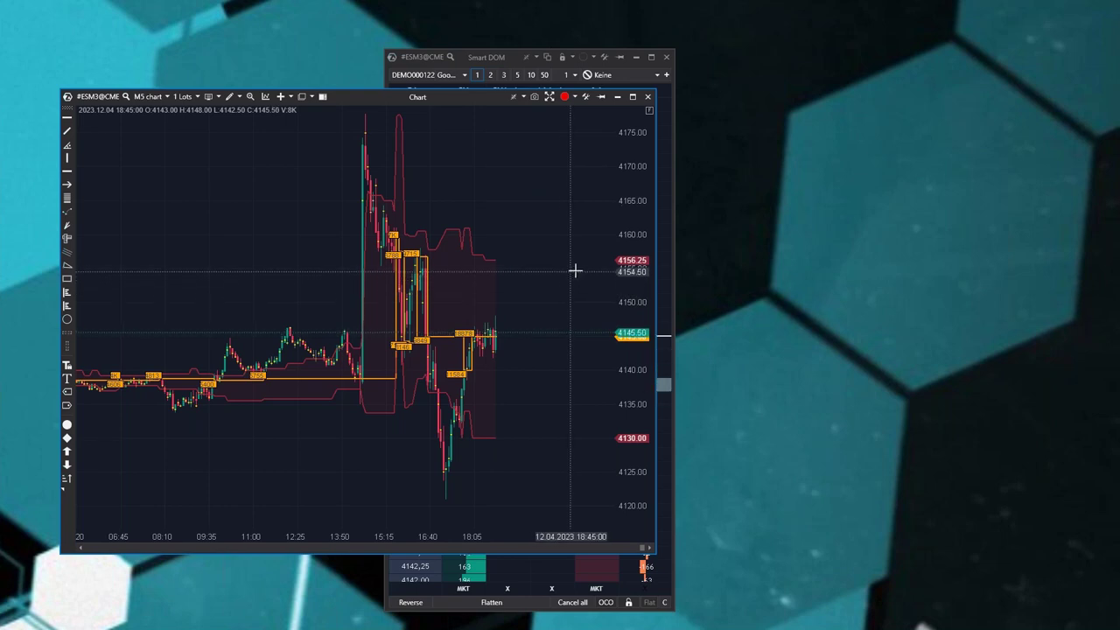
pyautogui.click(514, 96)
pyautogui.click(520, 120)
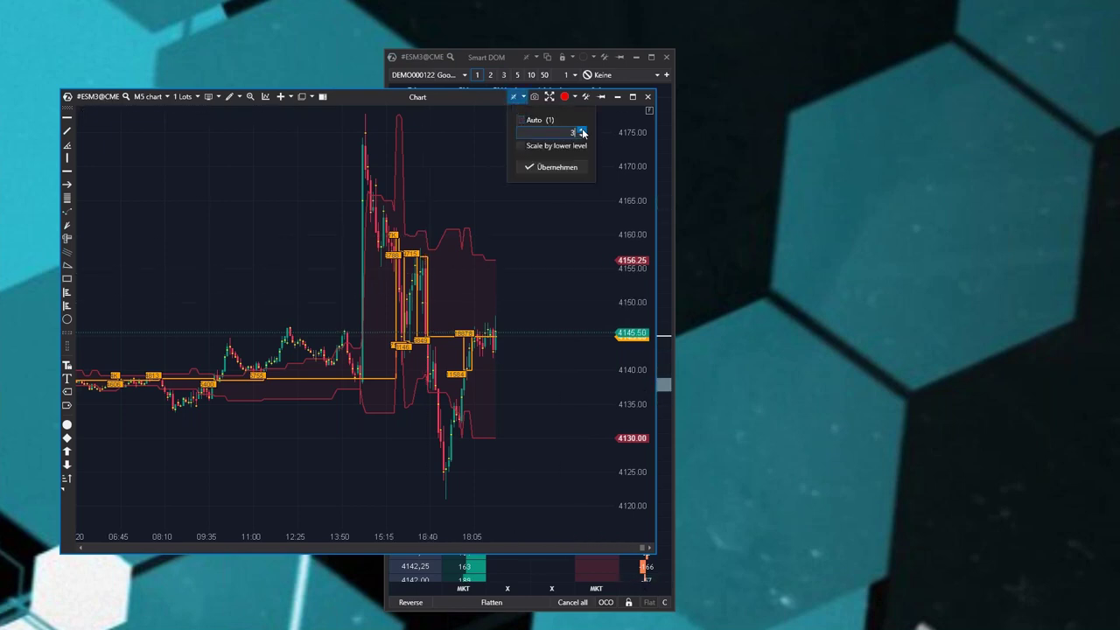
pyautogui.click(555, 169)
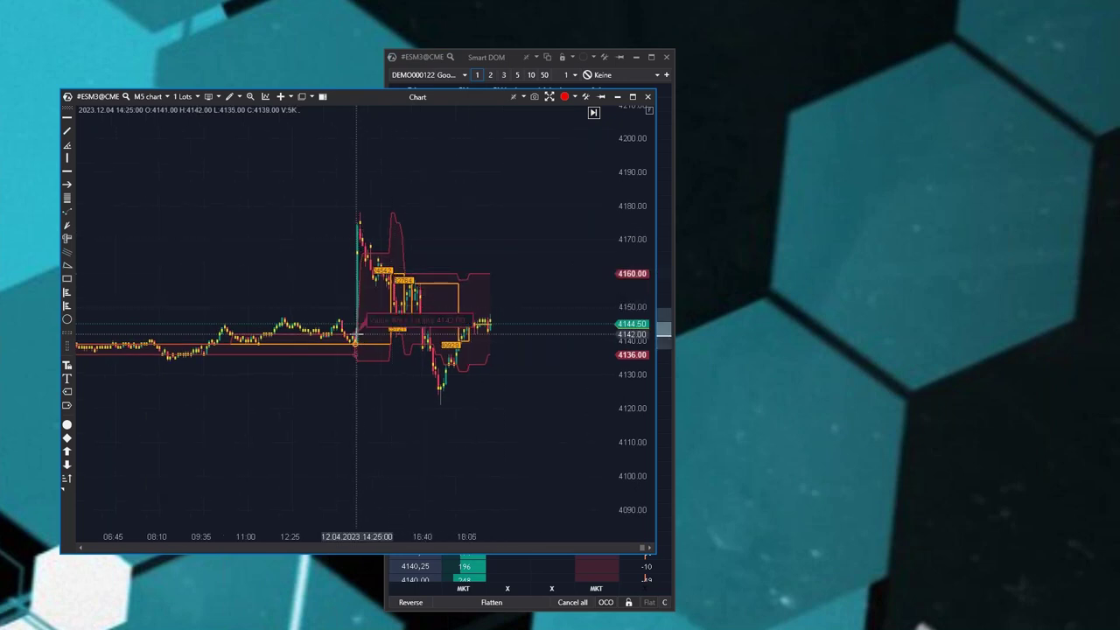
# Step: Examine the rescaled clusters with their yellow maximum volume markers and the volume and delta figures in the latest bars
pyautogui.scroll(5, 425, 530)
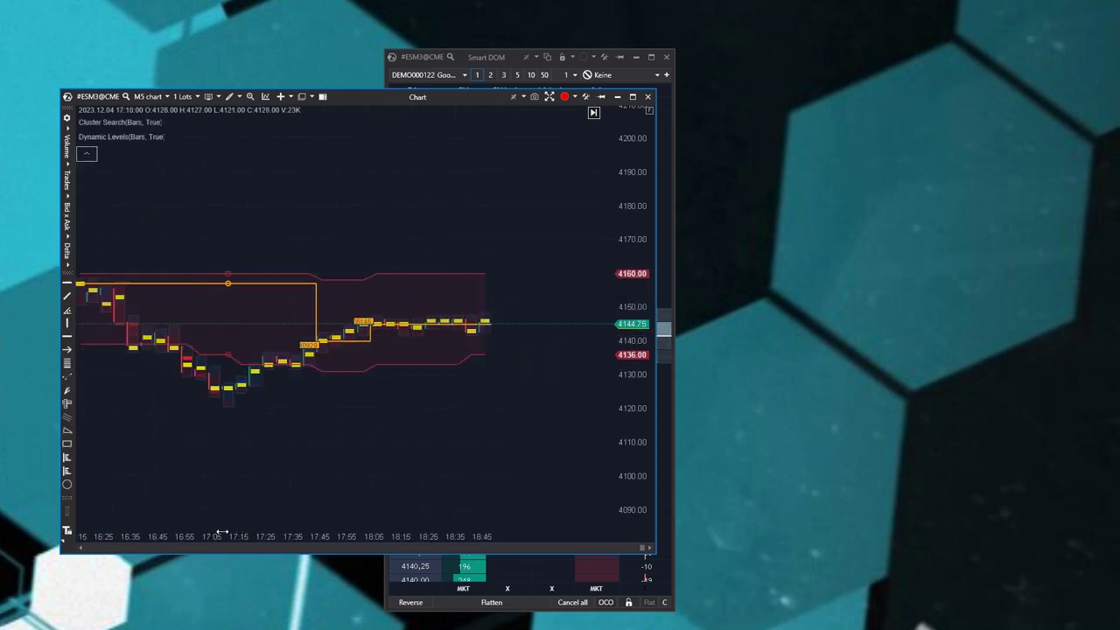
pyautogui.moveTo(630, 411); pyautogui.dragTo(630, 332)
pyautogui.moveTo(444, 398); pyautogui.dragTo(438, 321)
pyautogui.moveTo(625, 307); pyautogui.dragTo(625, 192)
pyautogui.moveTo(453, 258); pyautogui.dragTo(495, 420)
pyautogui.moveTo(349, 535); pyautogui.dragTo(258, 534)
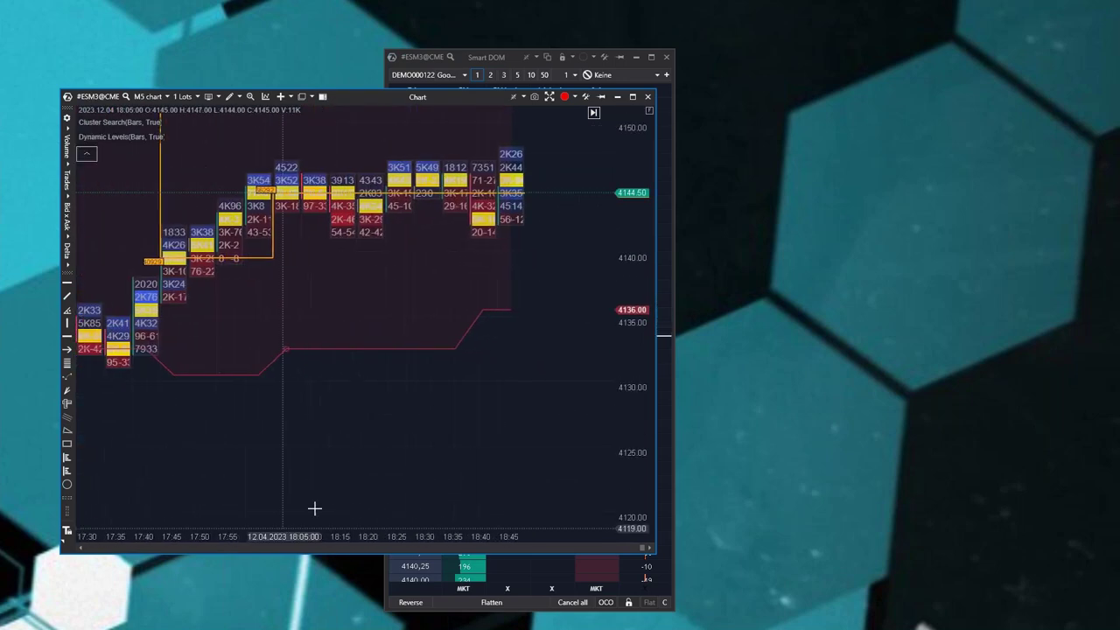
pyautogui.scroll(3, 396, 537)
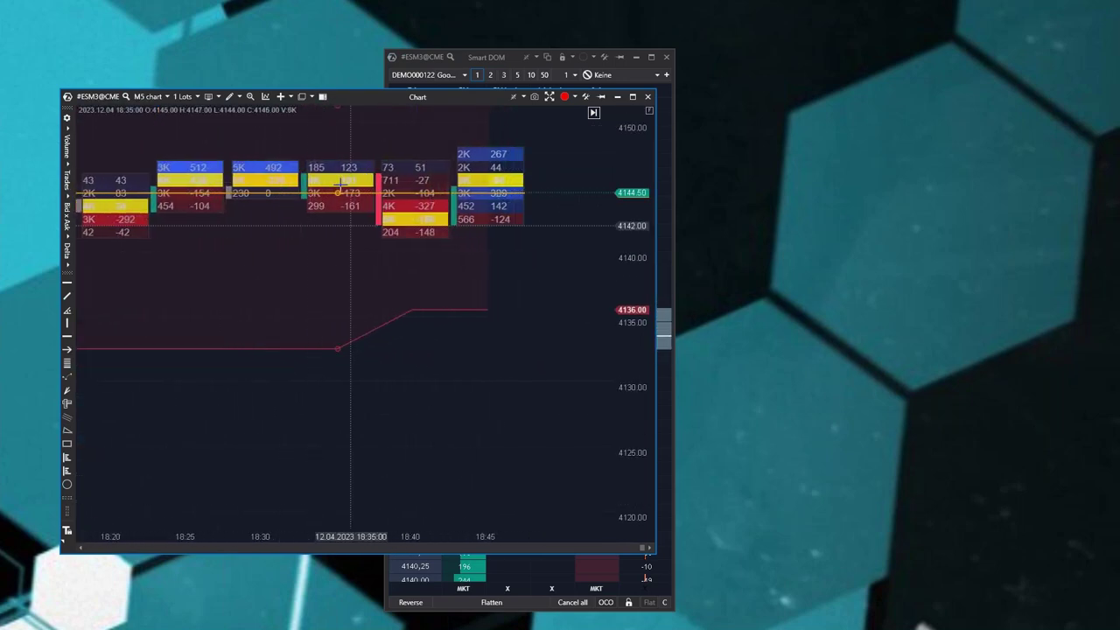
pyautogui.moveTo(160, 329); pyautogui.dragTo(300, 268)
pyautogui.moveTo(210, 406); pyautogui.dragTo(268, 425)
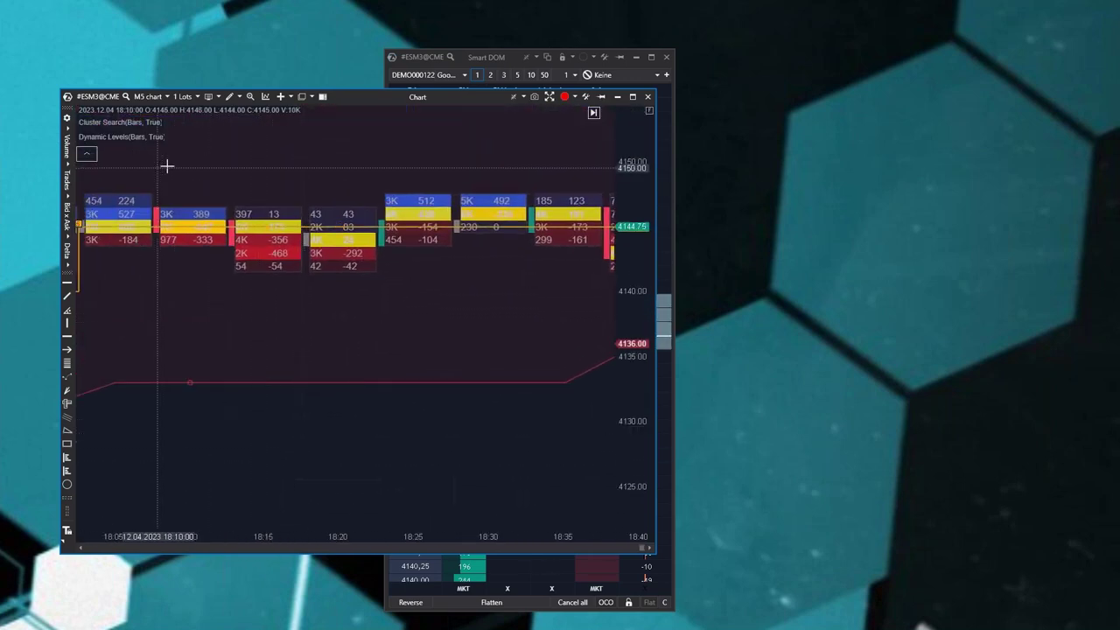
# Step: Remove the Dynamic Levels and Cluster Search indicators from the ES chart and inspect the bare clusters around the 17:10 low
pyautogui.click(204, 138)
pyautogui.click(206, 124)
pyautogui.moveTo(242, 328); pyautogui.dragTo(321, 363)
pyautogui.scroll(-1, 224, 537)
pyautogui.moveTo(224, 536); pyautogui.dragTo(245, 536)
pyautogui.moveTo(321, 382); pyautogui.dragTo(610, 279)
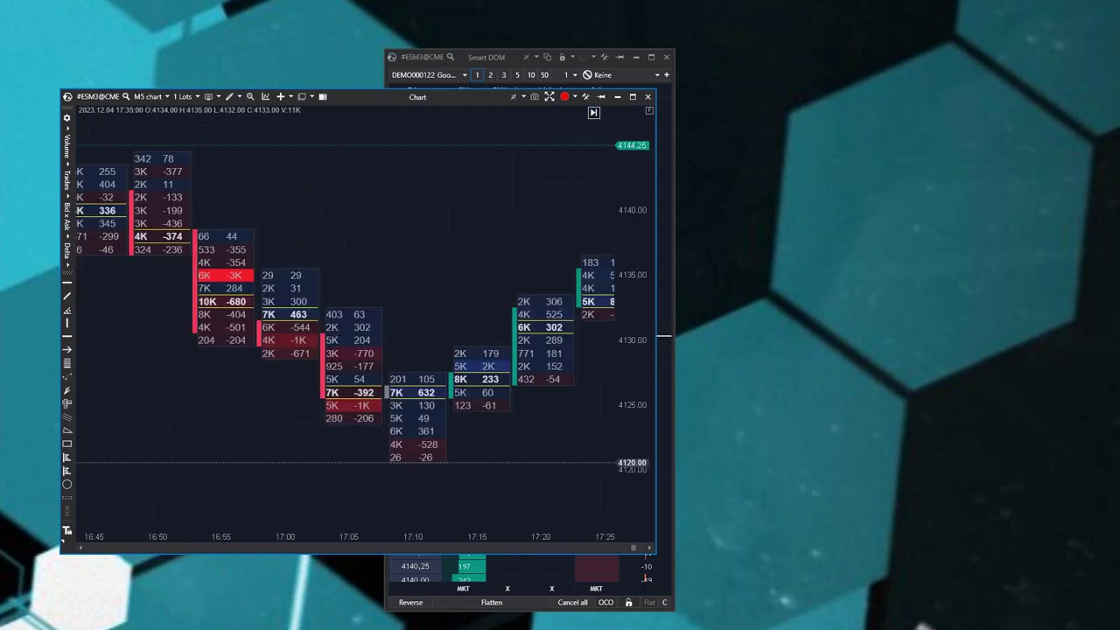
# Step: Examine the volume and delta figures per price level in the ES clusters, from the 17:10 low to the 18:45 bar
pyautogui.moveTo(393, 435); pyautogui.dragTo(460, 430)
pyautogui.scroll(2, 342, 531)
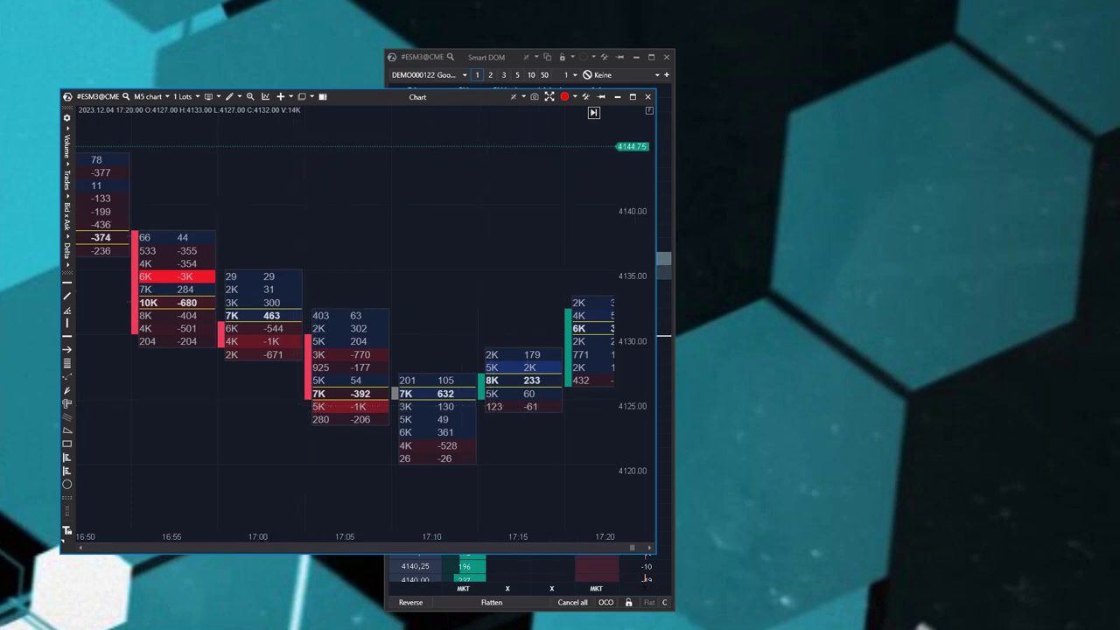
pyautogui.moveTo(370, 538); pyautogui.dragTo(458, 530)
pyautogui.moveTo(359, 452); pyautogui.dragTo(130, 445)
pyautogui.moveTo(444, 444); pyautogui.dragTo(35, 542)
pyautogui.moveTo(337, 537); pyautogui.dragTo(249, 537)
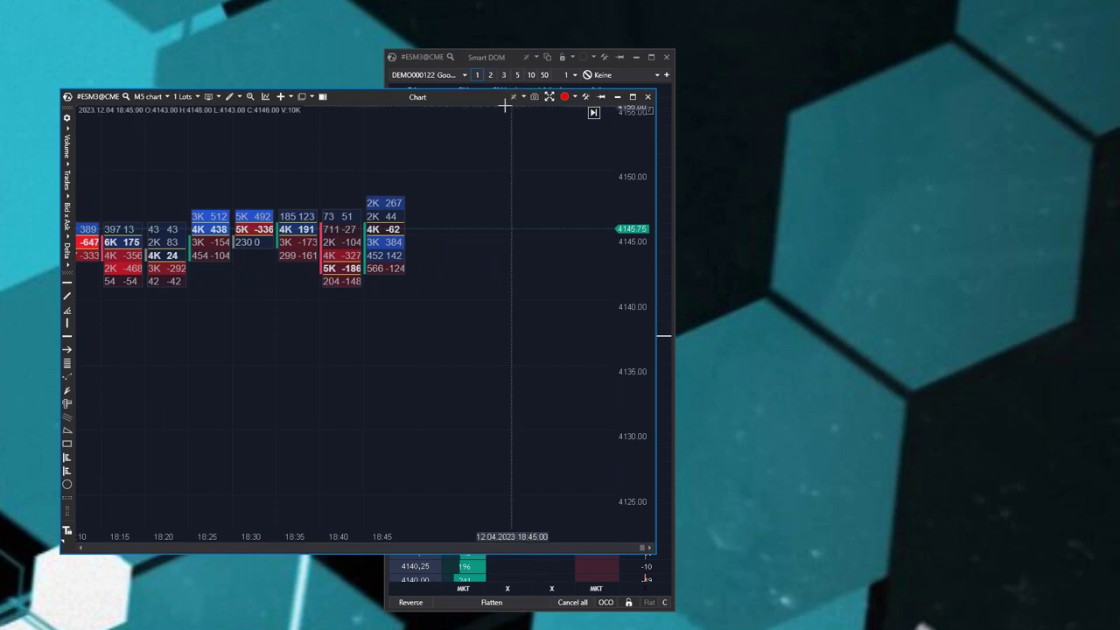
pyautogui.moveTo(628, 400); pyautogui.dragTo(628, 361)
pyautogui.moveTo(390, 365); pyautogui.dragTo(449, 394)
pyautogui.moveTo(314, 536); pyautogui.dragTo(237, 533)
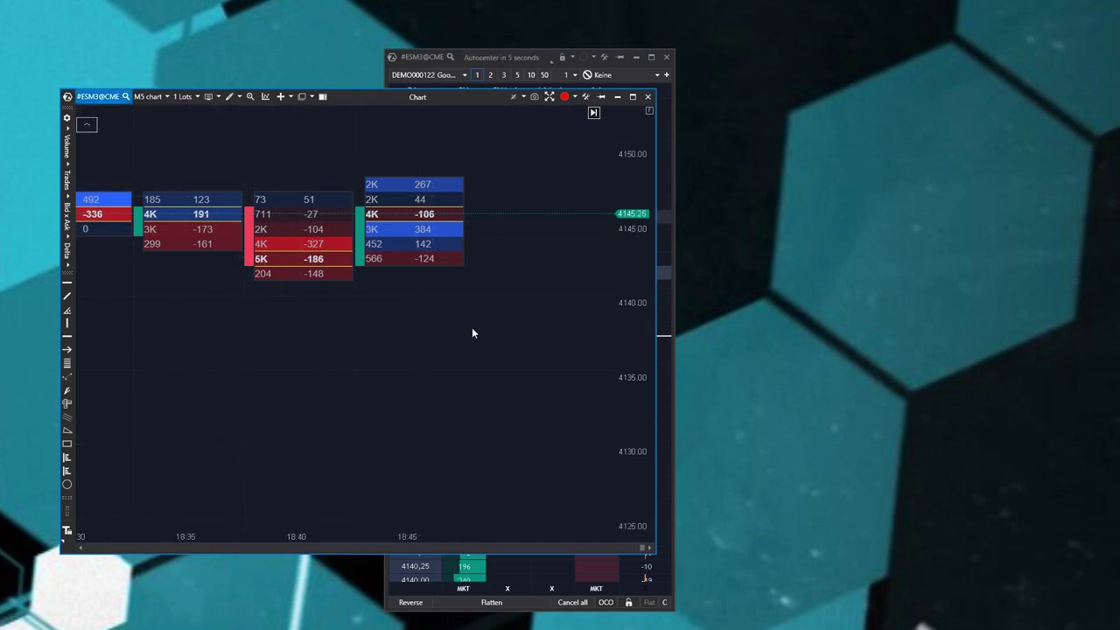
# Step: Switch the chart's instrument to XBTUSD@BitMEX and inspect its clusters and candles on the M5 chart
pyautogui.click(125, 97)
pyautogui.click(468, 479)
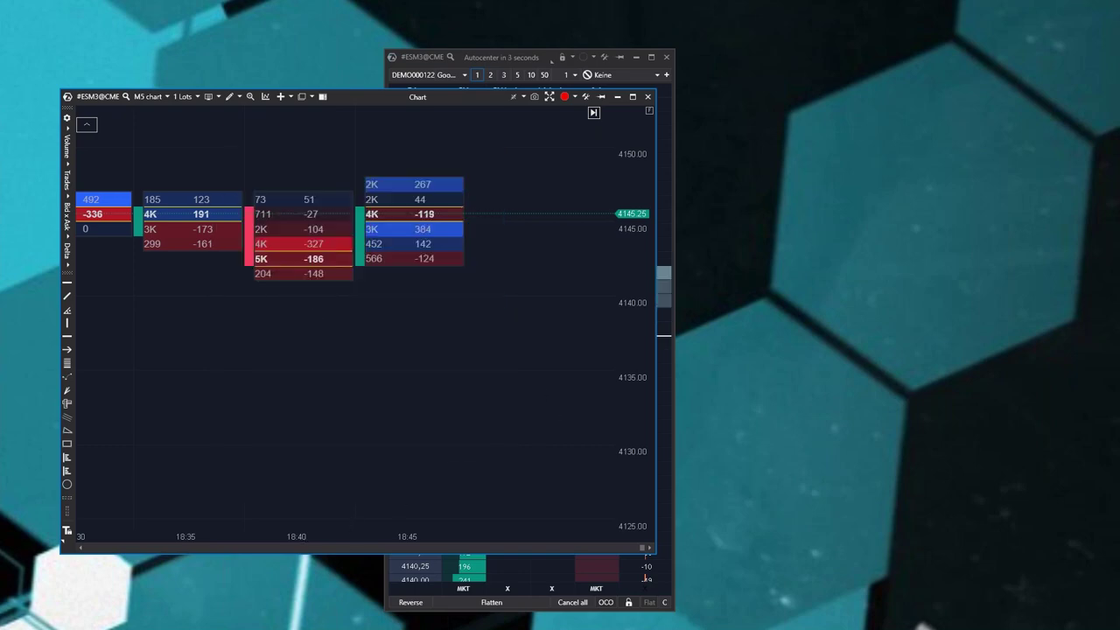
pyautogui.moveTo(215, 540); pyautogui.dragTo(368, 540)
pyautogui.moveTo(627, 218); pyautogui.dragTo(627, 354)
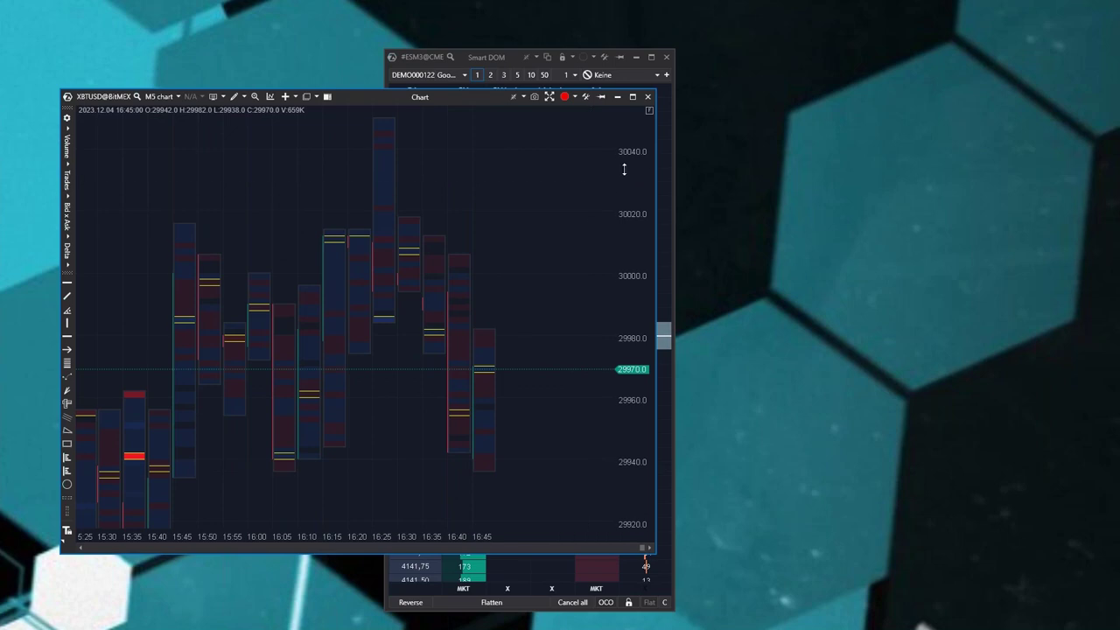
pyautogui.moveTo(625, 170); pyautogui.dragTo(625, 350)
pyautogui.moveTo(237, 537); pyautogui.dragTo(361, 536)
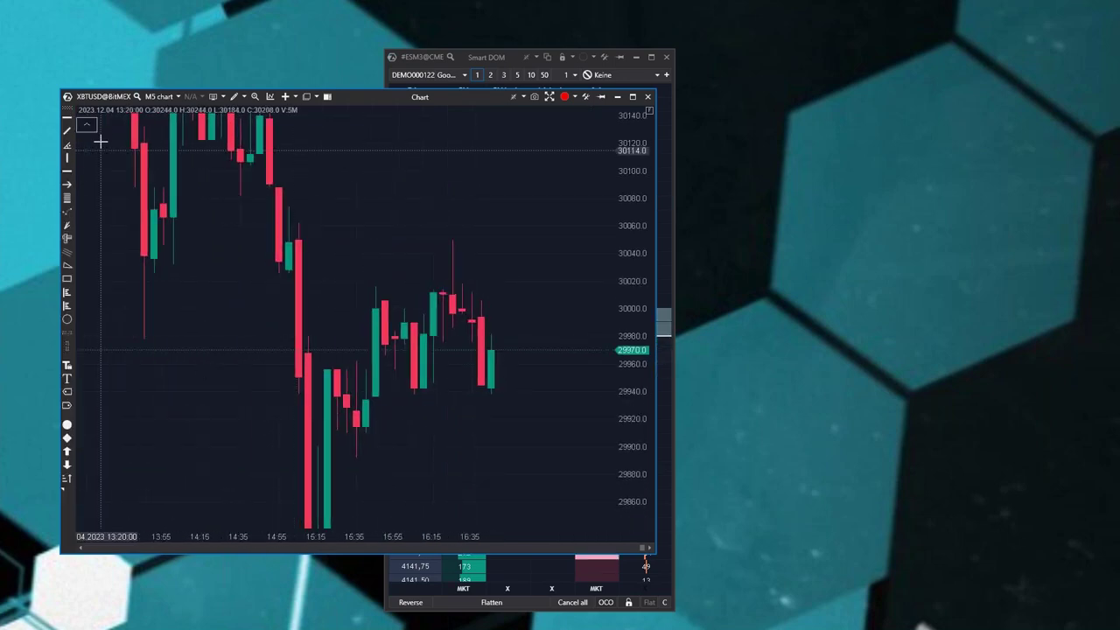
pyautogui.moveTo(316, 373); pyautogui.dragTo(309, 324)
pyautogui.moveTo(626, 203); pyautogui.dragTo(616, 302)
pyautogui.moveTo(394, 410); pyautogui.dragTo(356, 404)
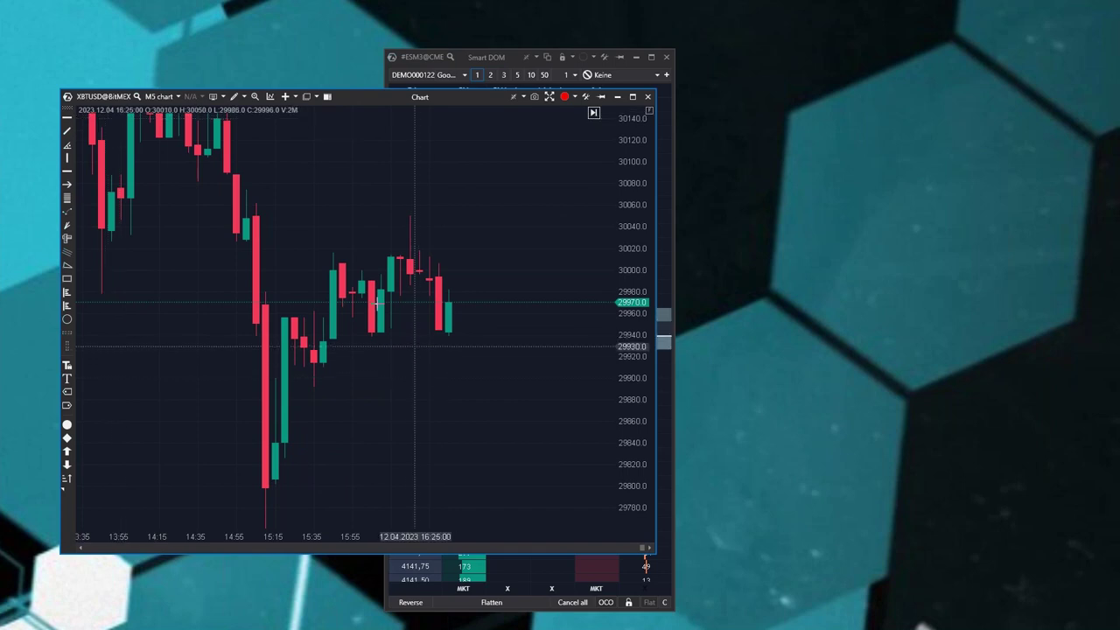
# Step: Turn the automatic scale back on for the XBTUSD chart, apply it, check the setting and inspect the rescaled clusters
pyautogui.click(524, 99)
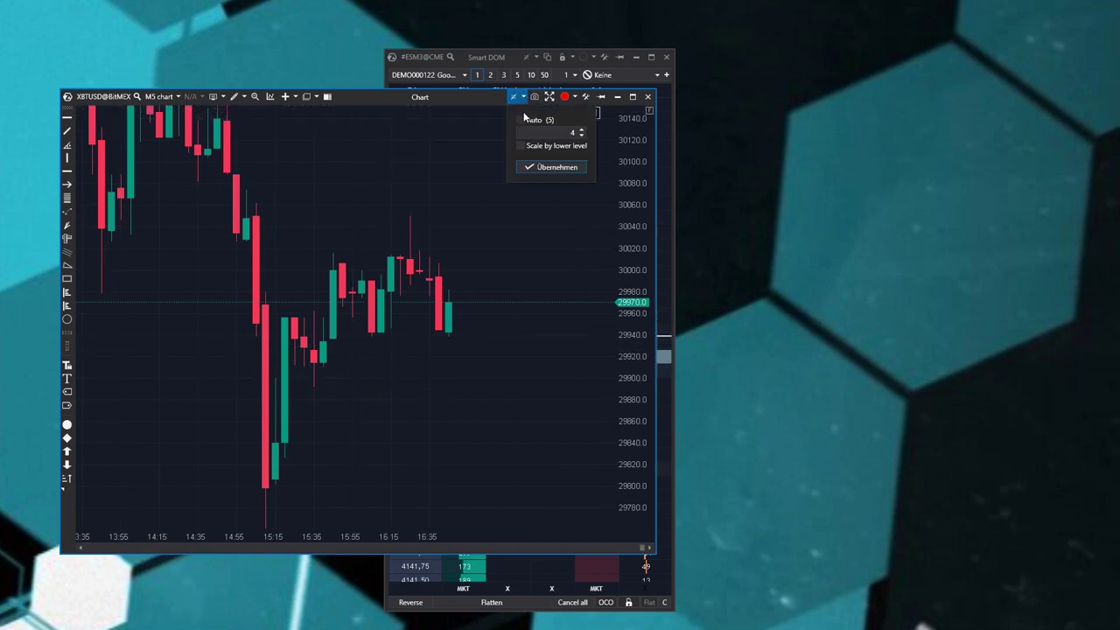
pyautogui.click(549, 167)
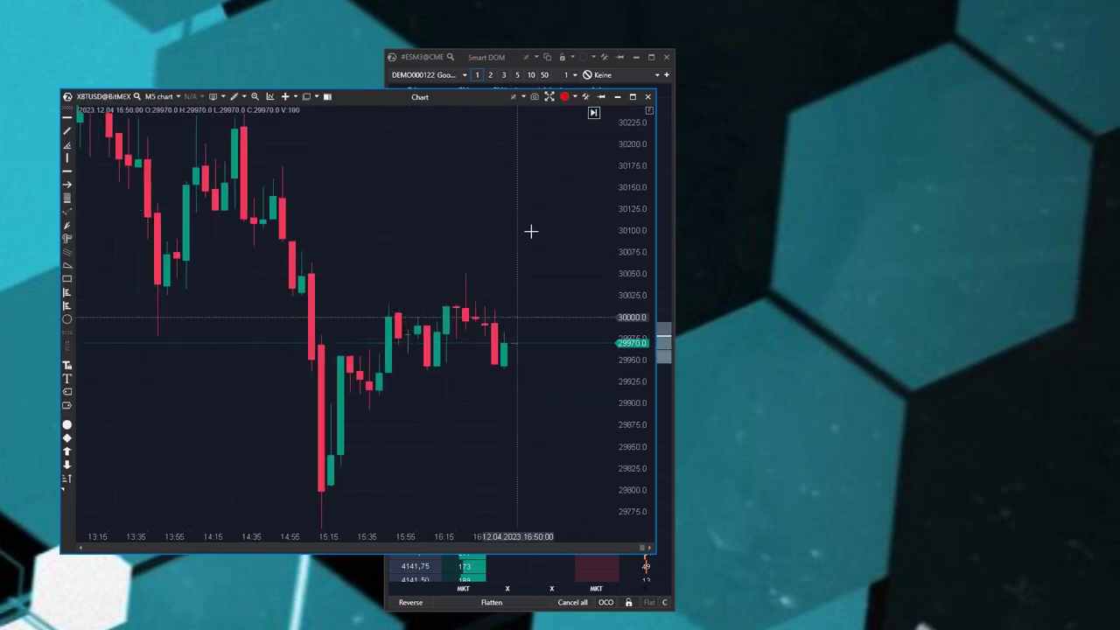
pyautogui.click(524, 98)
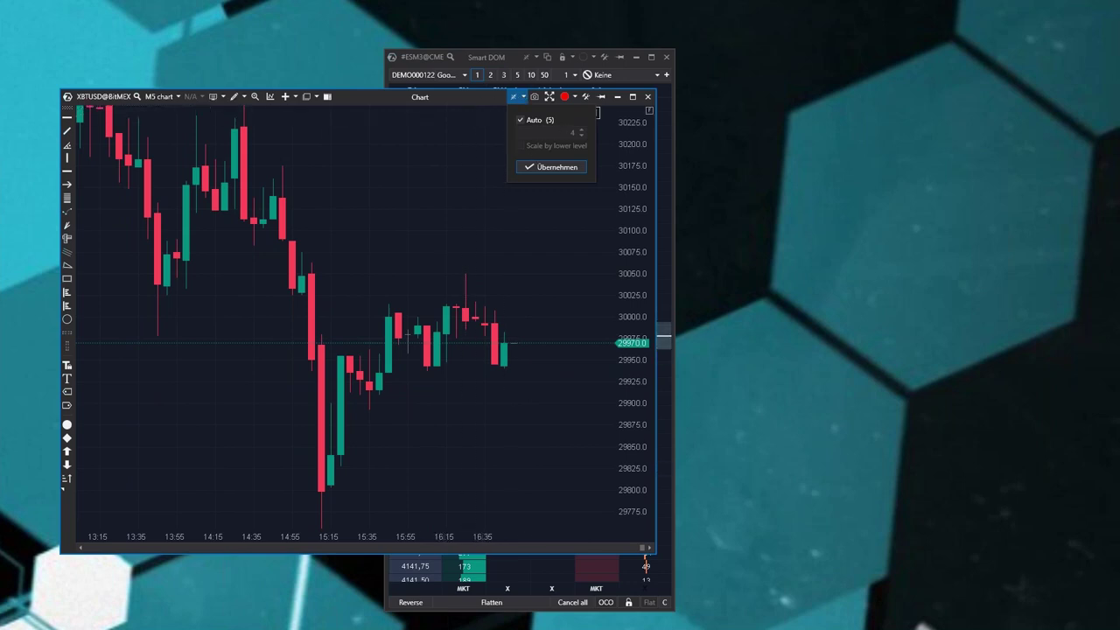
pyautogui.click(572, 385)
pyautogui.moveTo(628, 343); pyautogui.dragTo(622, 248)
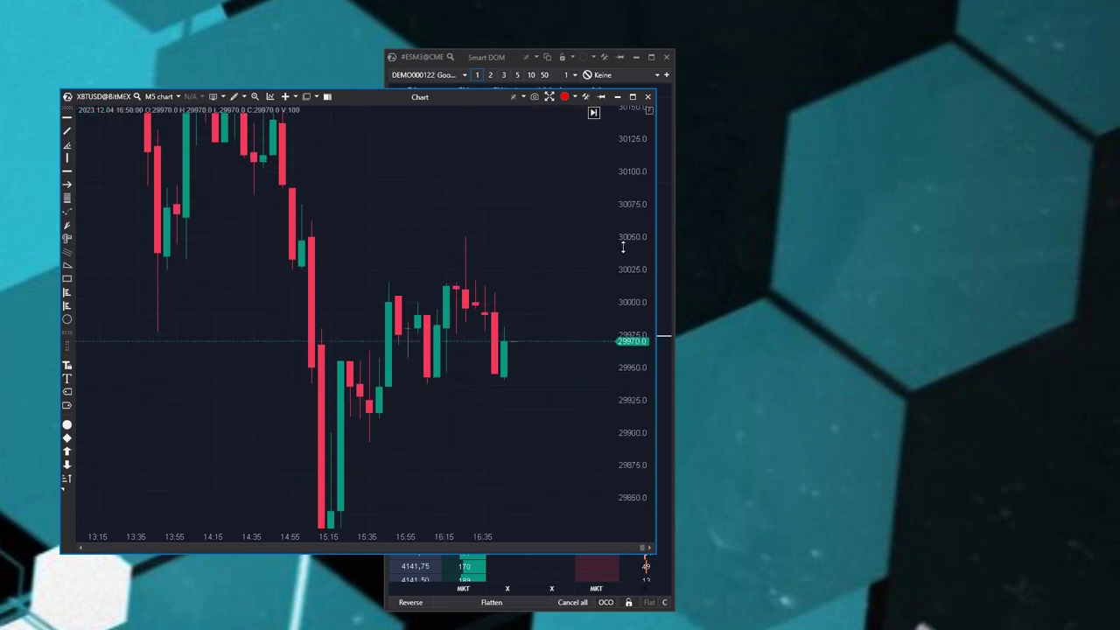
pyautogui.moveTo(424, 490); pyautogui.dragTo(306, 532)
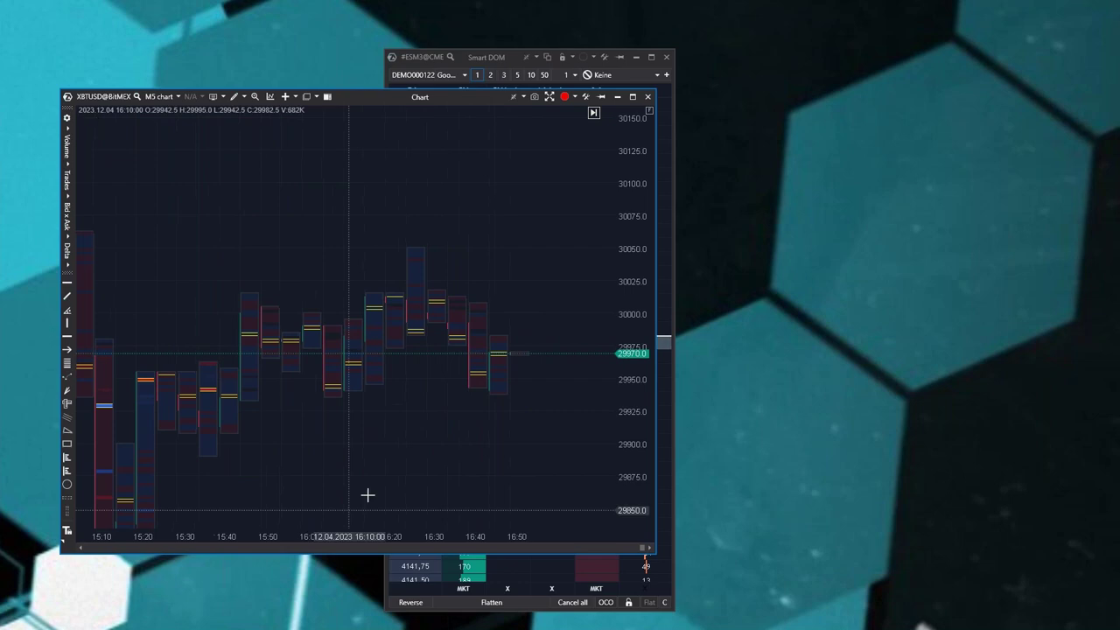
pyautogui.moveTo(472, 441); pyautogui.dragTo(379, 435)
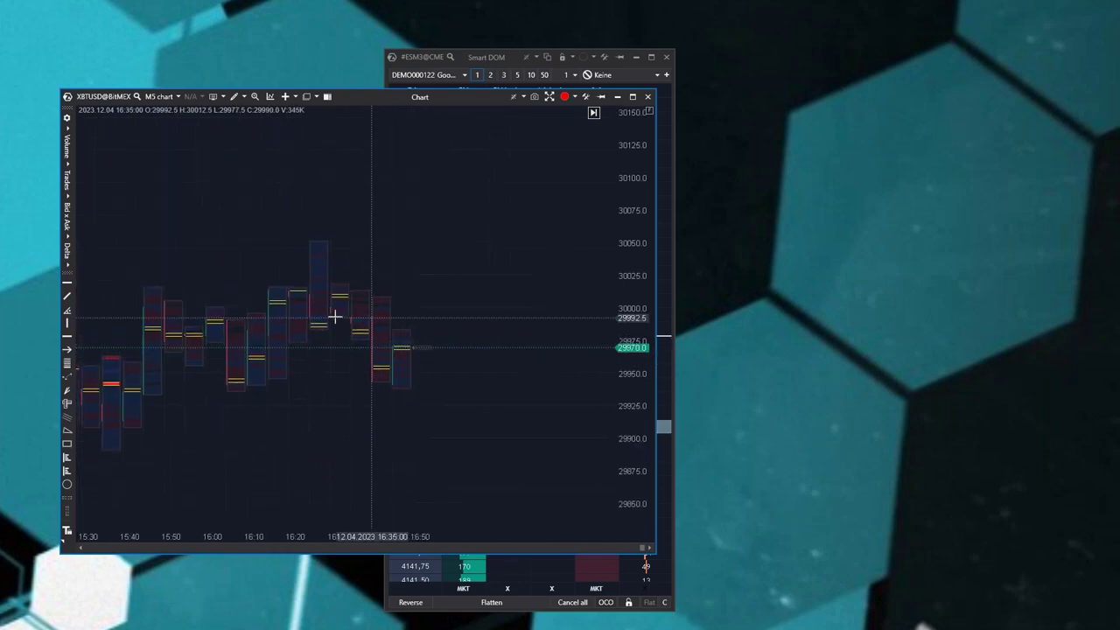
pyautogui.moveTo(244, 443); pyautogui.dragTo(315, 390)
pyautogui.moveTo(212, 538); pyautogui.dragTo(224, 497)
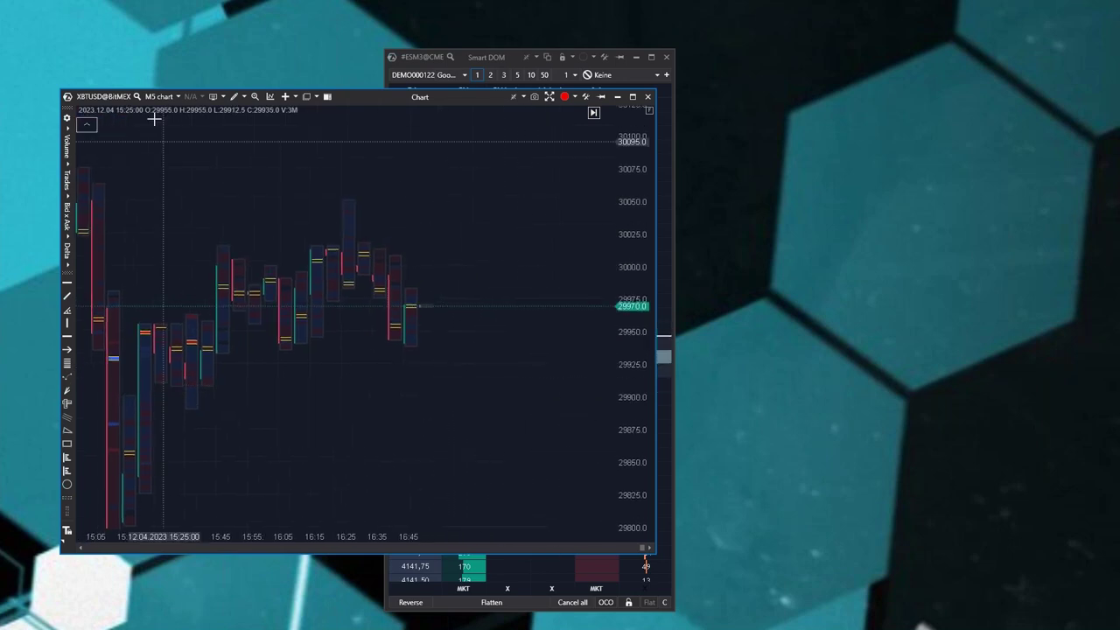
# Step: Switch the chart to the favourite instrument BTCUSDT@BinanceFutures, maximize the chart window and bring its latest candles into view
pyautogui.click(103, 97)
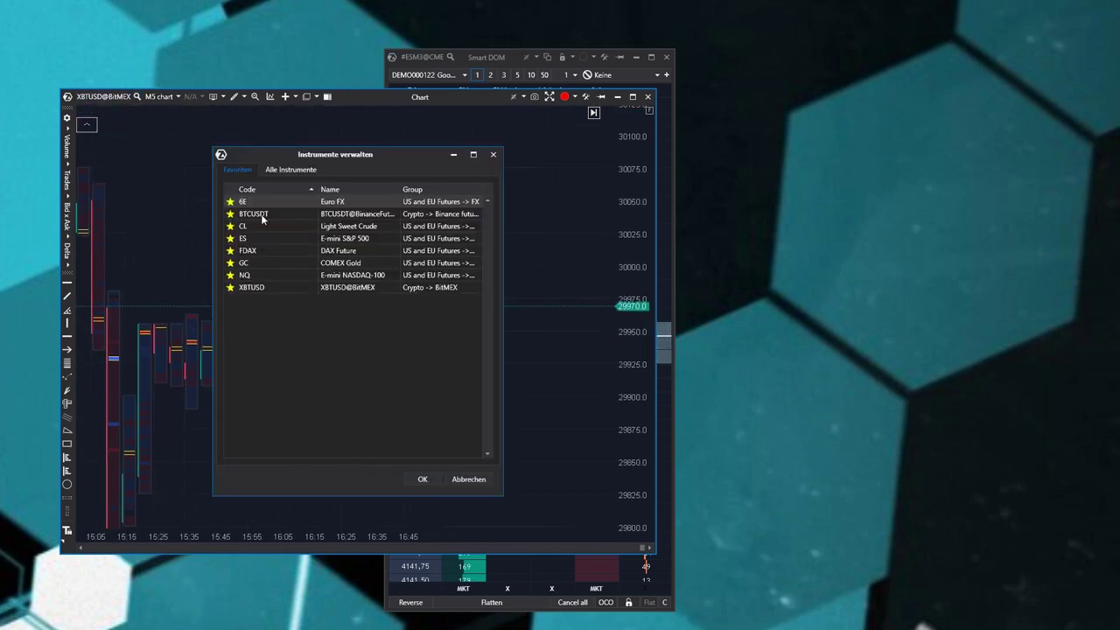
pyautogui.press('Escape')
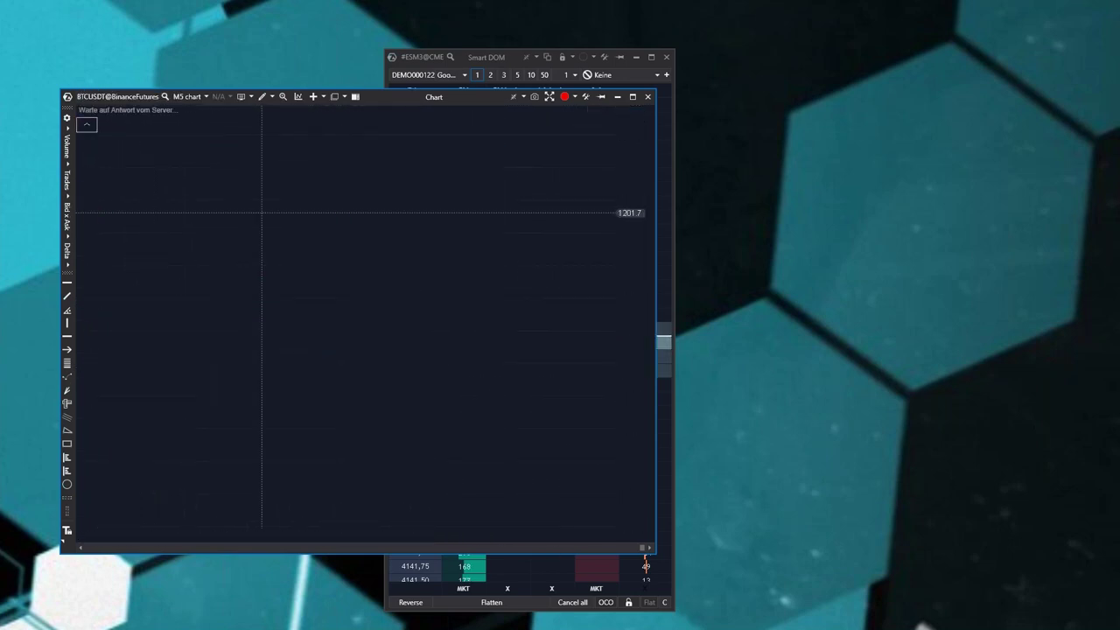
pyautogui.moveTo(569, 304); pyautogui.dragTo(488, 355)
pyautogui.click(633, 96)
pyautogui.moveTo(801, 318); pyautogui.dragTo(541, 265)
pyautogui.moveTo(449, 609); pyautogui.dragTo(561, 603)
pyautogui.moveTo(1093, 140); pyautogui.dragTo(1091, 280)
pyautogui.moveTo(878, 360); pyautogui.dragTo(880, 306)
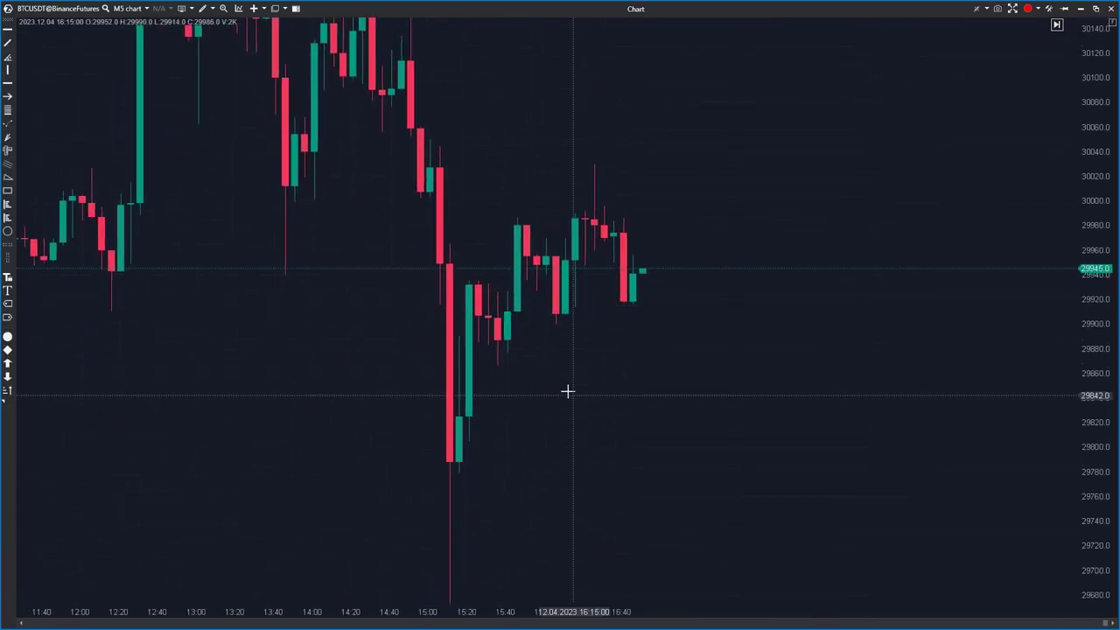
# Step: Turn off the automatic scale for the BTCUSDT chart and apply a manual scale of 4
pyautogui.click(981, 11)
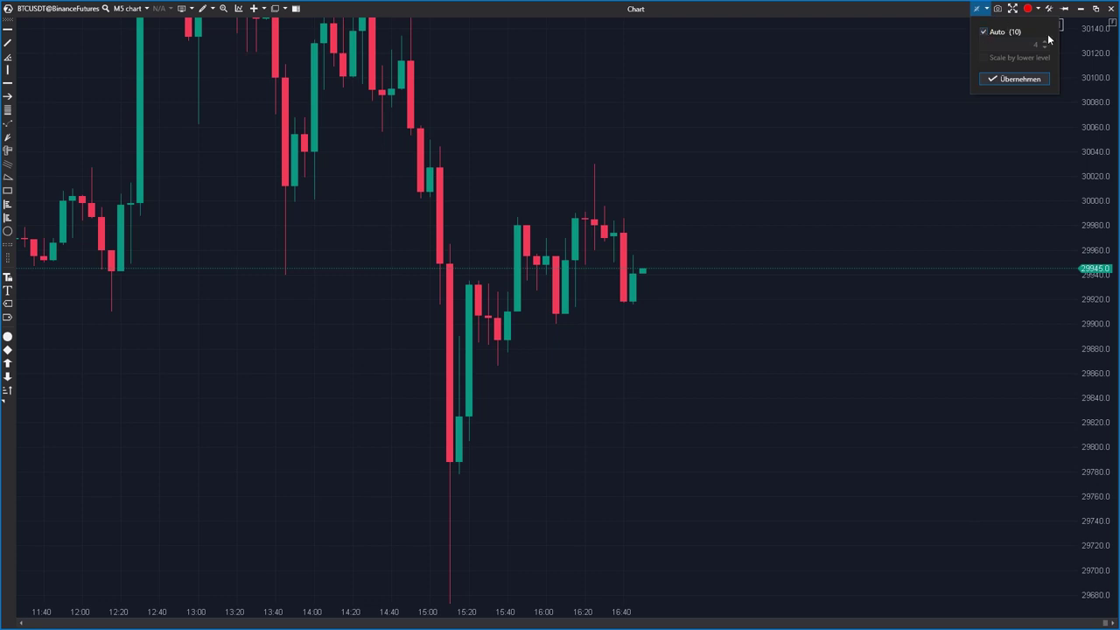
pyautogui.click(789, 267)
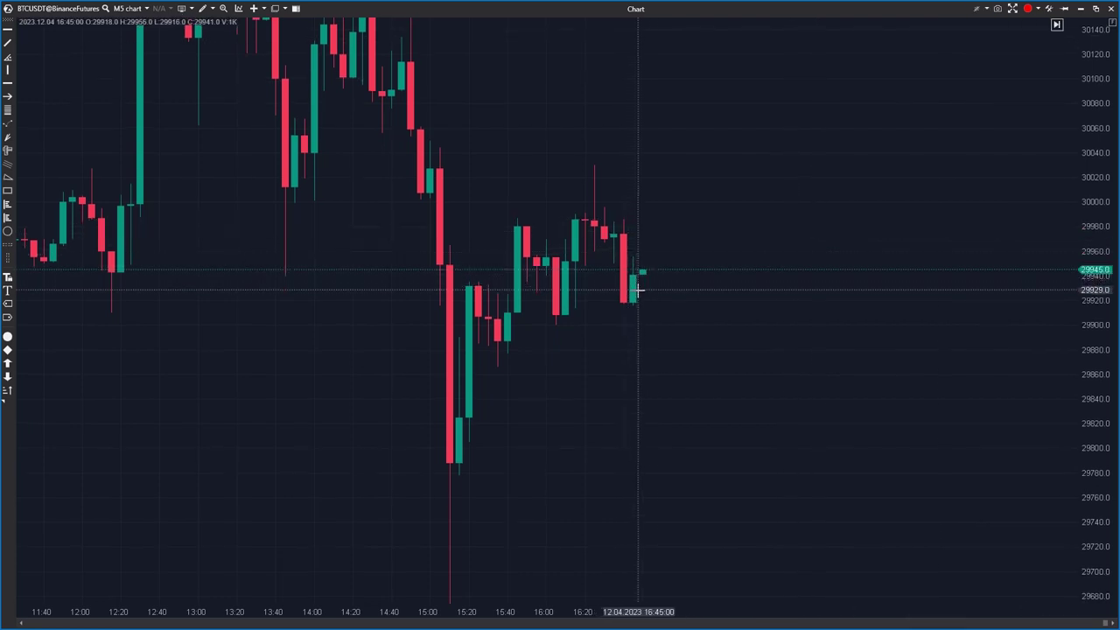
pyautogui.click(987, 11)
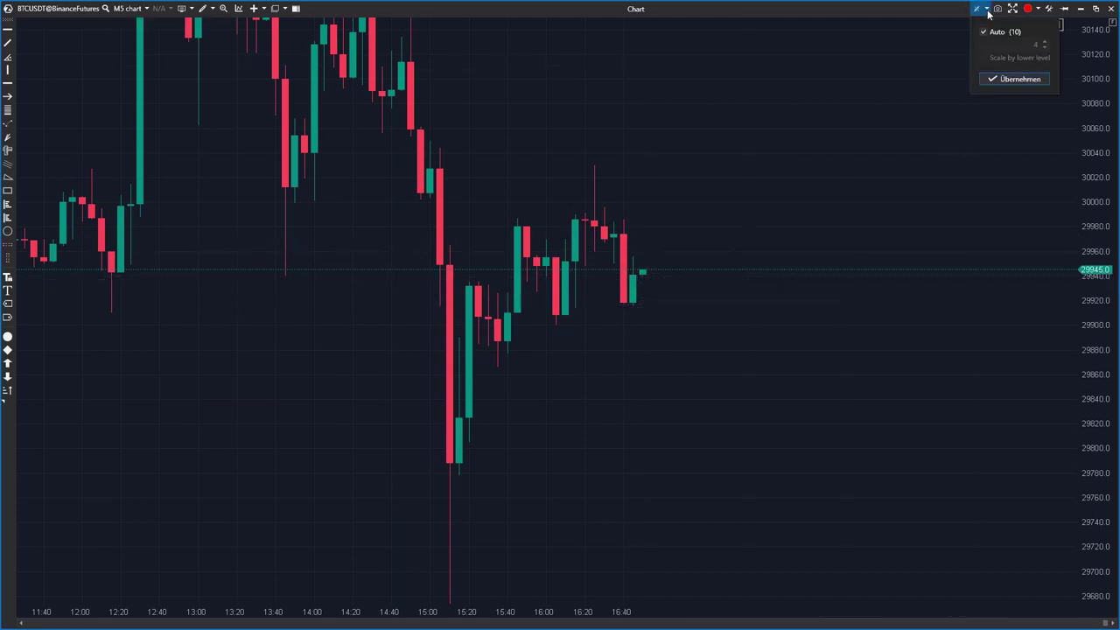
pyautogui.click(1017, 81)
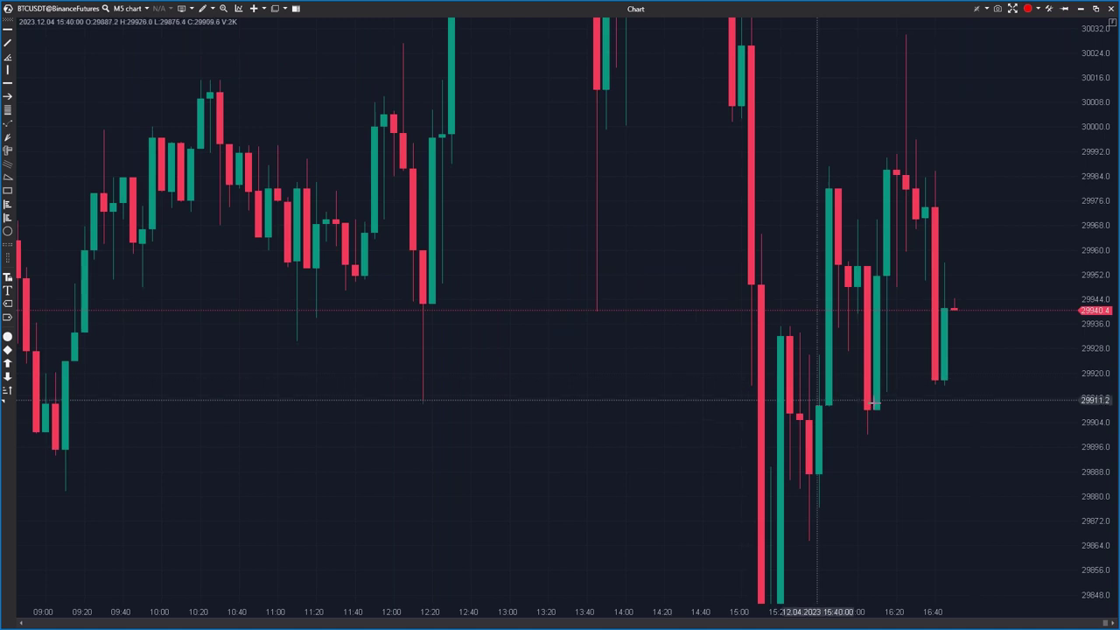
# Step: Examine the volume and delta figures per price level in the latest BTCUSDT clusters, around the 16:40 and 16:45 bars
pyautogui.moveTo(827, 401); pyautogui.dragTo(541, 405)
pyautogui.moveTo(620, 612); pyautogui.dragTo(297, 585)
pyautogui.moveTo(1087, 445); pyautogui.dragTo(1029, 6)
pyautogui.moveTo(1113, 579); pyautogui.dragTo(1056, 179)
pyautogui.moveTo(760, 432); pyautogui.dragTo(803, 280)
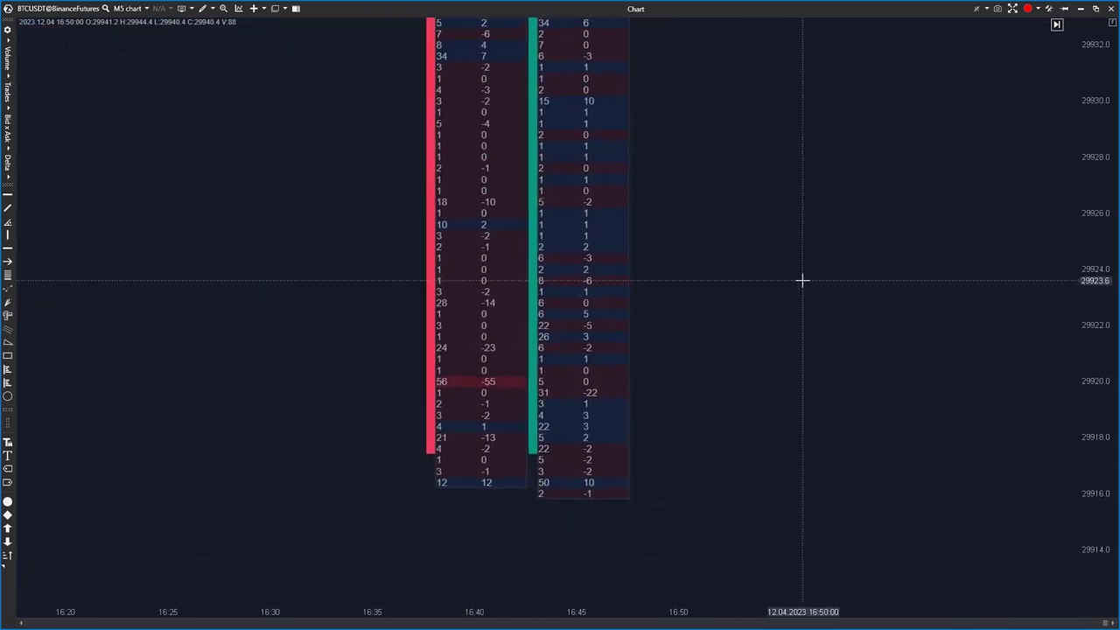
pyautogui.moveTo(971, 358); pyautogui.dragTo(995, 364)
pyautogui.moveTo(657, 306); pyautogui.dragTo(667, 328)
pyautogui.moveTo(1001, 175); pyautogui.dragTo(906, 619)
pyautogui.moveTo(861, 280); pyautogui.dragTo(861, 407)
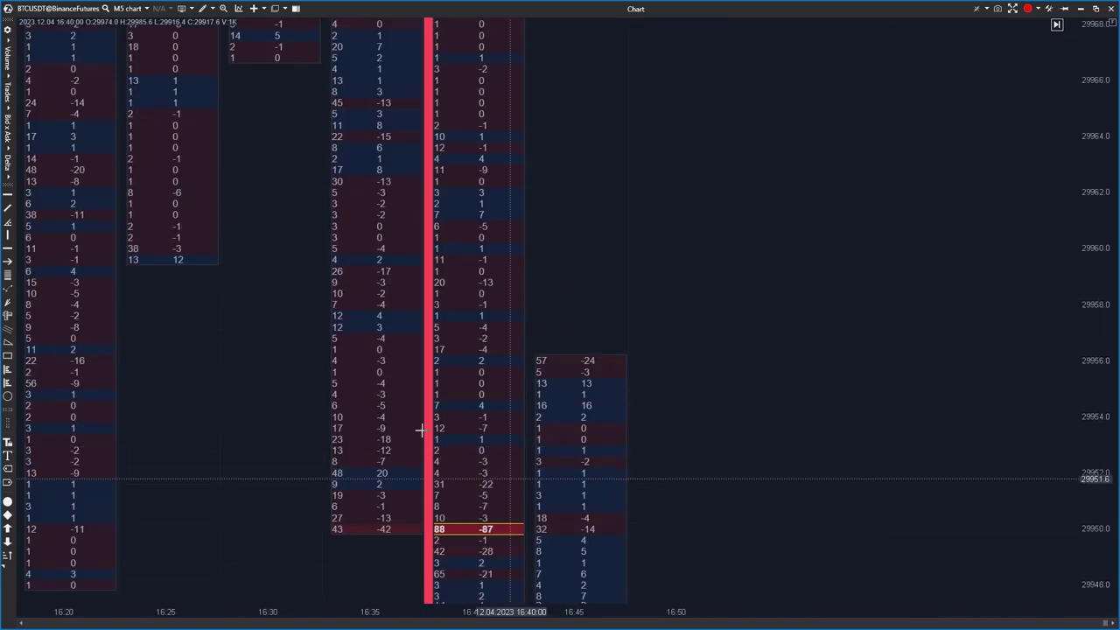
pyautogui.moveTo(552, 198); pyautogui.dragTo(501, 373)
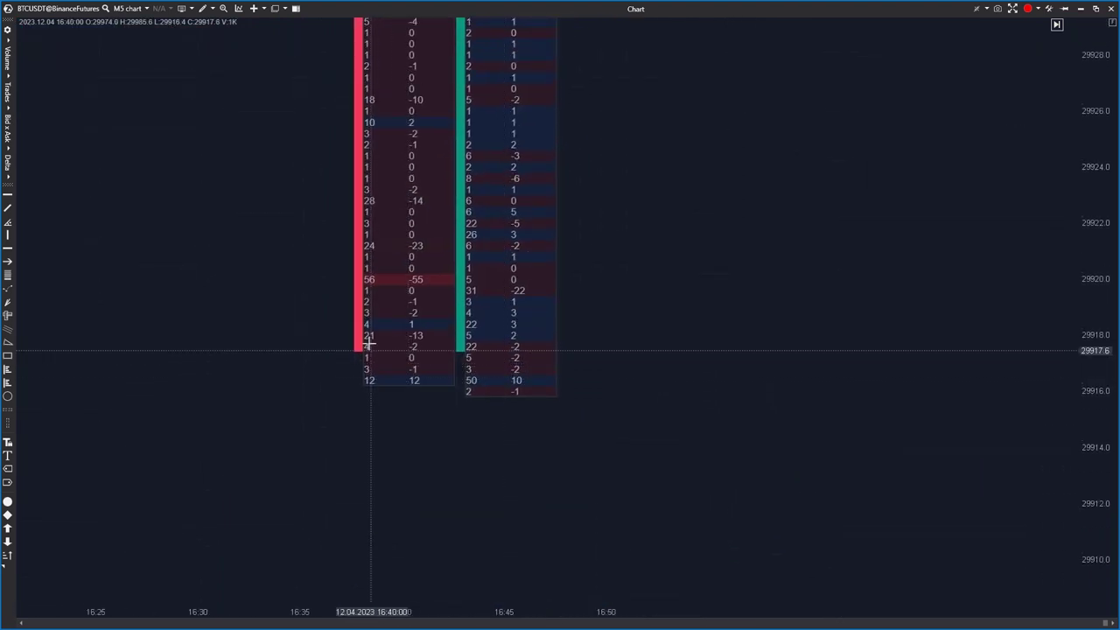
# Step: Apply a manual scale of 50 to the BTCUSDT chart and inspect its clusters down to the low of the 15:10 bar
pyautogui.click(988, 8)
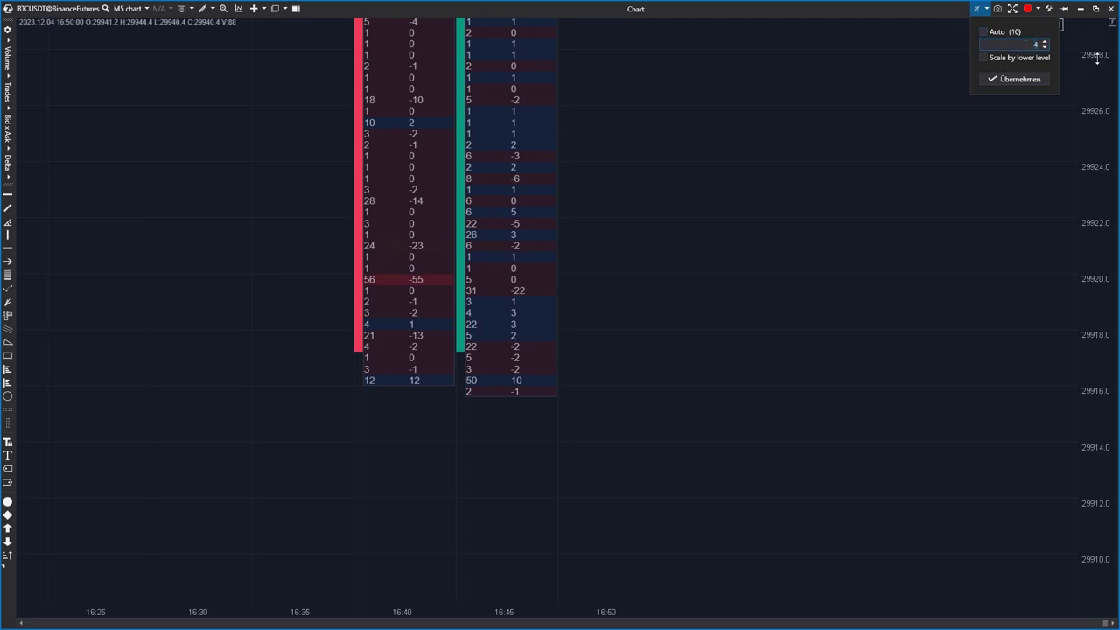
pyautogui.click(1030, 84)
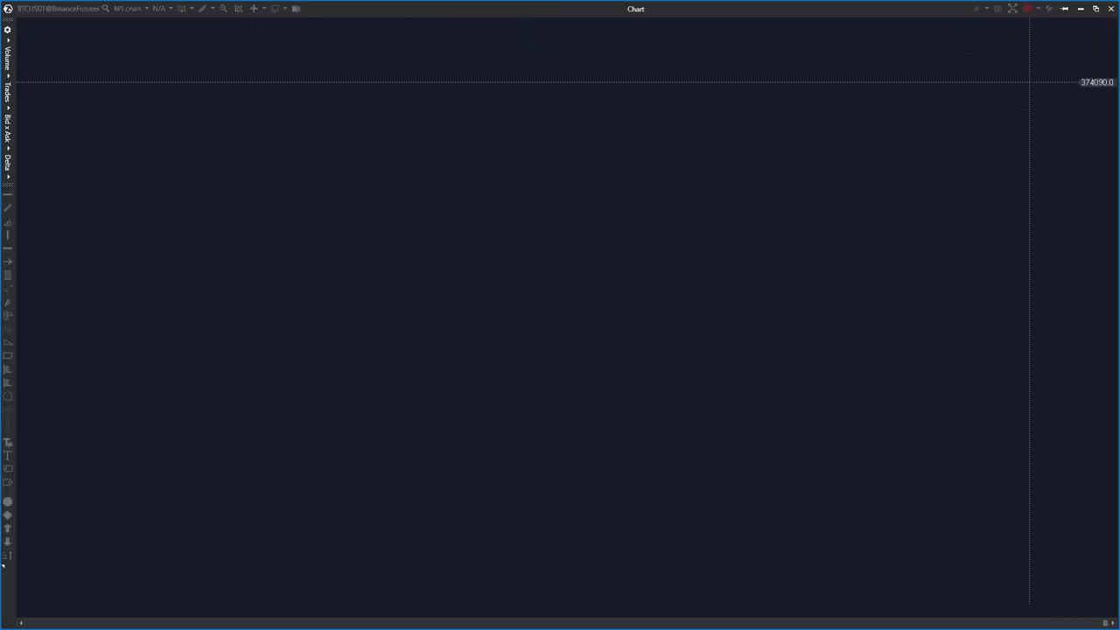
pyautogui.moveTo(1100, 416); pyautogui.dragTo(1006, 154)
pyautogui.moveTo(457, 610); pyautogui.dragTo(480, 606)
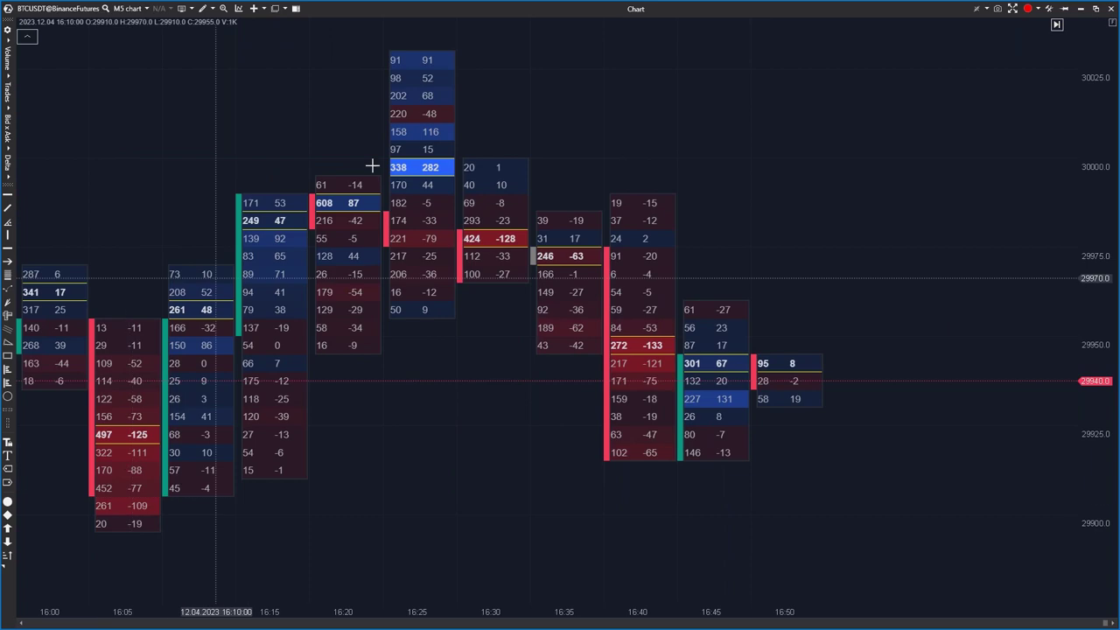
pyautogui.moveTo(406, 451); pyautogui.dragTo(772, 180)
pyautogui.moveTo(473, 402); pyautogui.dragTo(842, 309)
pyautogui.moveTo(206, 544); pyautogui.dragTo(697, 132)
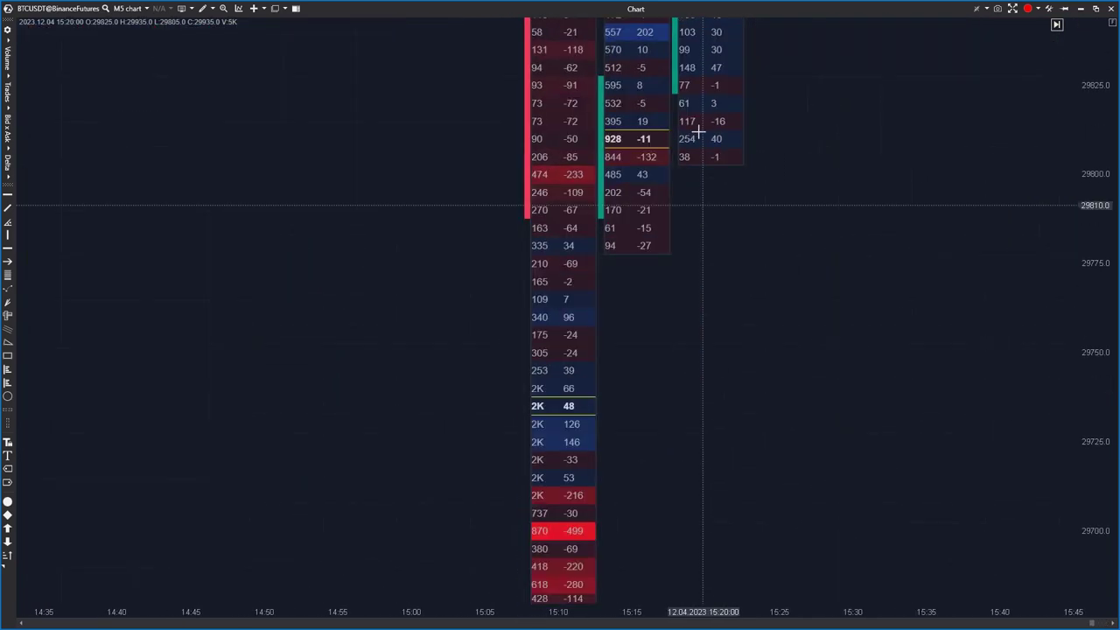
pyautogui.moveTo(615, 442); pyautogui.dragTo(600, 290)
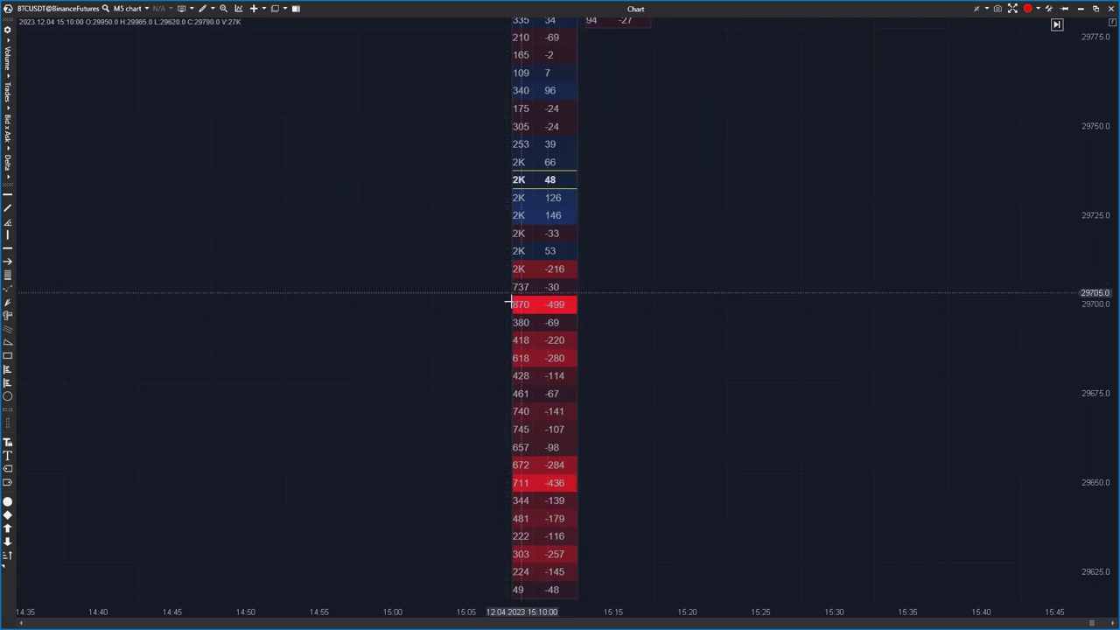
pyautogui.moveTo(778, 283); pyautogui.dragTo(520, 254)
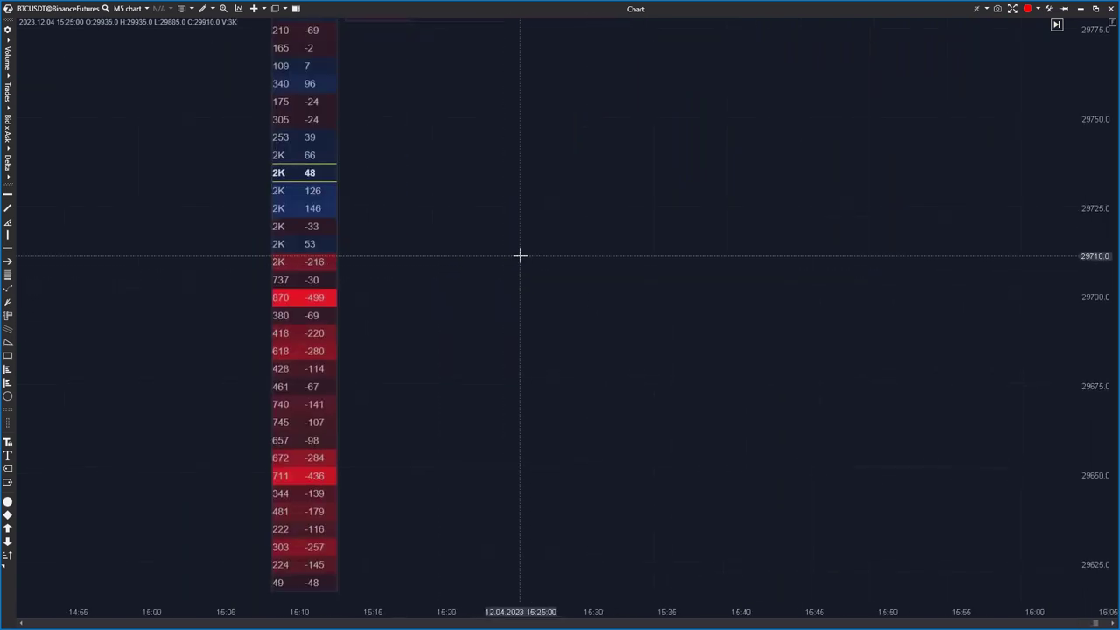
# Step: Return to the latest BTCUSDT bars and apply the automatic scale again
pyautogui.click(1057, 26)
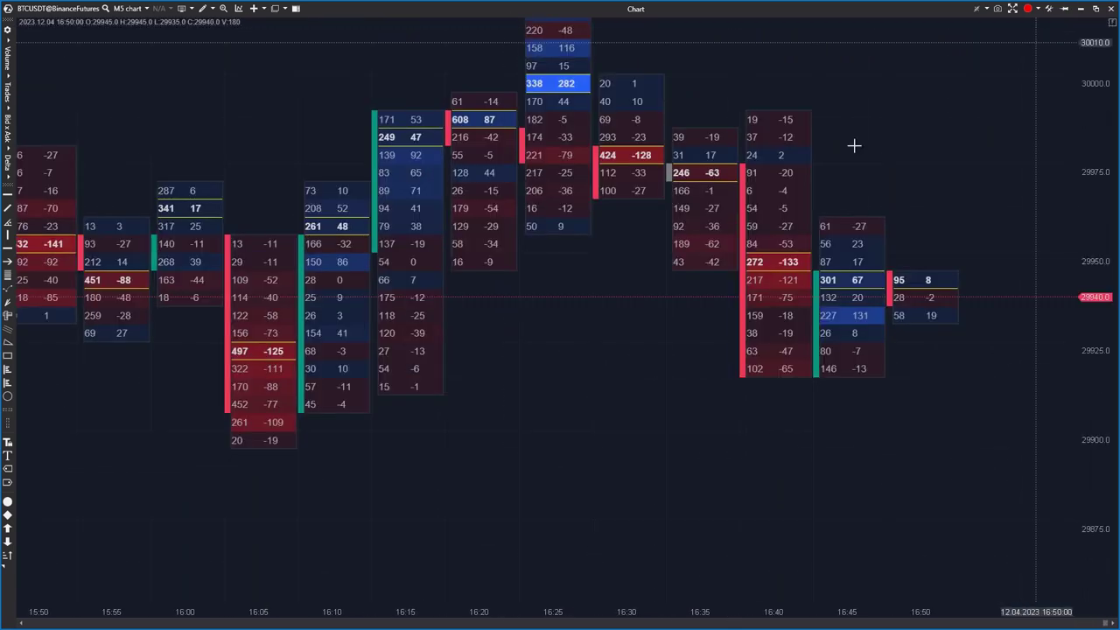
pyautogui.click(986, 10)
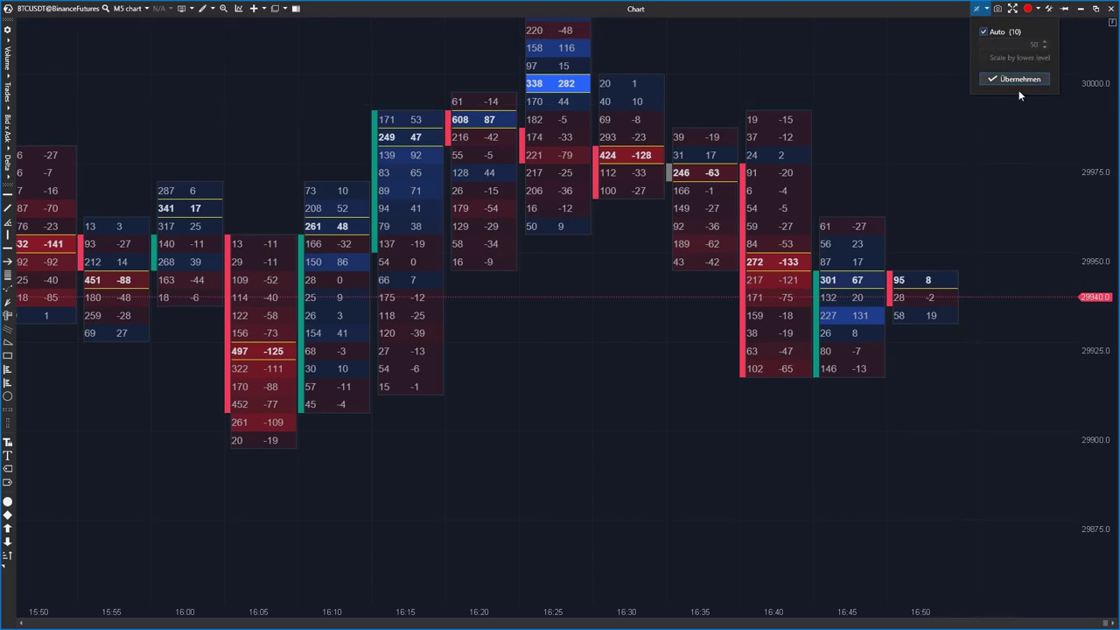
pyautogui.click(1015, 79)
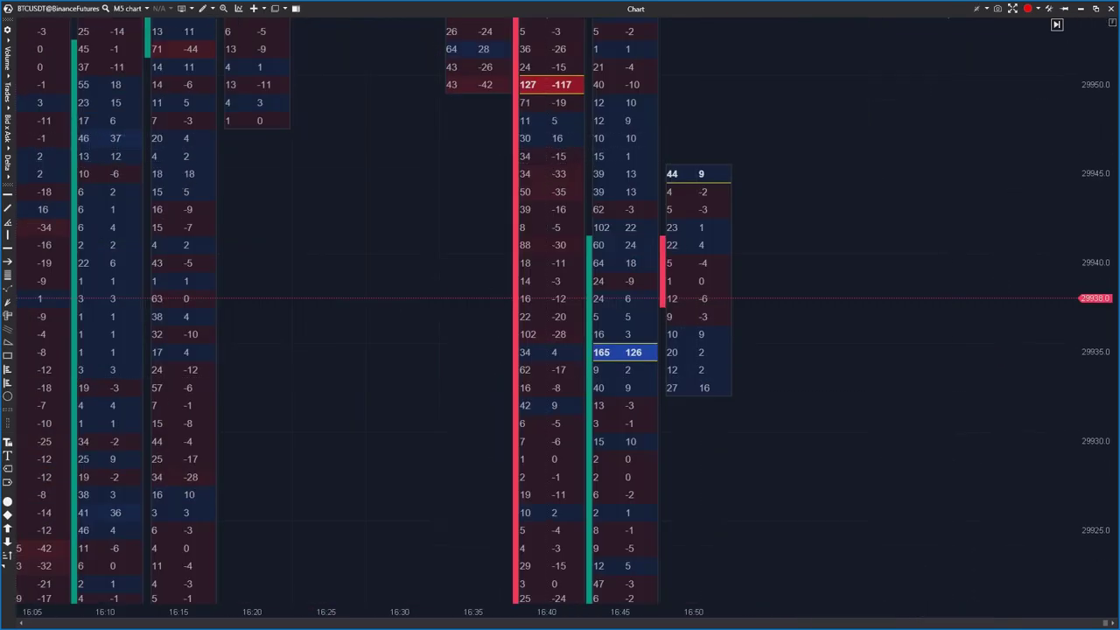
# Step: Switch the chart to the favourite instrument ES (E-mini S&P 500) and bring its latest clusters into view
pyautogui.click(53, 7)
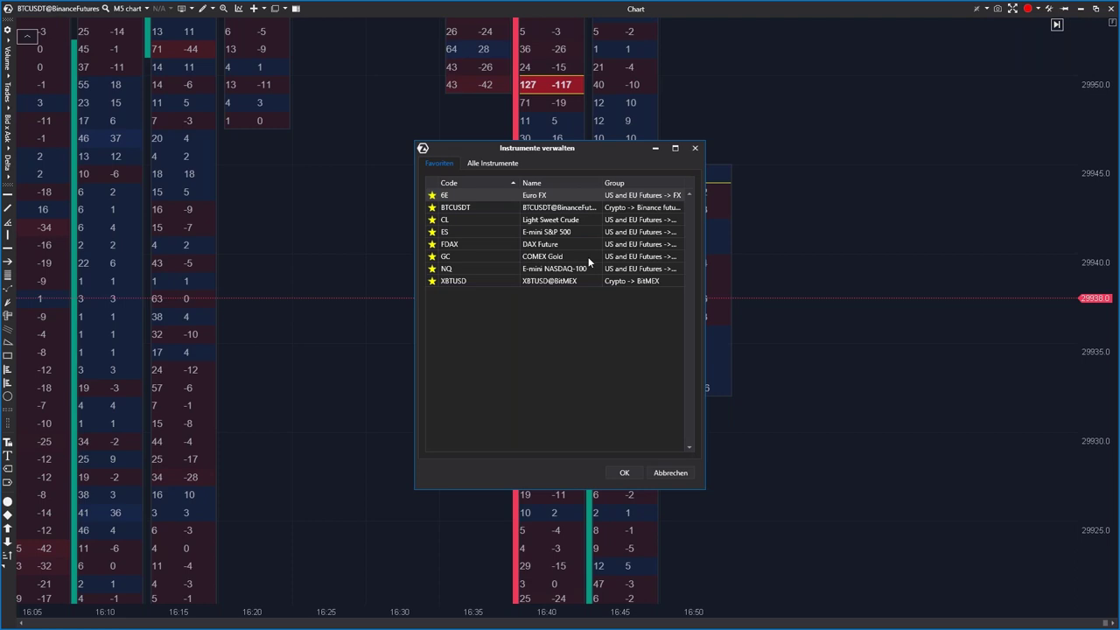
pyautogui.doubleClick(450, 231)
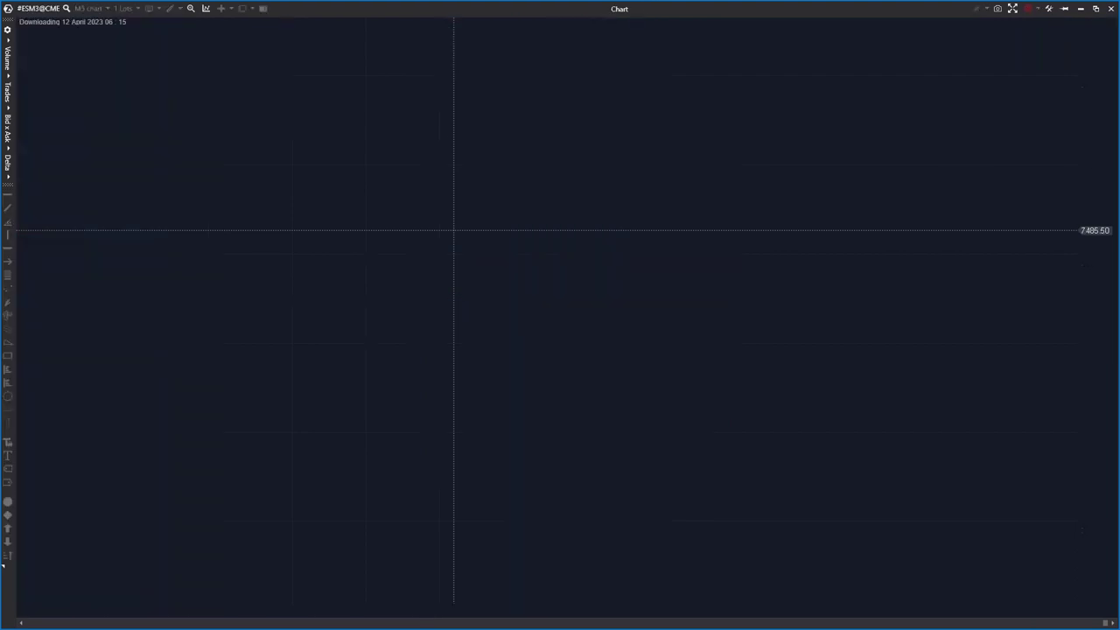
pyautogui.moveTo(737, 296); pyautogui.dragTo(591, 332)
pyautogui.moveTo(1082, 262); pyautogui.dragTo(1082, 401)
pyautogui.moveTo(163, 611); pyautogui.dragTo(336, 611)
pyautogui.moveTo(601, 442); pyautogui.dragTo(376, 241)
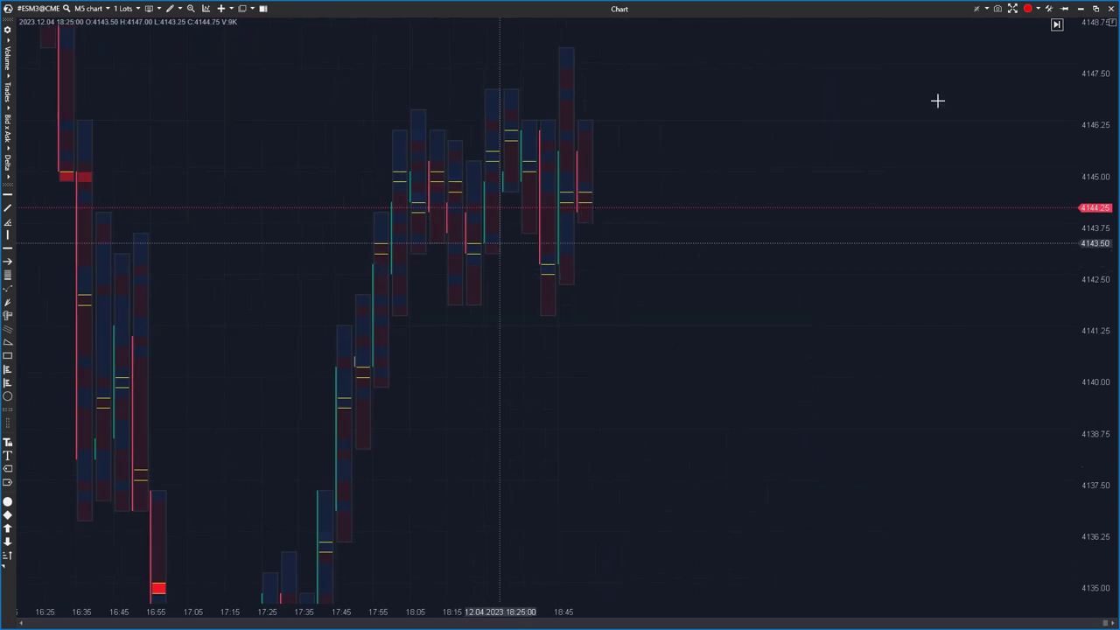
# Step: Share a screenshot of the ES chart online, return from the browser and remove the chart from its colour group
pyautogui.click(998, 11)
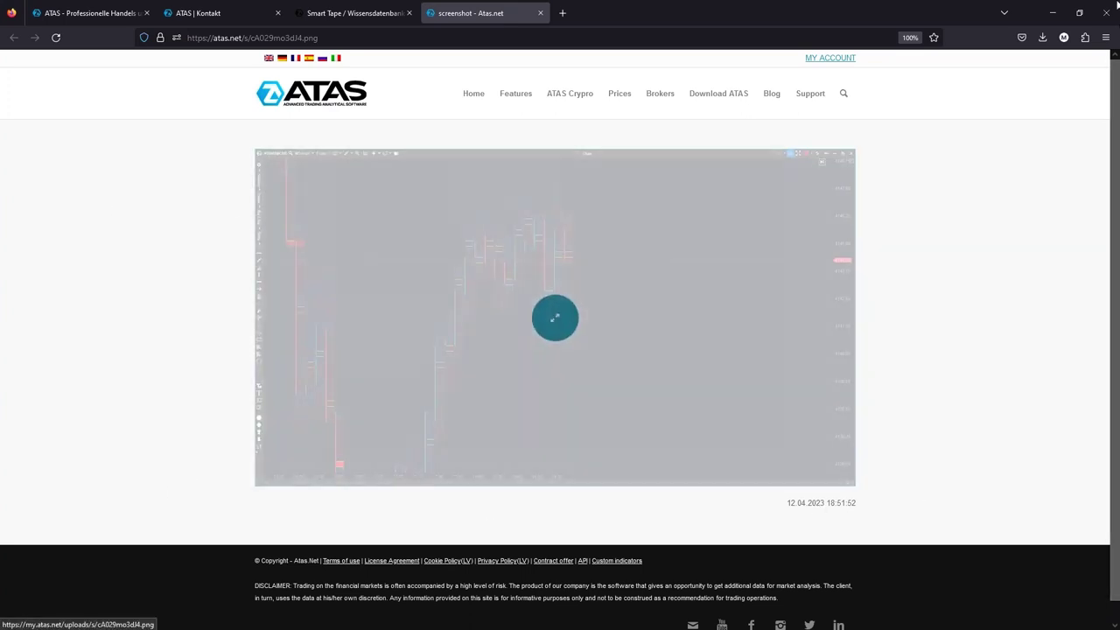
pyautogui.click(1056, 14)
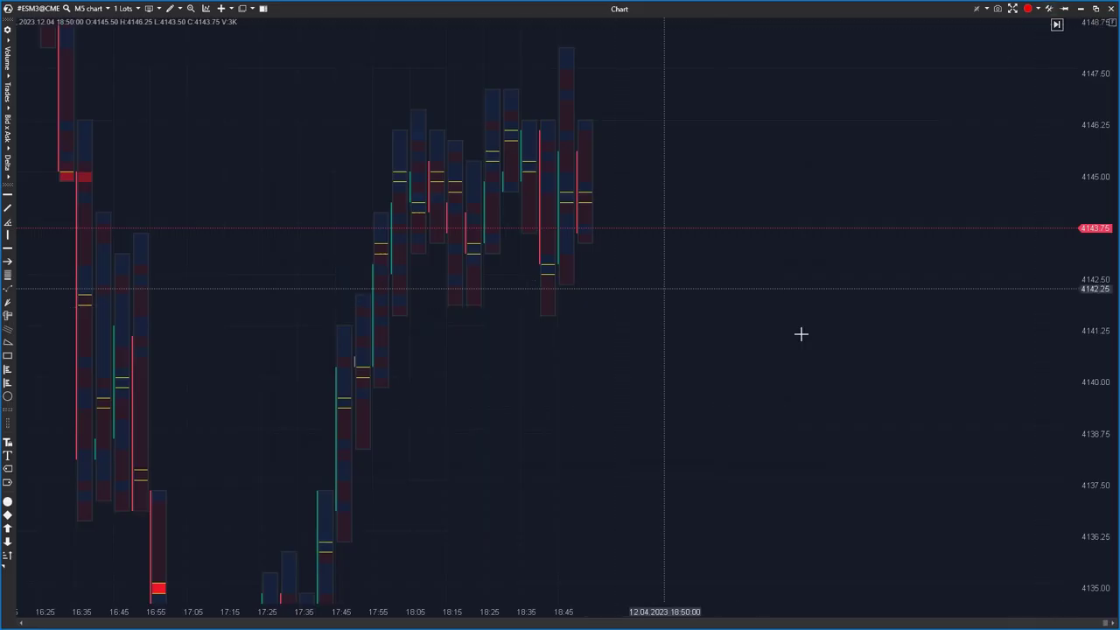
pyautogui.click(1038, 8)
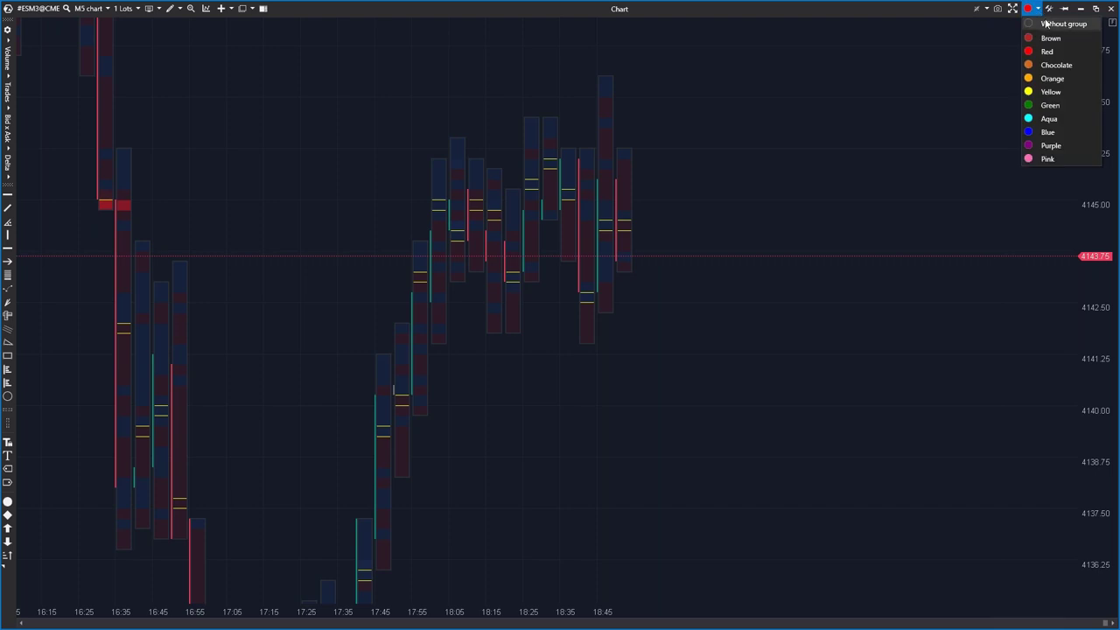
pyautogui.click(1046, 23)
# Step: Review the general, cluster and trading options in the ES chart's settings, and close the settings
pyautogui.click(1049, 9)
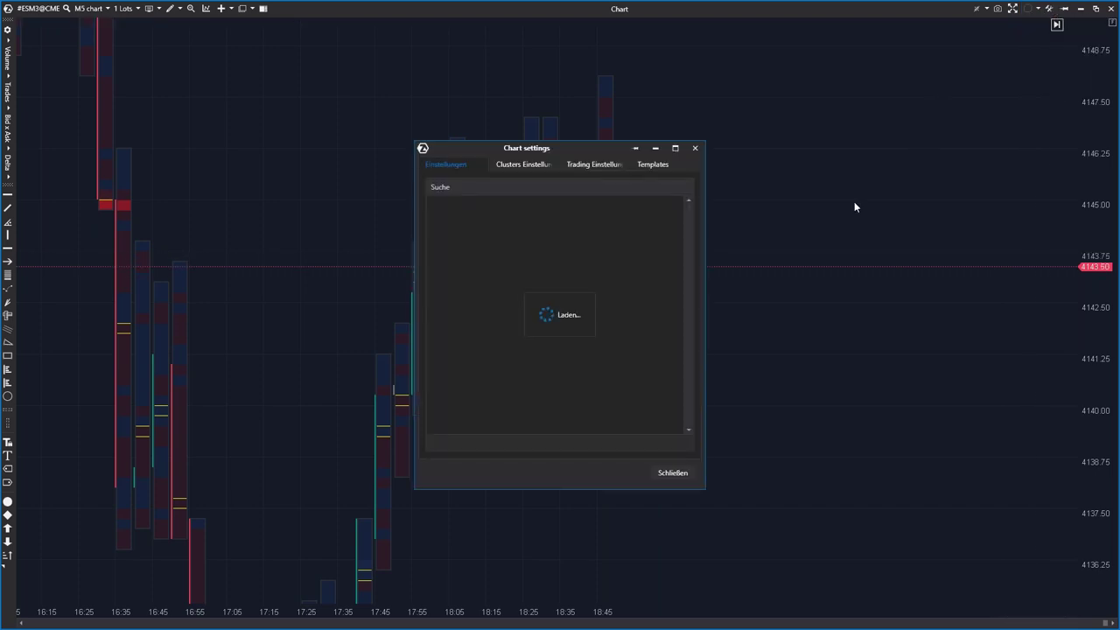
pyautogui.scroll(-8, 551, 276)
pyautogui.scroll(5, 555, 277)
pyautogui.scroll(5, 547, 271)
pyautogui.scroll(-5, 534, 263)
pyautogui.scroll(2, 525, 262)
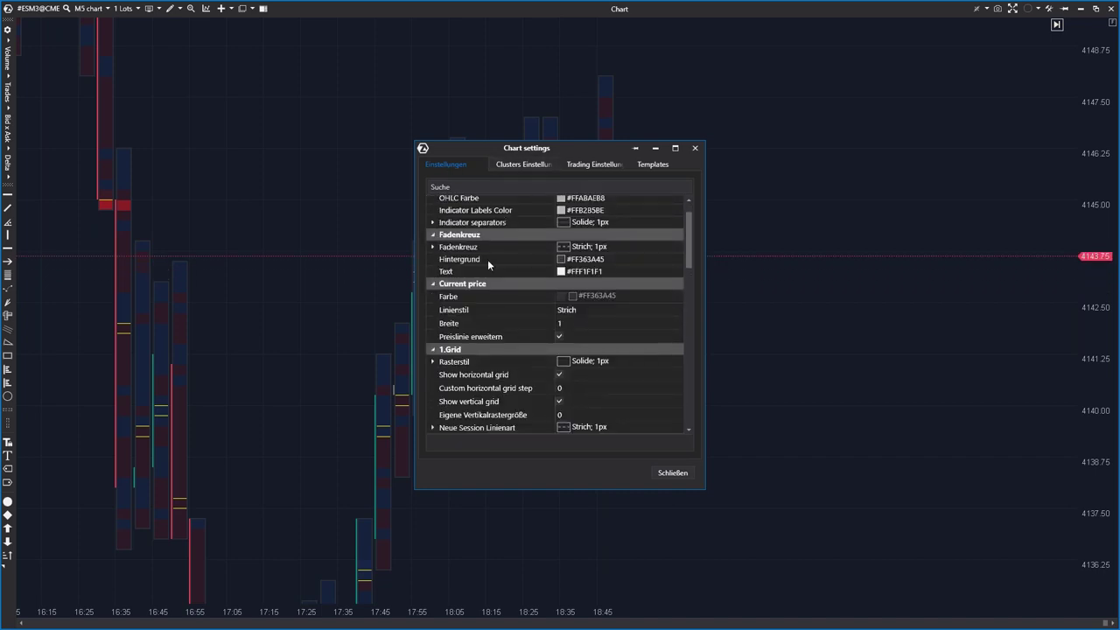
pyautogui.scroll(-10, 664, 332)
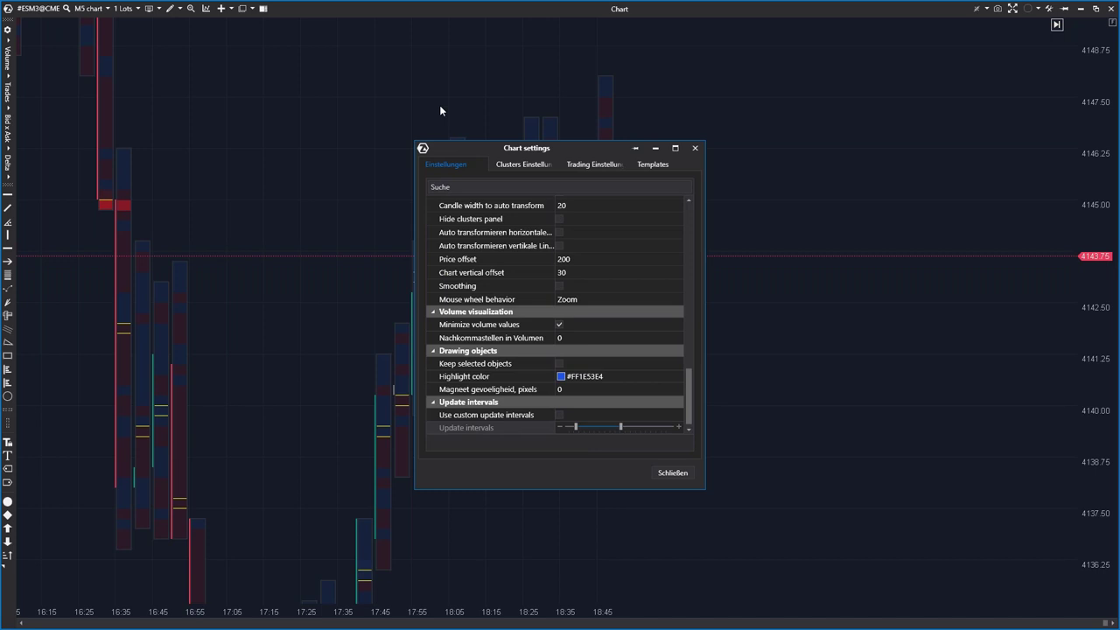
pyautogui.click(499, 169)
pyautogui.scroll(-6, 605, 221)
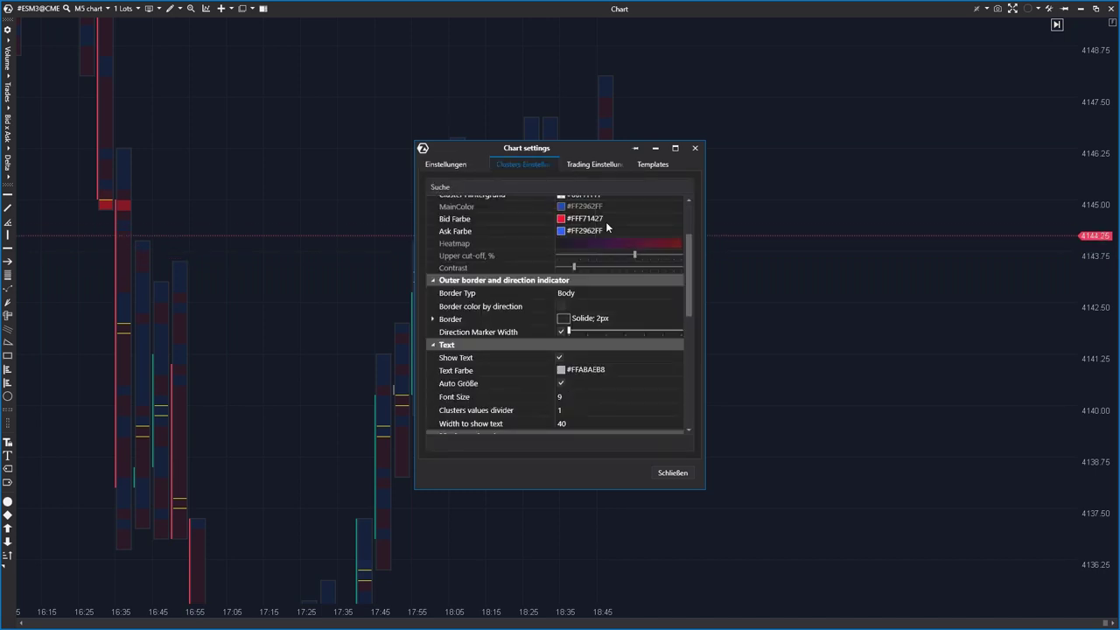
pyautogui.click(593, 165)
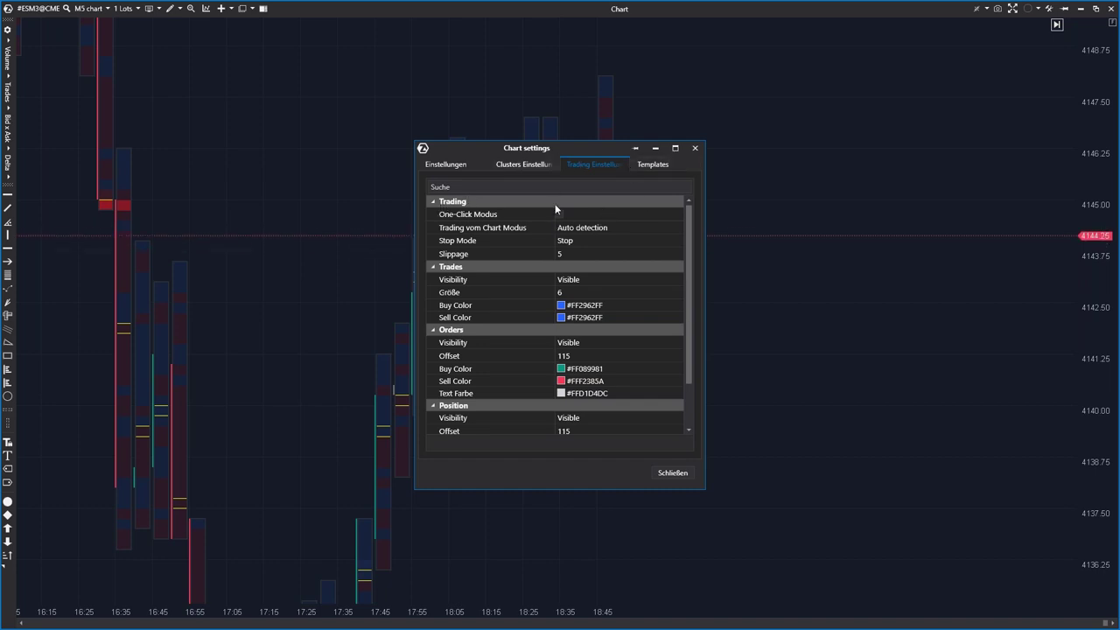
pyautogui.click(670, 472)
# Step: Show the trading panel beside the ES chart and sell one contract at market on the demo account
pyautogui.click(262, 9)
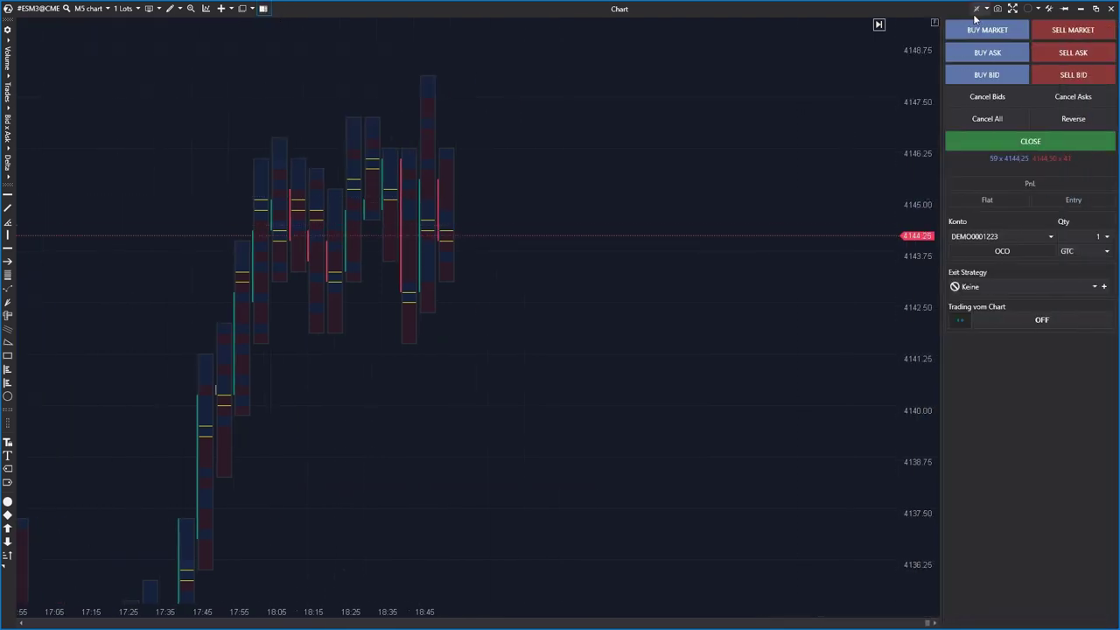
pyautogui.moveTo(373, 408); pyautogui.dragTo(438, 373)
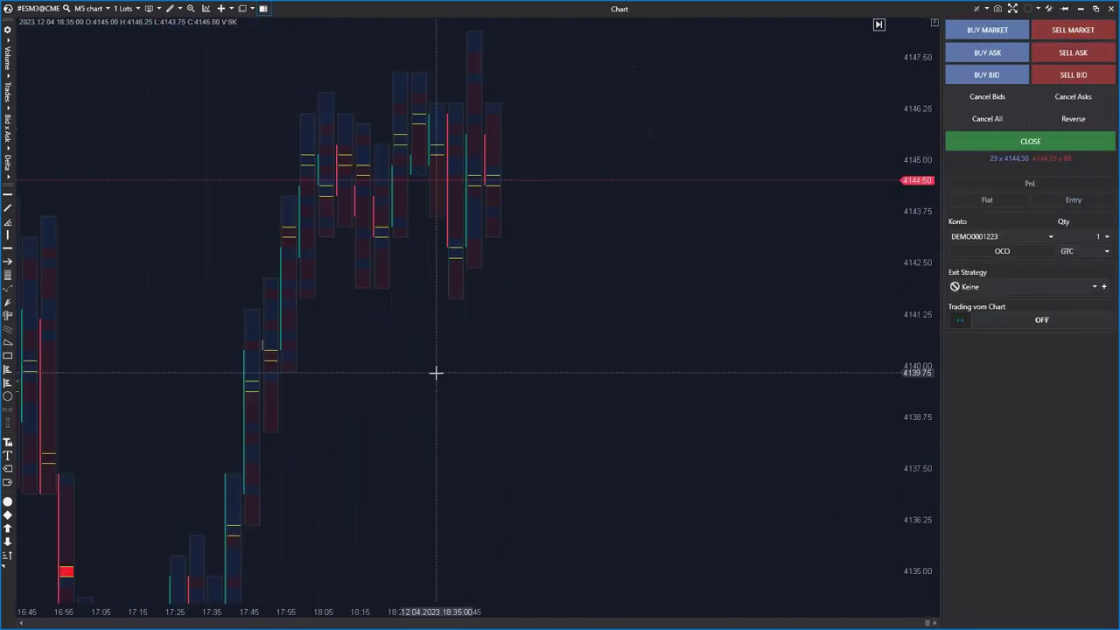
pyautogui.click(1089, 29)
pyautogui.click(578, 347)
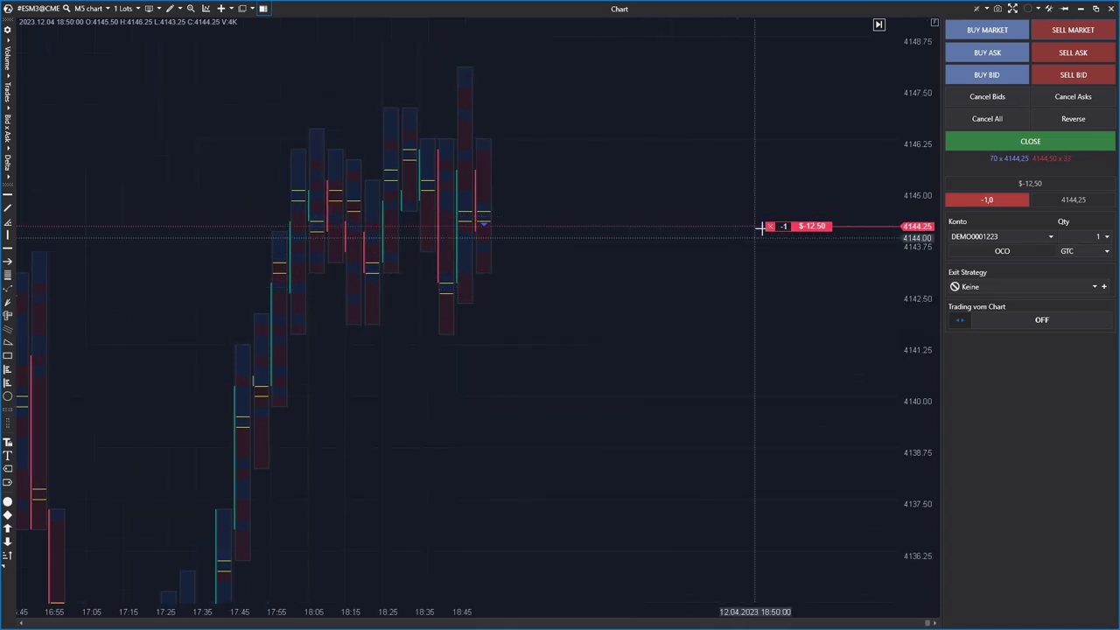
pyautogui.rightClick(580, 273)
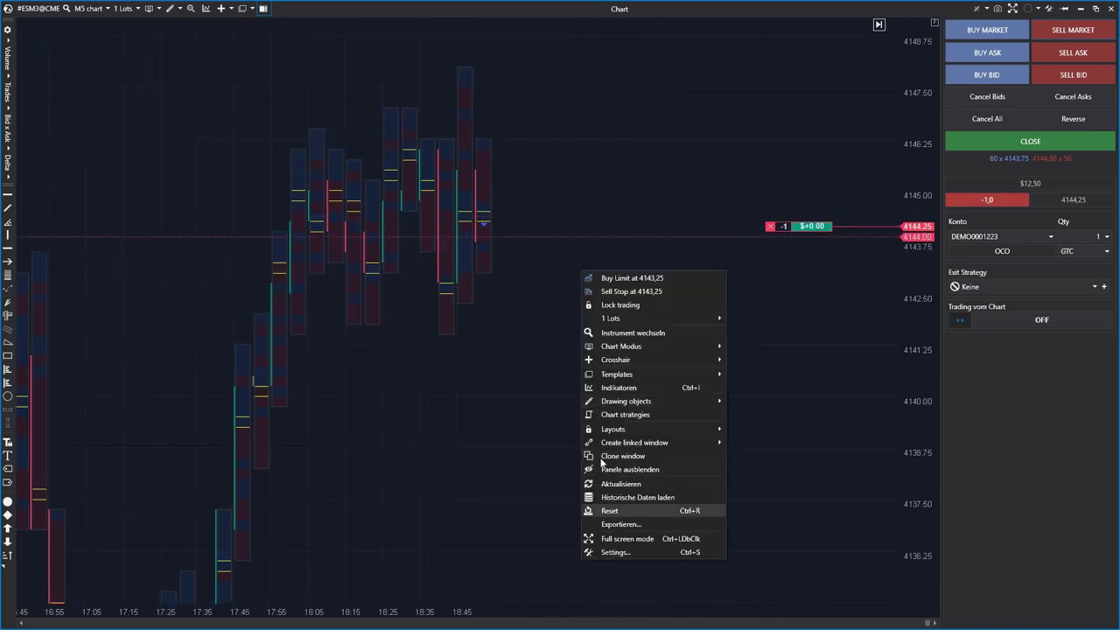
pyautogui.click(560, 329)
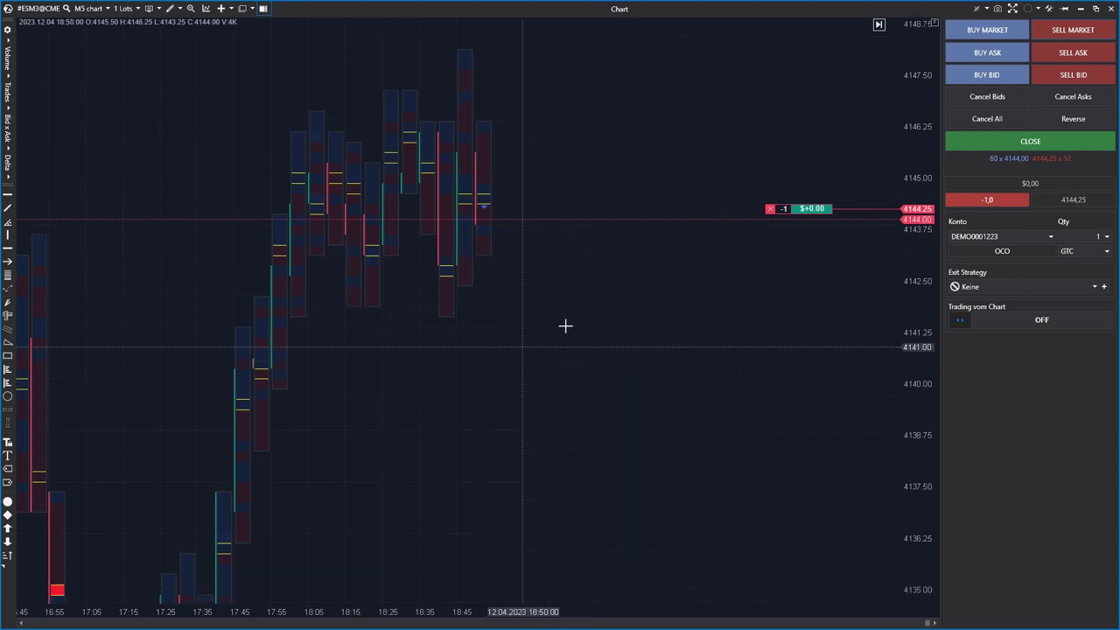
pyautogui.rightClick(575, 322)
pyautogui.click(632, 547)
pyautogui.rightClick(577, 327)
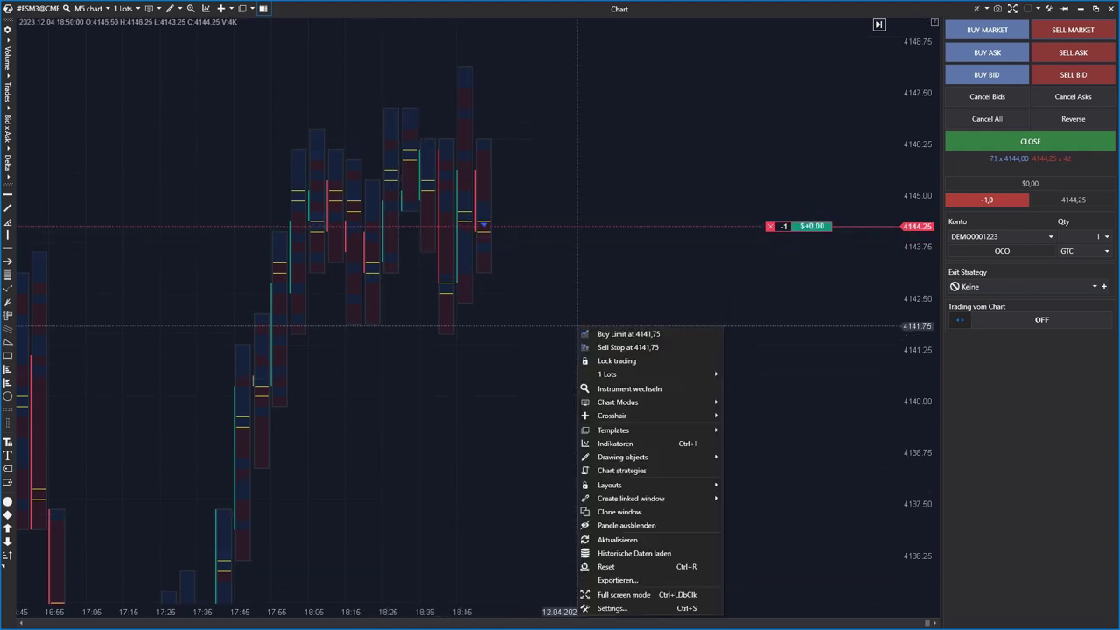
# Step: Enable the One-Click Modus in the trading options of the ES chart's settings
pyautogui.click(1050, 10)
pyautogui.click(590, 164)
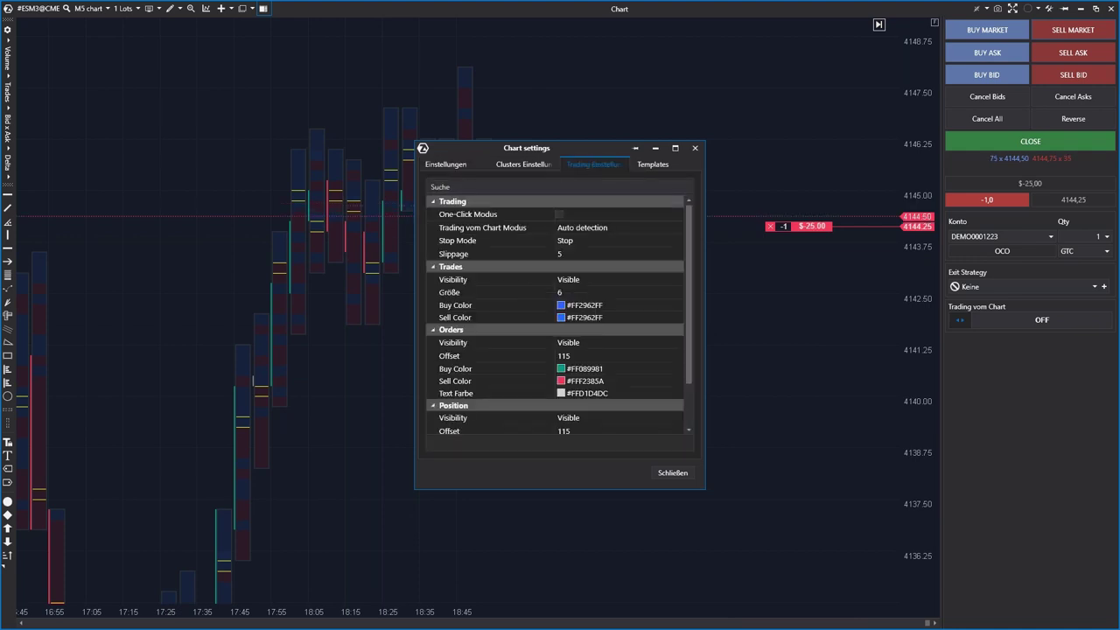
pyautogui.click(560, 214)
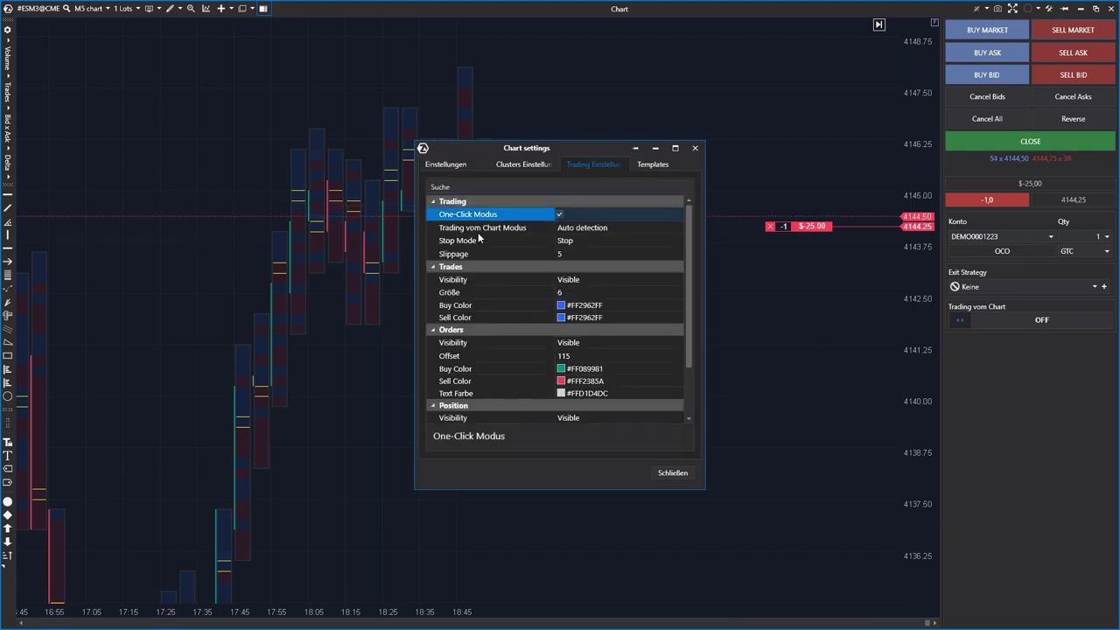
# Step: Review the remaining trading options and the saved templates in the ES chart's settings, and close the settings
pyautogui.scroll(-3, 509, 313)
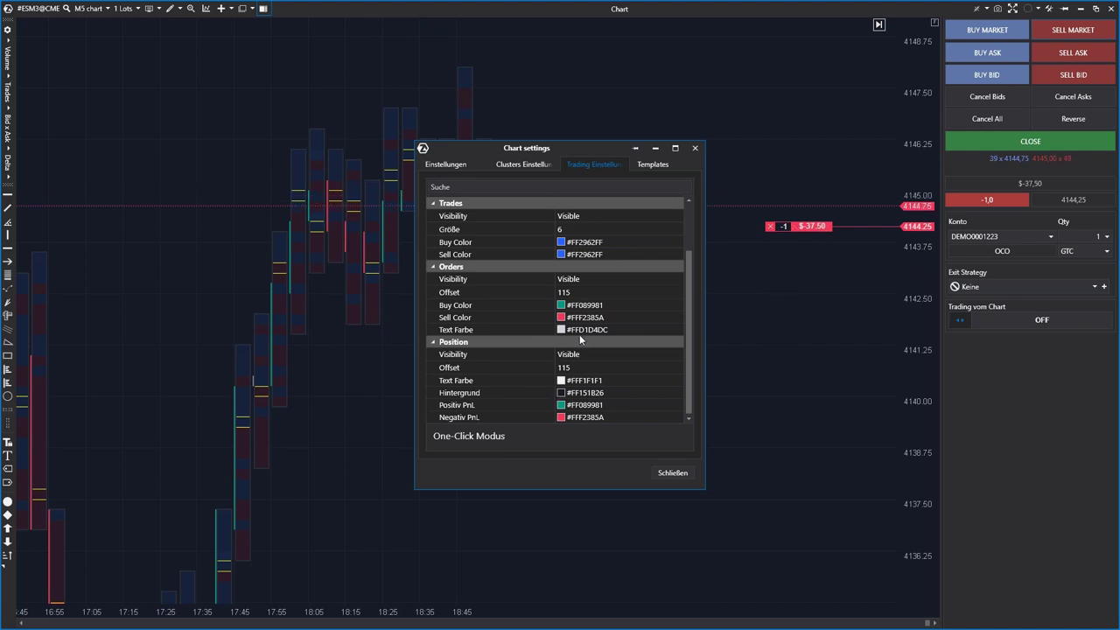
pyautogui.click(653, 164)
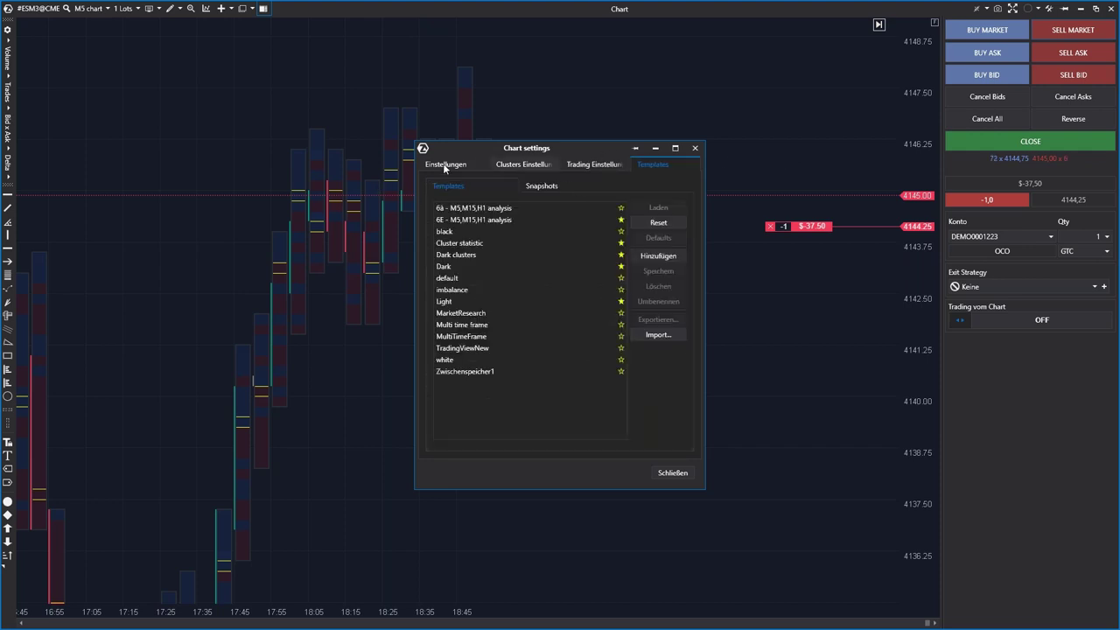
pyautogui.click(672, 473)
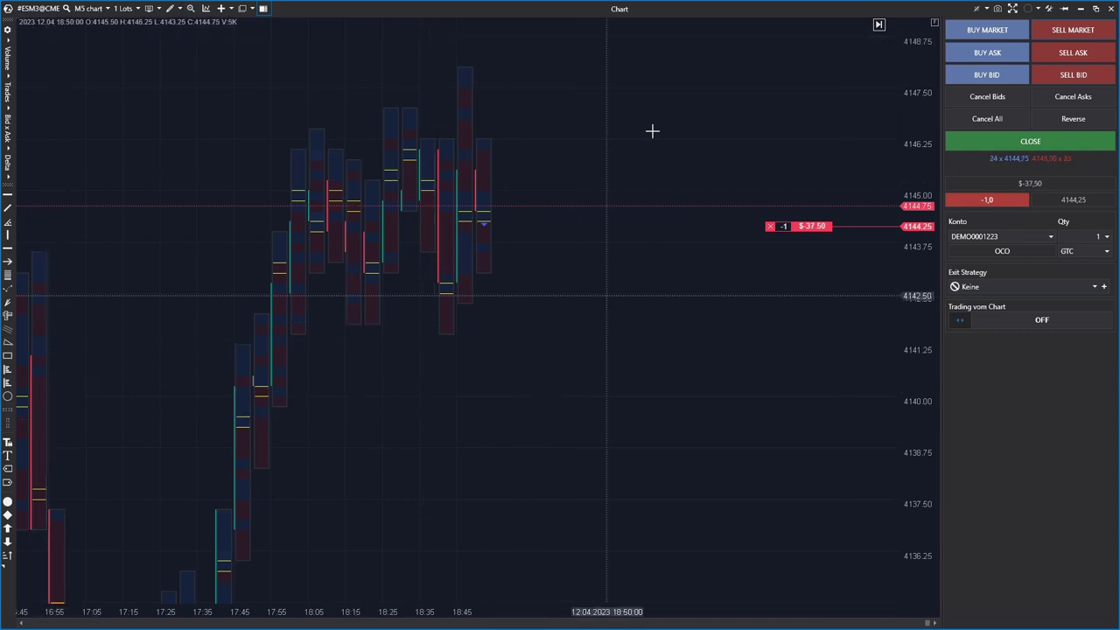
# Step: Hide the trading panel, shift the ES chart away from its current position and jump back to the latest bar
pyautogui.click(263, 9)
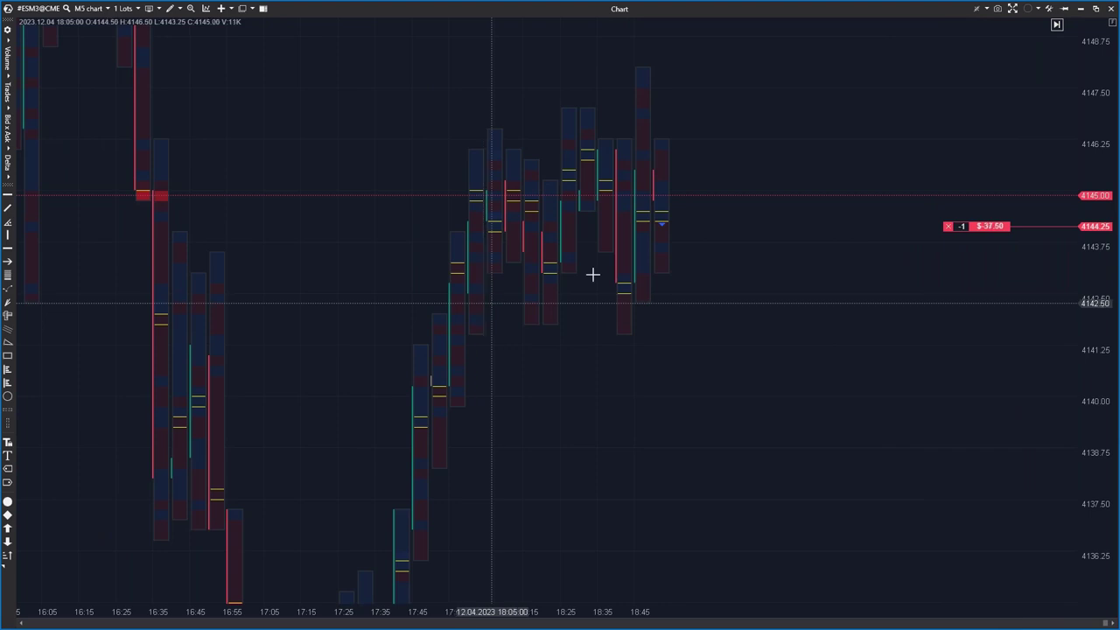
pyautogui.moveTo(657, 306); pyautogui.dragTo(605, 369)
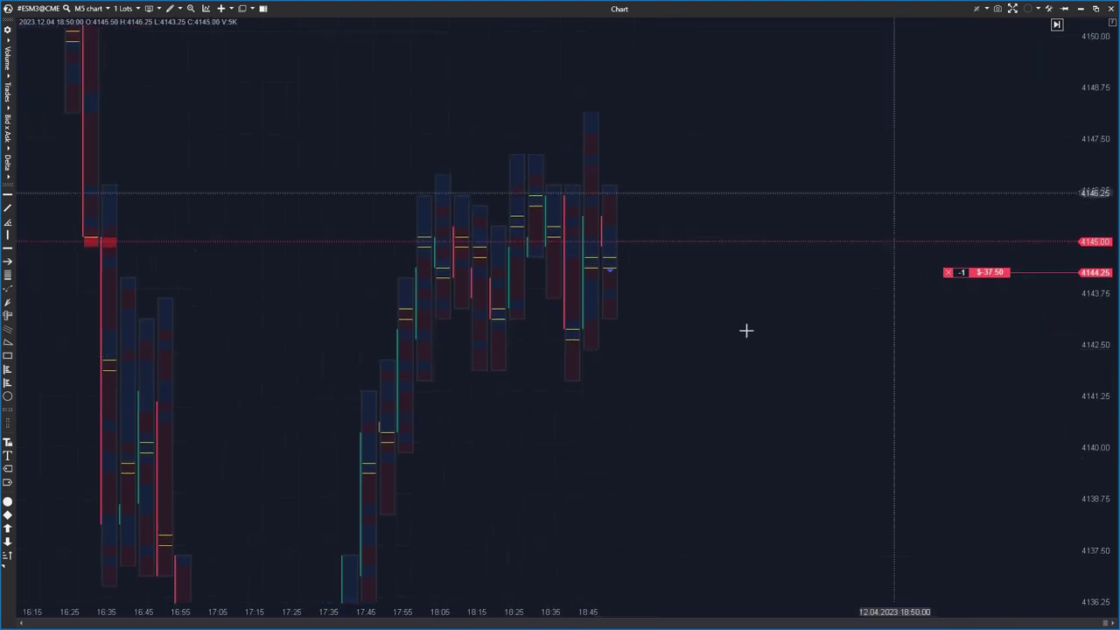
pyautogui.click(1057, 26)
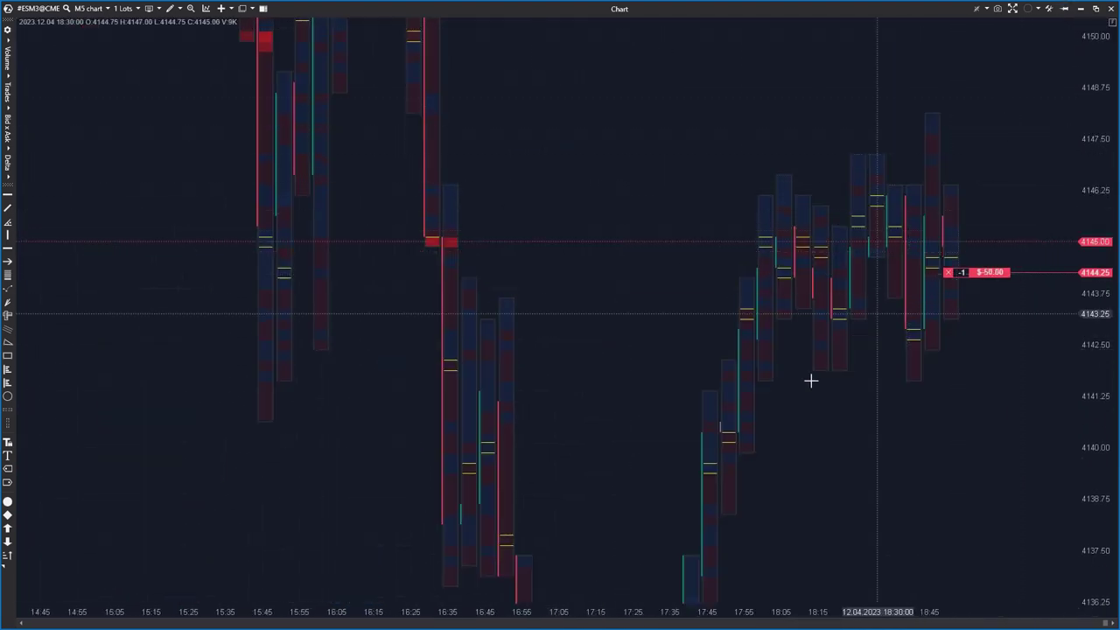
# Step: Examine the ES chart as candles and as clusters at different zoom levels, with its price scale fitted automatically
pyautogui.scroll(-6, 550, 382)
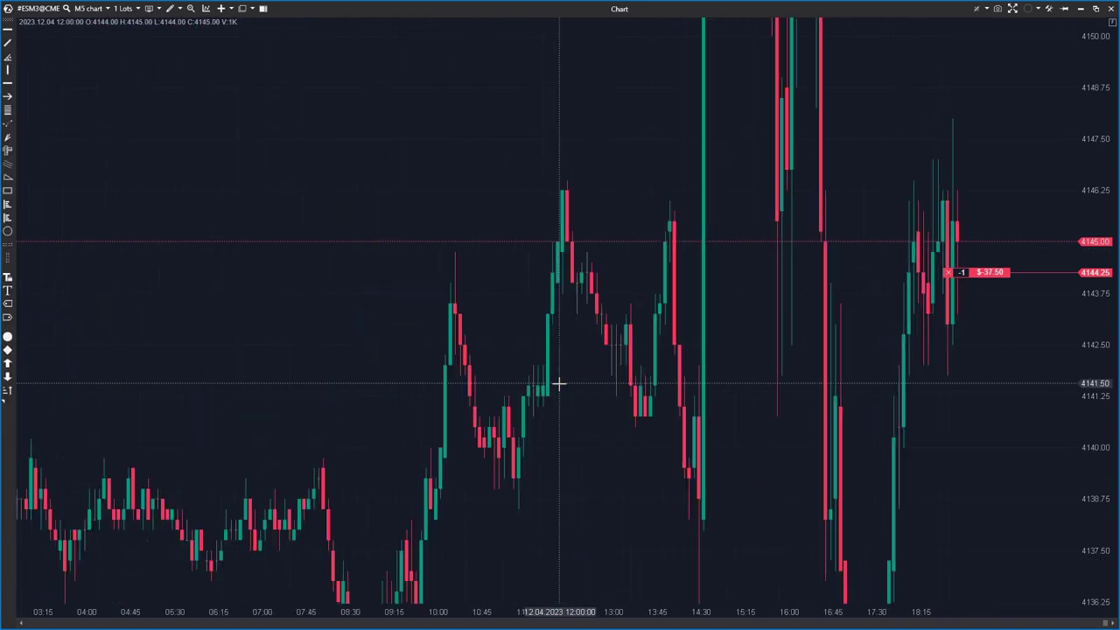
pyautogui.scroll(3, 558, 382)
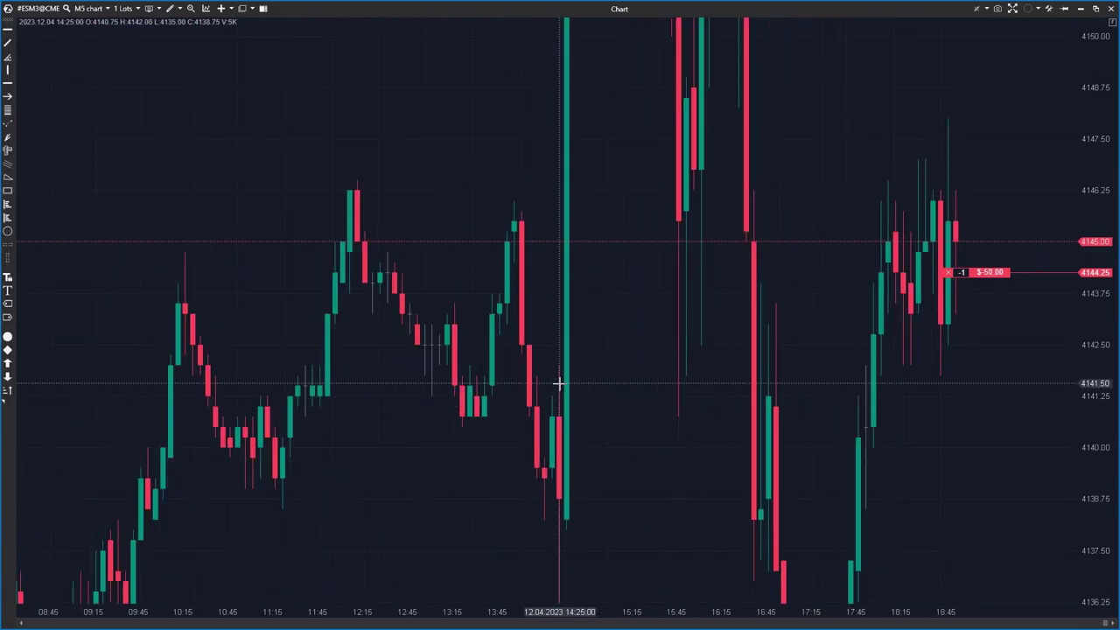
pyautogui.click(1113, 27)
pyautogui.scroll(5, 823, 420)
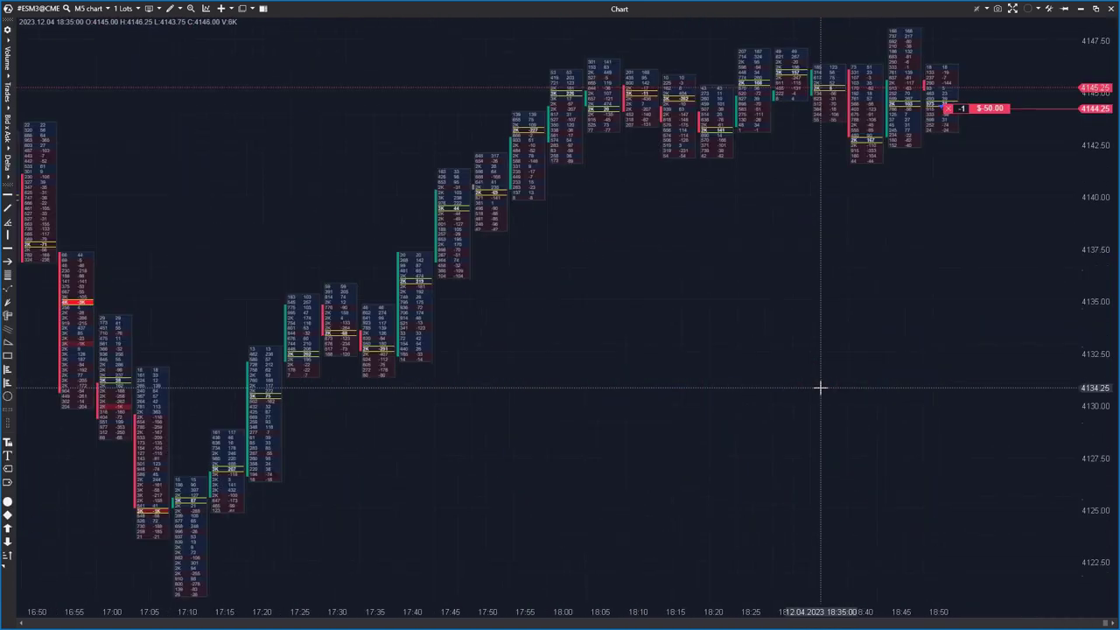
pyautogui.scroll(-10, 820, 388)
pyautogui.scroll(10, 820, 388)
pyautogui.scroll(2, 820, 387)
pyautogui.scroll(-2, 820, 388)
pyautogui.scroll(3, 820, 388)
pyautogui.scroll(-3, 820, 388)
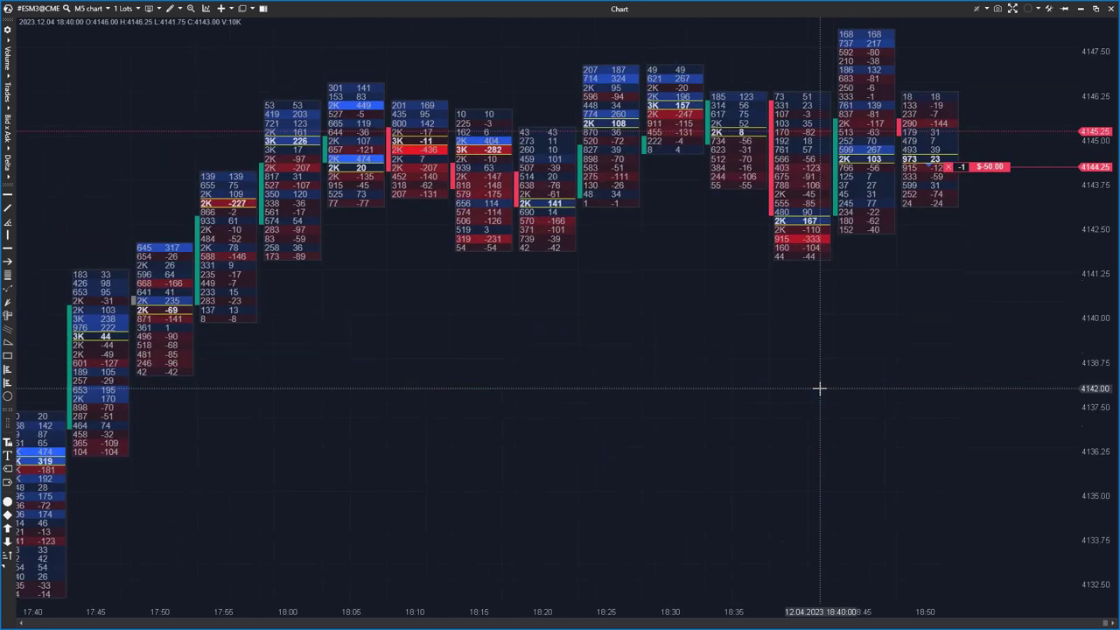
pyautogui.scroll(-6, 820, 387)
pyautogui.scroll(6, 820, 387)
pyautogui.scroll(-5, 895, 445)
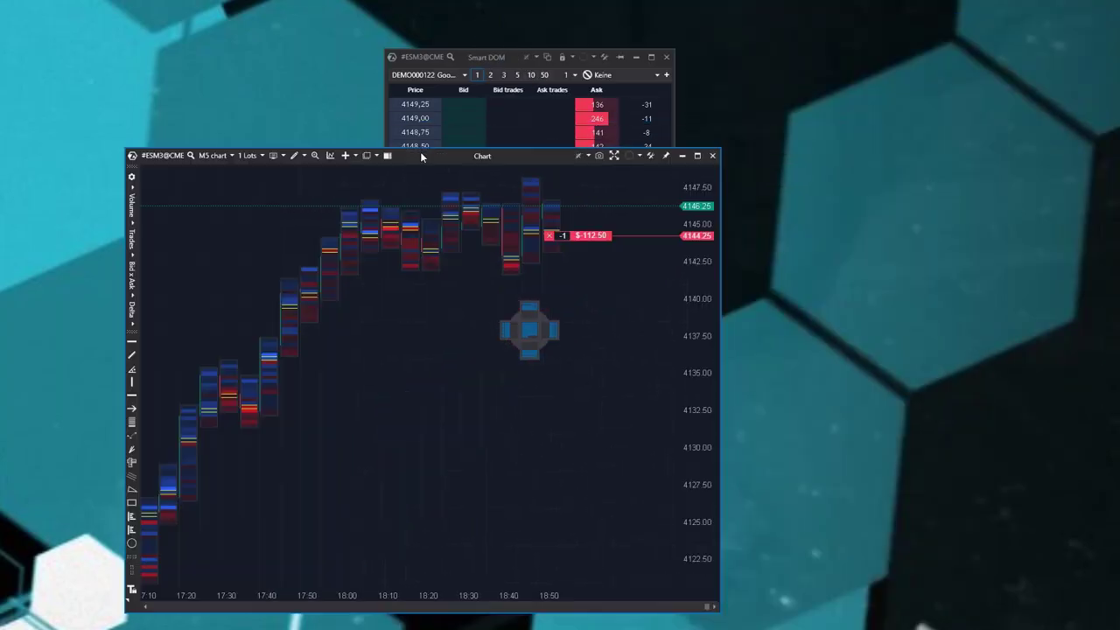
# Step: Clone the ES chart window and place the copy beside the original
pyautogui.rightClick(356, 301)
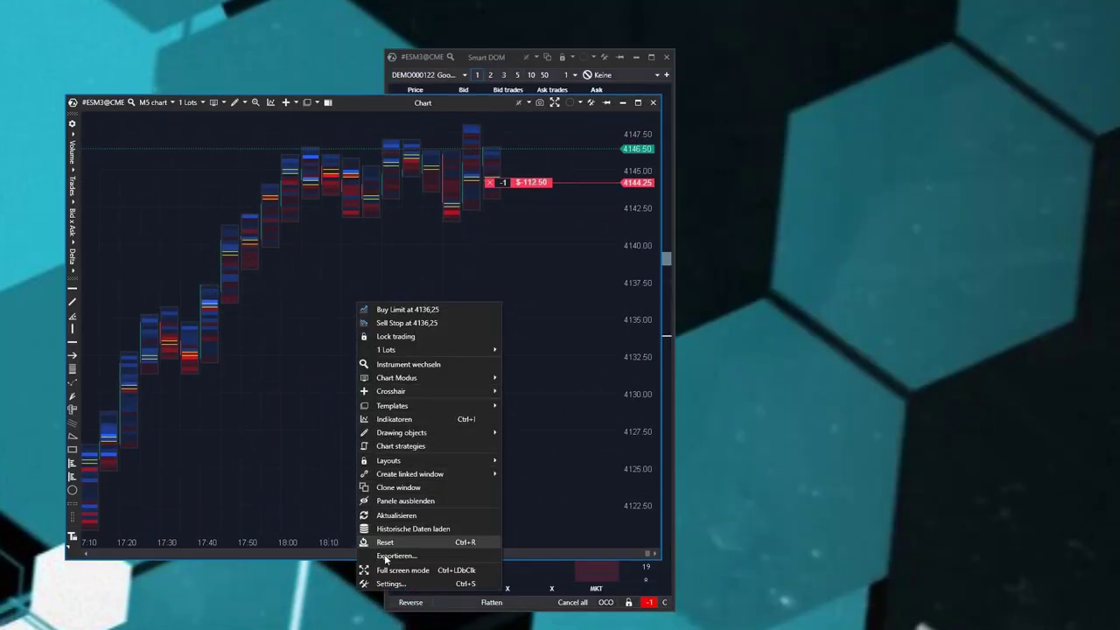
pyautogui.click(411, 487)
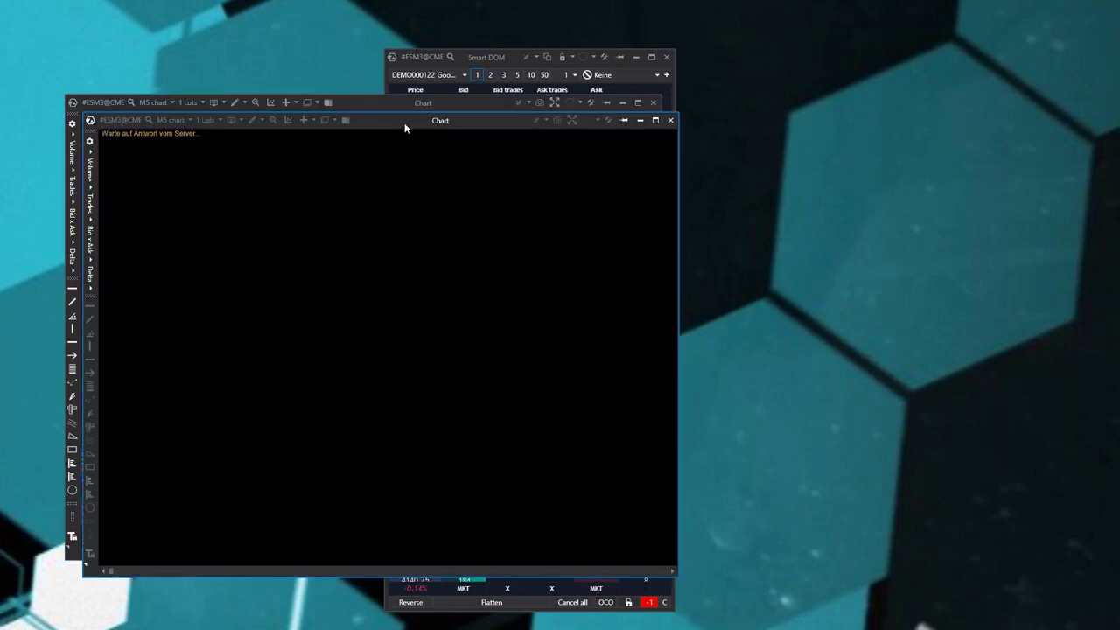
pyautogui.moveTo(405, 123); pyautogui.dragTo(705, 169)
# Step: Assign both the cloned and the original ES chart to the Blue group
pyautogui.click(891, 167)
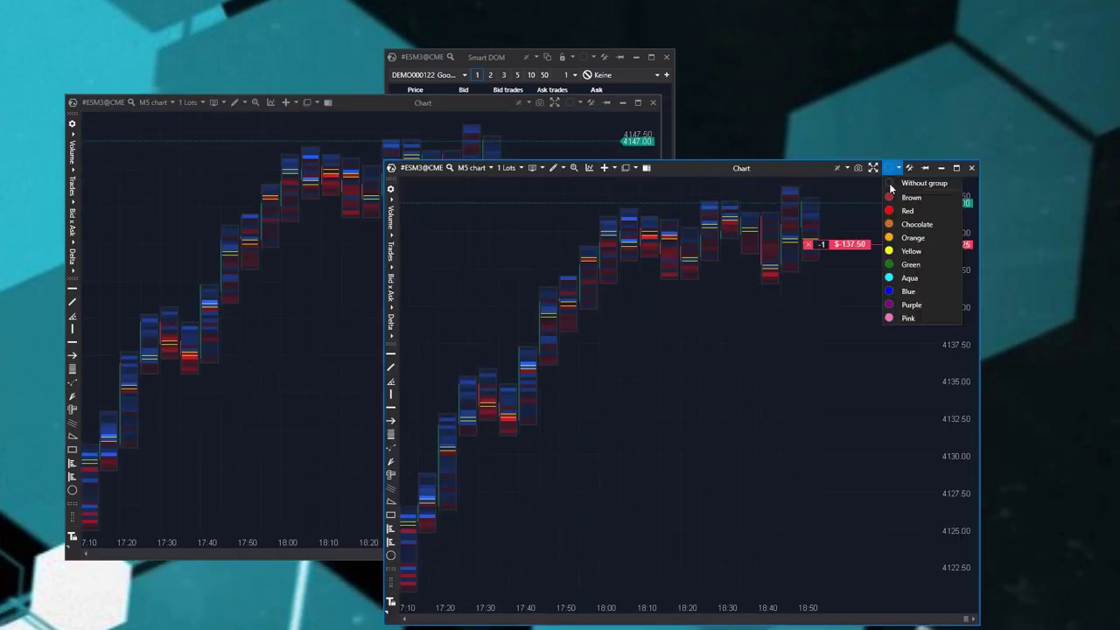
pyautogui.click(909, 292)
pyautogui.click(574, 102)
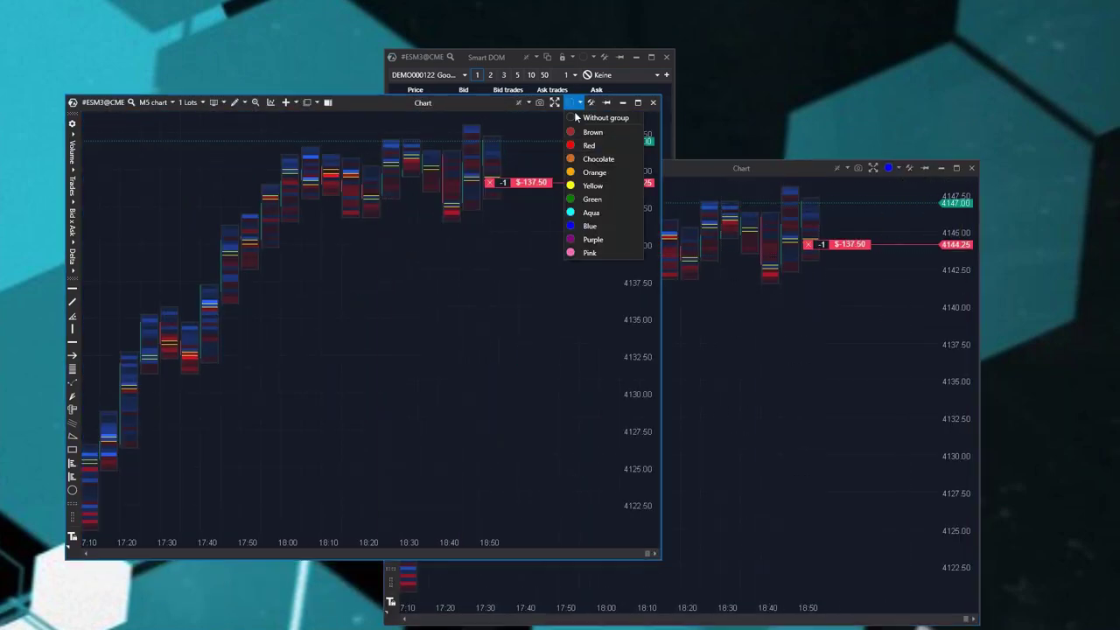
pyautogui.click(595, 226)
pyautogui.click(667, 401)
# Step: Change the original chart's instrument to FDAX and bring the linked clone to the front
pyautogui.click(102, 103)
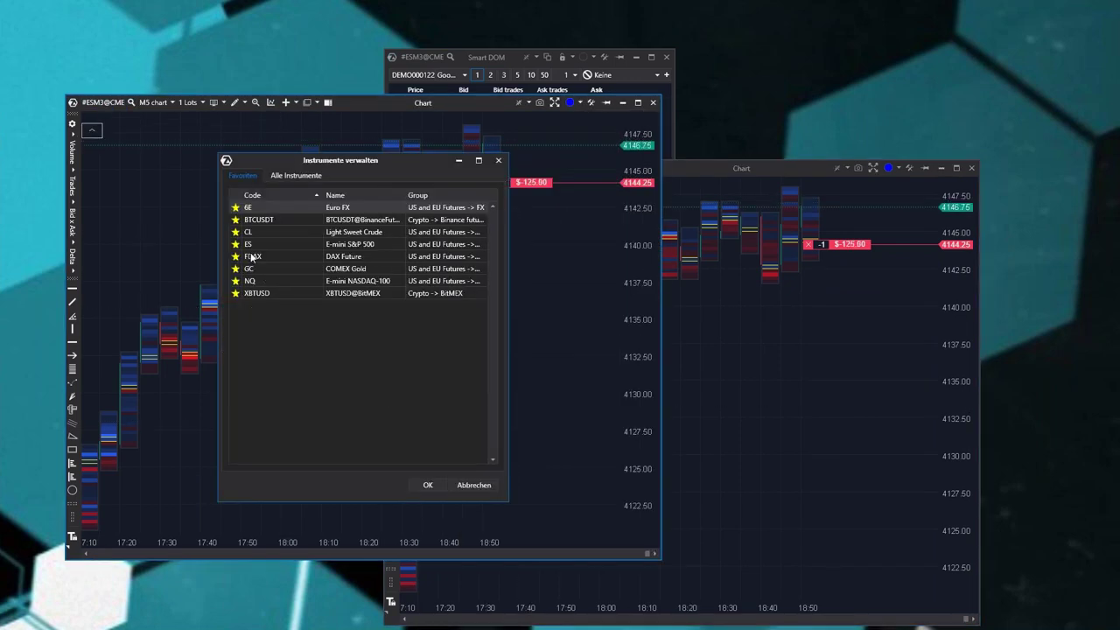
pyautogui.doubleClick(250, 256)
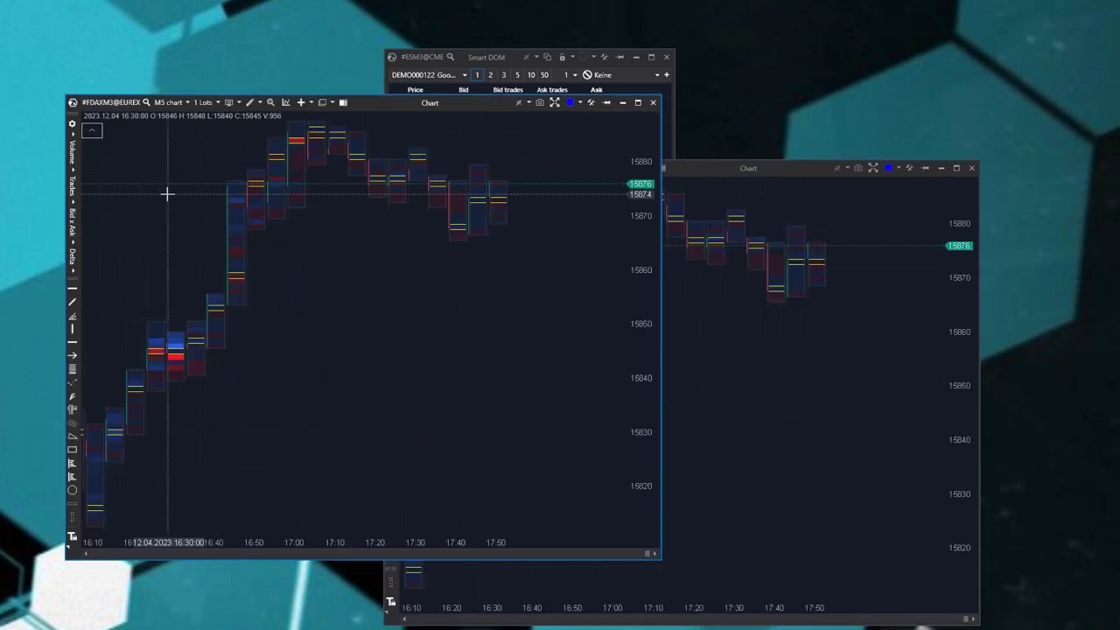
pyautogui.click(830, 356)
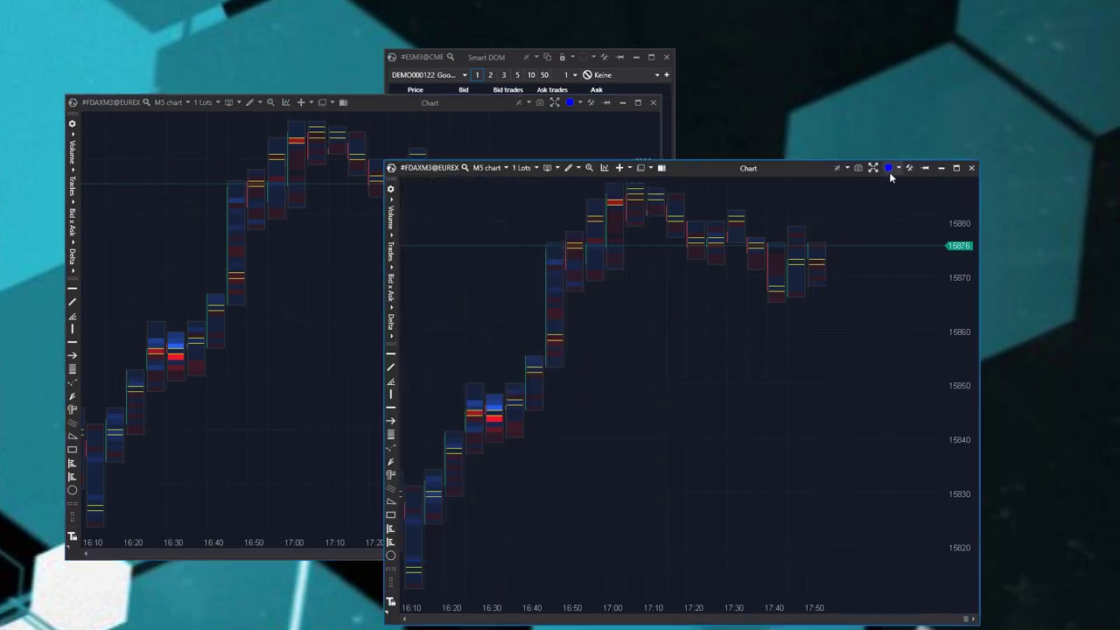
# Step: Assign the Smart DOM to the Blue group and return to the cloned chart
pyautogui.click(580, 58)
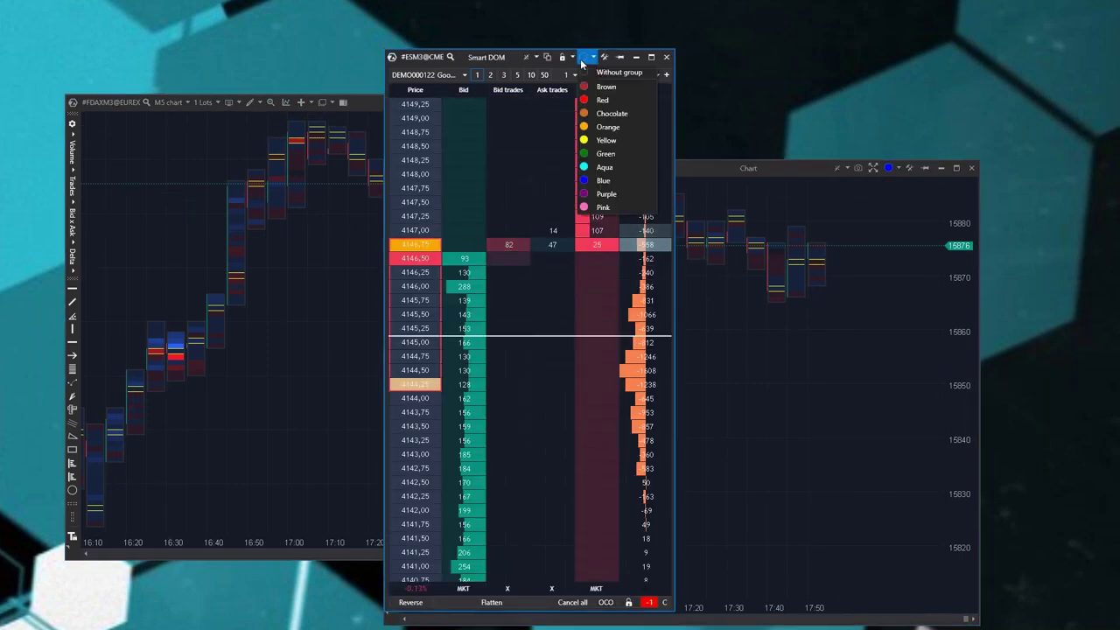
pyautogui.click(603, 180)
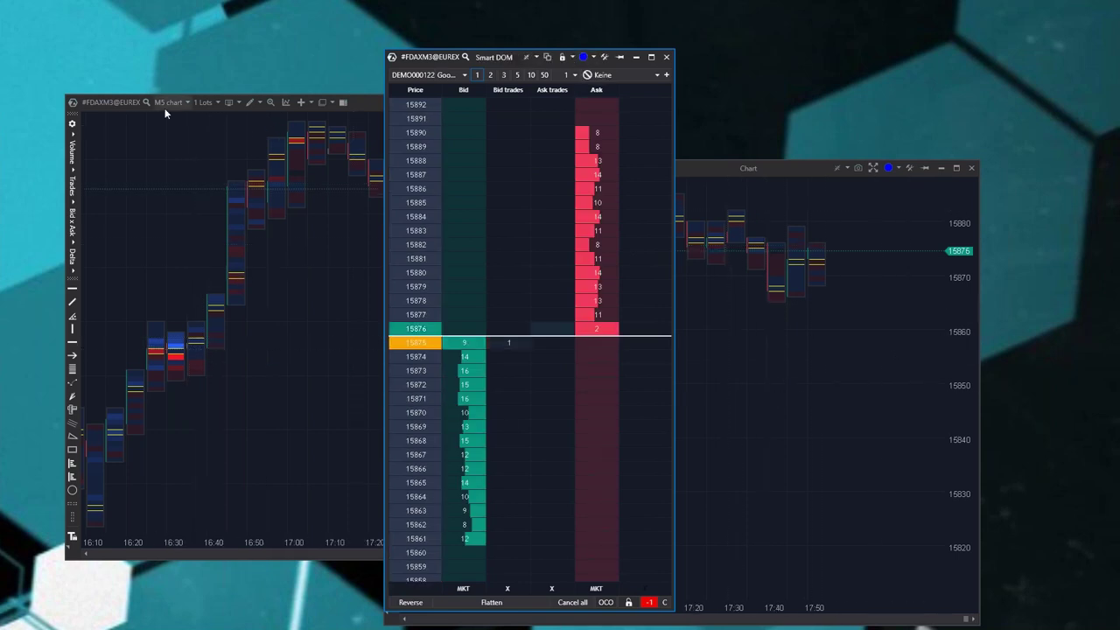
pyautogui.click(907, 369)
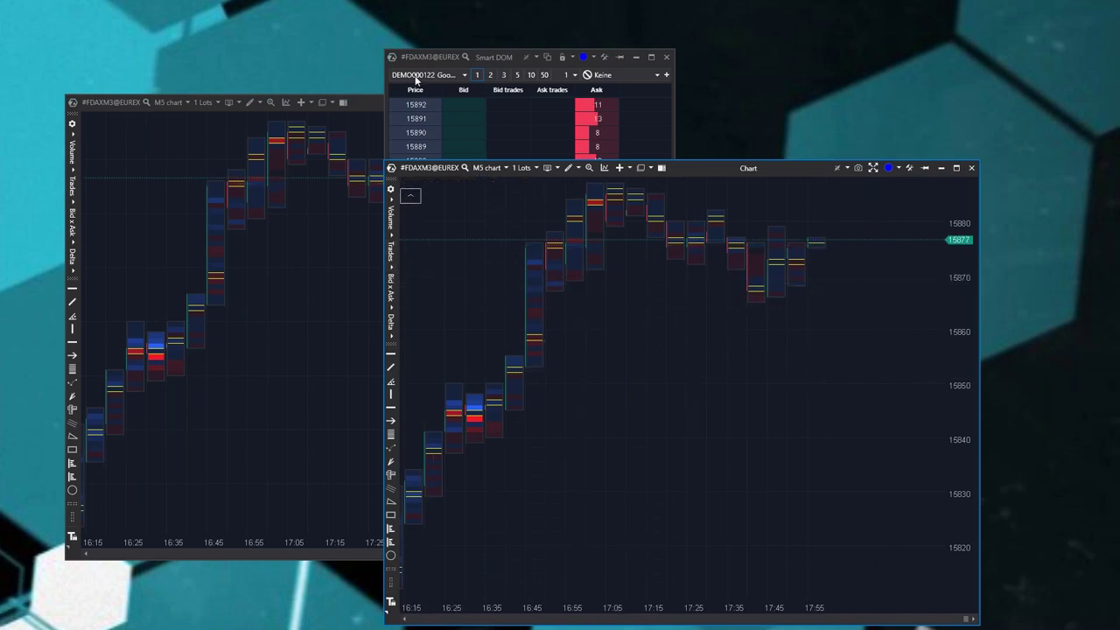
# Step: Change the Smart DOM's instrument to CL and check both linked charts
pyautogui.click(425, 59)
pyautogui.click(424, 59)
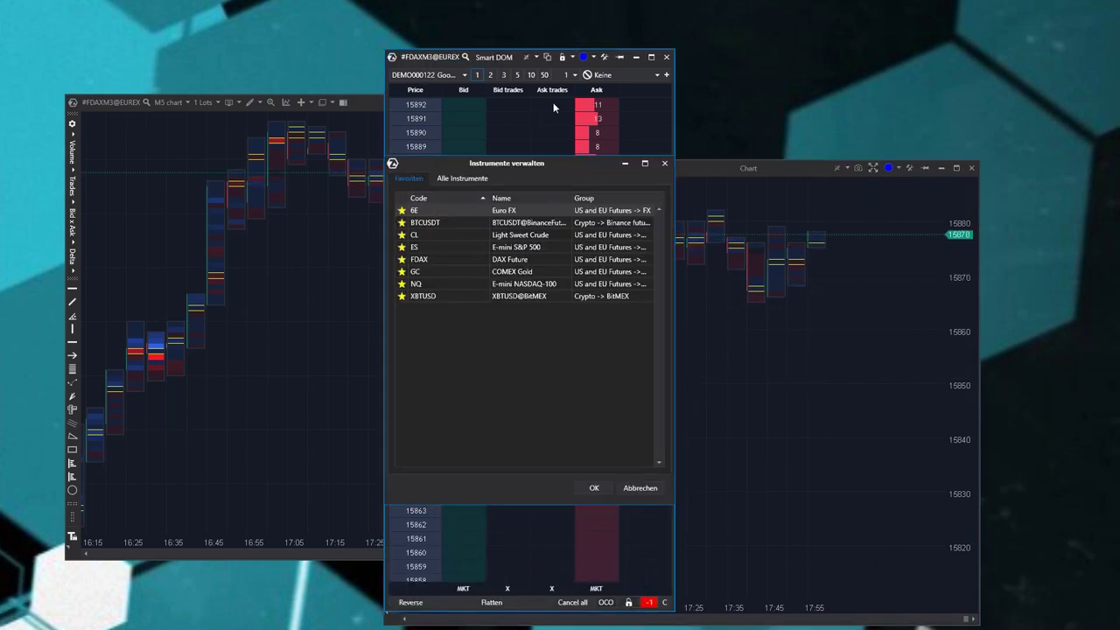
pyautogui.doubleClick(428, 233)
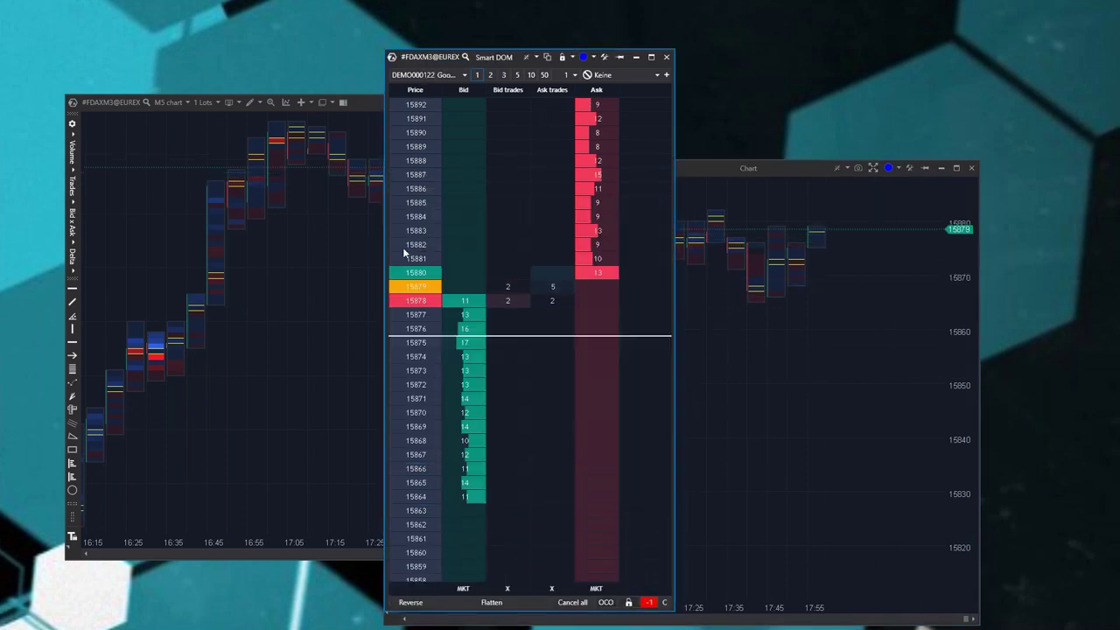
pyautogui.click(885, 348)
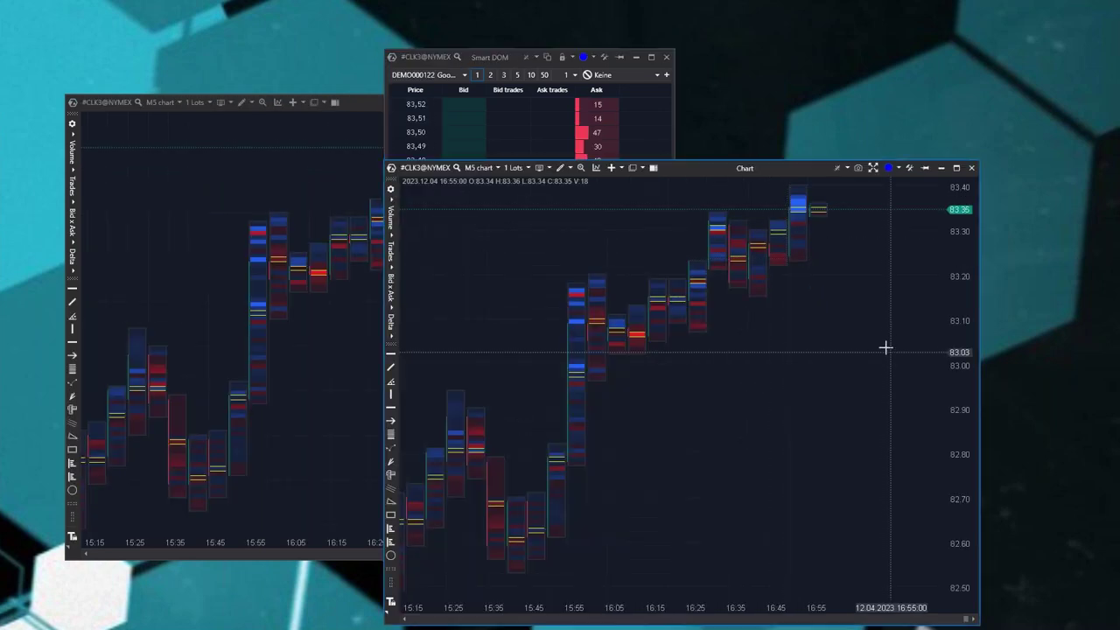
pyautogui.click(225, 230)
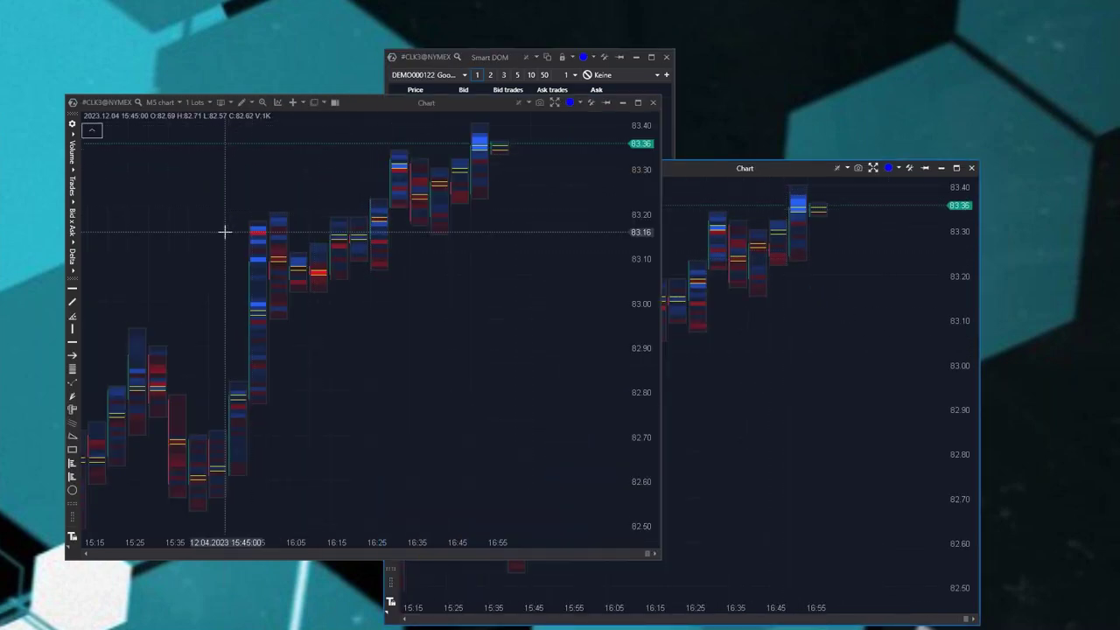
pyautogui.click(878, 470)
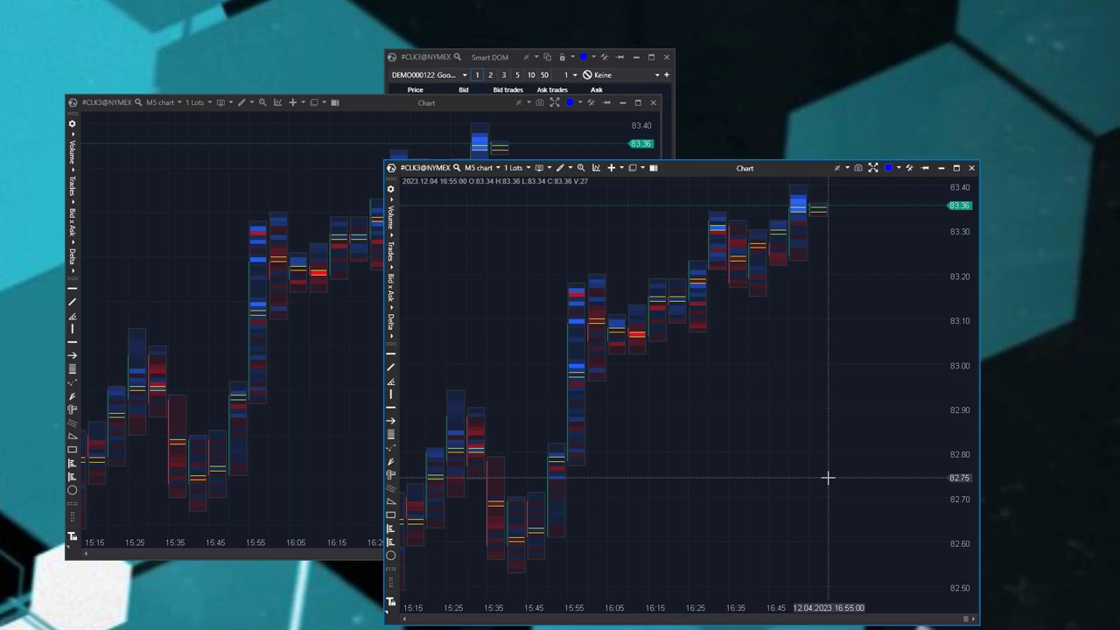
# Step: Move the cloned CL chart farther from the original so that the two windows overlap less
pyautogui.moveTo(752, 172); pyautogui.dragTo(831, 149)
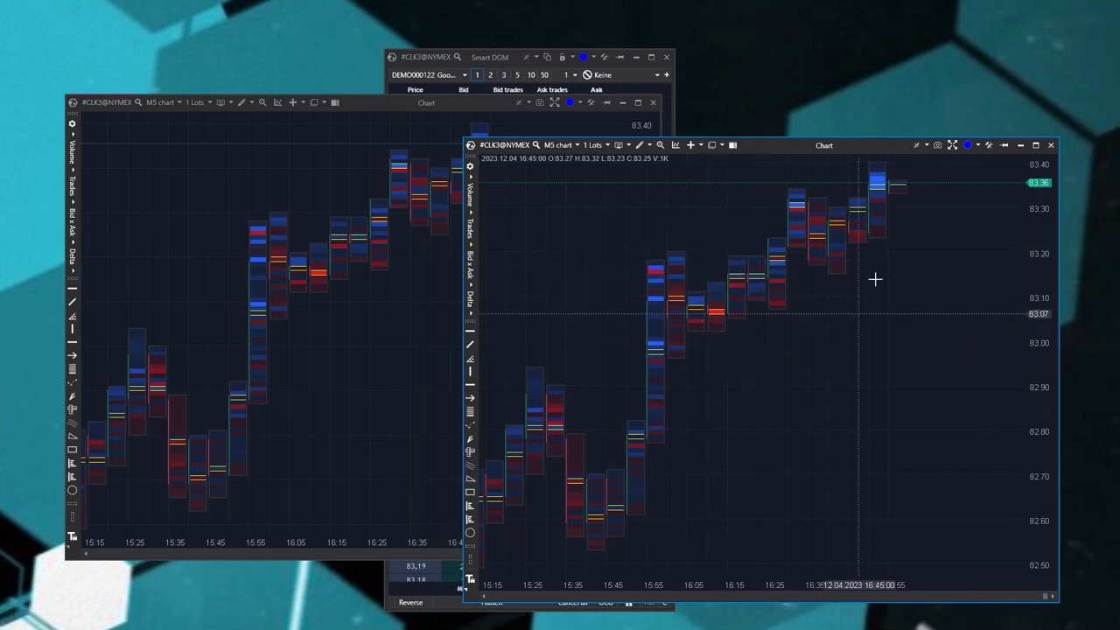
pyautogui.click(280, 307)
pyautogui.click(903, 457)
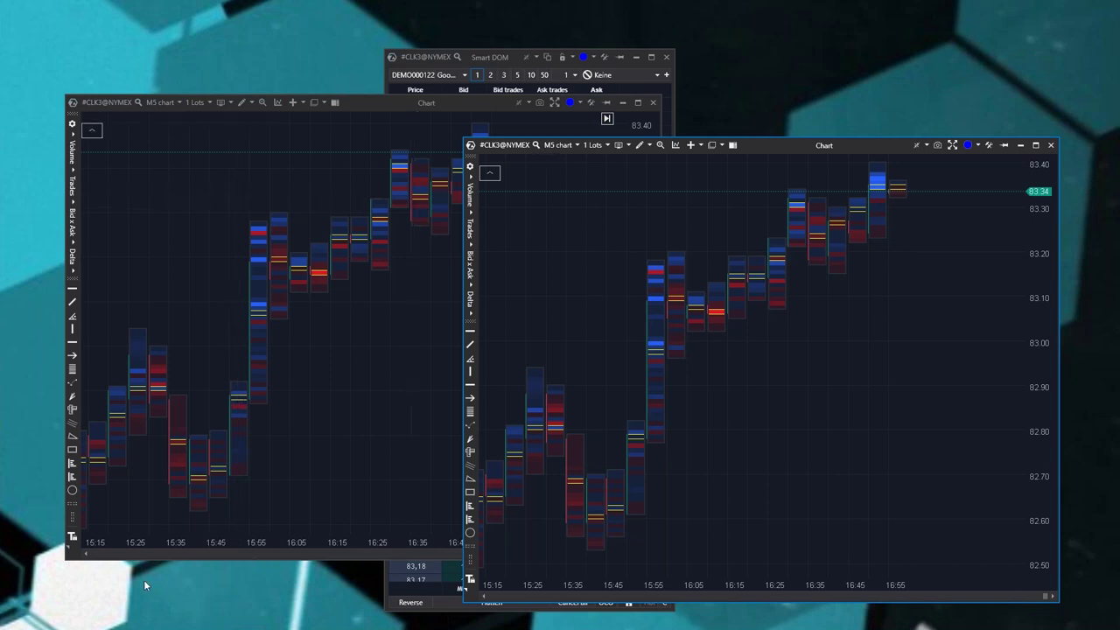
# Step: Switch to the main ATAS window, reposition it and view the contact options for support
pyautogui.hotkey('alt', 'Tab')
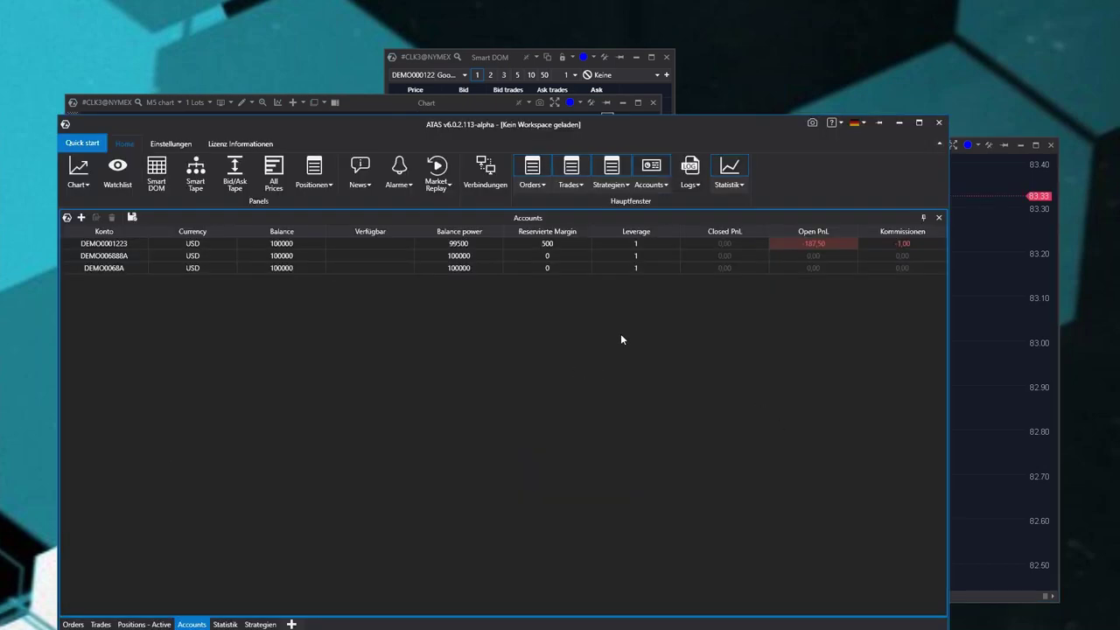
pyautogui.moveTo(672, 114); pyautogui.dragTo(682, 105)
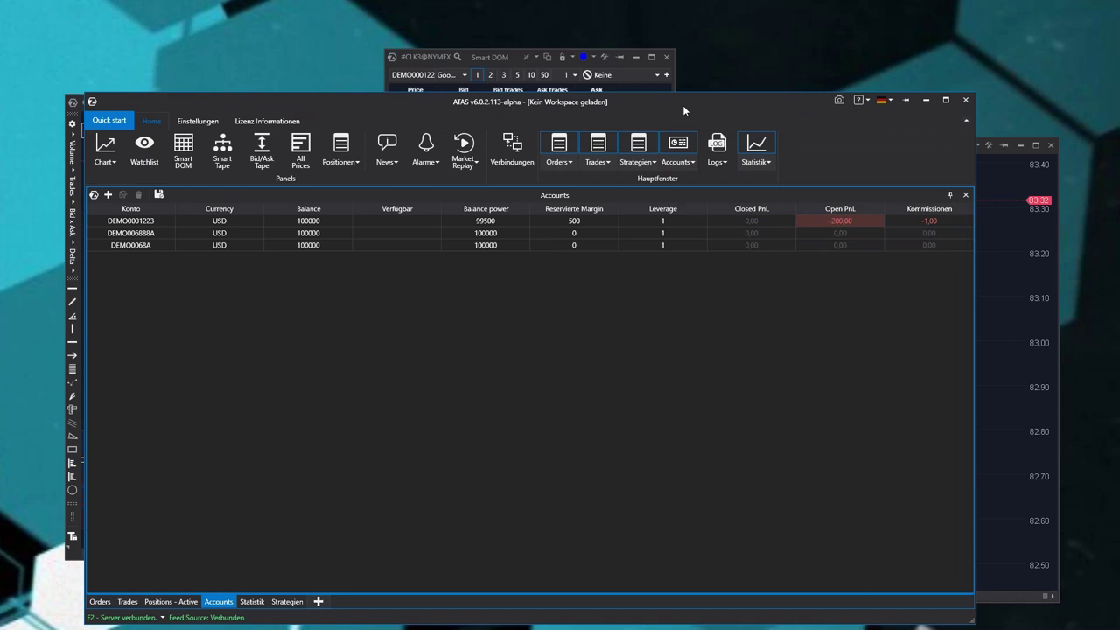
pyautogui.click(858, 101)
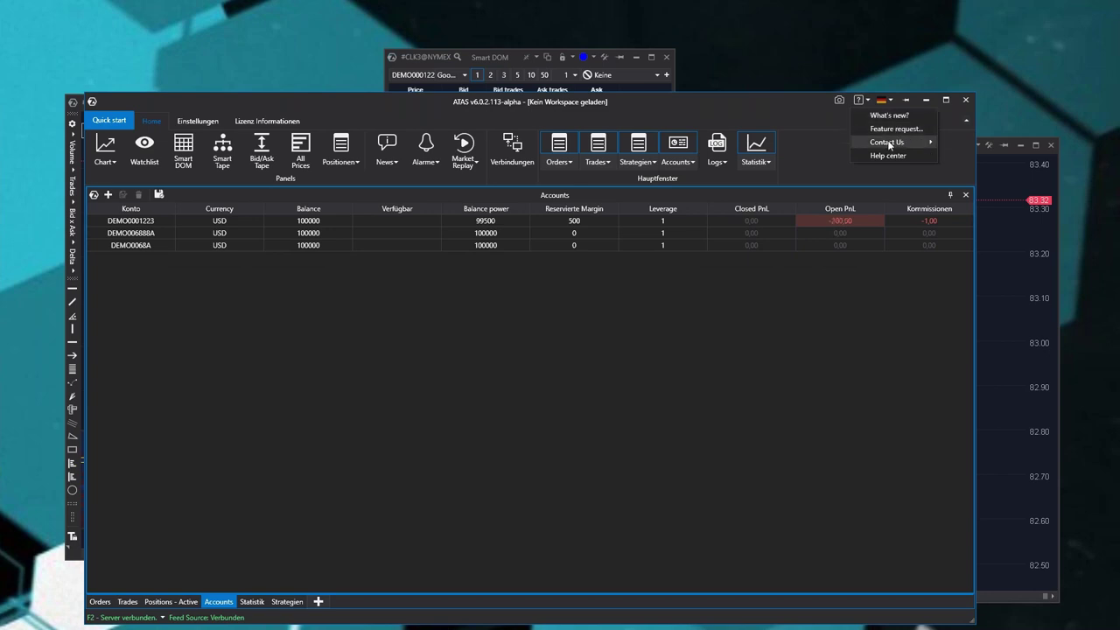
pyautogui.moveTo(892, 143)
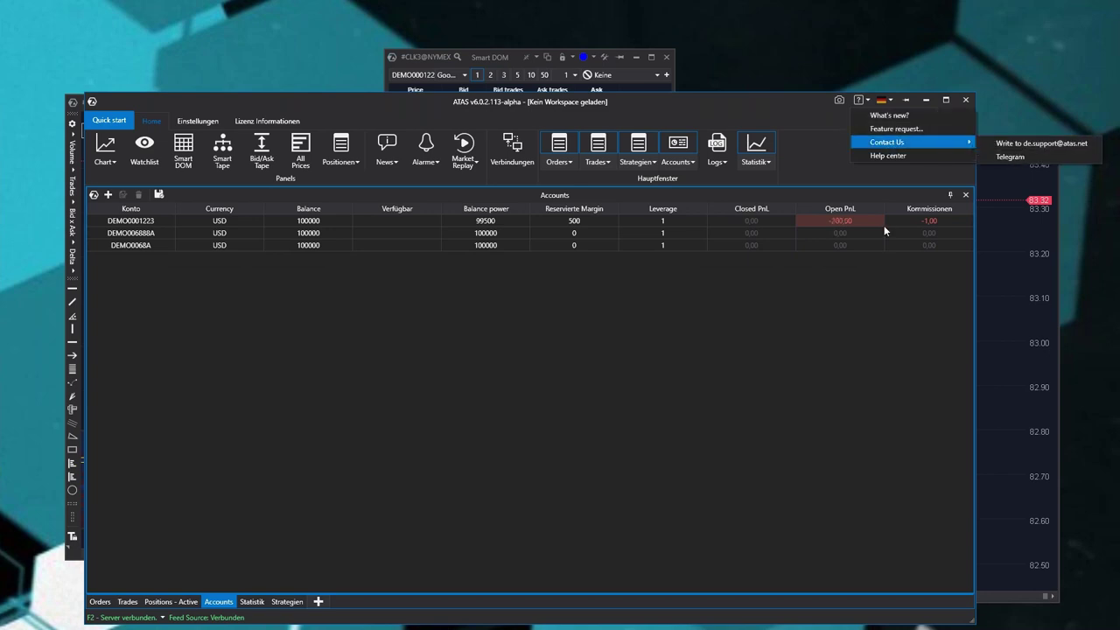
pyautogui.click(729, 207)
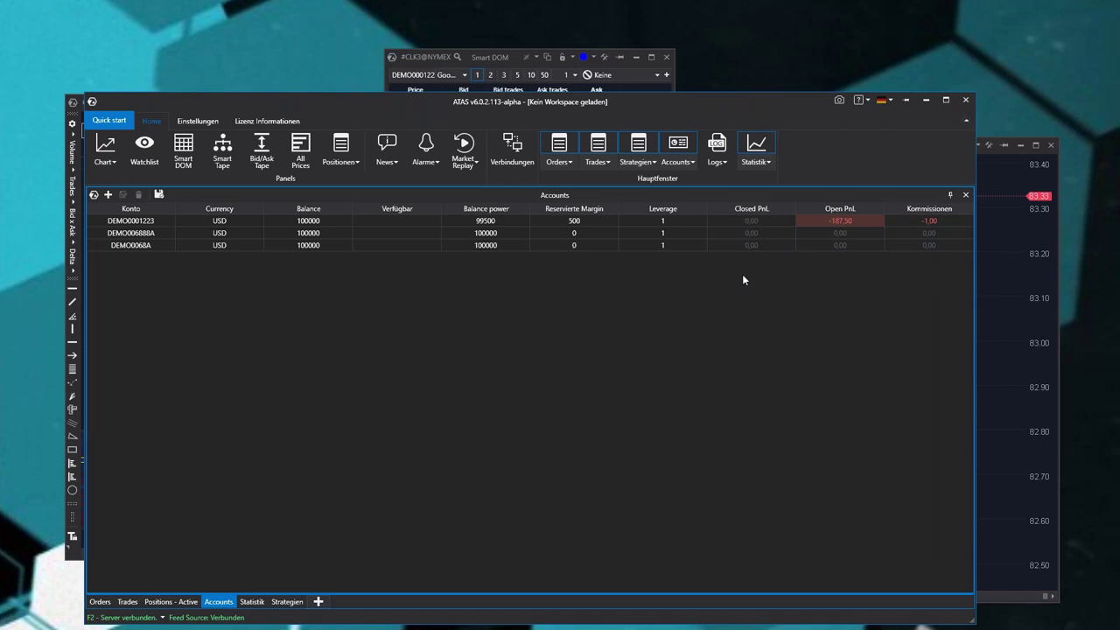
# Step: Move the cloned CL chart over the main window and close it
pyautogui.click(1011, 296)
pyautogui.moveTo(804, 140); pyautogui.dragTo(537, 125)
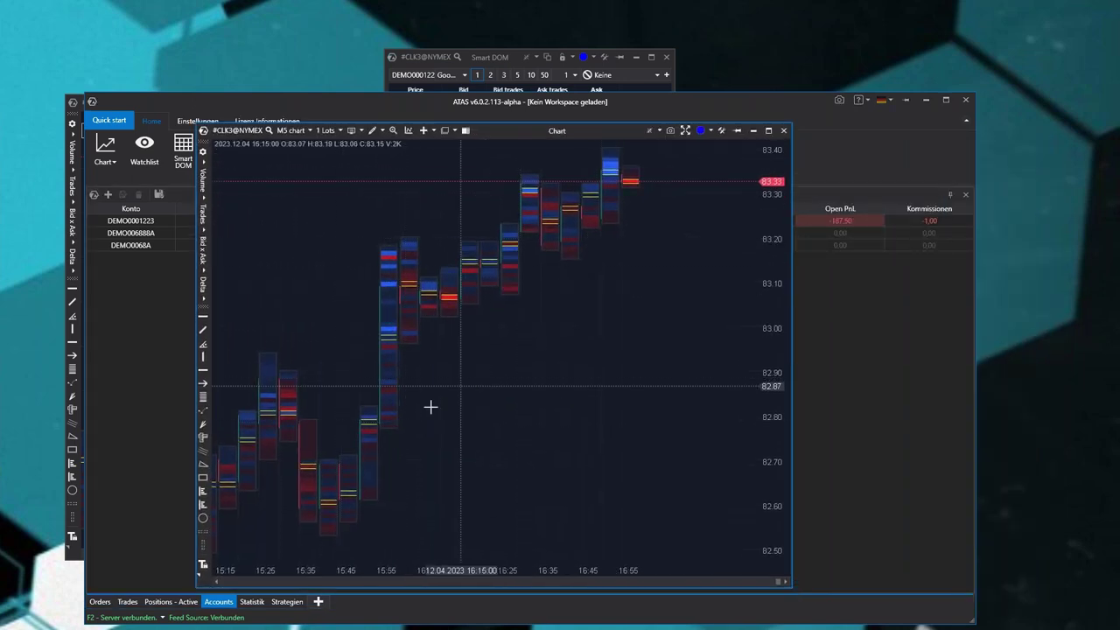
pyautogui.click(786, 131)
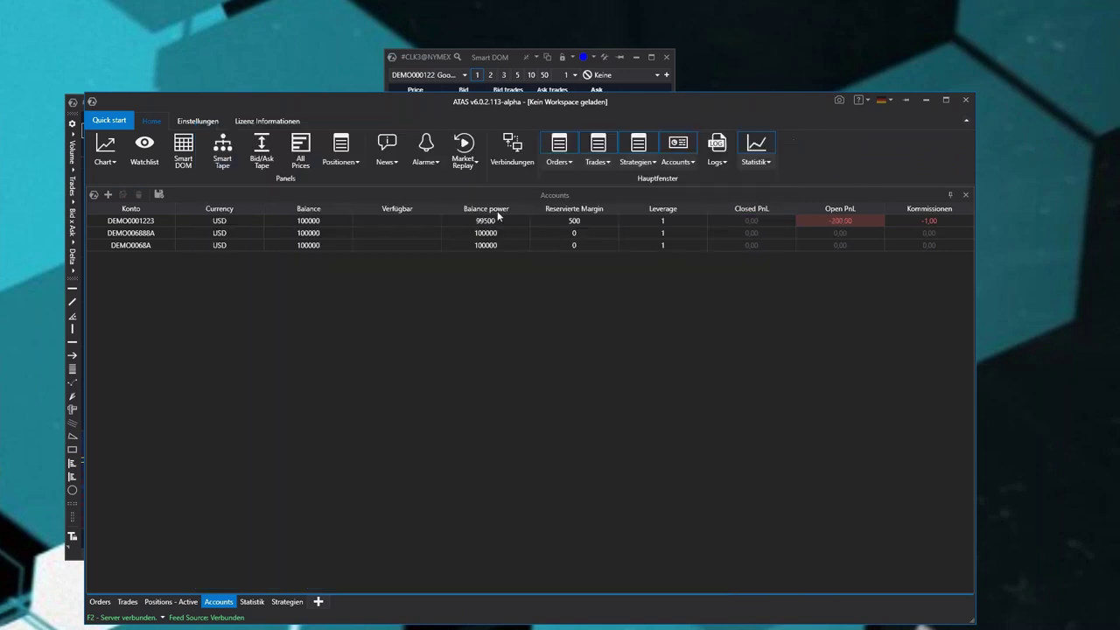
# Step: Close the remaining CL chart and the Smart DOM so that only the main window stays open
pyautogui.click(75, 144)
pyautogui.click(654, 102)
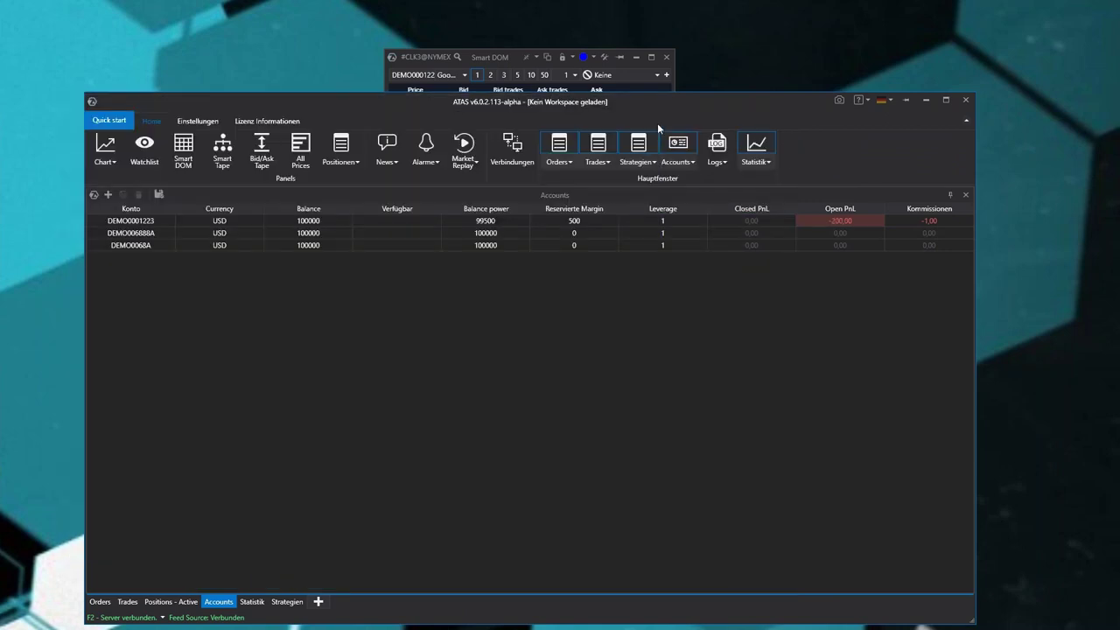
pyautogui.click(468, 63)
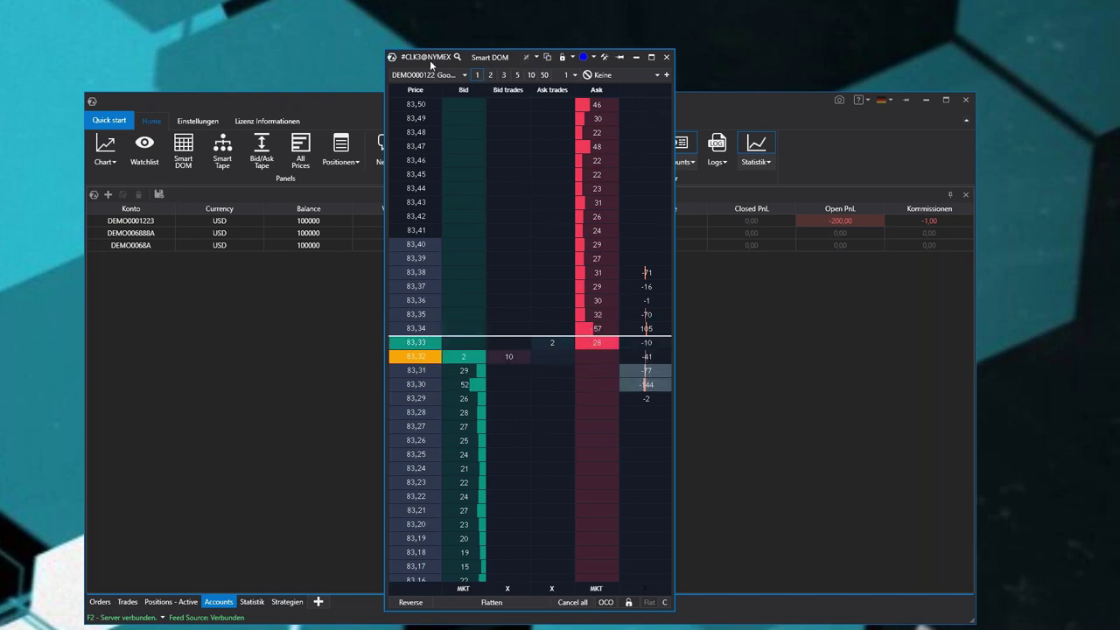
pyautogui.moveTo(431, 63); pyautogui.dragTo(523, 73)
pyautogui.click(757, 66)
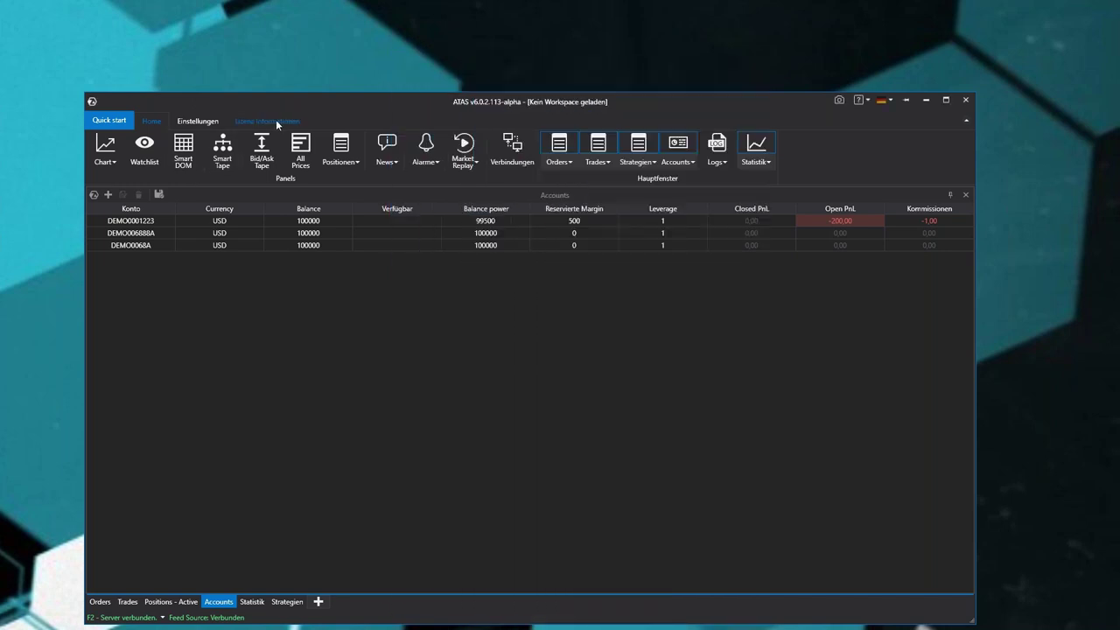
# Step: Open a Smart Tape for ES, move it over the main window and enlarge it
pyautogui.click(222, 151)
pyautogui.moveTo(561, 182); pyautogui.dragTo(539, 130)
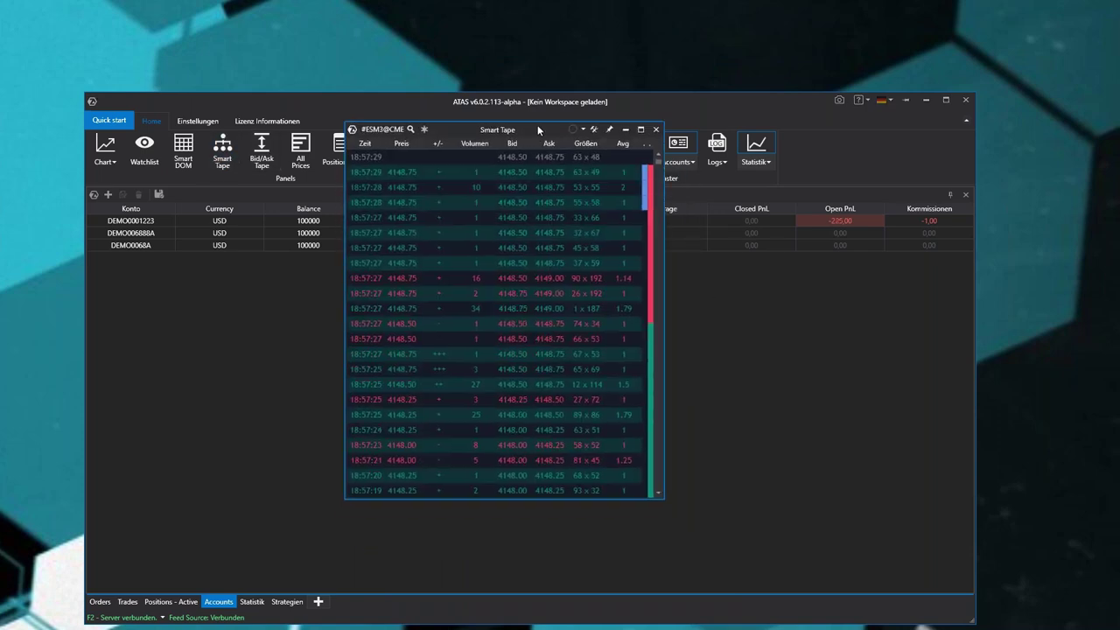
pyautogui.moveTo(669, 496); pyautogui.dragTo(768, 565)
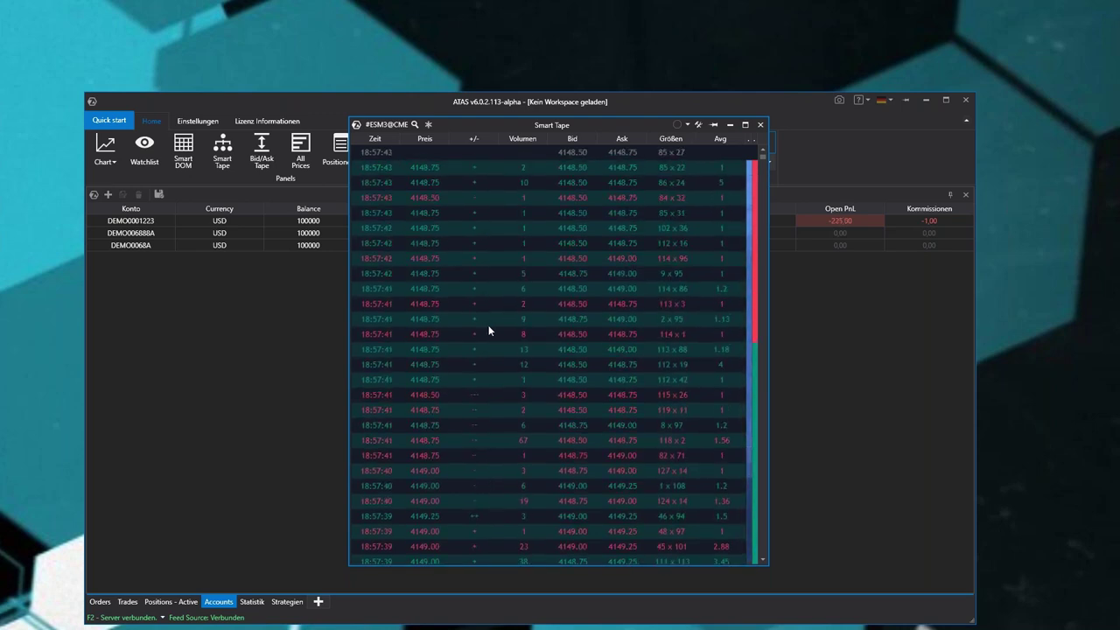
# Step: Set the Smart Tape's minimum volume for cumulative trades to 10 and close its settings
pyautogui.rightClick(503, 278)
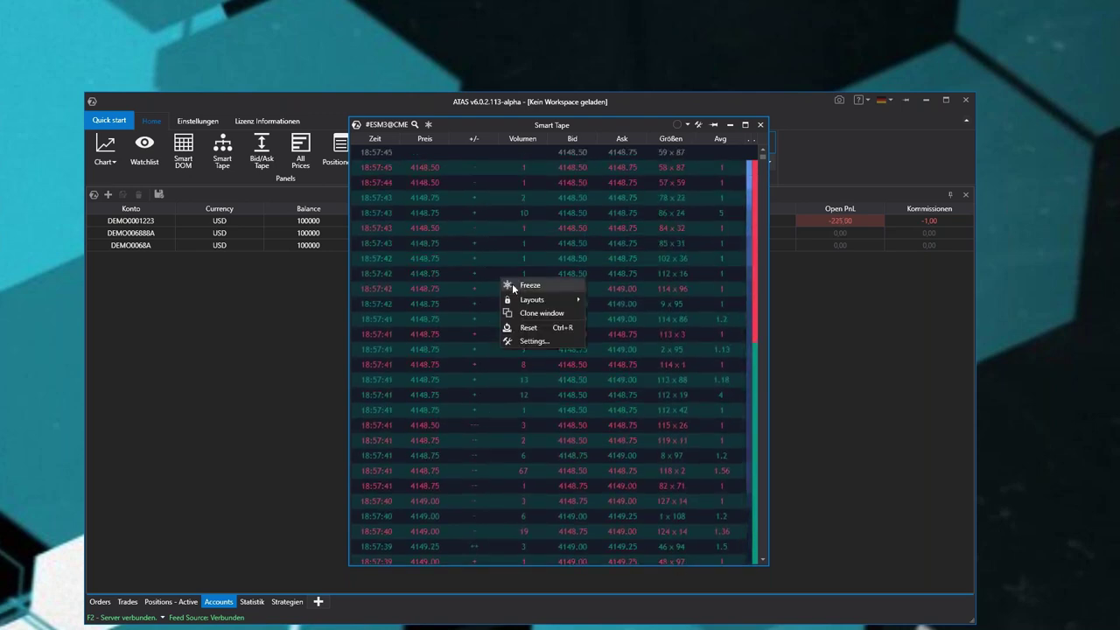
pyautogui.click(548, 341)
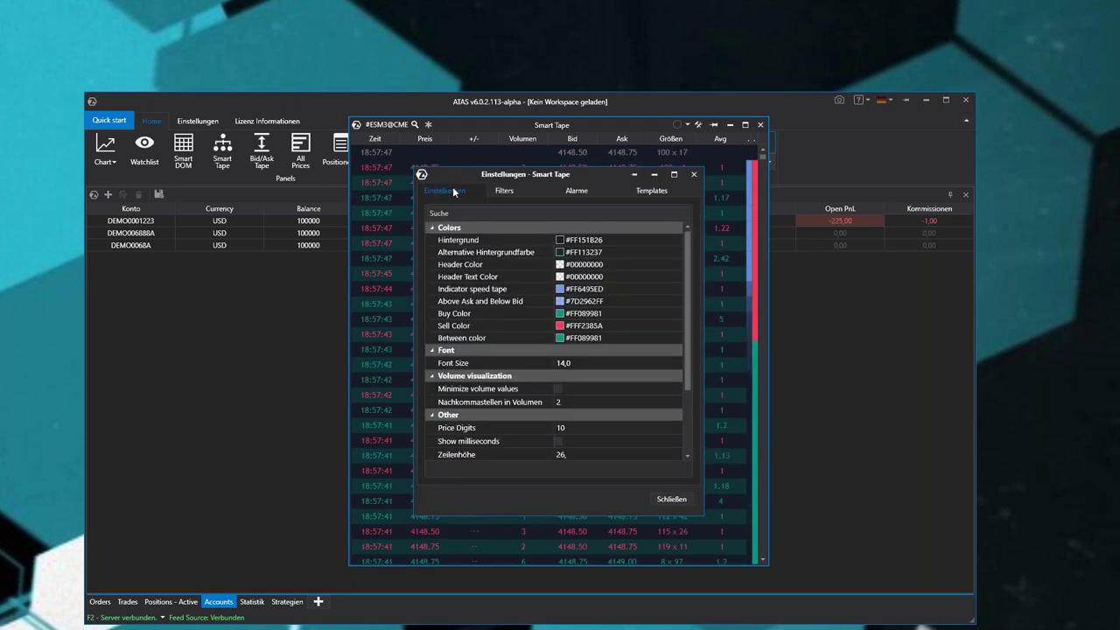
pyautogui.moveTo(525, 168); pyautogui.dragTo(850, 162)
pyautogui.click(820, 176)
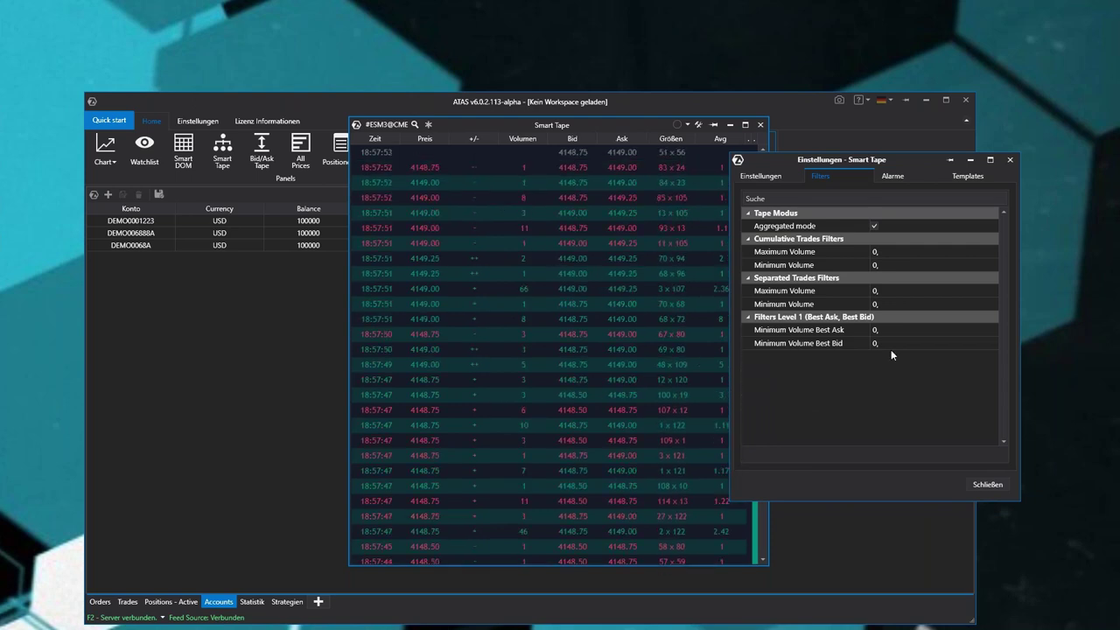
pyautogui.click(897, 265)
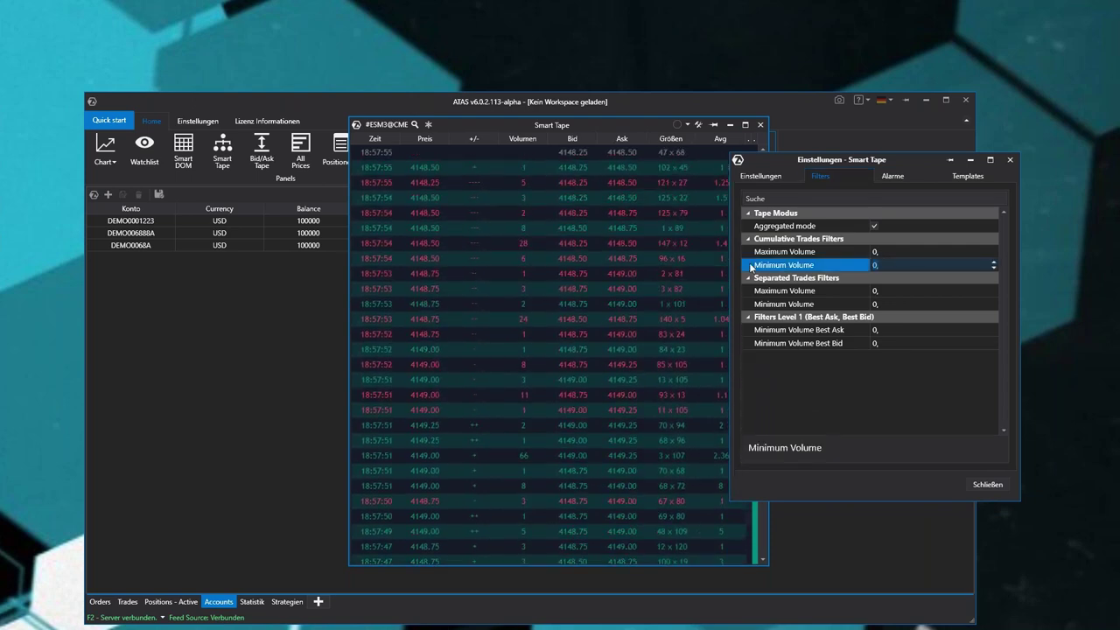
pyautogui.write('10')
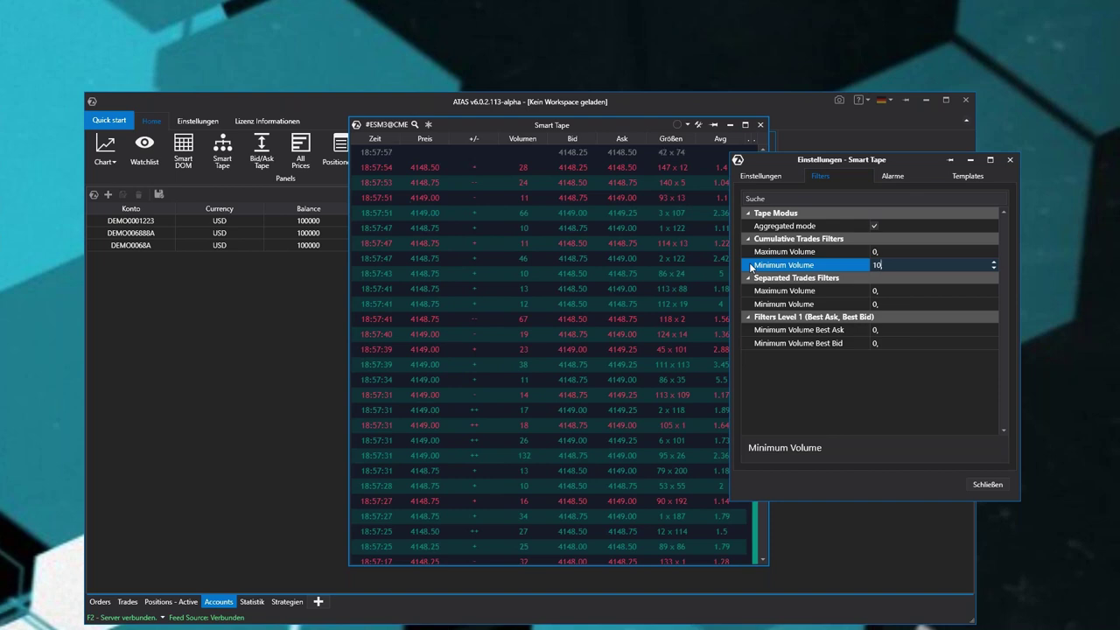
pyautogui.click(983, 486)
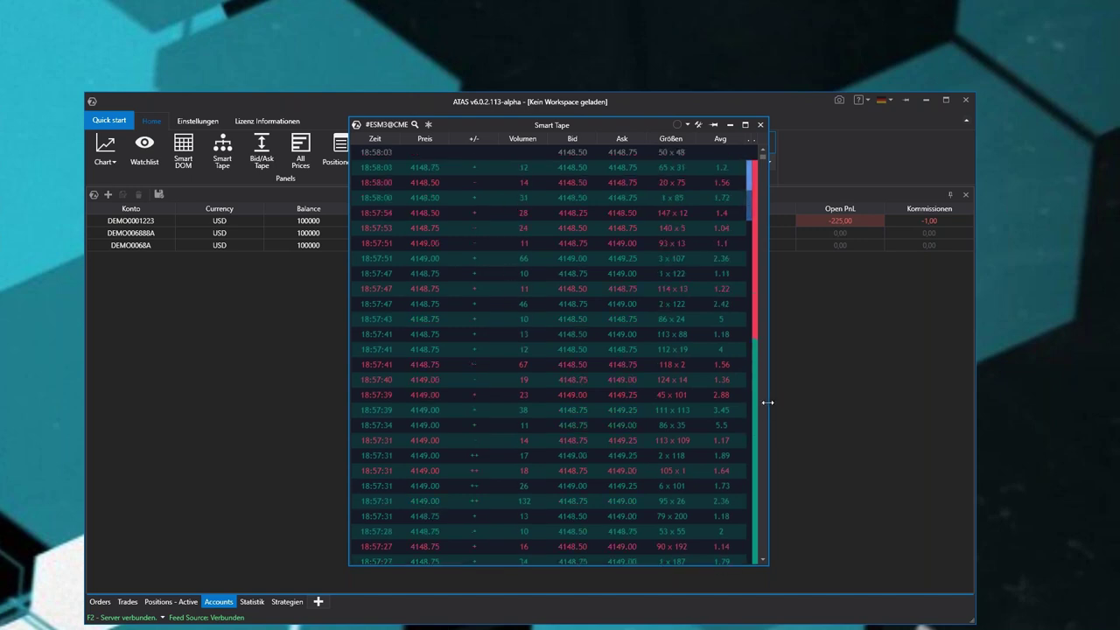
# Step: Narrow the Smart Tape window and hide its +/-, Avg, Speed and Buy/Sell power columns
pyautogui.moveTo(769, 402); pyautogui.dragTo(632, 403)
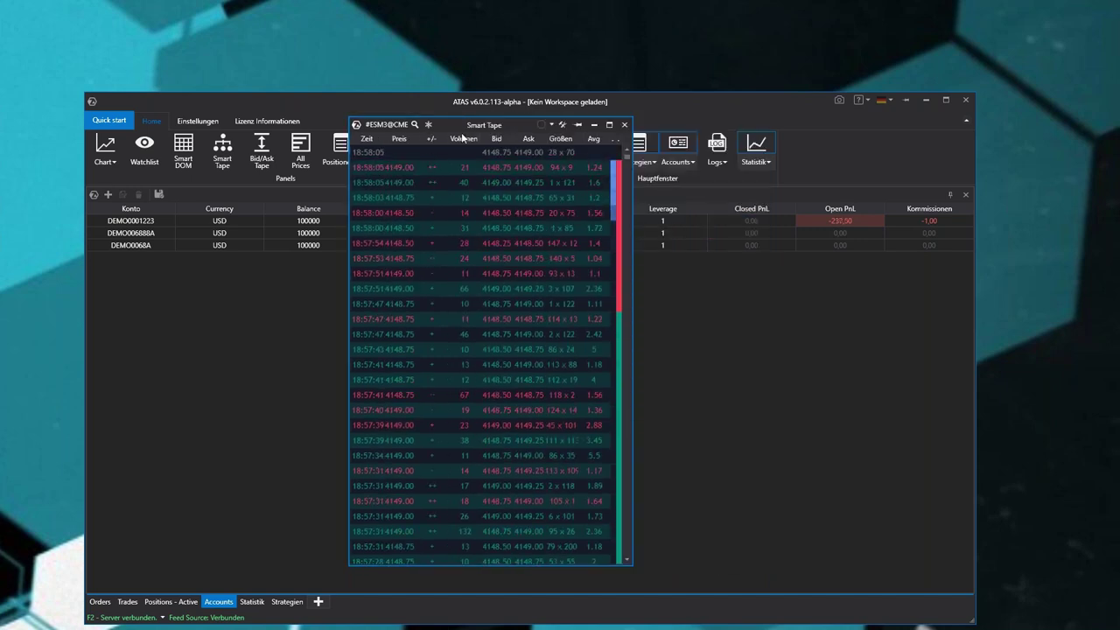
pyautogui.rightClick(456, 139)
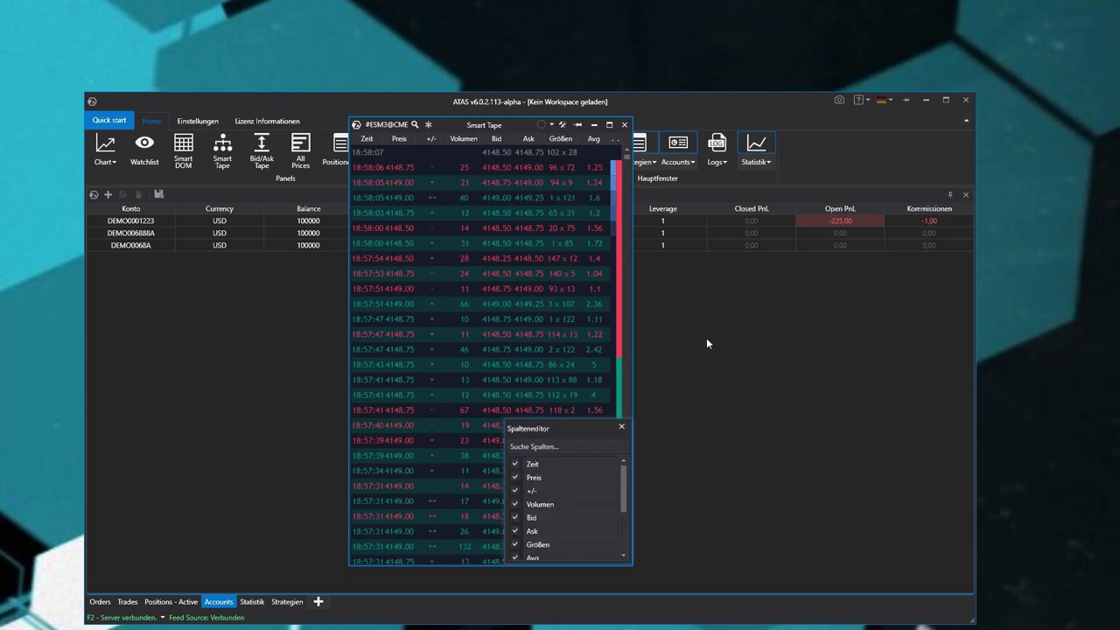
pyautogui.click(515, 491)
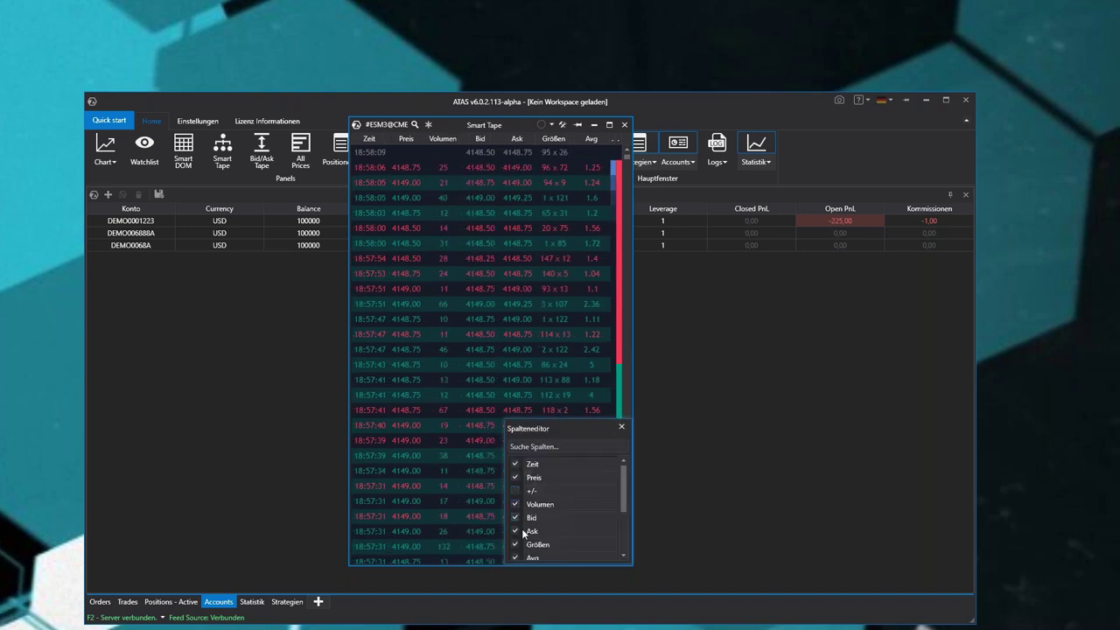
pyautogui.scroll(-3, 522, 528)
pyautogui.click(515, 471)
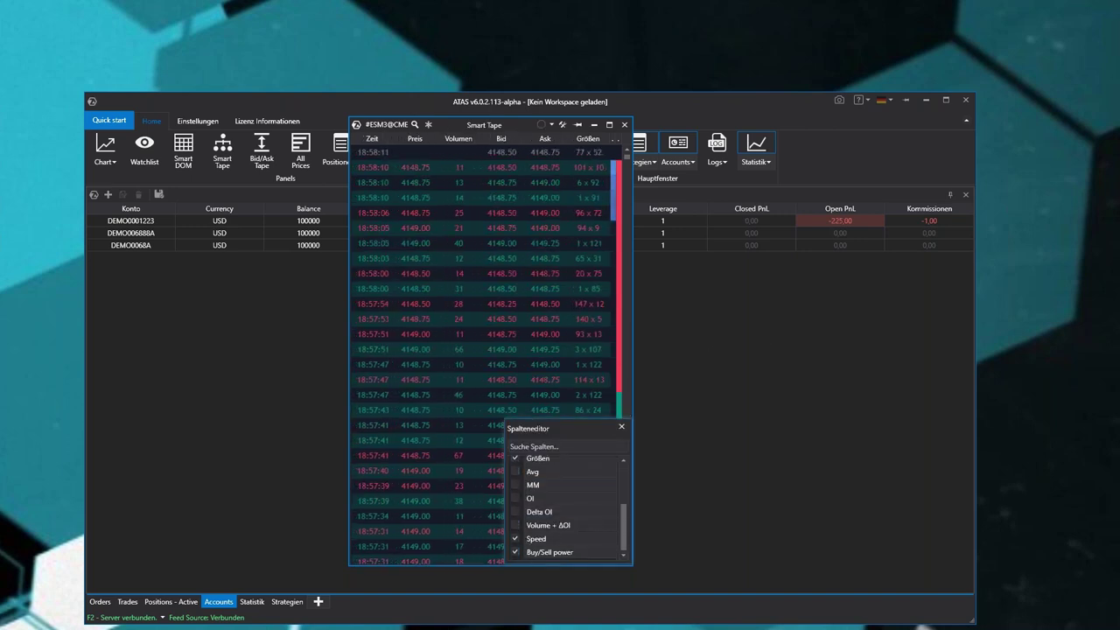
pyautogui.click(514, 538)
# Step: Hide the Smart Tape's Bid, Ask and Größen columns, close the column editor, then narrow and move the window
pyautogui.scroll(3, 534, 507)
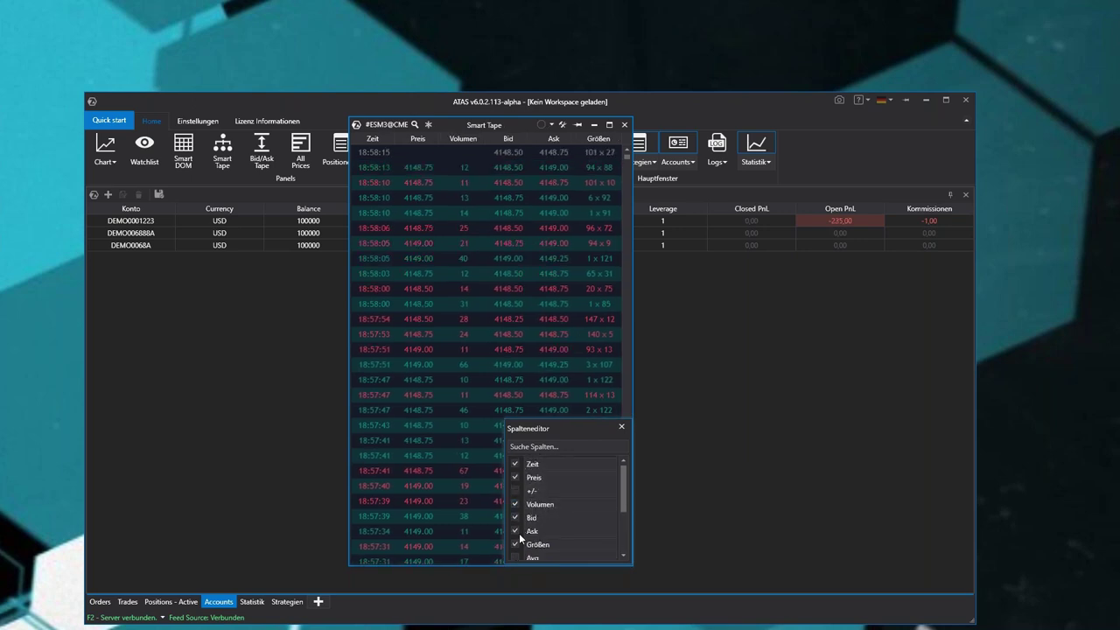
pyautogui.click(514, 518)
pyautogui.click(515, 531)
pyautogui.click(515, 545)
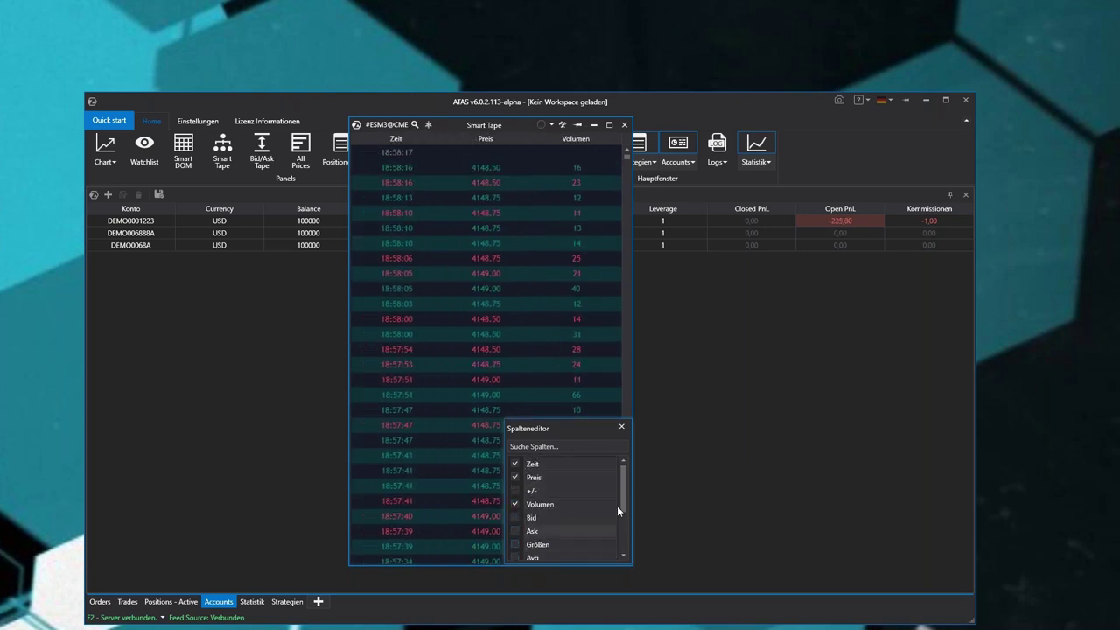
pyautogui.click(622, 427)
pyautogui.moveTo(631, 429); pyautogui.dragTo(543, 432)
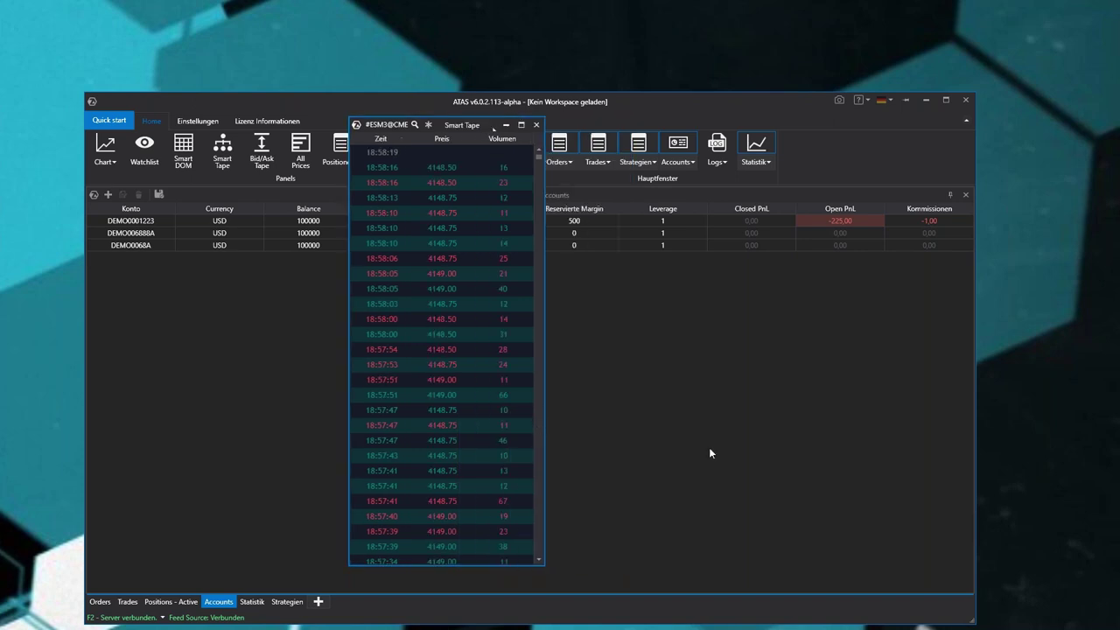
pyautogui.moveTo(371, 127); pyautogui.dragTo(576, 127)
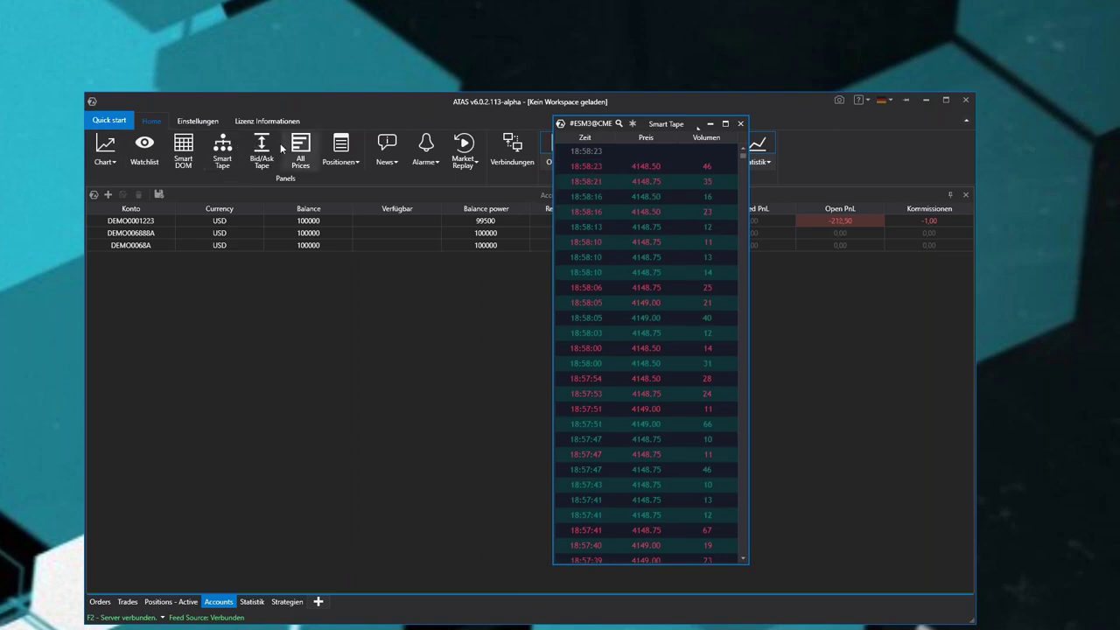
# Step: Open a new ES chart and move it and the main window apart
pyautogui.click(109, 152)
pyautogui.doubleClick(446, 274)
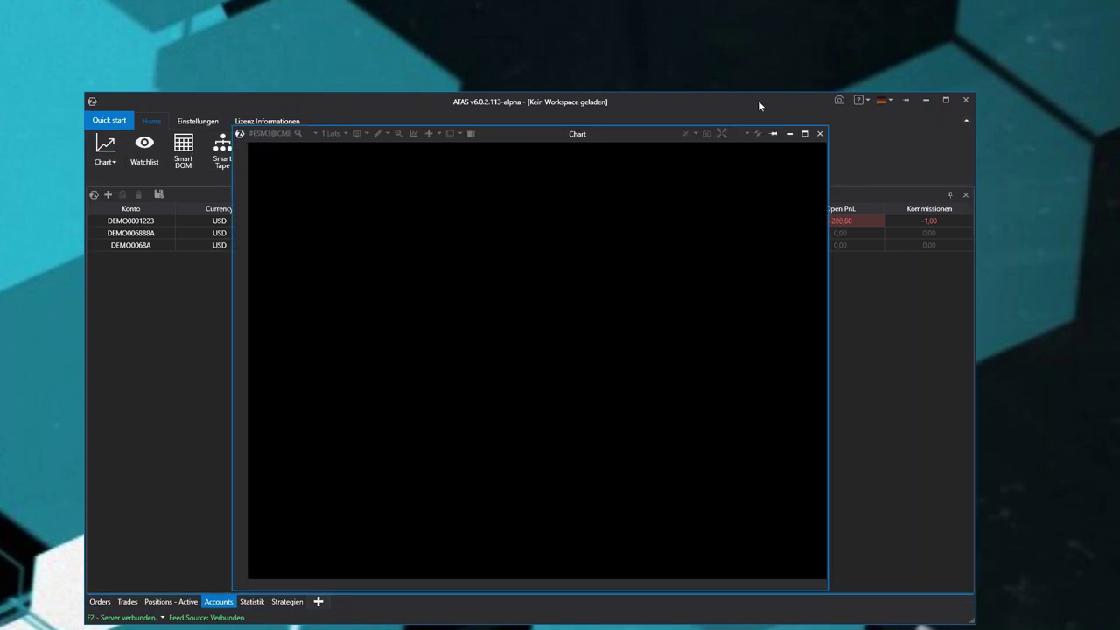
pyautogui.moveTo(758, 99); pyautogui.dragTo(770, 365)
pyautogui.moveTo(522, 140); pyautogui.dragTo(343, 128)
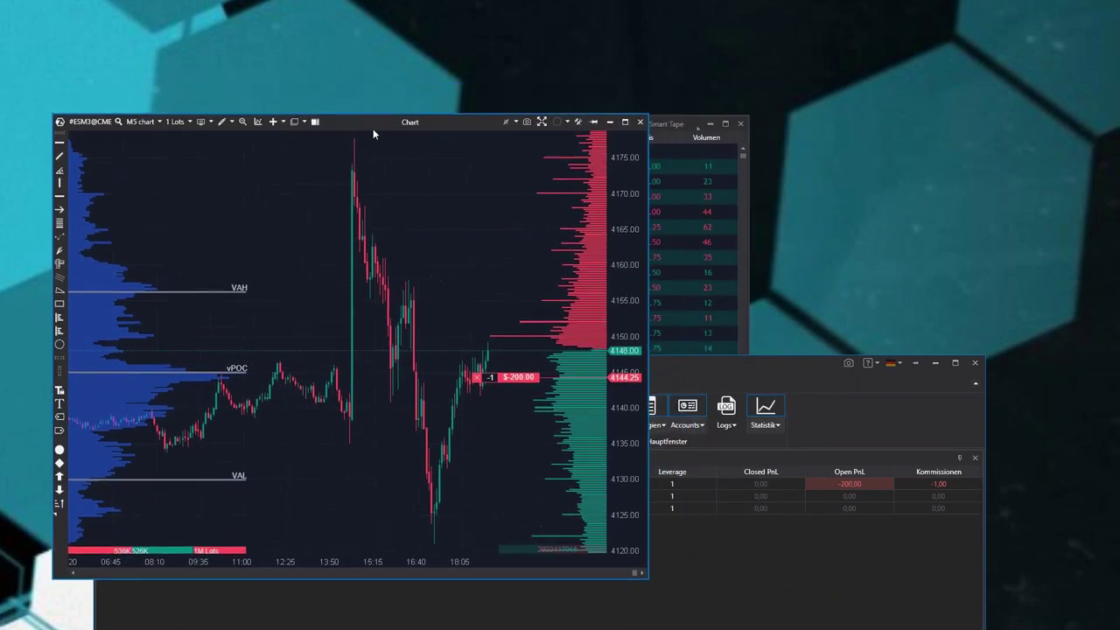
pyautogui.moveTo(799, 374); pyautogui.dragTo(930, 391)
# Step: Arrange the chart and Smart Tape windows and dock the Smart Tape along the chart's right side
pyautogui.click(686, 174)
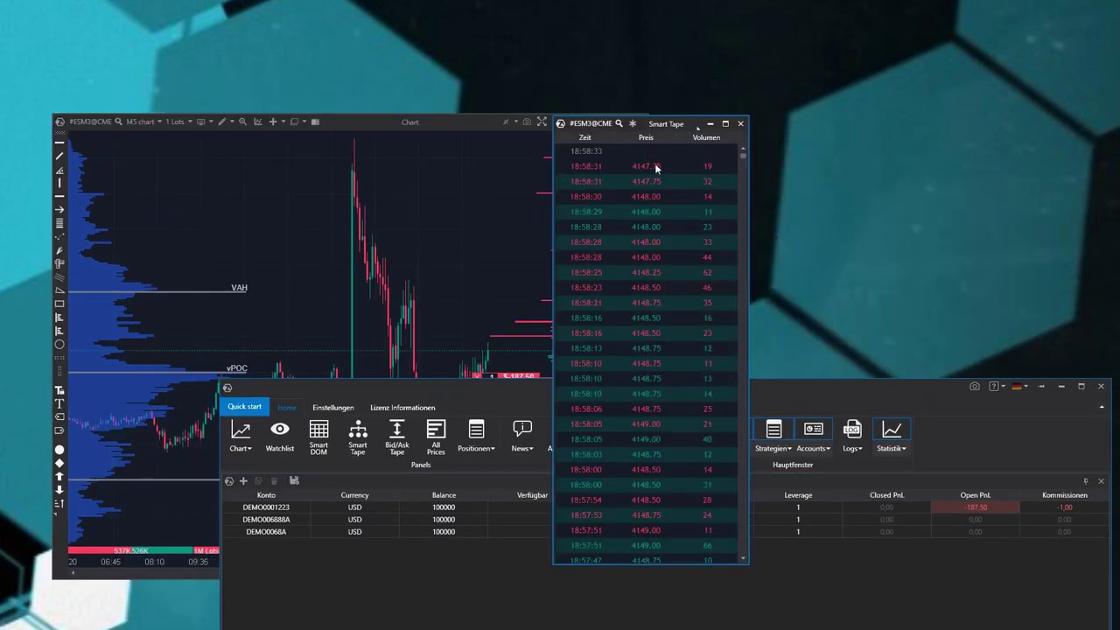
pyautogui.moveTo(658, 122); pyautogui.dragTo(874, 153)
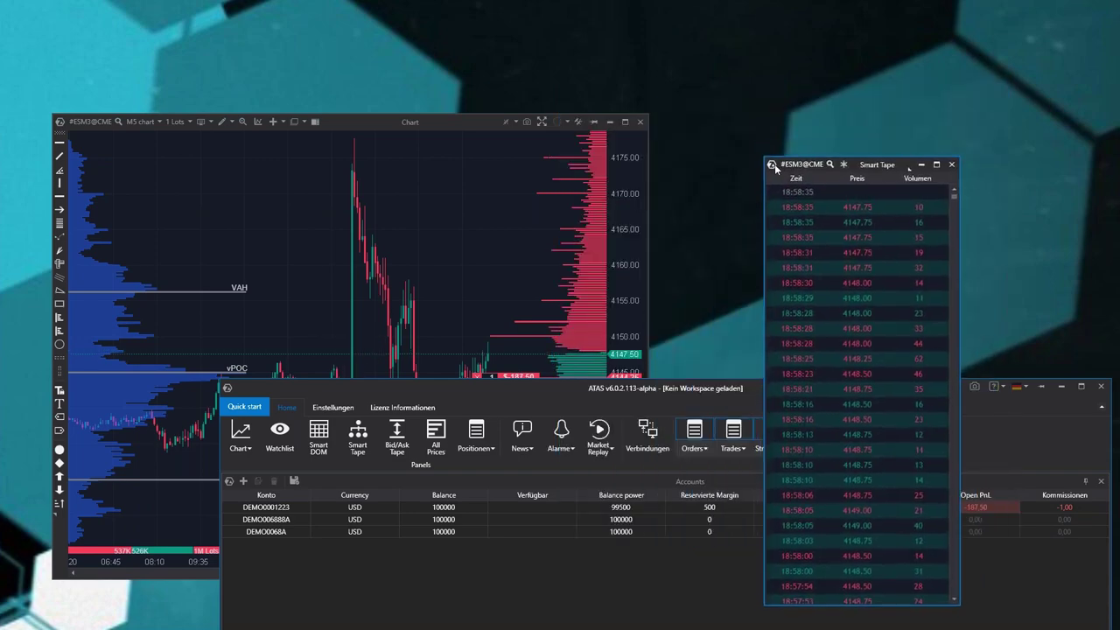
pyautogui.moveTo(398, 109); pyautogui.dragTo(424, 44)
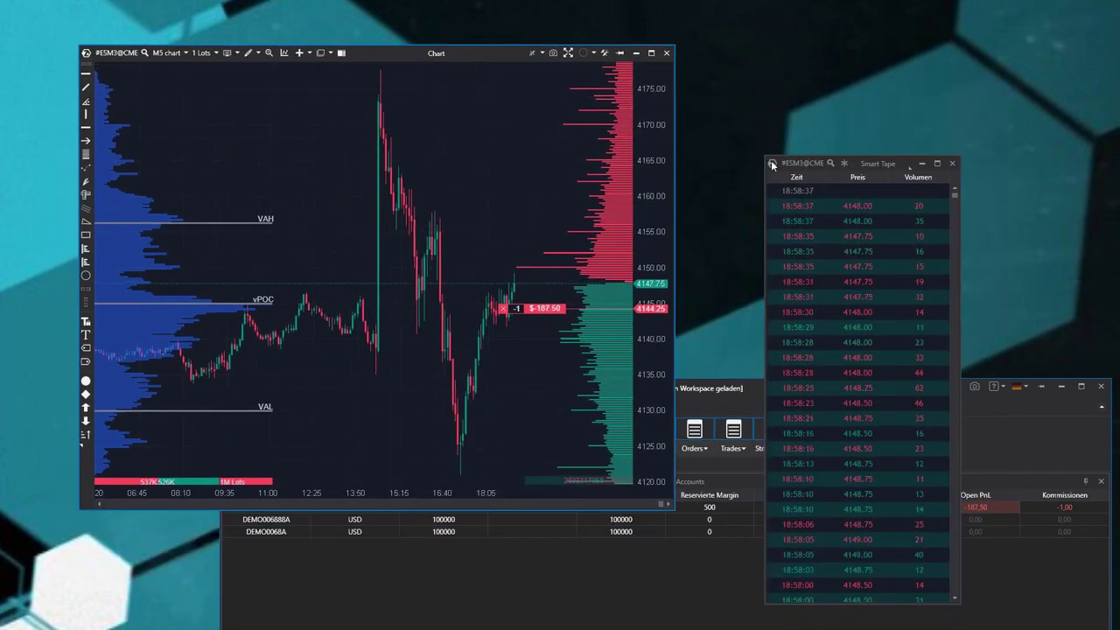
pyautogui.moveTo(770, 166); pyautogui.dragTo(399, 277)
pyautogui.moveTo(400, 280); pyautogui.dragTo(400, 280)
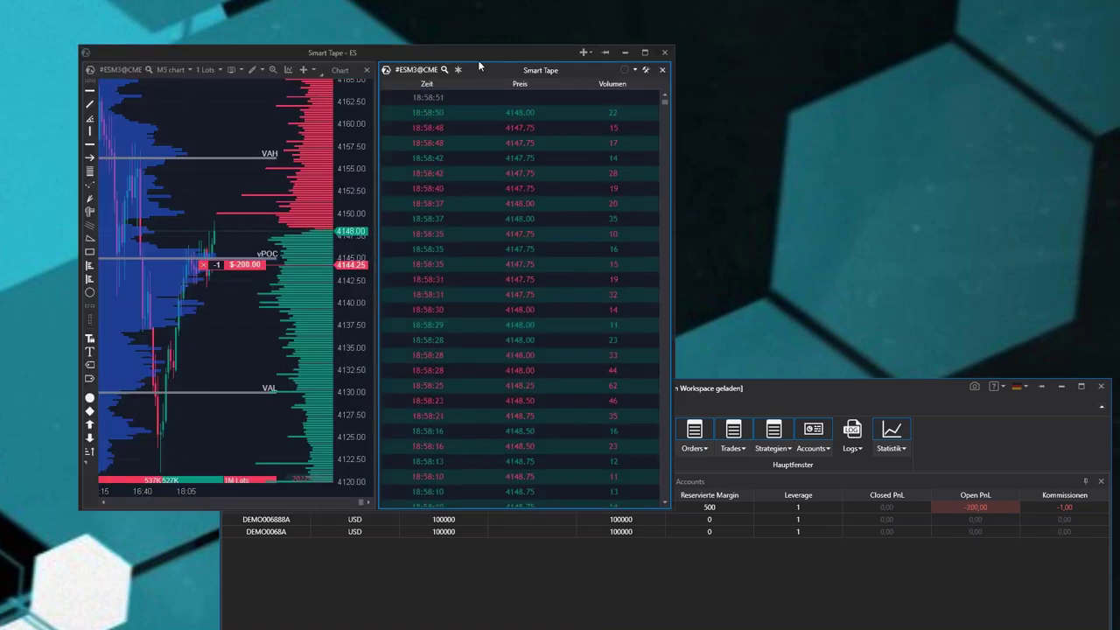
# Step: Widen the chart area against the docked Smart Tape and reposition the combined window
pyautogui.moveTo(479, 59); pyautogui.dragTo(522, 48)
pyautogui.moveTo(420, 309); pyautogui.dragTo(556, 306)
pyautogui.moveTo(548, 44); pyautogui.dragTo(633, 95)
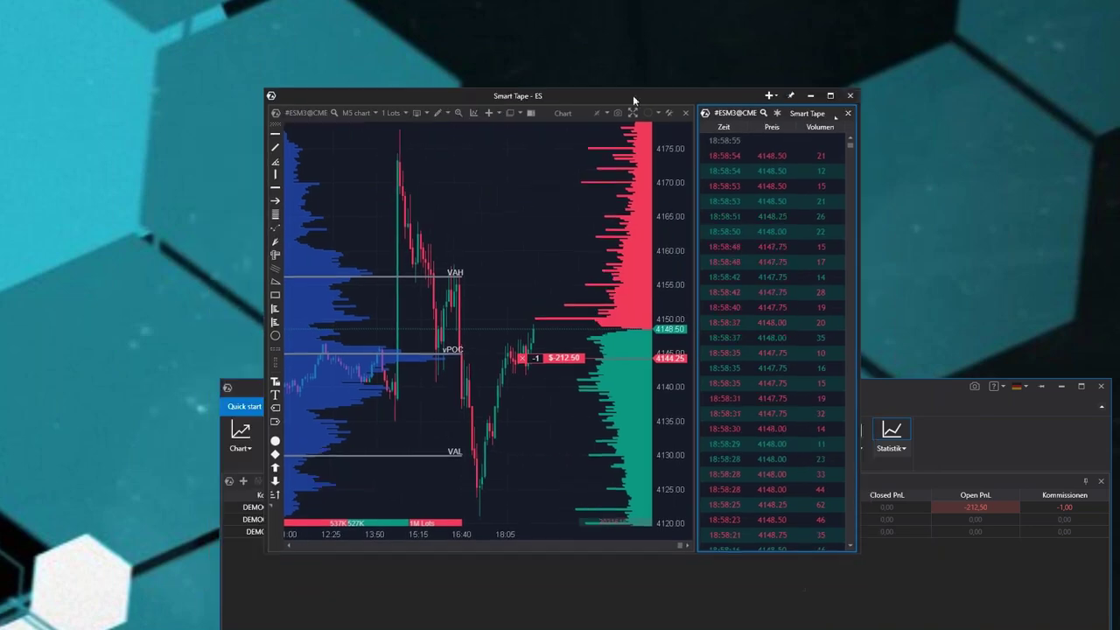
pyautogui.click(828, 100)
pyautogui.moveTo(766, 13); pyautogui.dragTo(706, 79)
# Step: Clone the ES M5 chart and dock the copy as a second tab on the original chart
pyautogui.rightClick(556, 203)
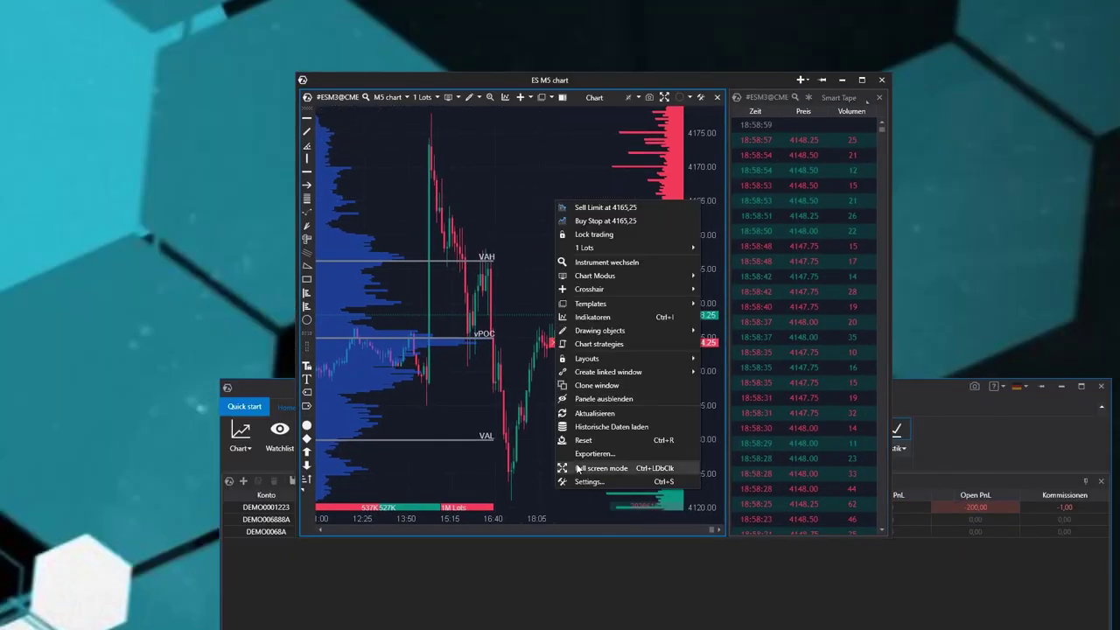
pyautogui.click(790, 401)
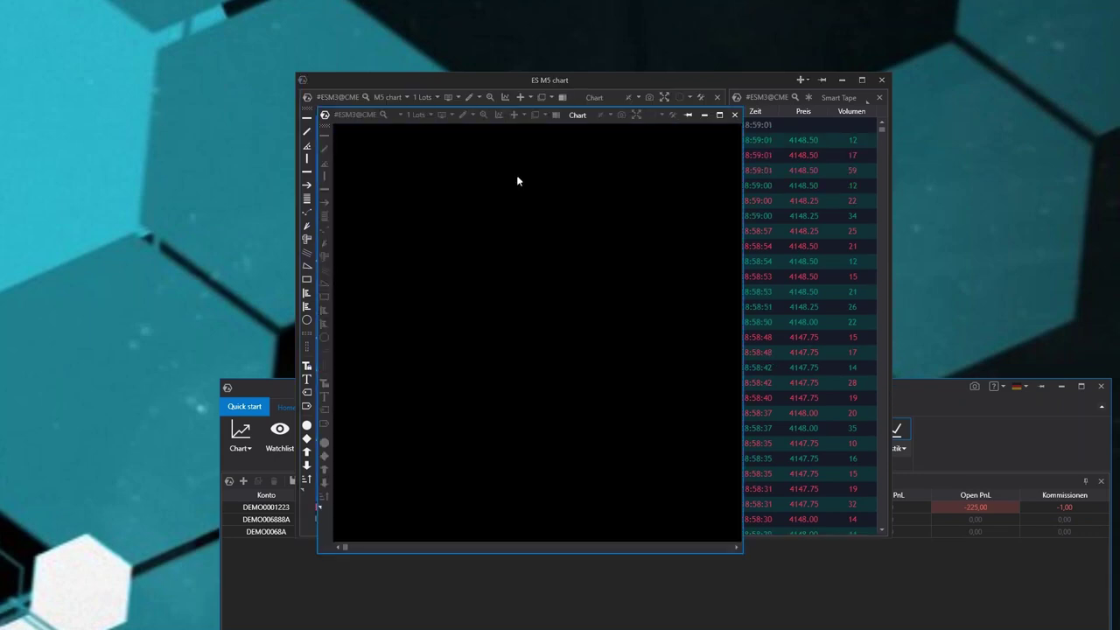
pyautogui.moveTo(347, 116); pyautogui.dragTo(512, 317)
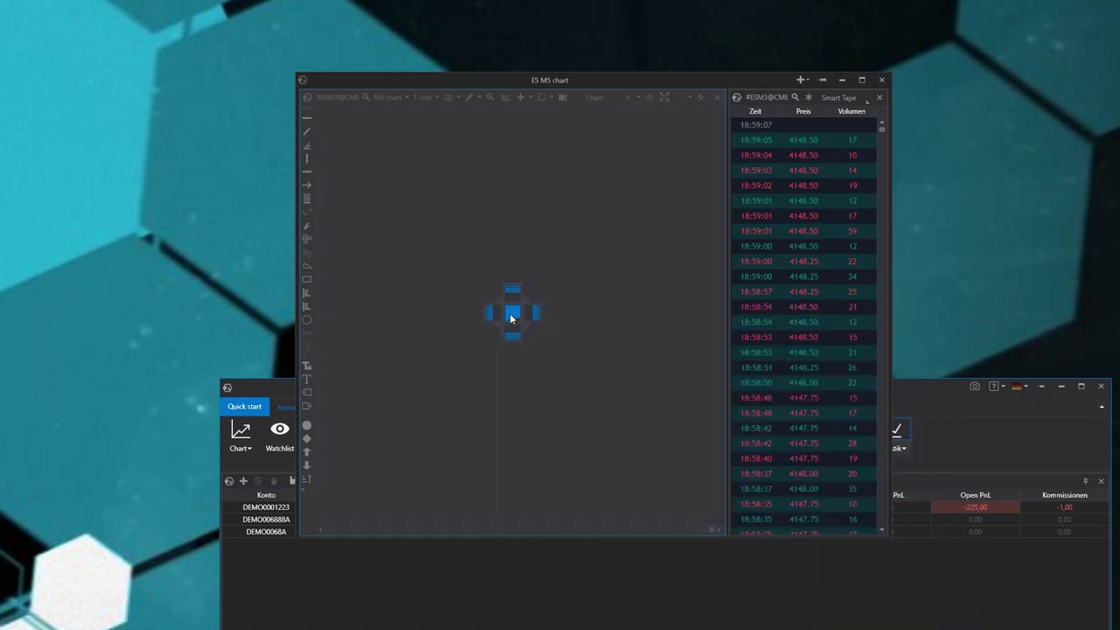
pyautogui.click(333, 529)
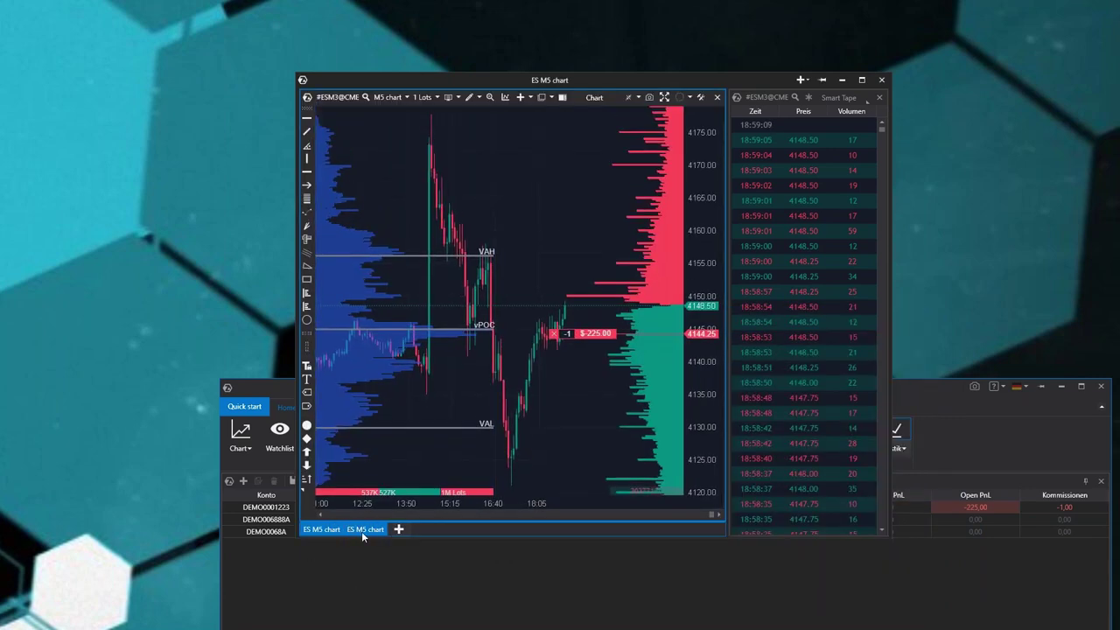
# Step: Set the second chart tab to the M10 timeframe and switch between the M5 and M10 tabs
pyautogui.click(367, 531)
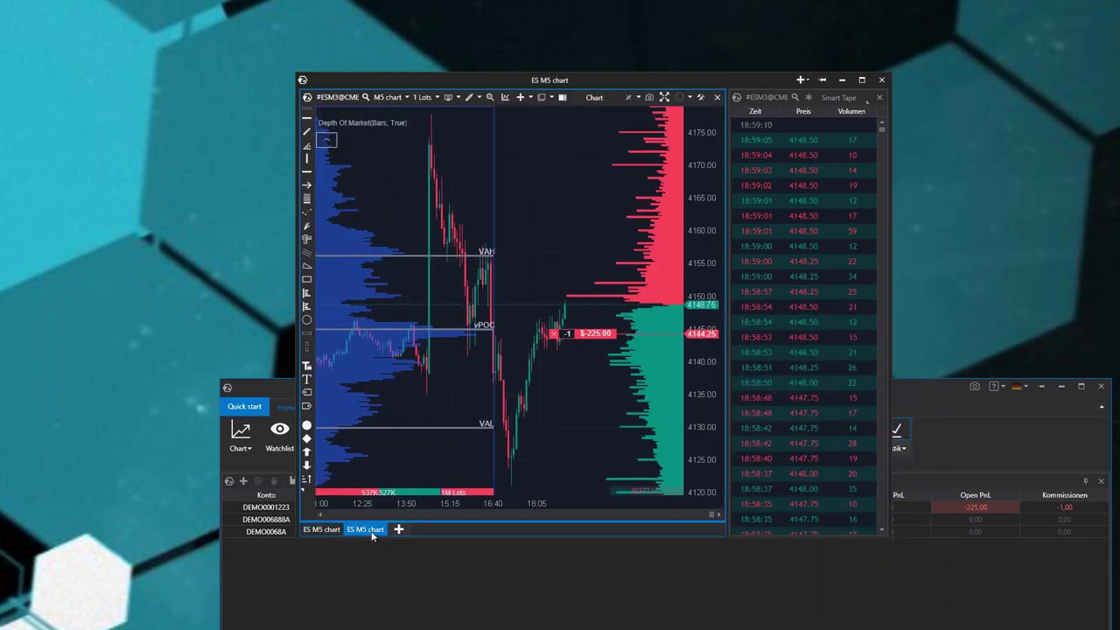
pyautogui.click(388, 97)
pyautogui.click(564, 118)
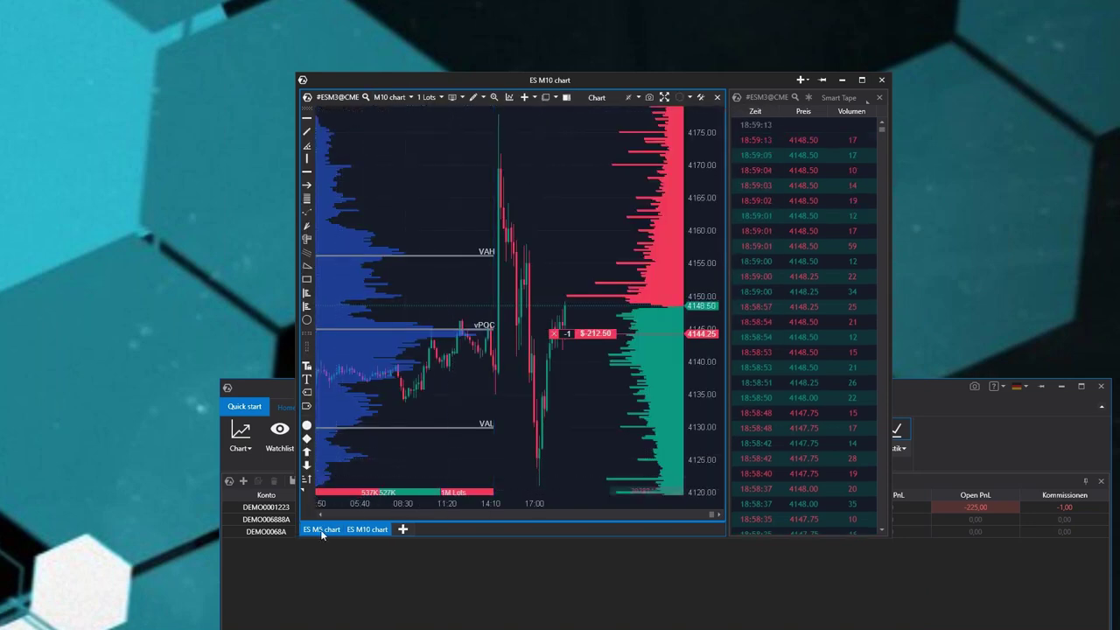
pyautogui.click(371, 531)
pyautogui.click(331, 531)
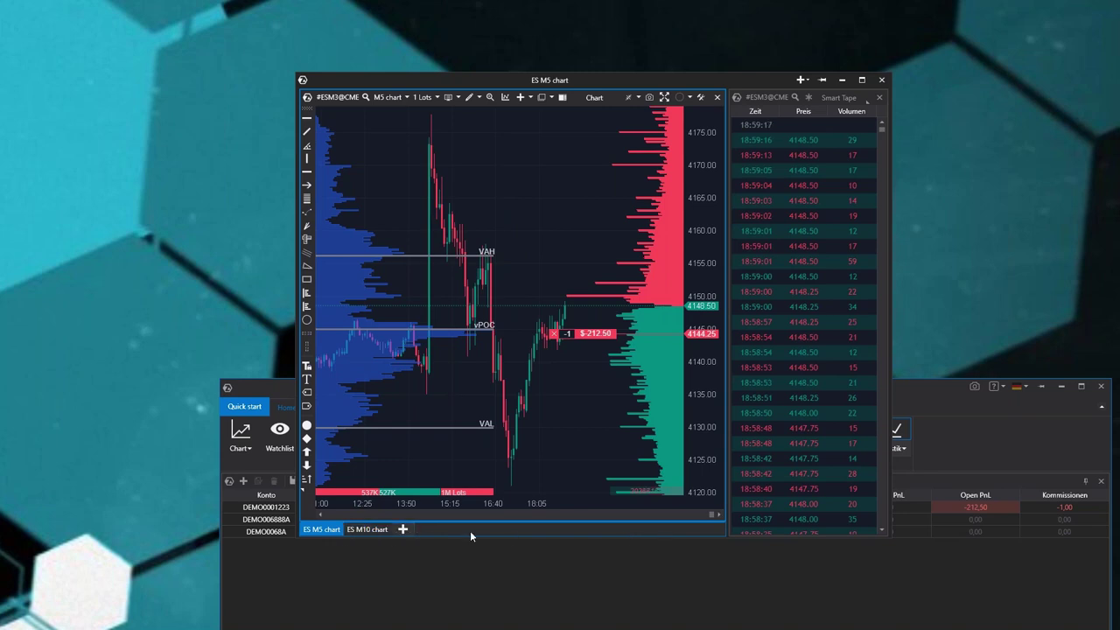
pyautogui.click(364, 530)
pyautogui.click(320, 529)
pyautogui.click(388, 530)
# Step: Add an FDAX chart as a third tab beside the M5 and M10 charts, and bring the main window into view
pyautogui.click(404, 529)
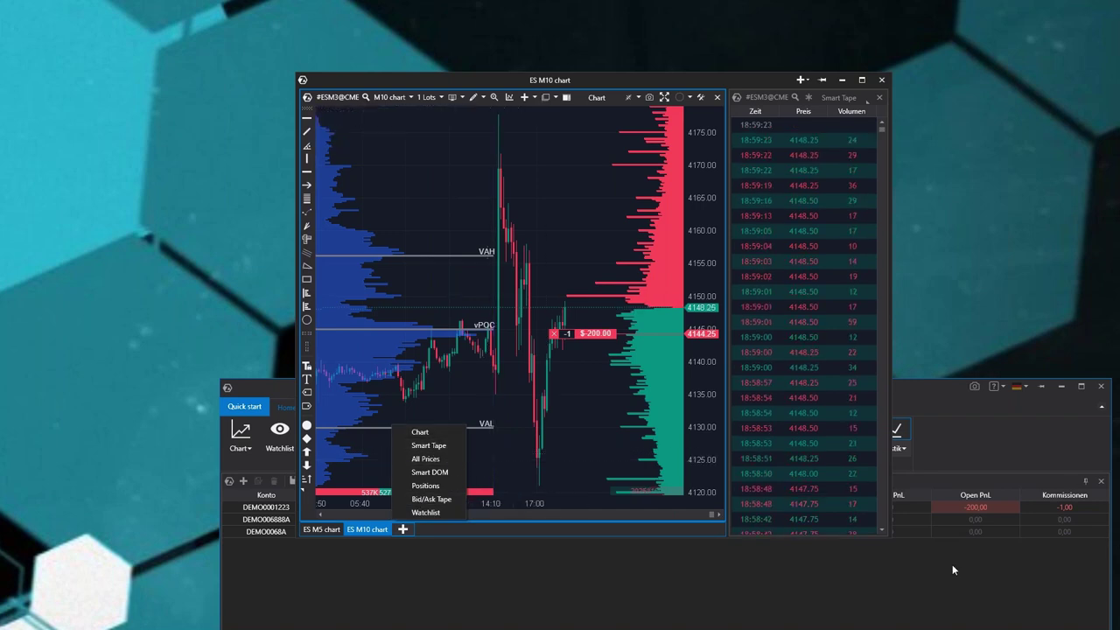
pyautogui.click(420, 433)
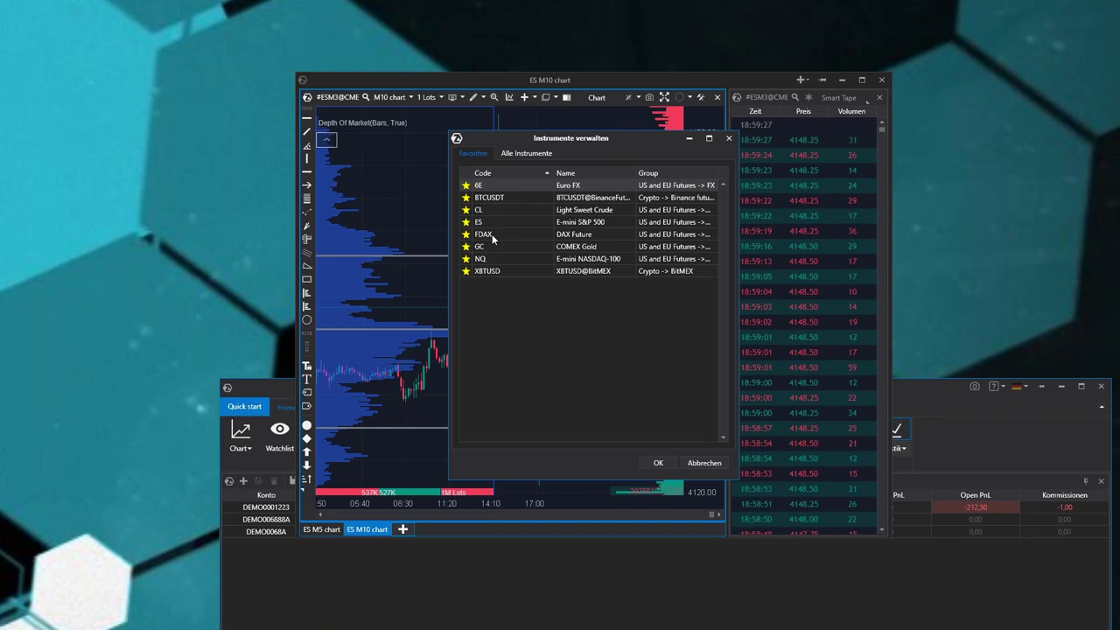
pyautogui.doubleClick(491, 234)
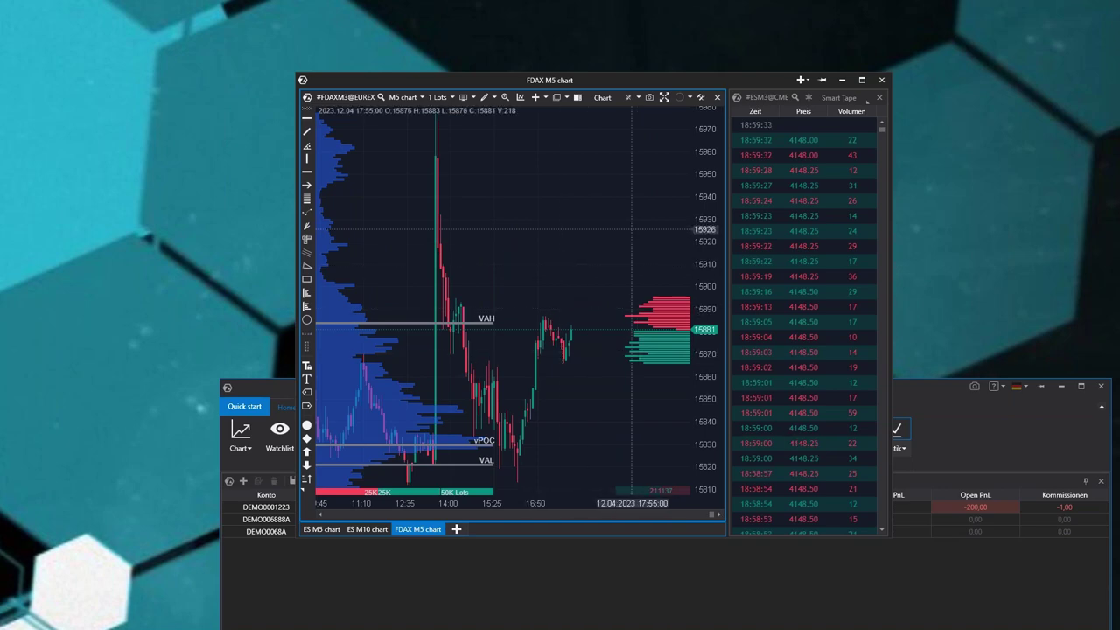
pyautogui.moveTo(612, 80); pyautogui.dragTo(579, 91)
pyautogui.moveTo(922, 390); pyautogui.dragTo(815, 91)
# Step: Open a Bid/Ask Tape for ES, enlarge it to examine its columns, and close it
pyautogui.click(289, 131)
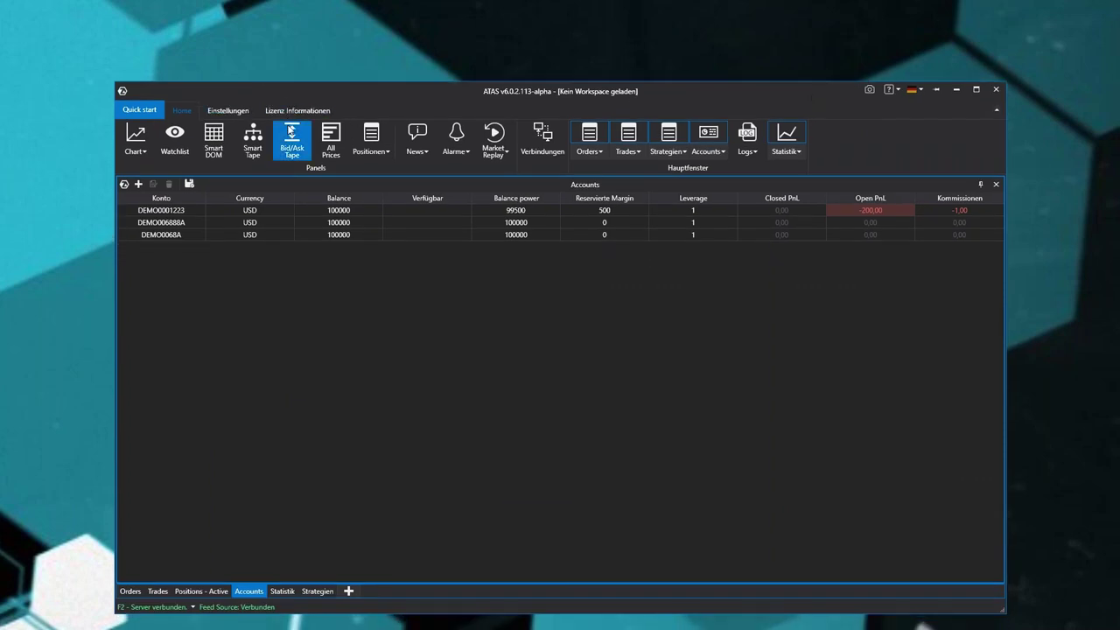
pyautogui.doubleClick(462, 265)
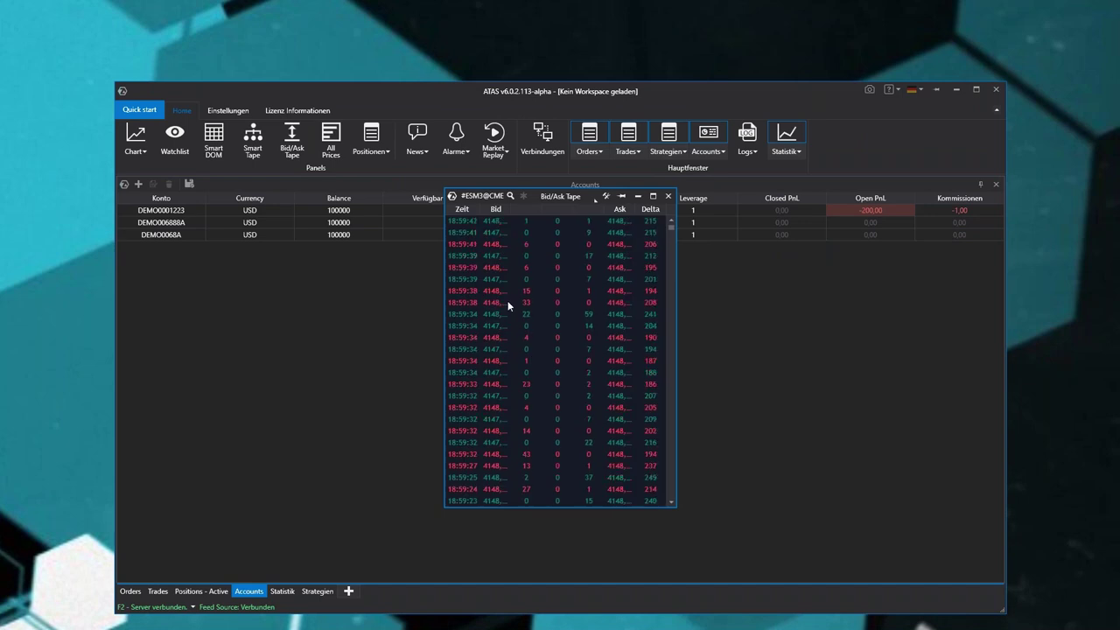
pyautogui.moveTo(676, 505); pyautogui.dragTo(790, 561)
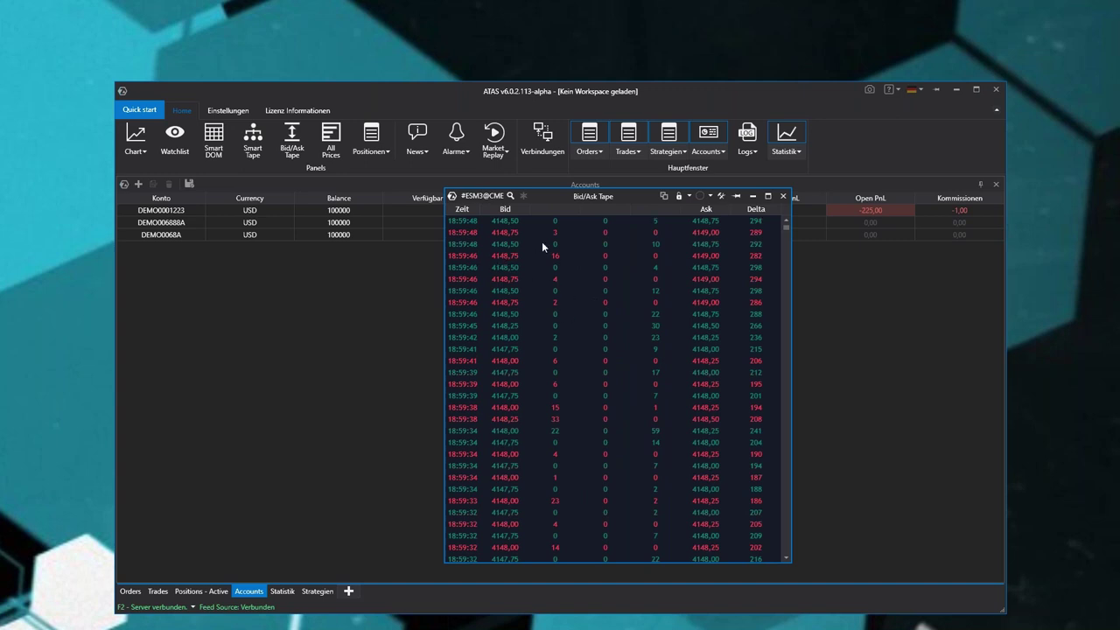
pyautogui.click(783, 196)
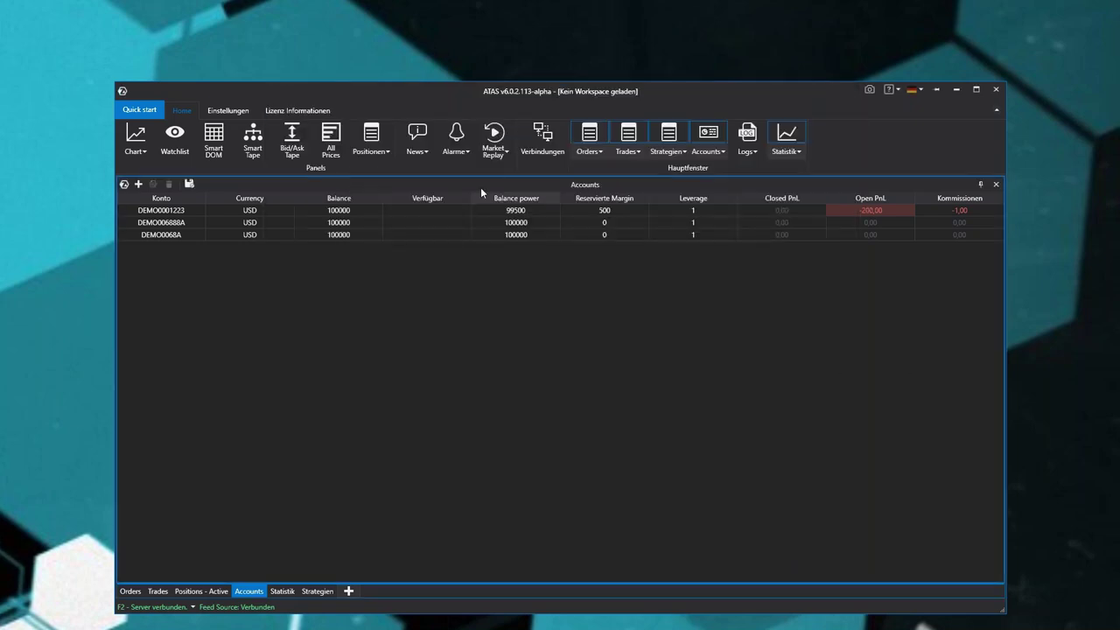
# Step: Open an All Prices window for ES and enlarge it to show its columns
pyautogui.click(331, 140)
pyautogui.click(467, 266)
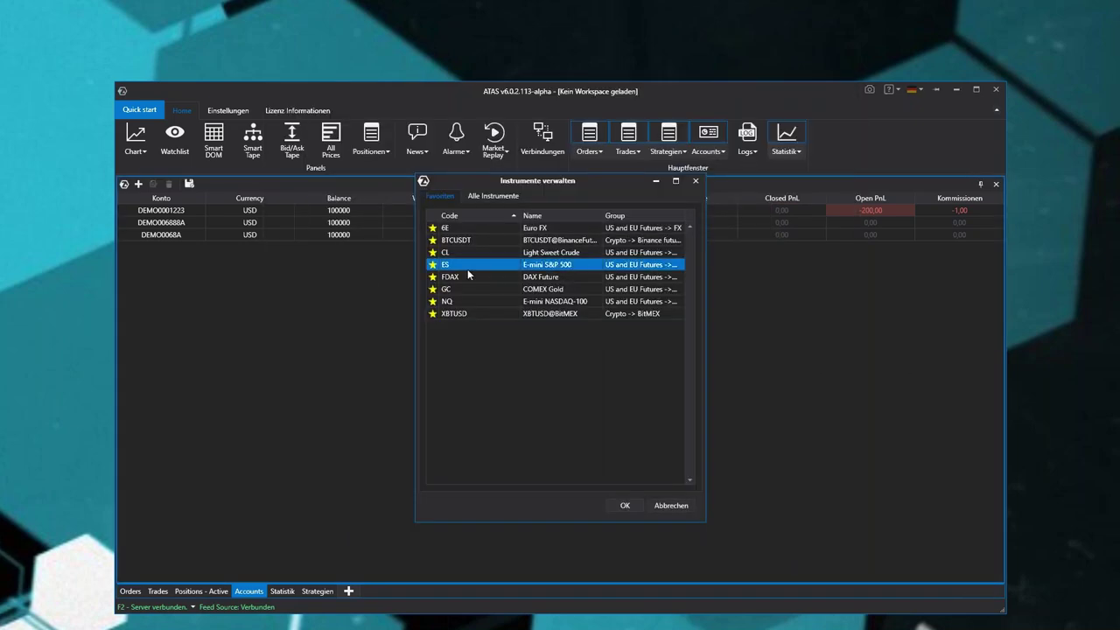
pyautogui.doubleClick(468, 270)
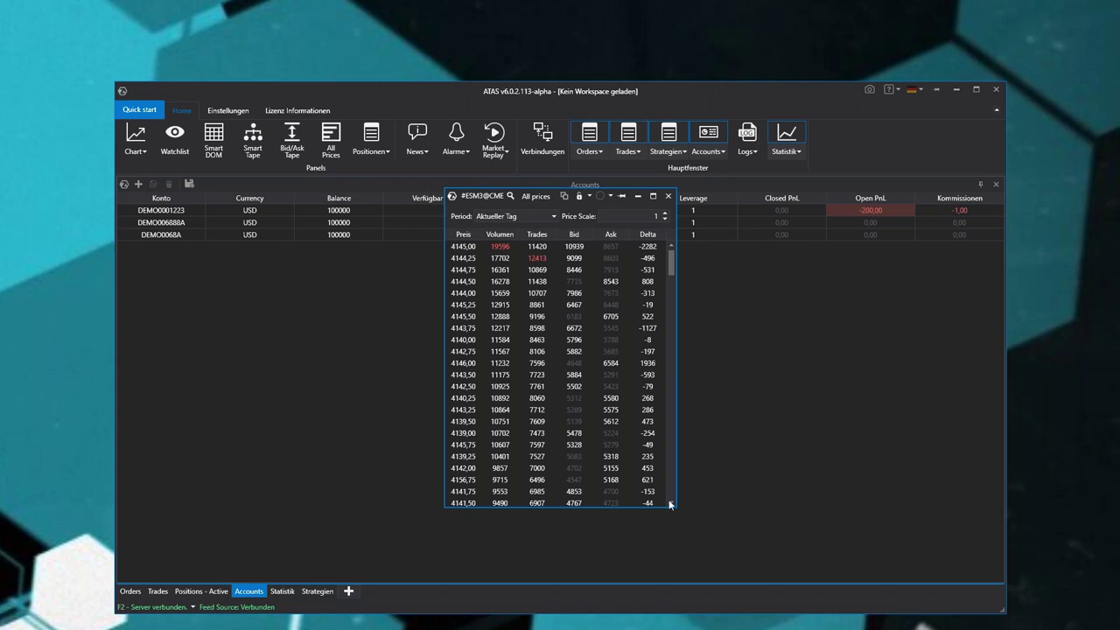
pyautogui.moveTo(678, 508); pyautogui.dragTo(831, 556)
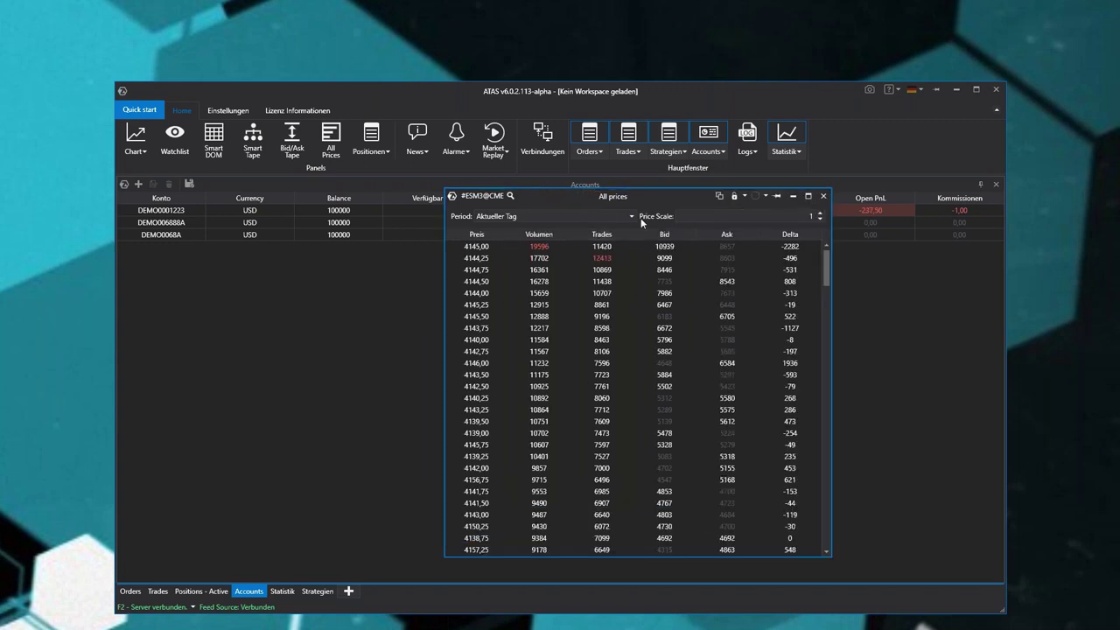
# Step: Sort the All Prices table by Volumen in both directions and by Delta, and close the window
pyautogui.click(539, 234)
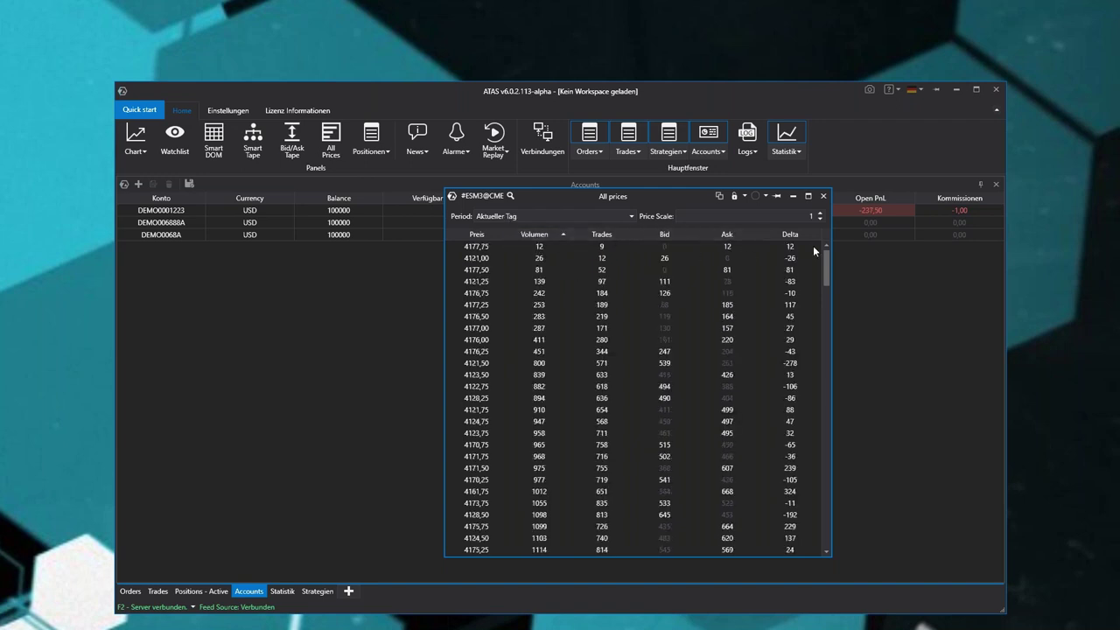
pyautogui.click(537, 236)
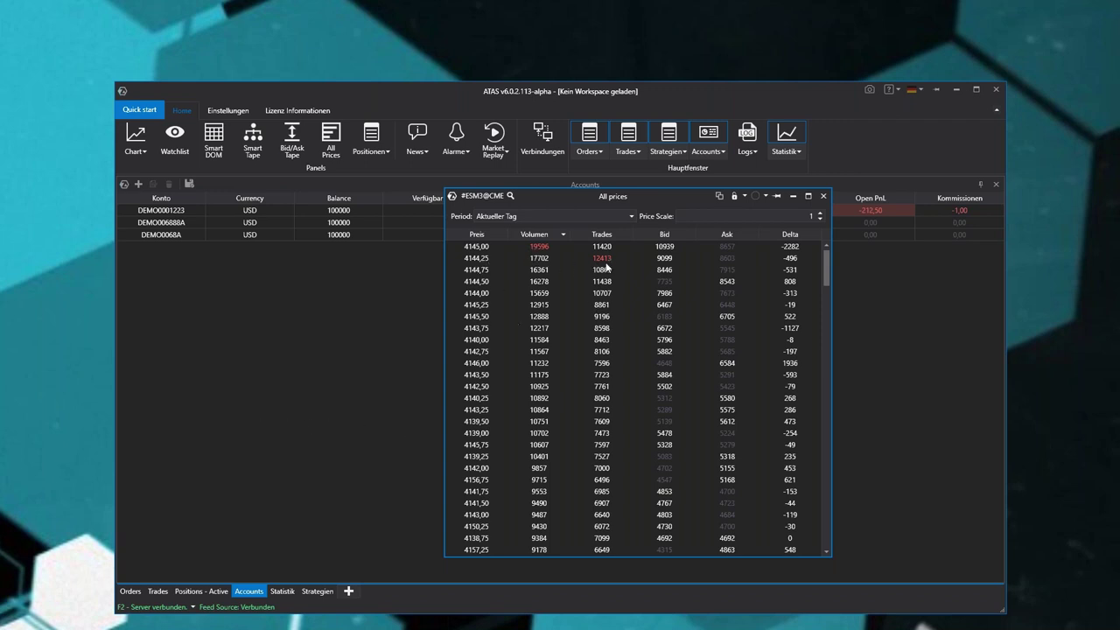
pyautogui.click(792, 234)
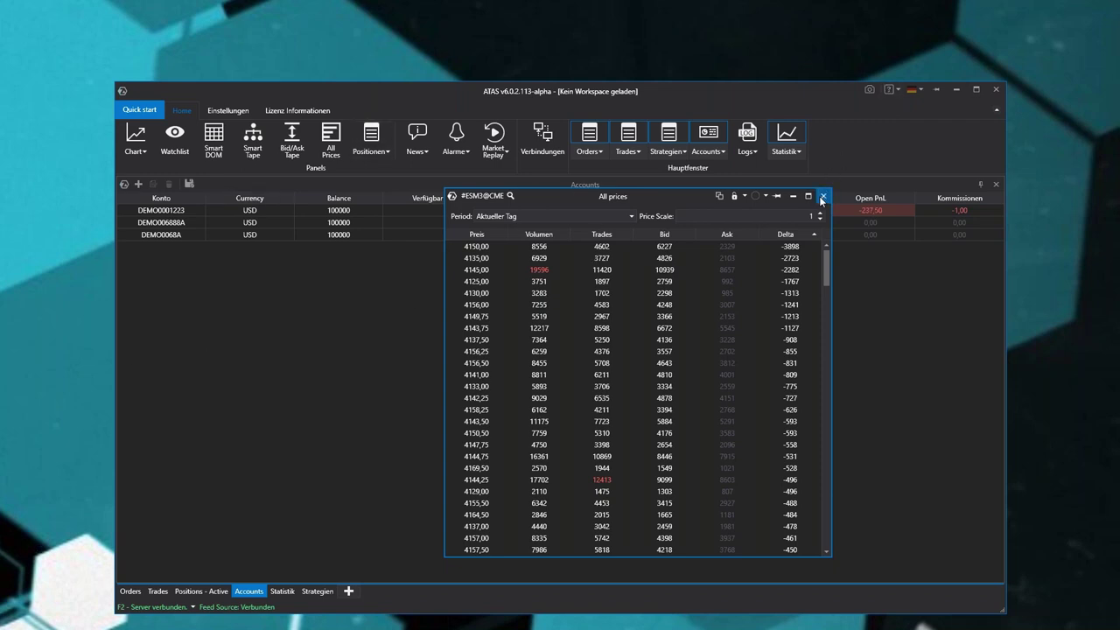
pyautogui.click(822, 197)
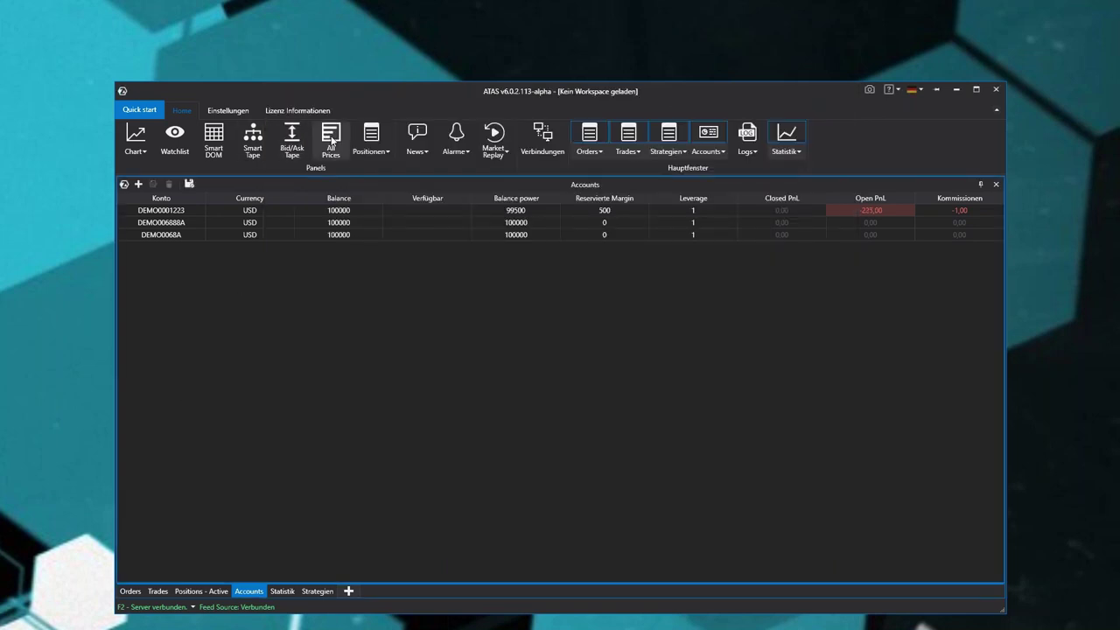
# Step: Add another Positions panel to the main window and close the open ESM3 short position from the active positions
pyautogui.click(373, 133)
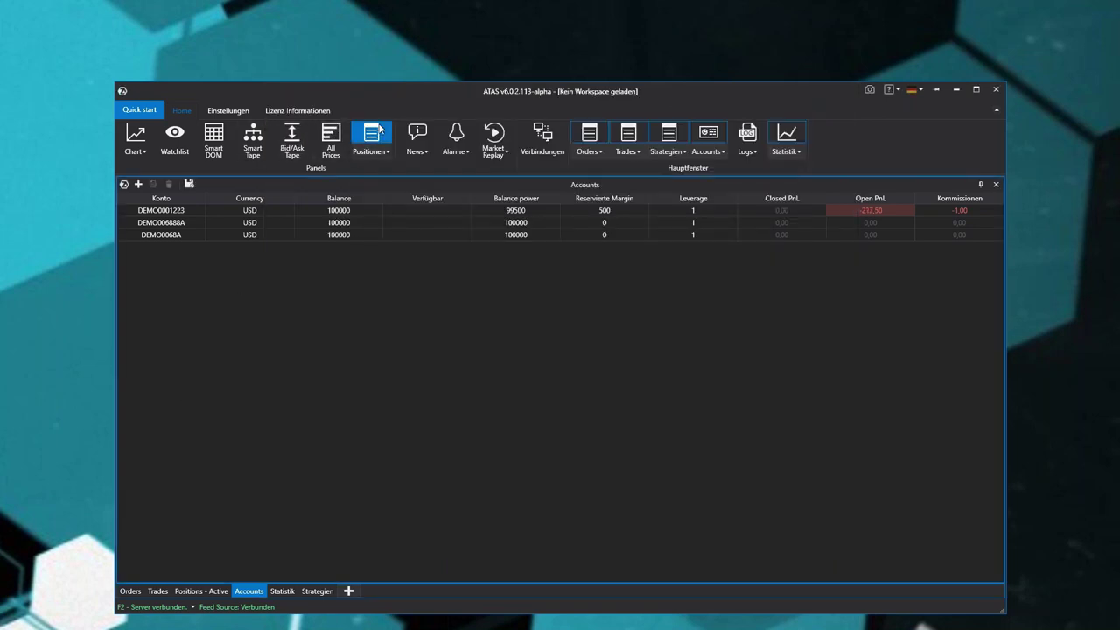
pyautogui.click(129, 591)
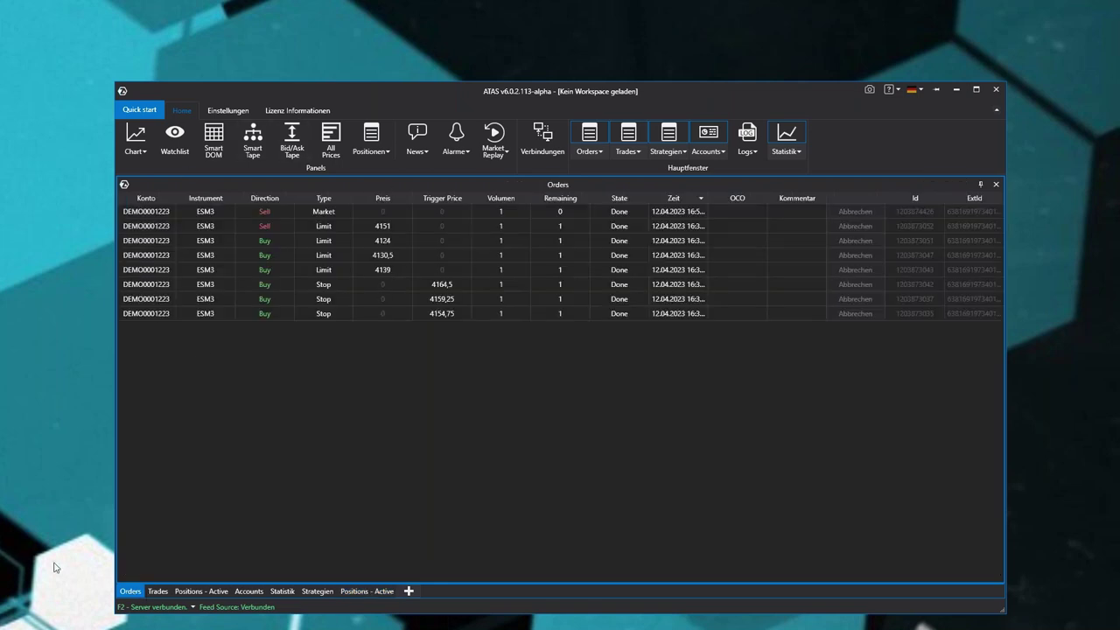
pyautogui.click(158, 595)
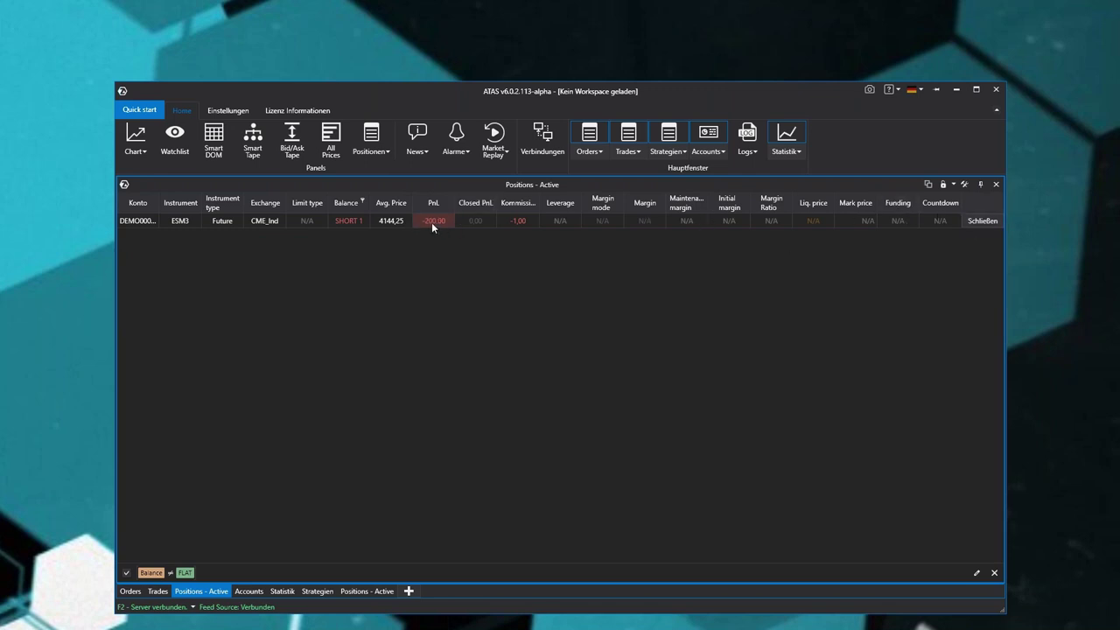
pyautogui.click(984, 221)
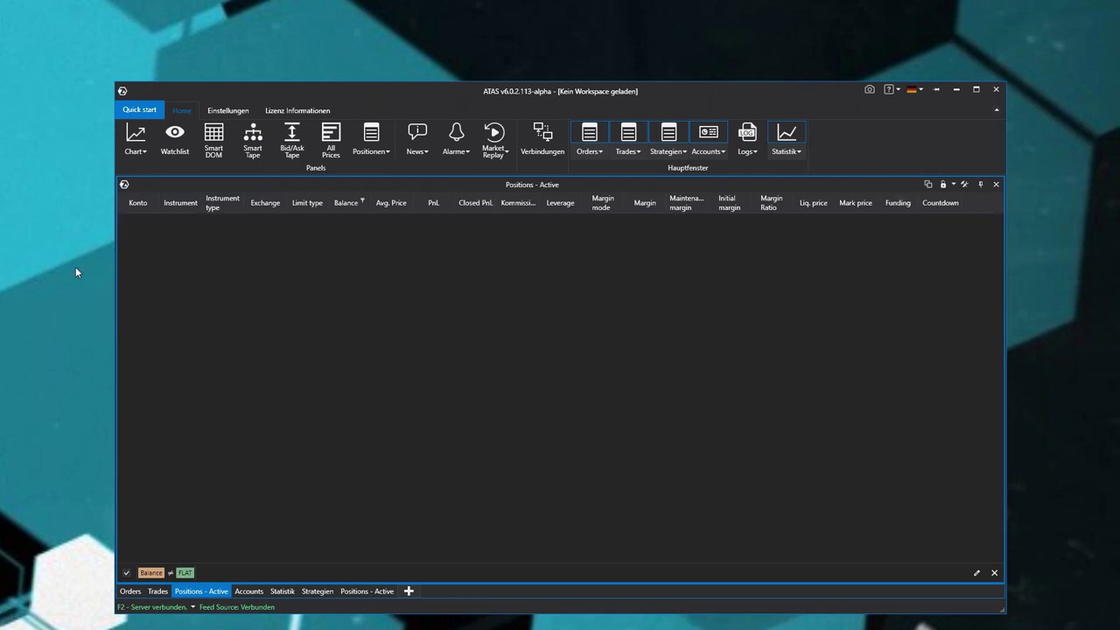
# Step: Reset the first demo account in the Accounts list and acknowledge the reset
pyautogui.click(248, 592)
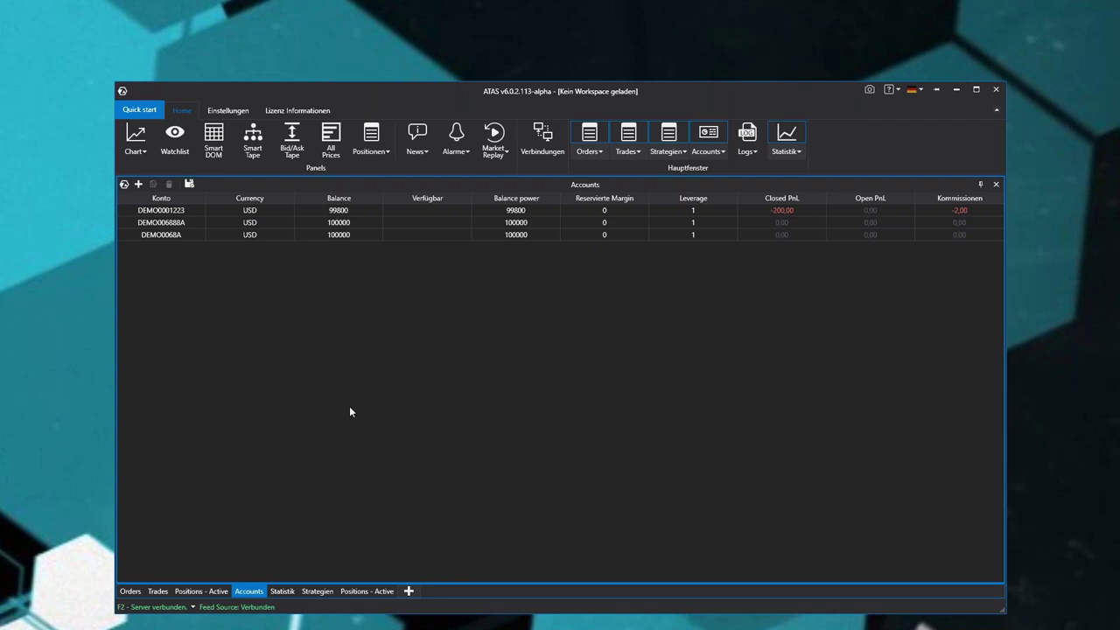
pyautogui.click(269, 210)
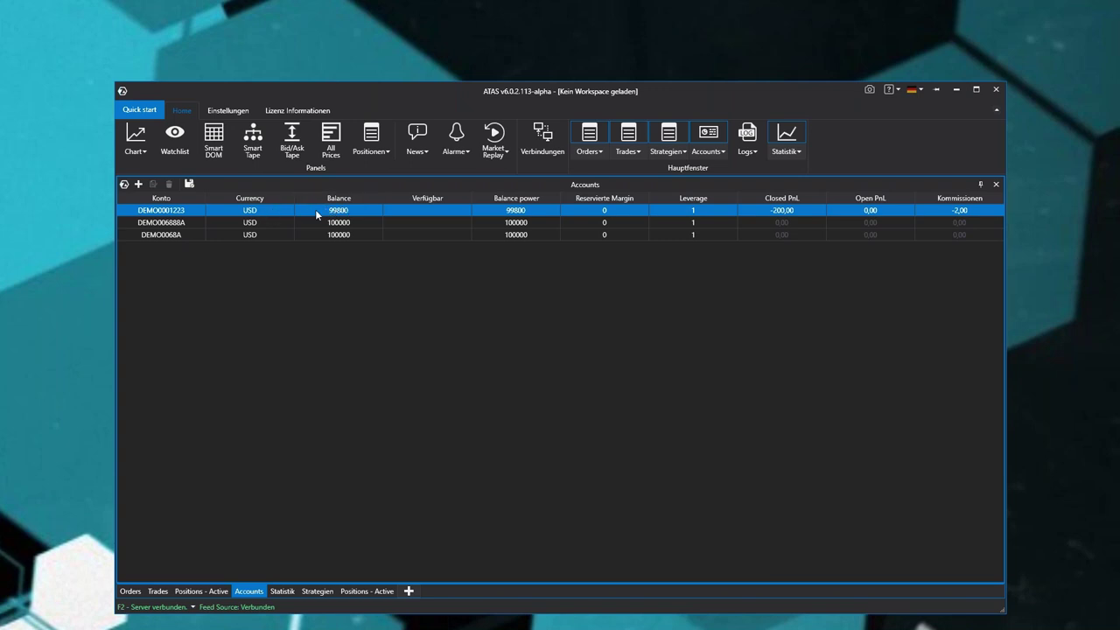
pyautogui.rightClick(273, 212)
pyautogui.click(310, 261)
pyautogui.click(586, 384)
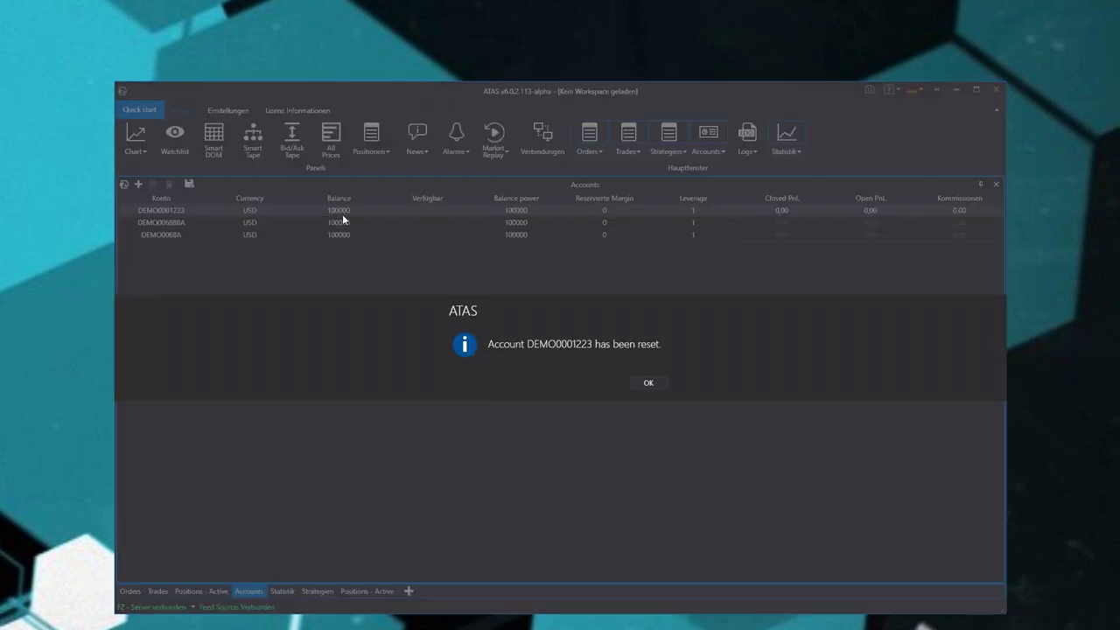
pyautogui.click(647, 383)
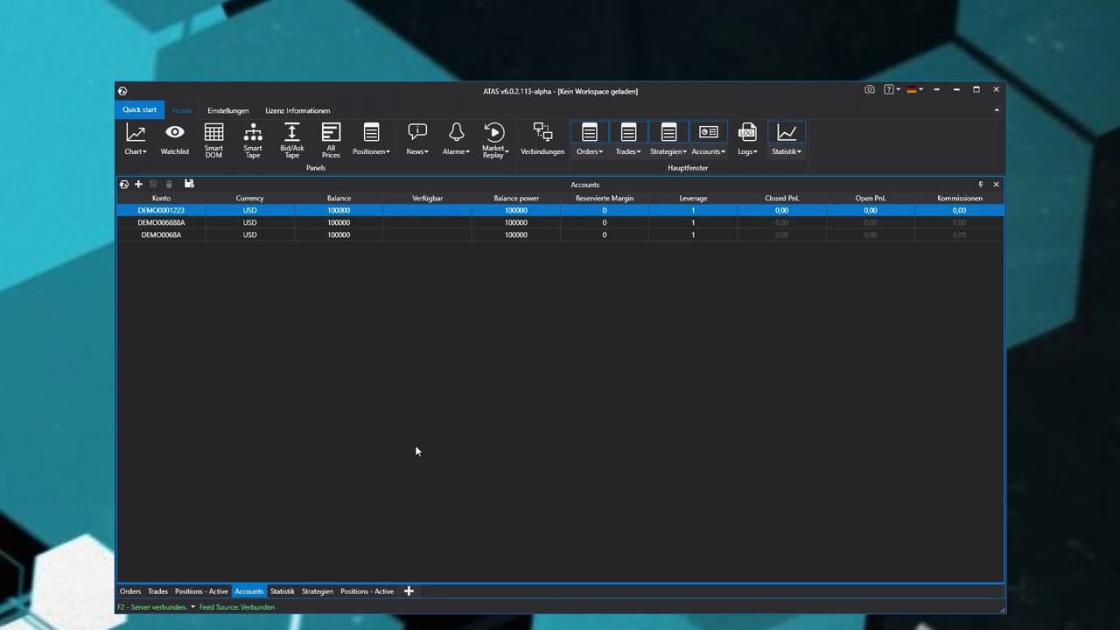
# Step: Open the News window, browse several Order flow trading headlines, and reposition the window
pyautogui.click(418, 131)
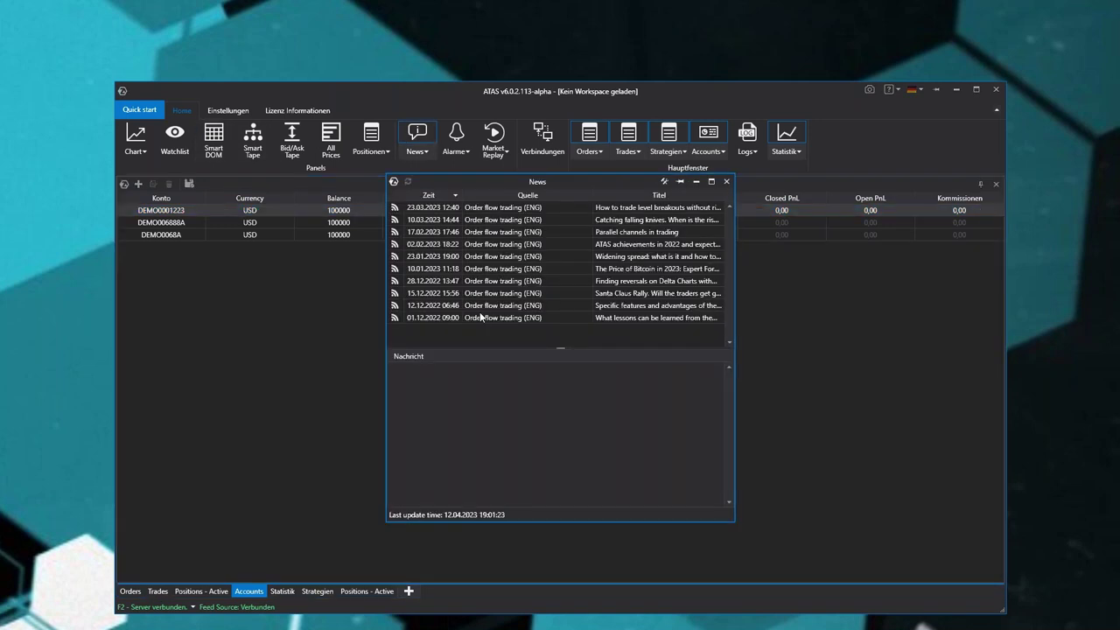
pyautogui.click(572, 218)
pyautogui.press('Down')
pyautogui.press('Down')
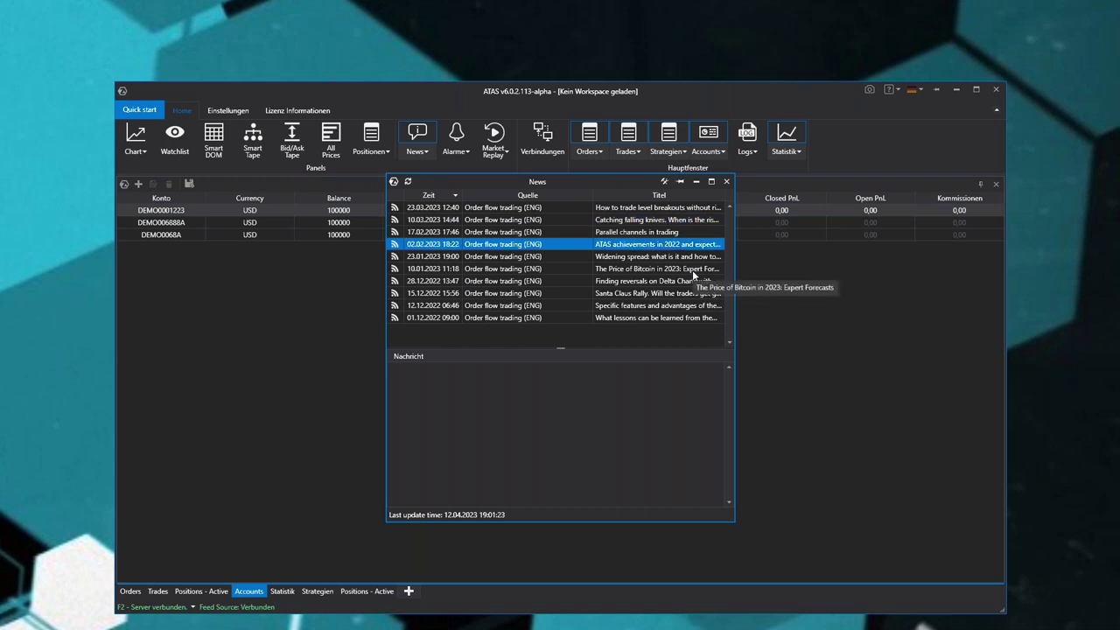
pyautogui.click(480, 306)
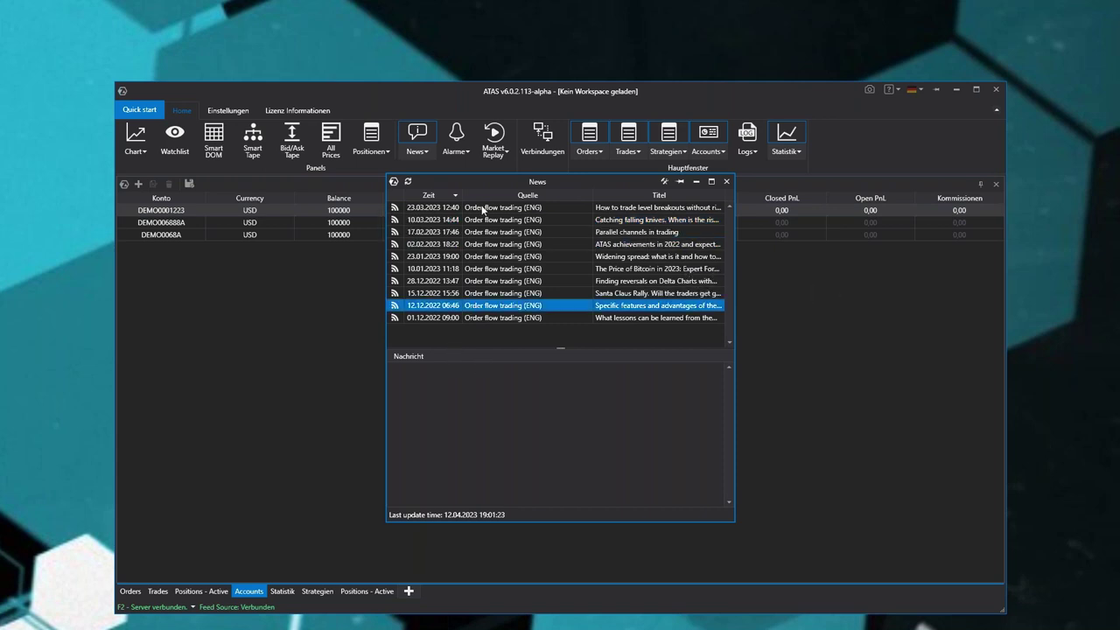
pyautogui.moveTo(476, 180); pyautogui.dragTo(447, 198)
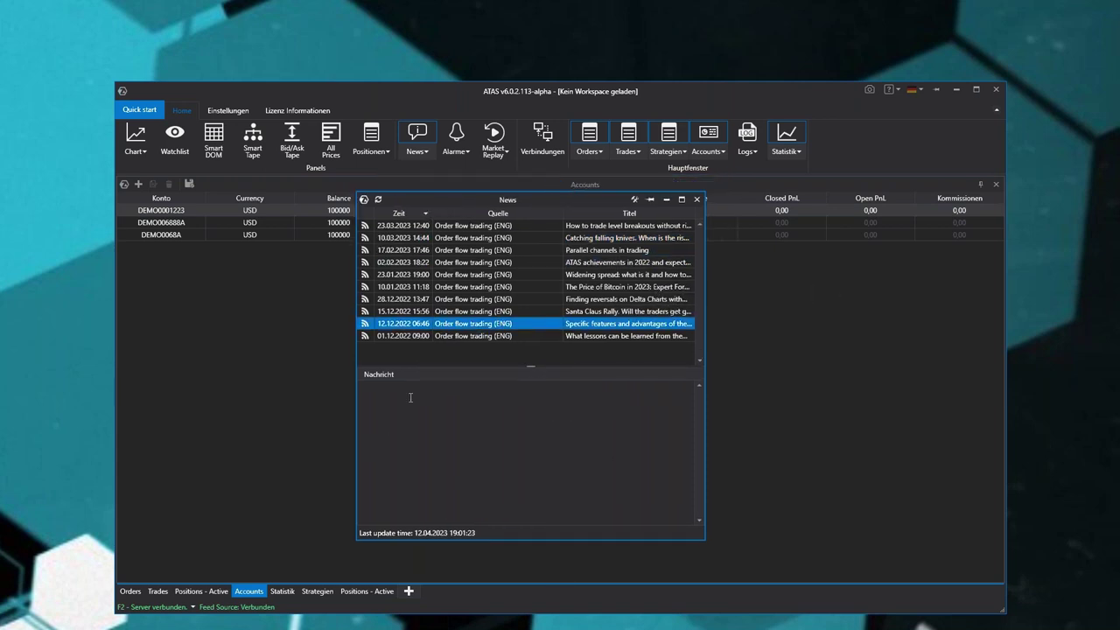
pyautogui.click(467, 226)
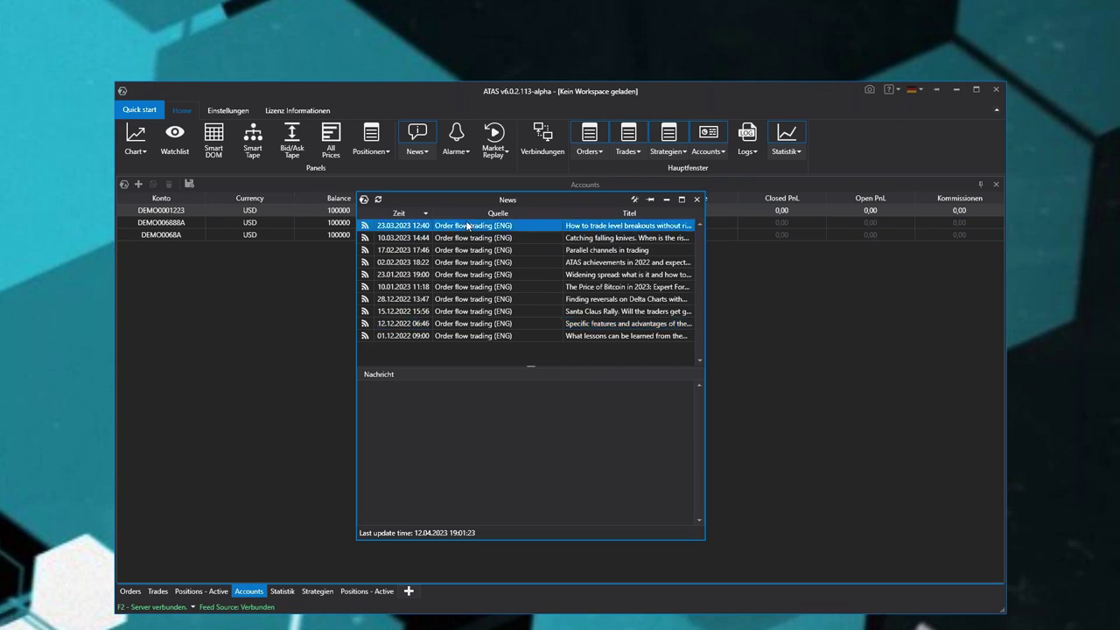
# Step: Close the News window and briefly view the Alarme window
pyautogui.click(696, 199)
pyautogui.click(457, 133)
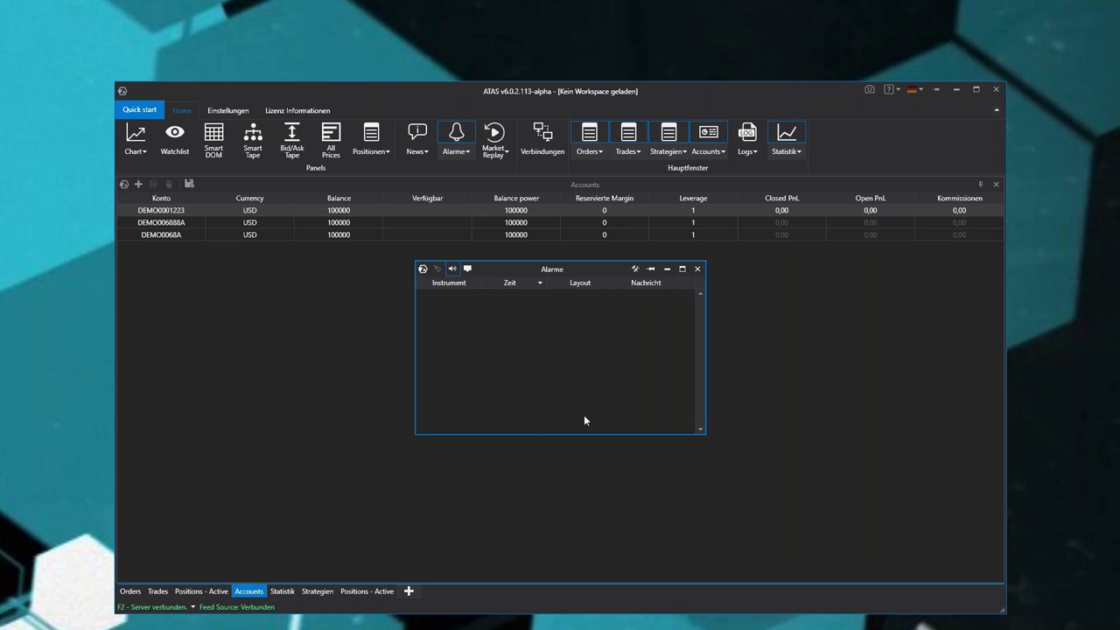
pyautogui.click(698, 268)
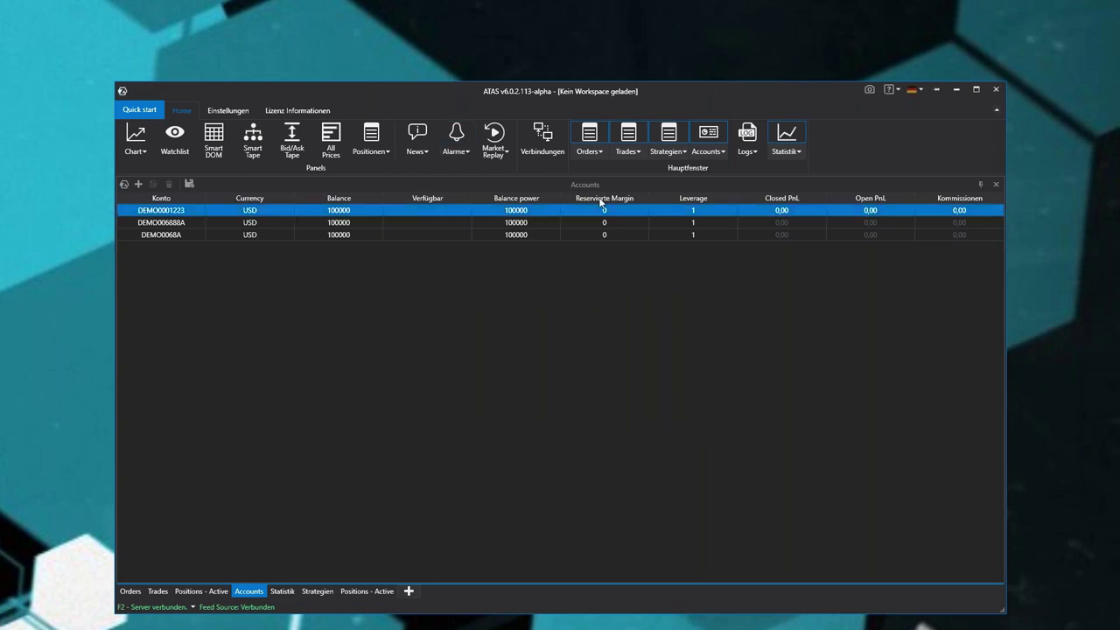
# Step: Open Market Replay, set the speed to 200x and select ES, and review the available market data types
pyautogui.click(494, 133)
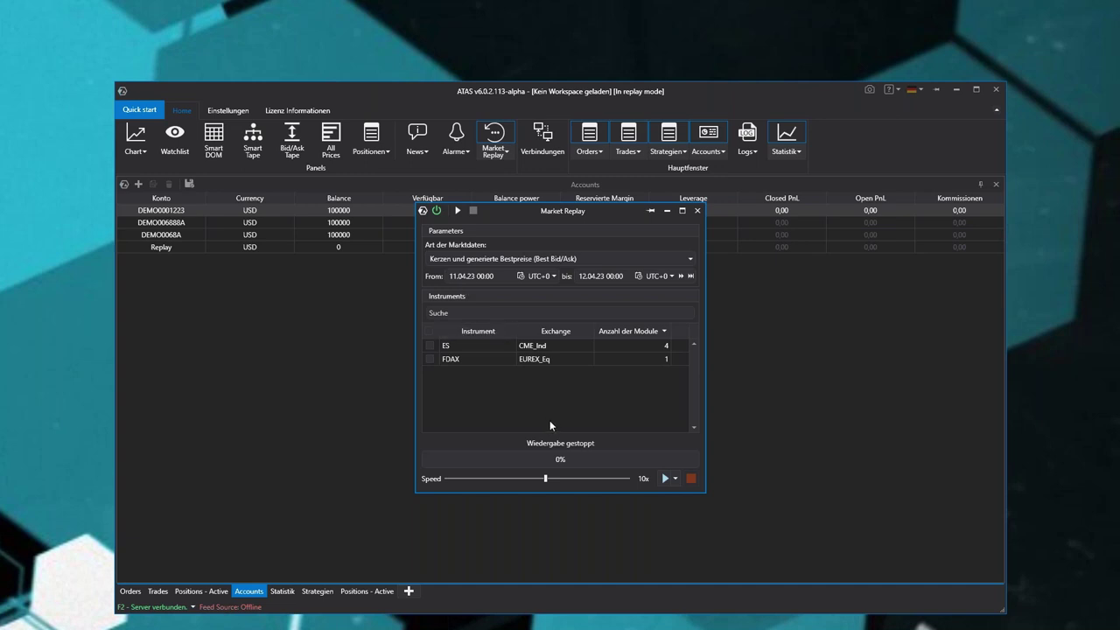
pyautogui.moveTo(546, 479); pyautogui.dragTo(613, 479)
pyautogui.click(430, 346)
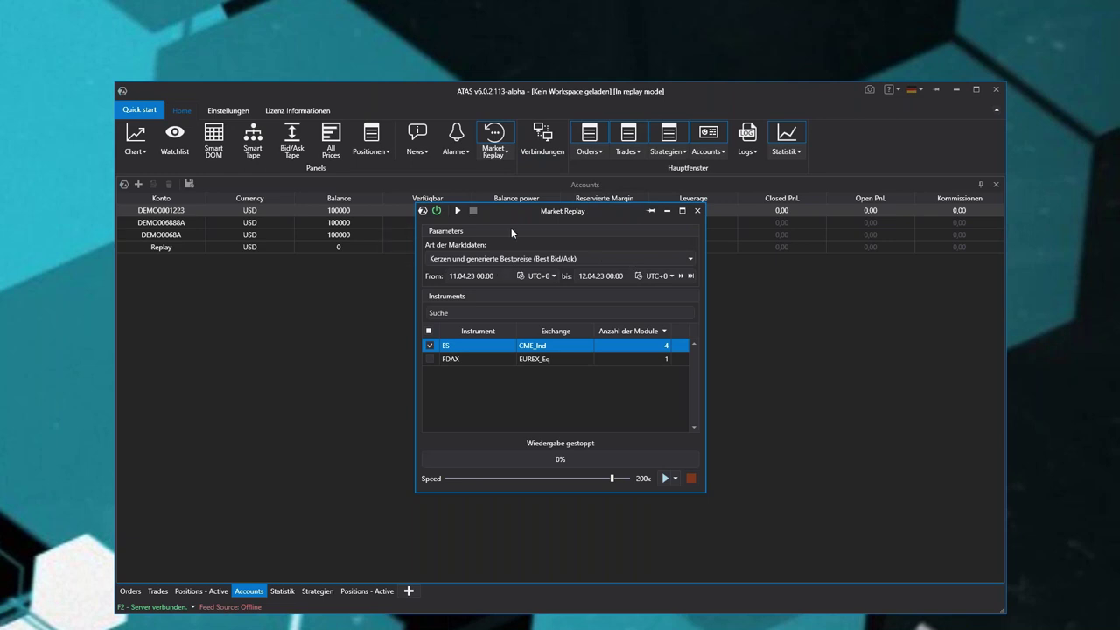
pyautogui.click(663, 254)
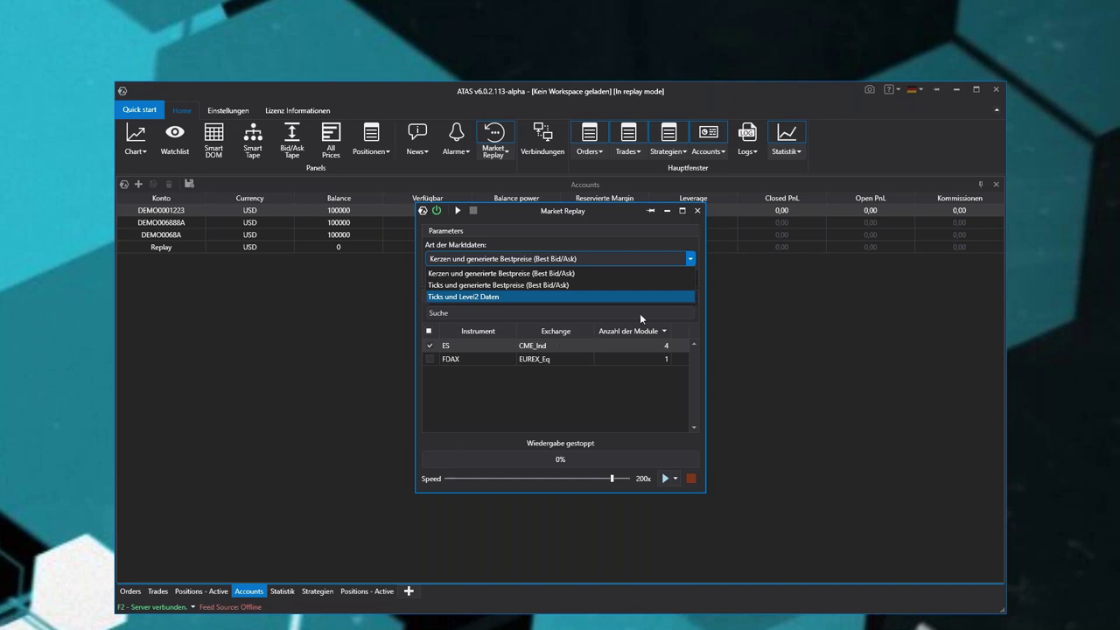
pyautogui.click(501, 402)
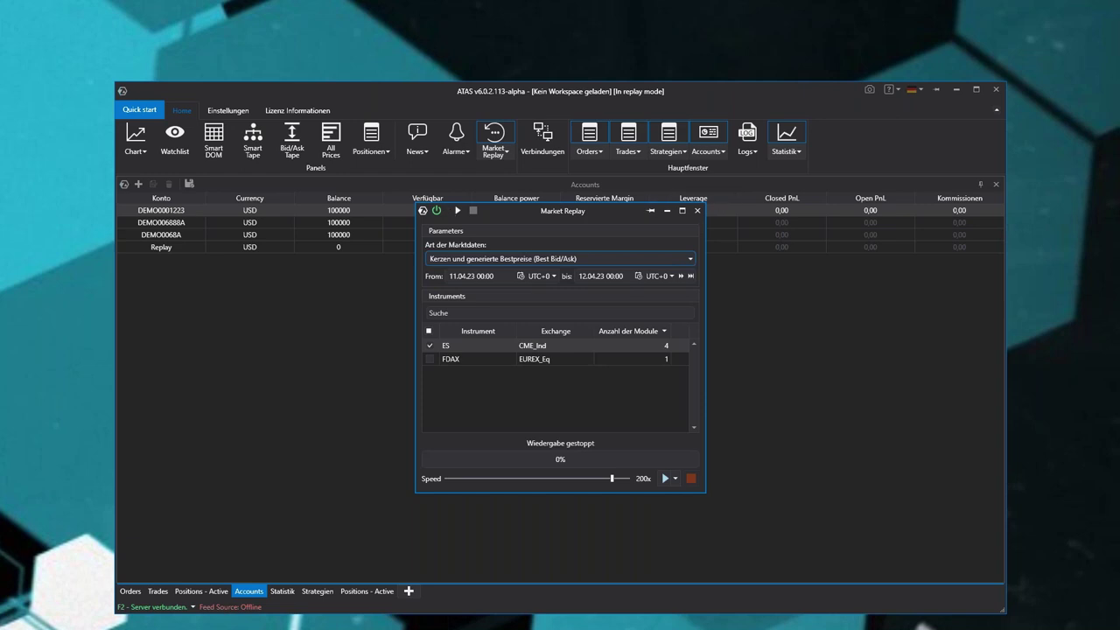
# Step: Close the Market Replay window and open the Verbindungen overview
pyautogui.click(697, 211)
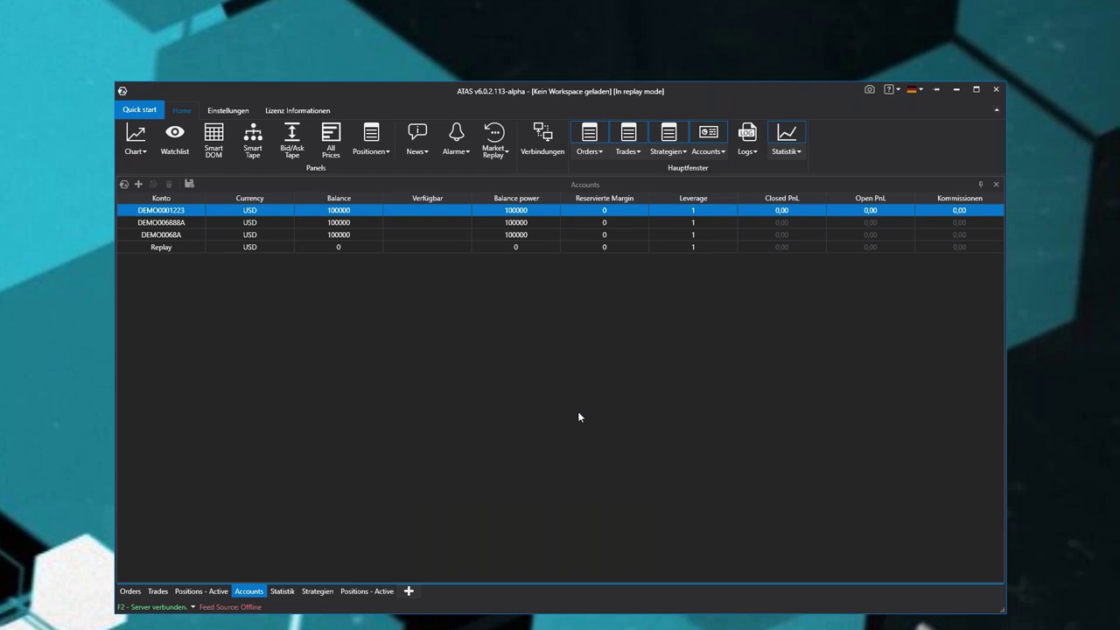
pyautogui.click(543, 140)
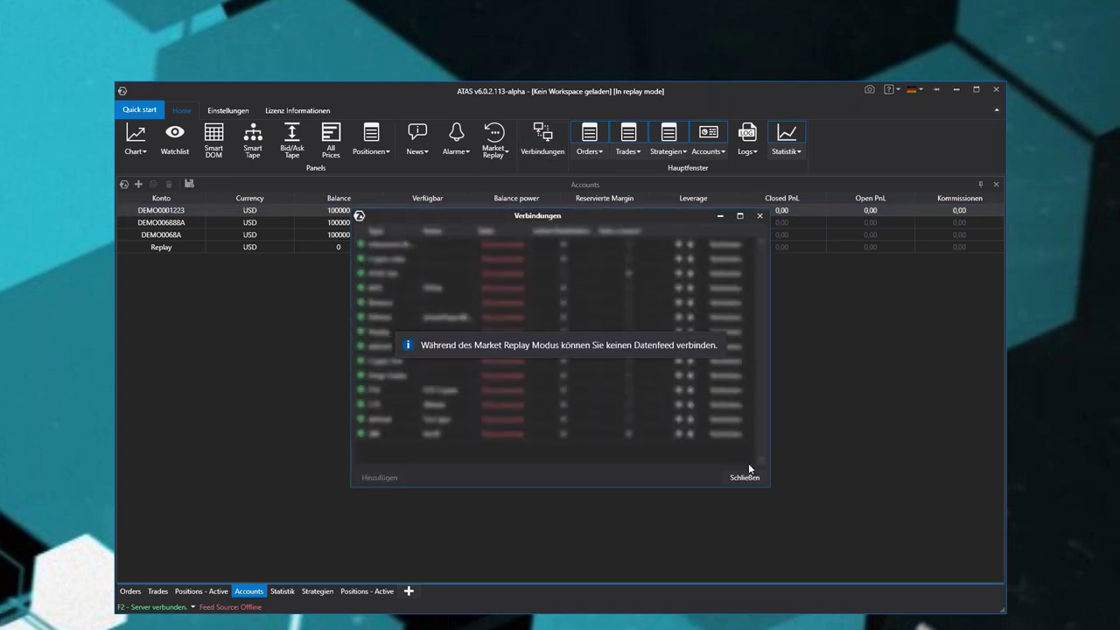
# Step: Close the Verbindungen window, reopen Market Replay, and switch off the replay mode
pyautogui.click(745, 478)
pyautogui.click(494, 137)
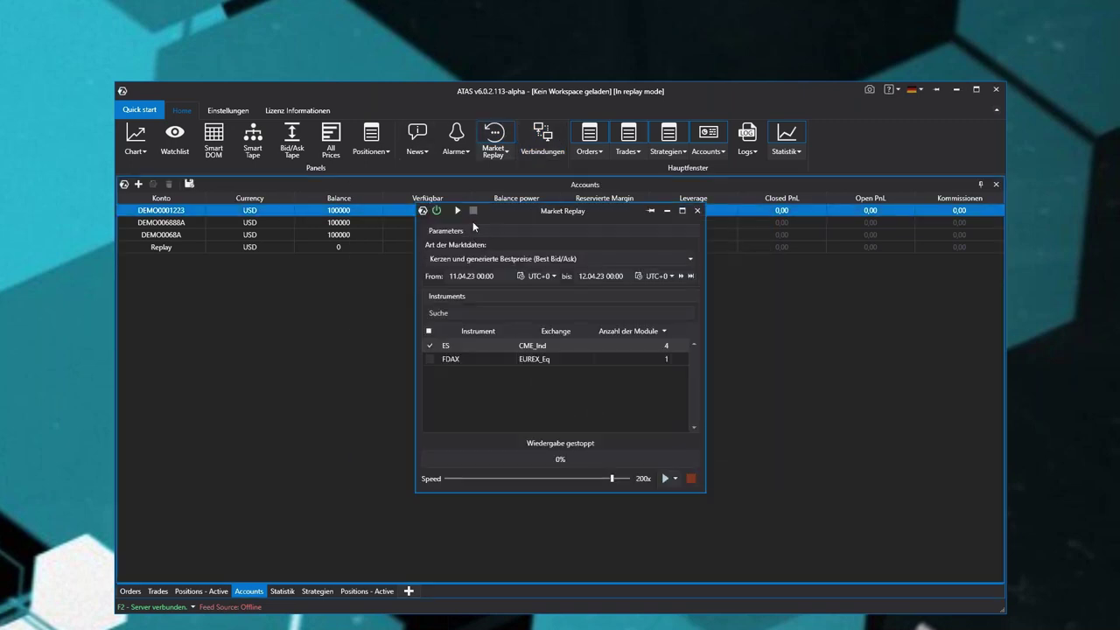
pyautogui.click(457, 211)
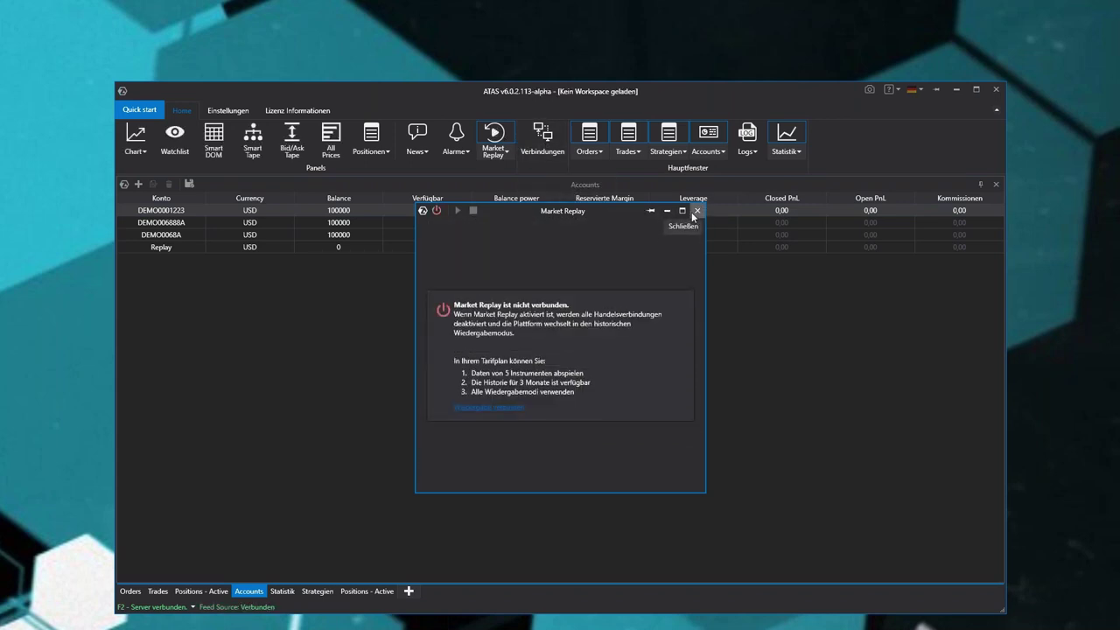
# Step: Reopen the Verbindungen overview, browse the data providers for a new connection such as MT5 and Exante, and cancel the selection
pyautogui.click(547, 146)
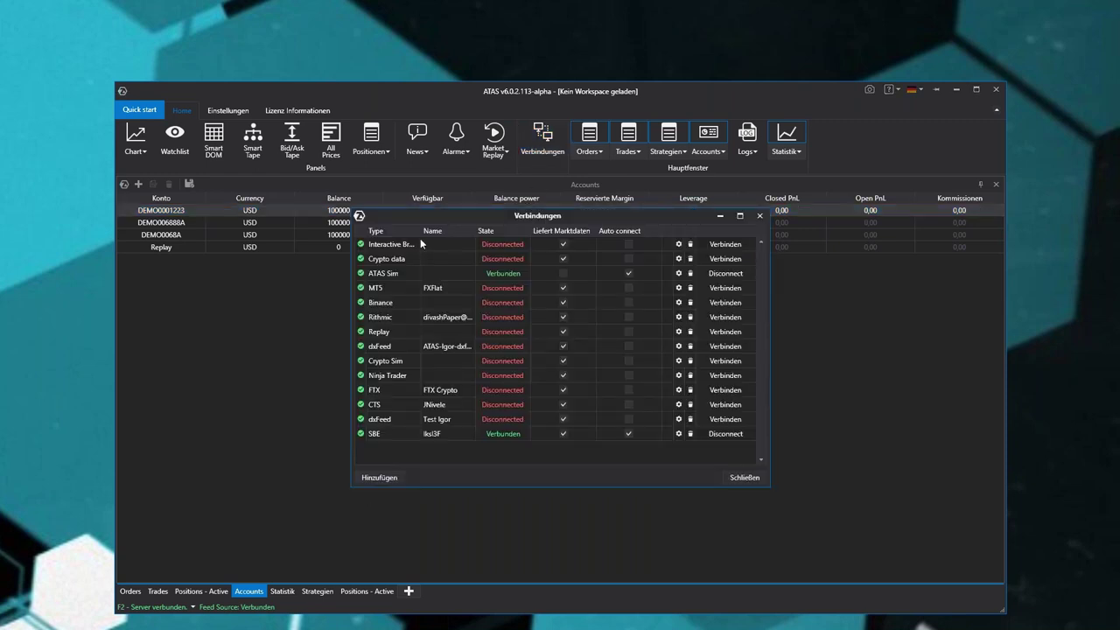
pyautogui.click(381, 477)
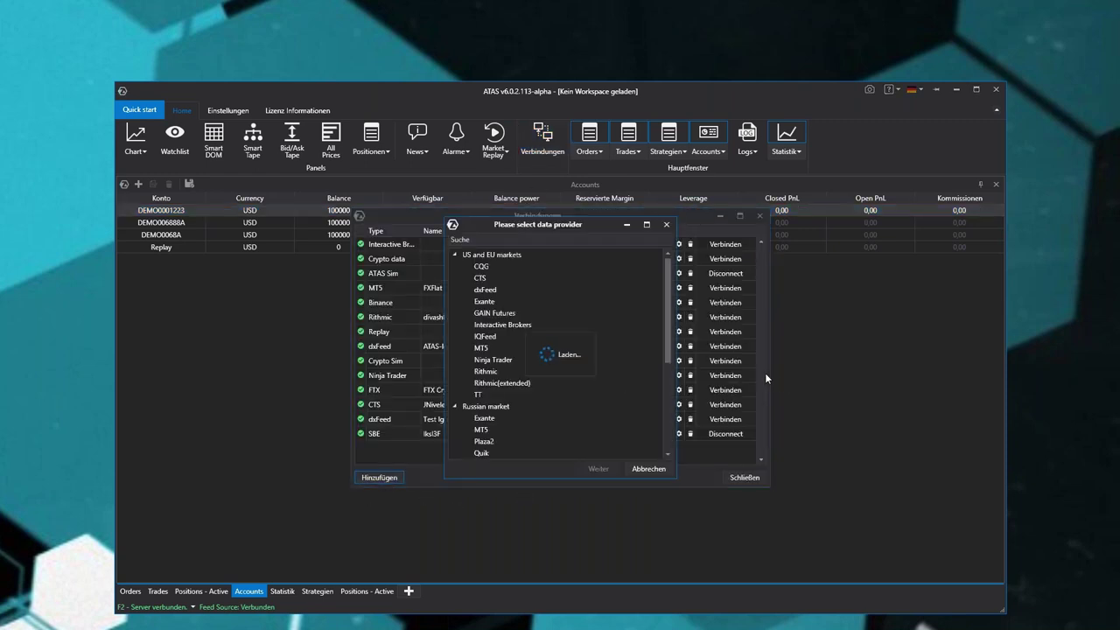
pyautogui.click(507, 348)
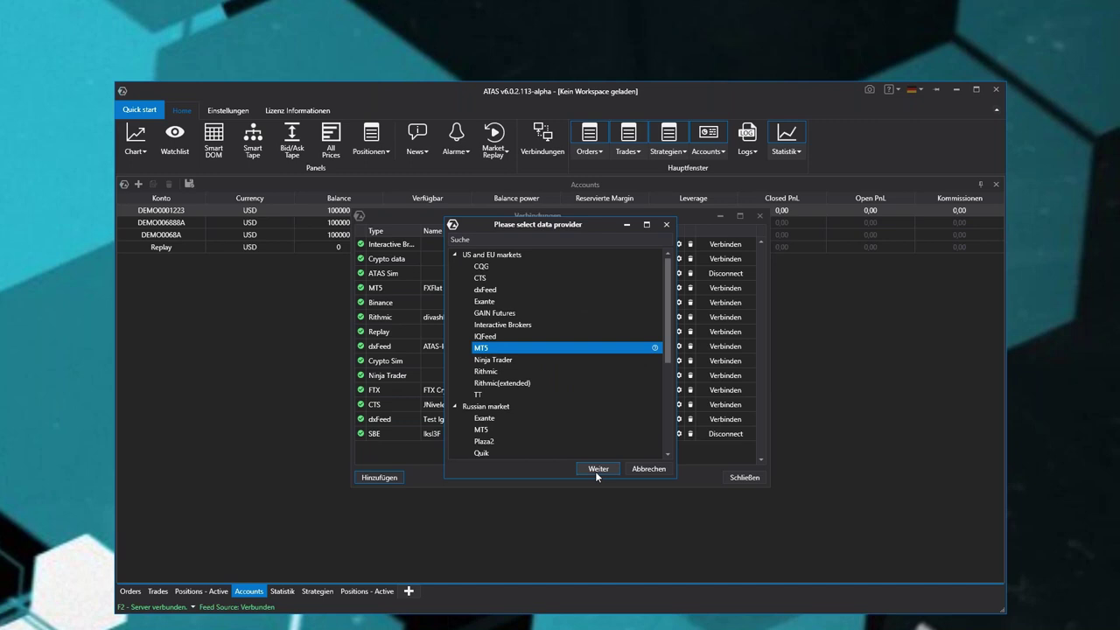
pyautogui.scroll(-4, 542, 376)
pyautogui.scroll(4, 549, 371)
pyautogui.click(590, 301)
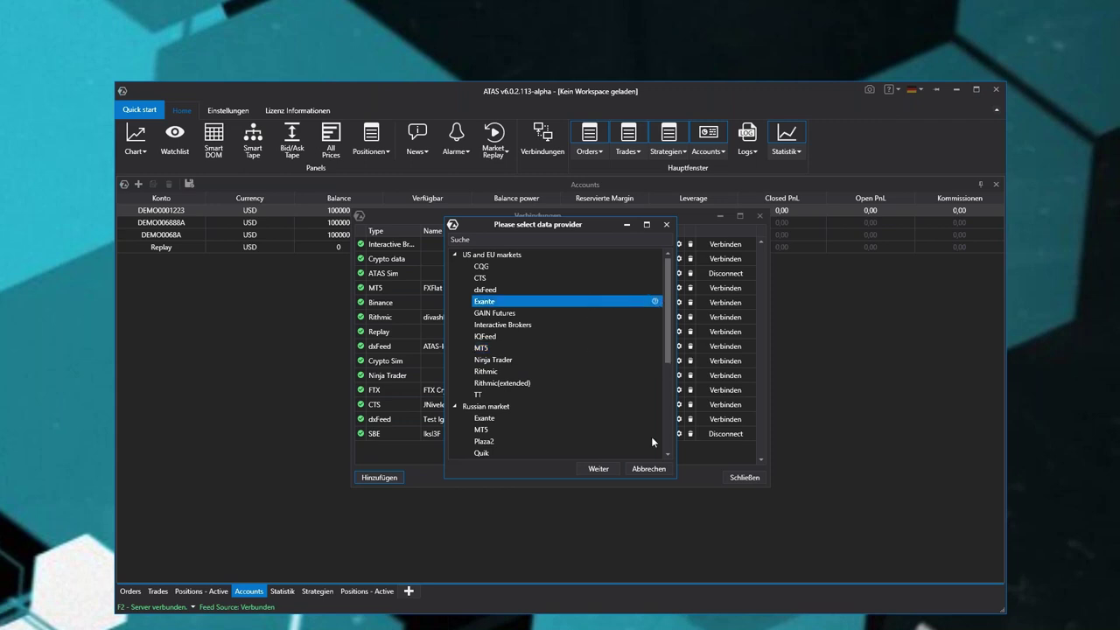
pyautogui.click(649, 469)
pyautogui.click(746, 477)
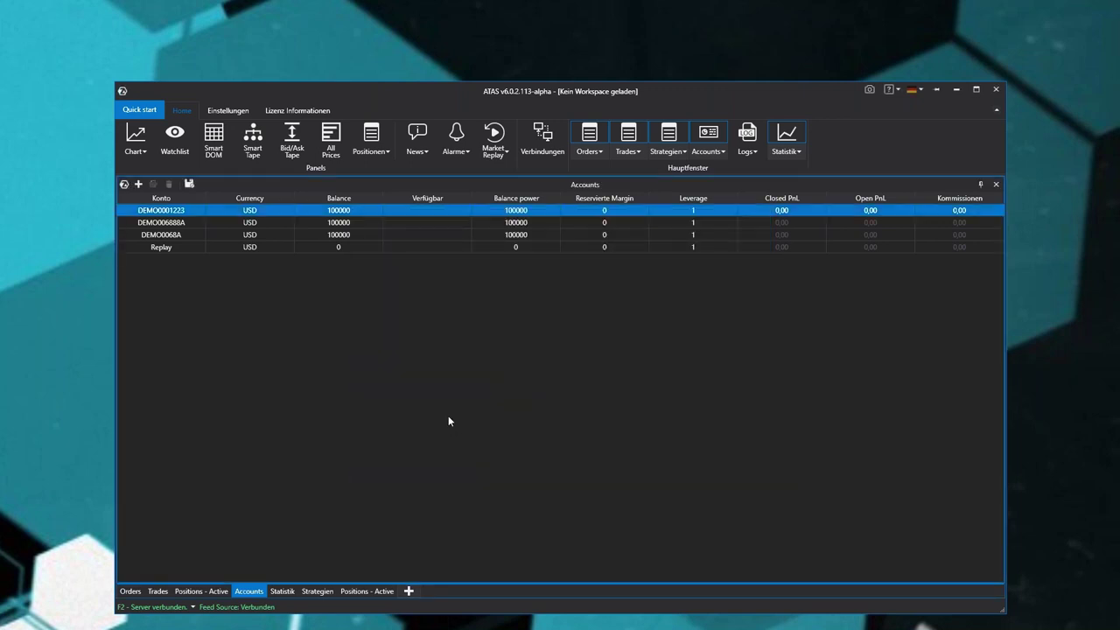
# Step: Add the Logs window to the main window and view the Trades, Positions - Active, Orders and Statistik pages
pyautogui.click(747, 133)
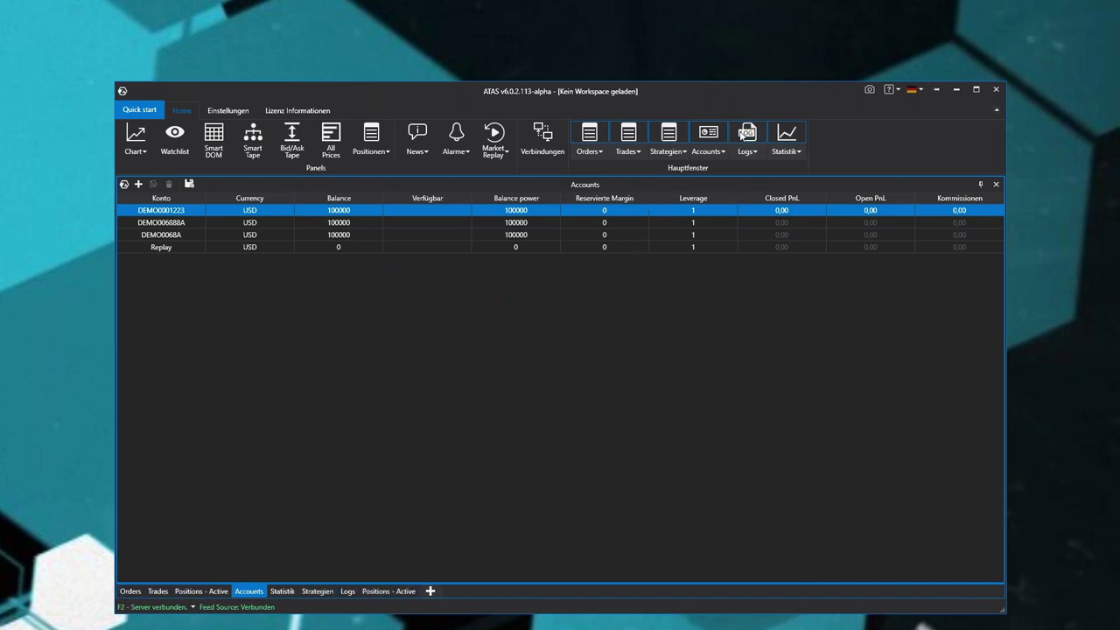
pyautogui.click(159, 596)
pyautogui.click(206, 592)
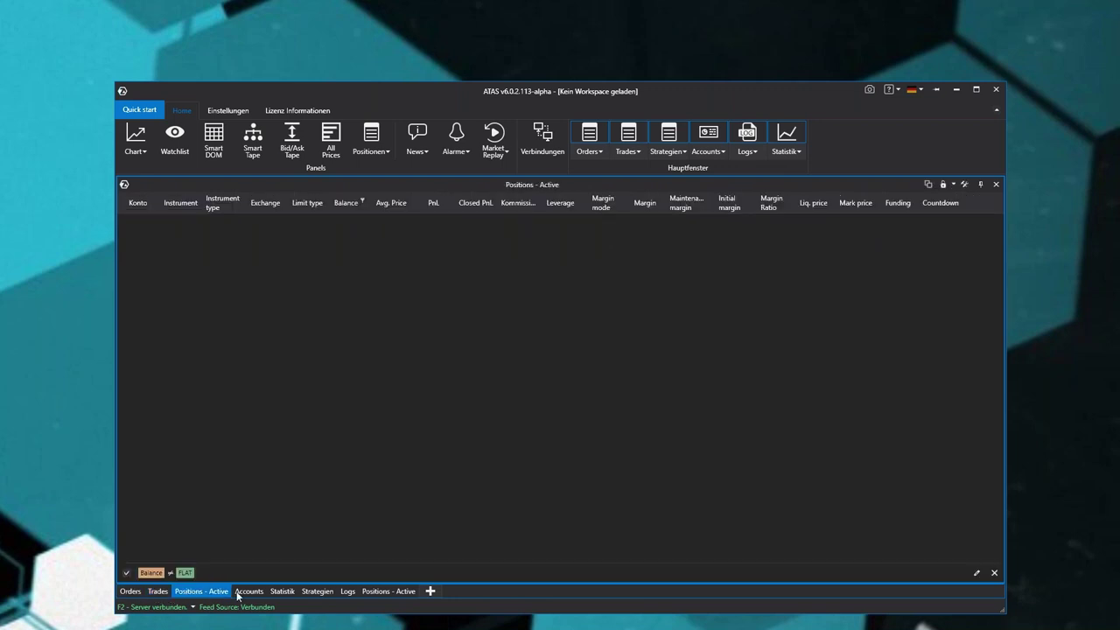
pyautogui.click(282, 592)
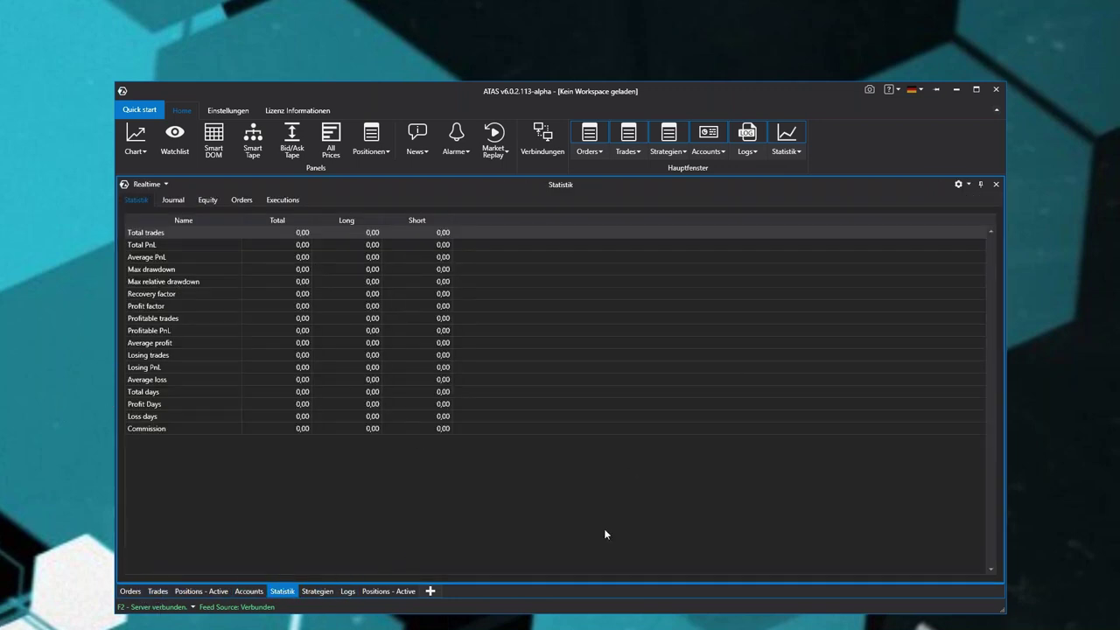
pyautogui.click(140, 591)
pyautogui.click(286, 593)
# Step: Review the Journal, Equity, Orders and Executions views of the statistics and return to the Statistik overview
pyautogui.click(179, 200)
pyautogui.click(209, 201)
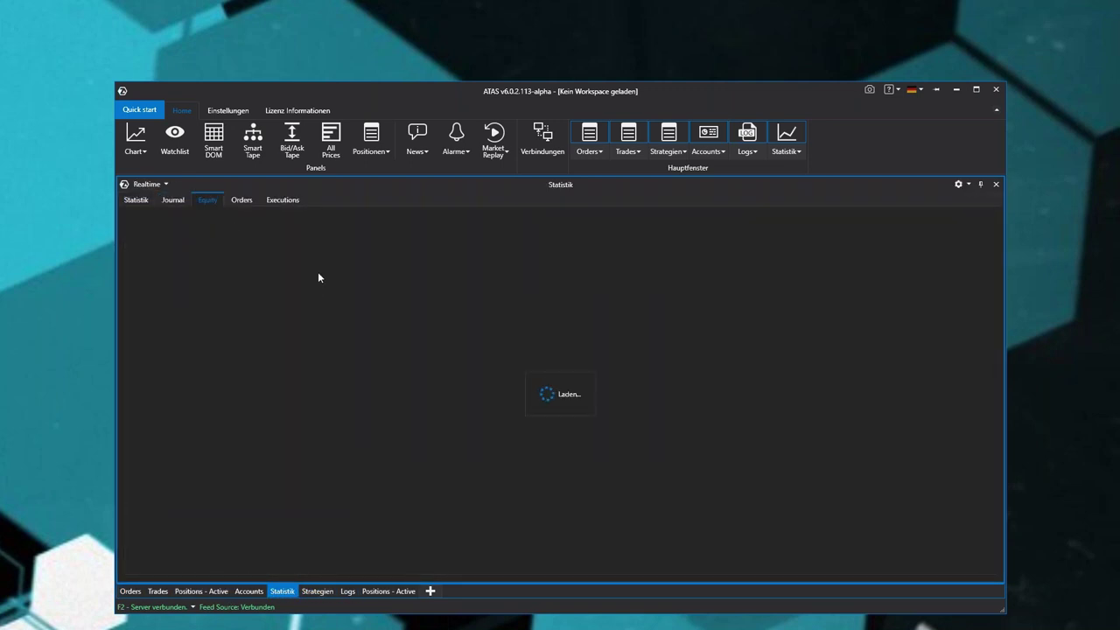
pyautogui.click(243, 201)
pyautogui.click(282, 199)
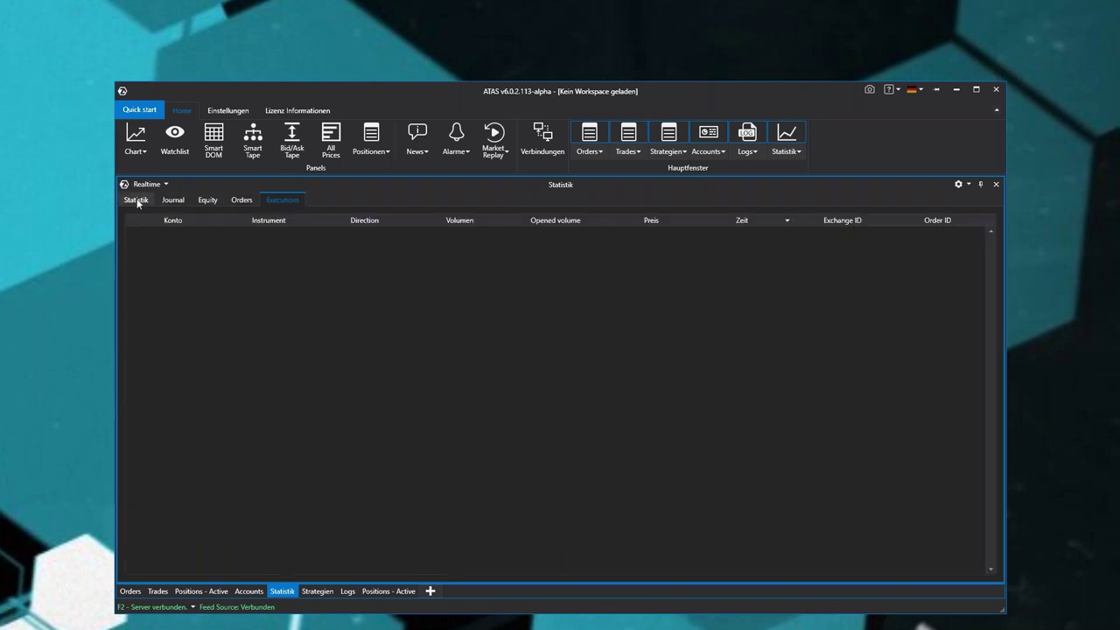
pyautogui.click(135, 201)
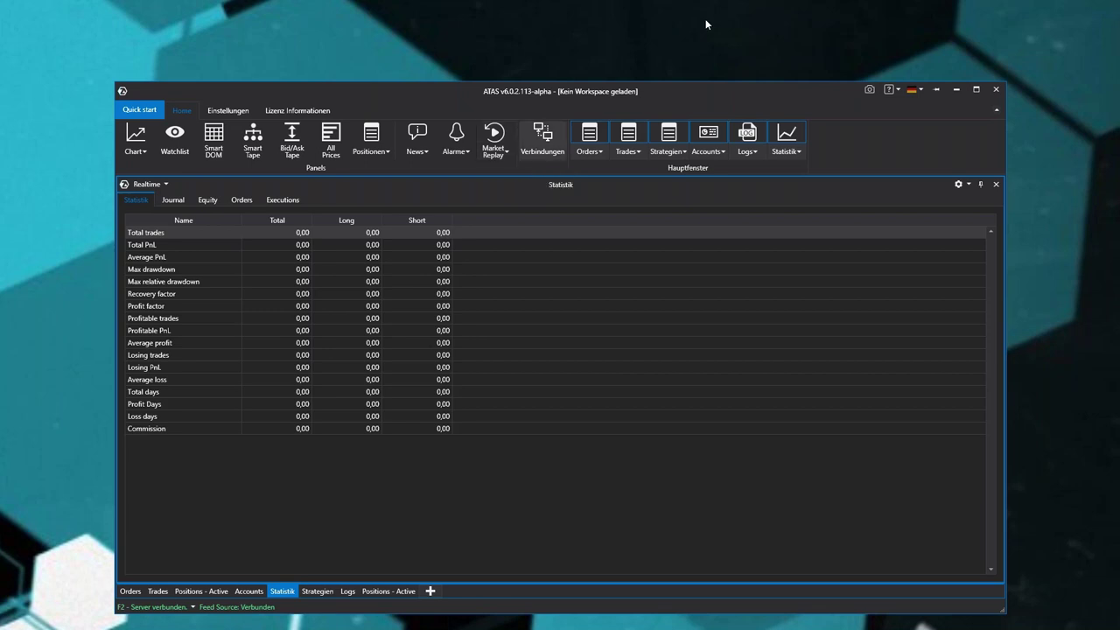
# Step: View the list of available interface languages, dismiss it, and move the main window slightly
pyautogui.click(920, 91)
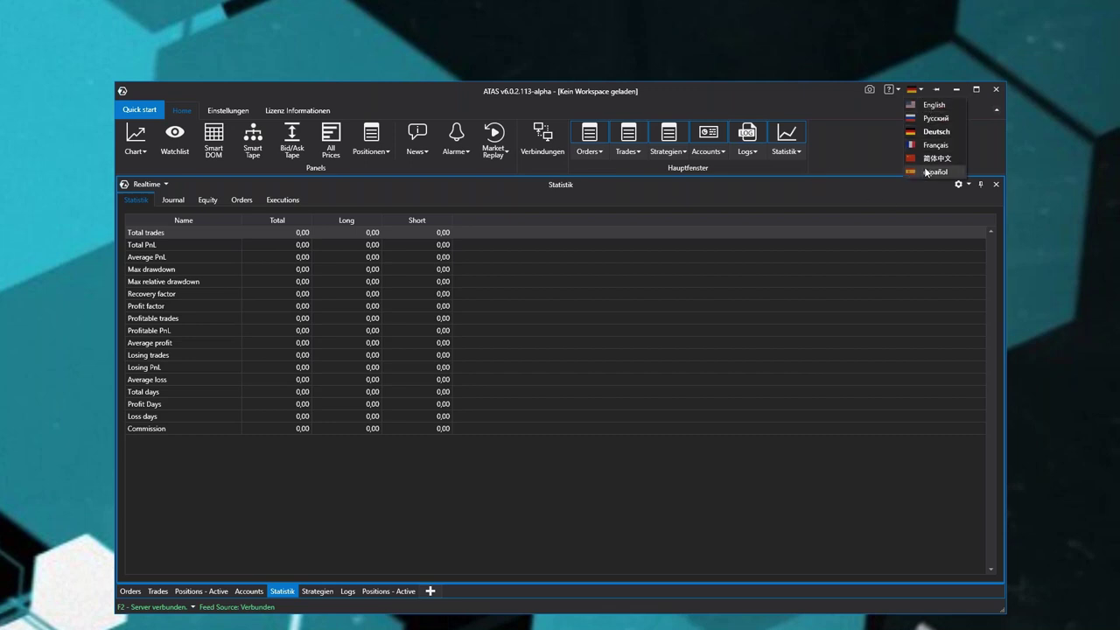
pyautogui.click(838, 132)
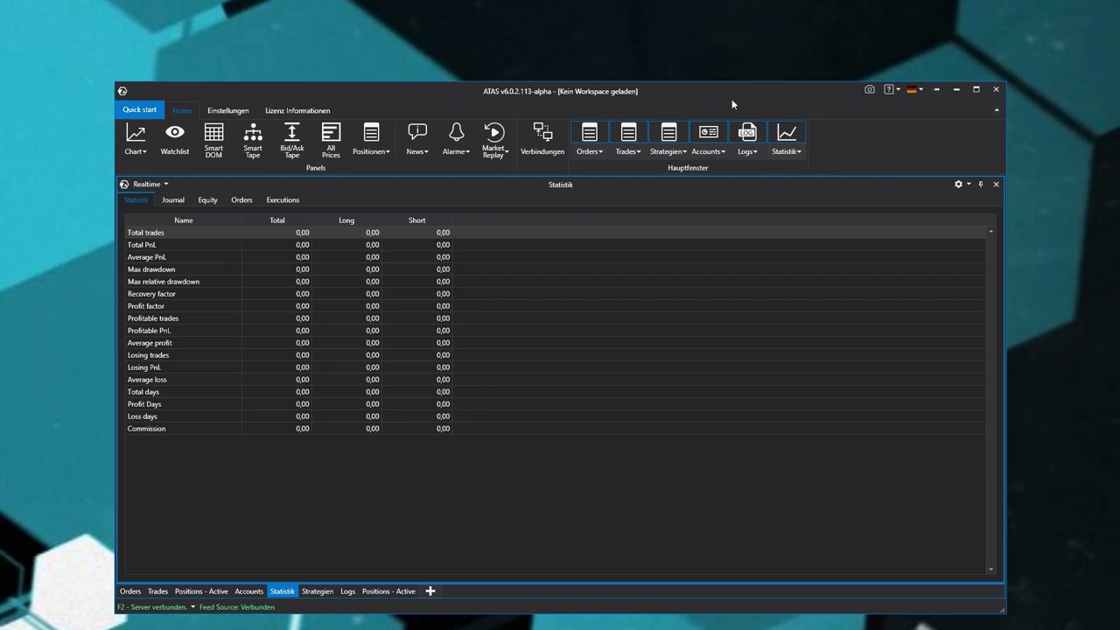
pyautogui.moveTo(731, 103); pyautogui.dragTo(725, 88)
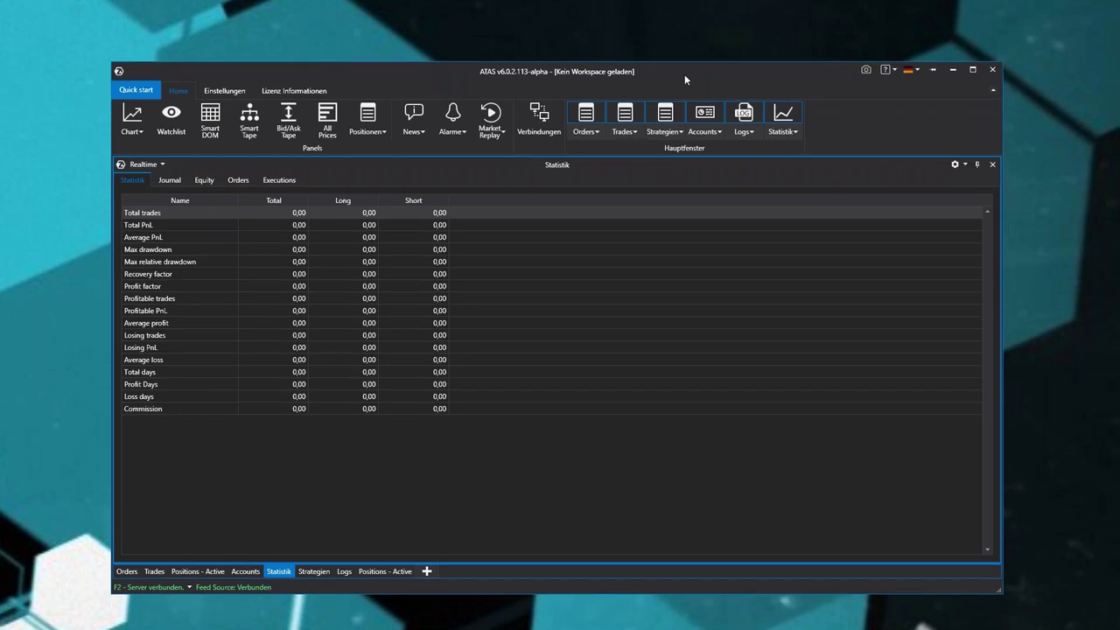
# Step: Try the Hell theme for the interface and switch back to the Dunkel theme
pyautogui.click(216, 90)
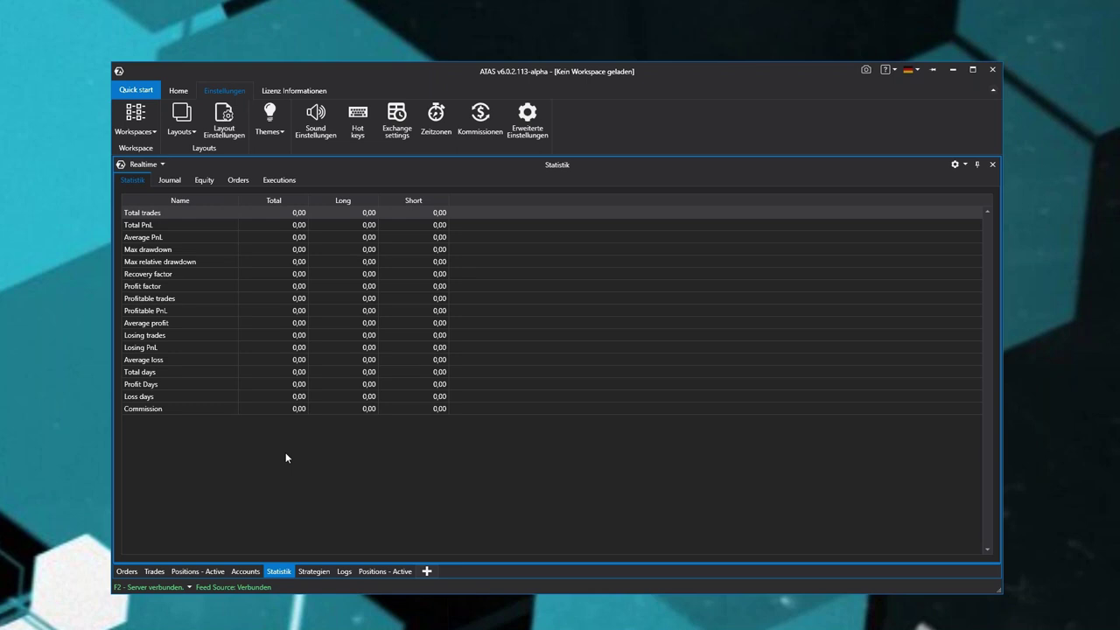
pyautogui.click(276, 120)
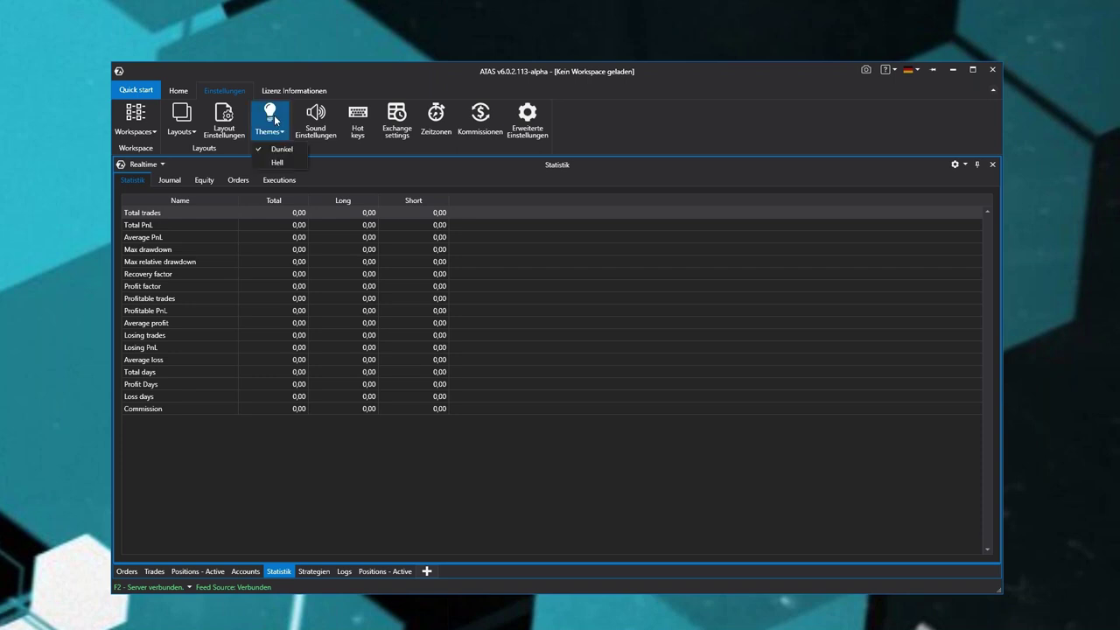
pyautogui.click(286, 161)
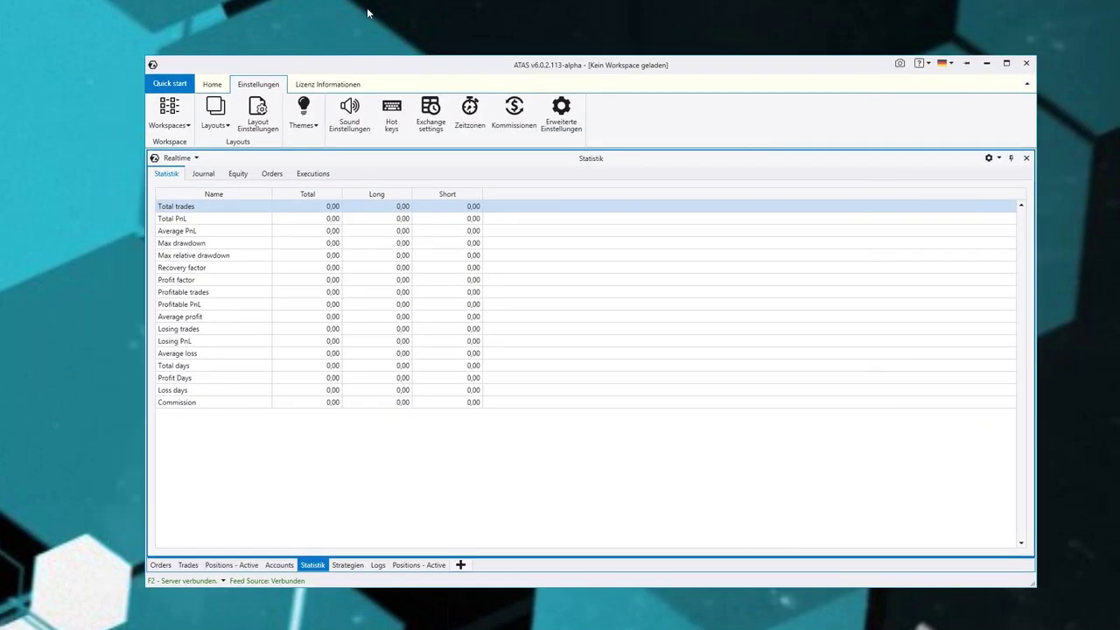
pyautogui.moveTo(483, 59); pyautogui.dragTo(455, 52)
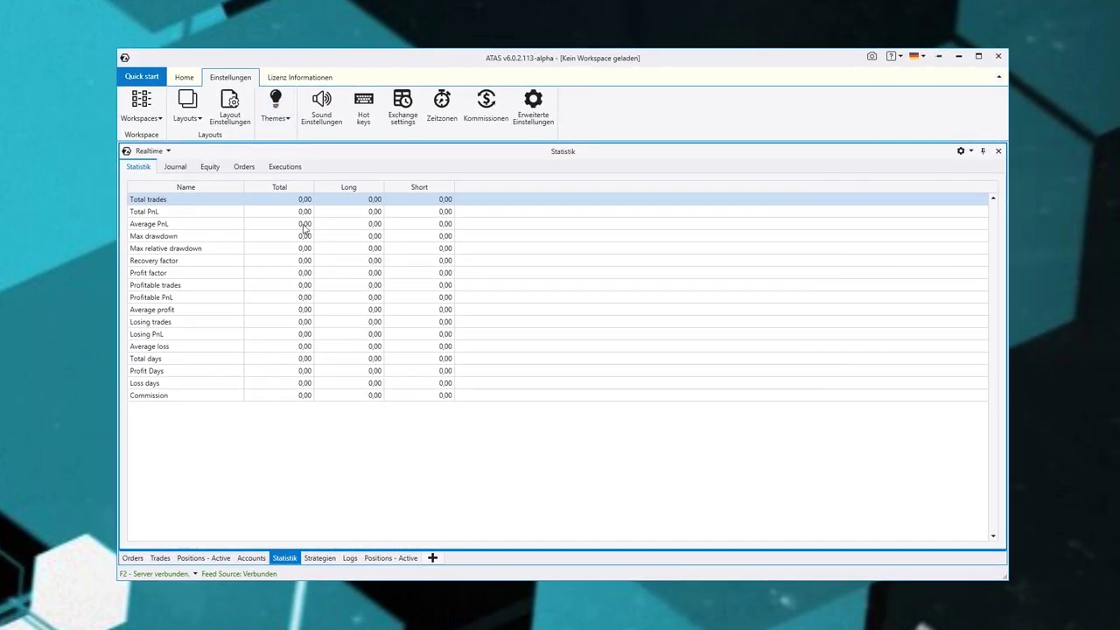
pyautogui.click(285, 121)
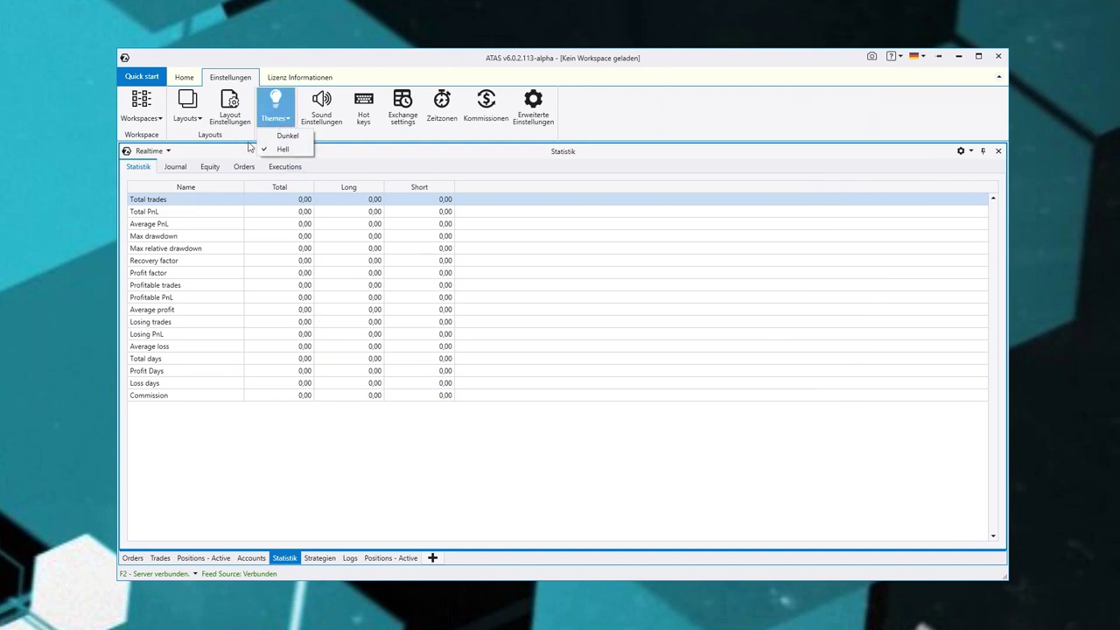
pyautogui.click(283, 142)
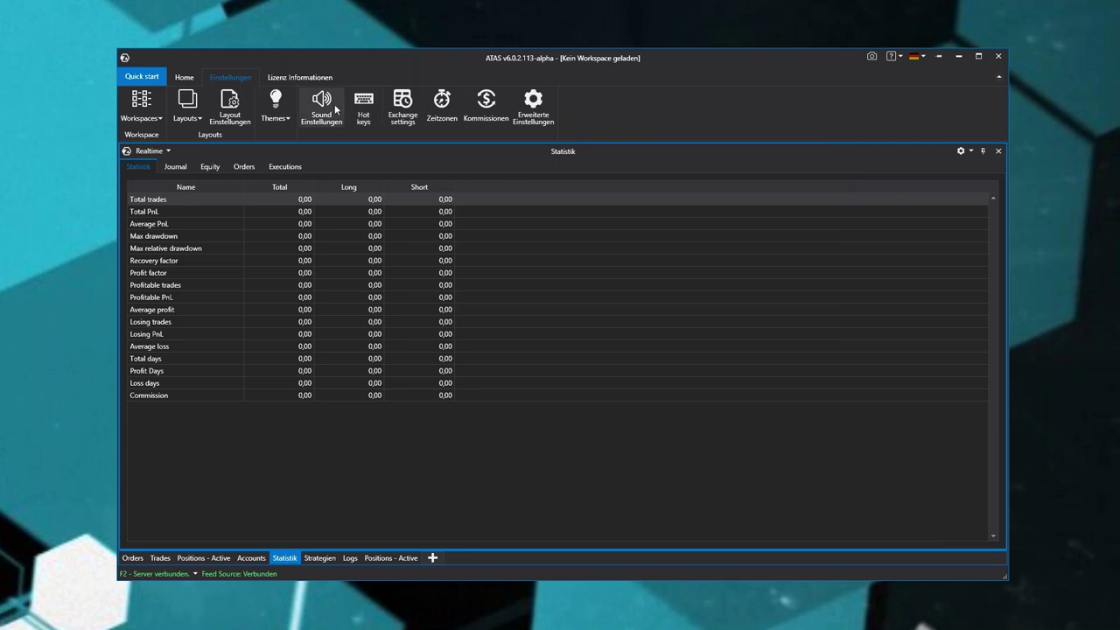
# Step: Review the Sound Einstellungen and the Global hot keys, closing each dialog
pyautogui.click(332, 111)
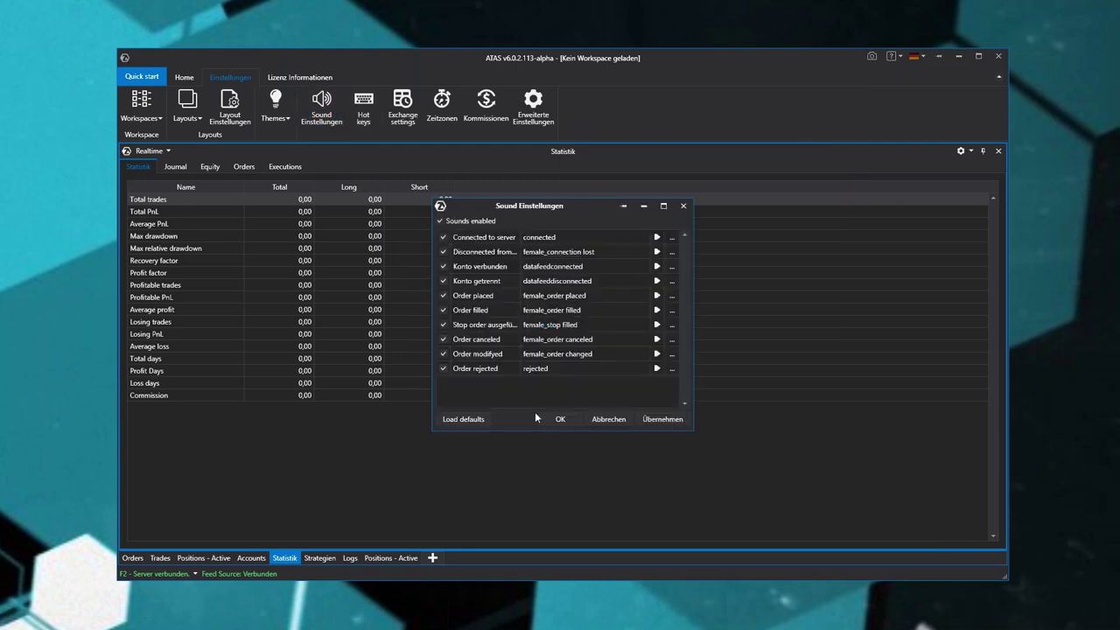
pyautogui.click(687, 209)
pyautogui.click(364, 105)
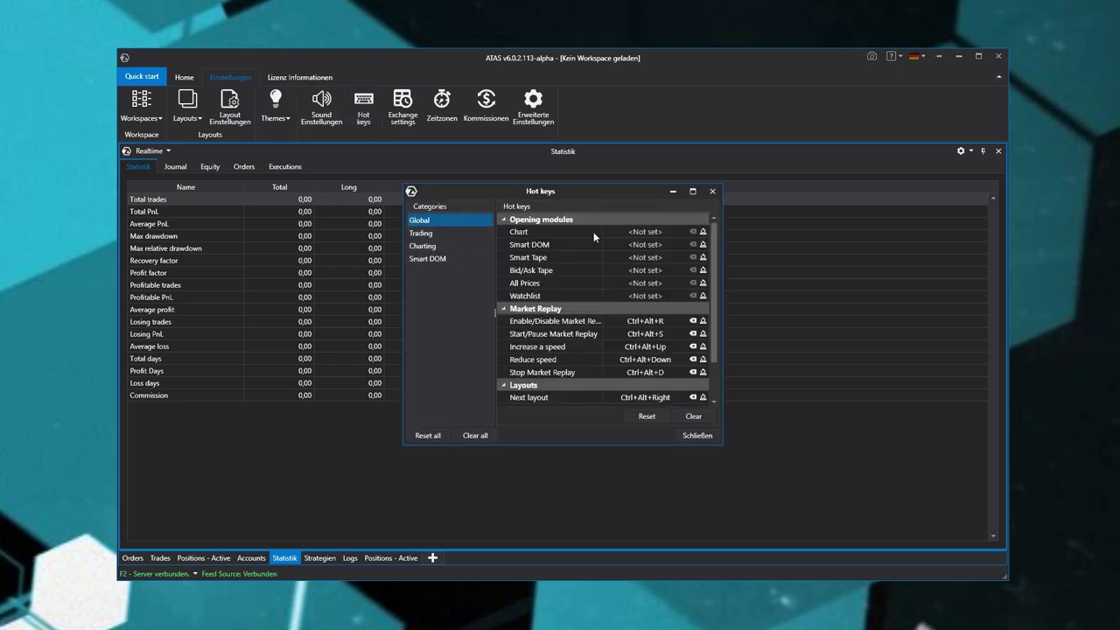
pyautogui.scroll(-2, 631, 281)
pyautogui.scroll(2, 631, 285)
pyautogui.scroll(-2, 672, 403)
pyautogui.click(696, 436)
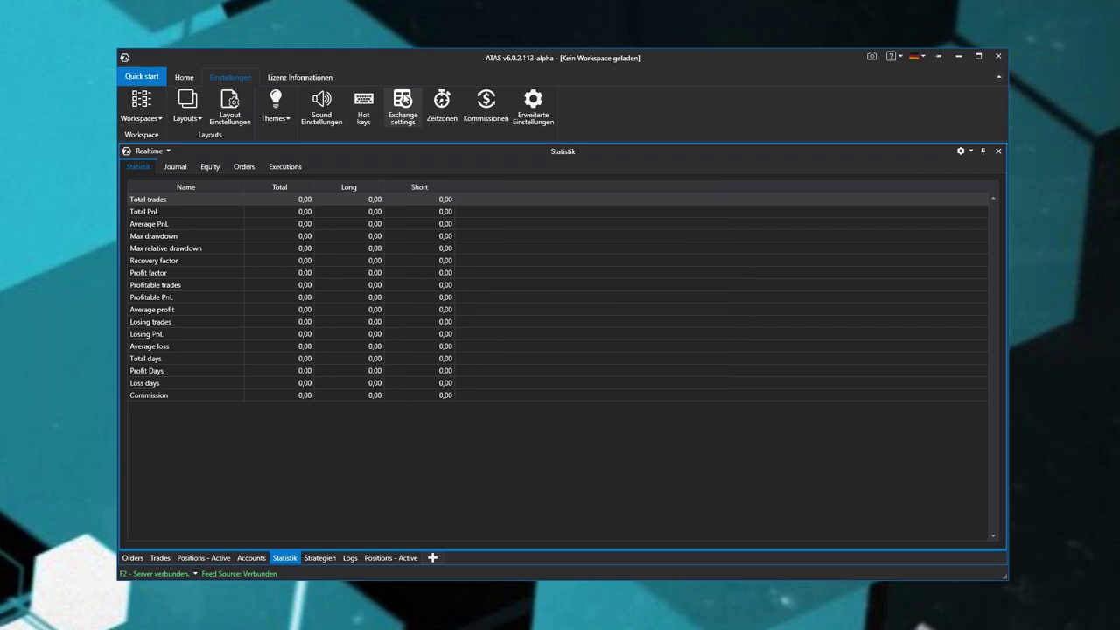
# Step: View the Exchange settings, inspect the time zone lists by exchange and by symbol, including Binance's time zone field, and cancel
pyautogui.click(402, 105)
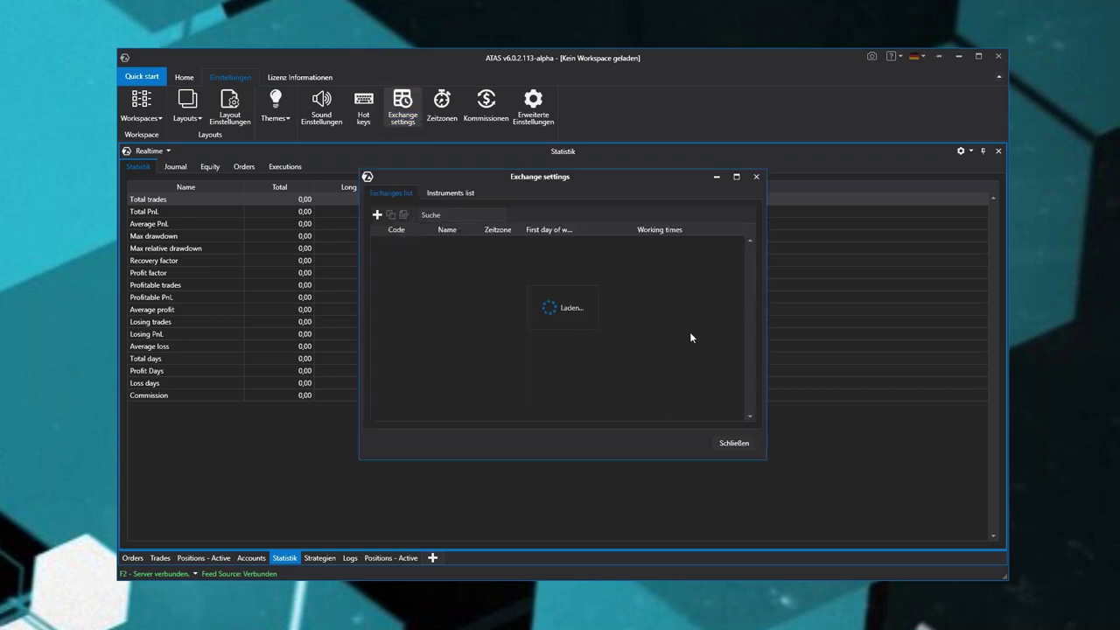
pyautogui.click(757, 177)
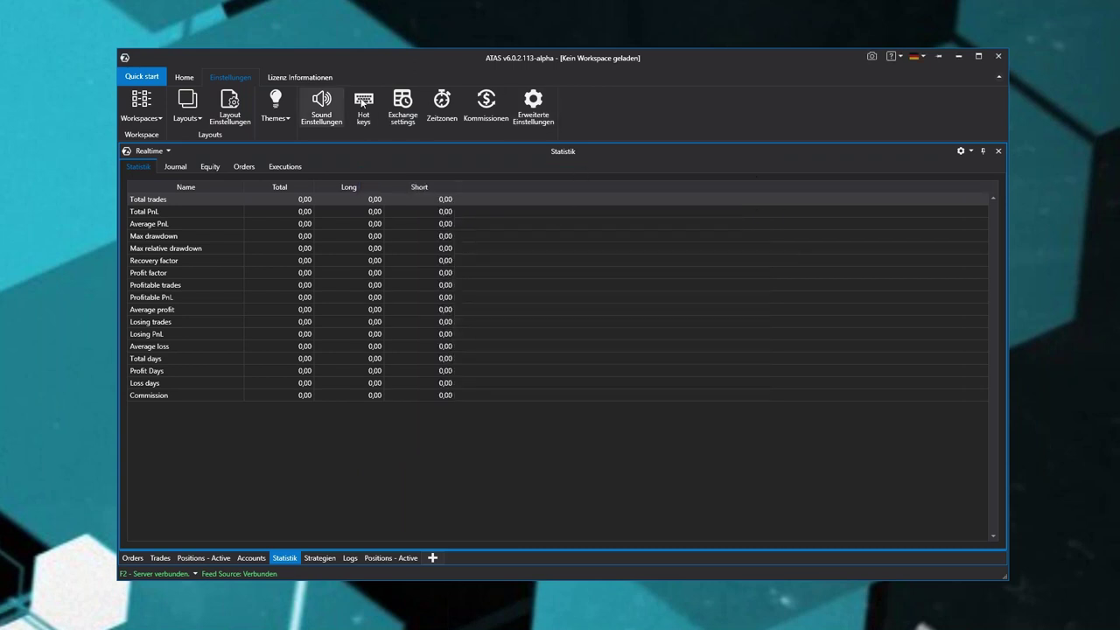
pyautogui.click(447, 107)
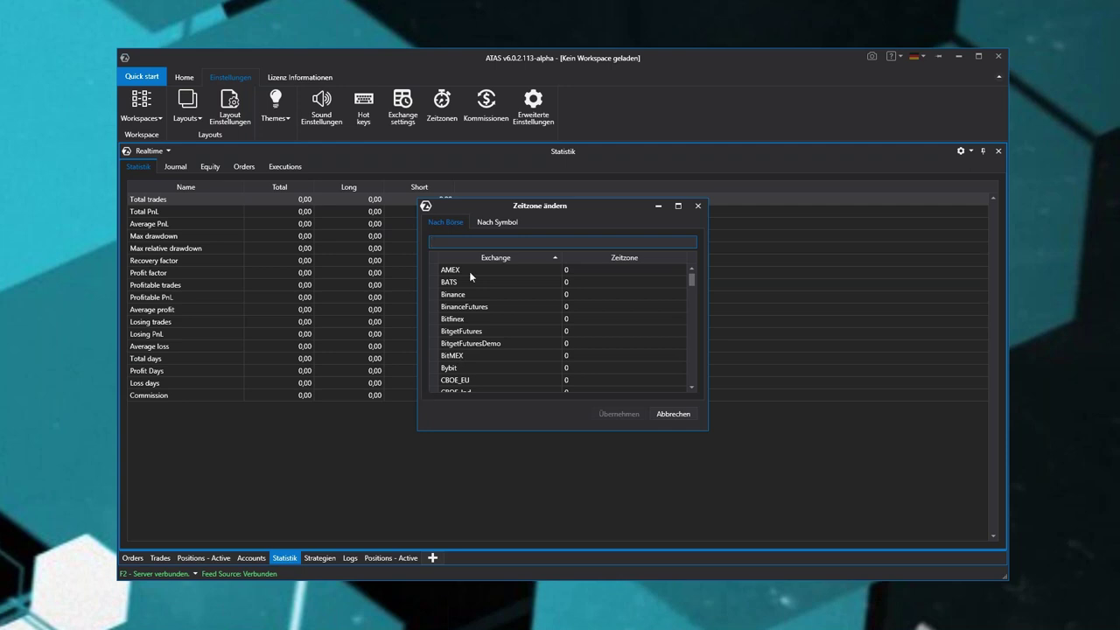
pyautogui.click(501, 221)
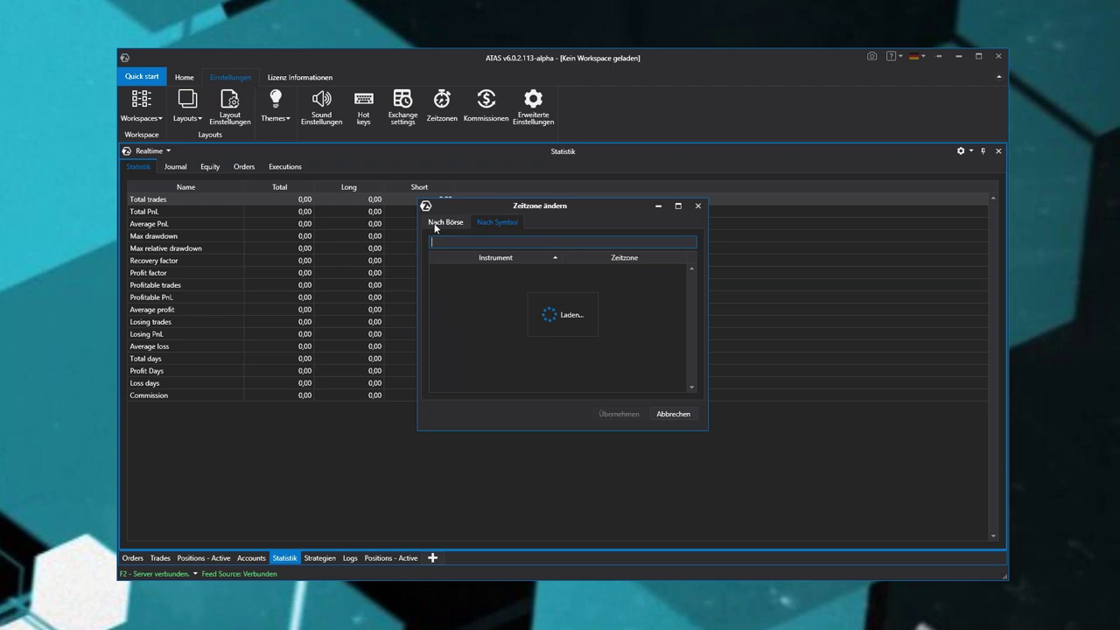
pyautogui.click(445, 221)
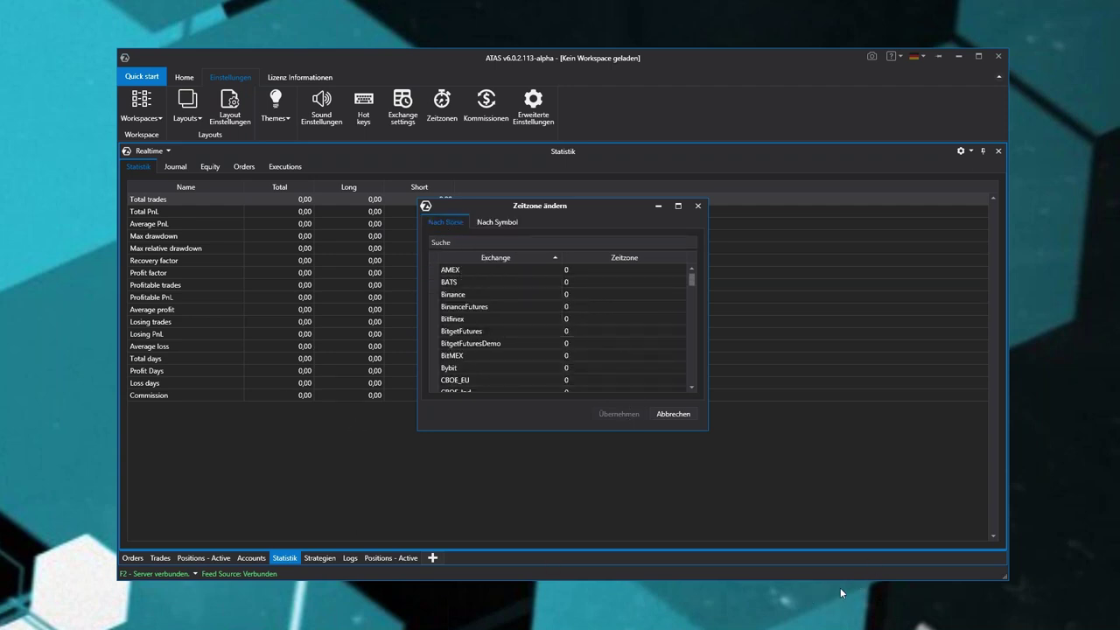
pyautogui.doubleClick(587, 294)
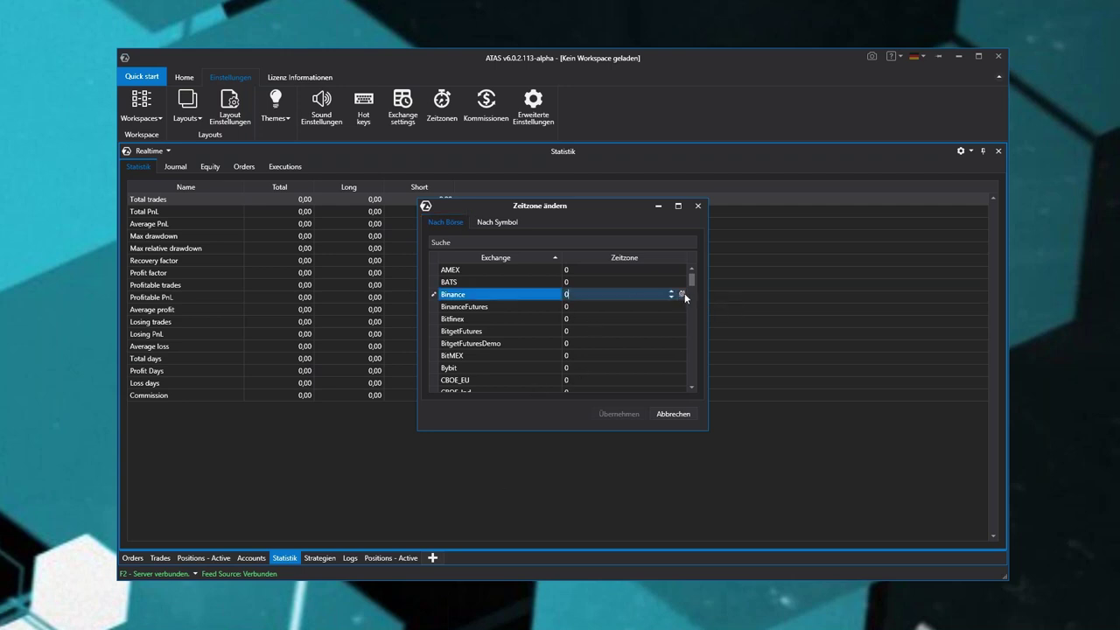
pyautogui.scroll(-1, 613, 369)
pyautogui.scroll(1, 610, 373)
pyautogui.click(490, 222)
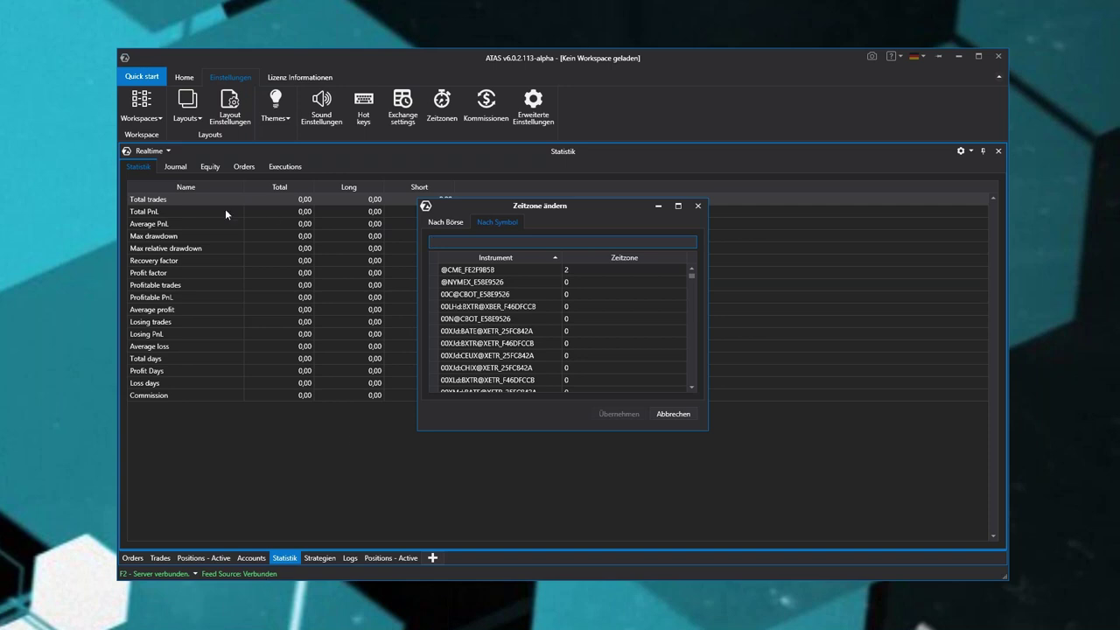
pyautogui.click(679, 407)
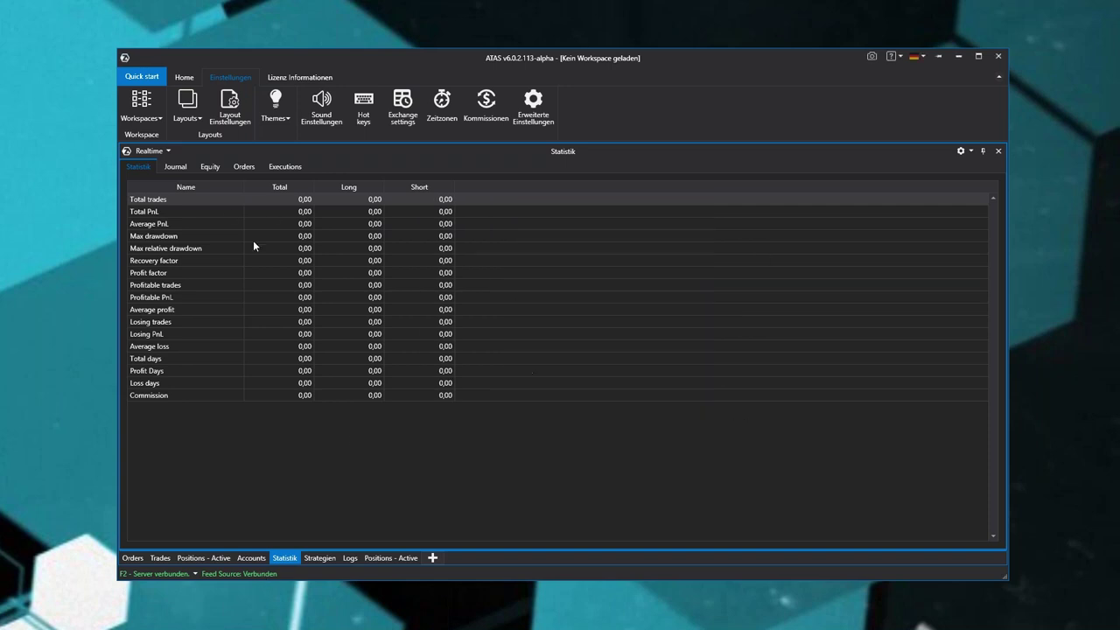
# Step: View the Kommissionen list of instruments and close it
pyautogui.click(486, 101)
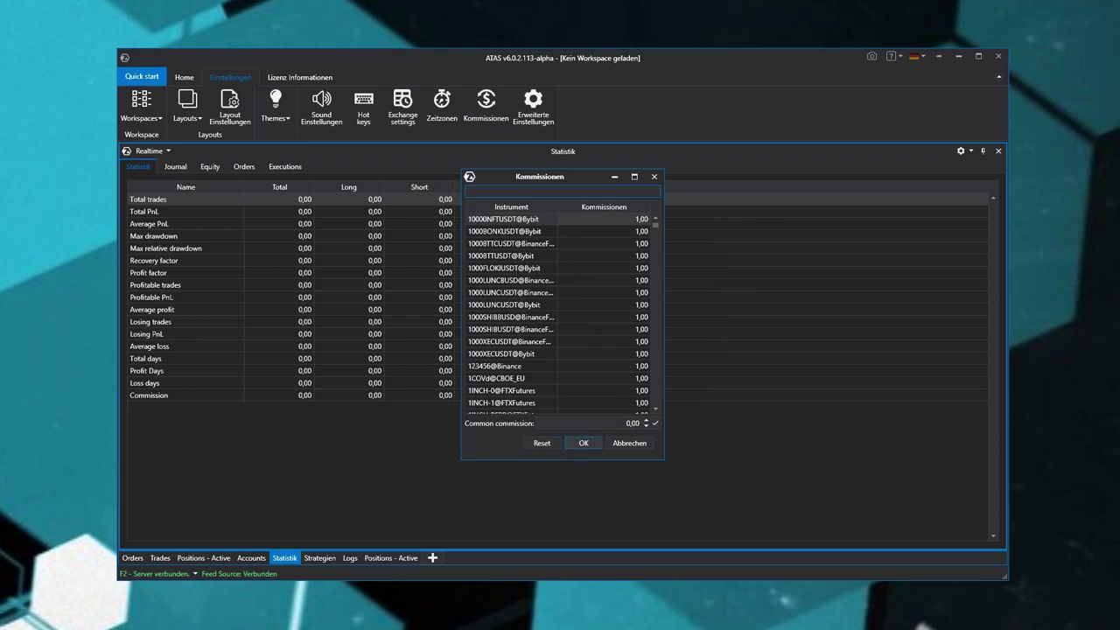
pyautogui.click(656, 177)
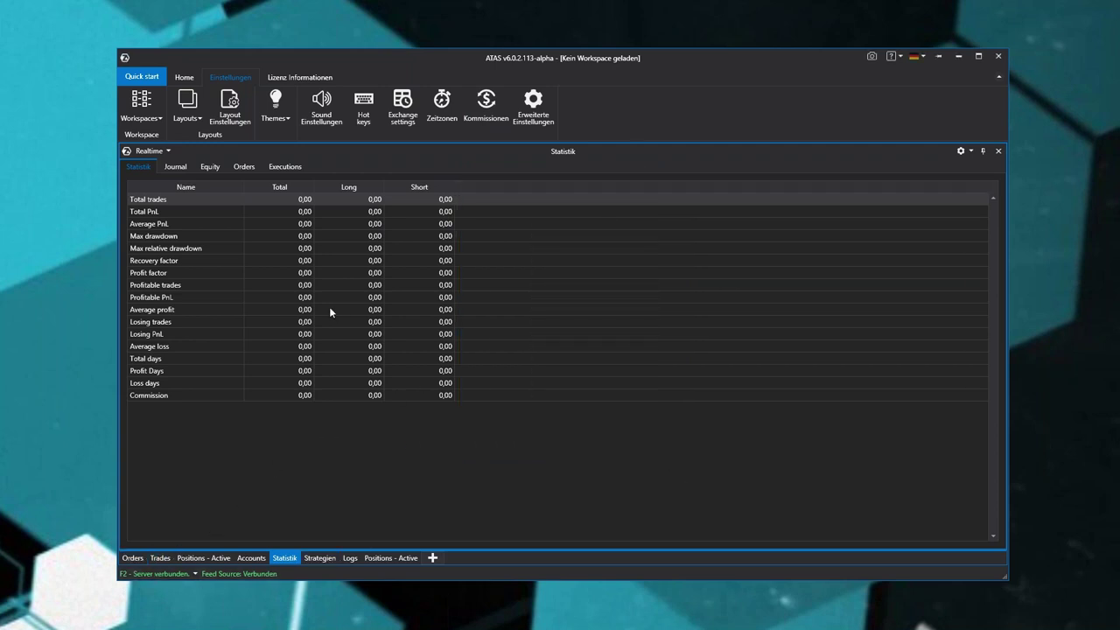
# Step: View the Erweiterte Einstellungen with its Common, Rendering, Database and Depth of market sections, and close the dialog
pyautogui.click(544, 103)
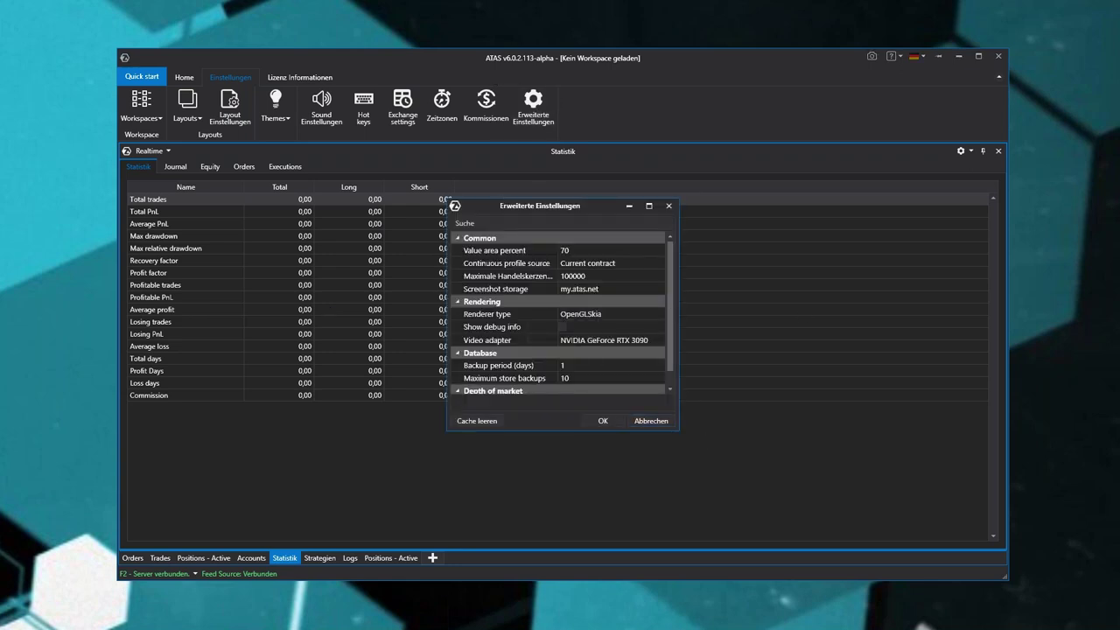
pyautogui.click(670, 207)
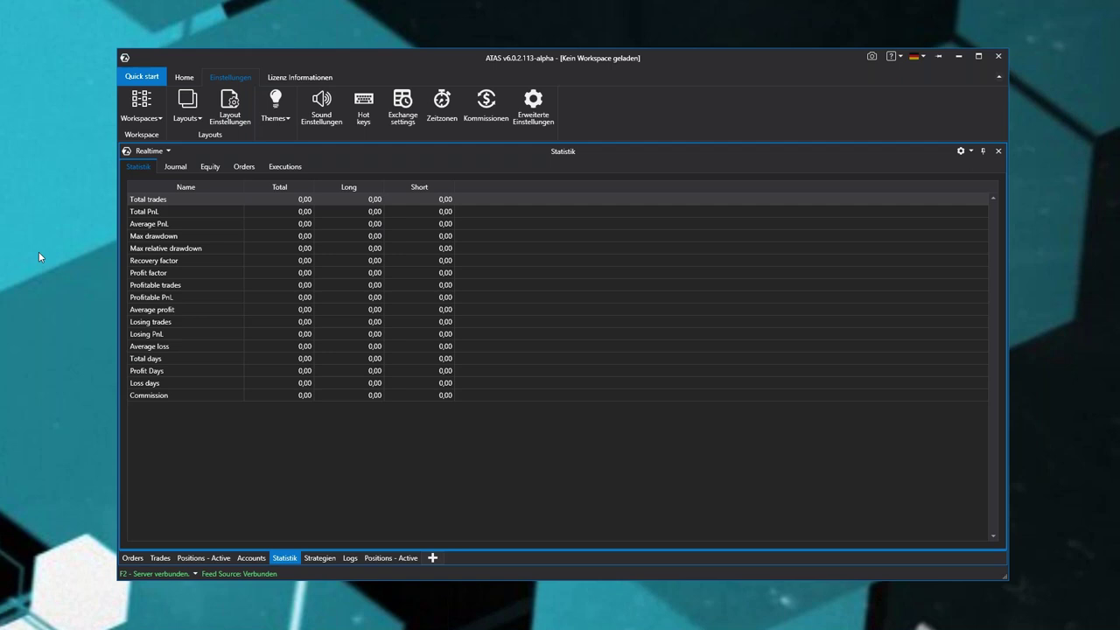
# Step: Open a new chart for the favourite instrument ES (E-mini S&P 500)
pyautogui.click(184, 77)
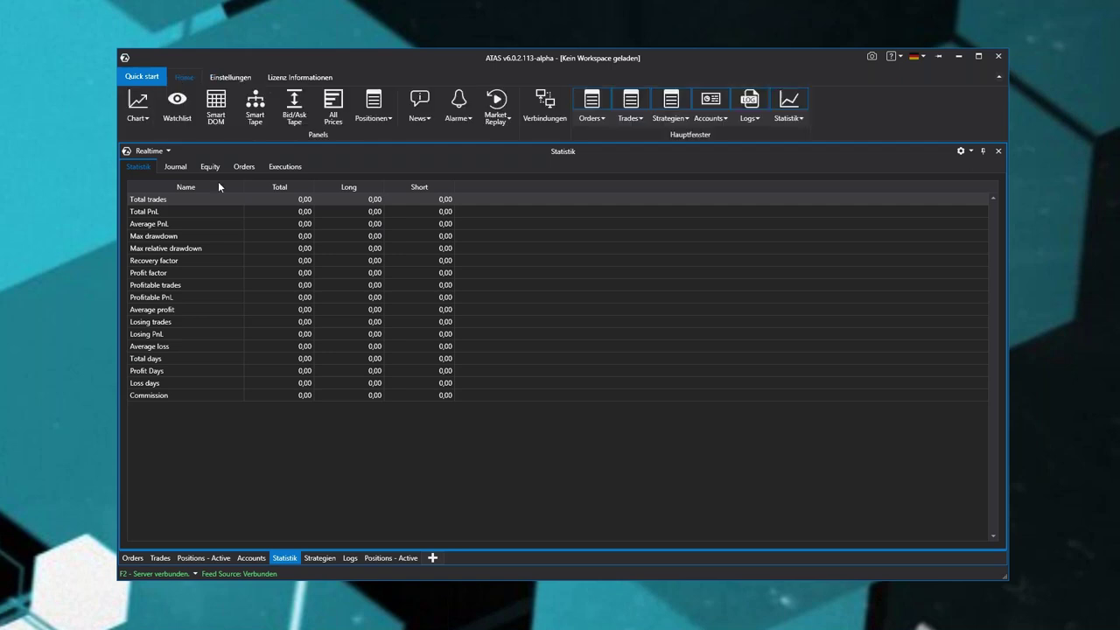
pyautogui.click(138, 104)
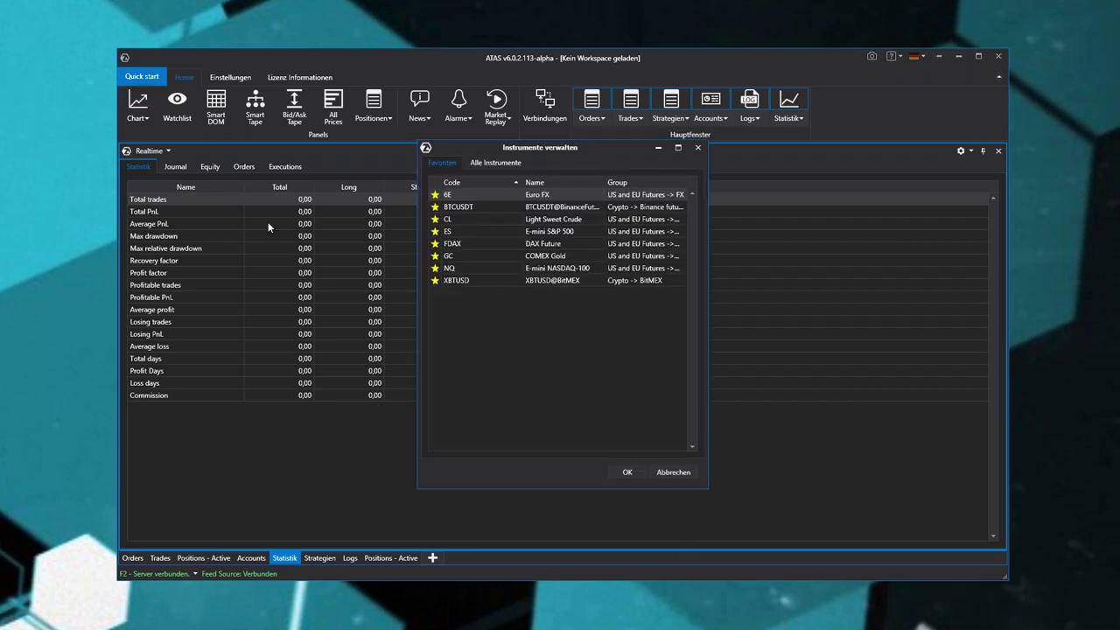
pyautogui.doubleClick(466, 231)
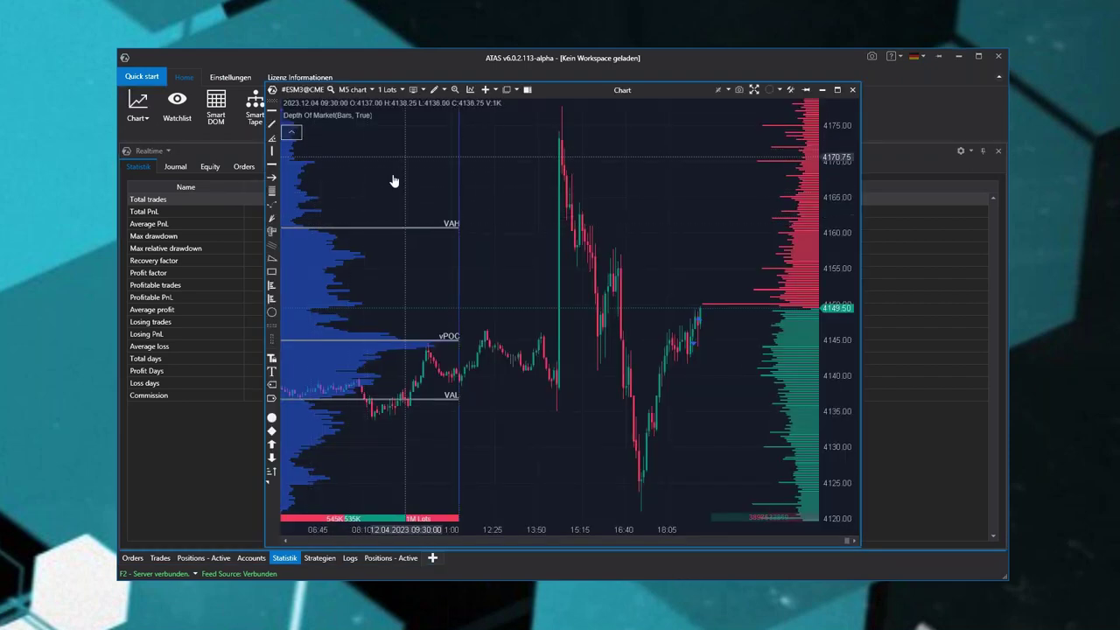
# Step: Remove the Depth Of Market indicator and the volume profile drawing from the ES chart
pyautogui.click(415, 116)
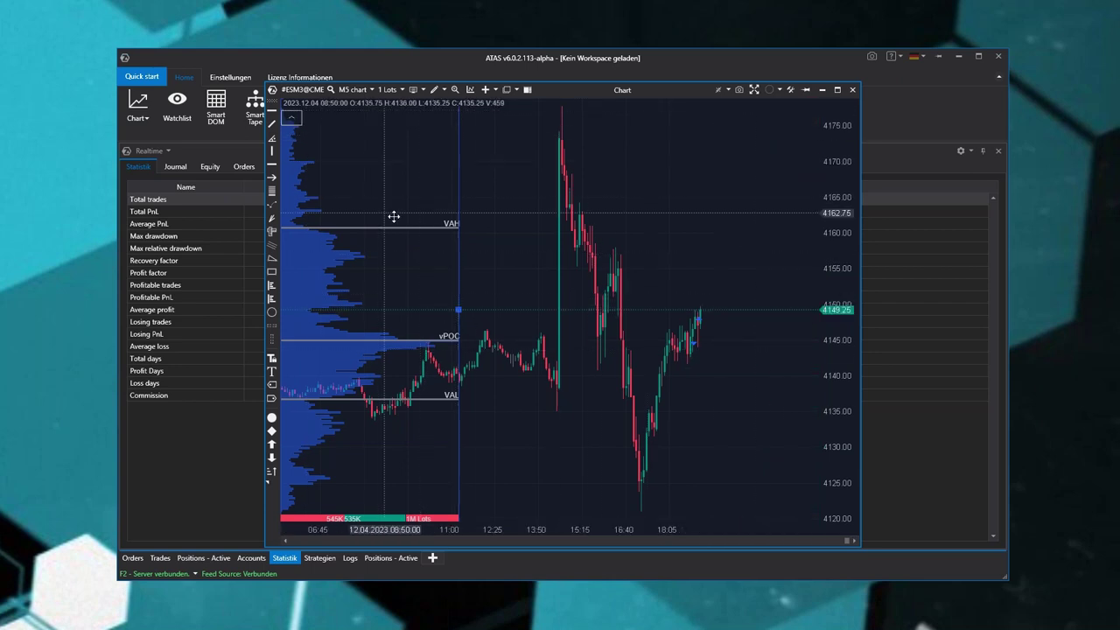
pyautogui.press('Delete')
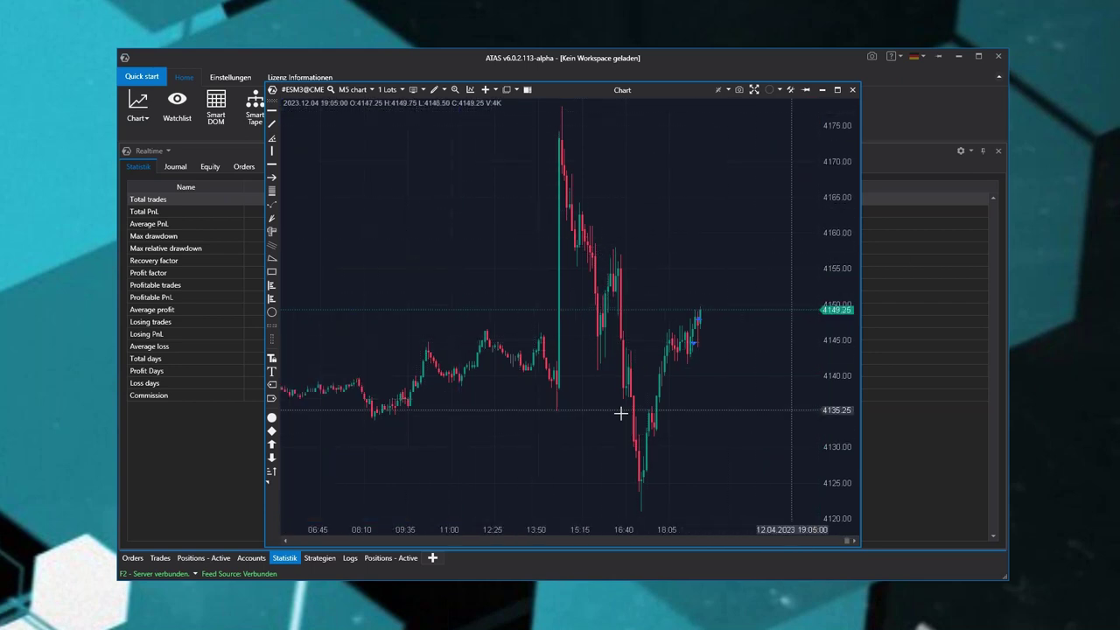
# Step: Add the Scalping DOM indicator to the ES chart with Chart Modus set to Liquidity map
pyautogui.rightClick(457, 246)
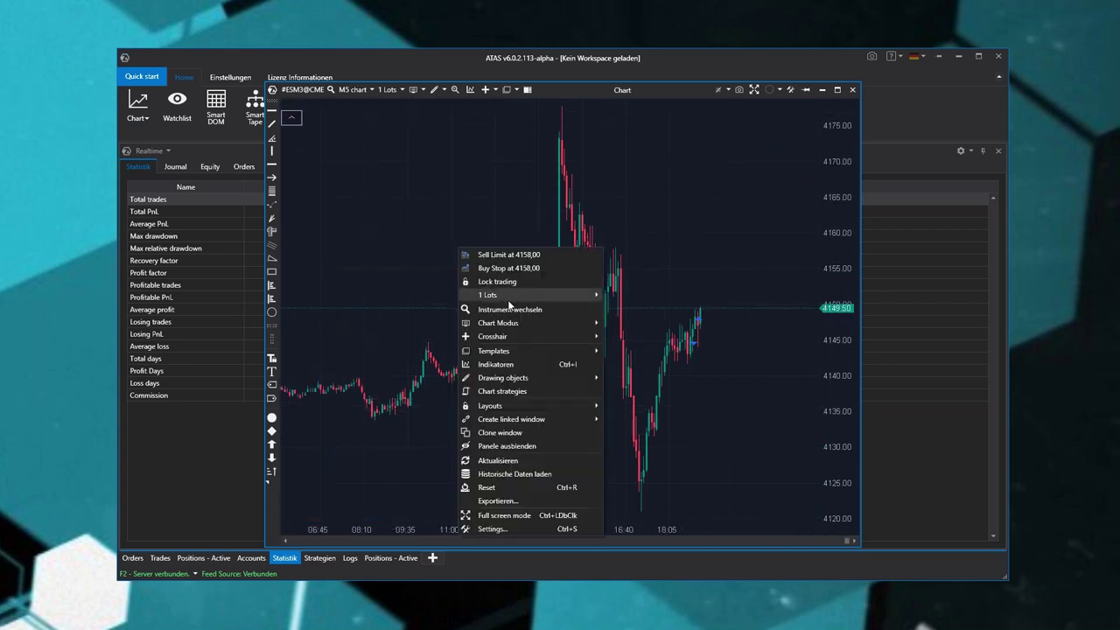
pyautogui.click(514, 364)
pyautogui.write('sclap')
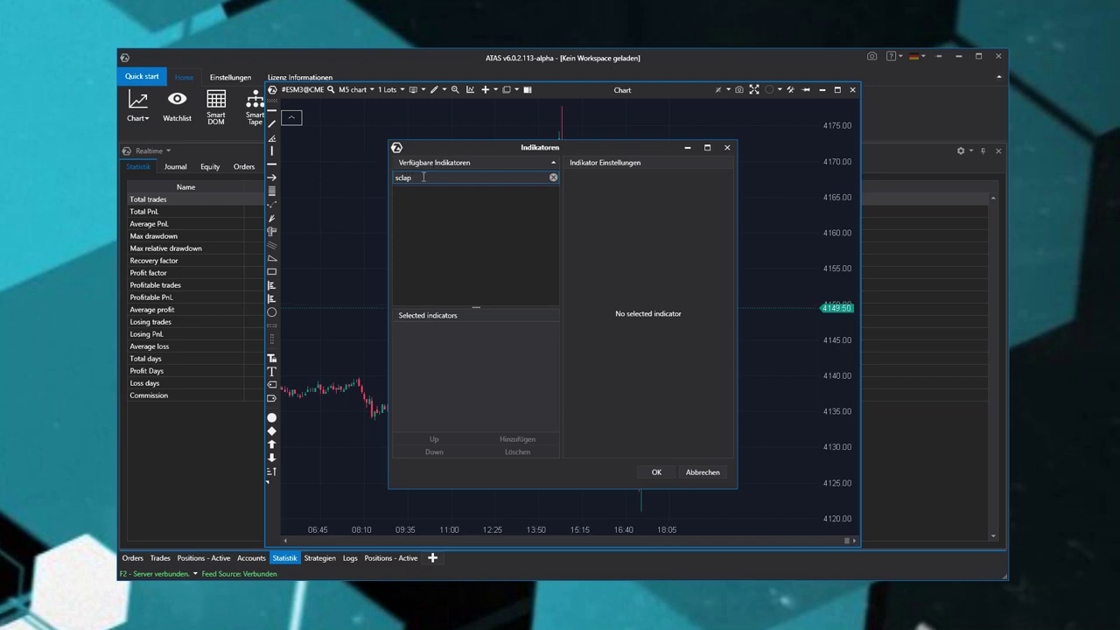
pyautogui.press('BackSpace')
pyautogui.press('BackSpace')
pyautogui.write('alp')
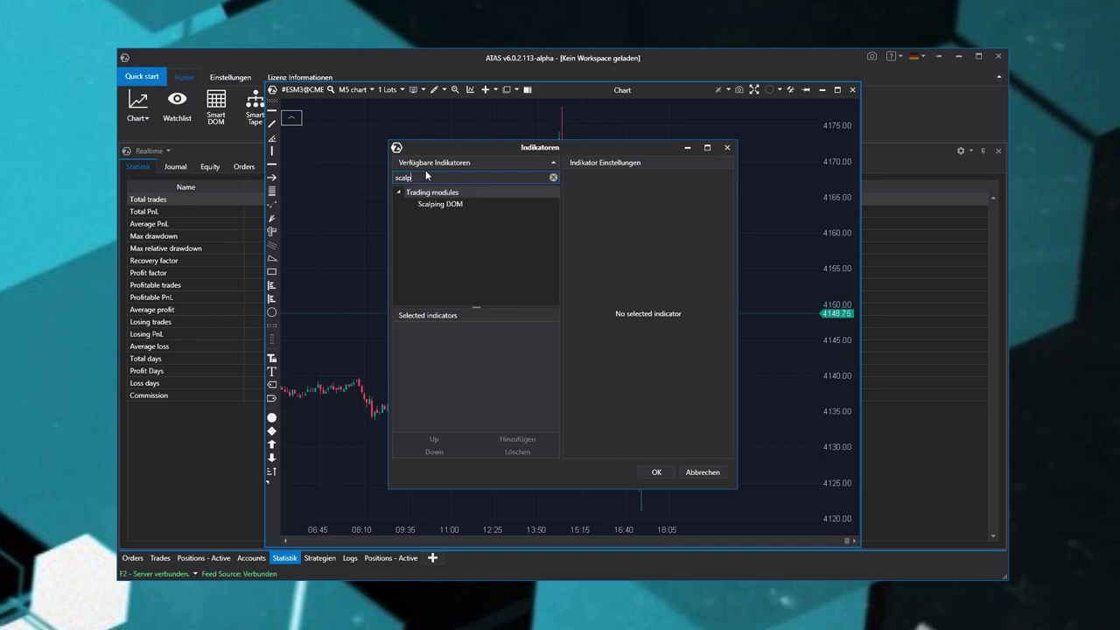
pyautogui.doubleClick(440, 204)
pyautogui.click(665, 220)
pyautogui.click(665, 245)
pyautogui.click(655, 472)
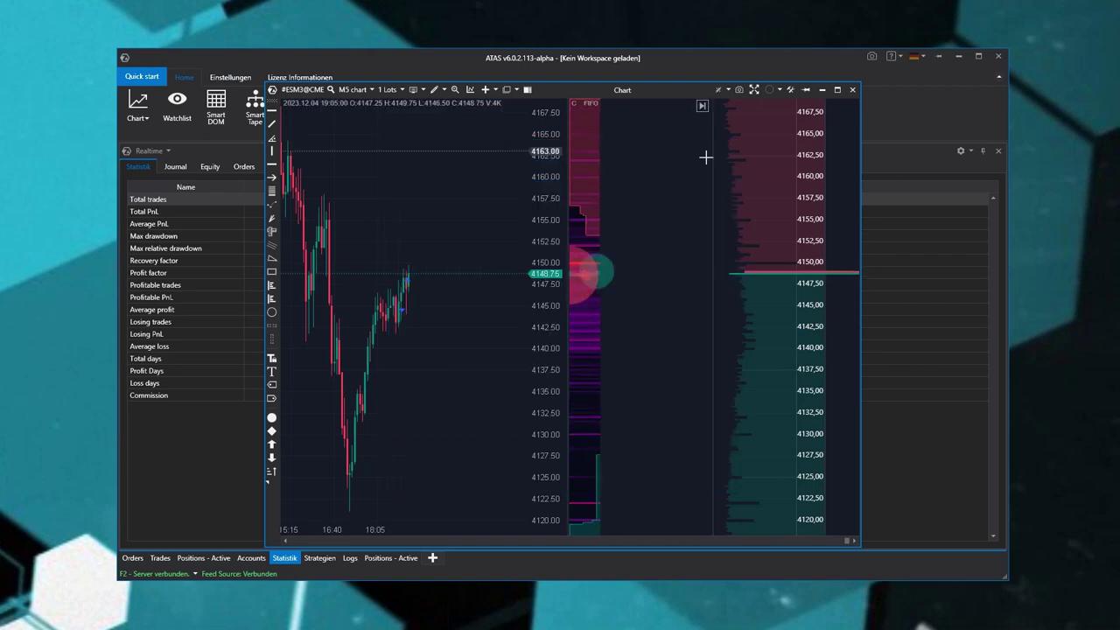
# Step: Maximize the chart window, widen the liquidity map area and rescale the price axis around the 4150 level
pyautogui.click(837, 90)
pyautogui.moveTo(845, 402); pyautogui.dragTo(195, 408)
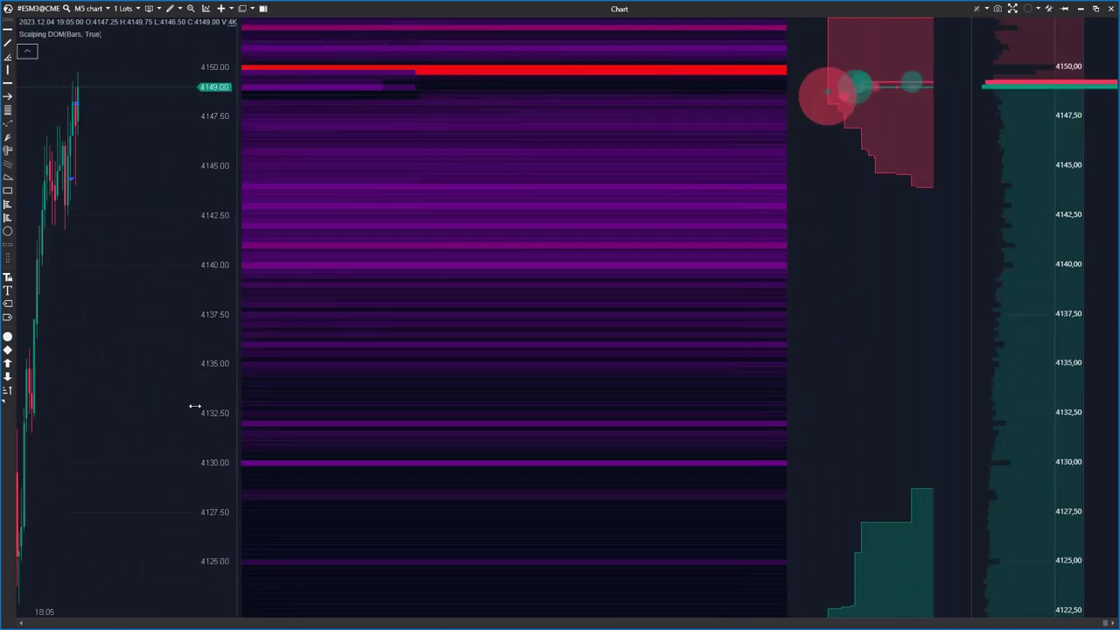
pyautogui.moveTo(219, 210); pyautogui.dragTo(218, 567)
pyautogui.moveTo(218, 233); pyautogui.dragTo(212, 486)
pyautogui.scroll(-2, 873, 338)
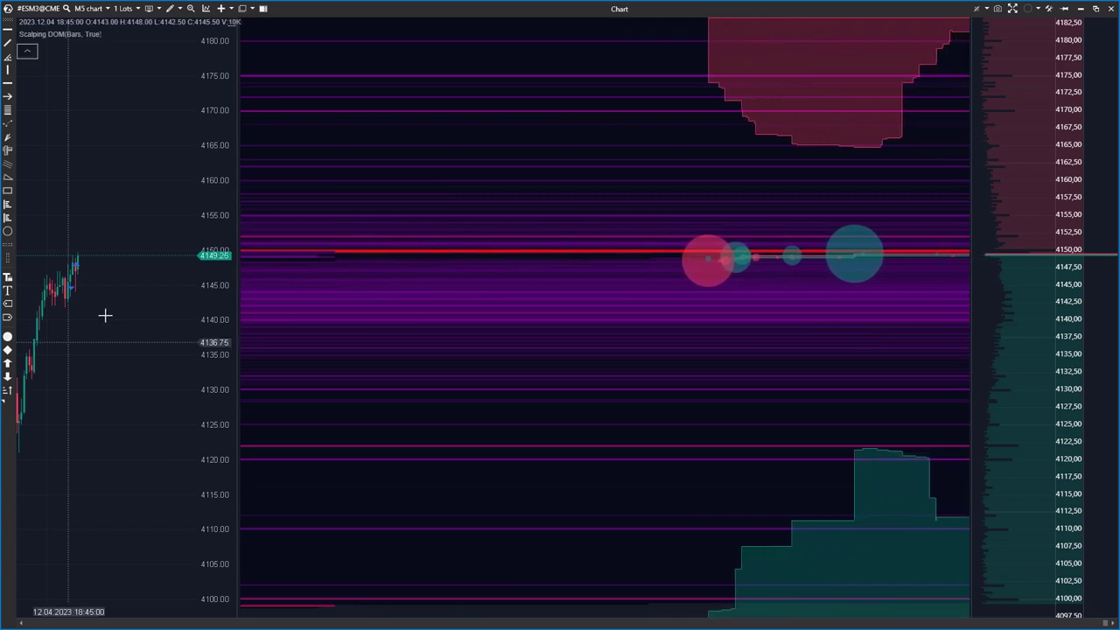
pyautogui.moveTo(205, 448); pyautogui.dragTo(192, 289)
pyautogui.moveTo(207, 463); pyautogui.dragTo(166, 31)
pyautogui.moveTo(114, 237); pyautogui.dragTo(140, 393)
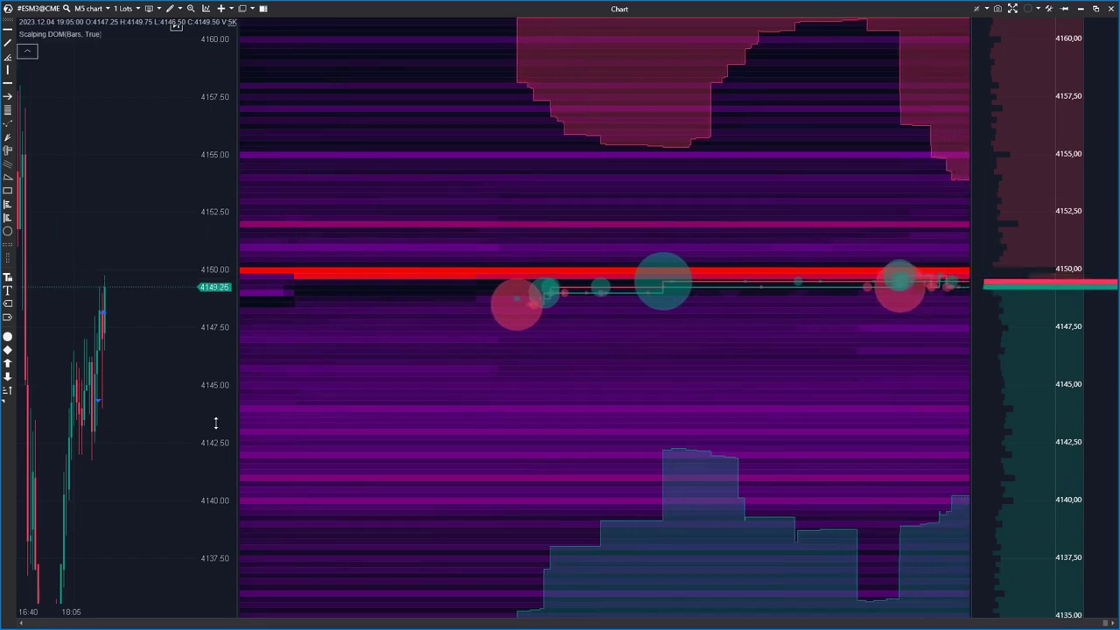
pyautogui.rightClick(510, 343)
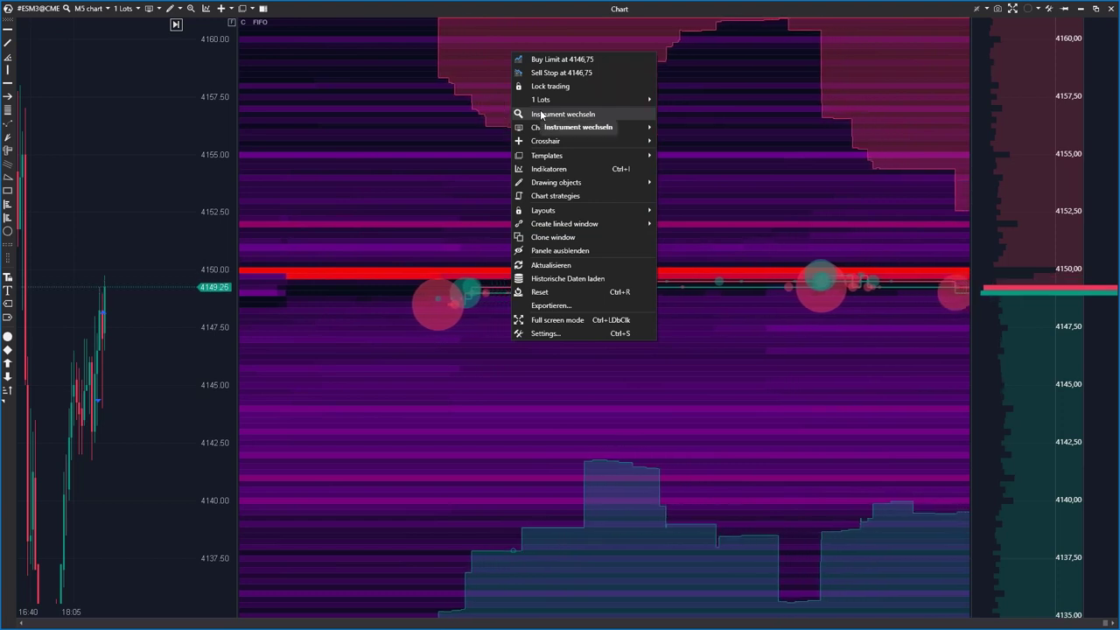
pyautogui.click(201, 400)
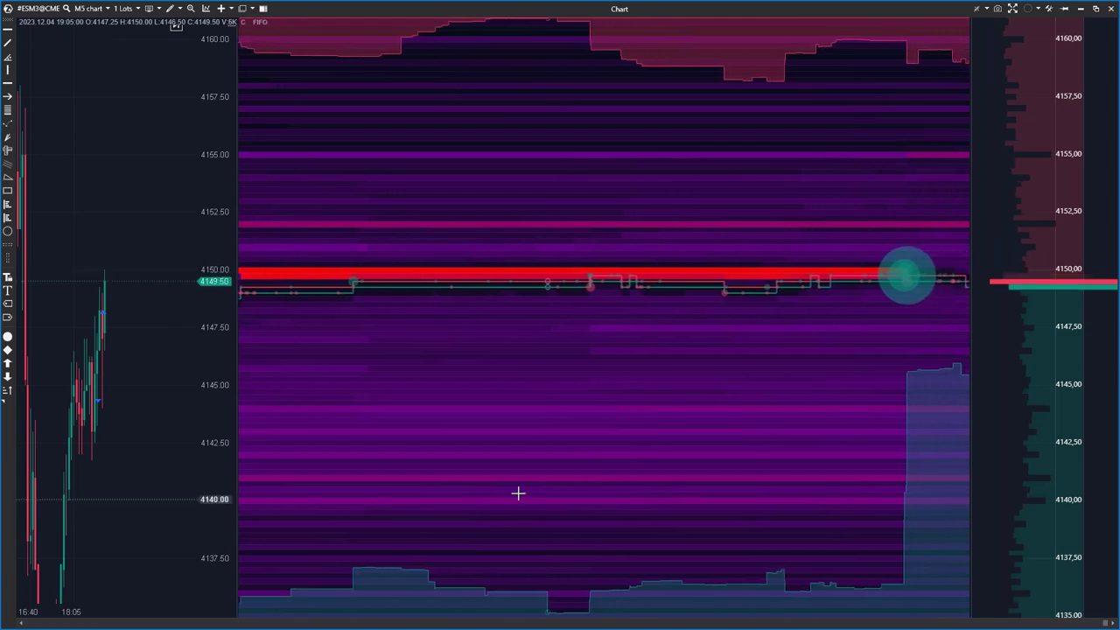
# Step: Change the Scalping DOM liquidity map's color scheme to the blue-white-yellow-red gradient
pyautogui.rightClick(327, 221)
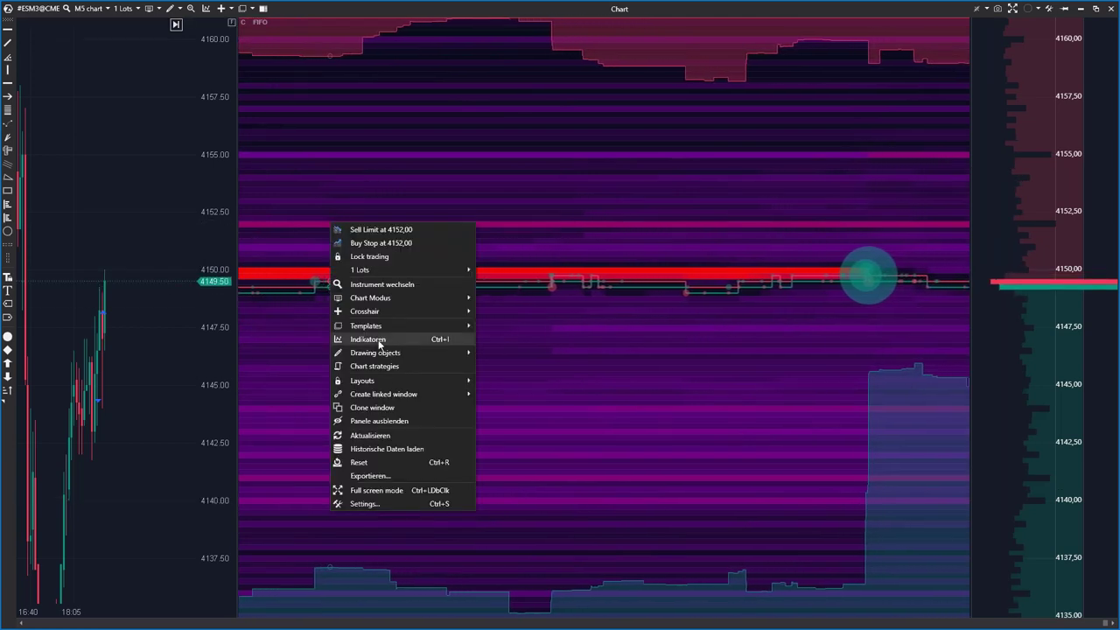
pyautogui.click(764, 320)
pyautogui.click(429, 332)
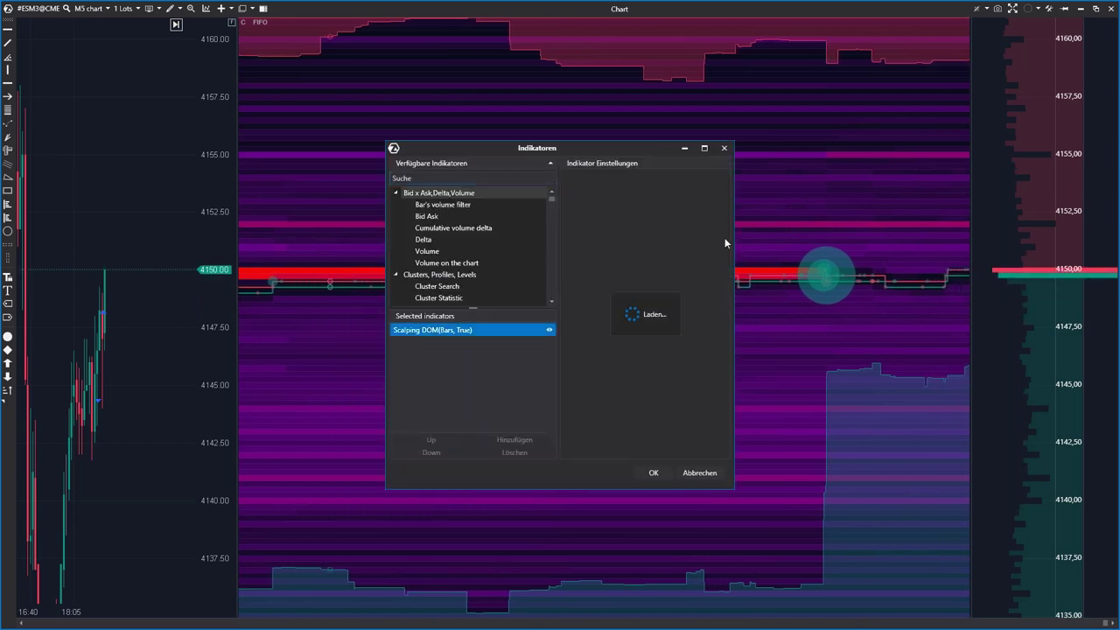
pyautogui.click(713, 246)
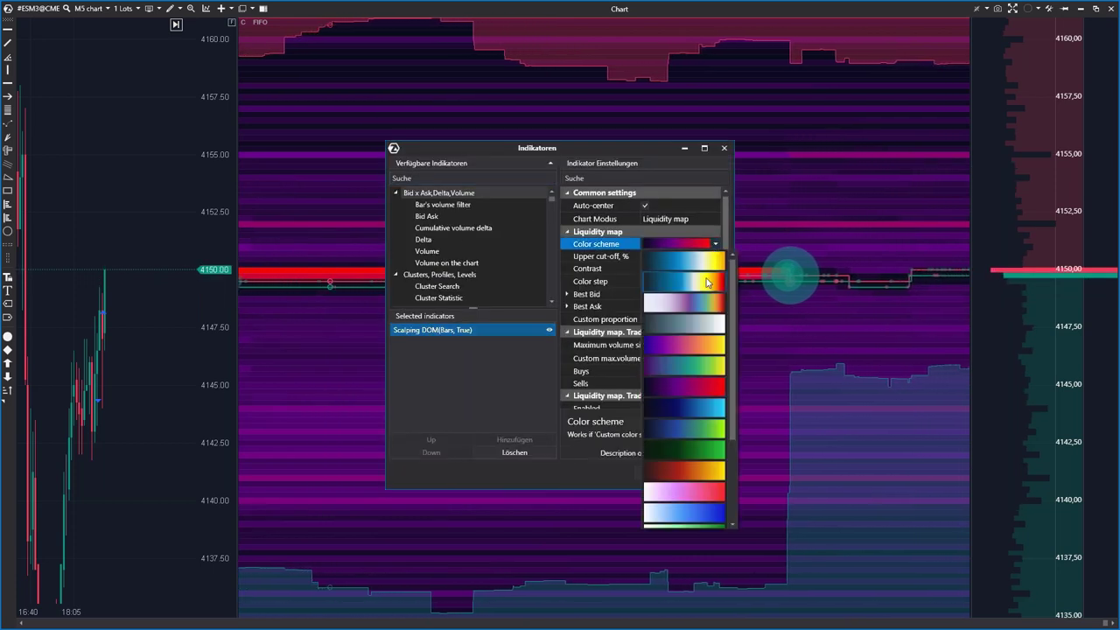
pyautogui.click(707, 282)
pyautogui.click(654, 473)
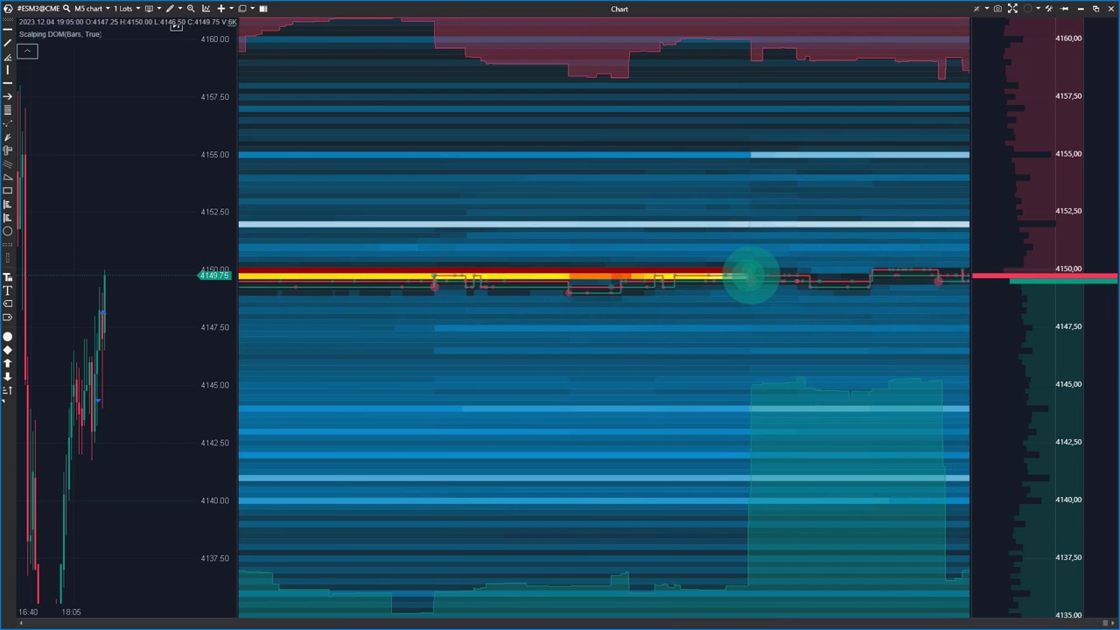
# Step: Stretch the price scale until individual DOM levels are readable, and disable Auto-center for the Scalping DOM indicator
pyautogui.moveTo(225, 465); pyautogui.dragTo(198, 226)
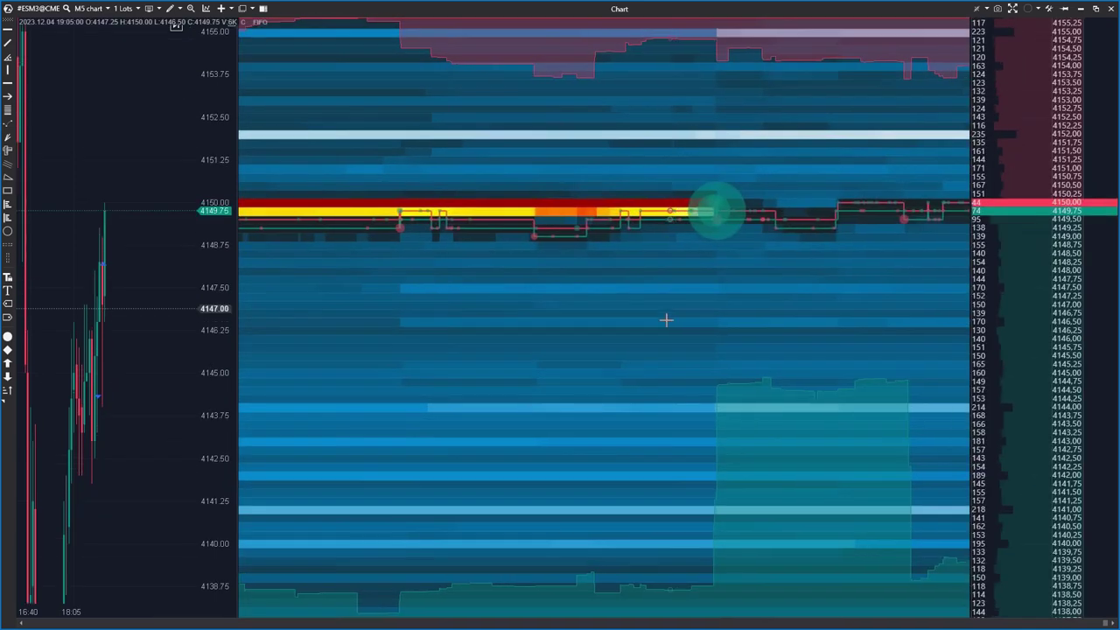
pyautogui.moveTo(667, 320); pyautogui.dragTo(597, 449)
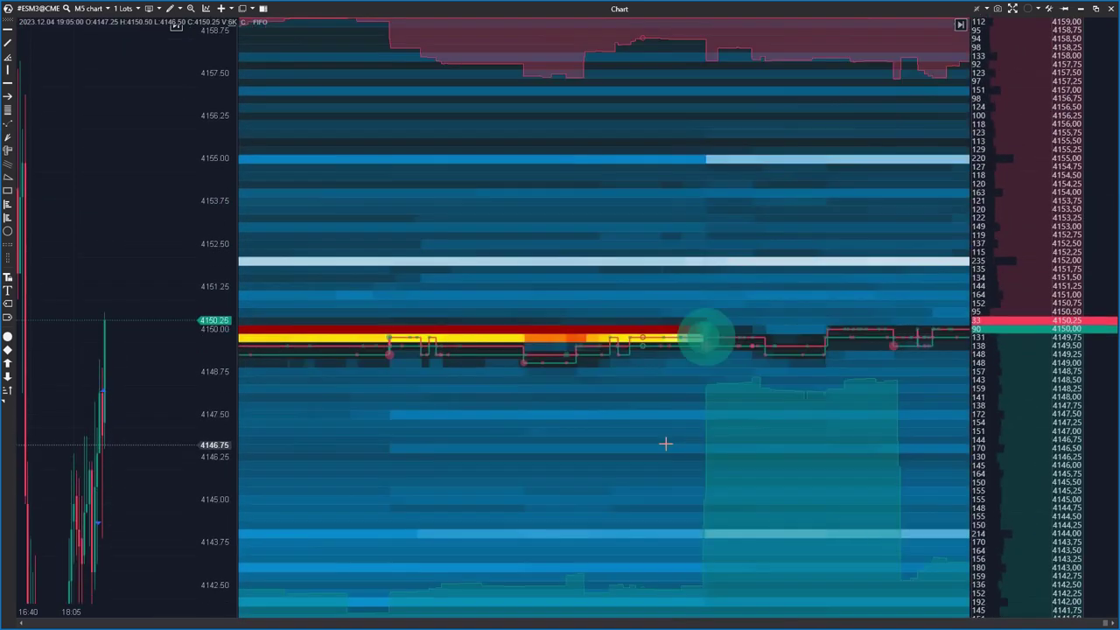
pyautogui.rightClick(438, 415)
pyautogui.click(494, 243)
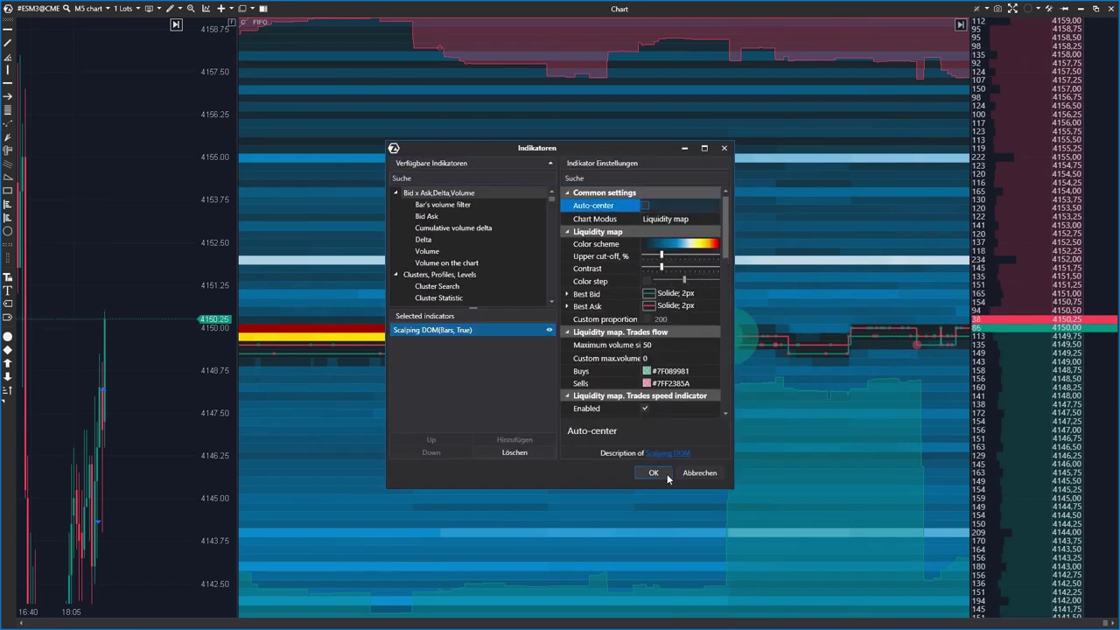
pyautogui.click(654, 474)
# Step: Examine the resting liquidity levels far above and below the current price on the liquidity map
pyautogui.scroll(10, 672, 391)
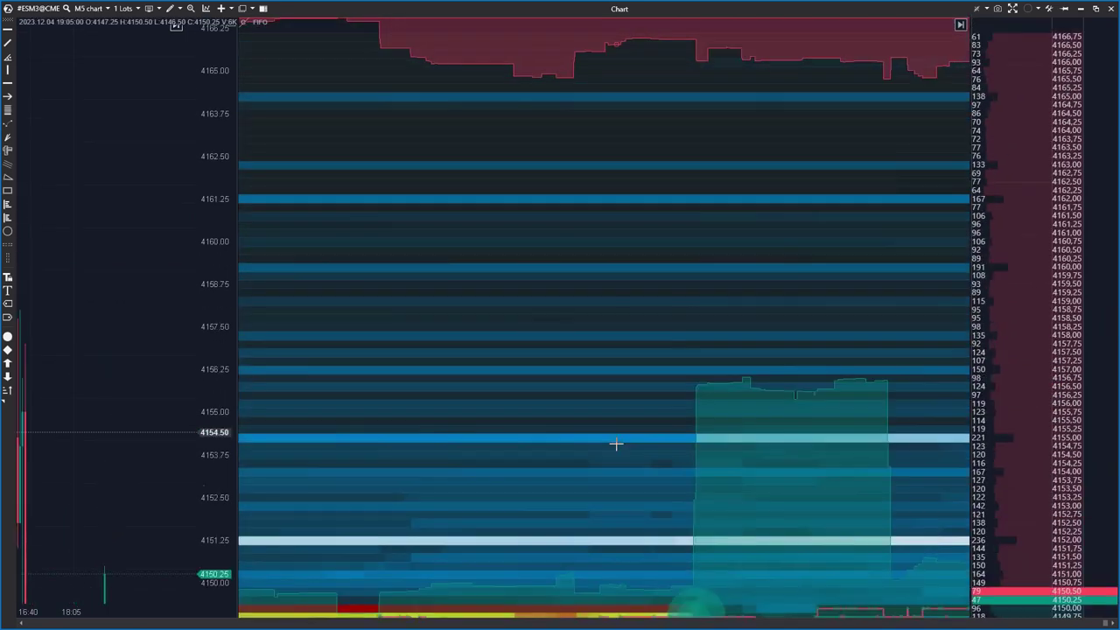
pyautogui.scroll(11, 611, 282)
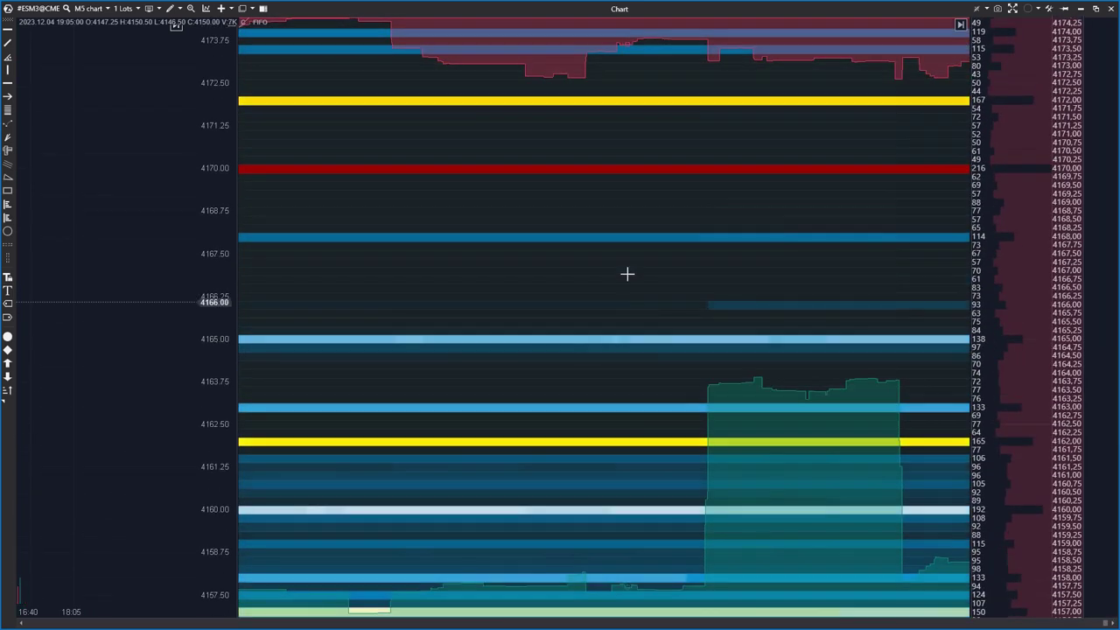
pyautogui.scroll(15, 629, 239)
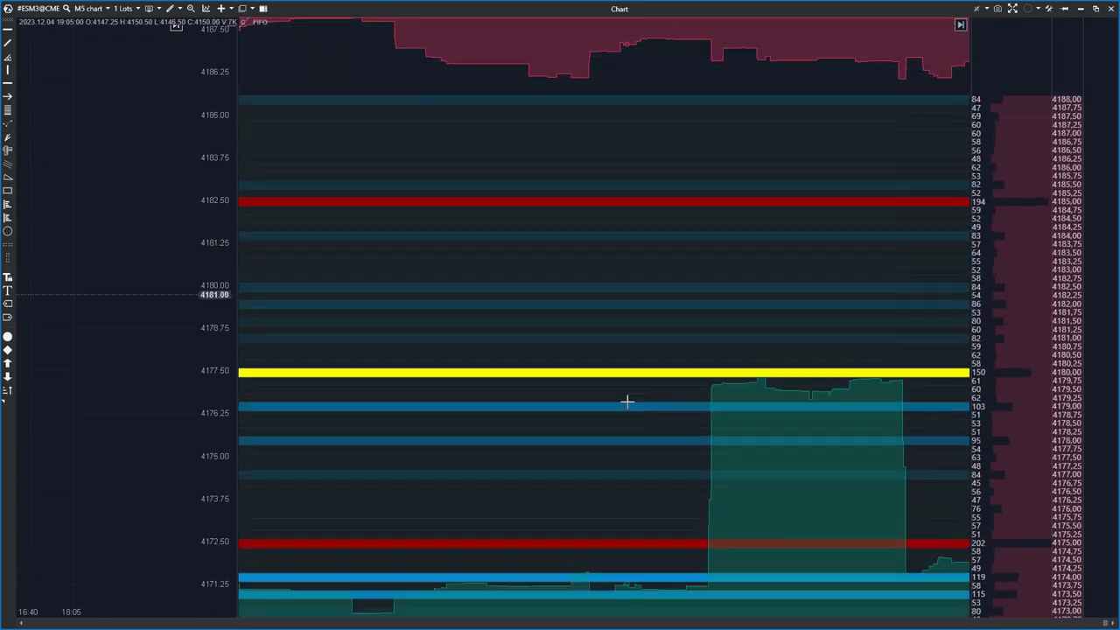
pyautogui.moveTo(620, 320); pyautogui.dragTo(582, 102)
pyautogui.moveTo(560, 451); pyautogui.dragTo(560, 141)
pyautogui.scroll(-15, 558, 141)
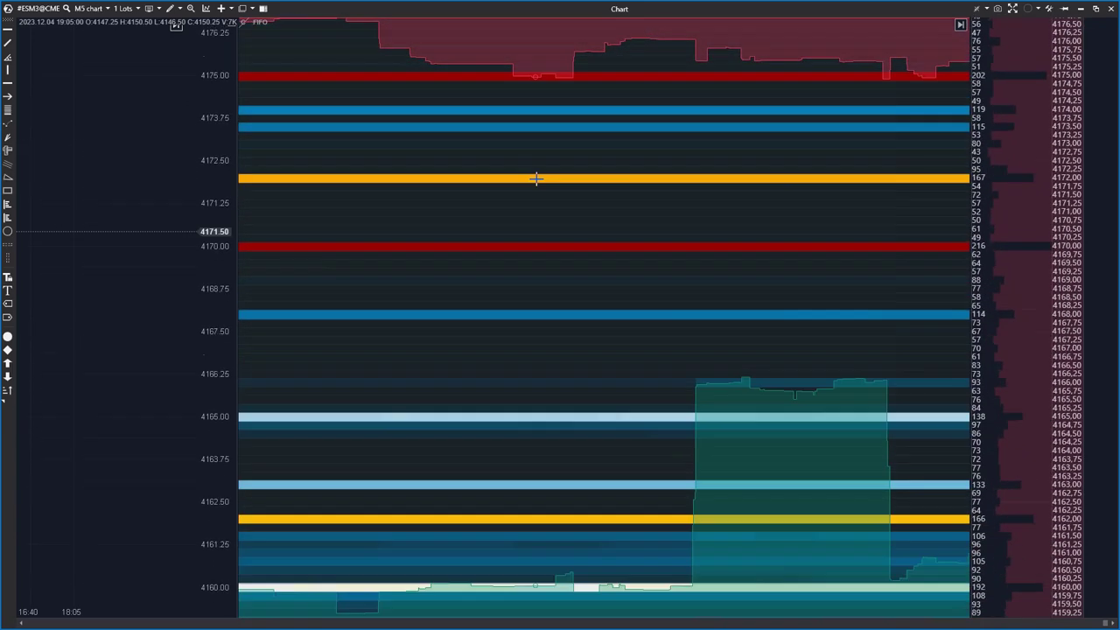
pyautogui.scroll(-15, 511, 213)
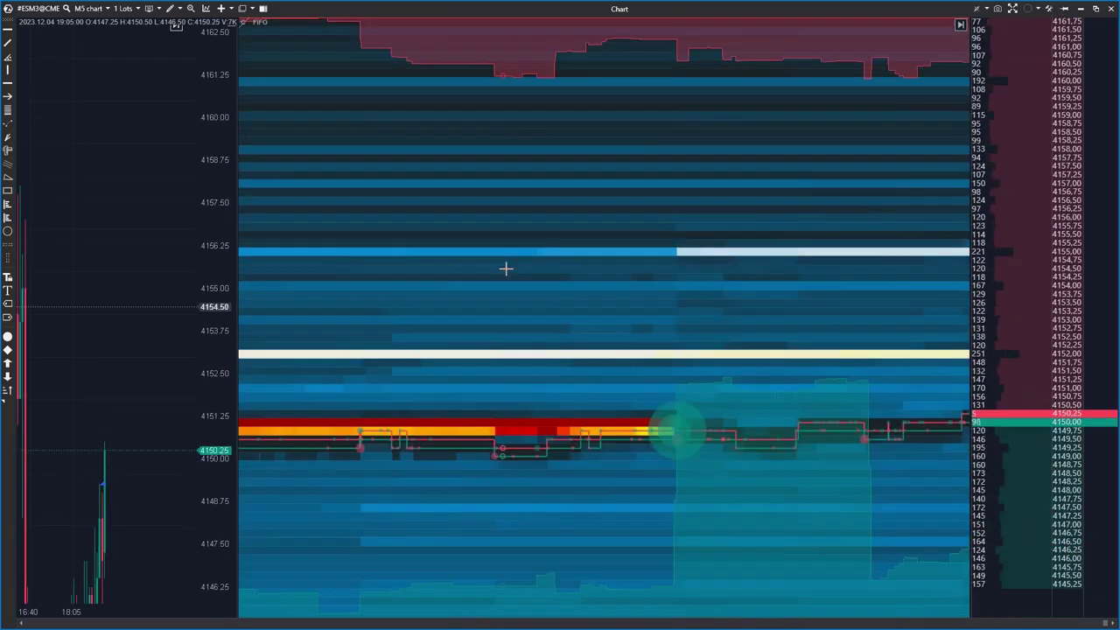
pyautogui.scroll(-4, 508, 263)
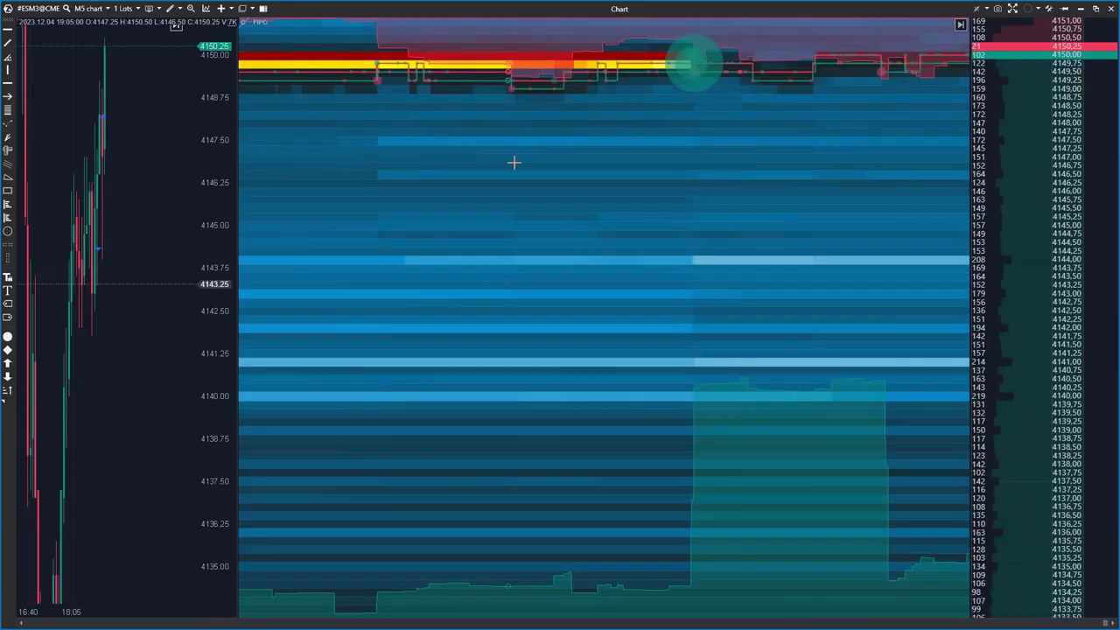
pyautogui.scroll(-5, 500, 337)
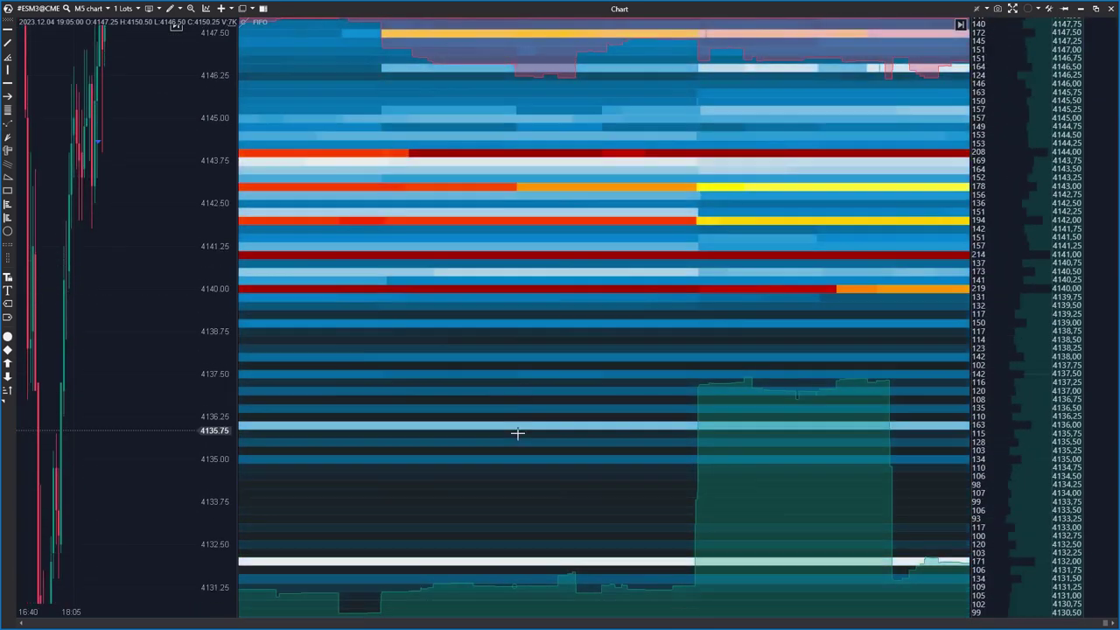
pyautogui.scroll(8, 519, 430)
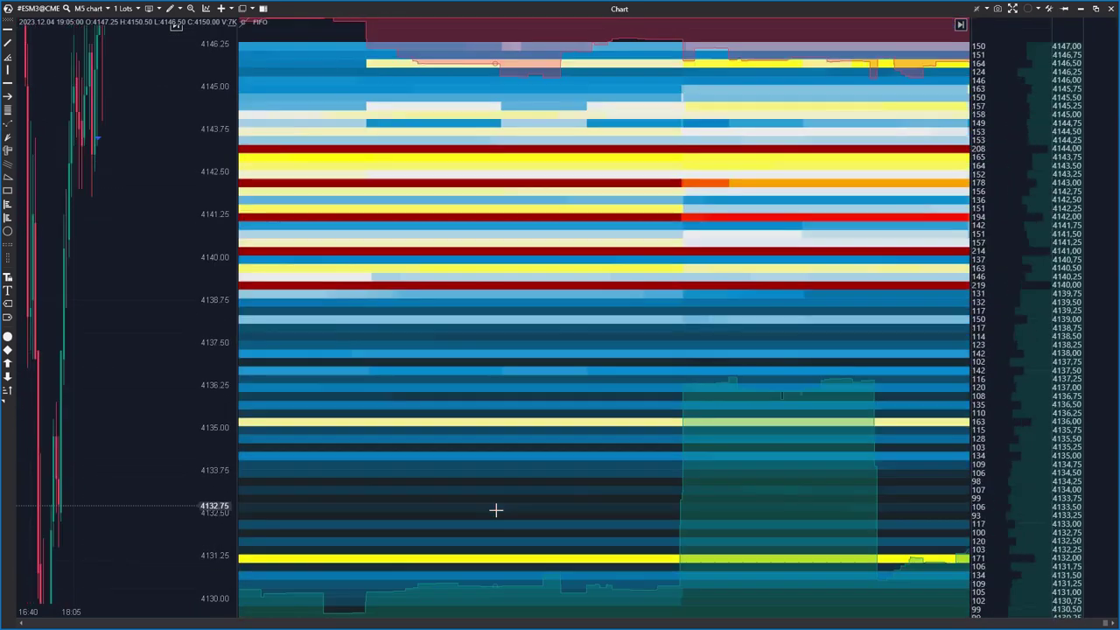
pyautogui.scroll(3, 517, 412)
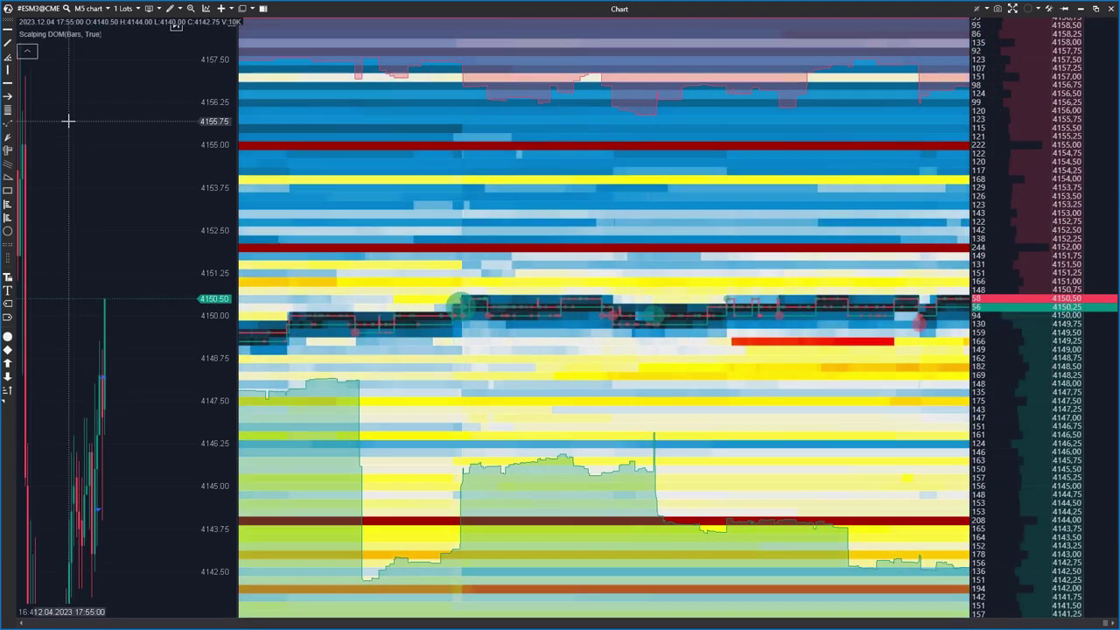
# Step: Increase the liquidity map's Upper cut-off and Contrast in the Scalping DOM settings and apply them
pyautogui.rightClick(540, 233)
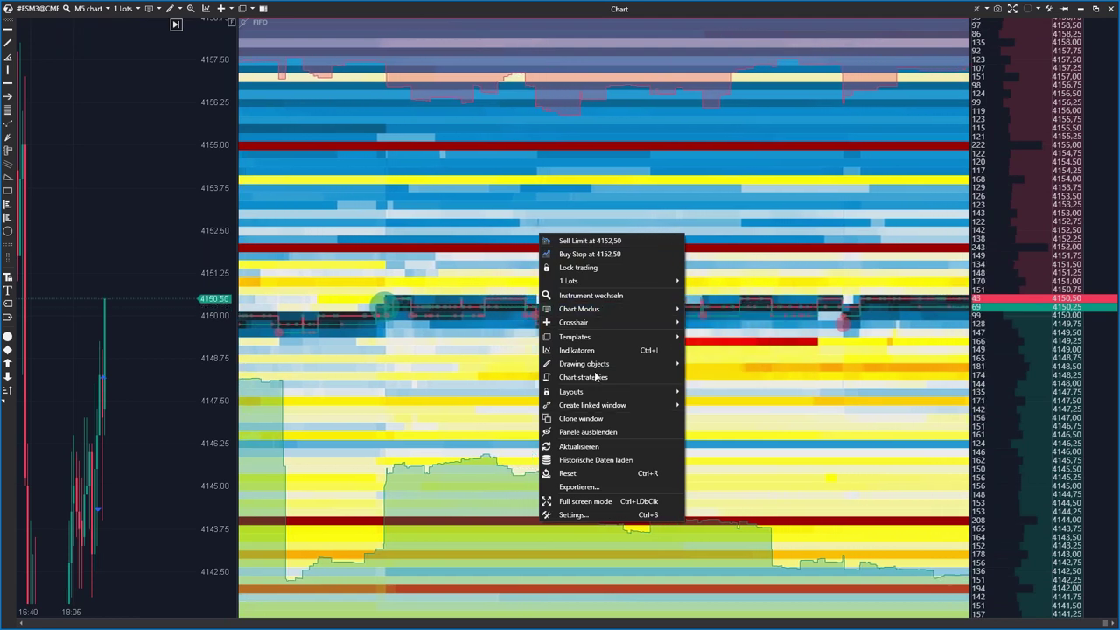
pyautogui.click(573, 350)
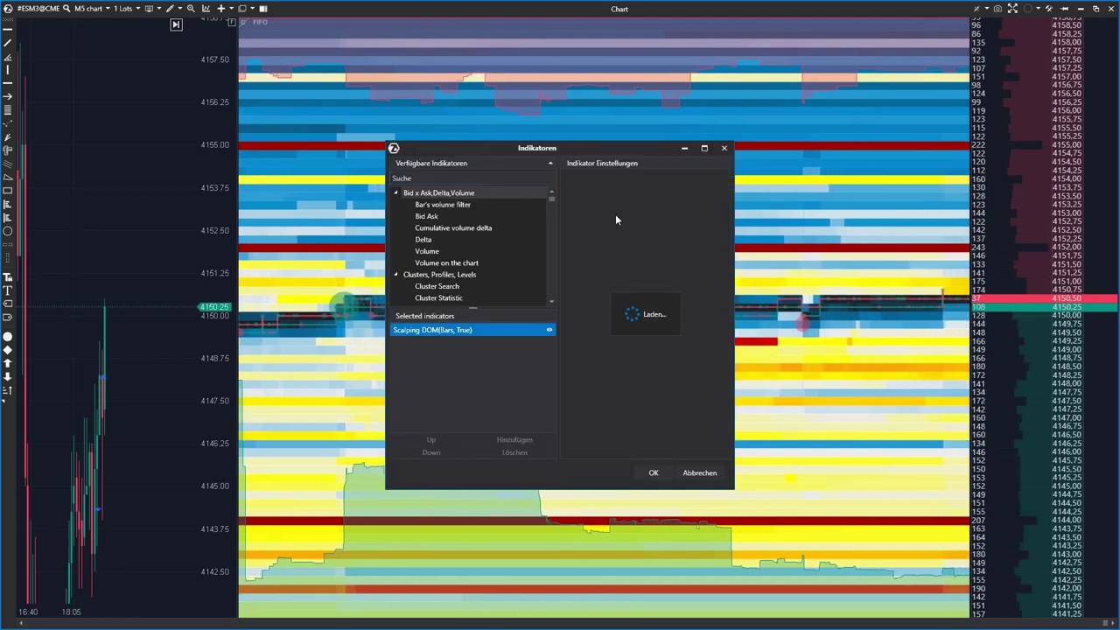
pyautogui.moveTo(612, 148); pyautogui.dragTo(306, 161)
pyautogui.moveTo(359, 268); pyautogui.dragTo(381, 282)
pyautogui.click(374, 280)
pyautogui.click(349, 487)
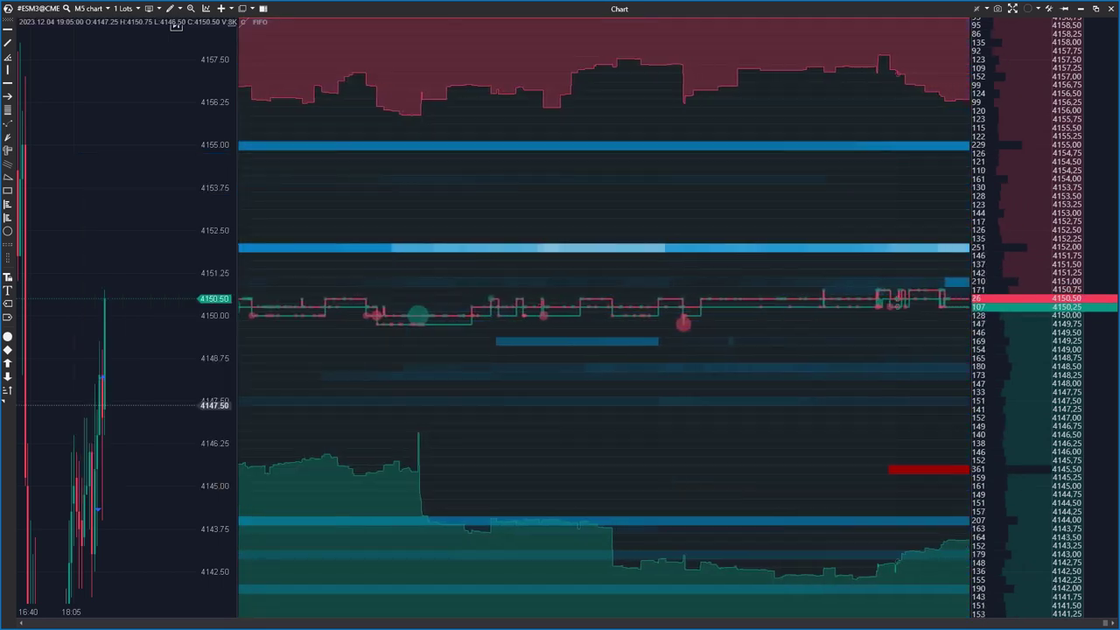